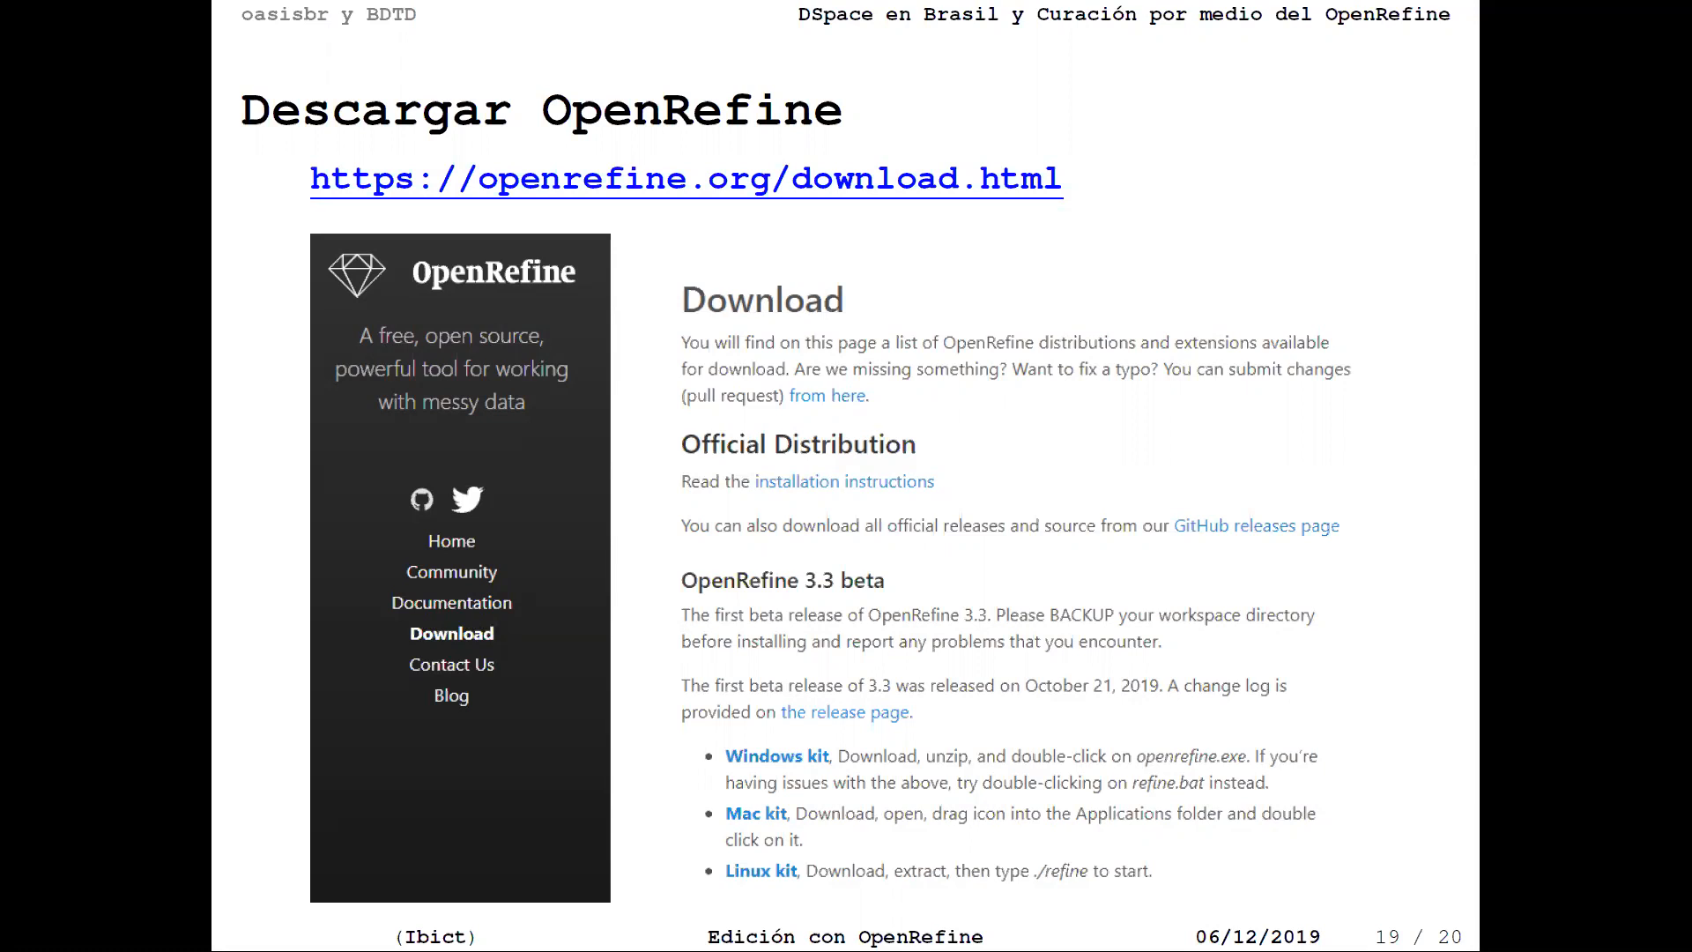
Step: Advance to the final slide, Ejemplos (20/20), and exit full-screen mode
key(Right)
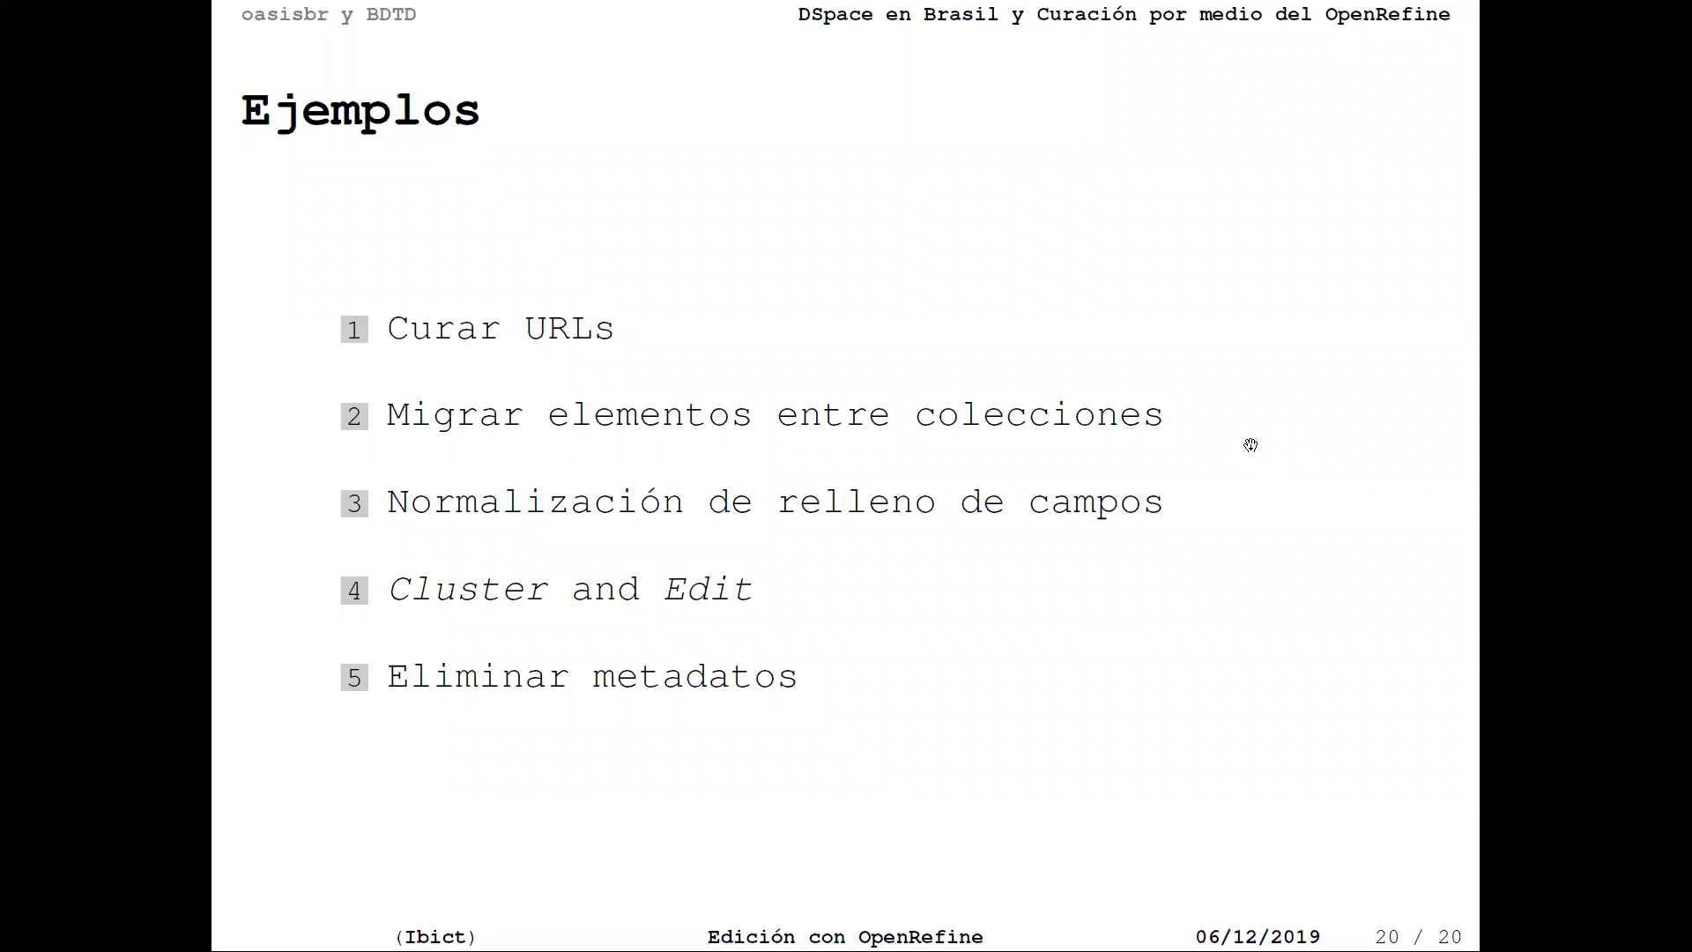
key(Escape)
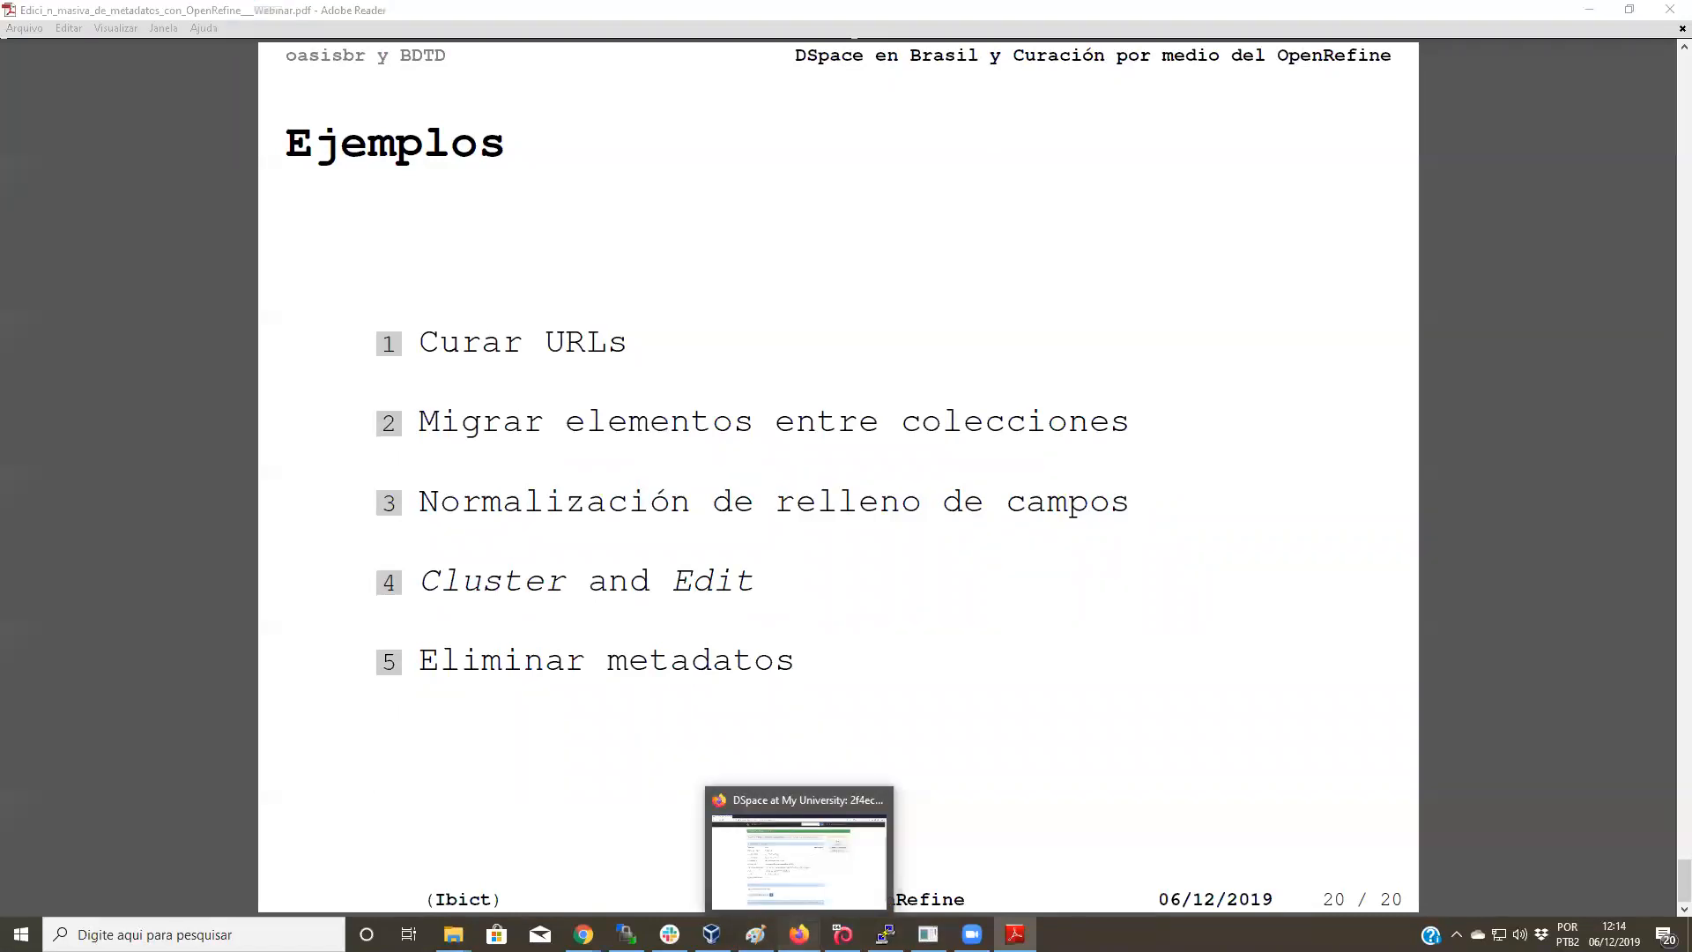
Step: Log out of DSpace from the account menu's Salir option
click(798, 934)
scroll(528, 326, up, 2)
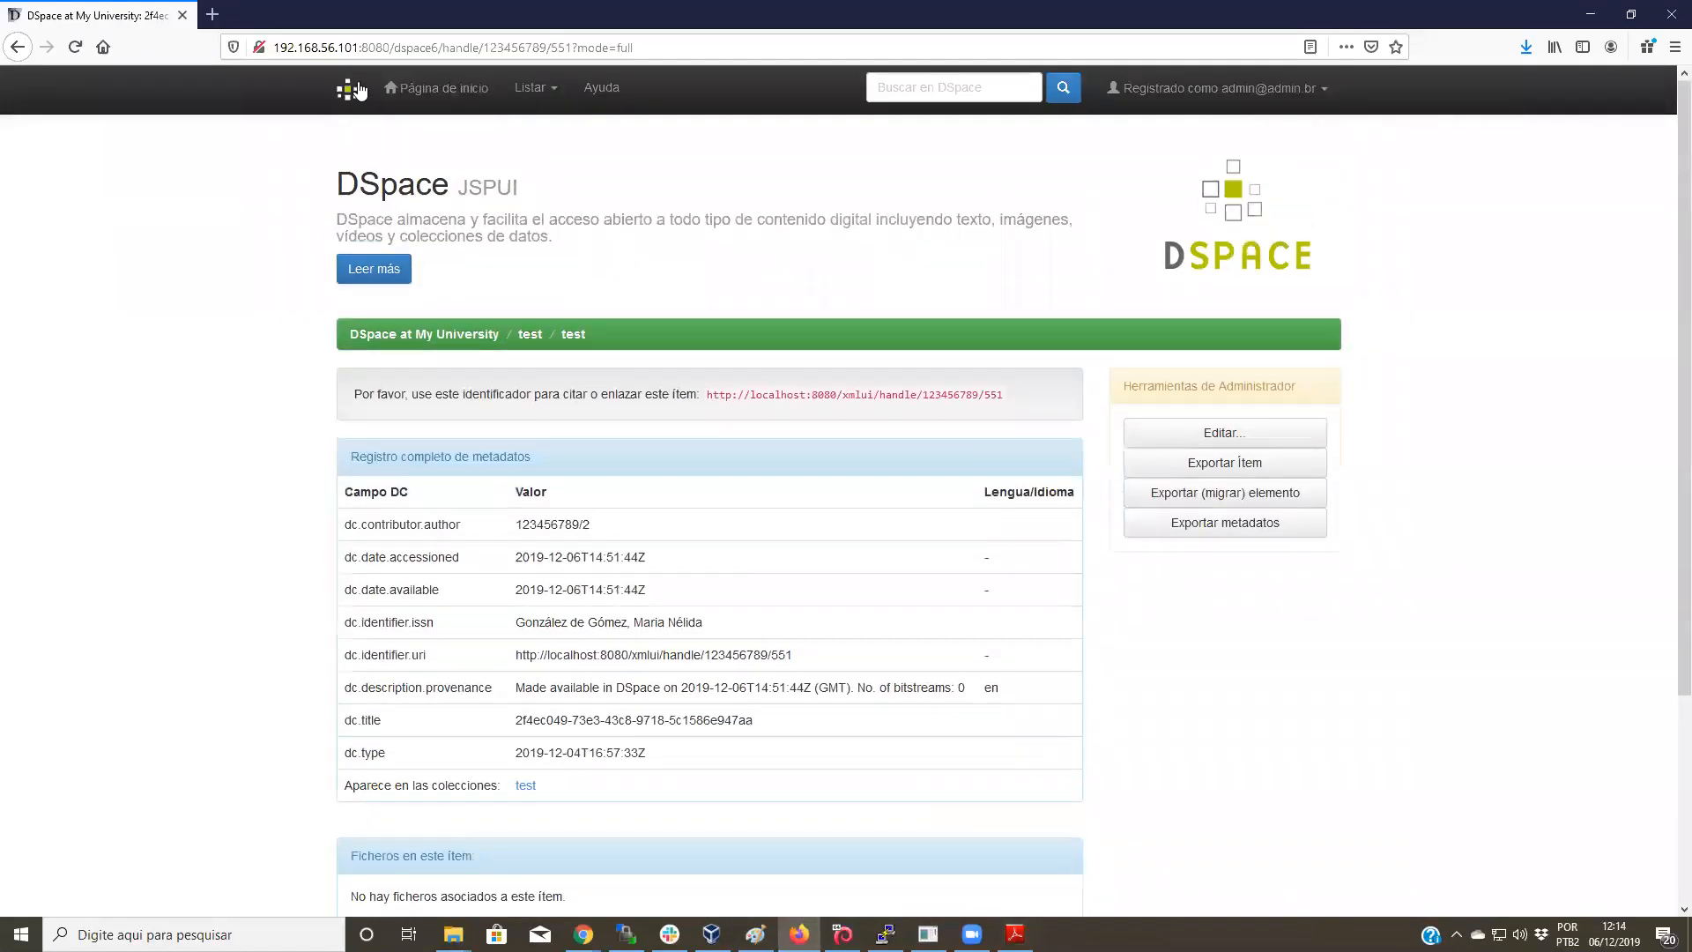
click(423, 88)
click(1269, 90)
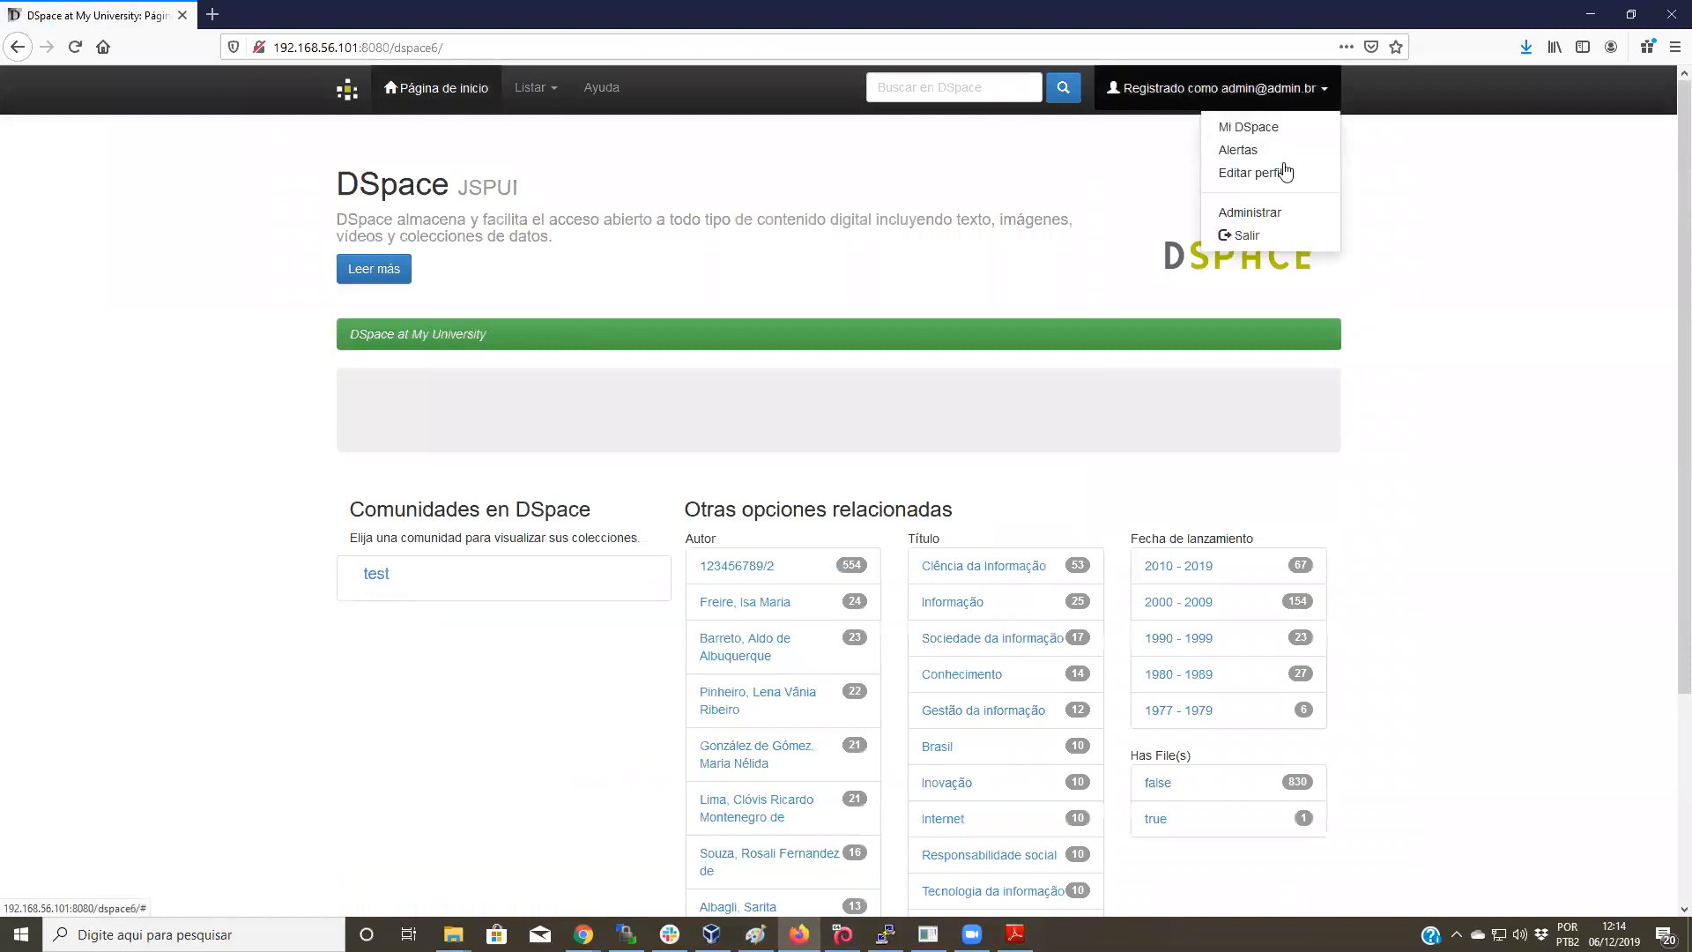
click(1274, 233)
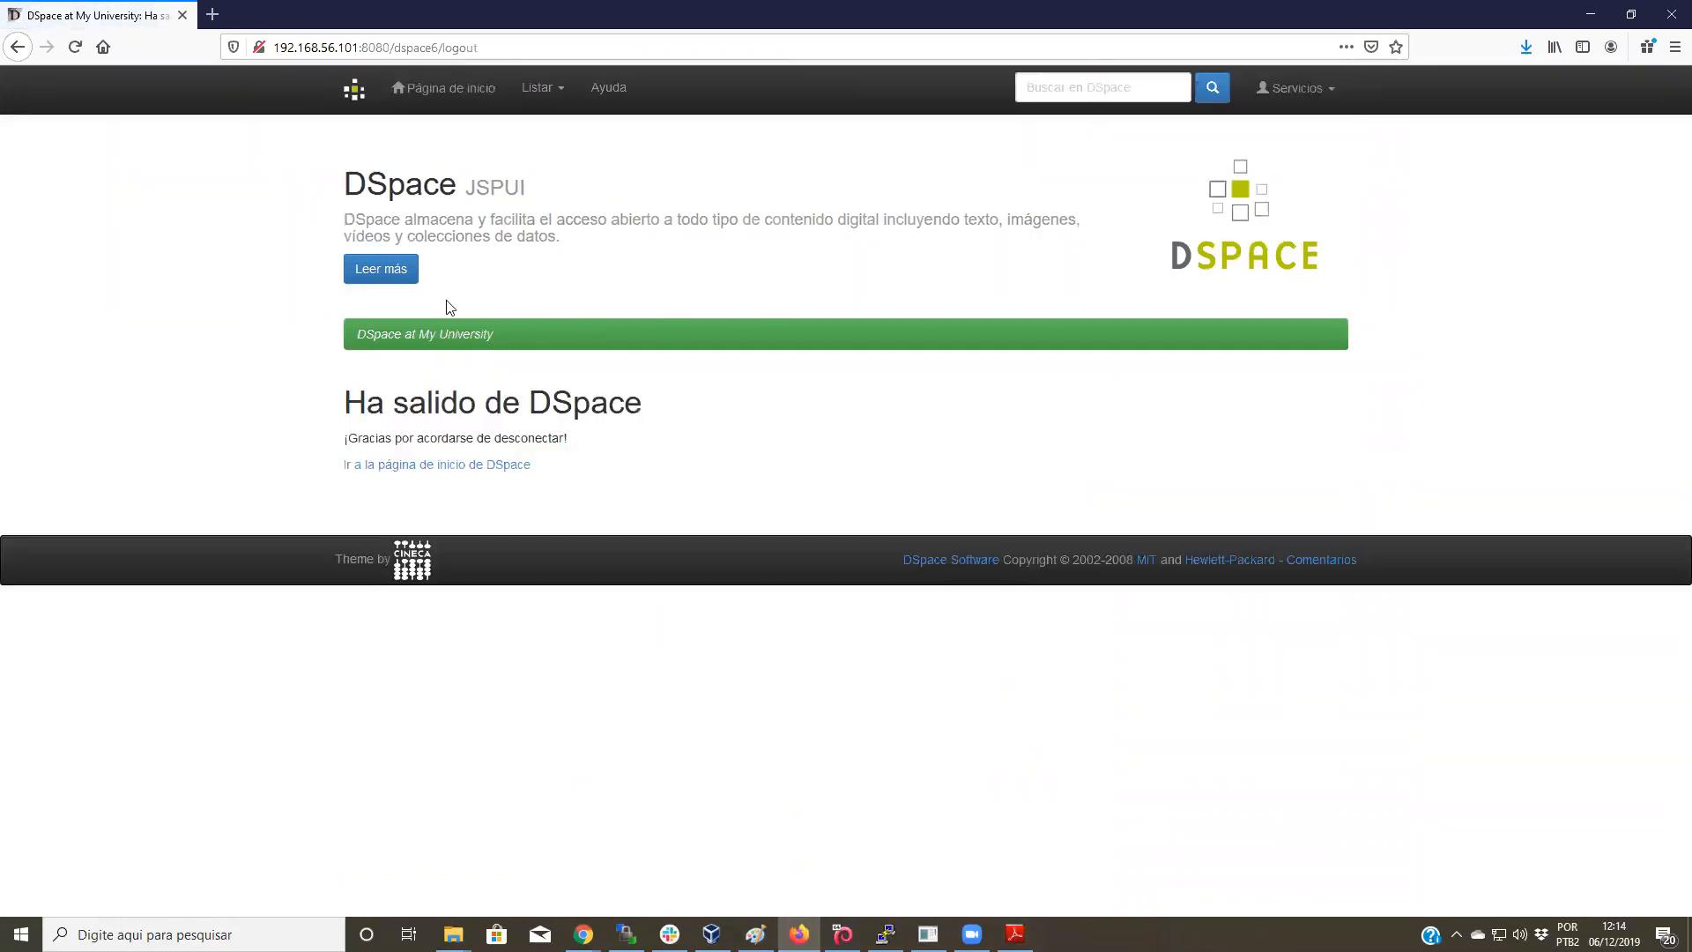
Step: Log back in as administrator through Servicios > Mi DSpace and return to the home page
click(354, 90)
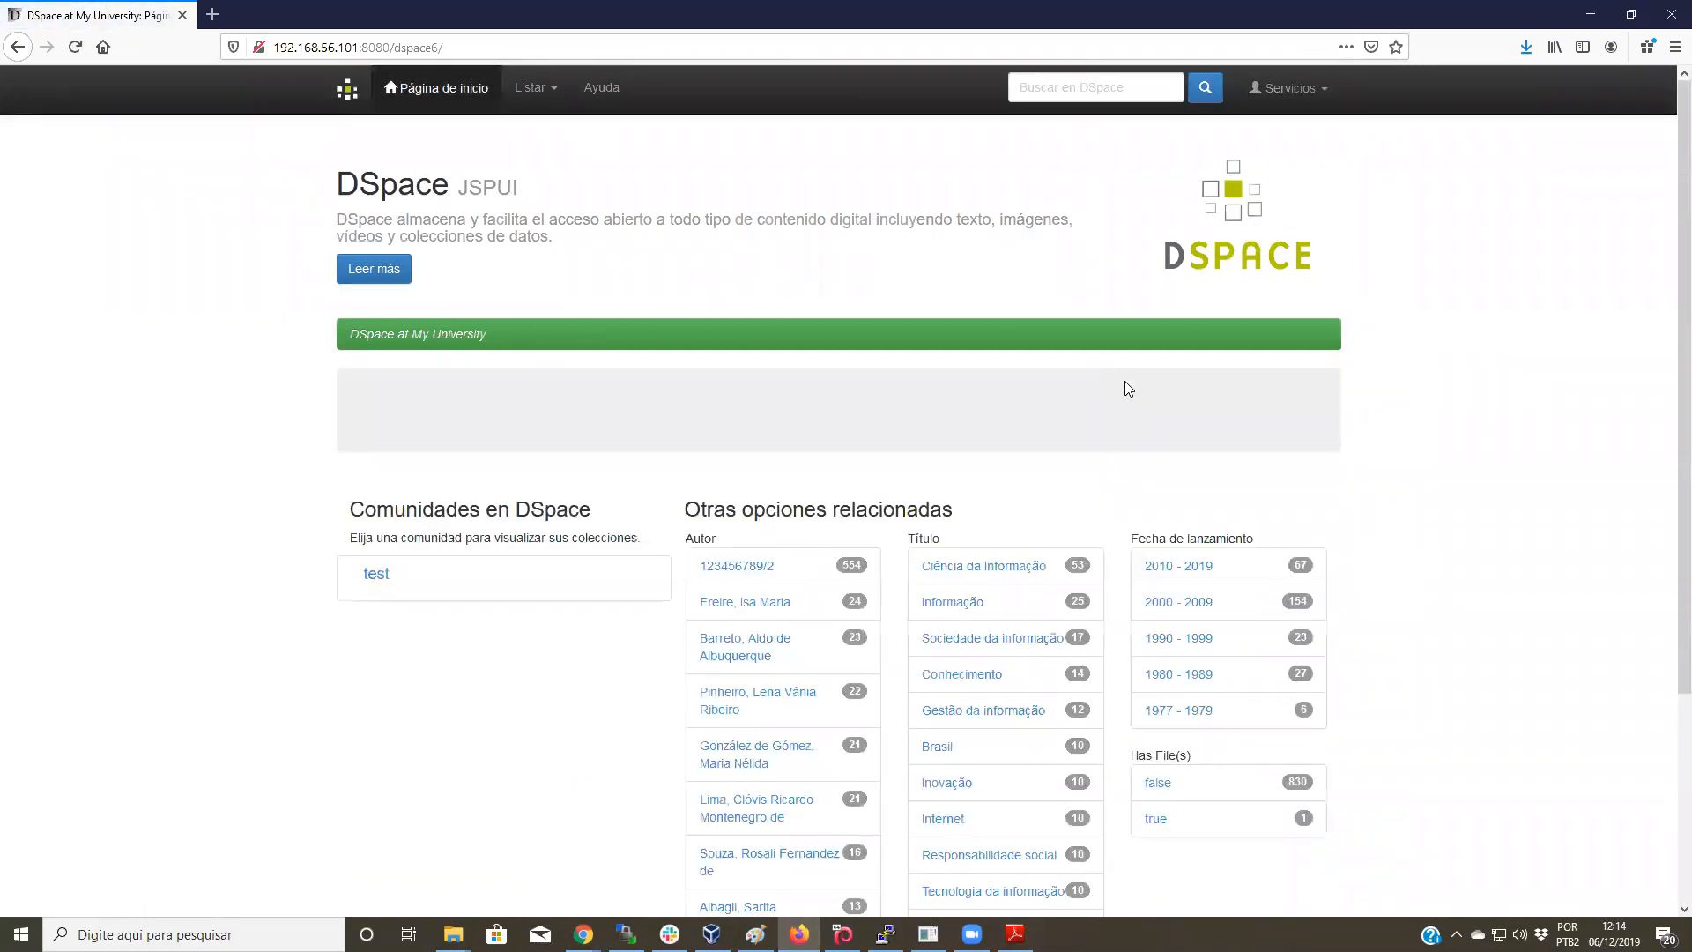
scroll(1124, 381, down, 3)
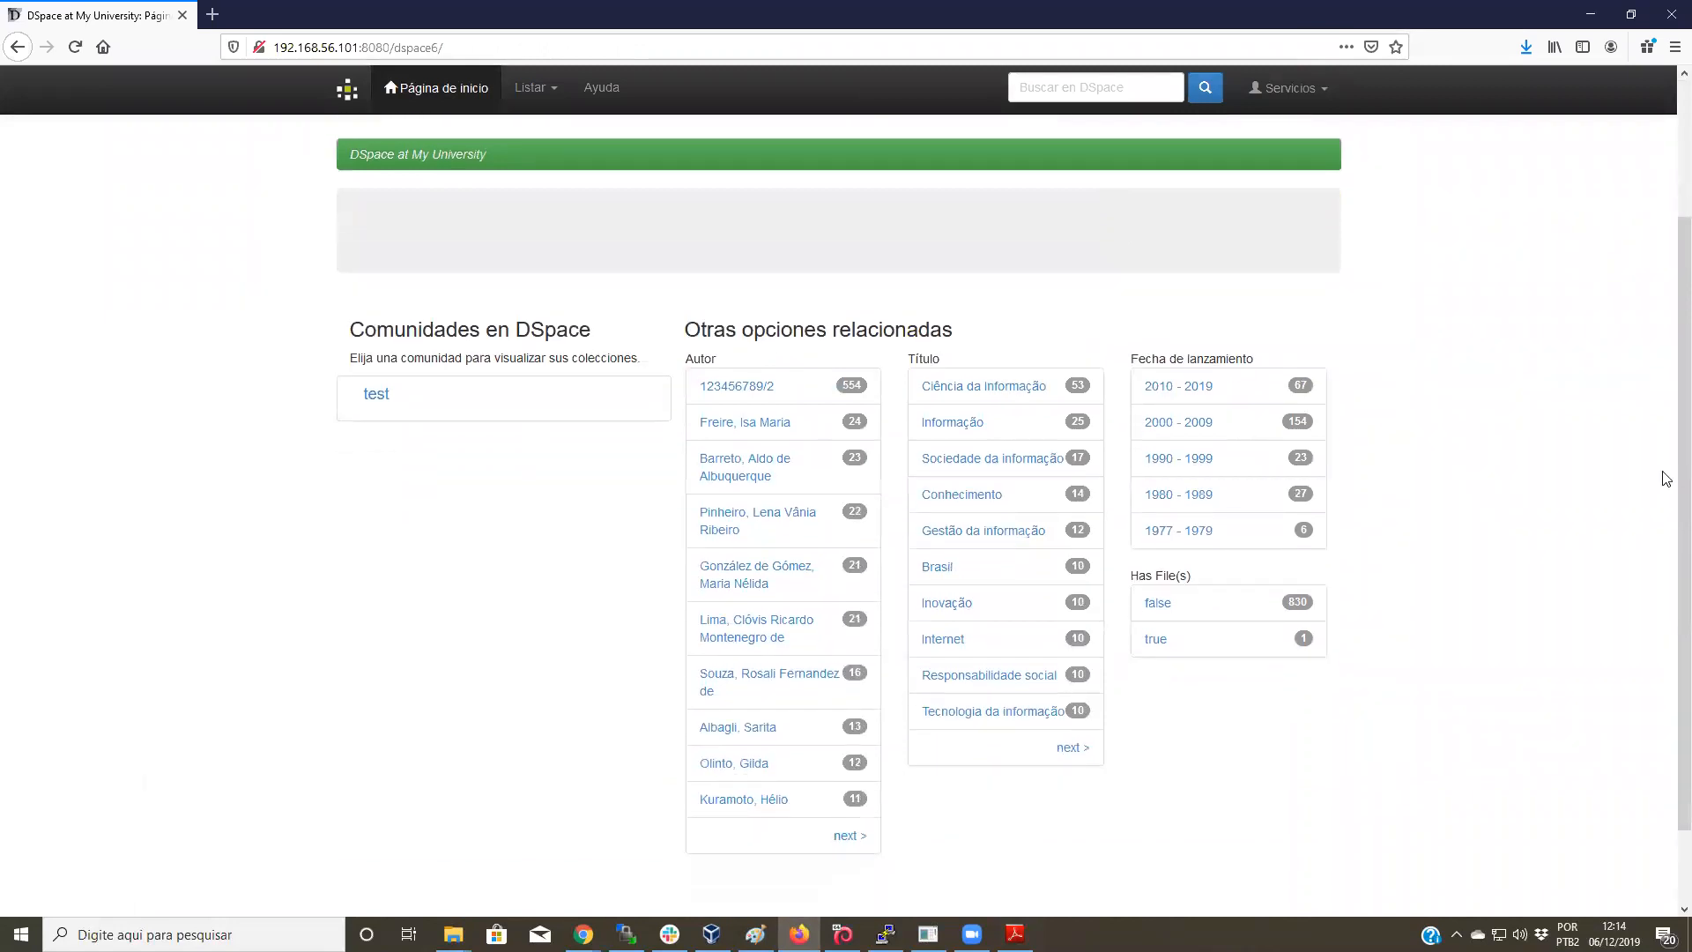
scroll(1662, 476, up, 3)
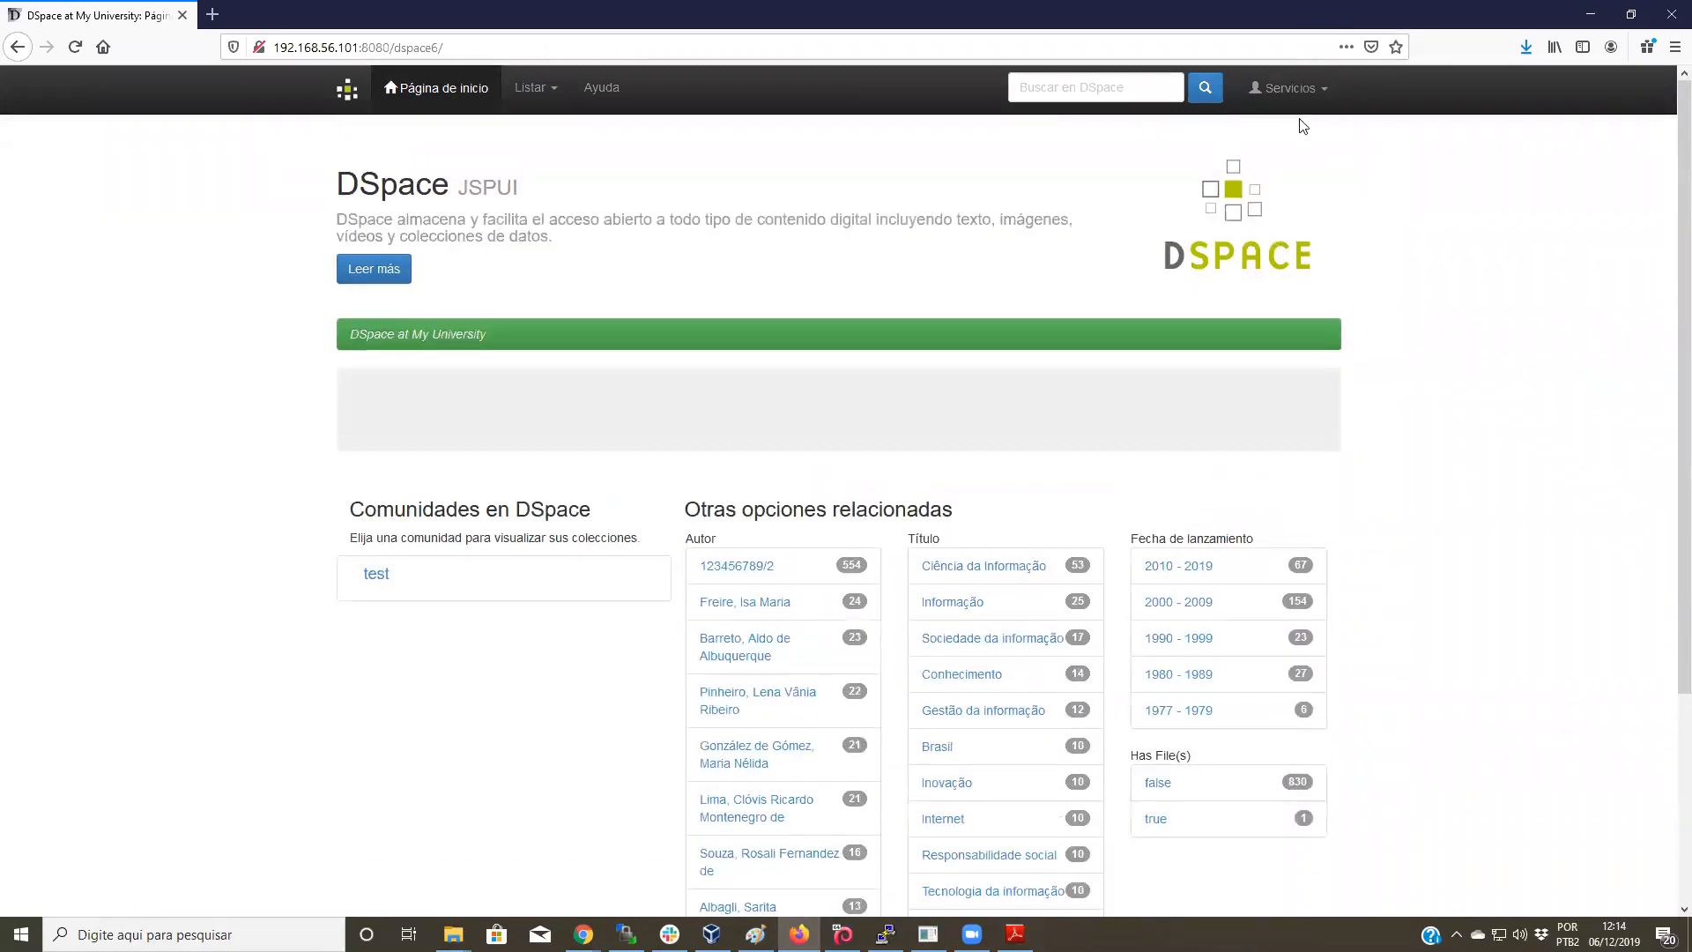
click(1289, 97)
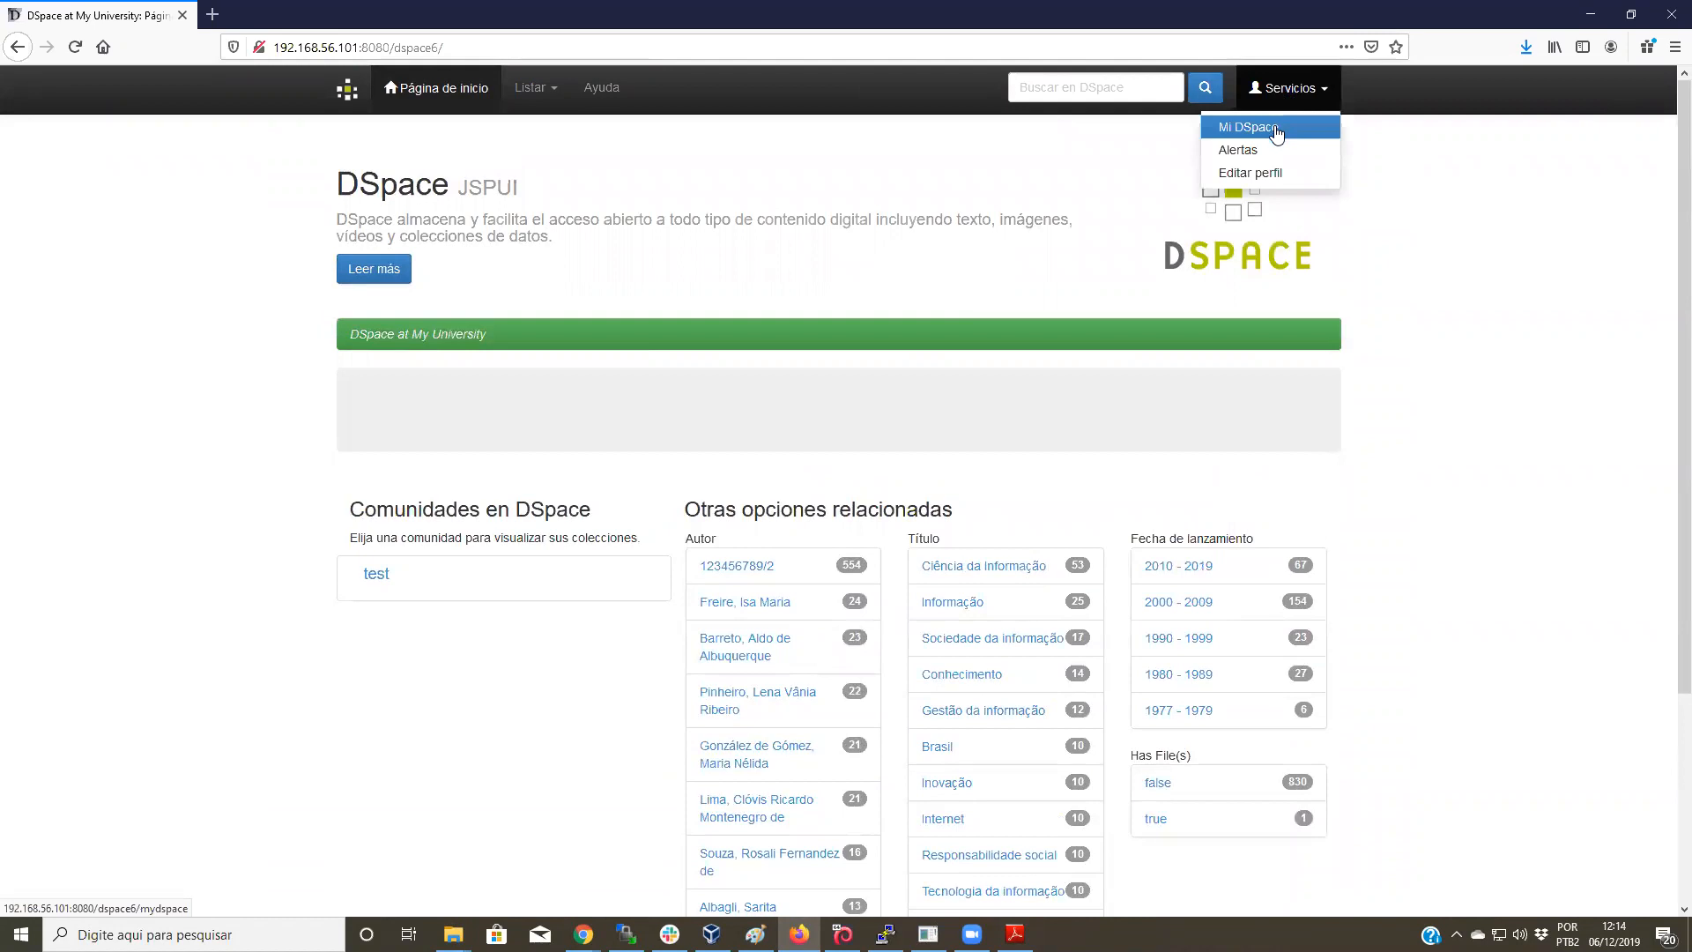
click(1275, 129)
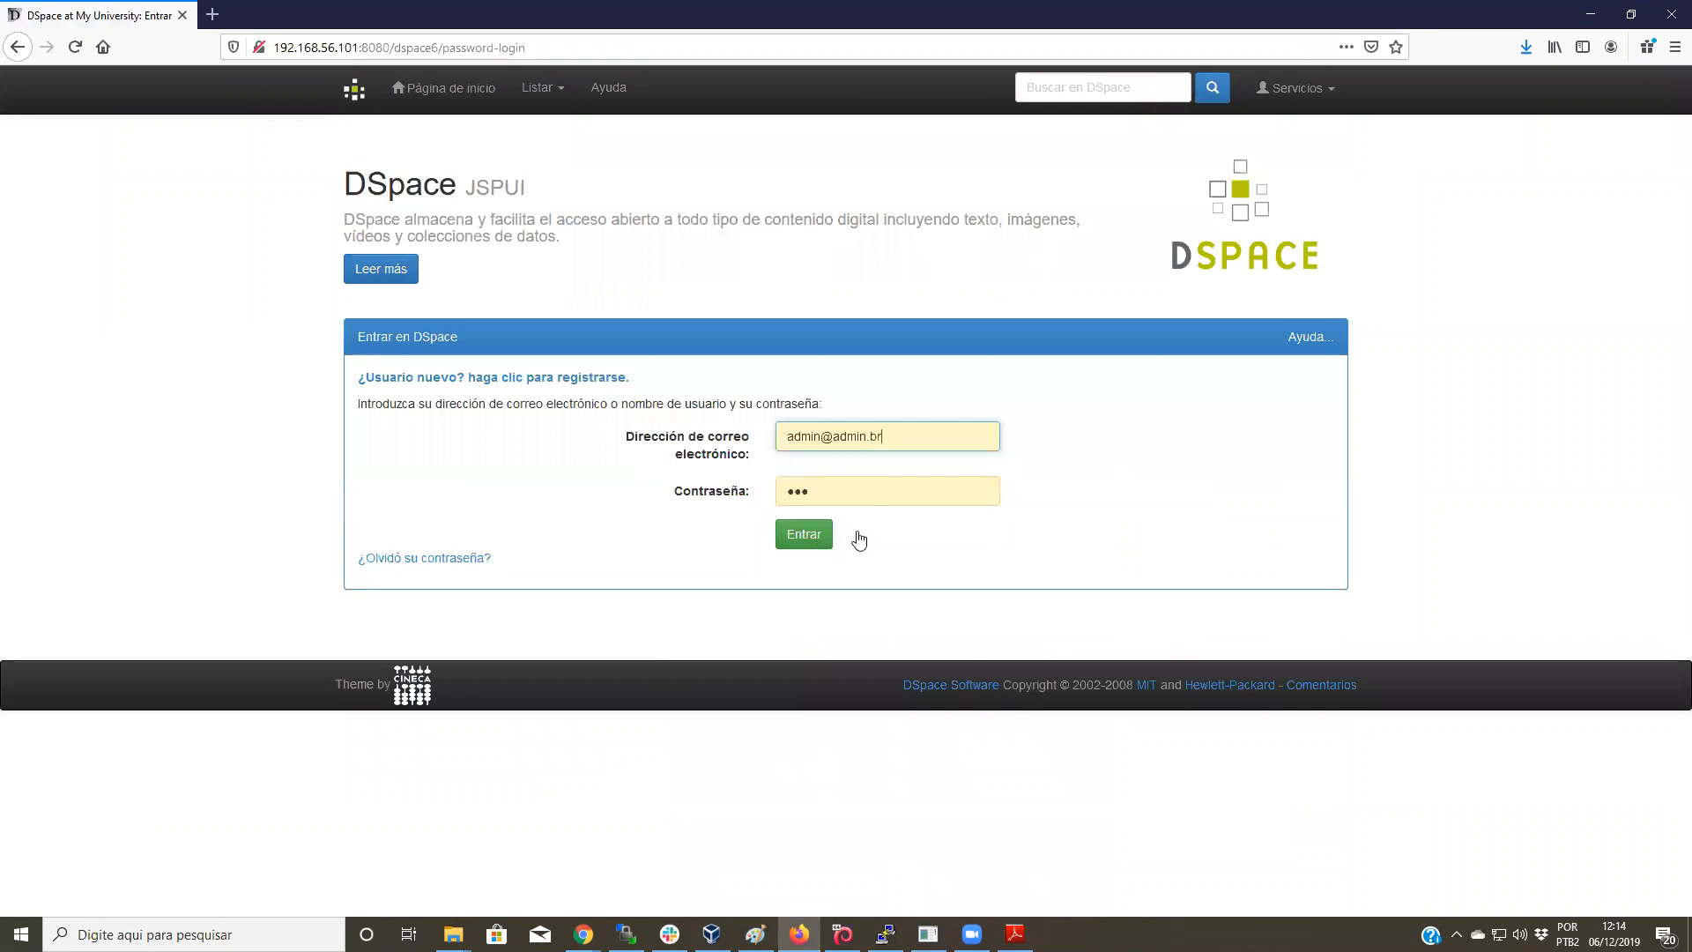
click(813, 538)
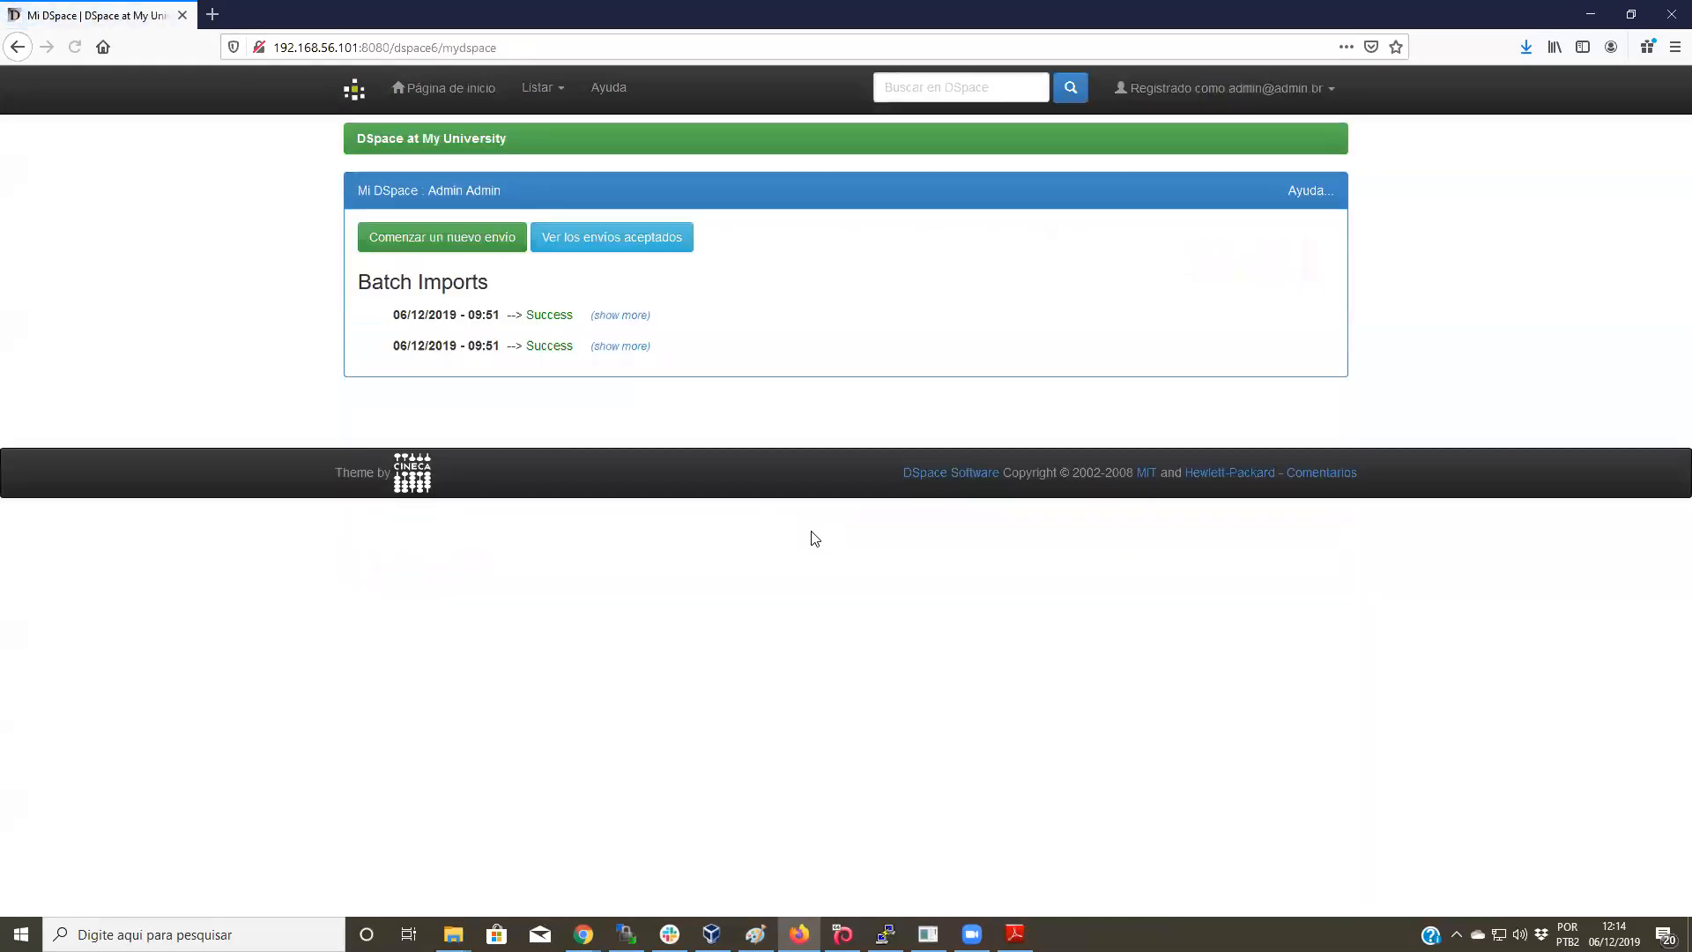
click(434, 95)
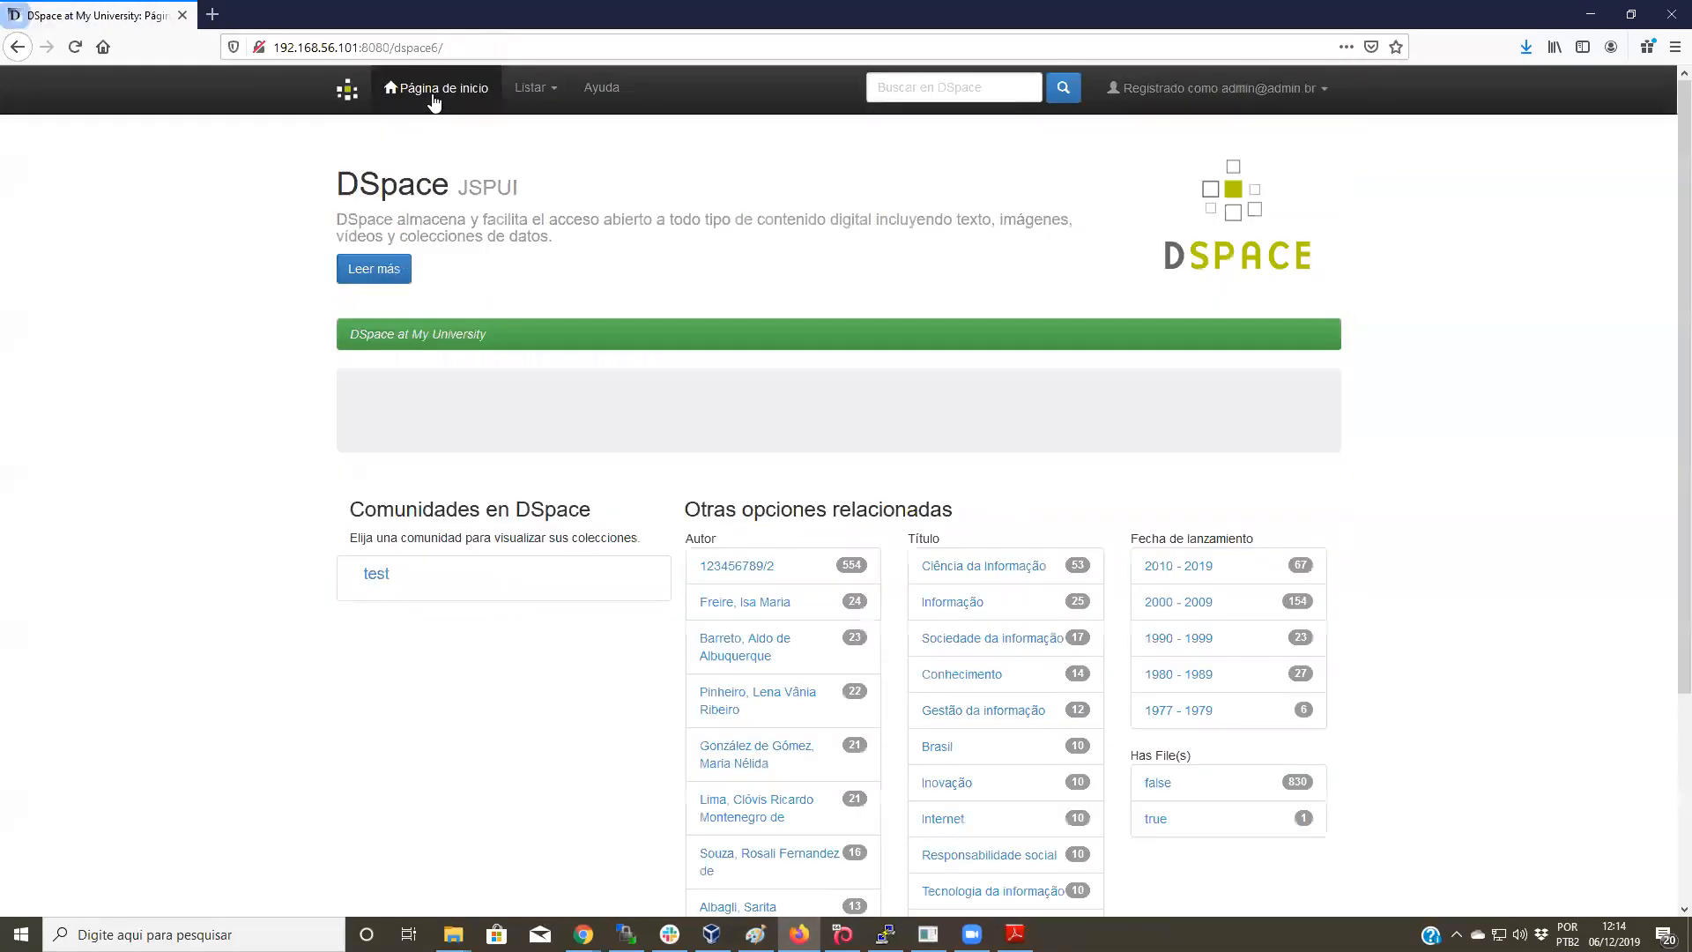
Step: Filter the repository search to the author with 23 items
scroll(1090, 432, down, 2)
scroll(1093, 438, down, 2)
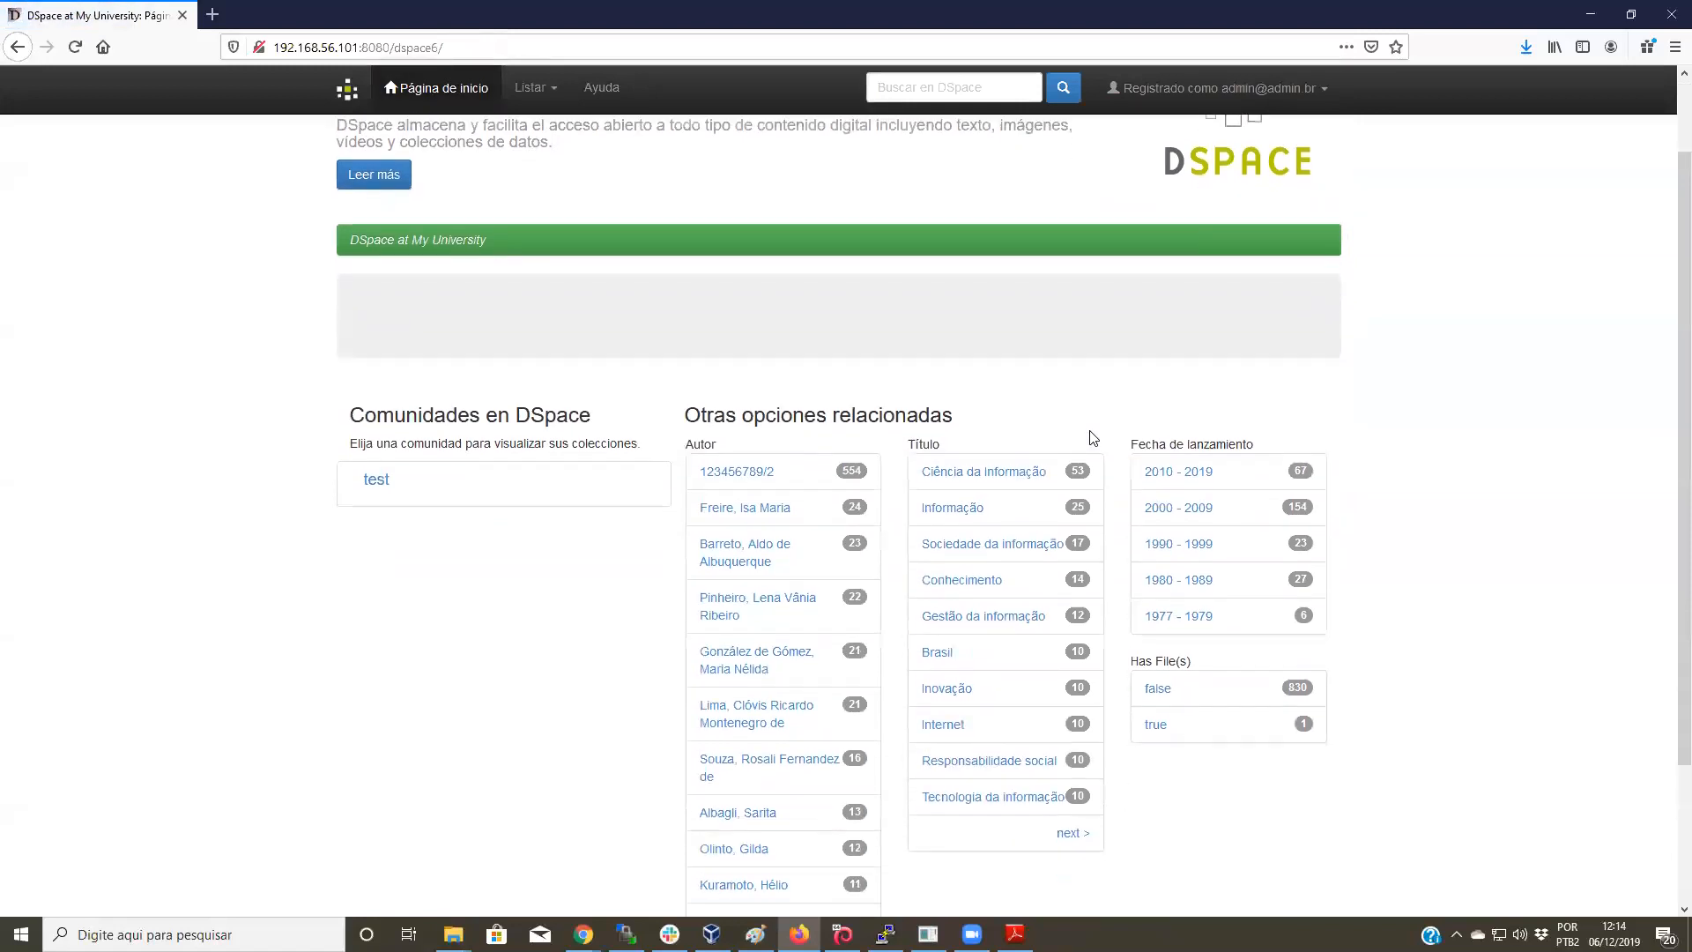
scroll(1093, 438, up, 4)
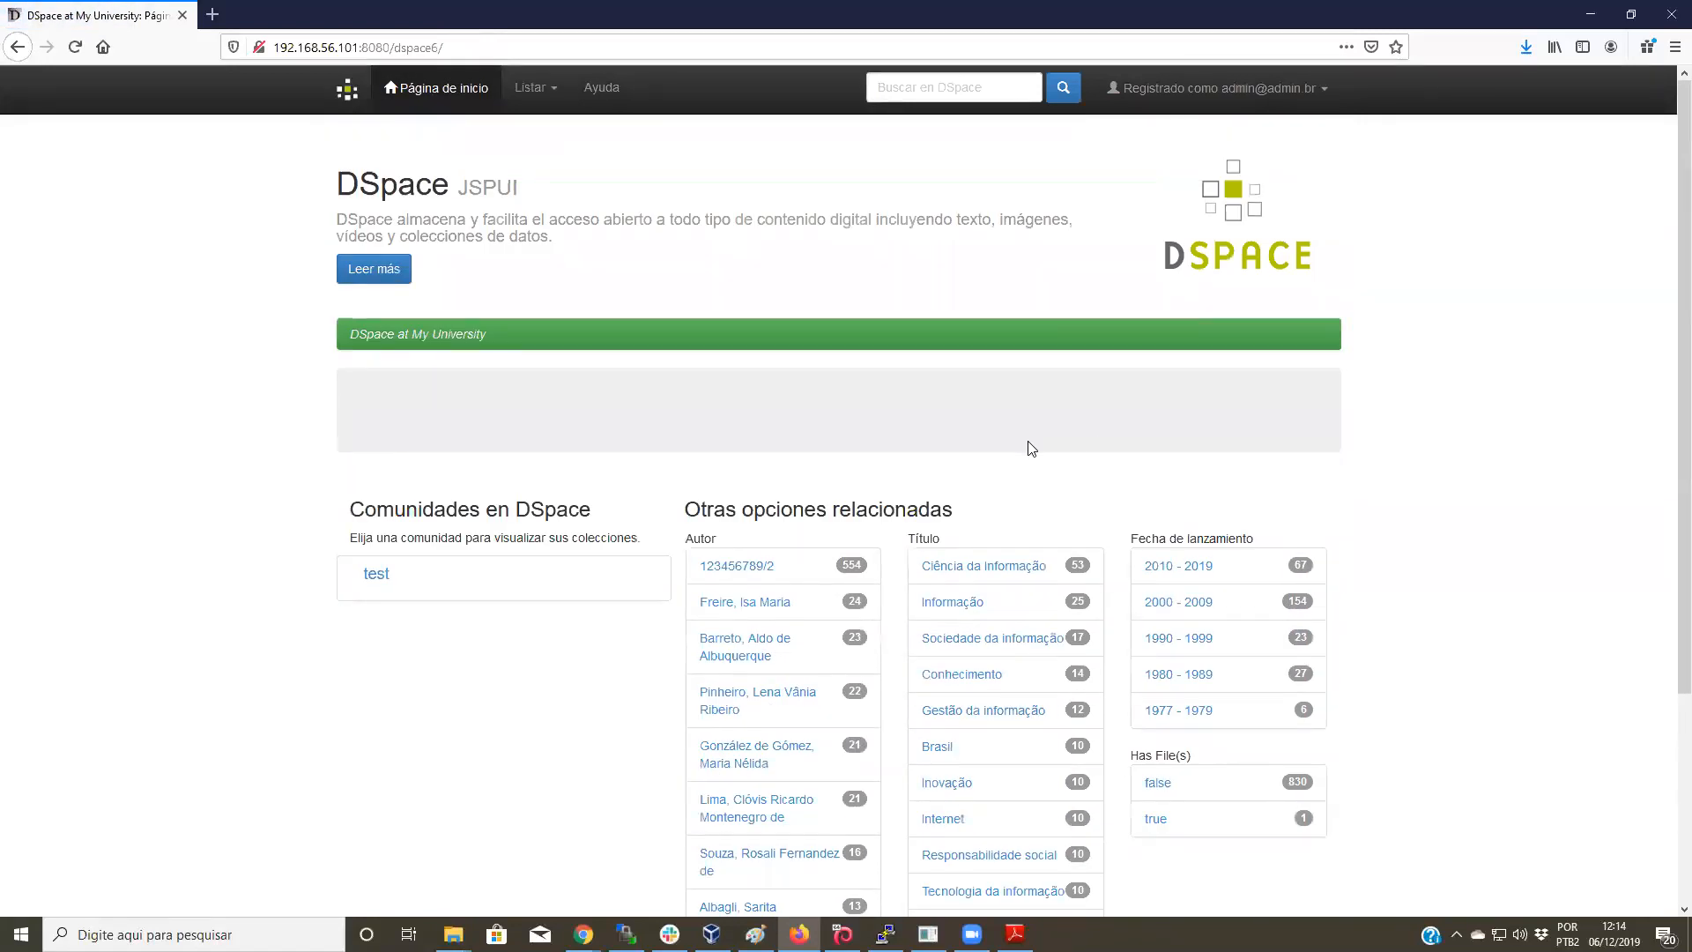
click(982, 82)
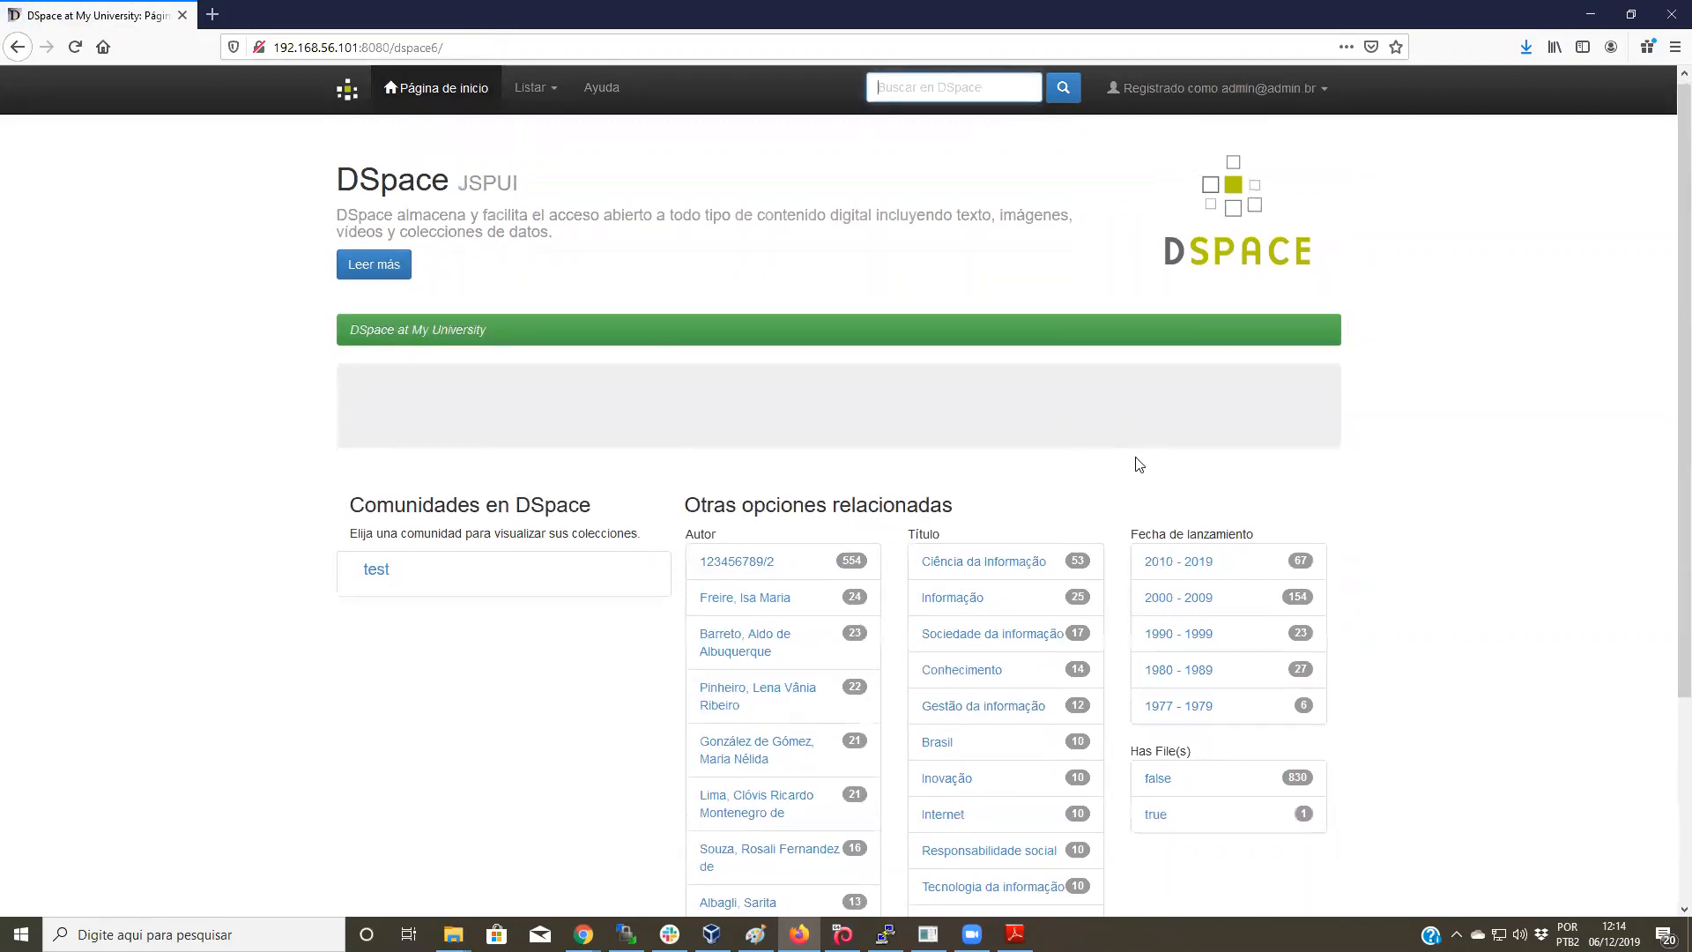
scroll(1322, 454, down, 4)
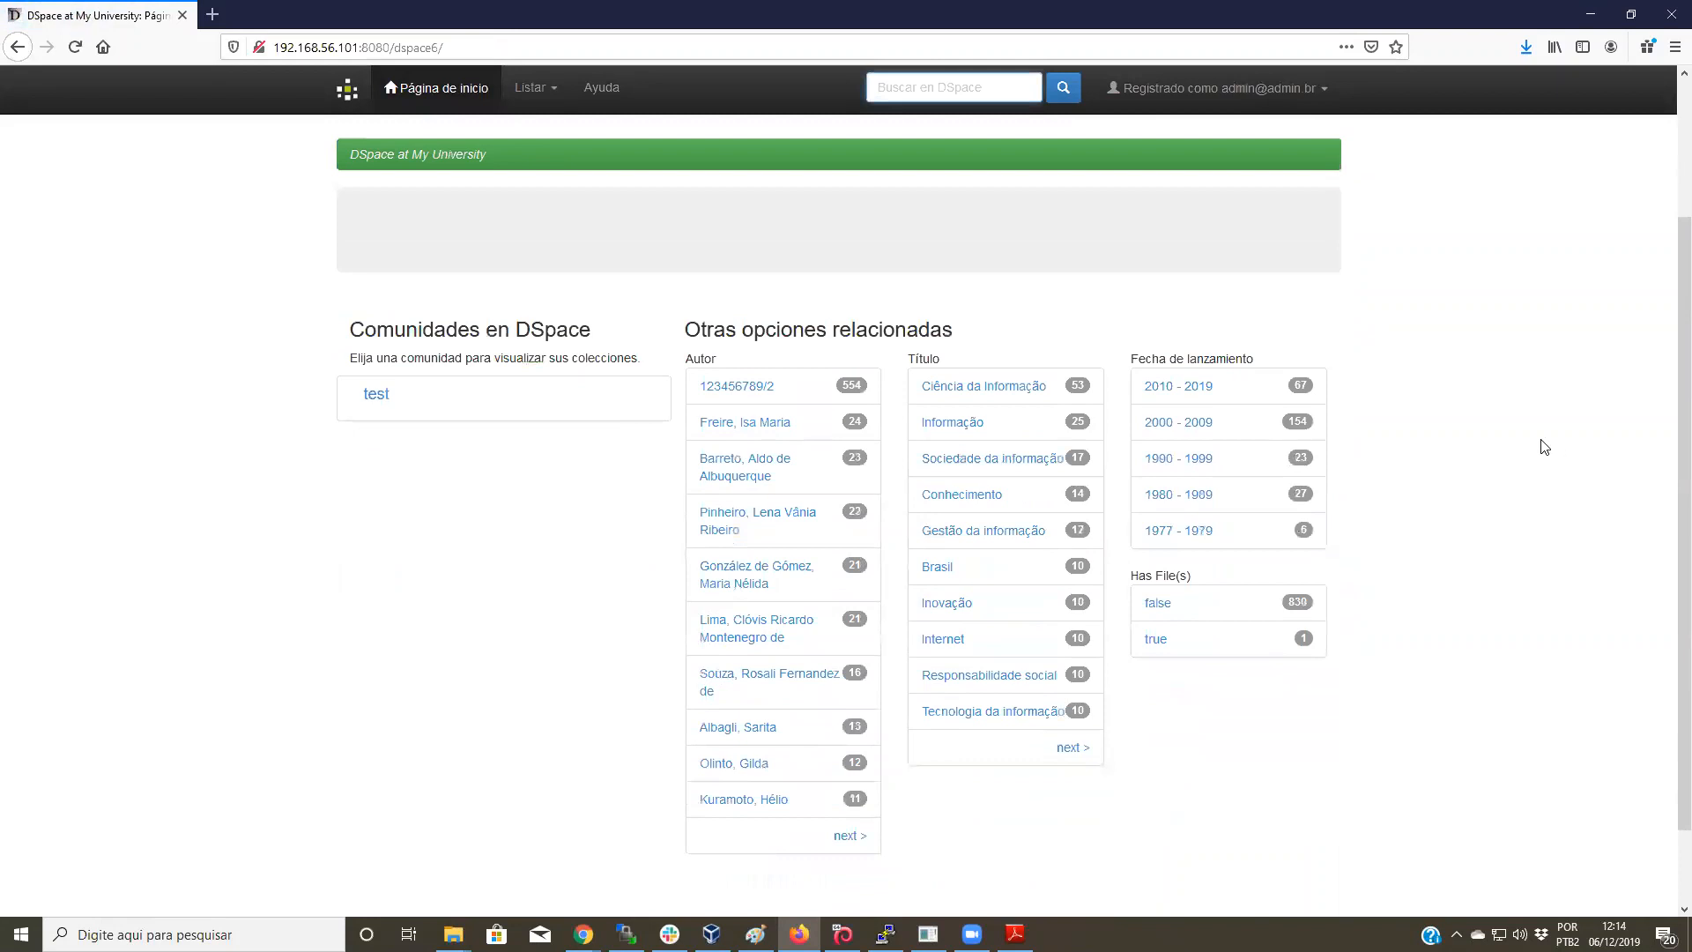
click(765, 476)
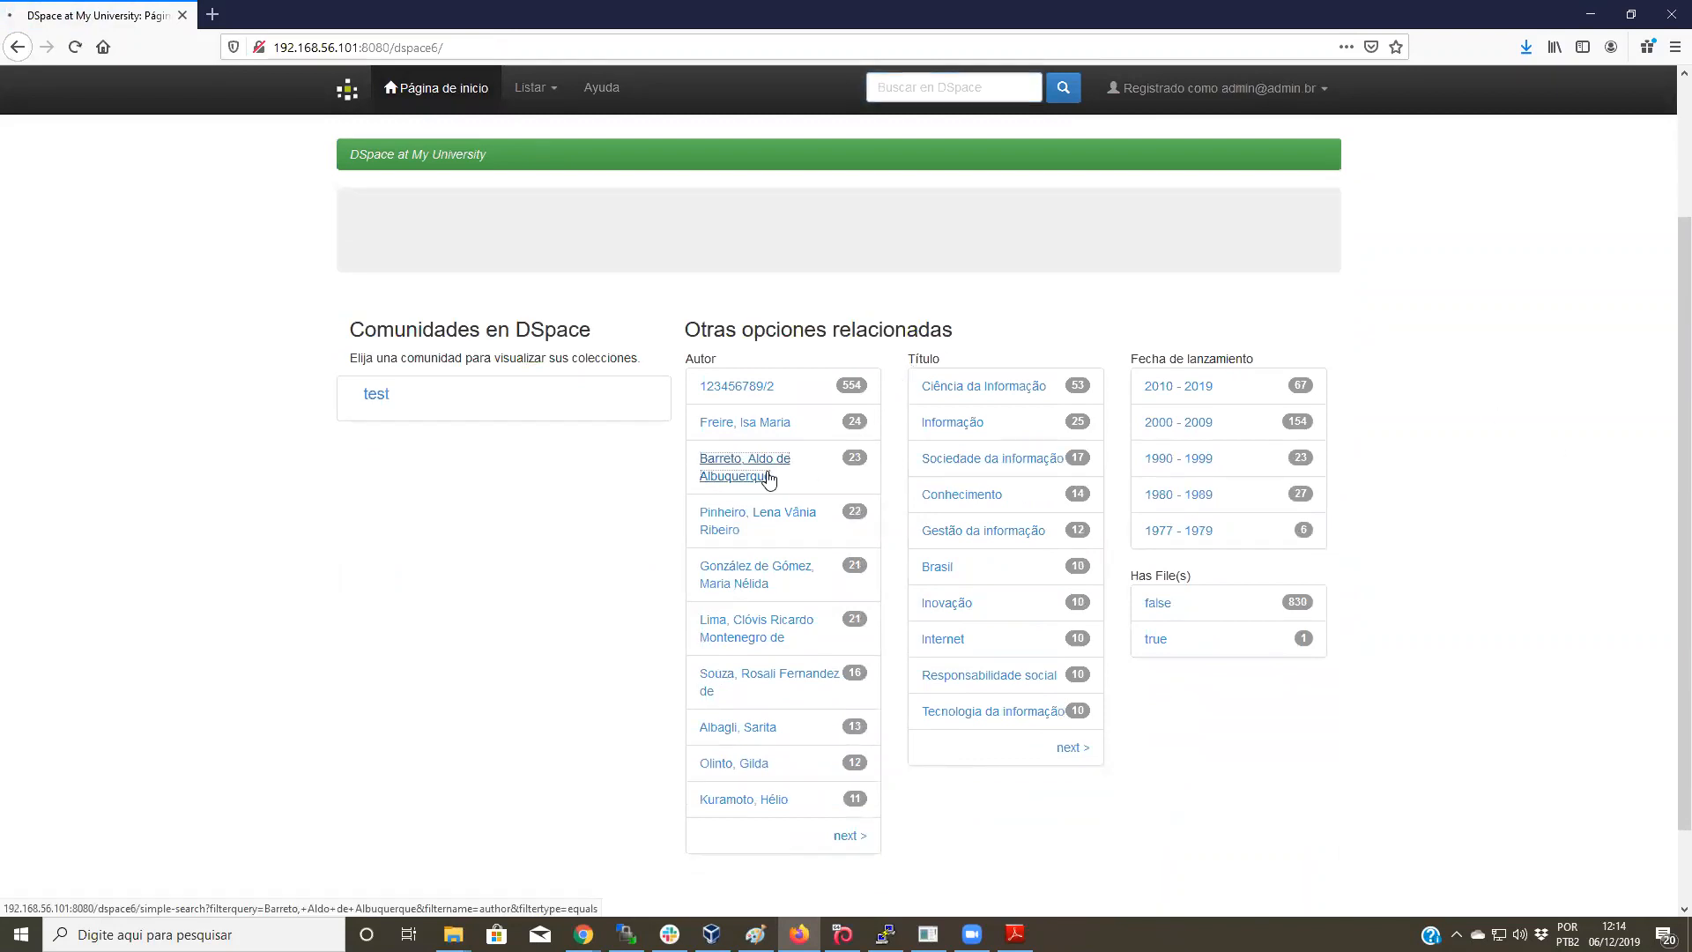
scroll(767, 476, down, 3)
scroll(494, 665, up, 3)
scroll(494, 667, down, 3)
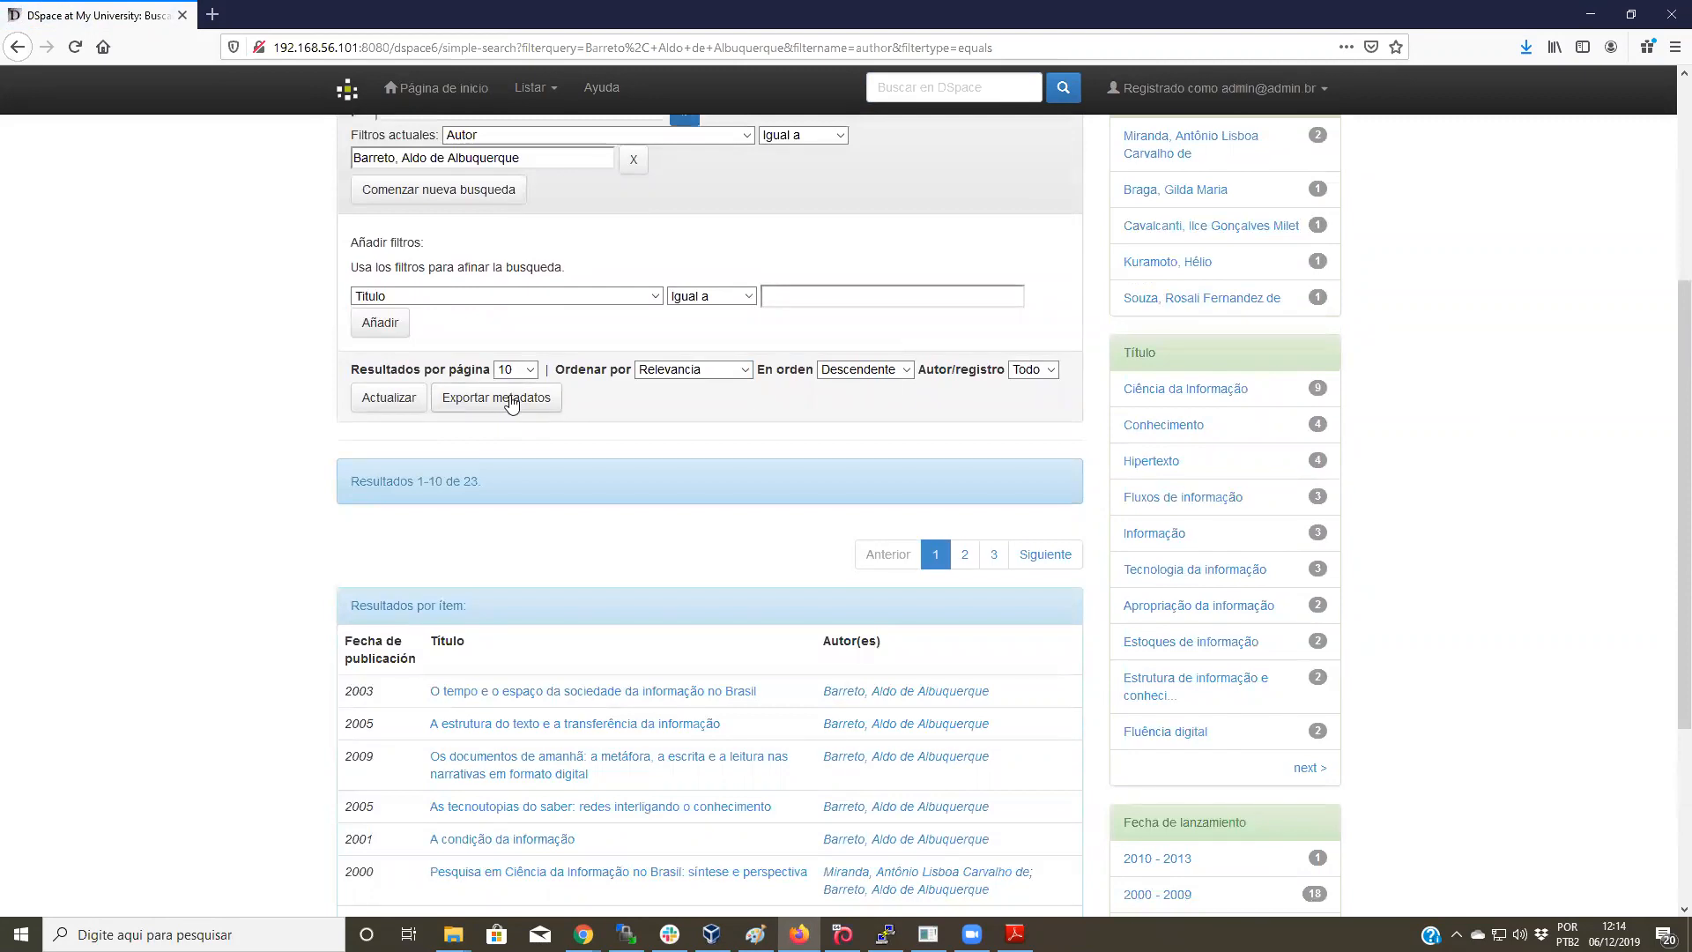
Step: Export the 23 items' metadata, saving it as search-results(3).csv
click(525, 400)
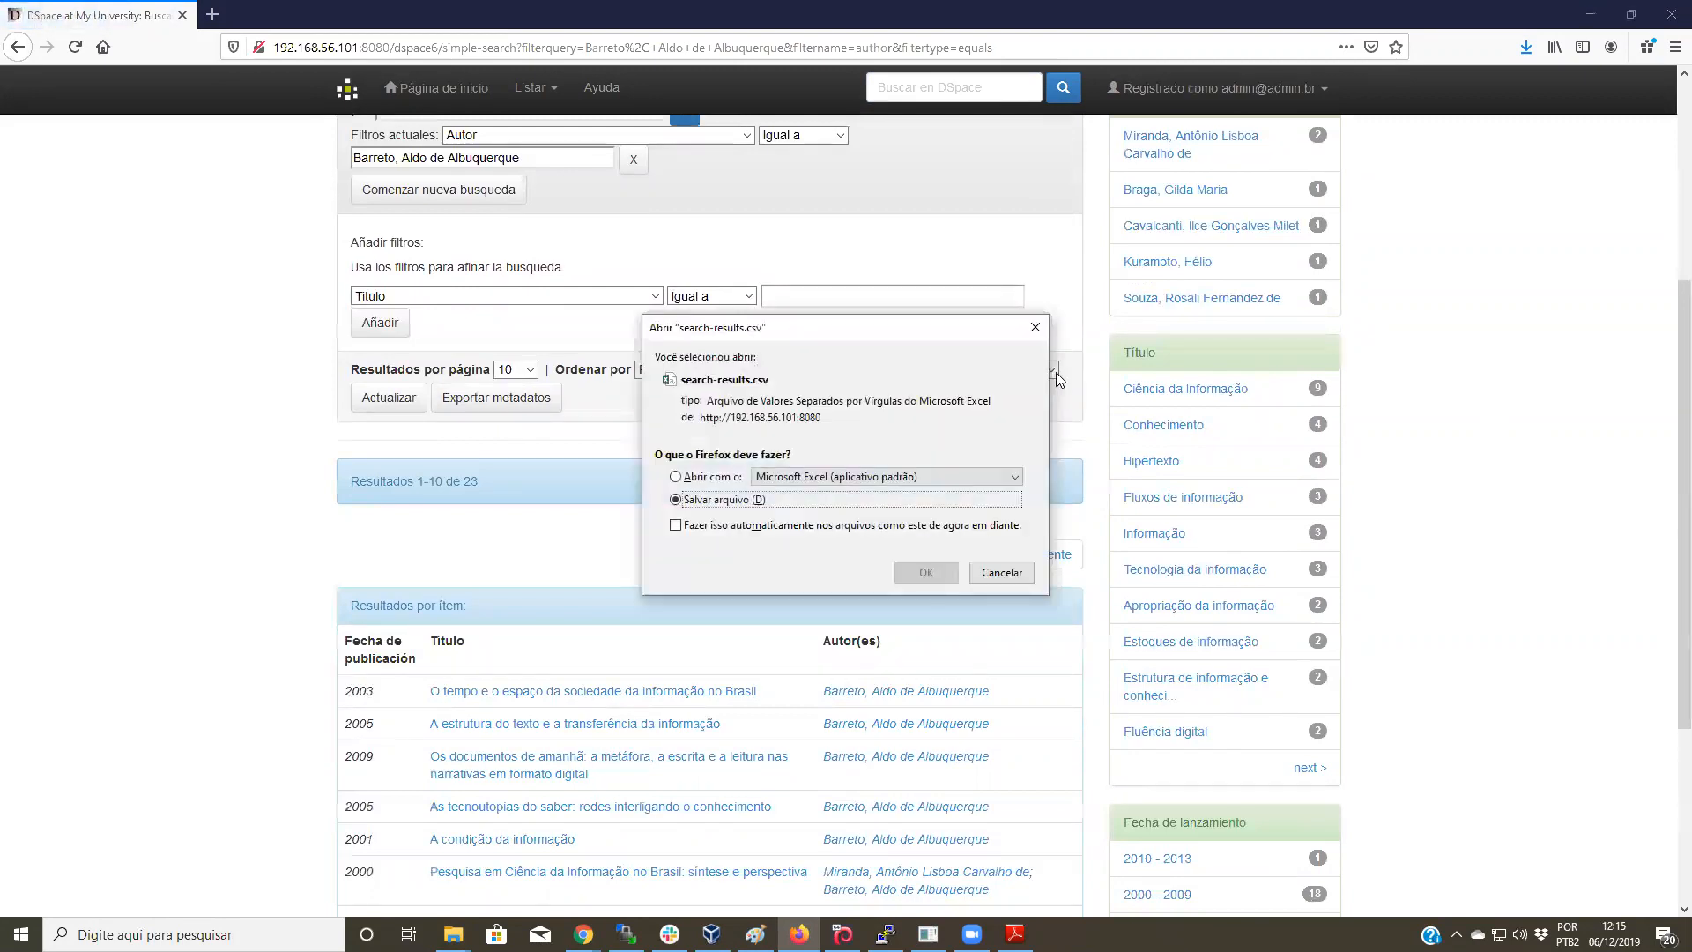
click(944, 577)
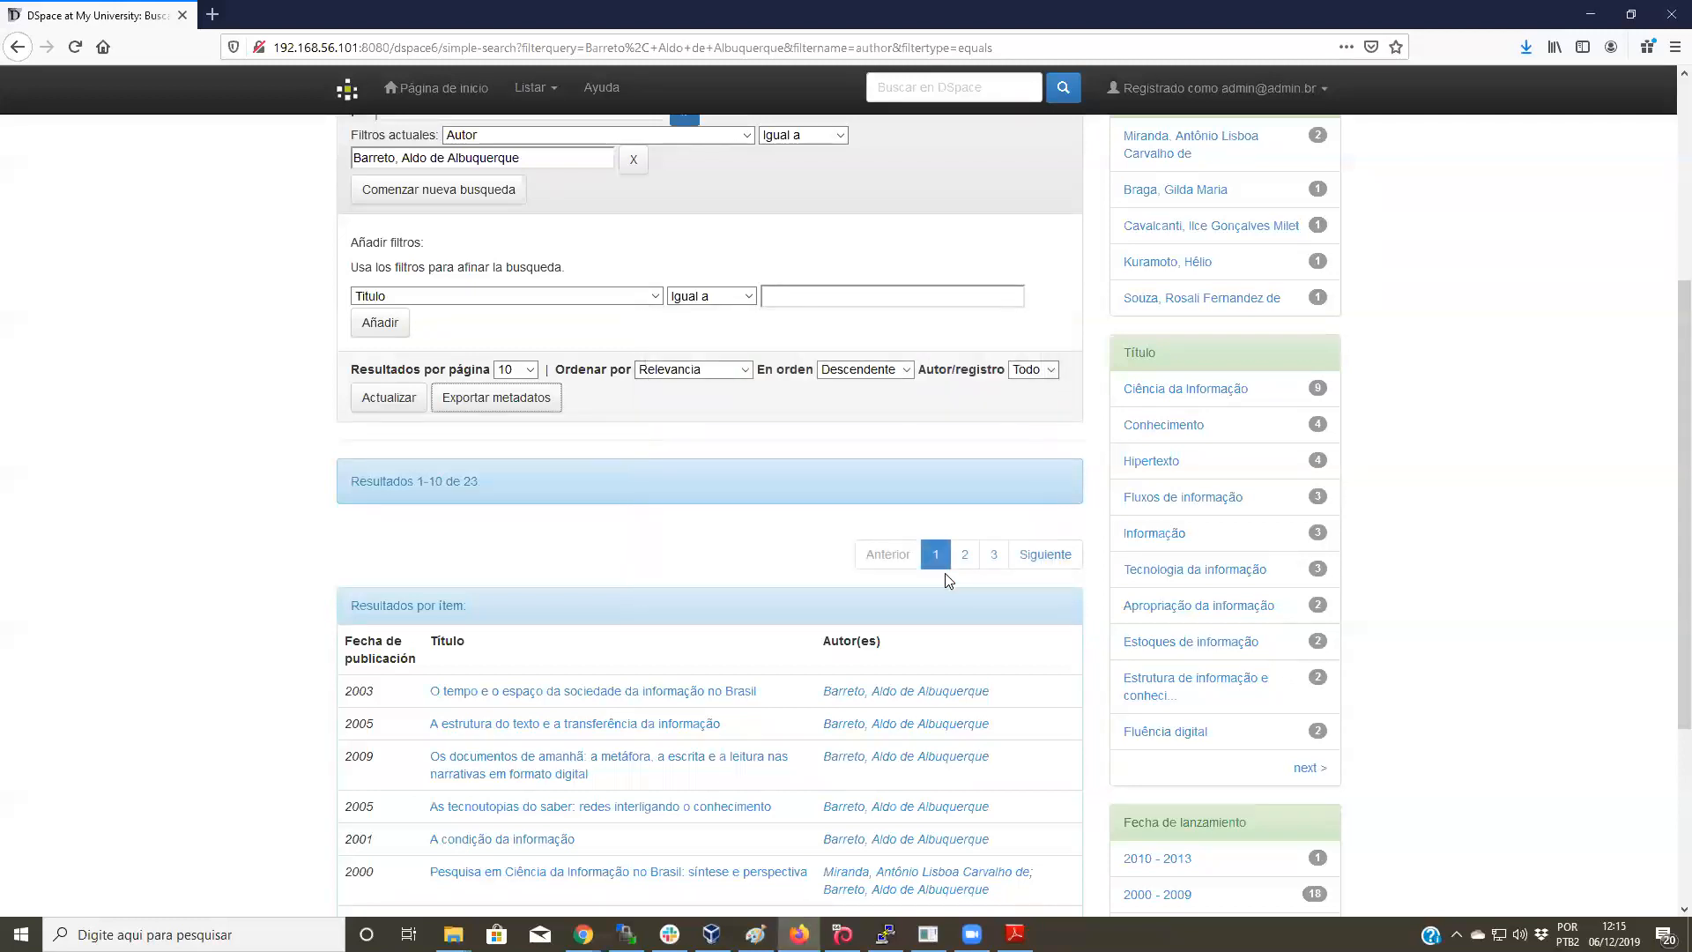
scroll(961, 575, down, 3)
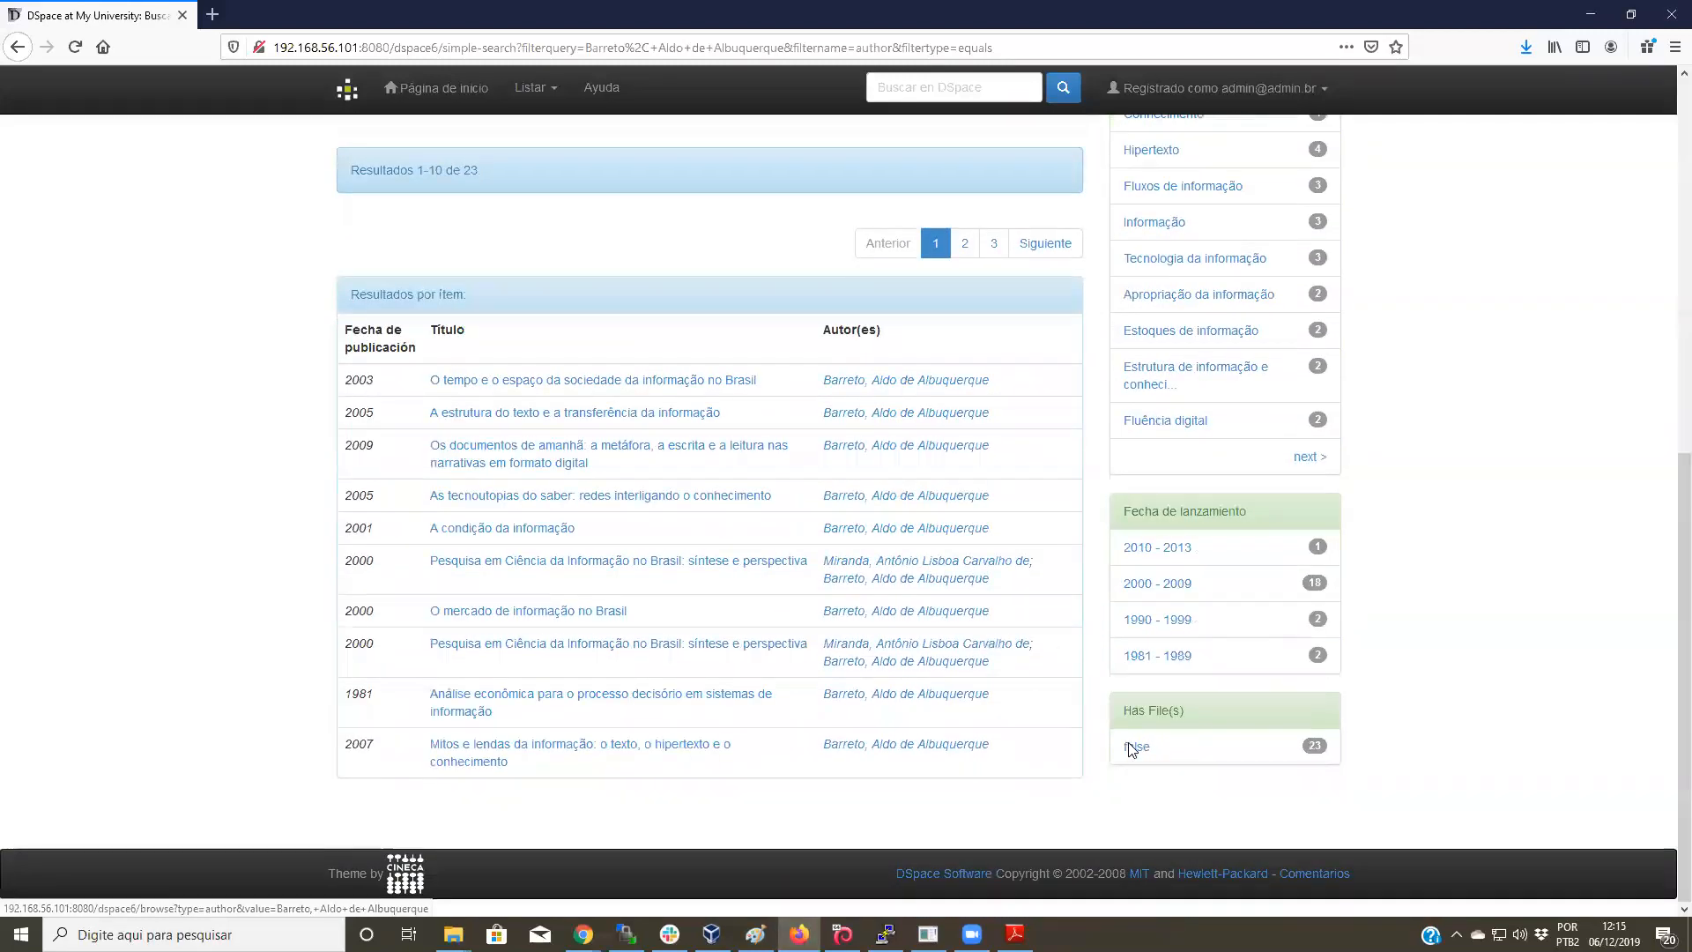
scroll(933, 735, up, 3)
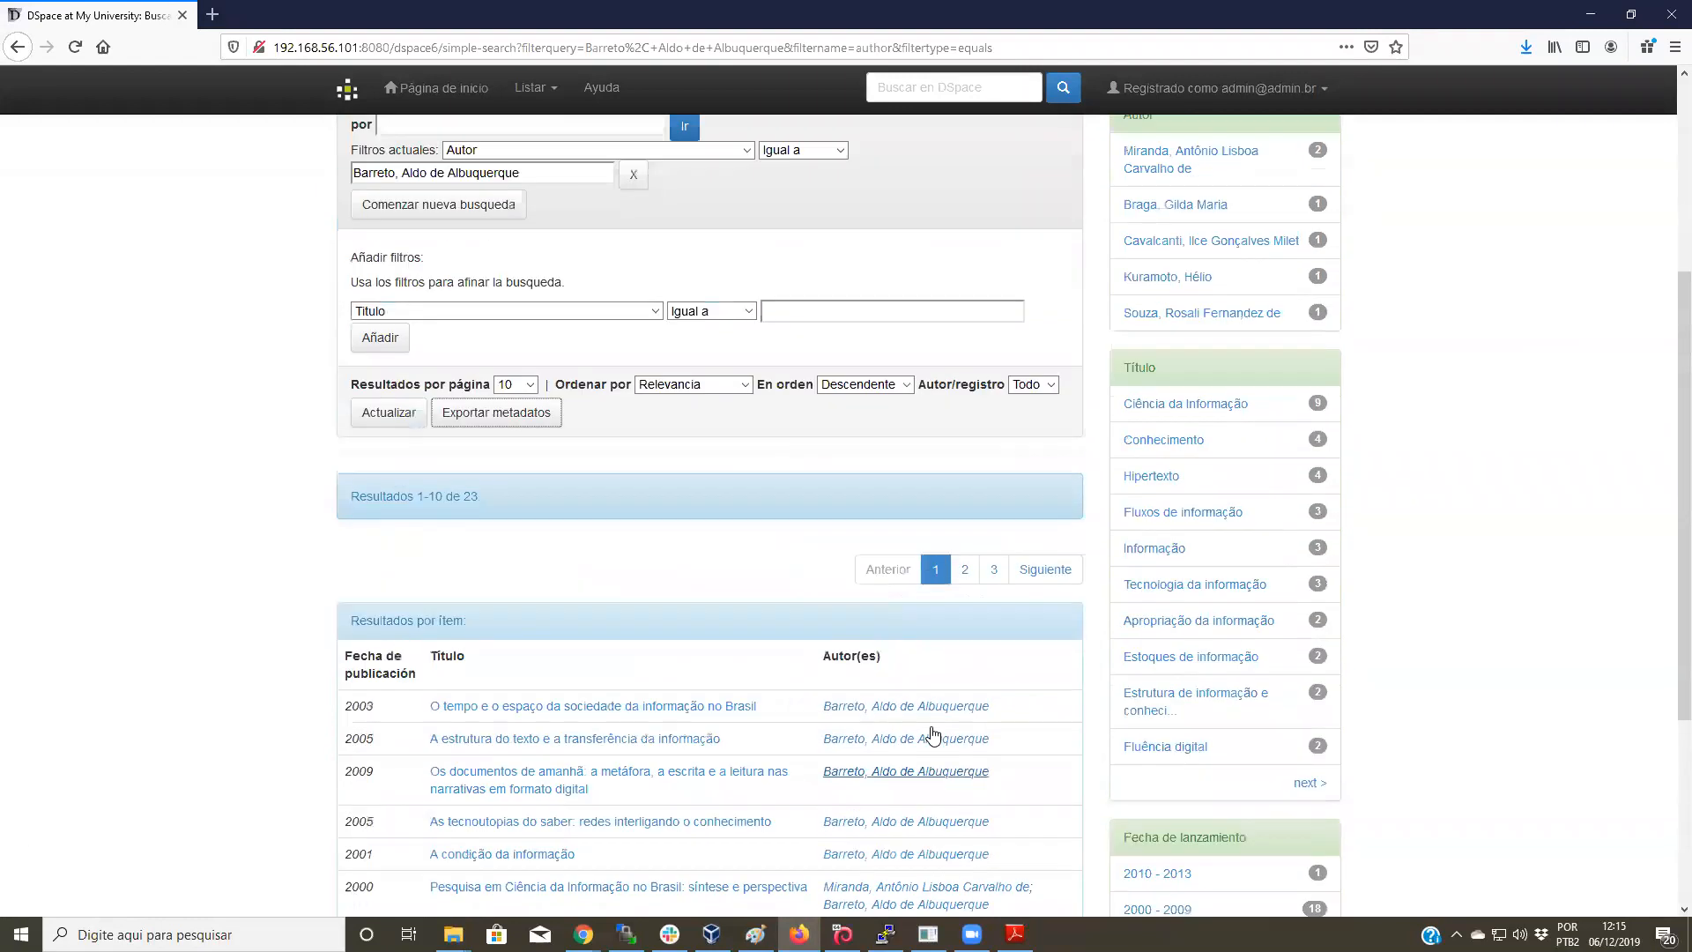
scroll(970, 749, down, 3)
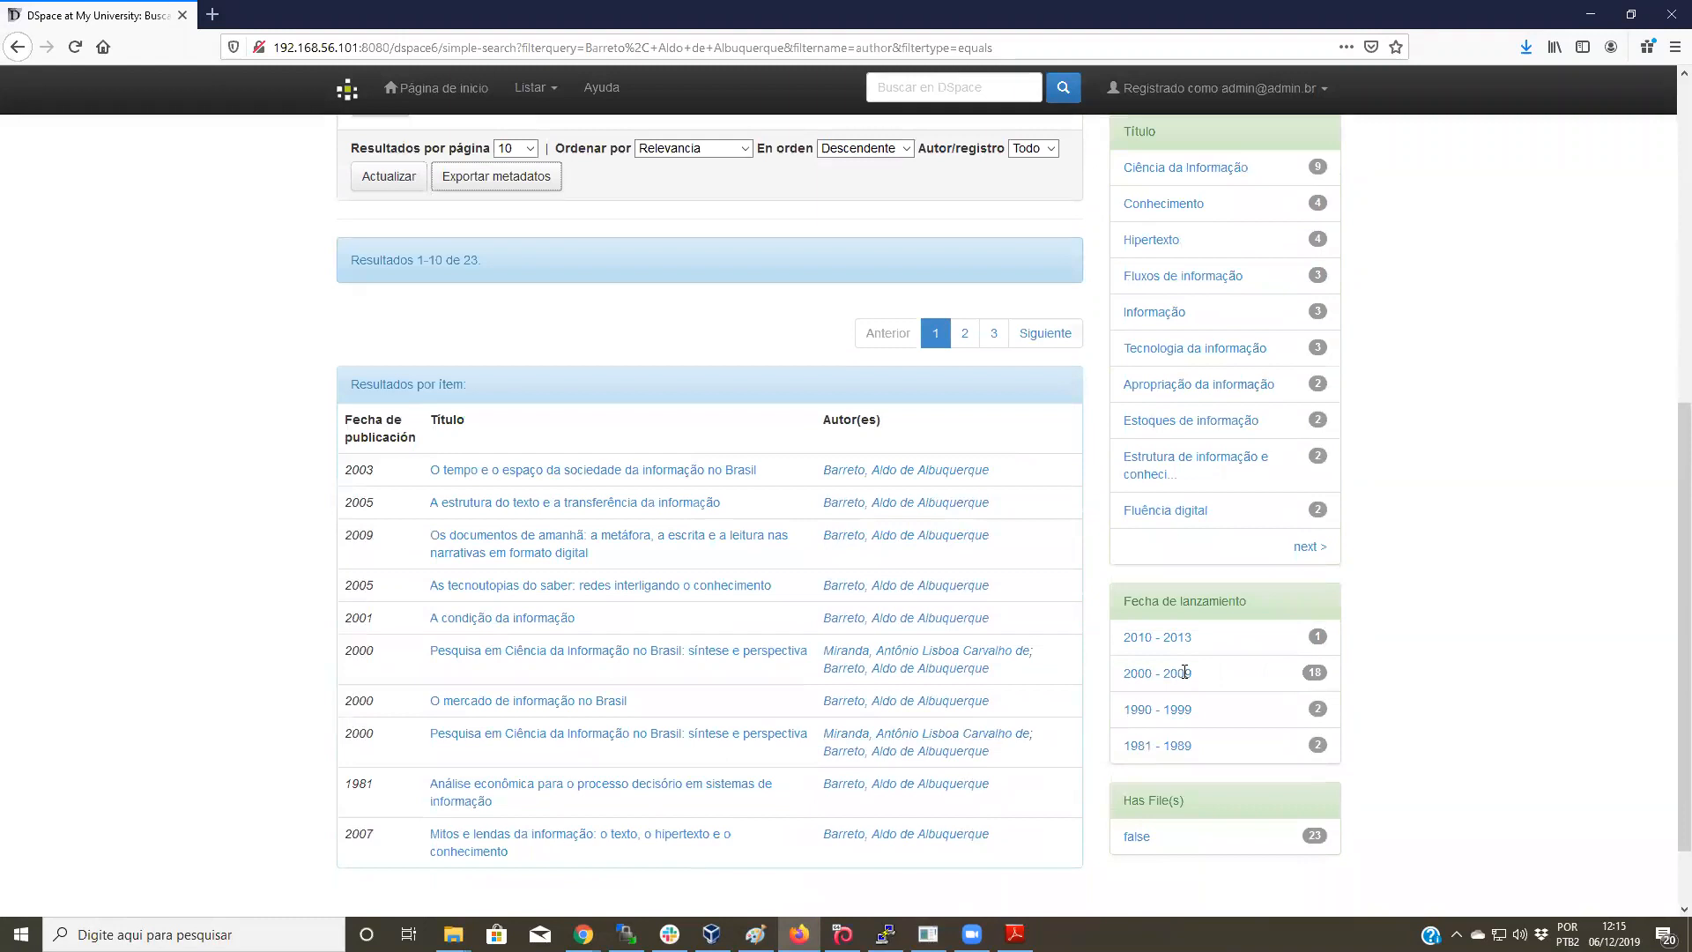
click(1527, 44)
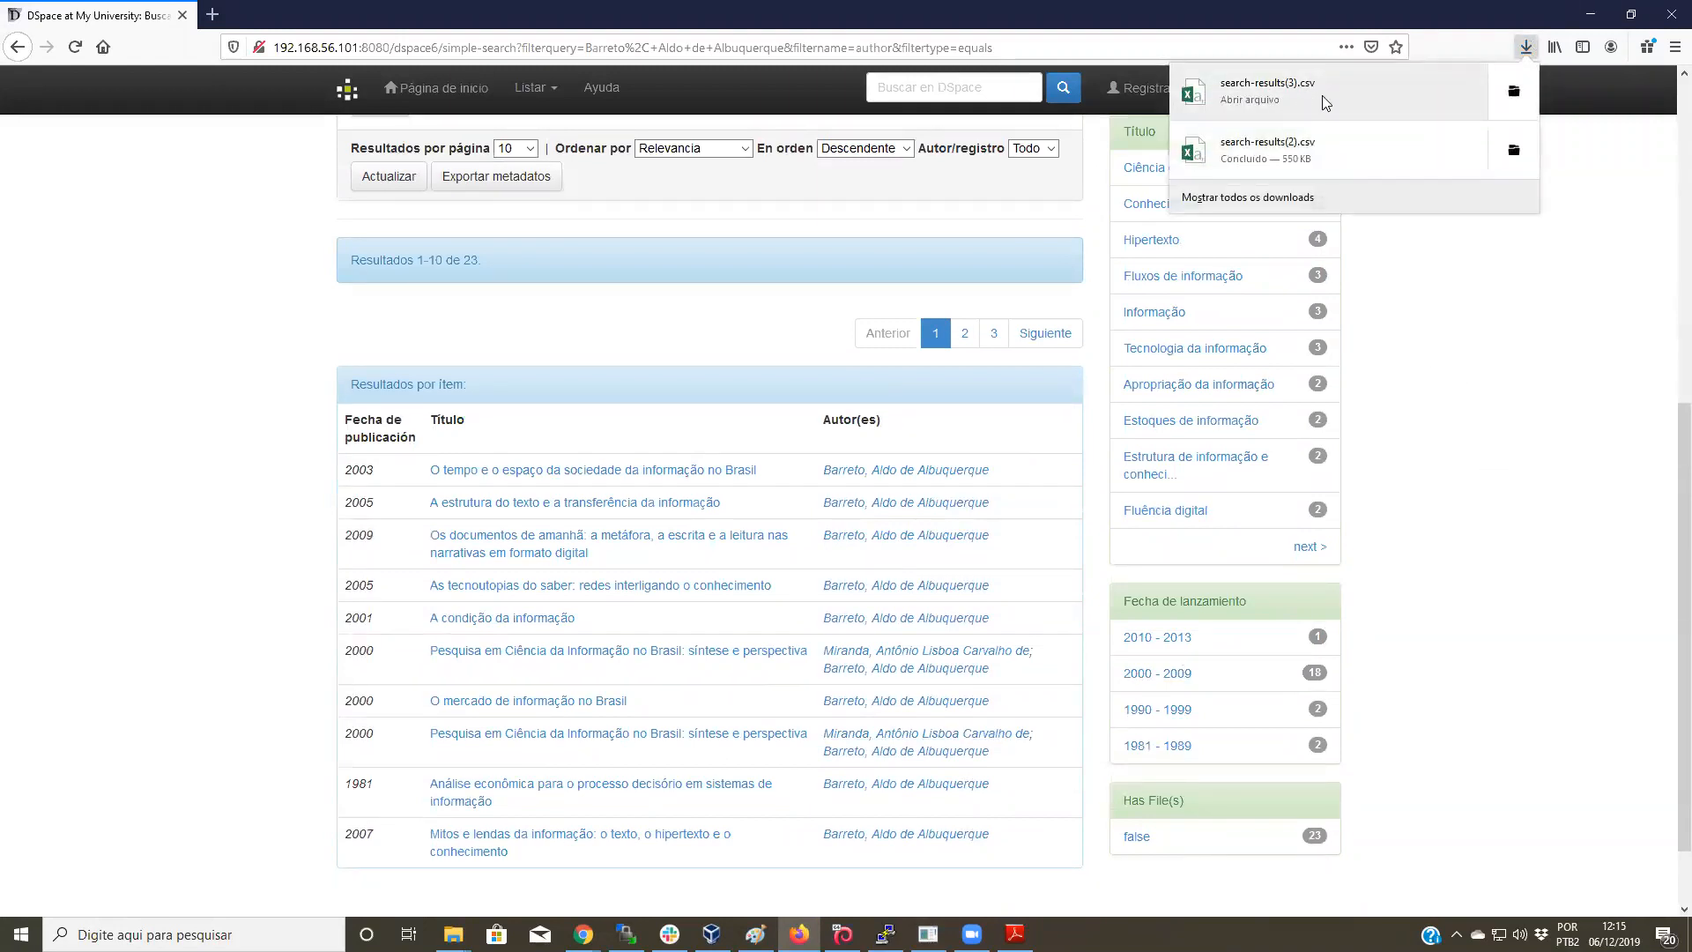
click(1518, 510)
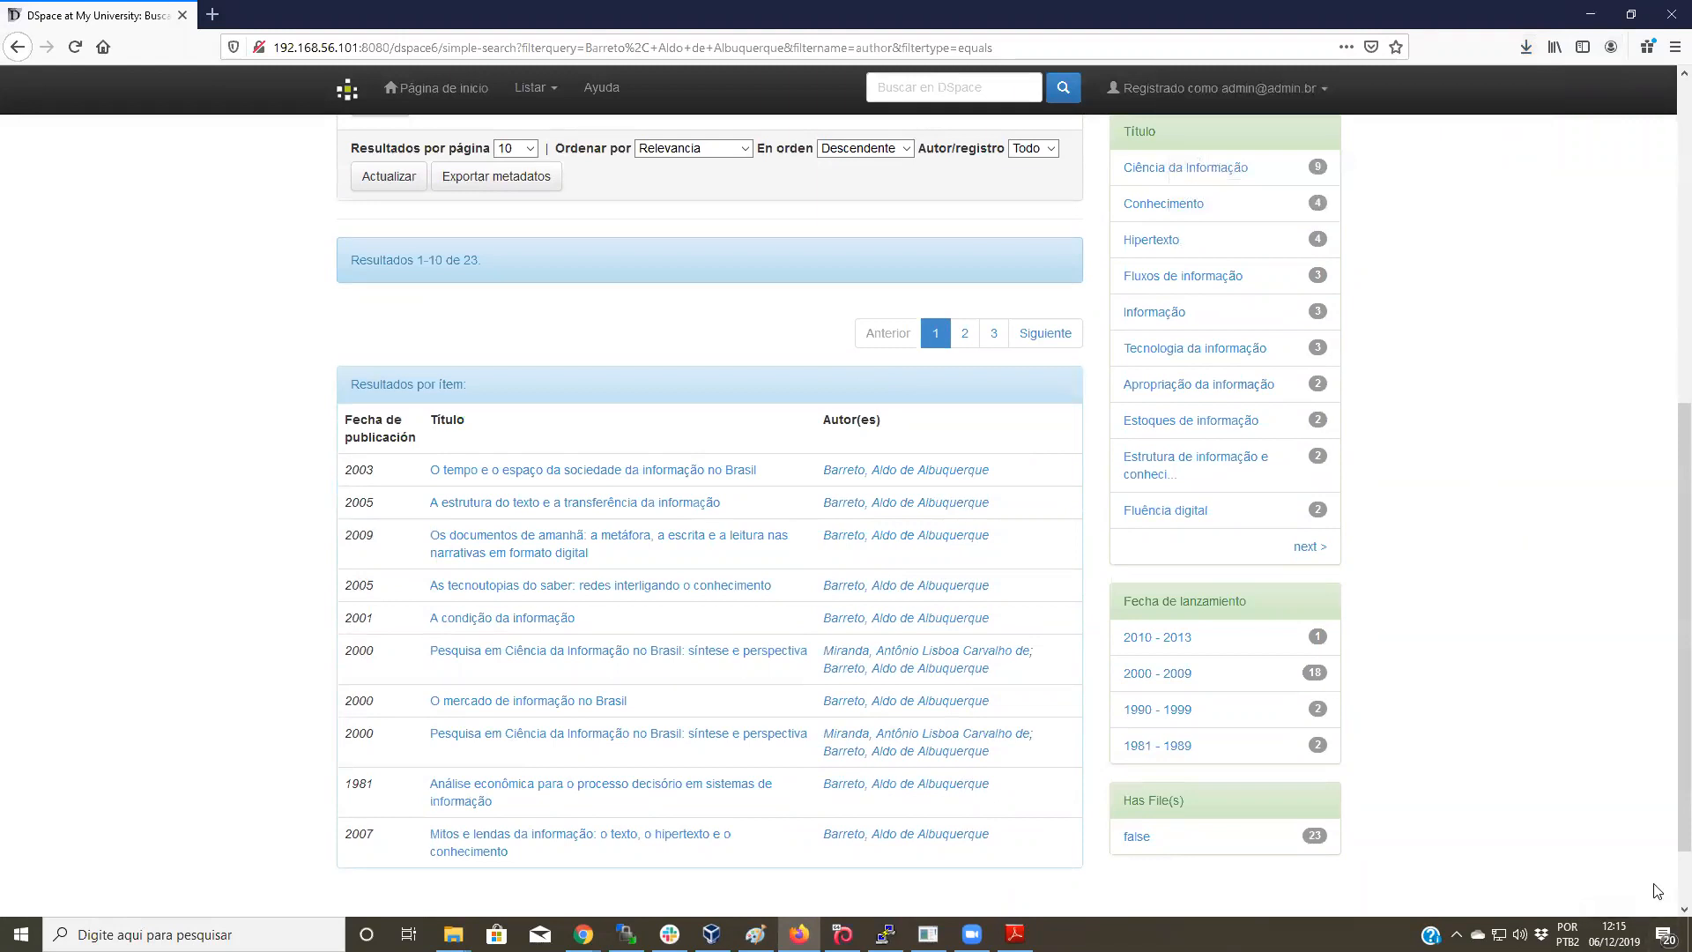
scroll(449, 166, up, 7)
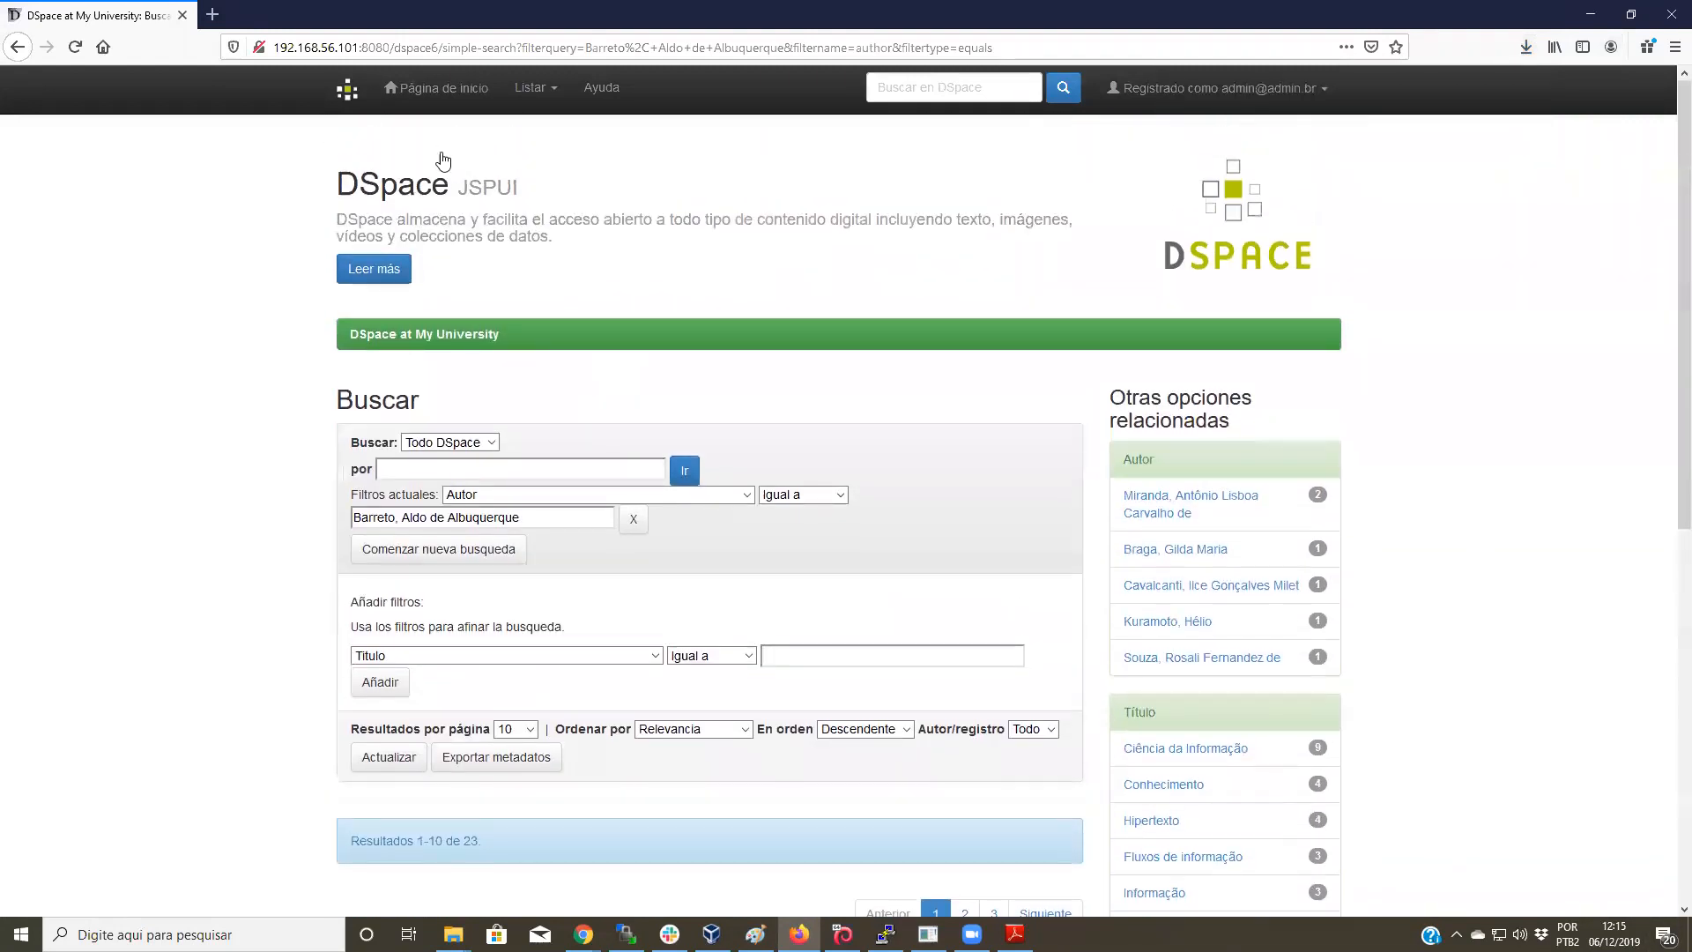
Step: Run an unfiltered repository search listing all 833 items
click(1065, 89)
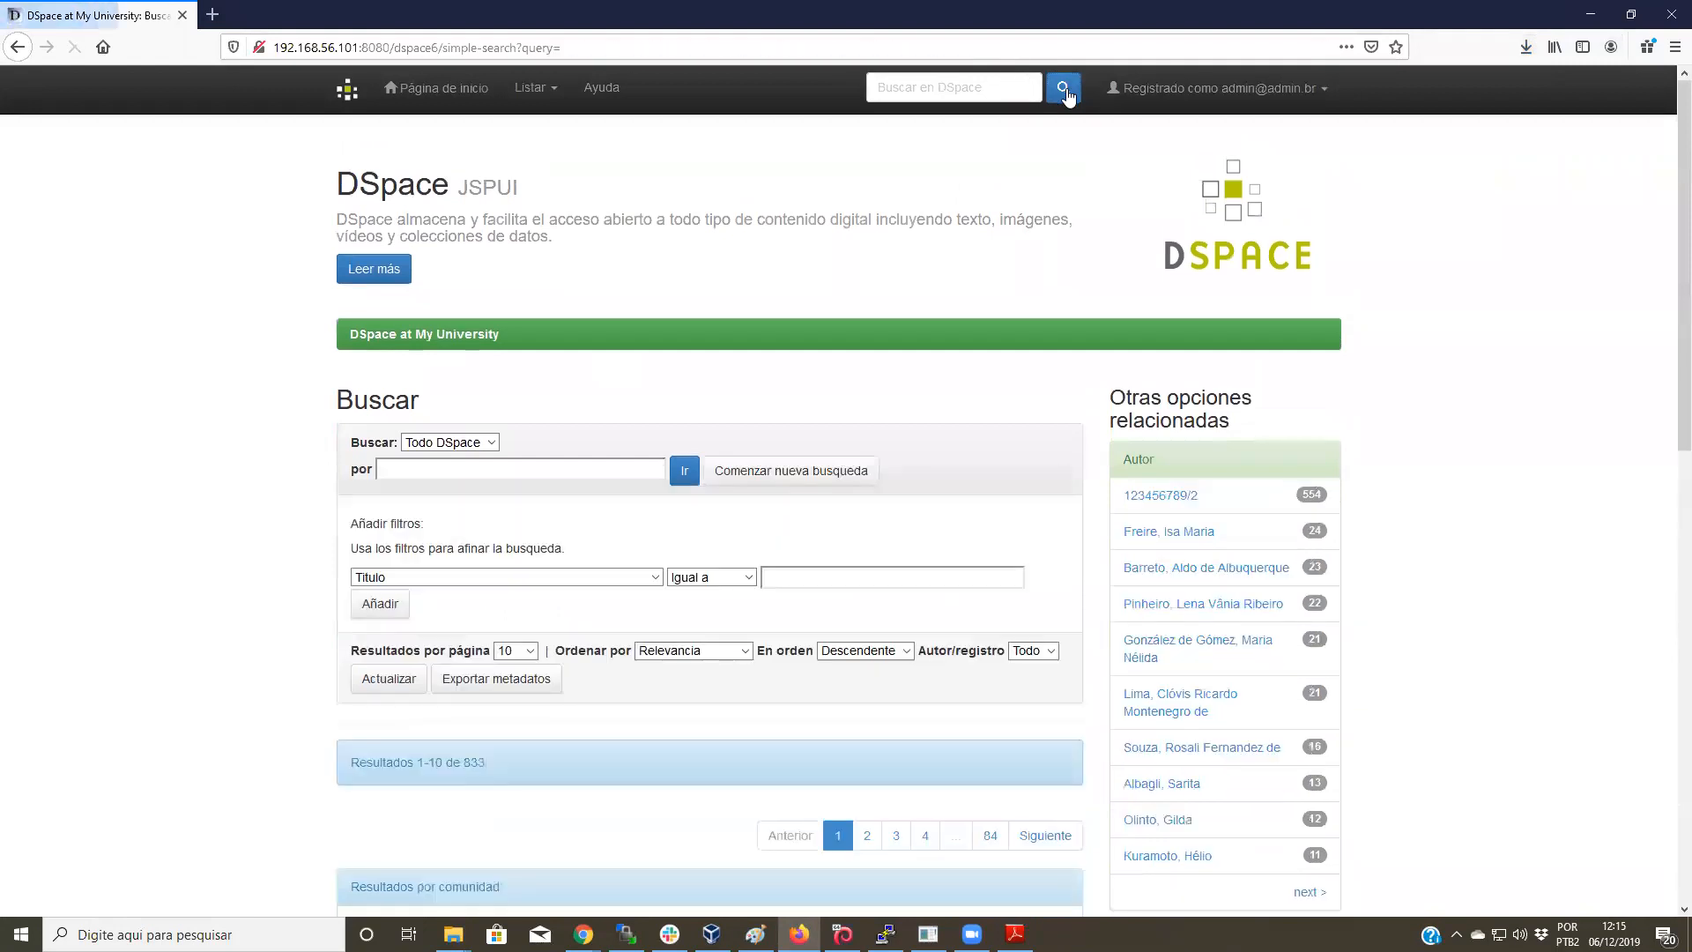
scroll(799, 508, down, 3)
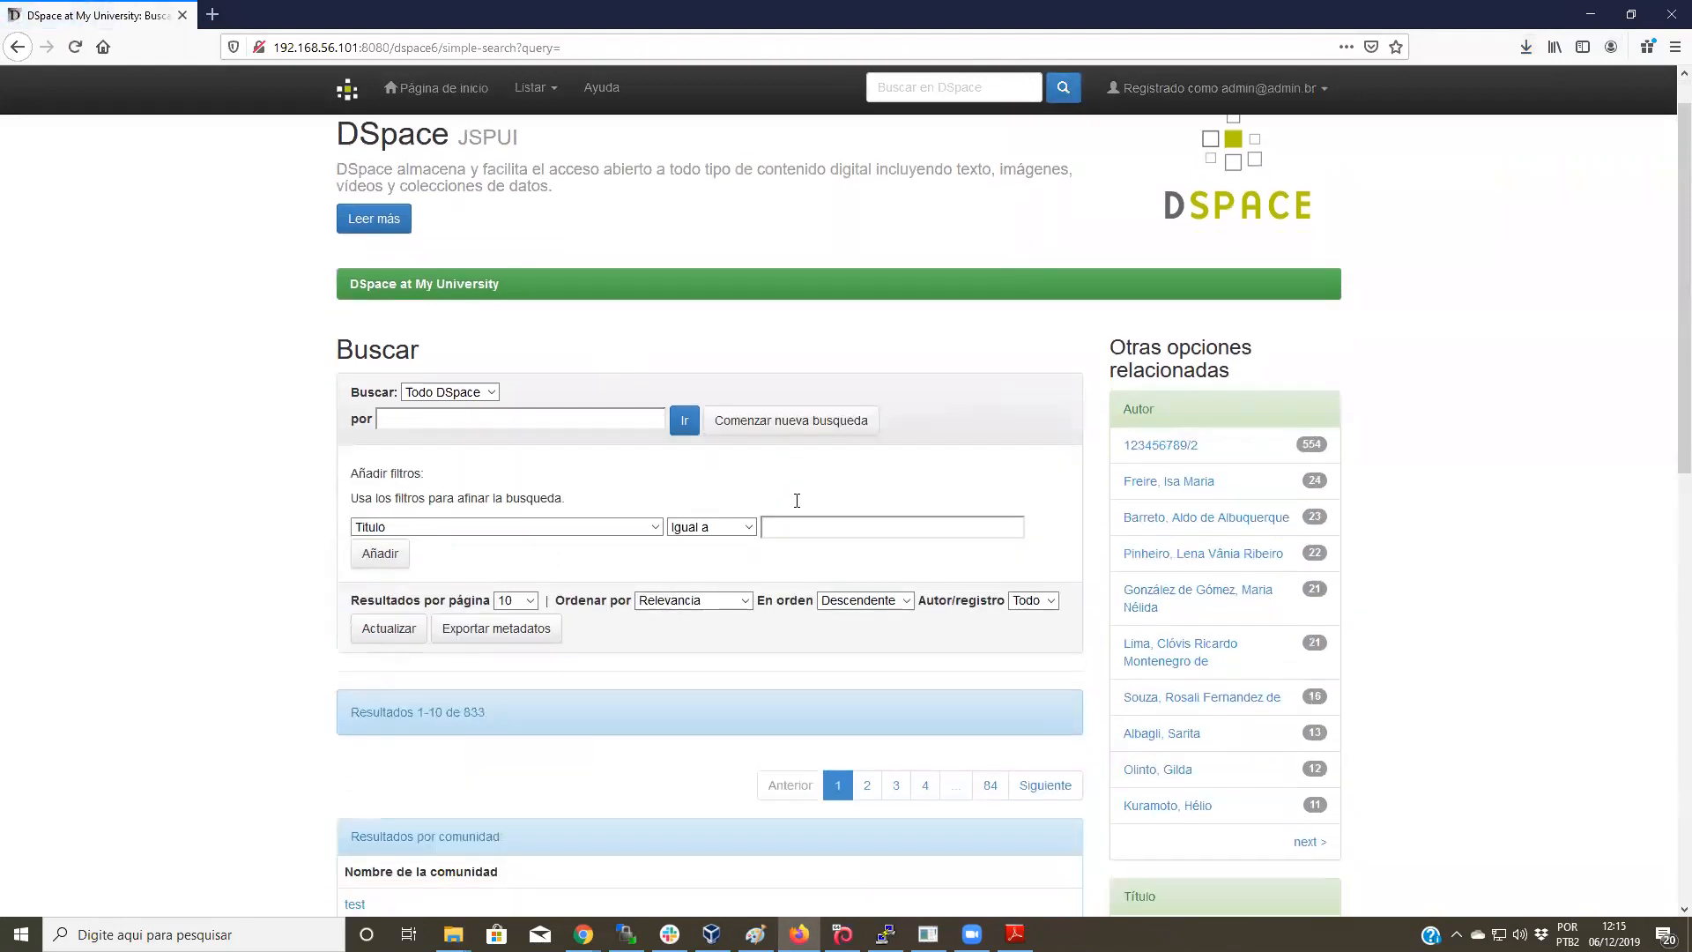
scroll(526, 488, down, 2)
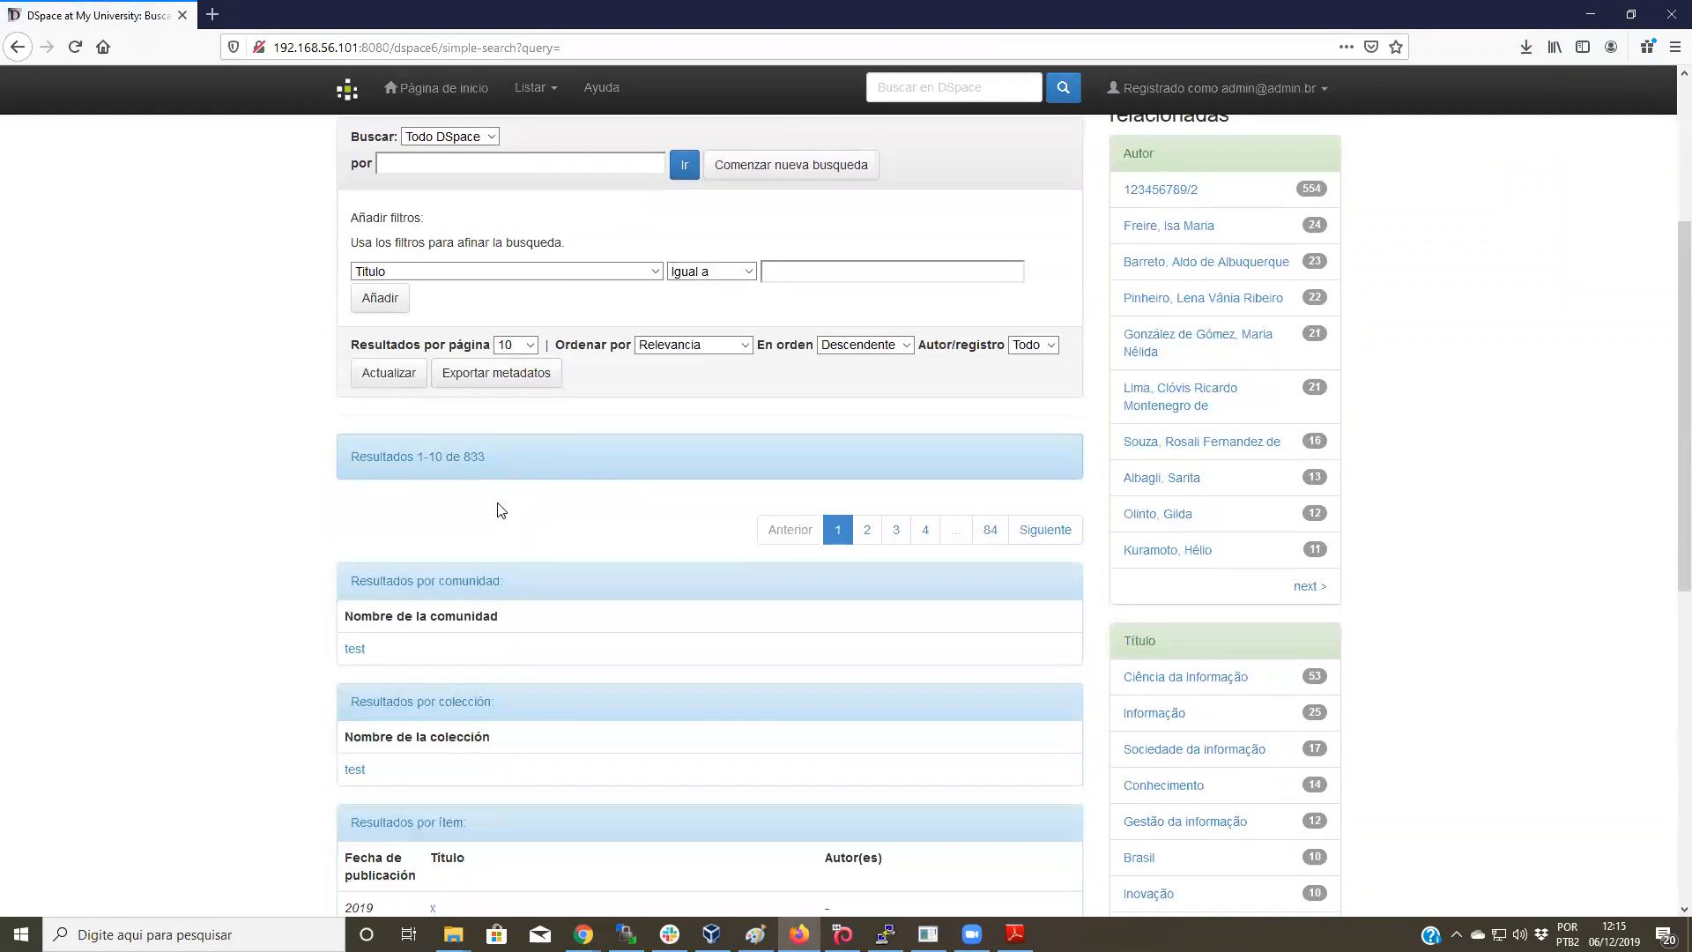
scroll(540, 282, up, 1)
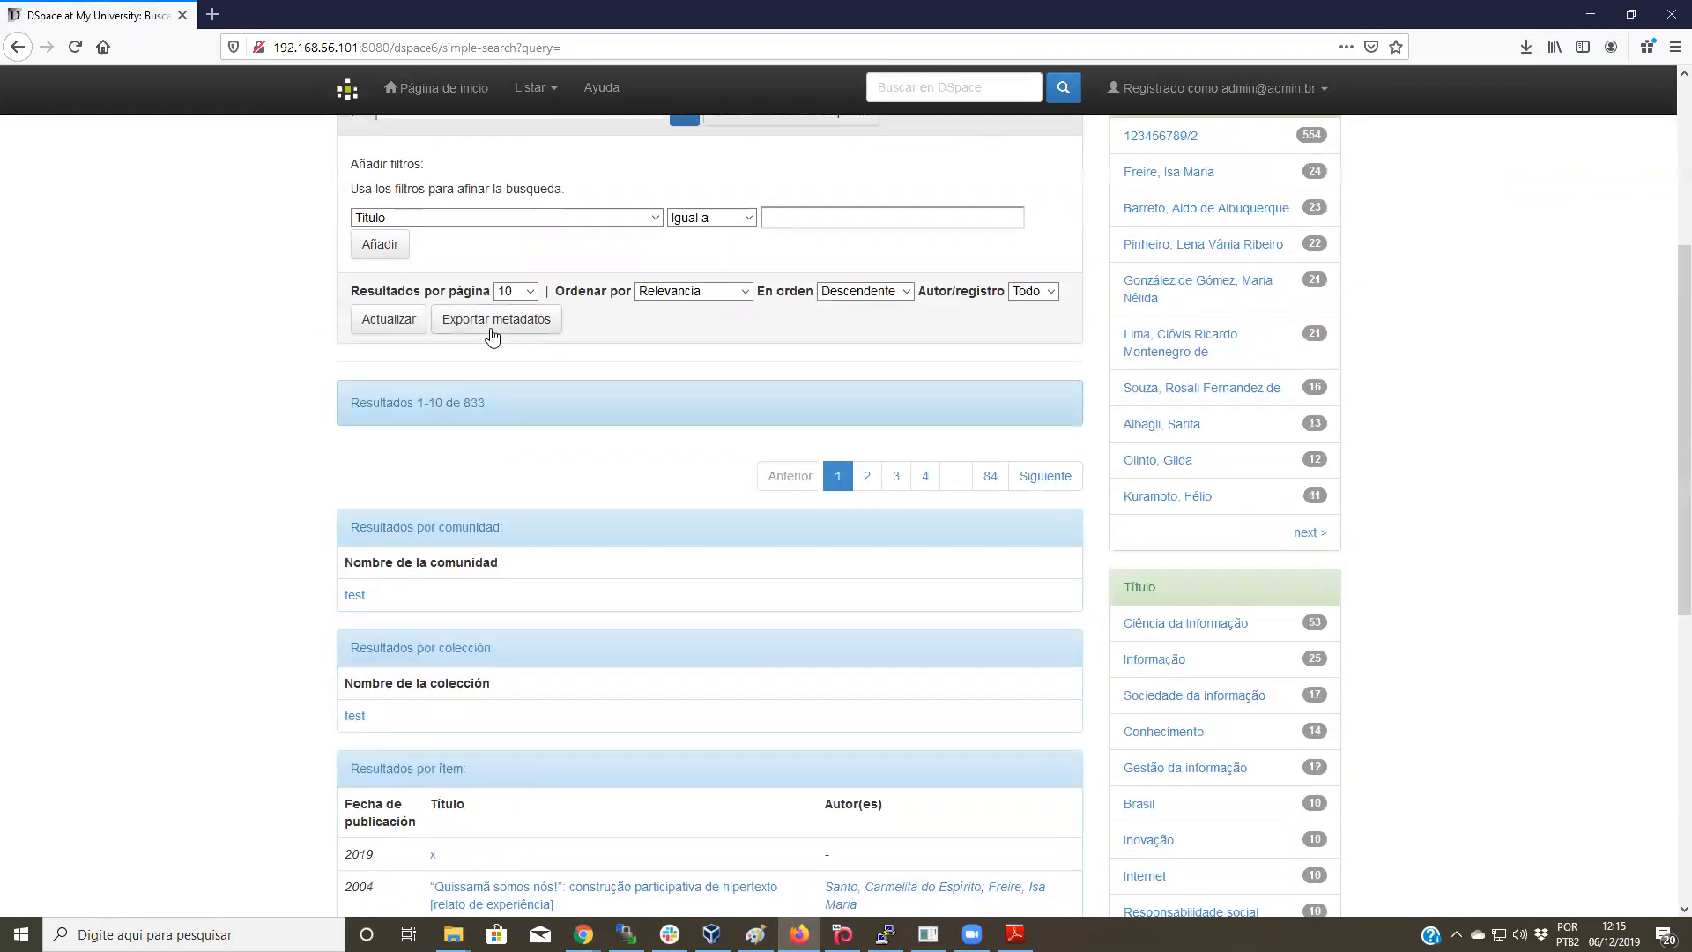
Step: Export metadata for all 833 items, saving search-results(4).csv (761 KB)
click(495, 324)
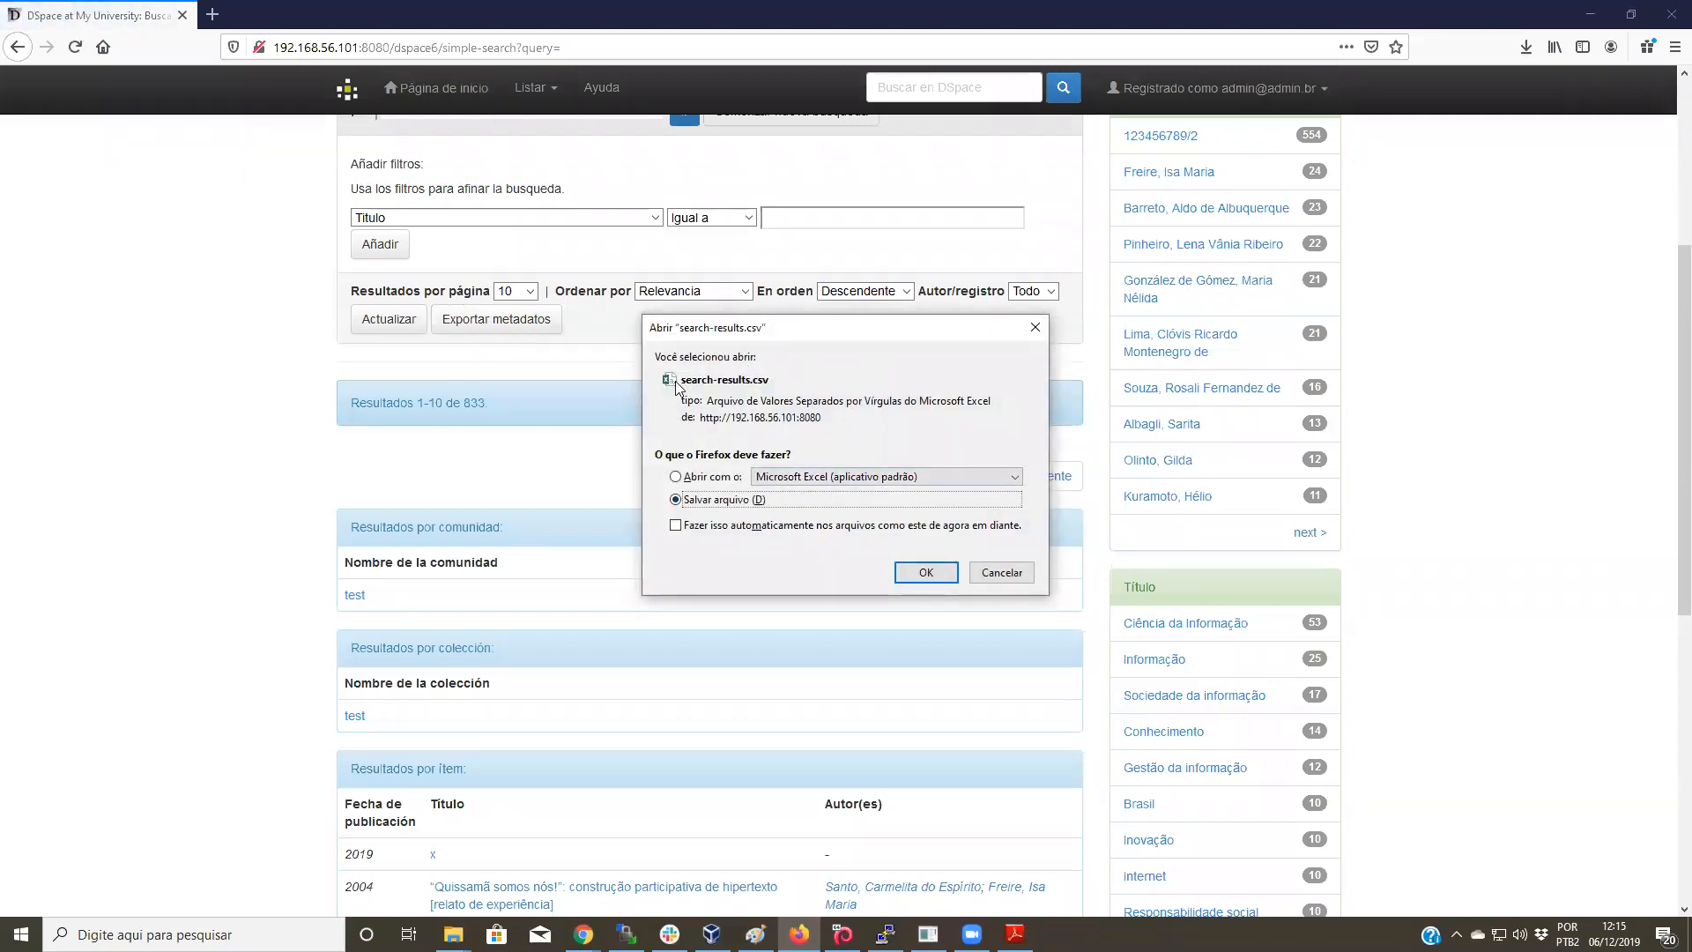
click(921, 572)
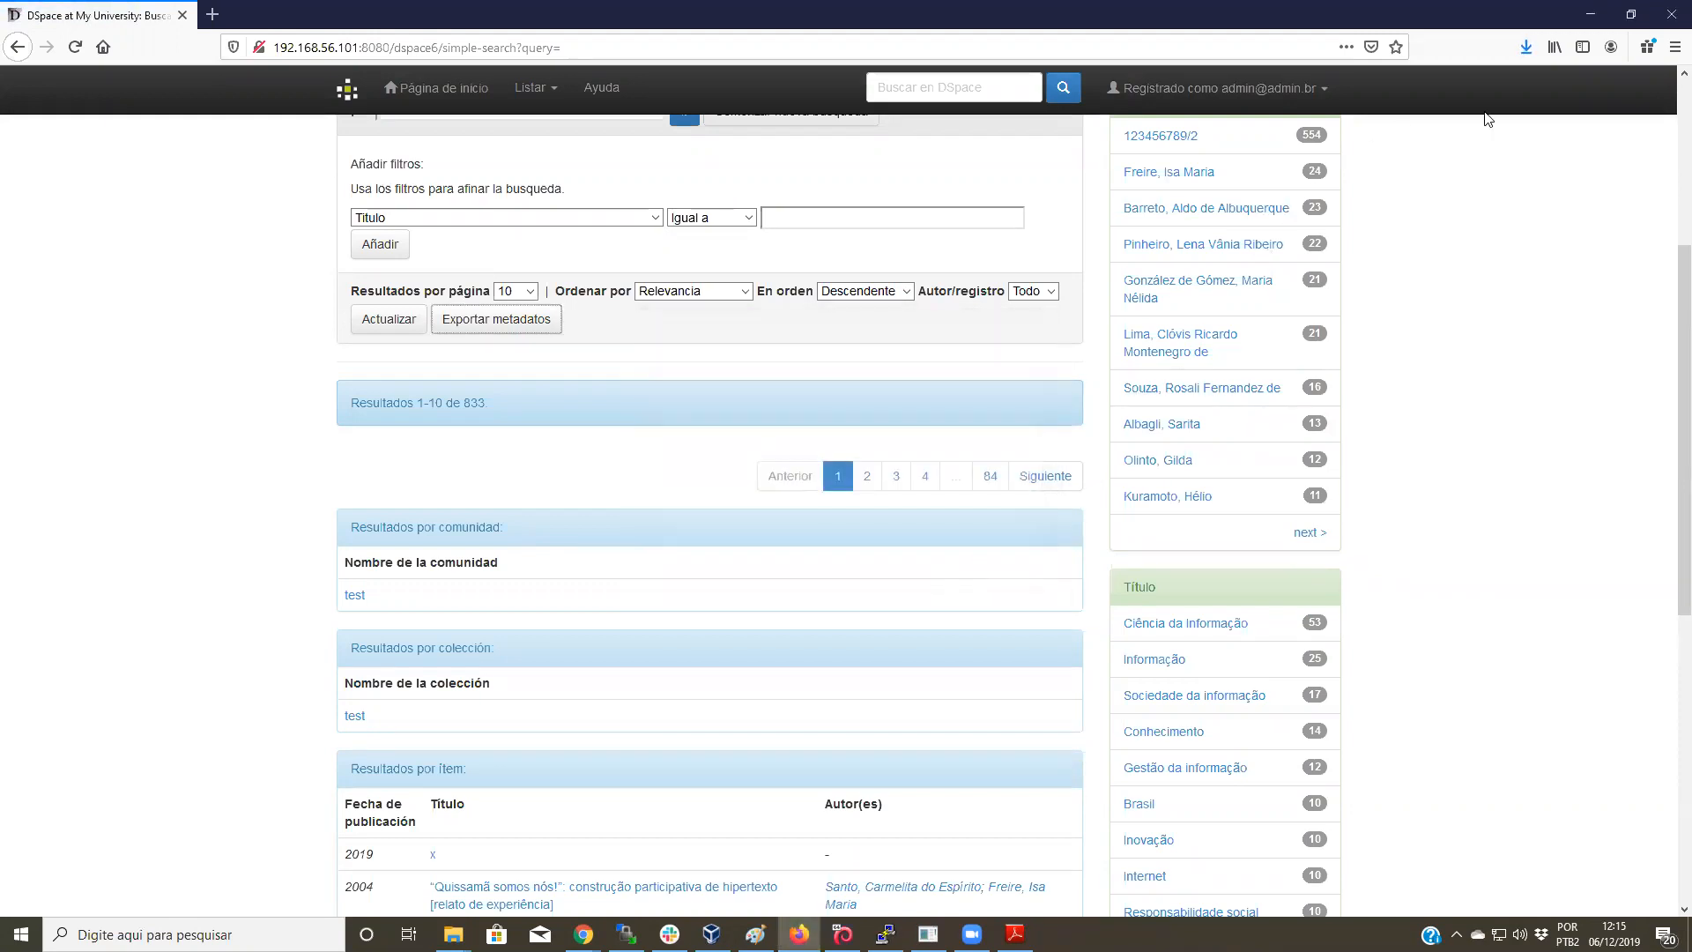
click(1525, 47)
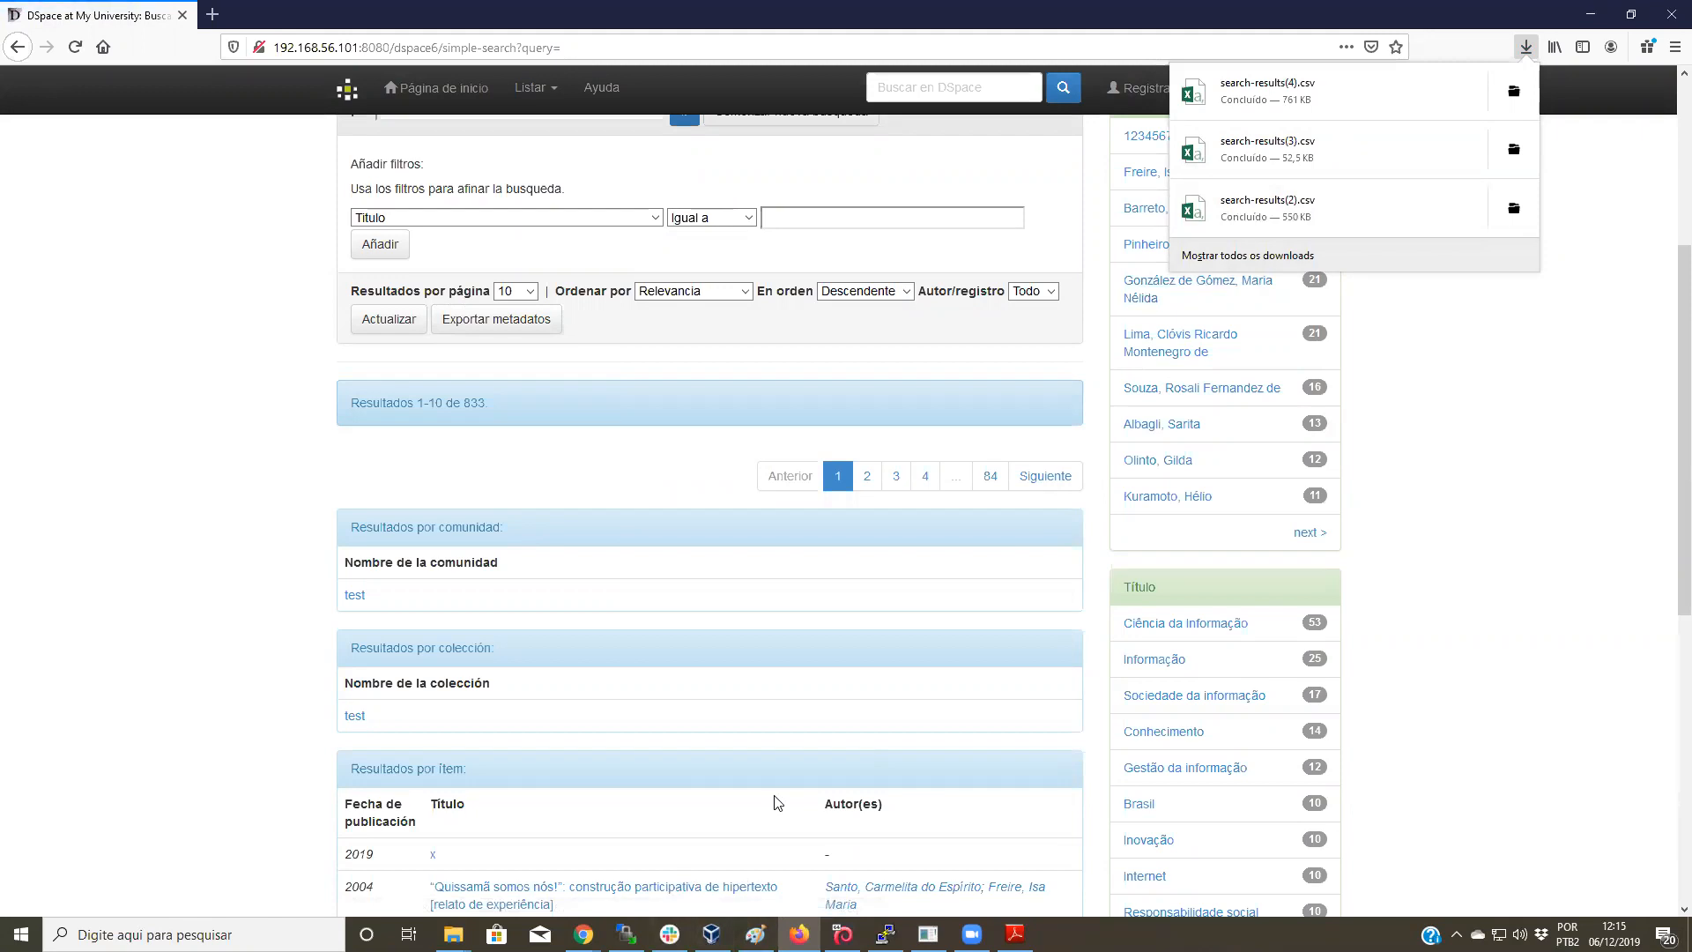
mouse_move(842, 934)
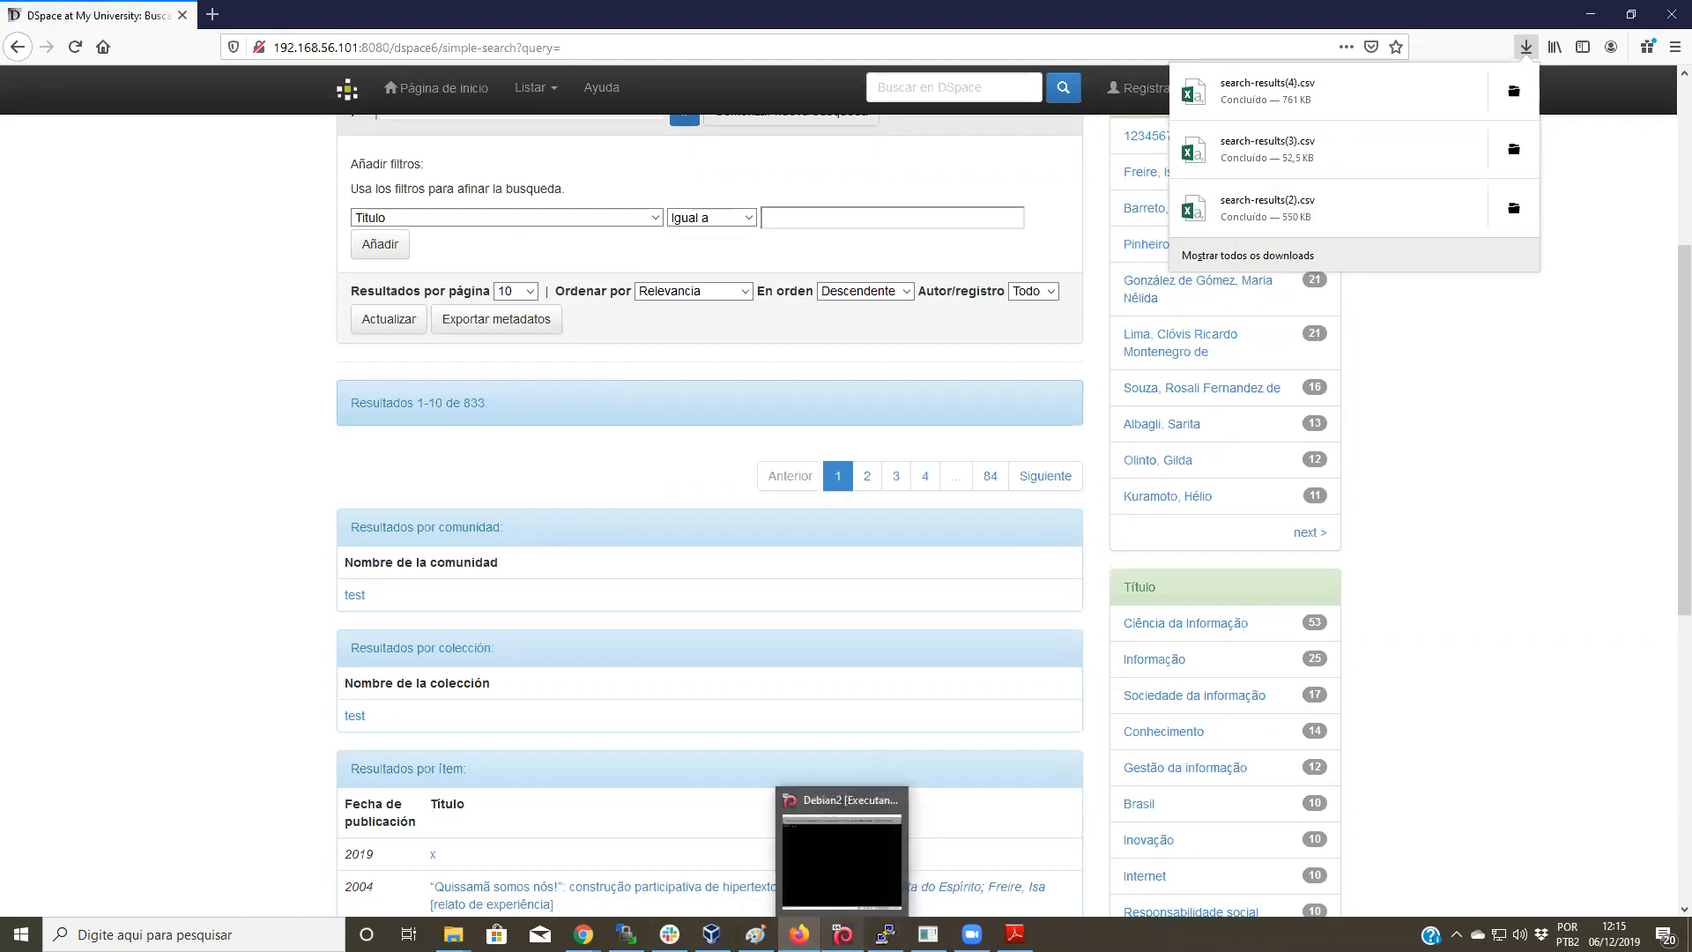
mouse_move(583, 934)
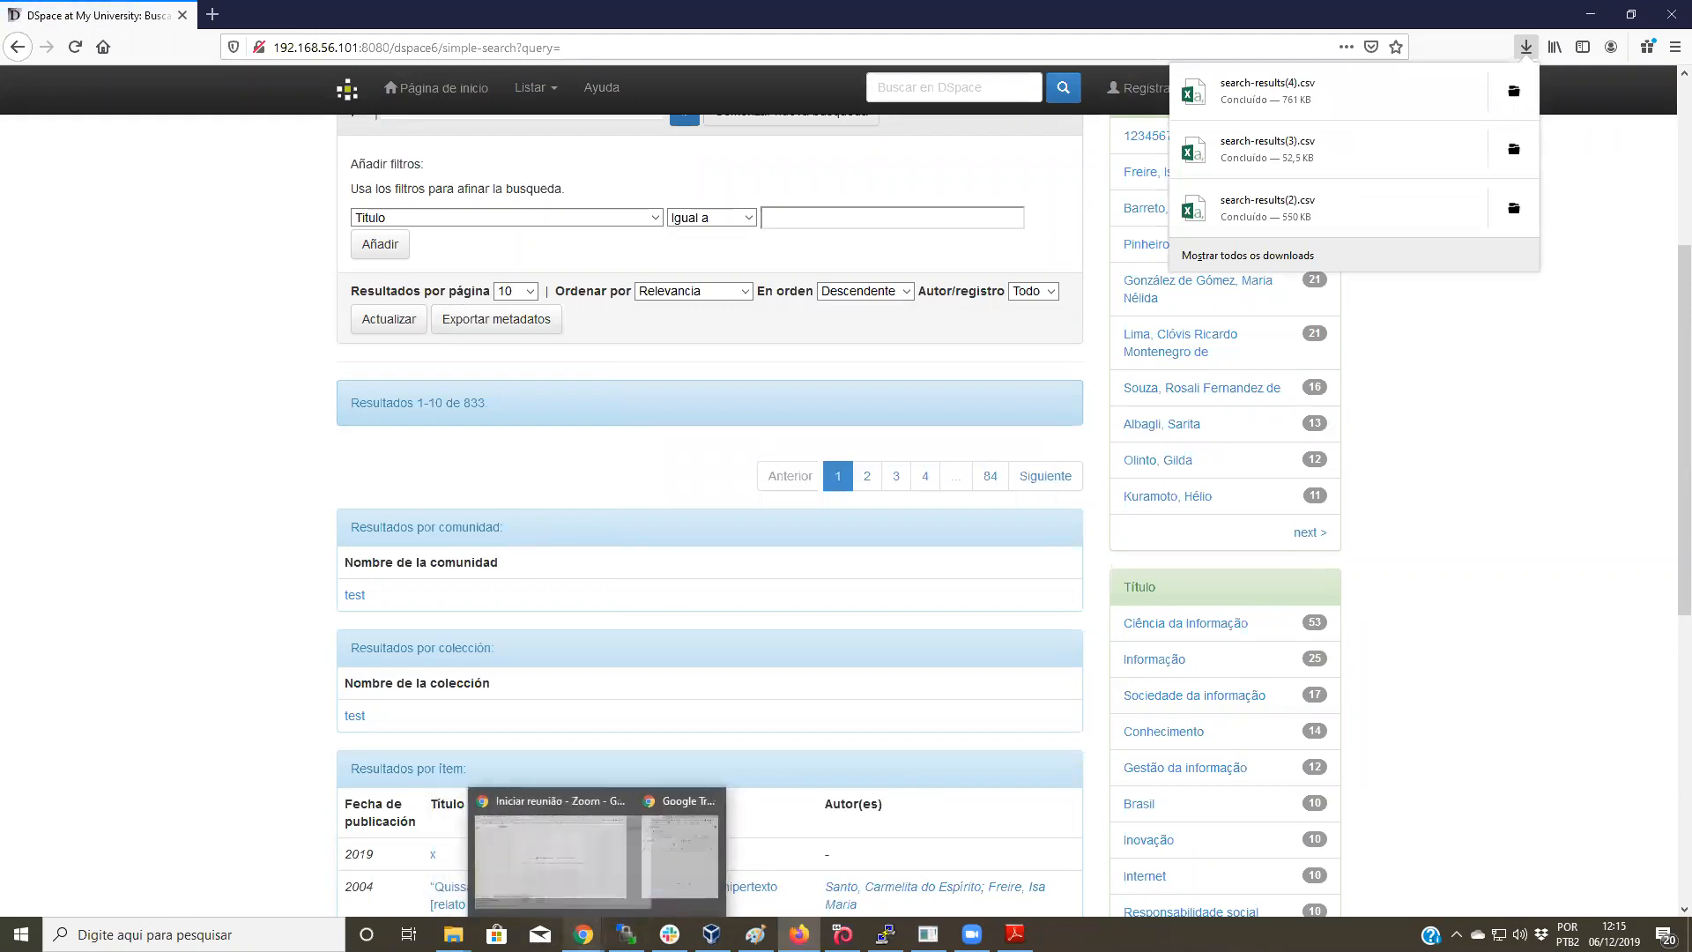
click(584, 934)
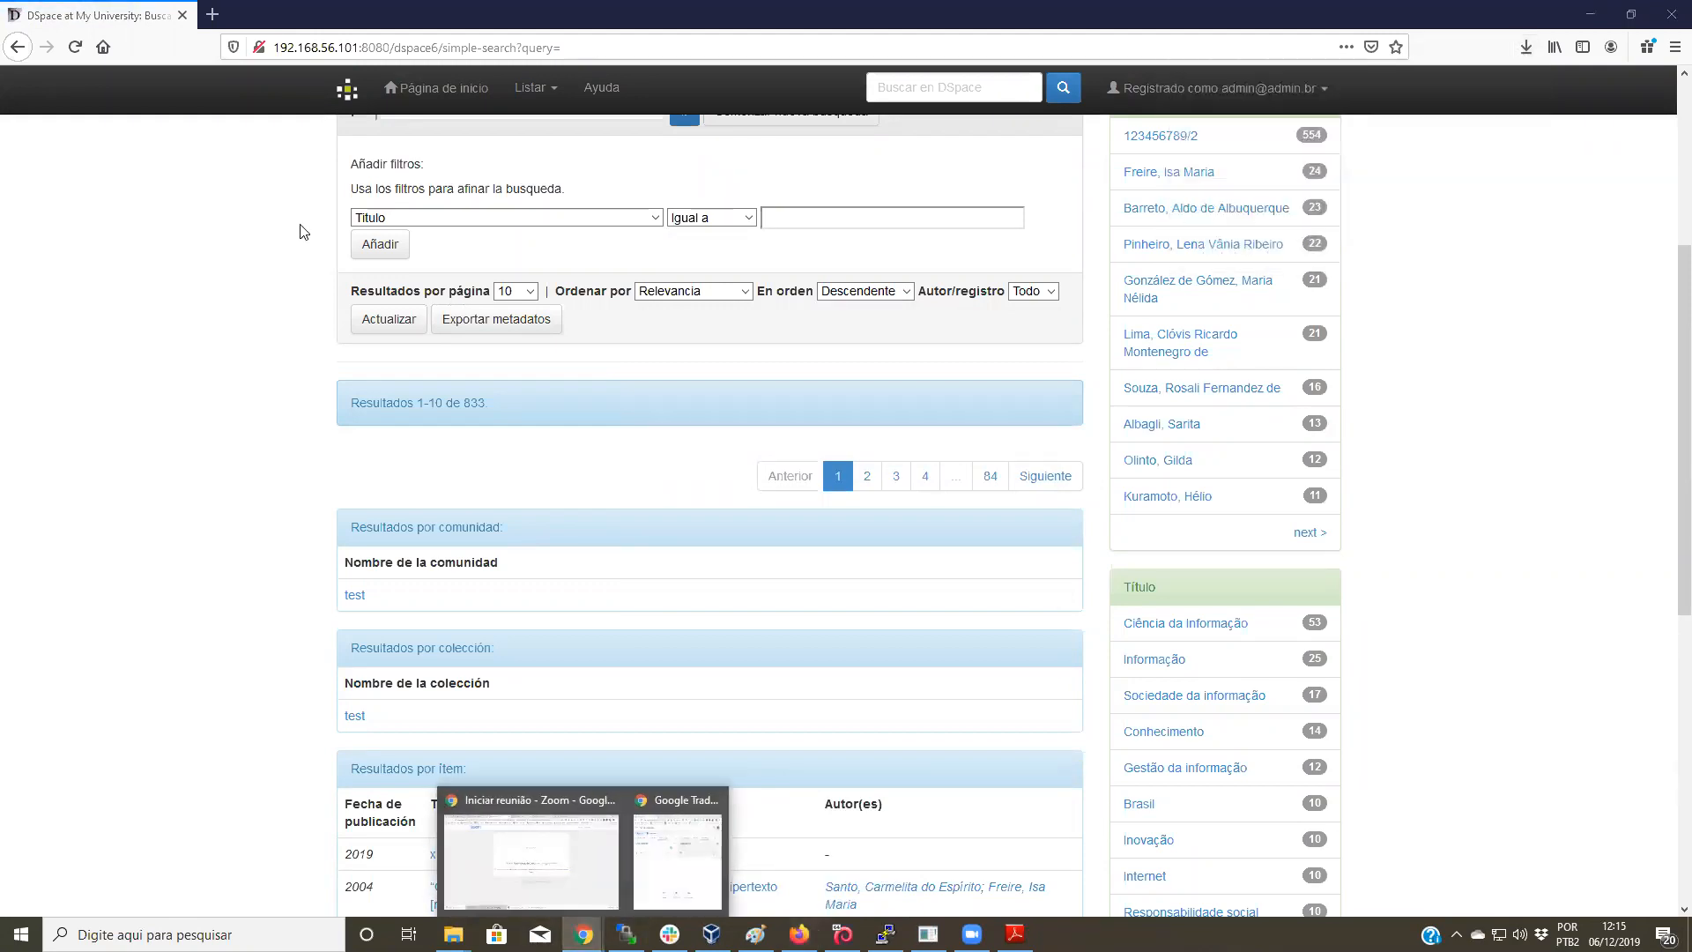
Step: Search the web for 'open refine' in a new Chrome tab
click(581, 851)
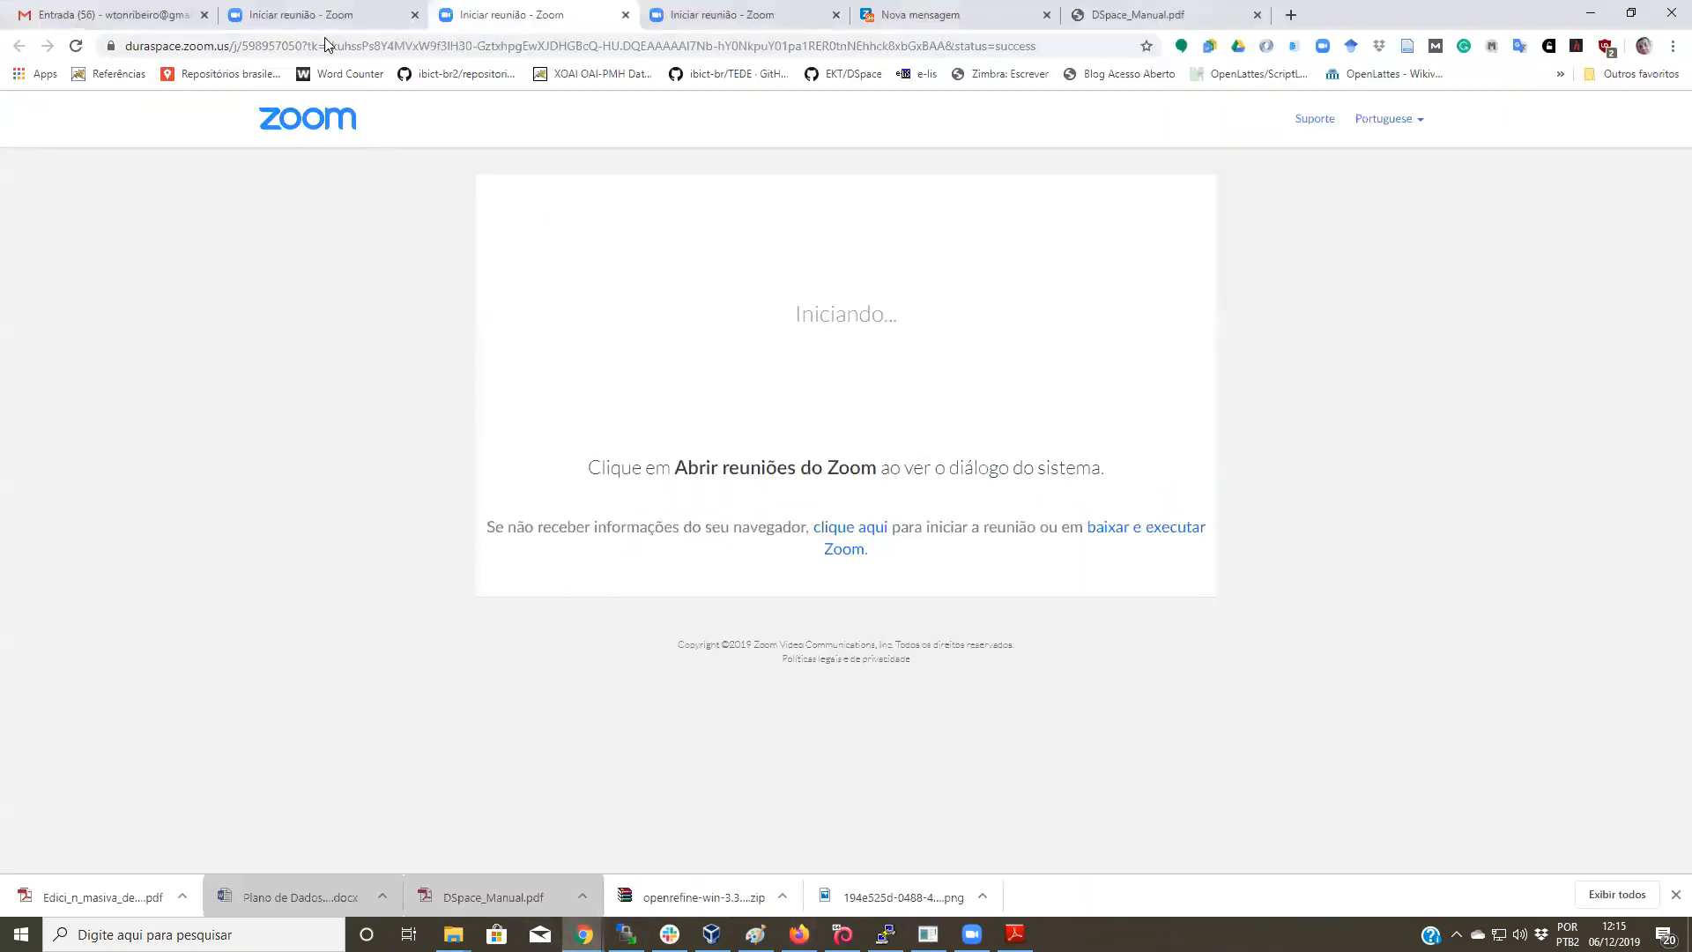
click(1291, 15)
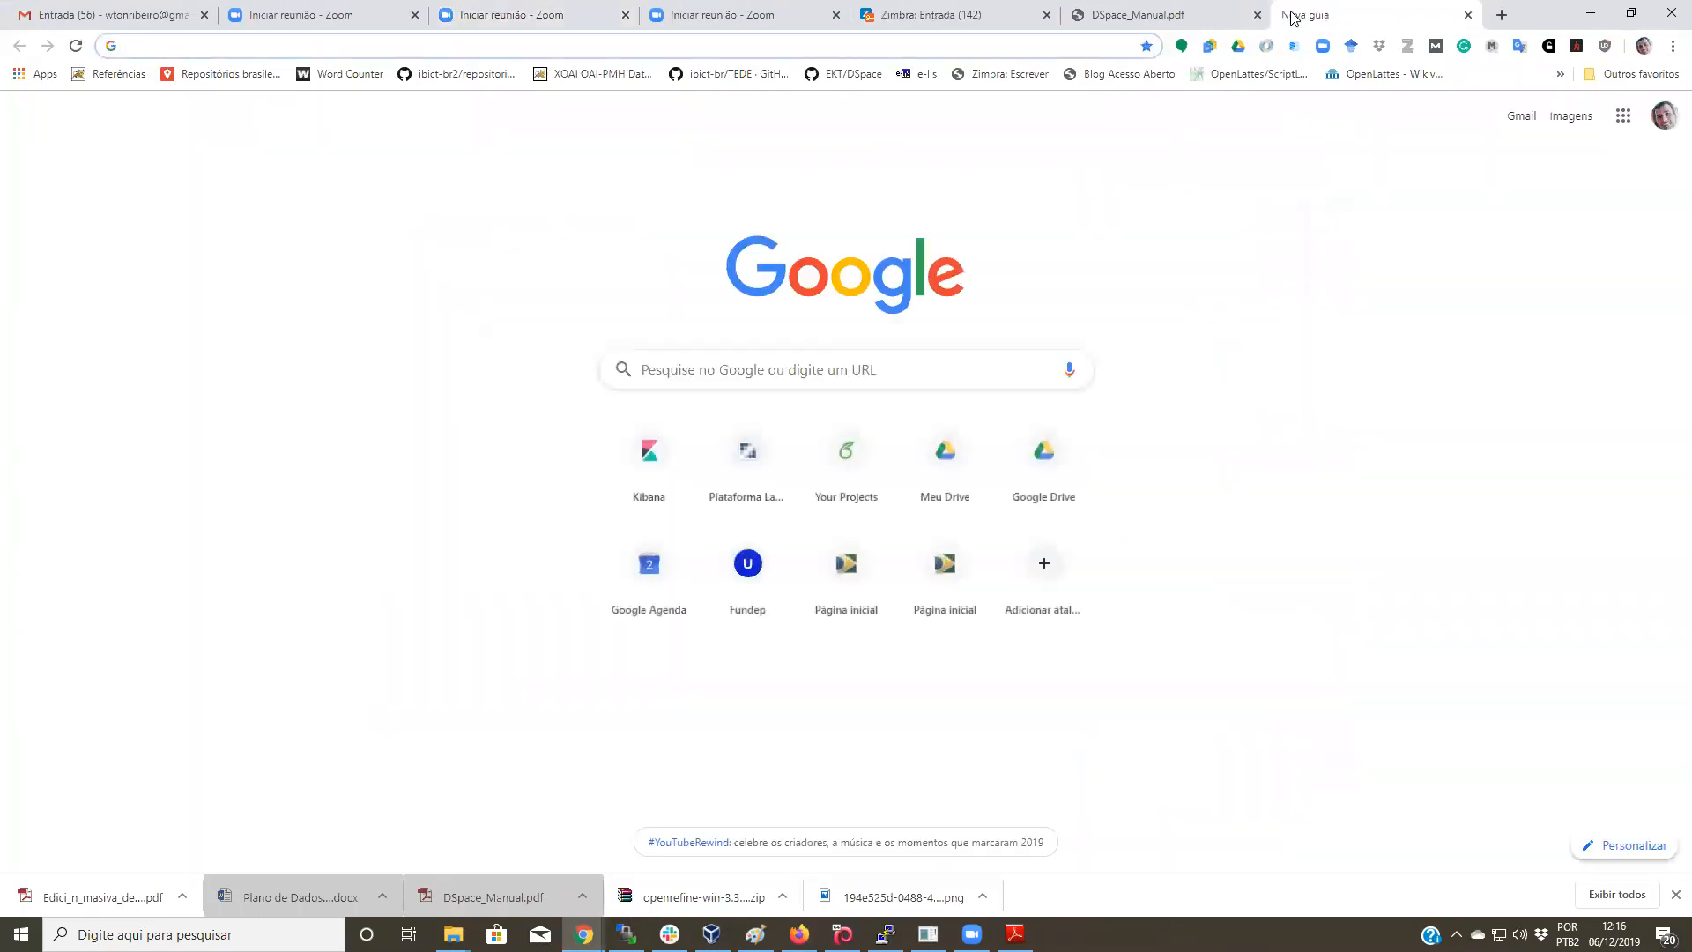
text(ope)
key(Return)
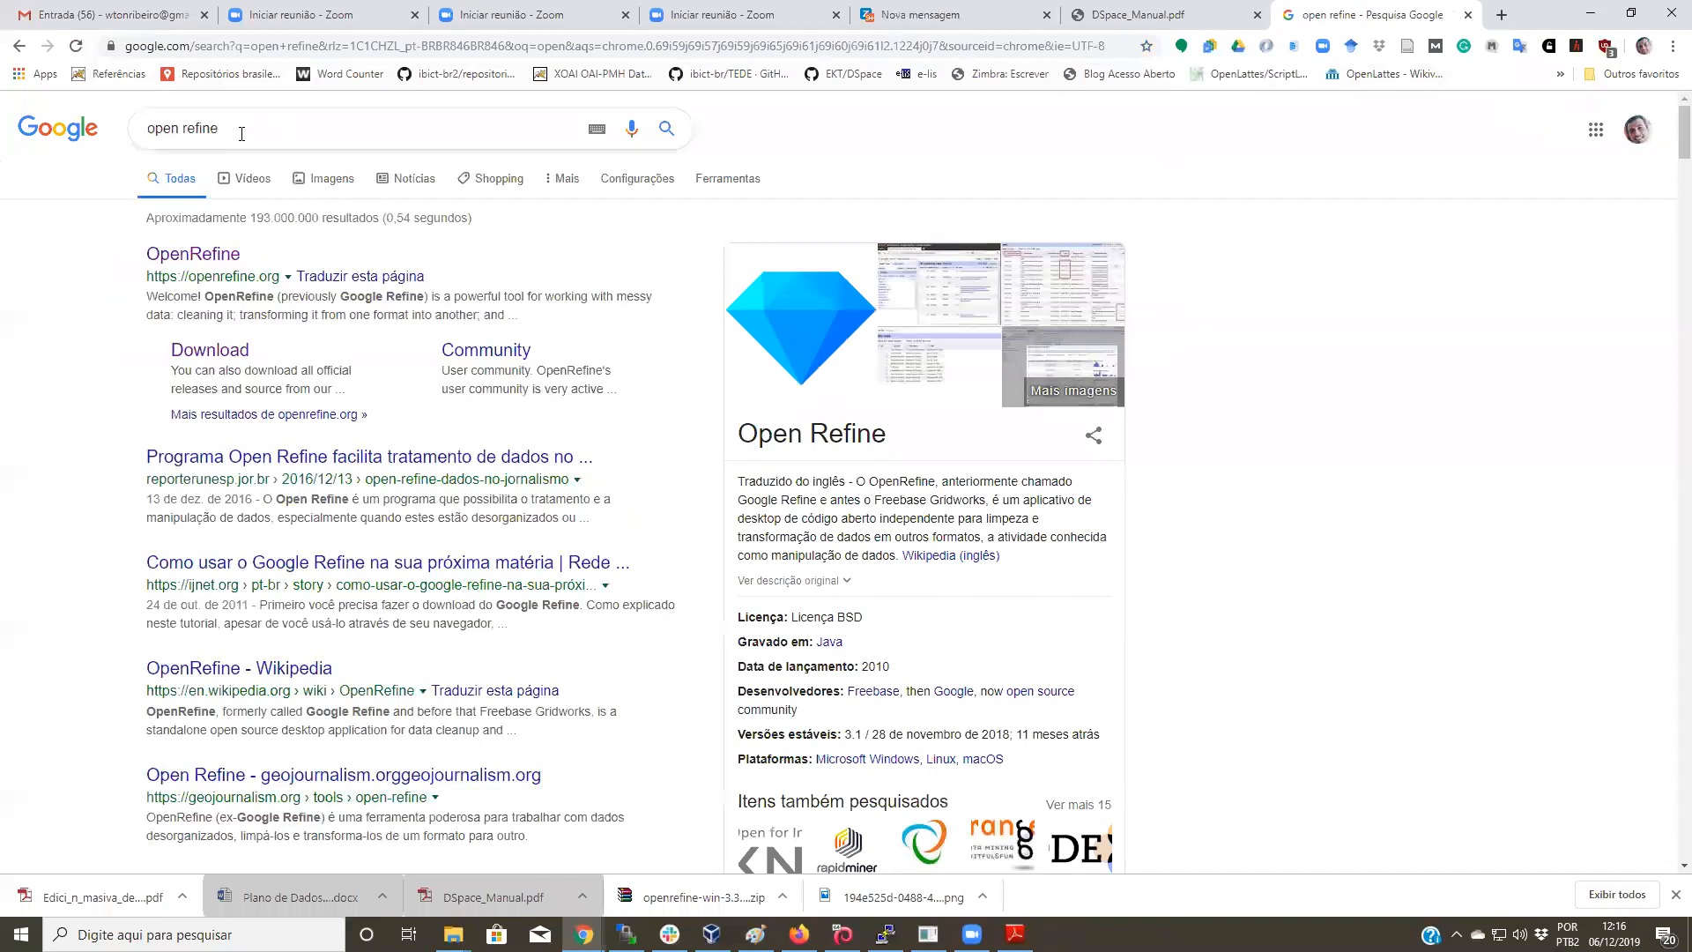
Step: Request the OpenRefine 3.3 beta Windows kit from openrefine.org's download page
click(220, 256)
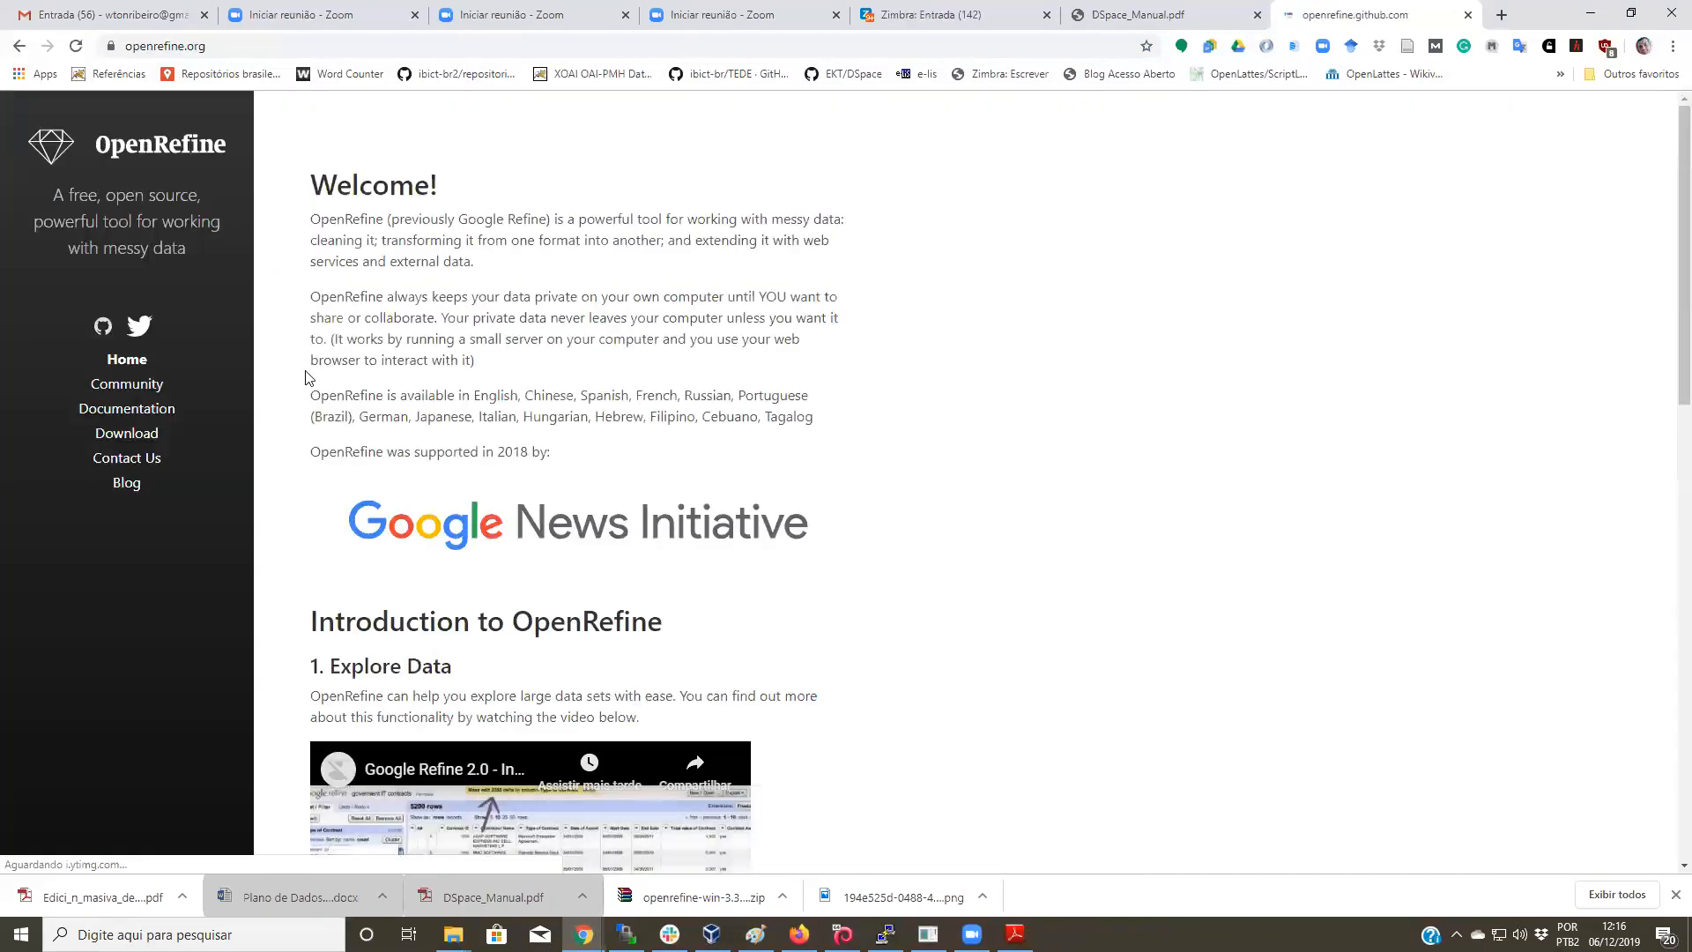
click(126, 433)
scroll(601, 261, down, 1)
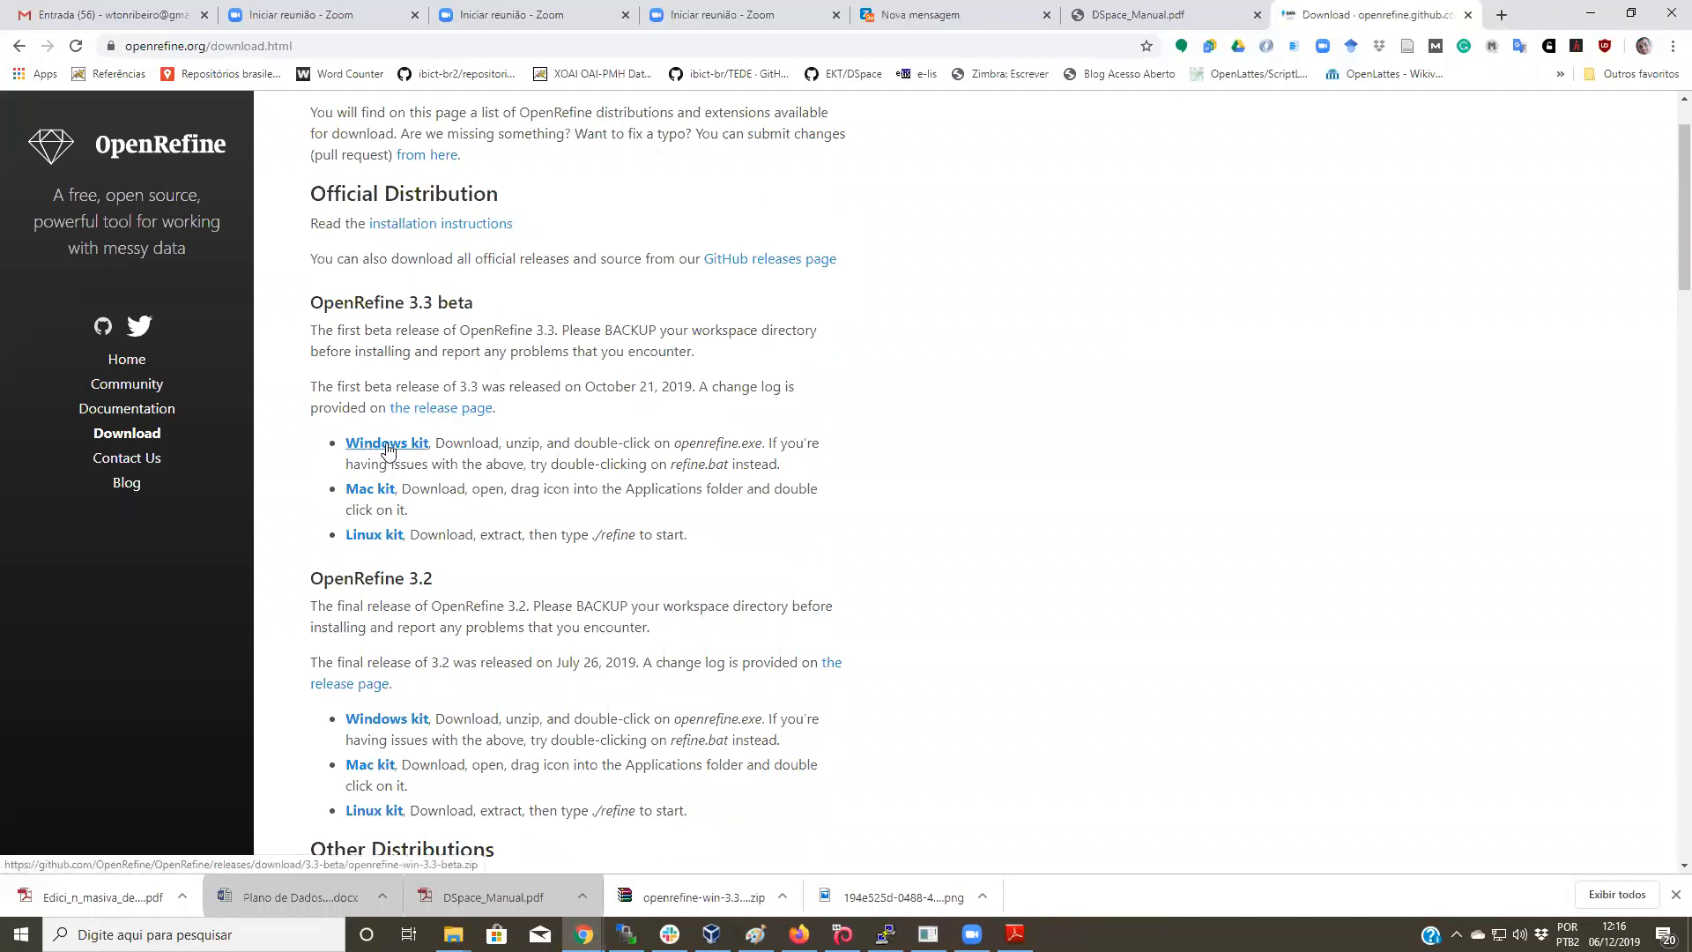
click(389, 450)
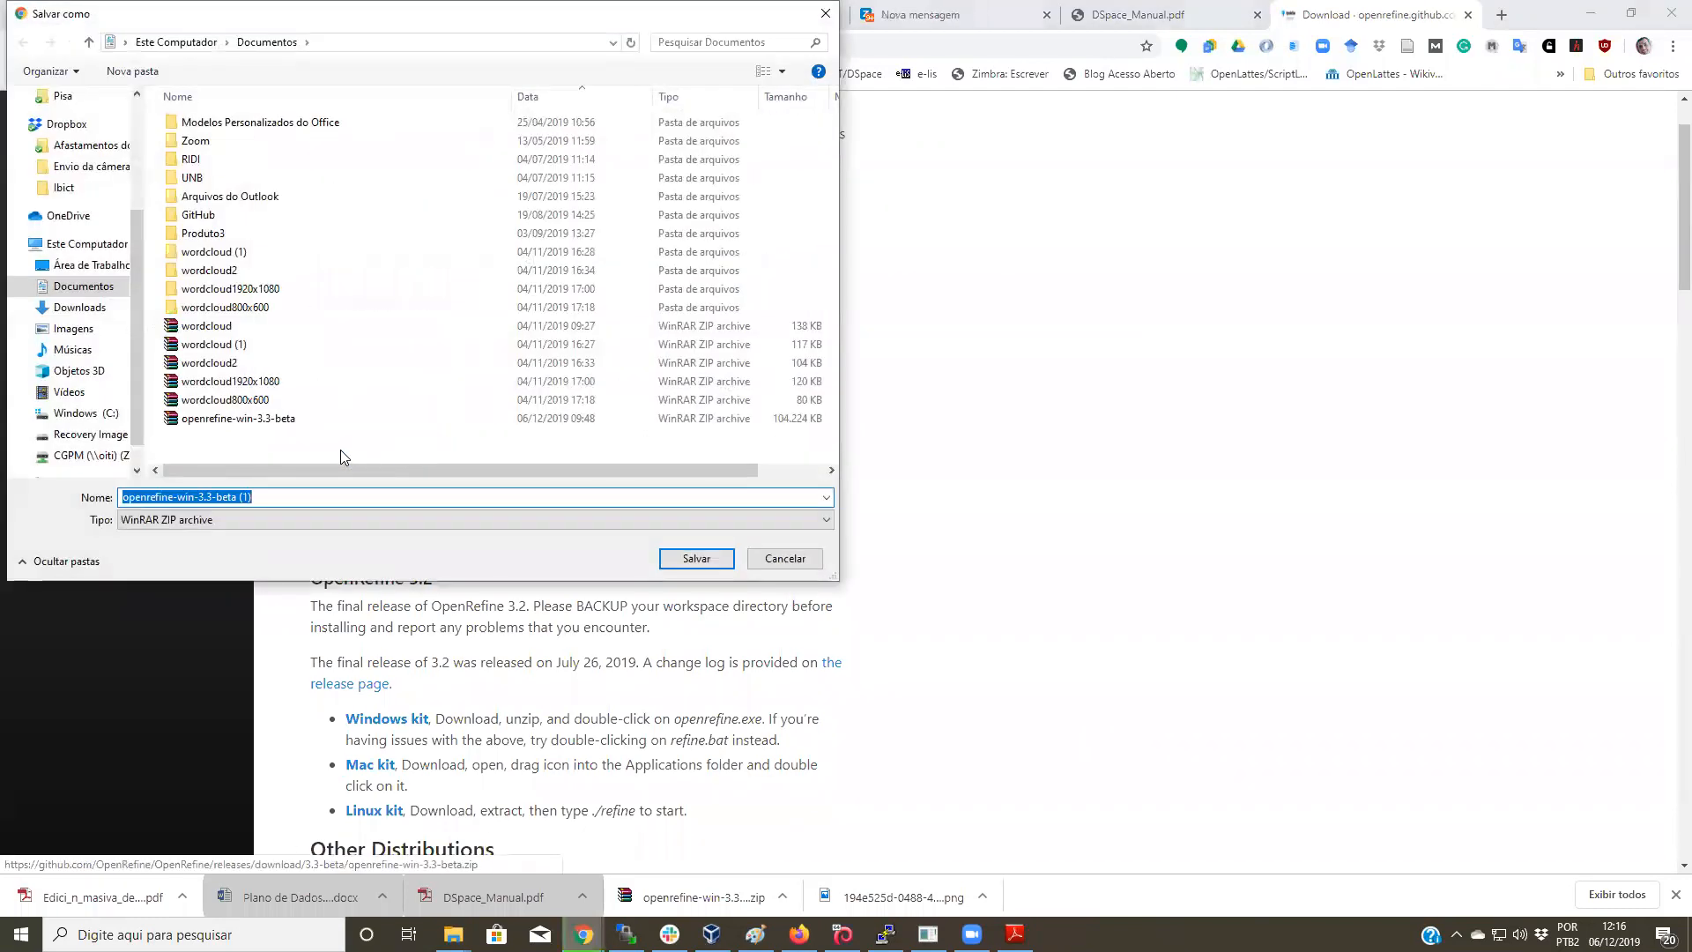
Step: Save the kit as openrefine-win-3.3-beta.zip in Documentos, replacing the existing copy
click(305, 503)
key(BackSpace)
key(BackSpace)
key(BackSpace)
key(BackSpace)
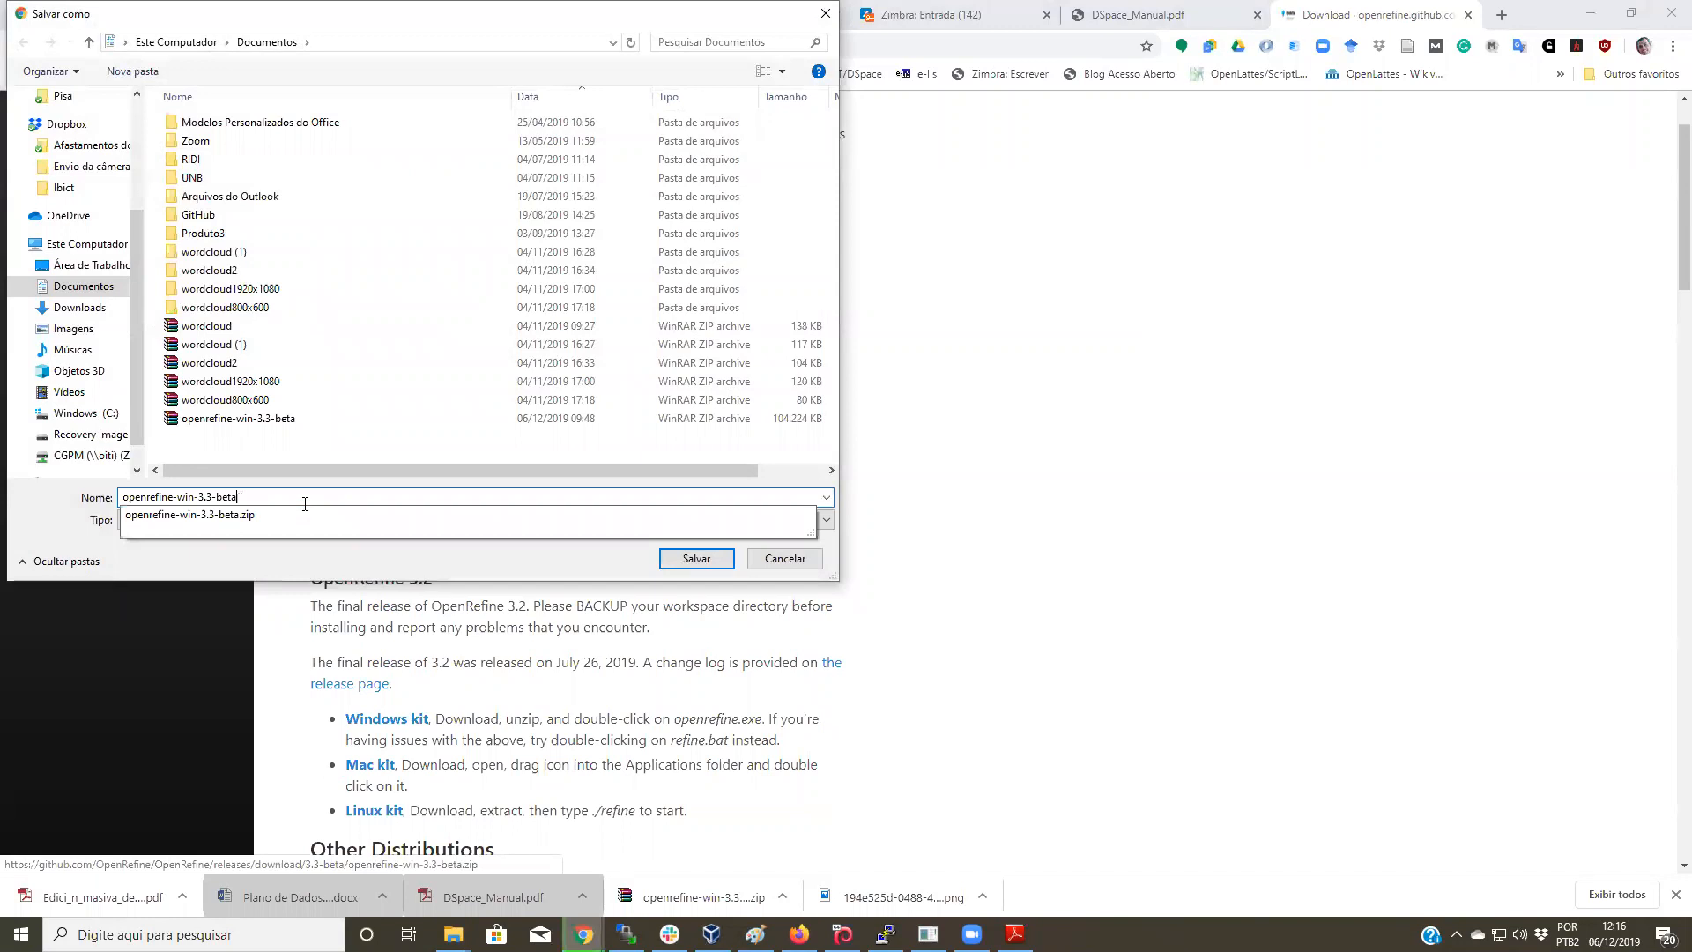
click(702, 559)
click(899, 472)
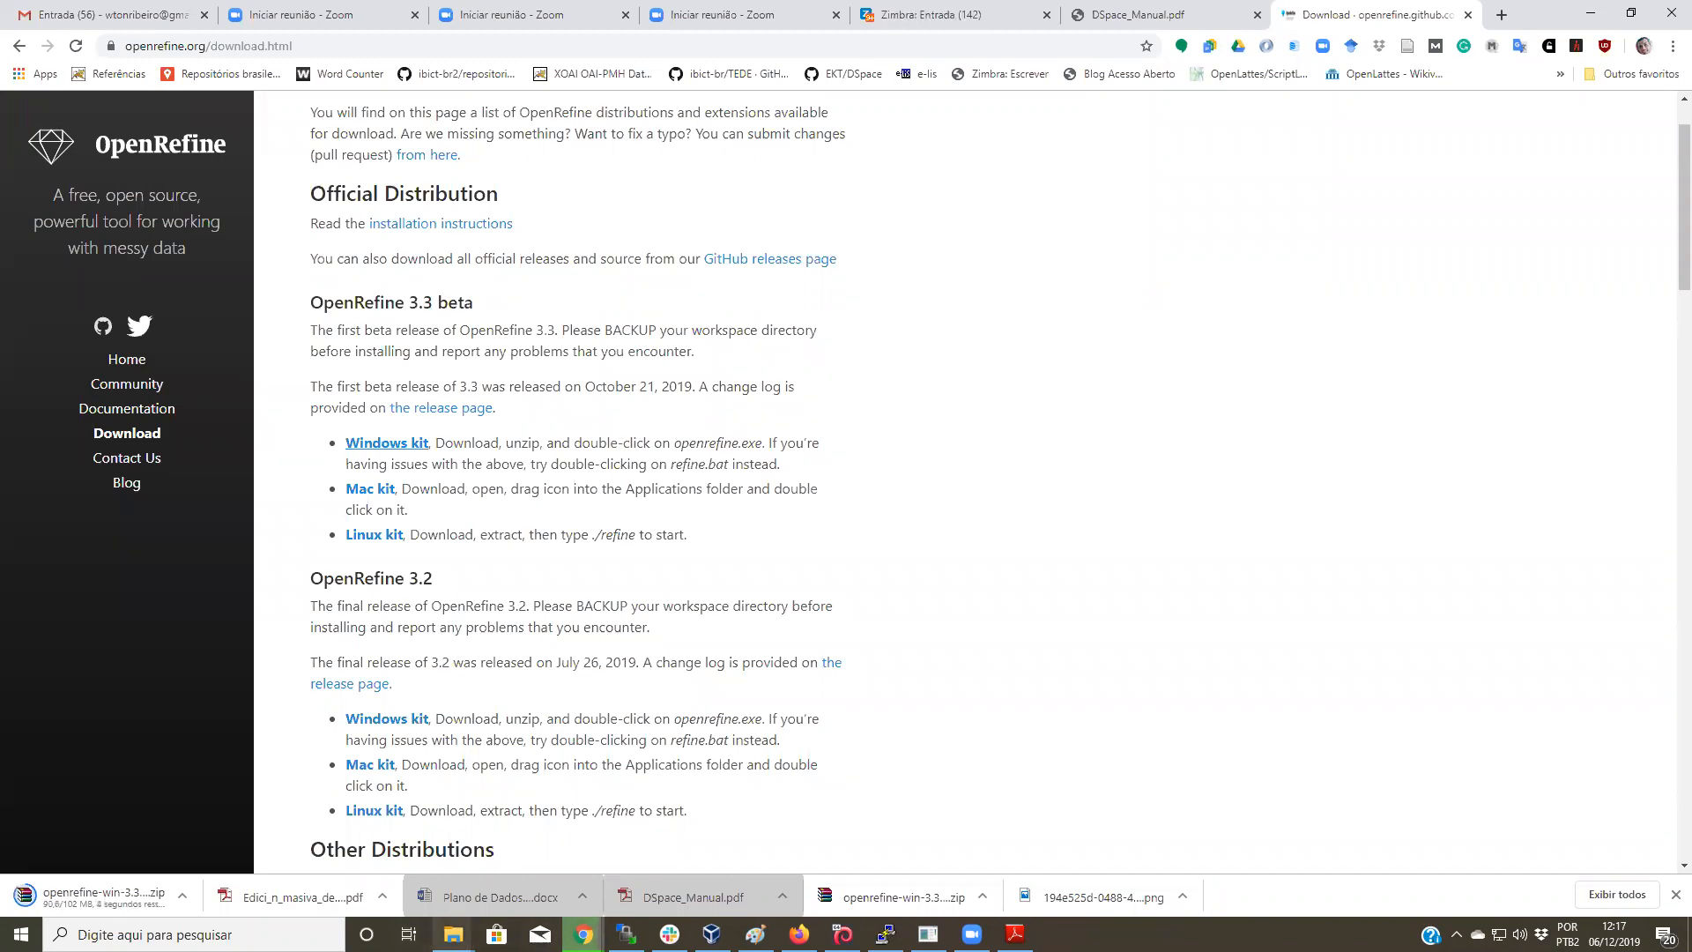
mouse_move(453, 934)
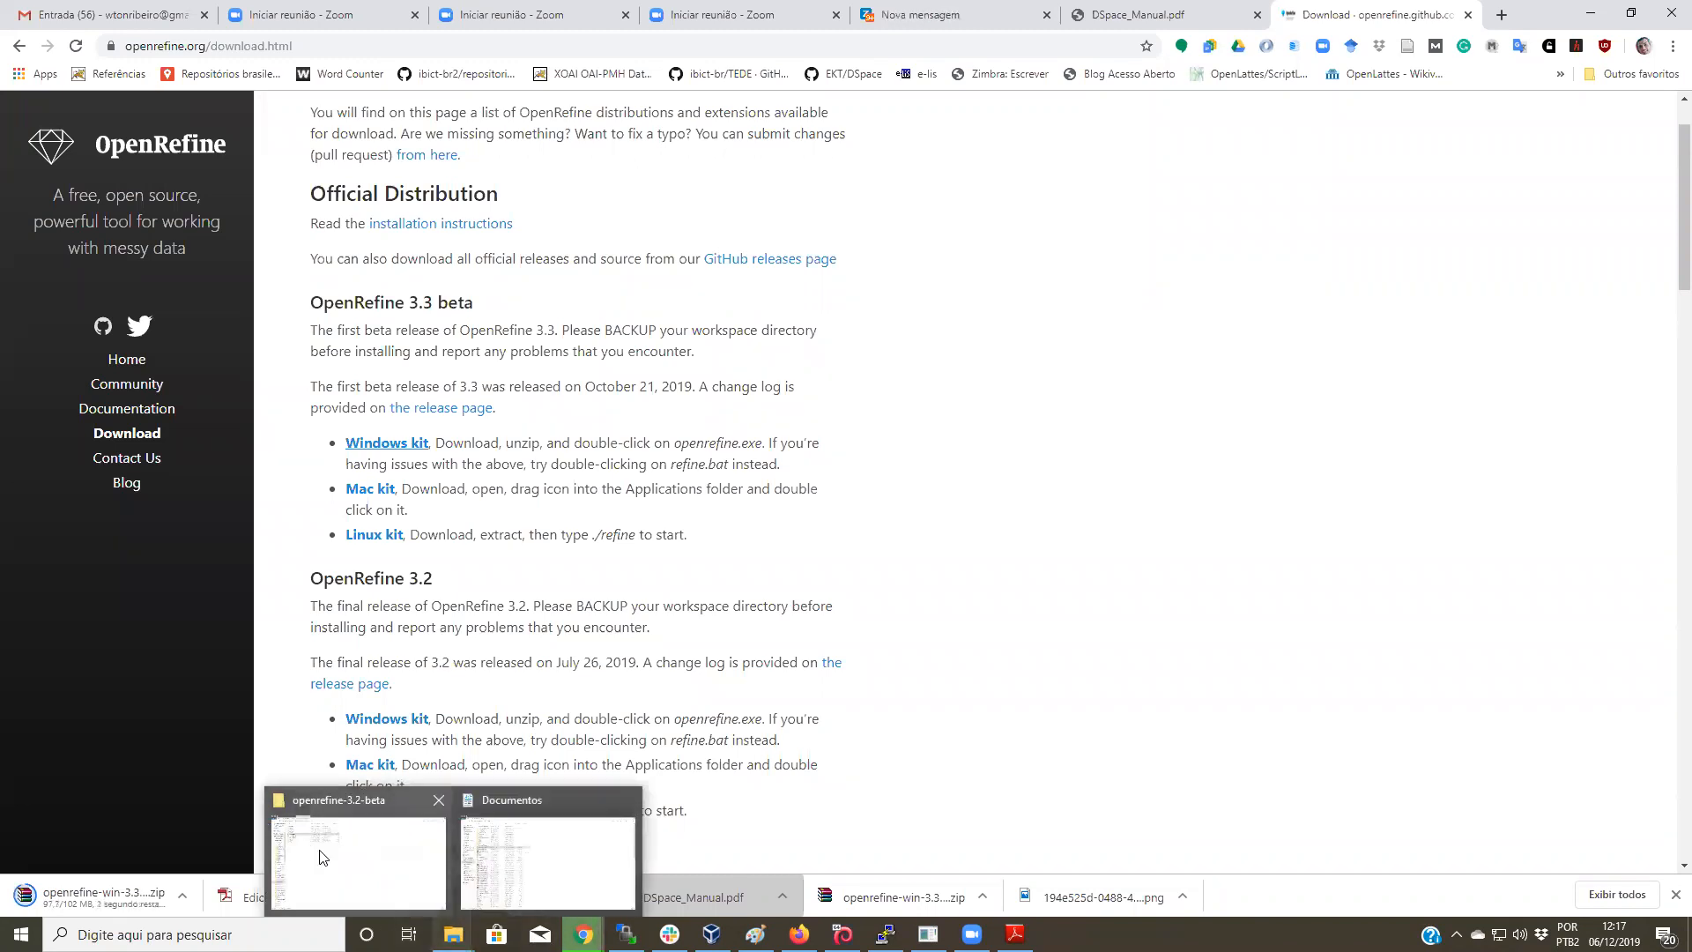
mouse_move(326, 859)
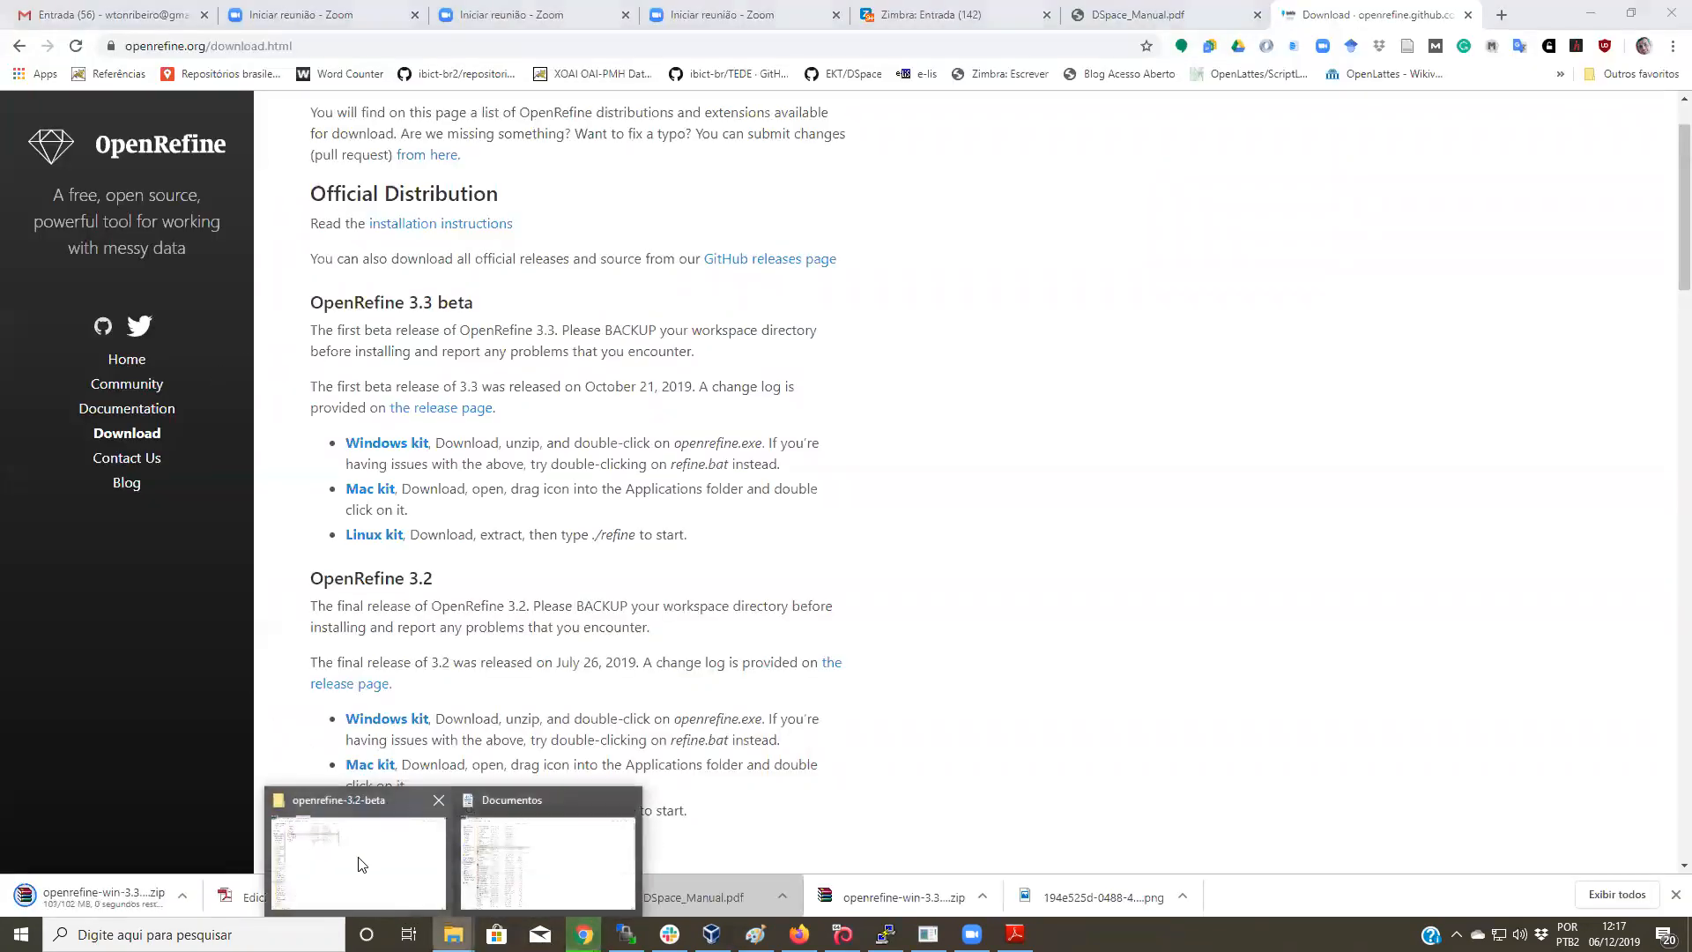
Step: Extract openrefine-win-3.3-beta.zip in Documentos into an openrefine-win-3.3-beta folder
click(352, 859)
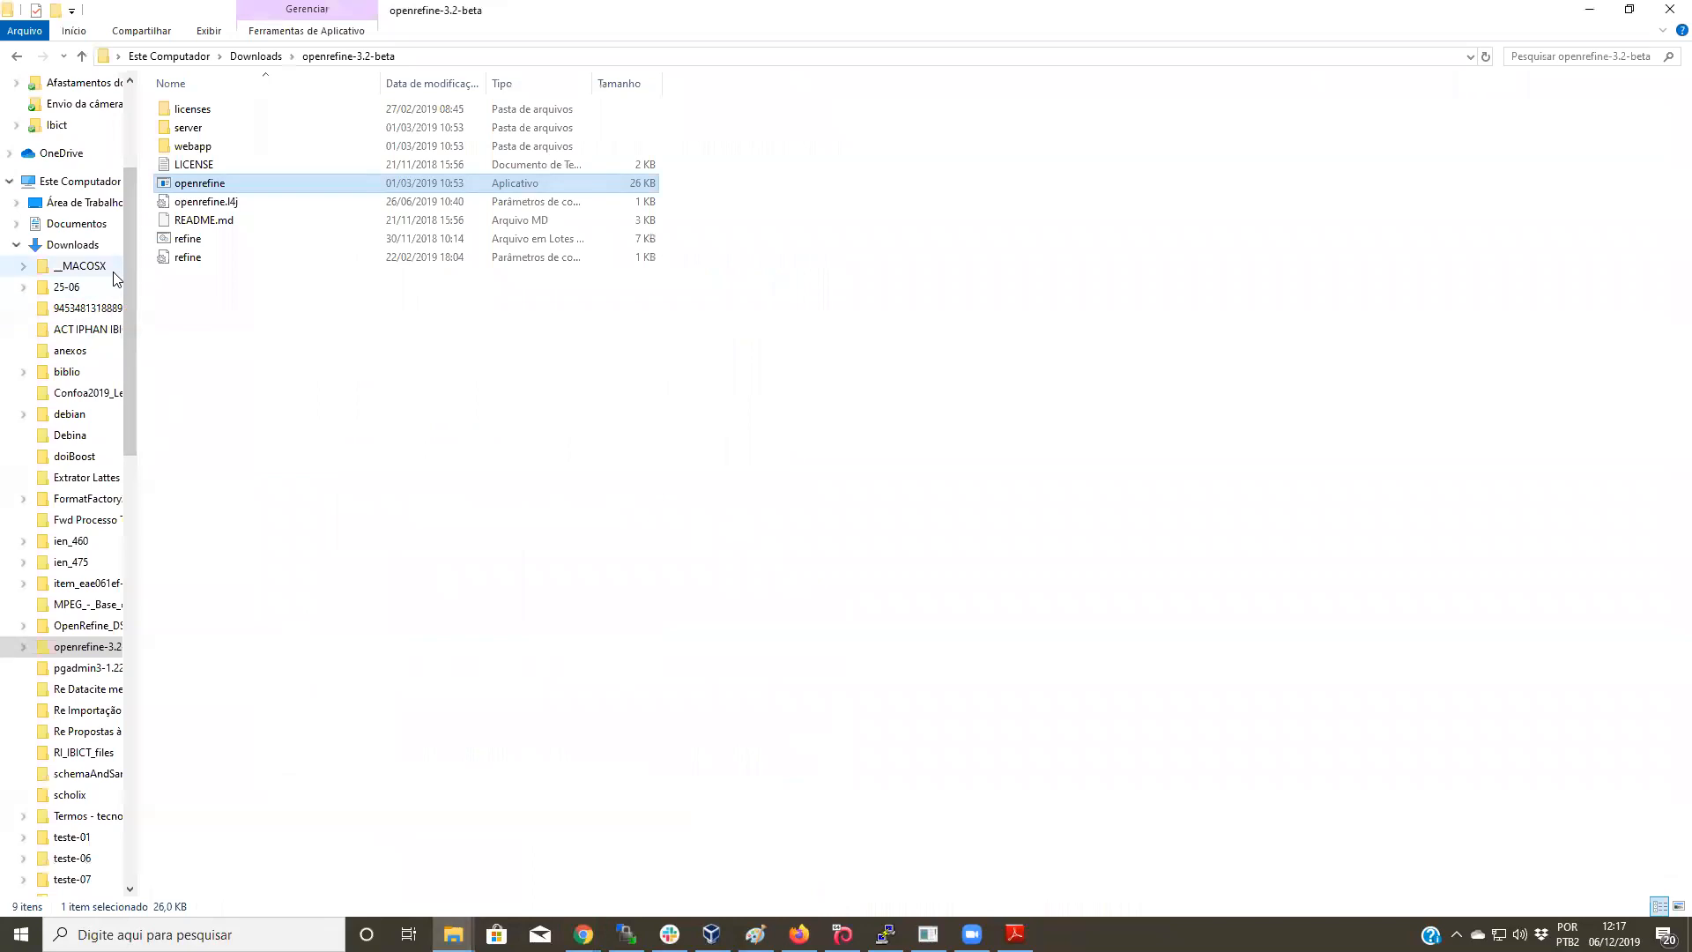
click(84, 244)
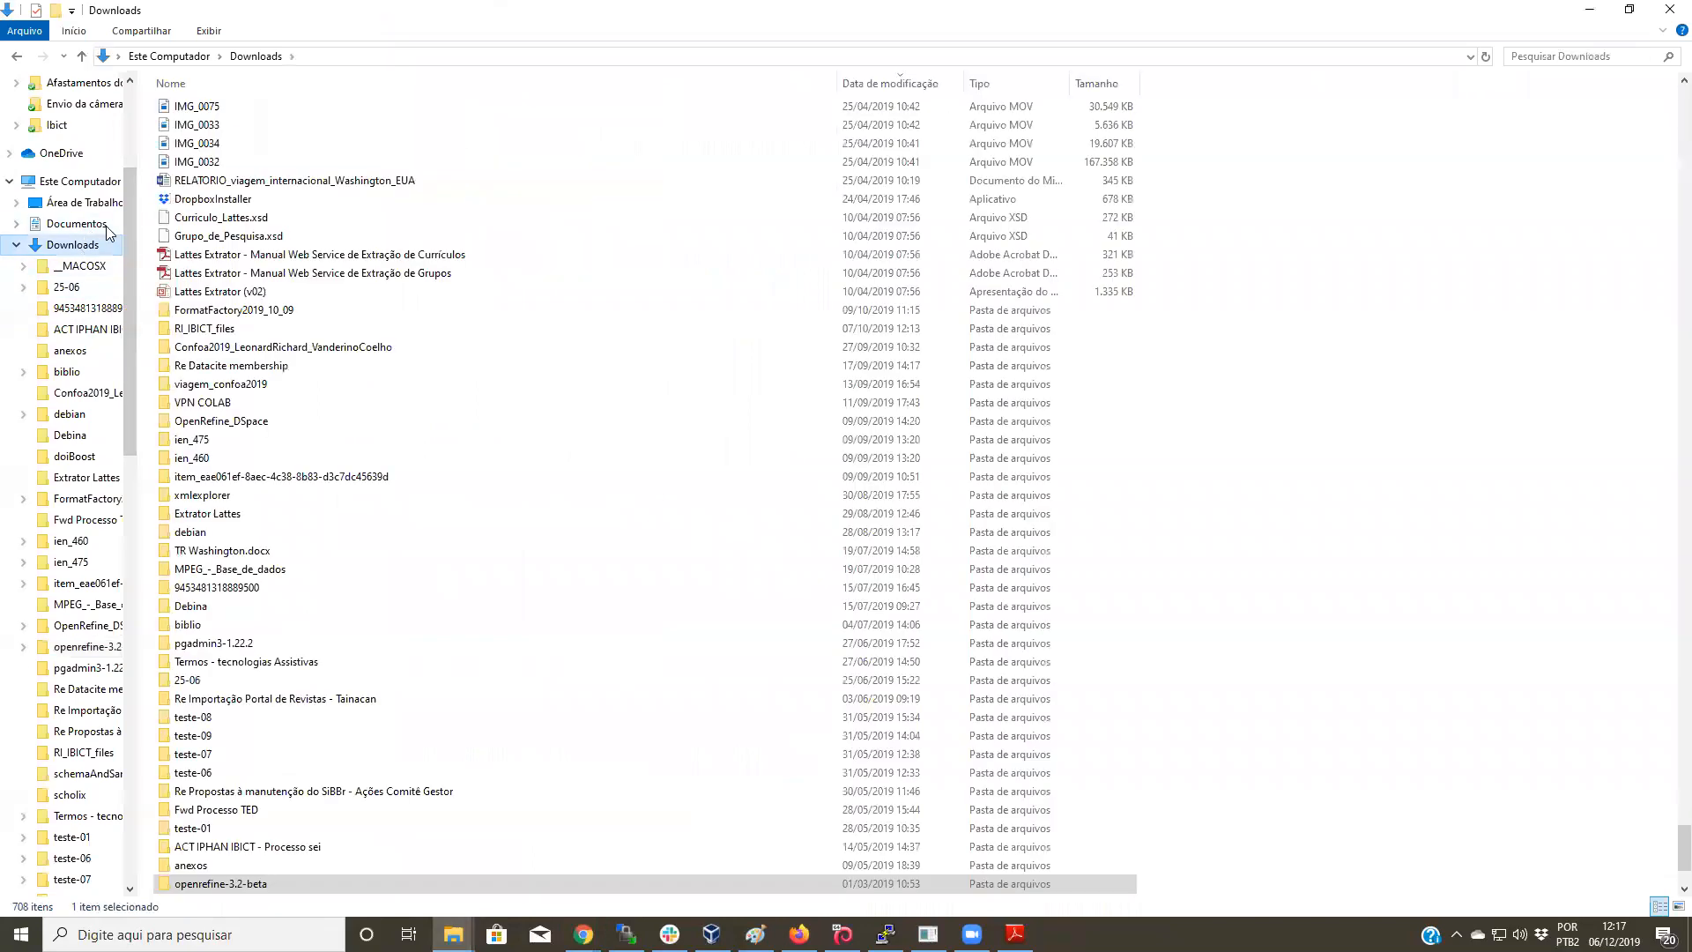
click(870, 84)
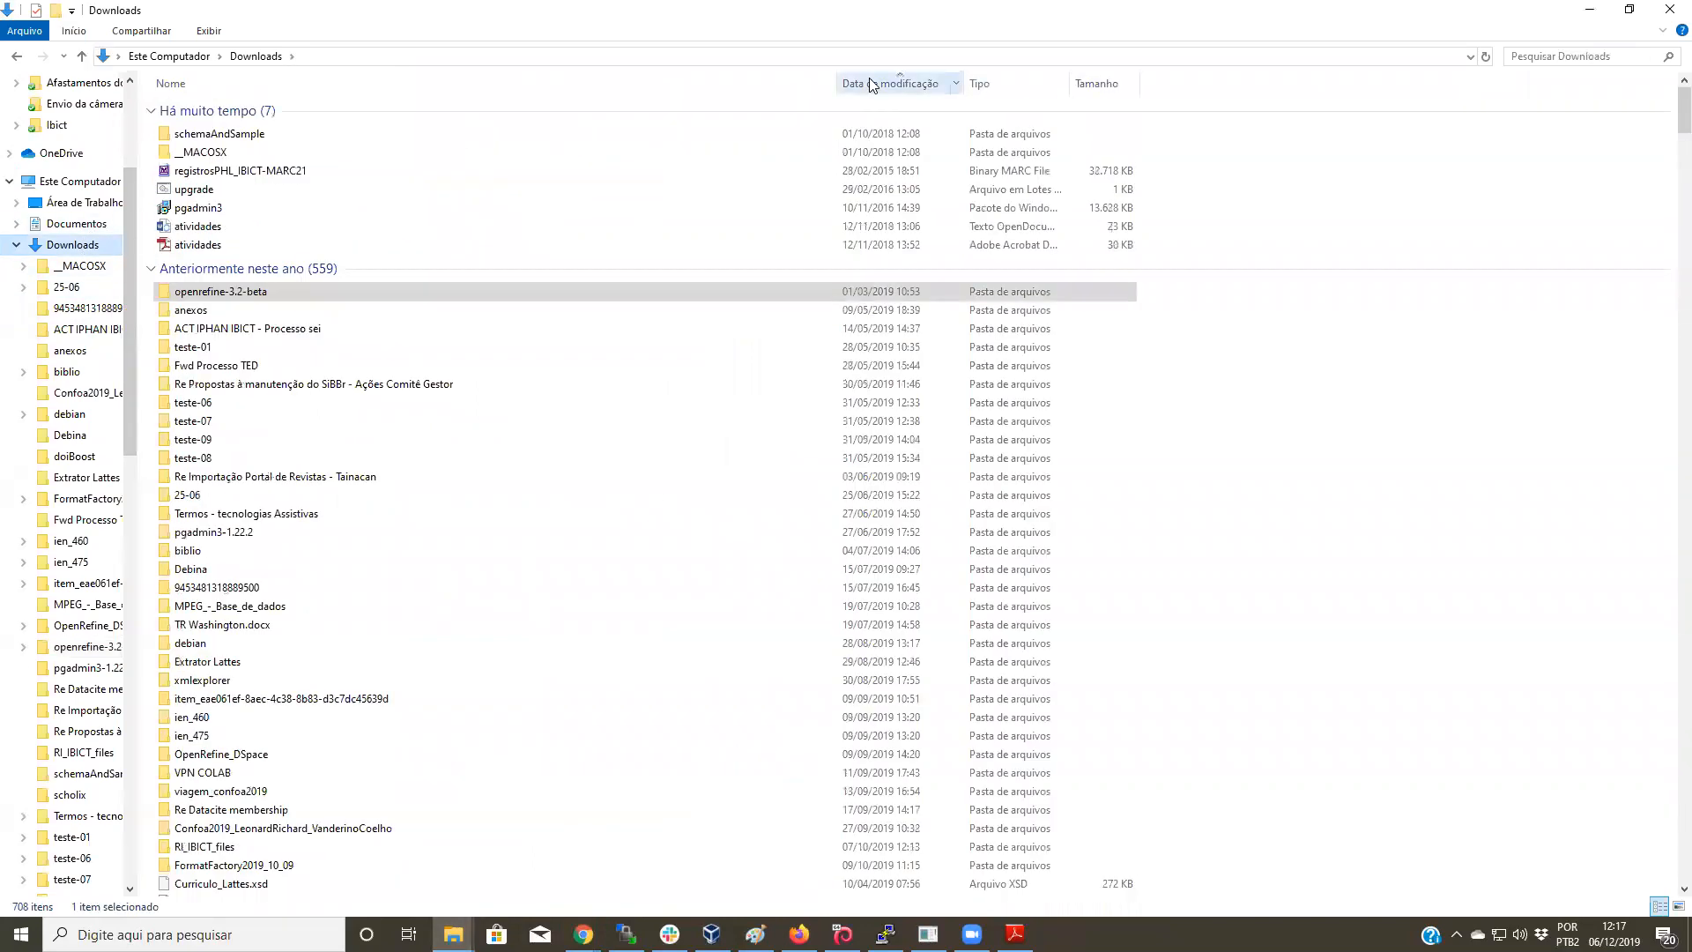
click(49, 226)
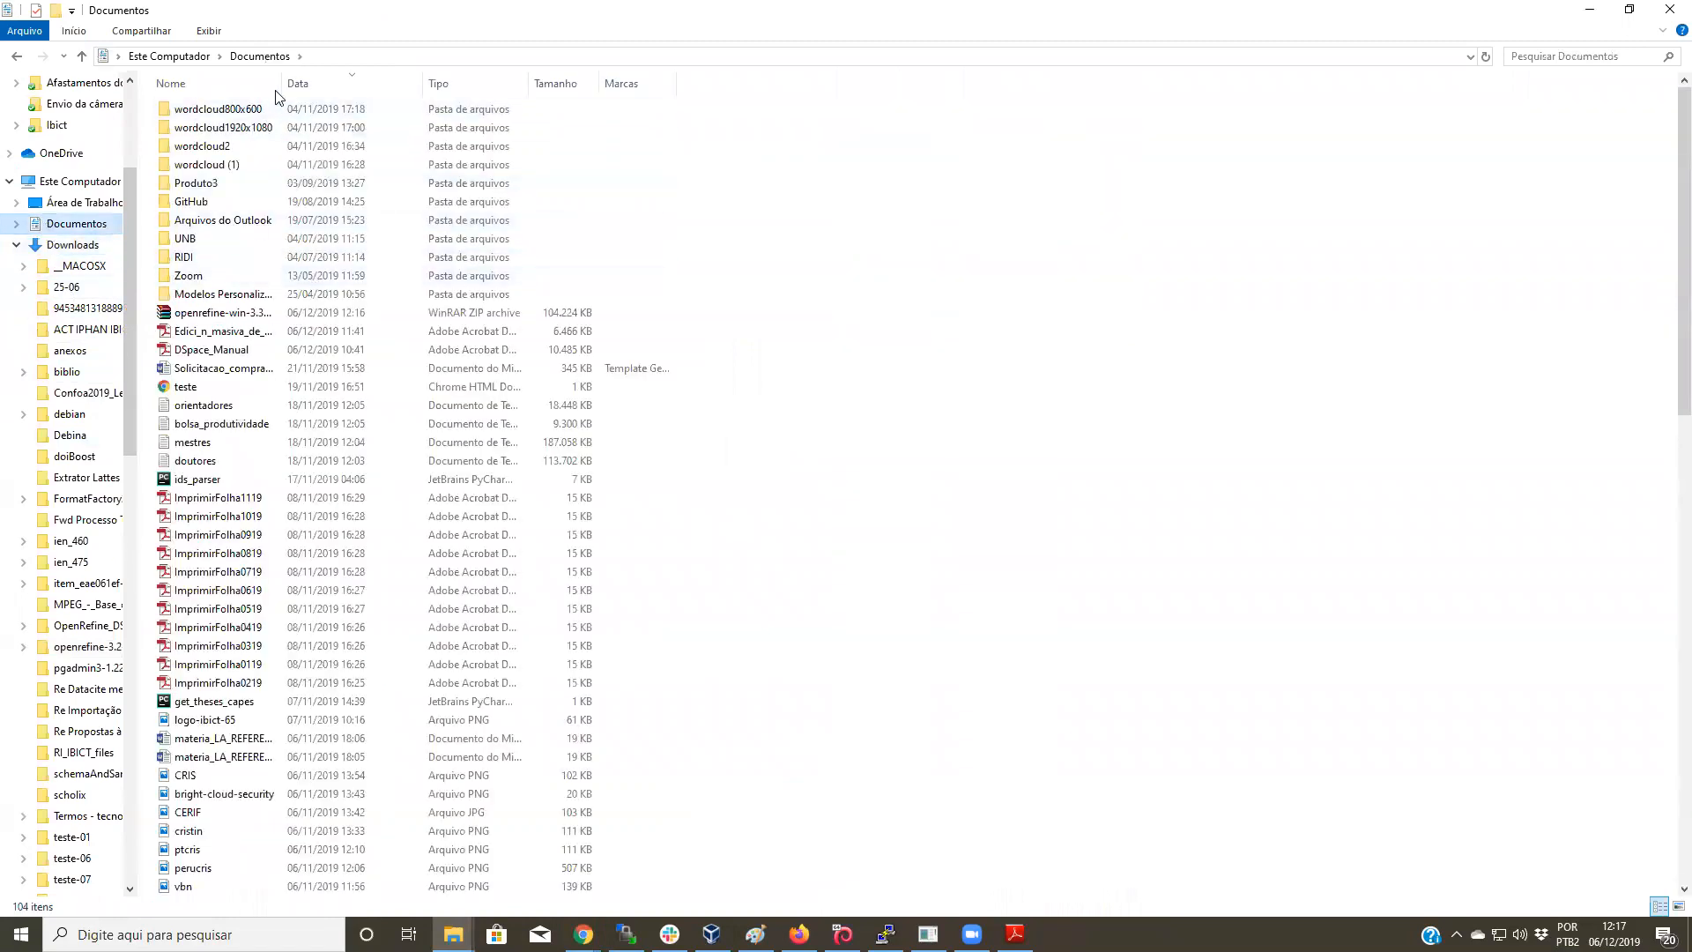
right_click(251, 315)
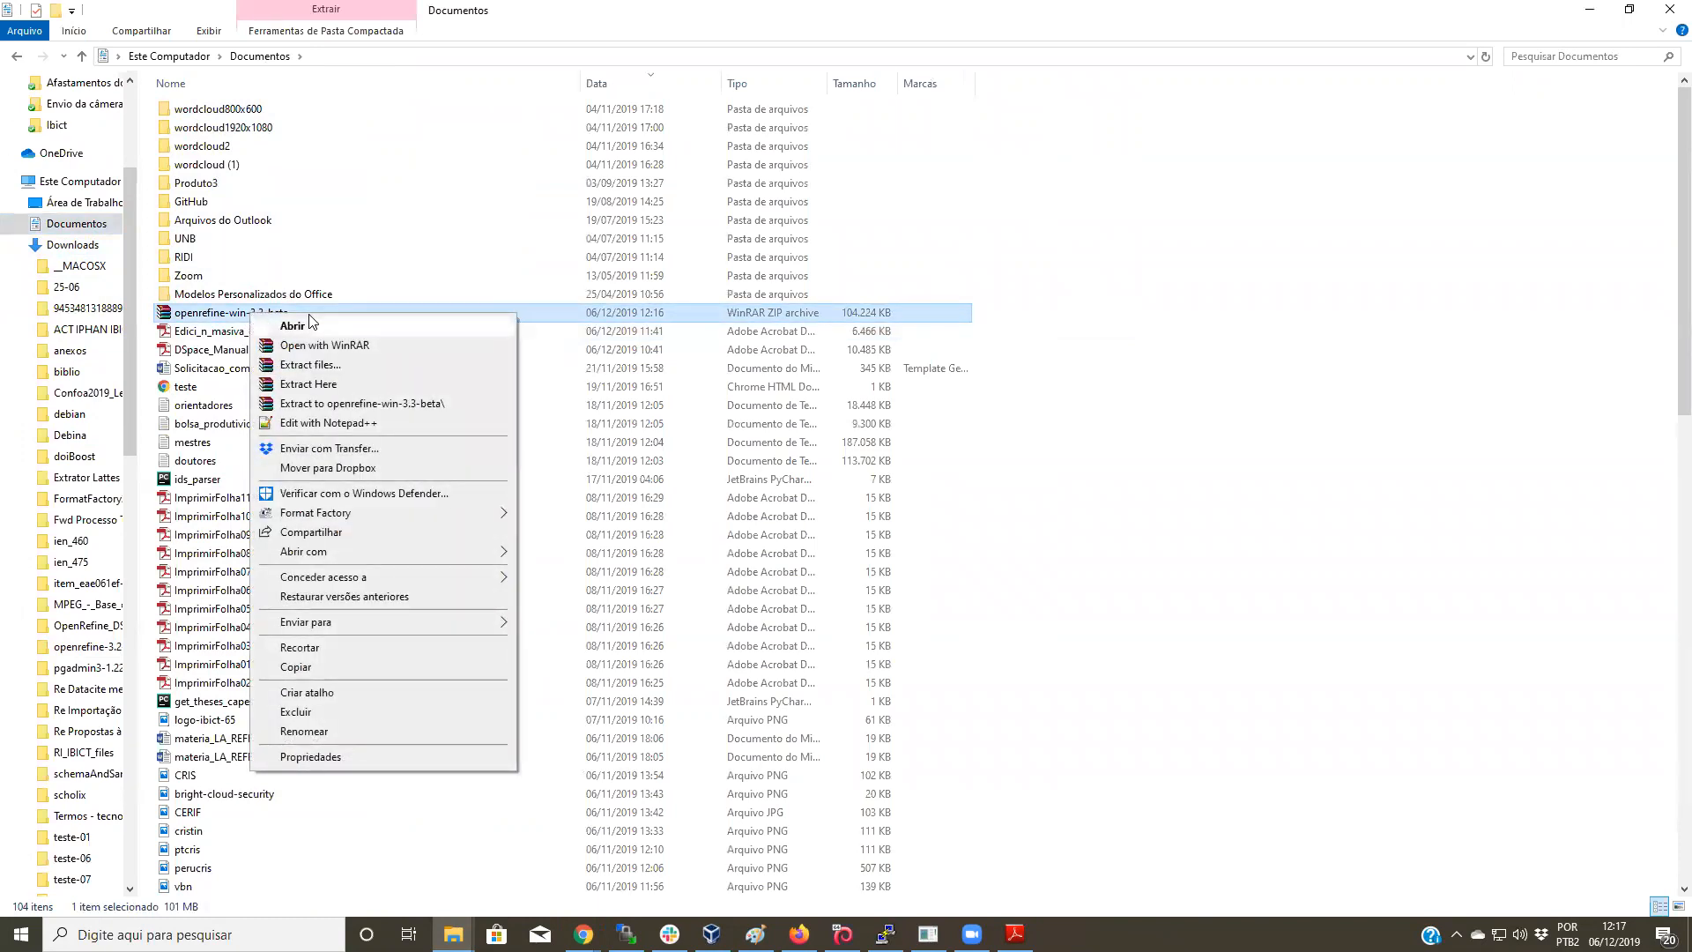
click(439, 412)
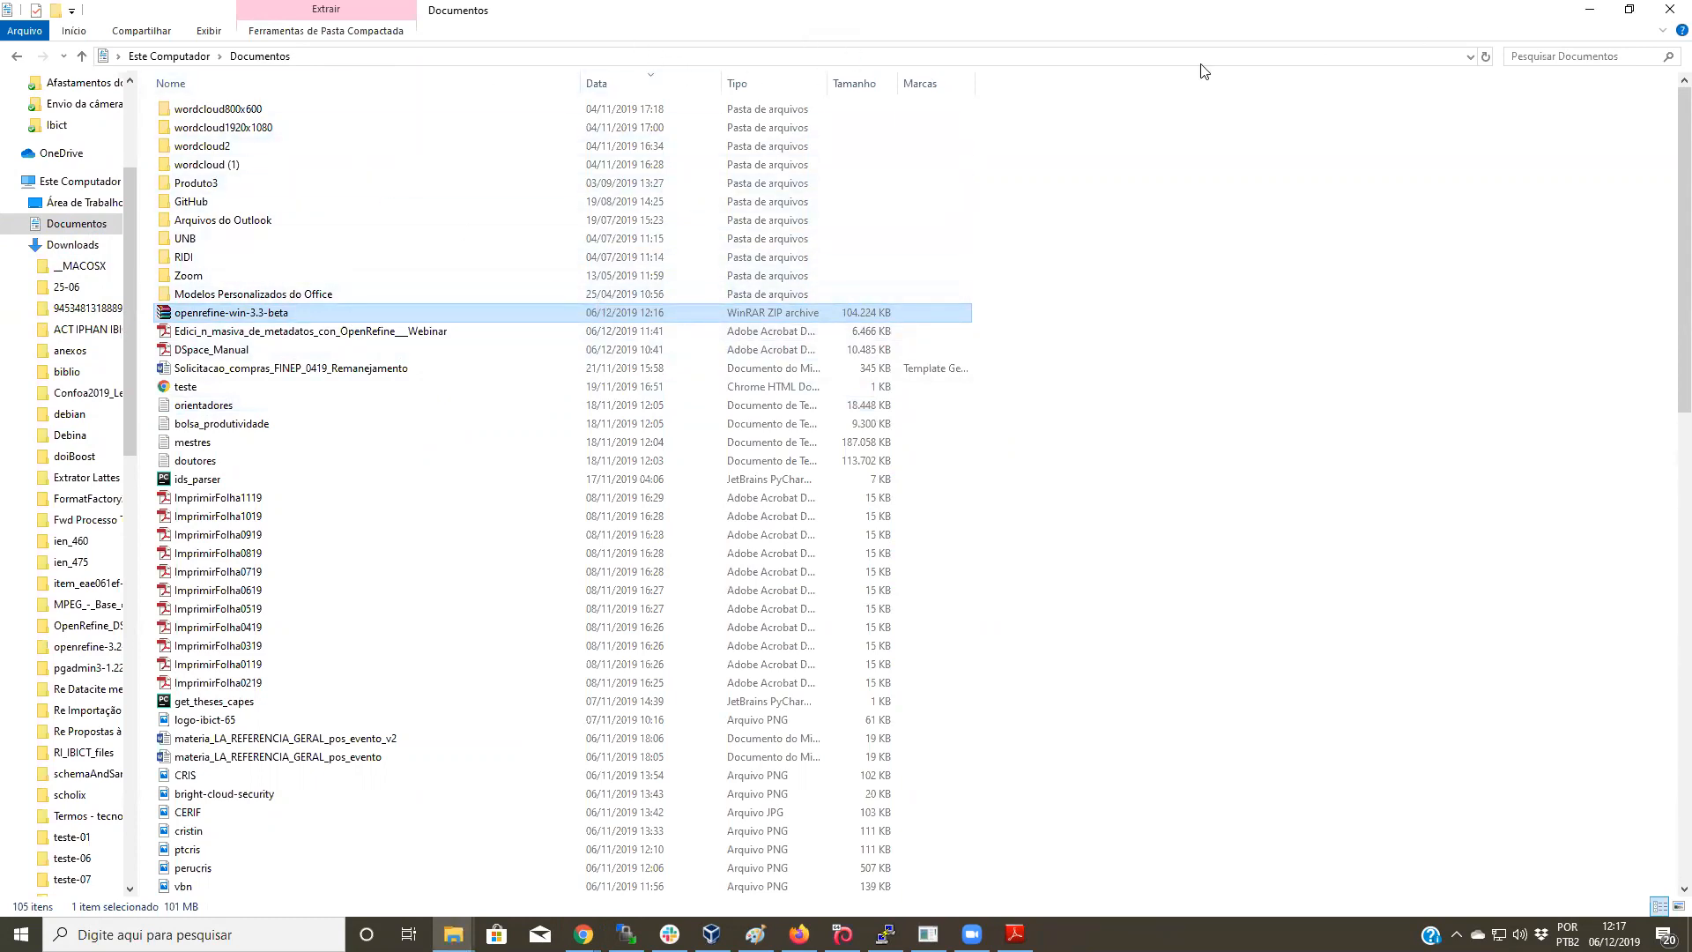
click(1489, 59)
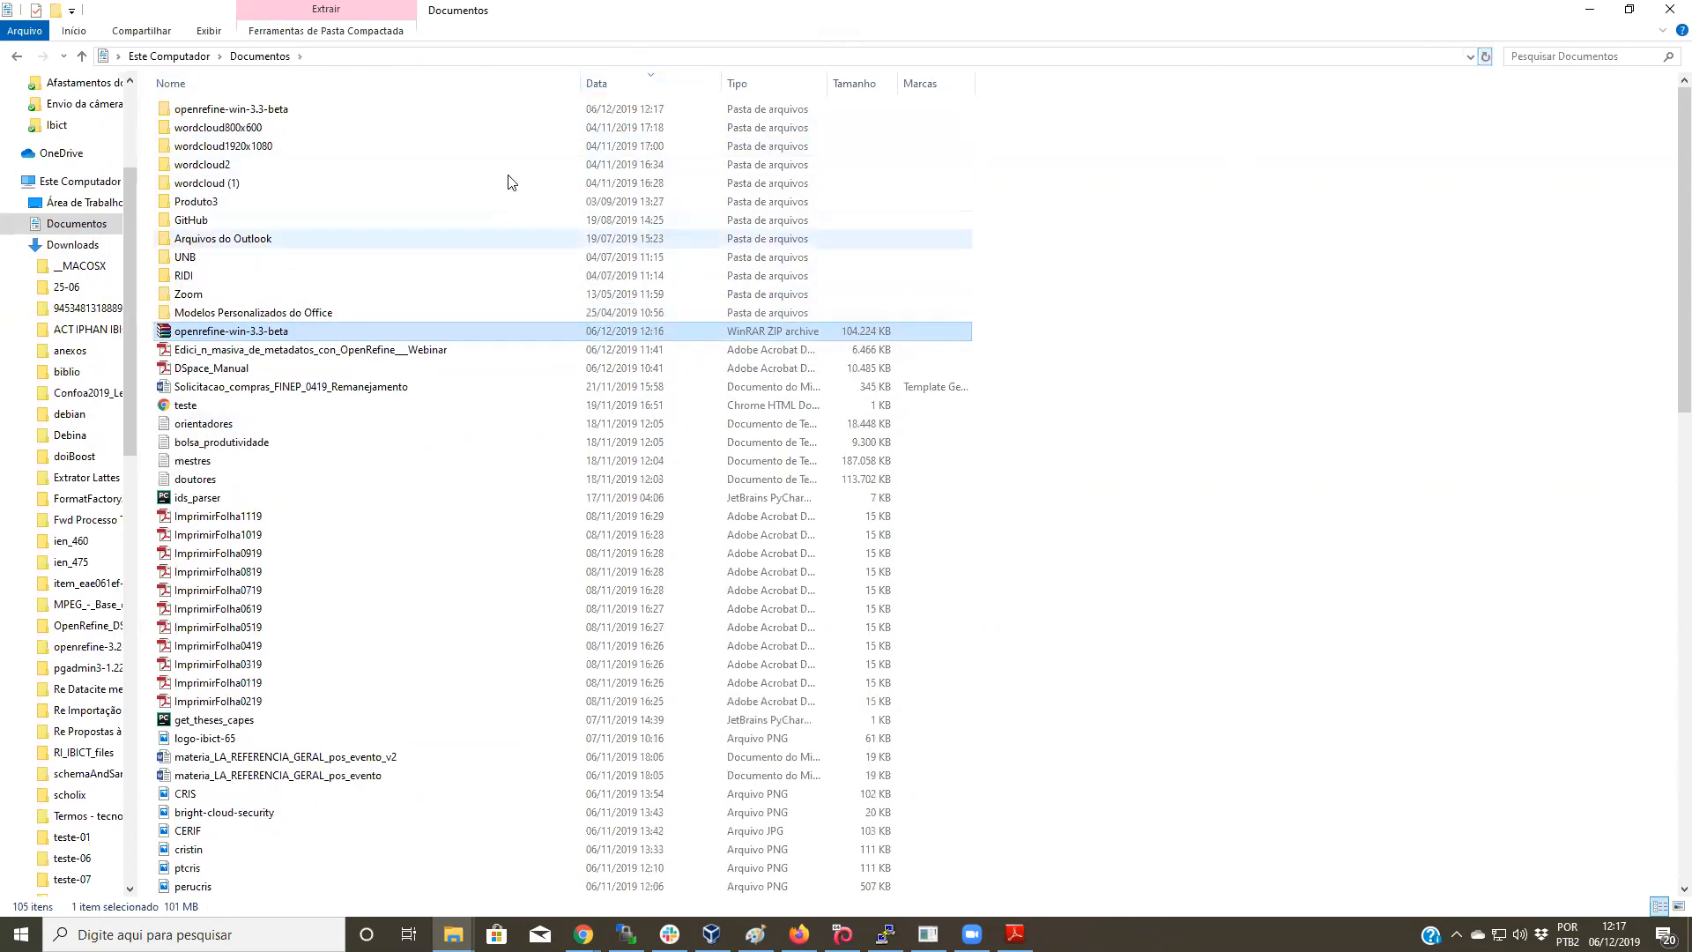
Step: Open the openrefine-3.3-beta program folder and launch openrefine.exe
double_click(269, 112)
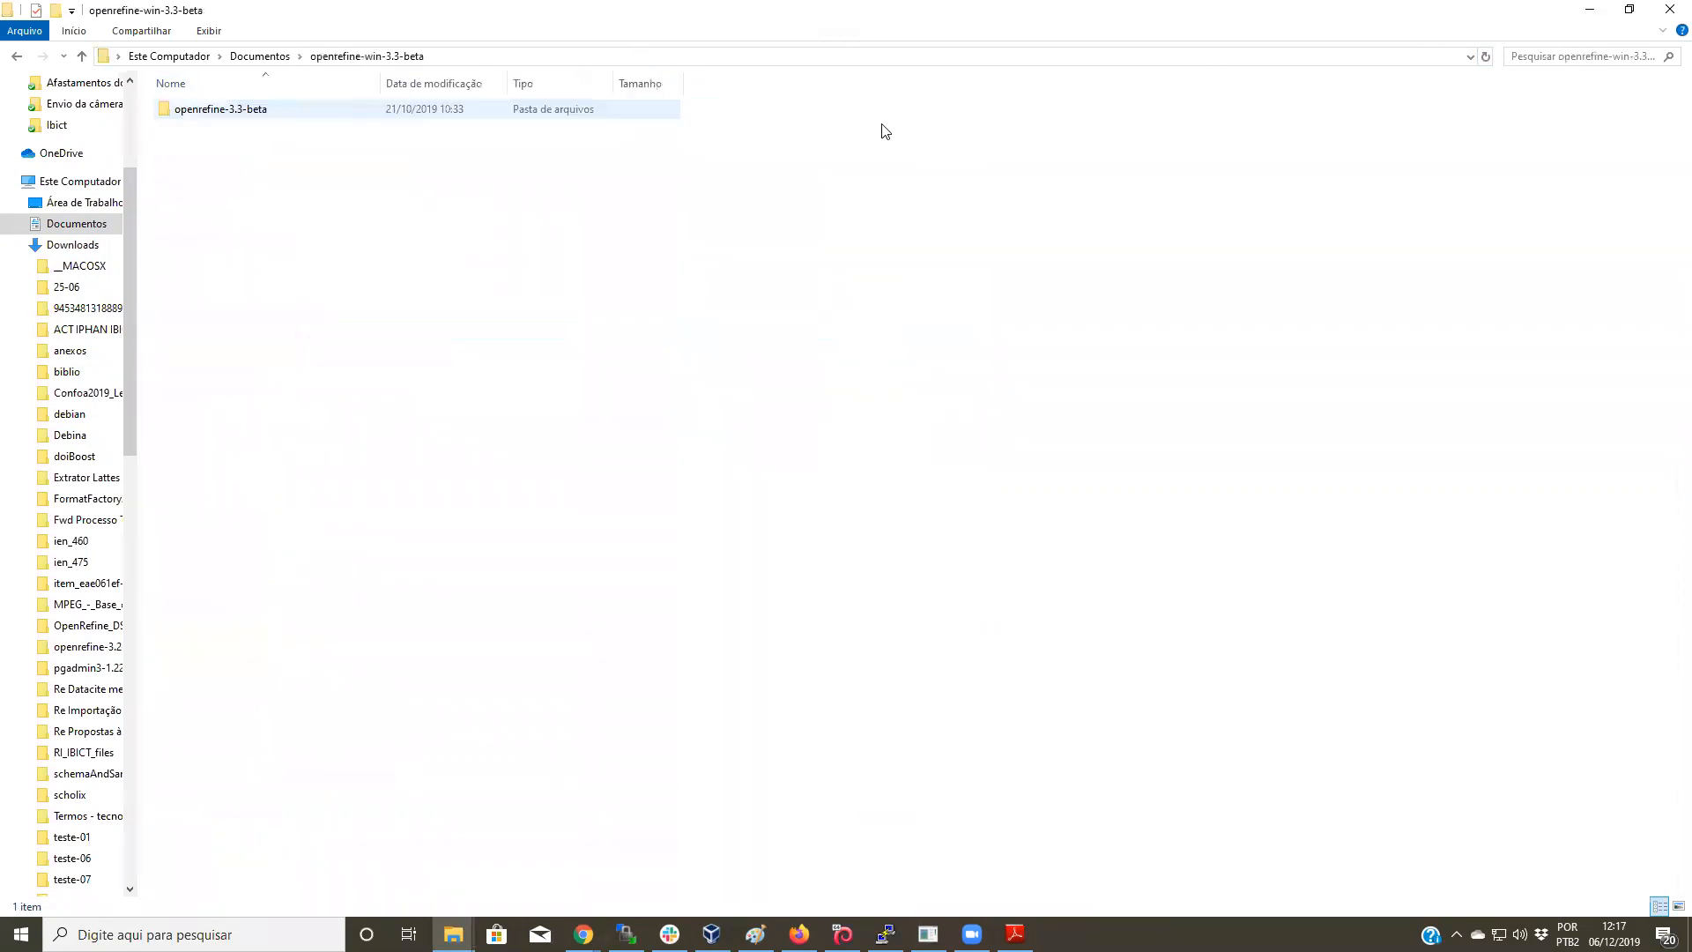
double_click(217, 110)
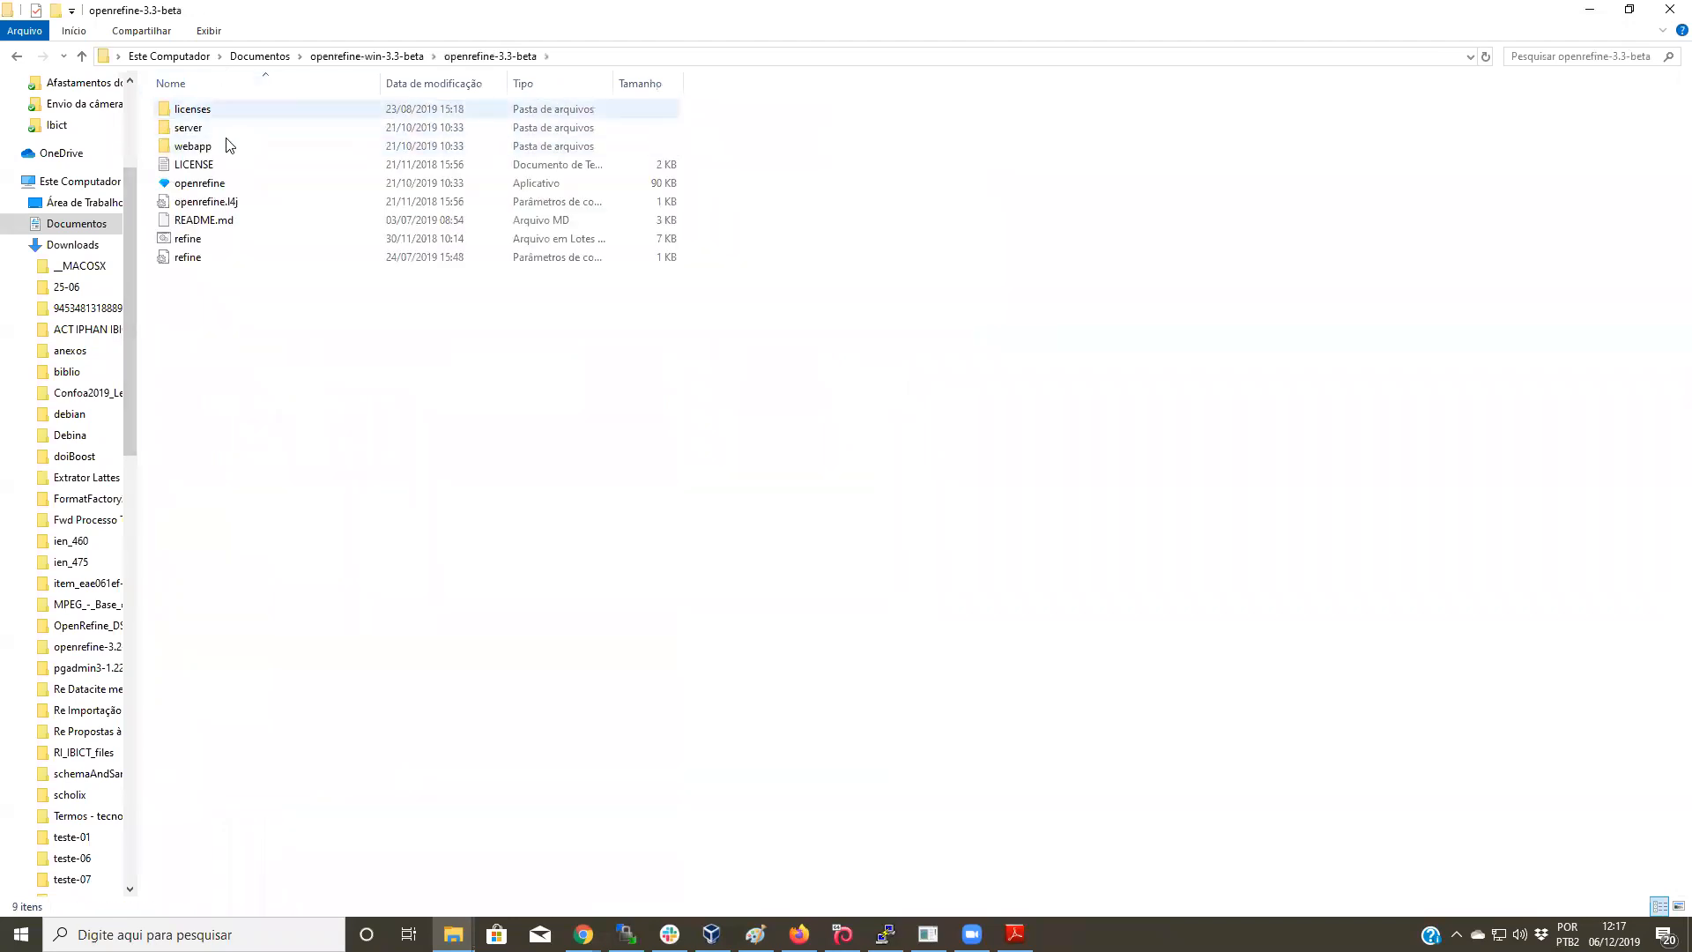
double_click(211, 184)
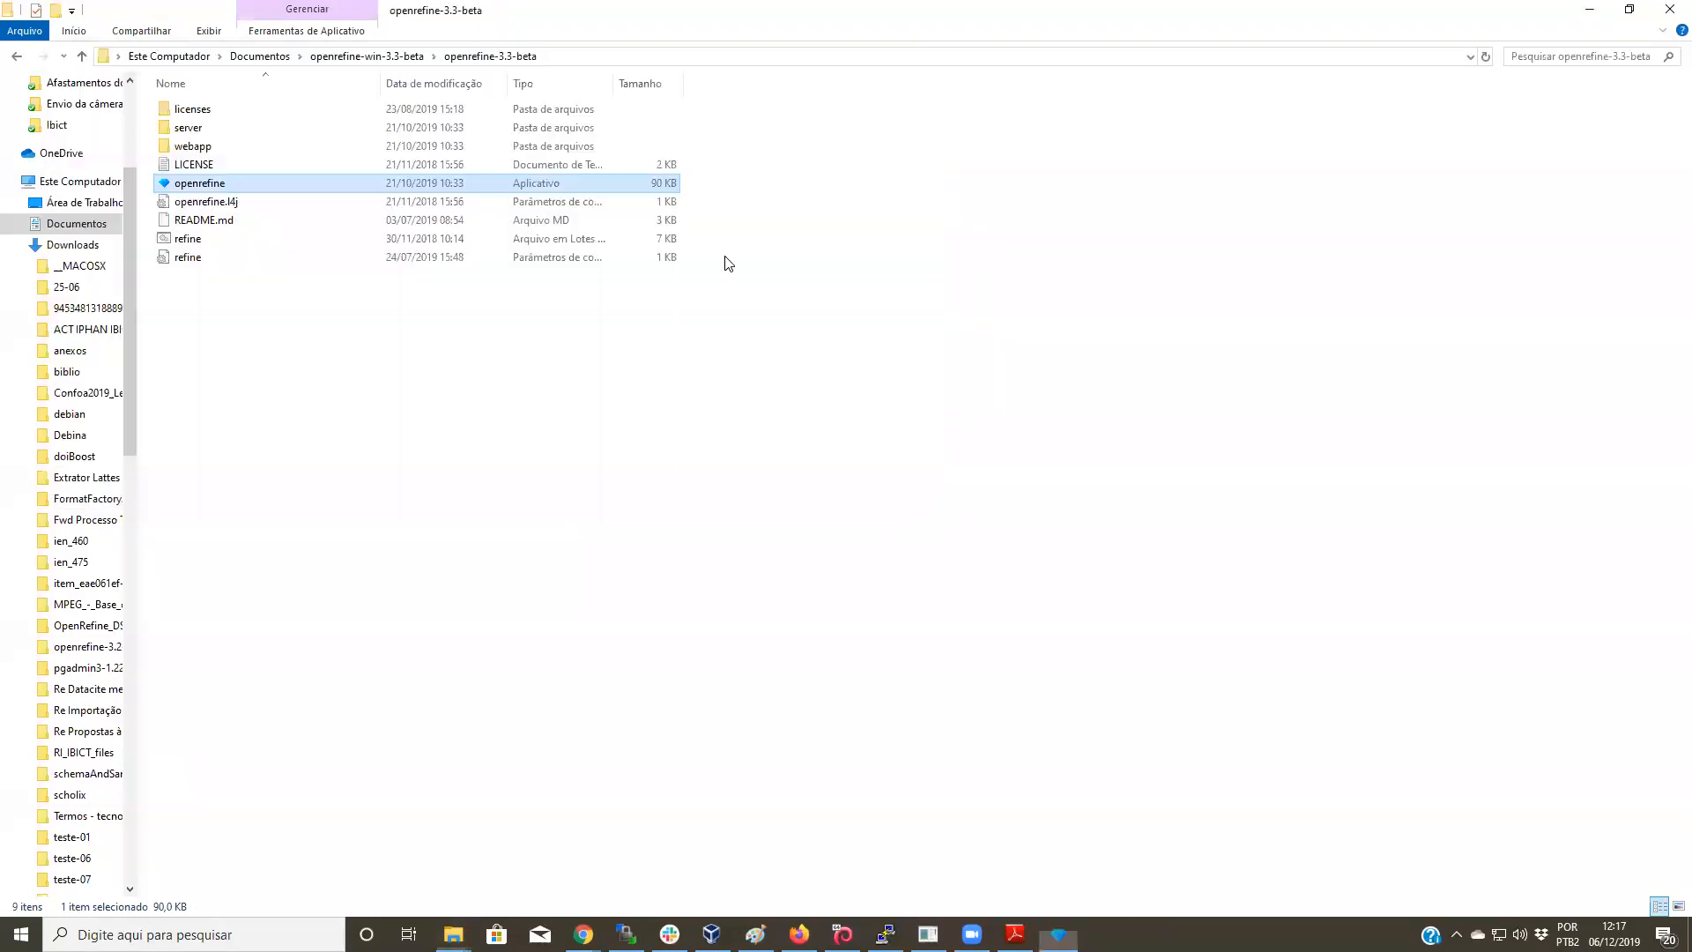
Step: Shut down the old OpenRefine 3.2 server and relaunch OpenRefine 3.3 beta
mouse_move(712, 934)
mouse_move(843, 934)
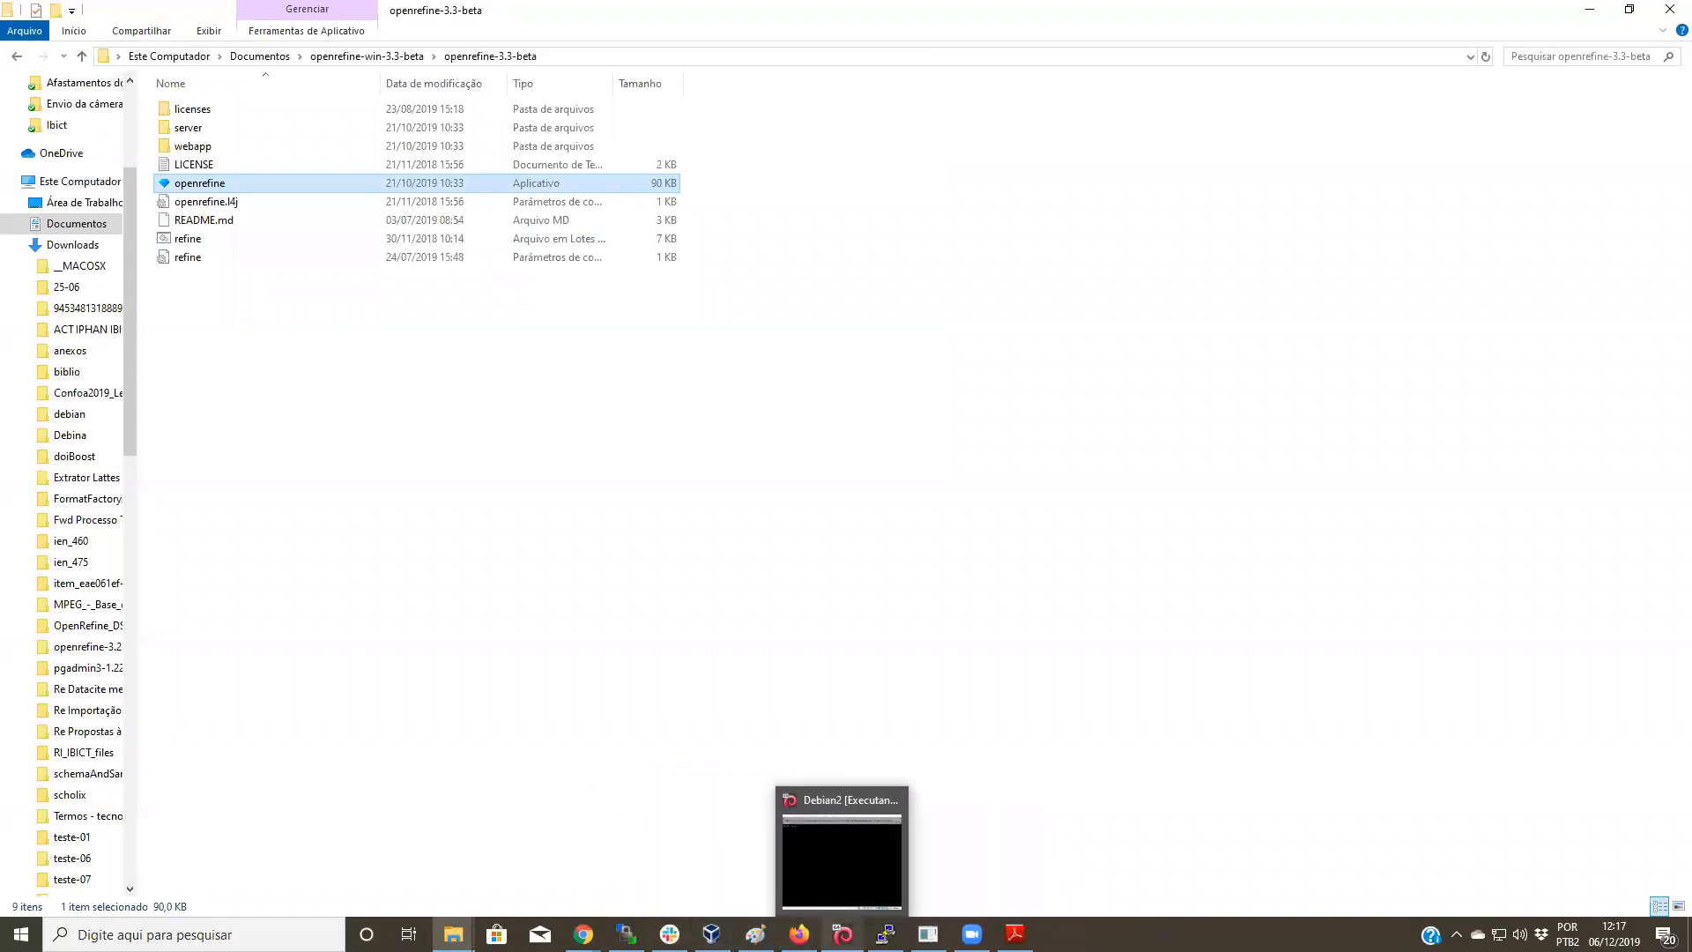
click(928, 934)
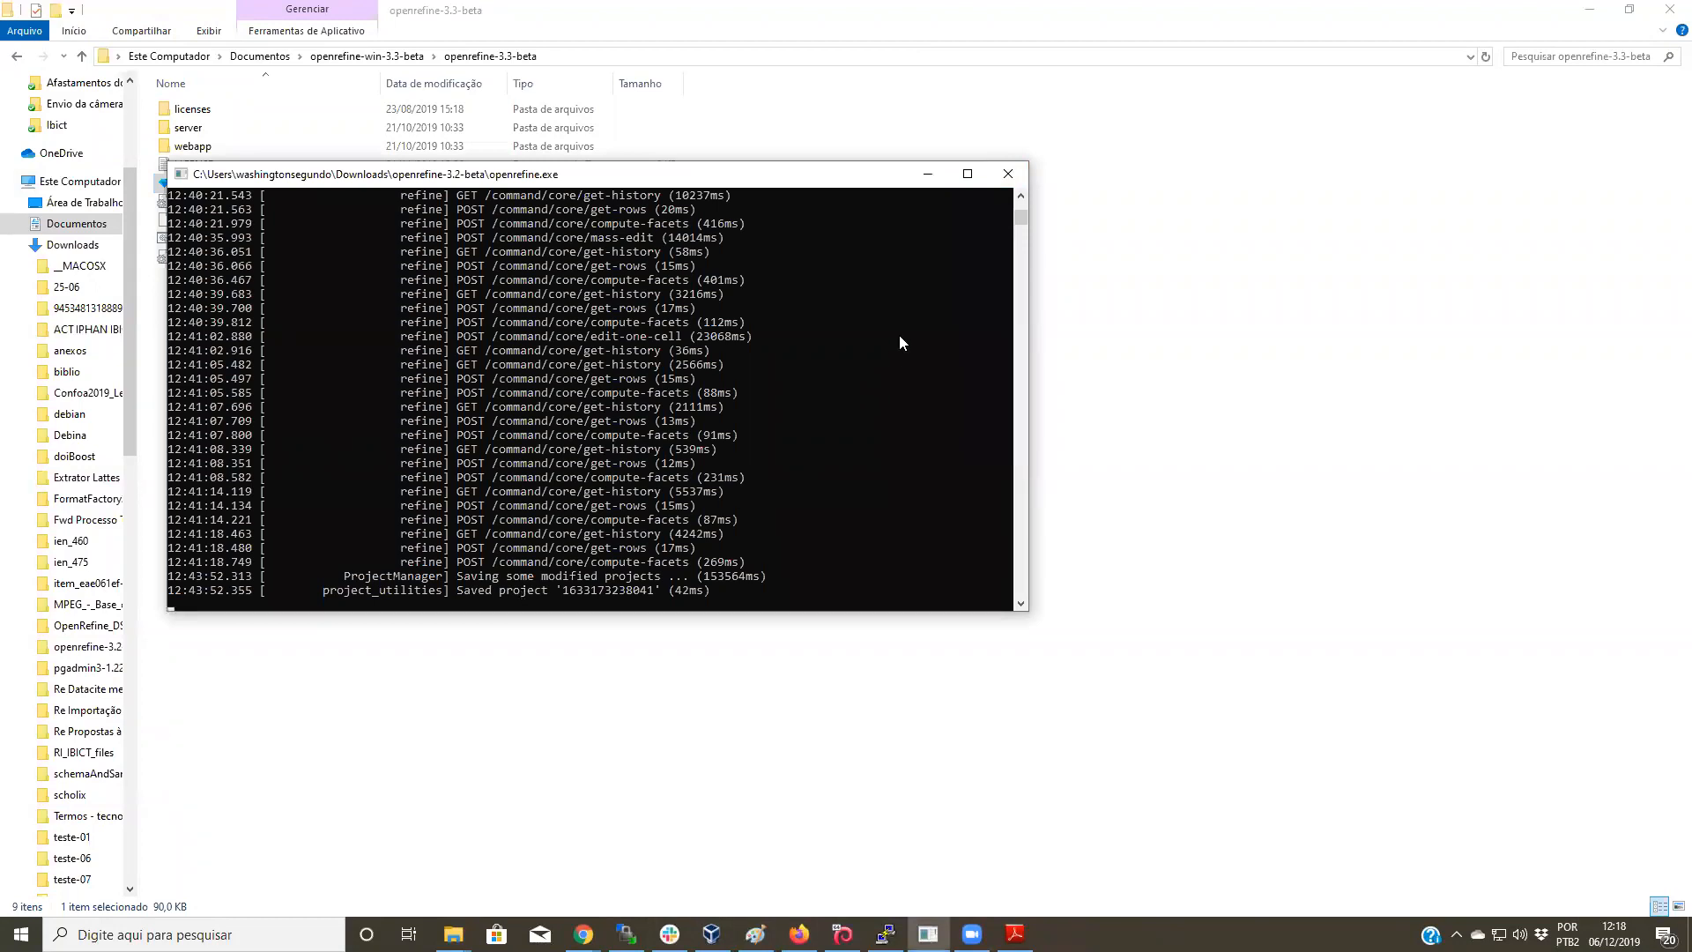
click(1009, 174)
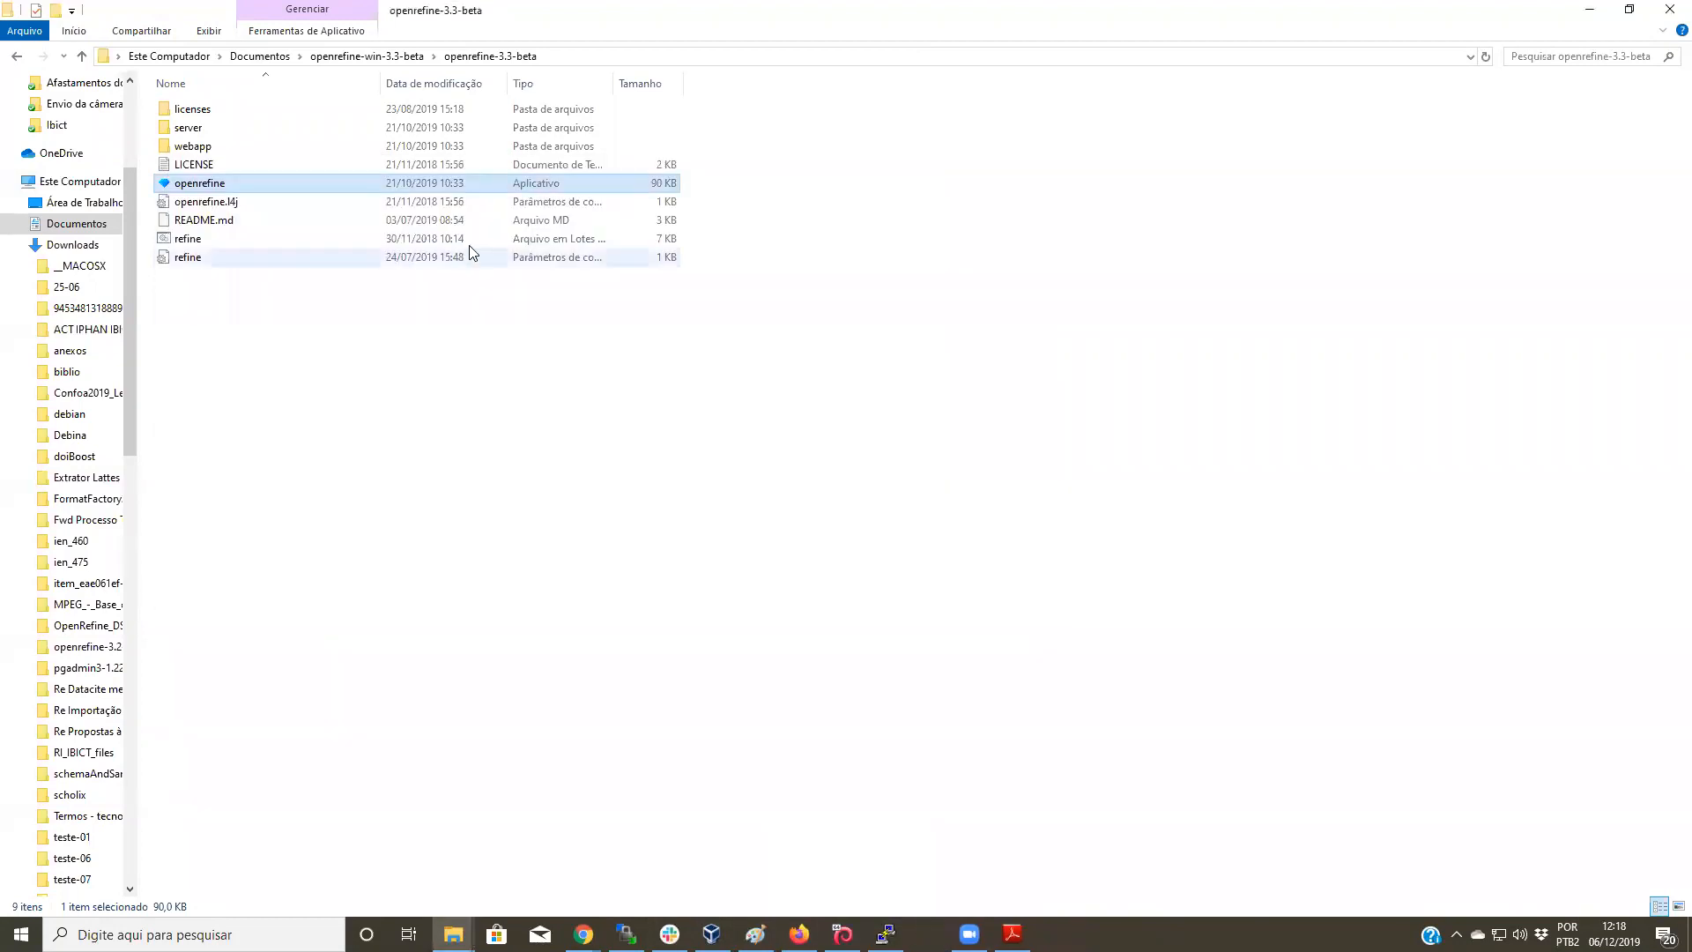
double_click(218, 186)
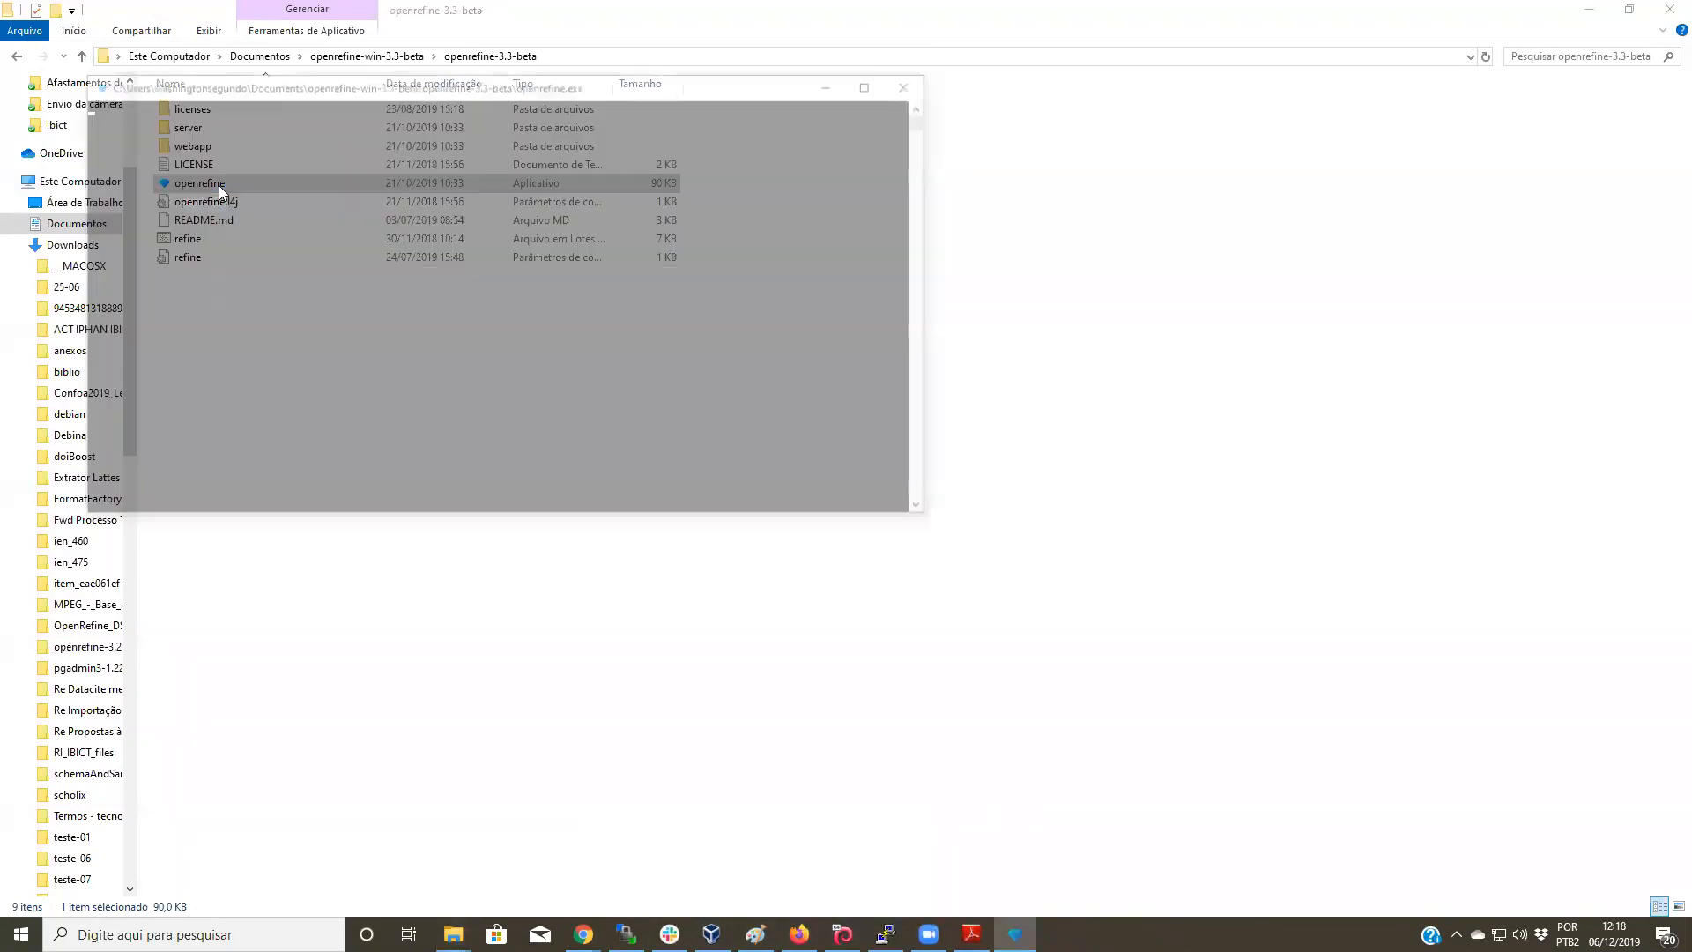
drag(577, 83, 912, 192)
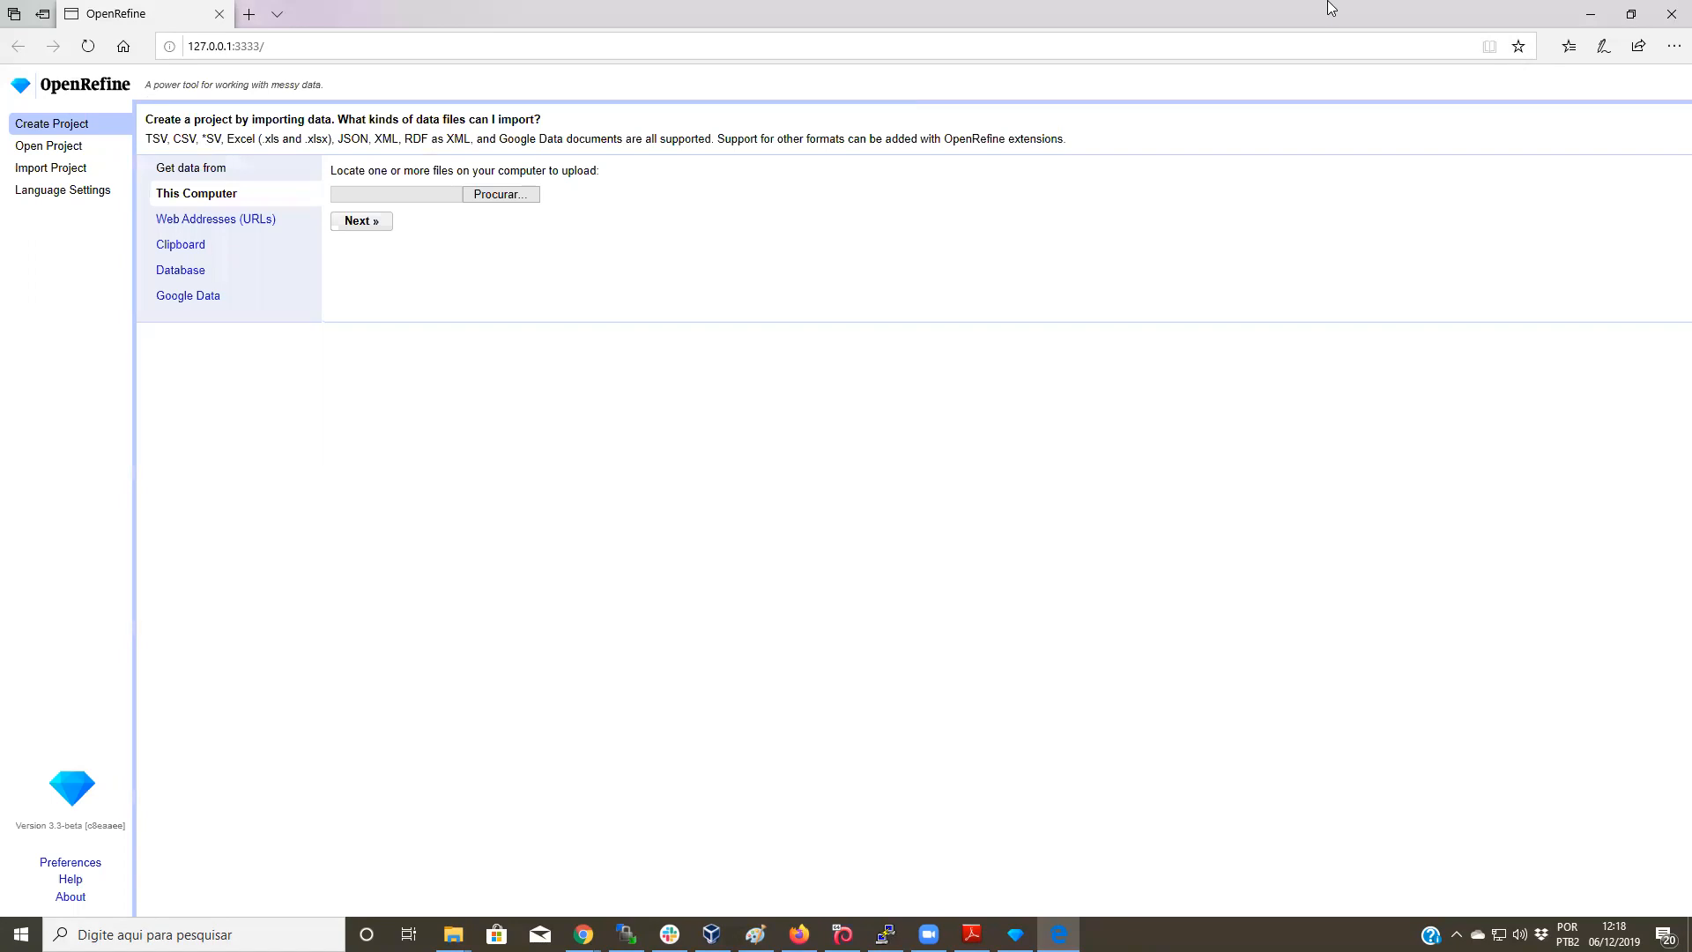
Step: Upload search-results(4) from Downloads into OpenRefine for a parsing preview
click(509, 196)
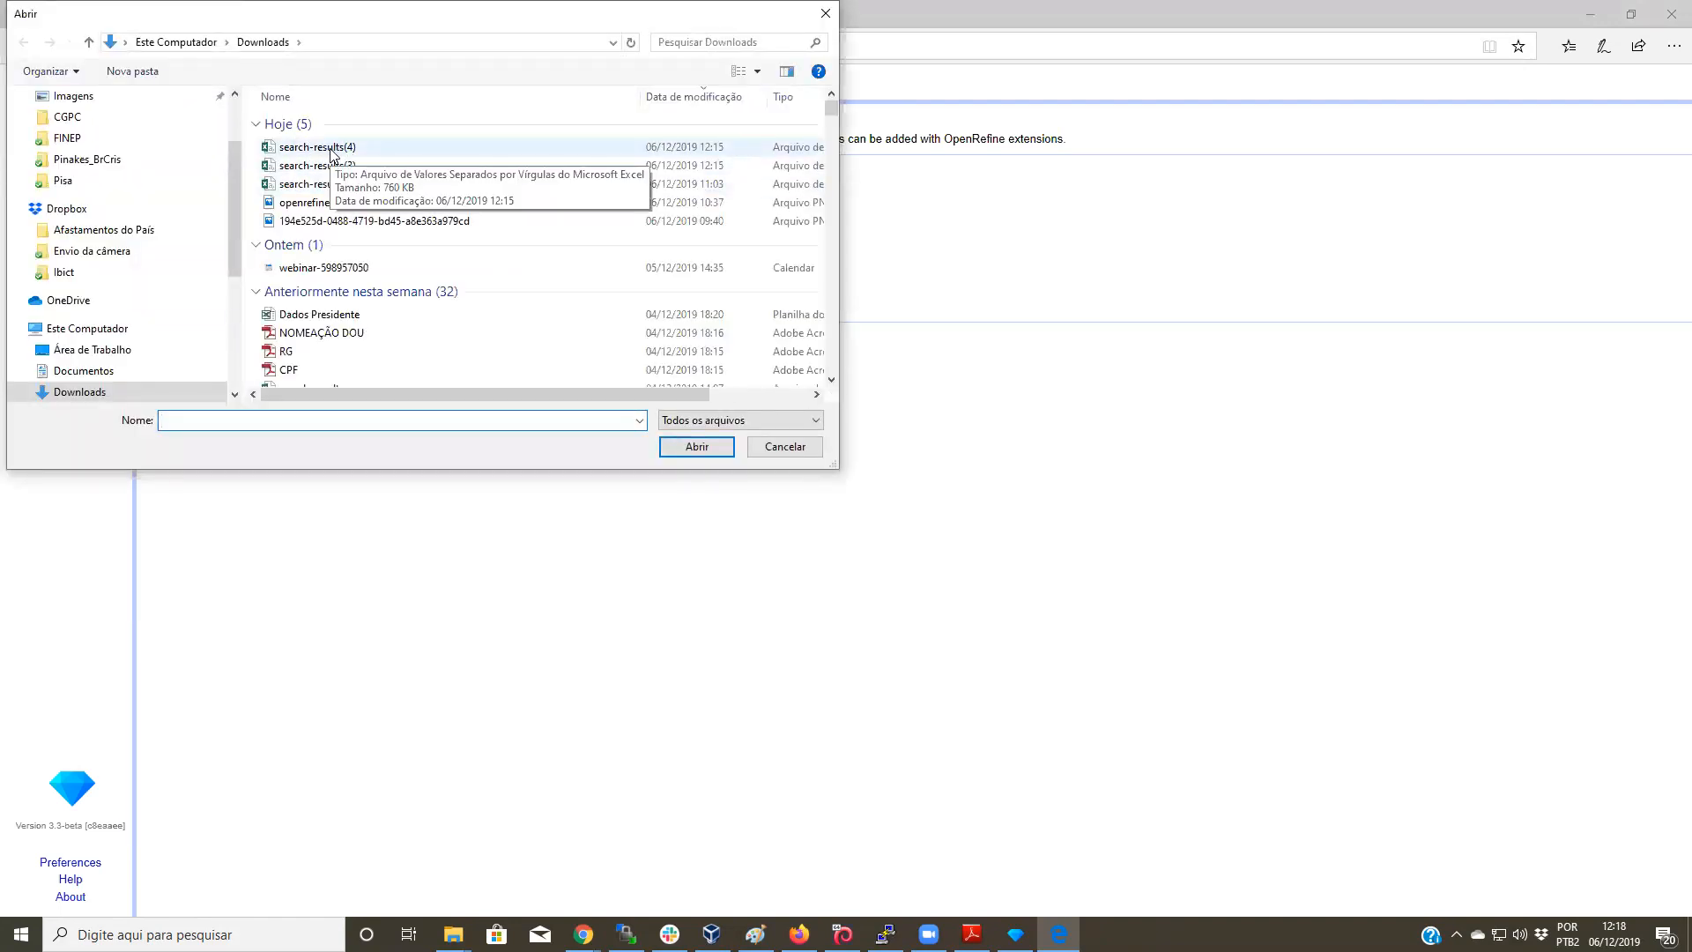
click(332, 150)
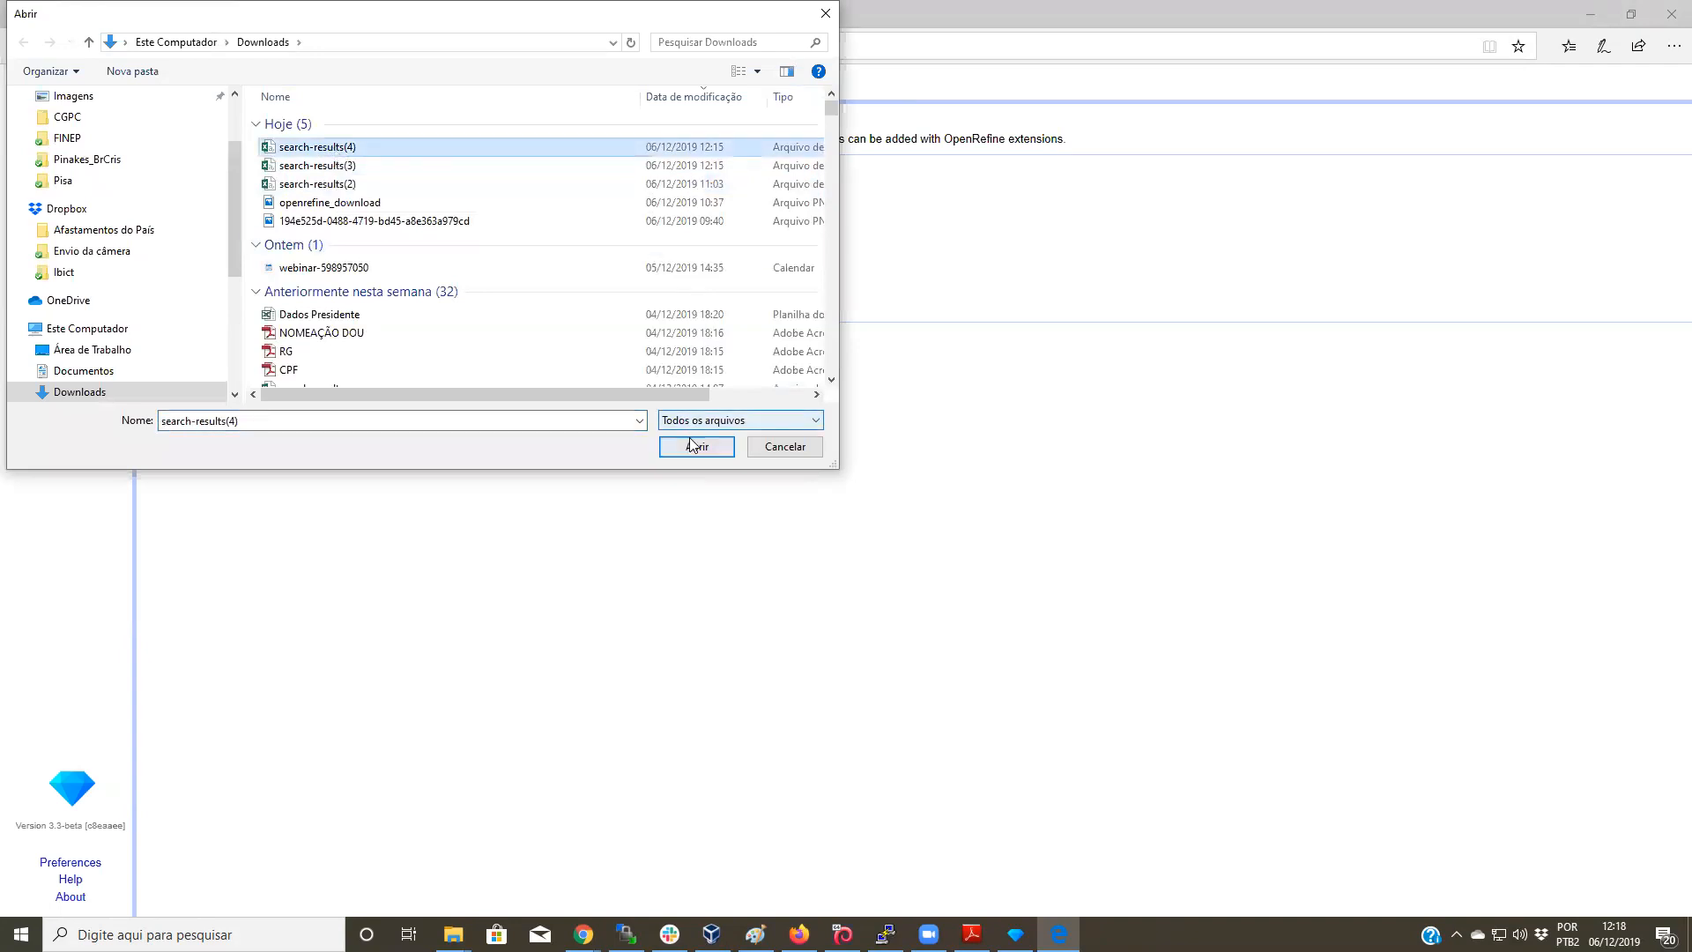
click(696, 446)
click(361, 221)
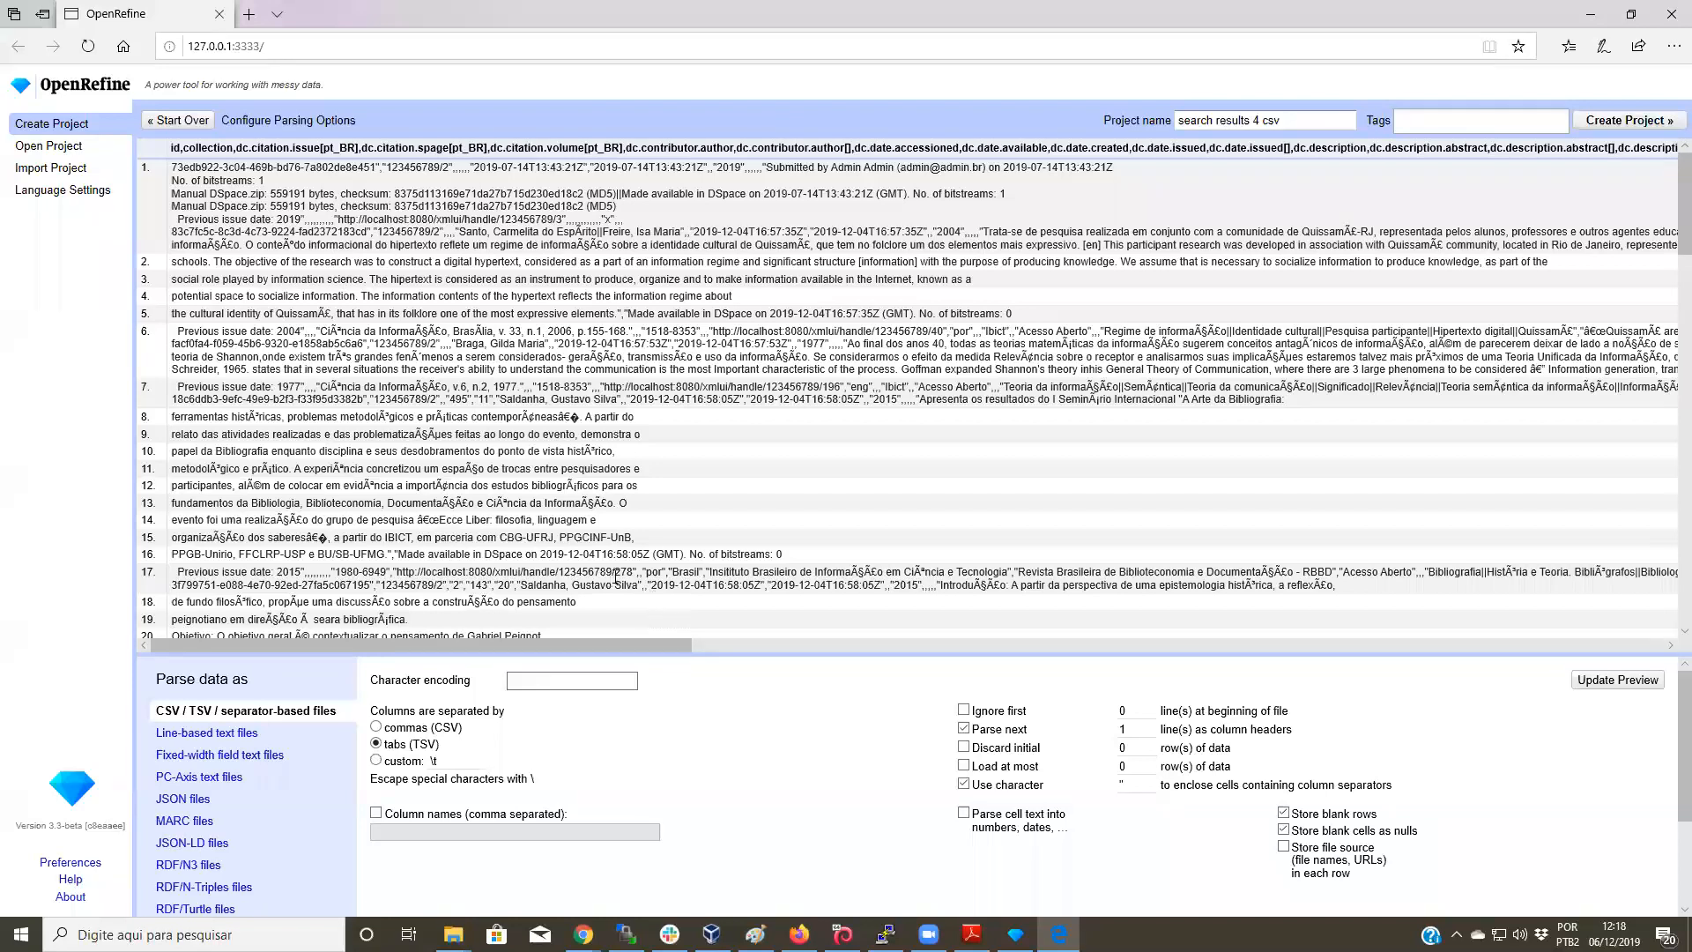
Step: Parse the file as UTF-8 comma-separated values and create the 831-row project
click(582, 678)
click(581, 680)
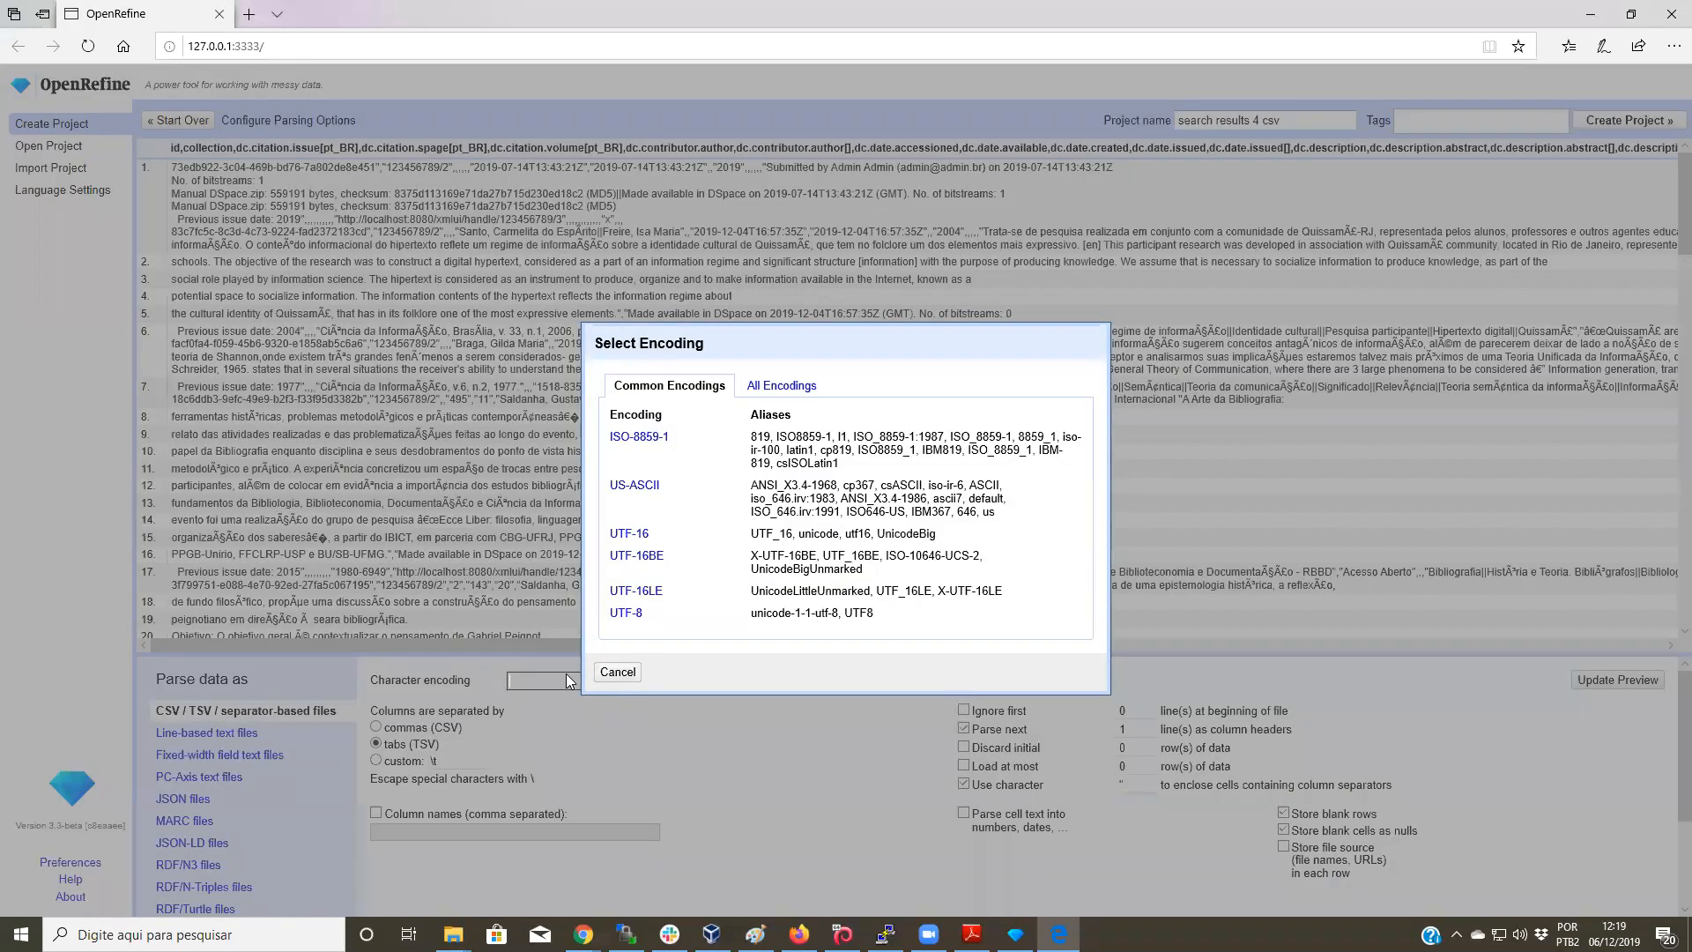
click(626, 613)
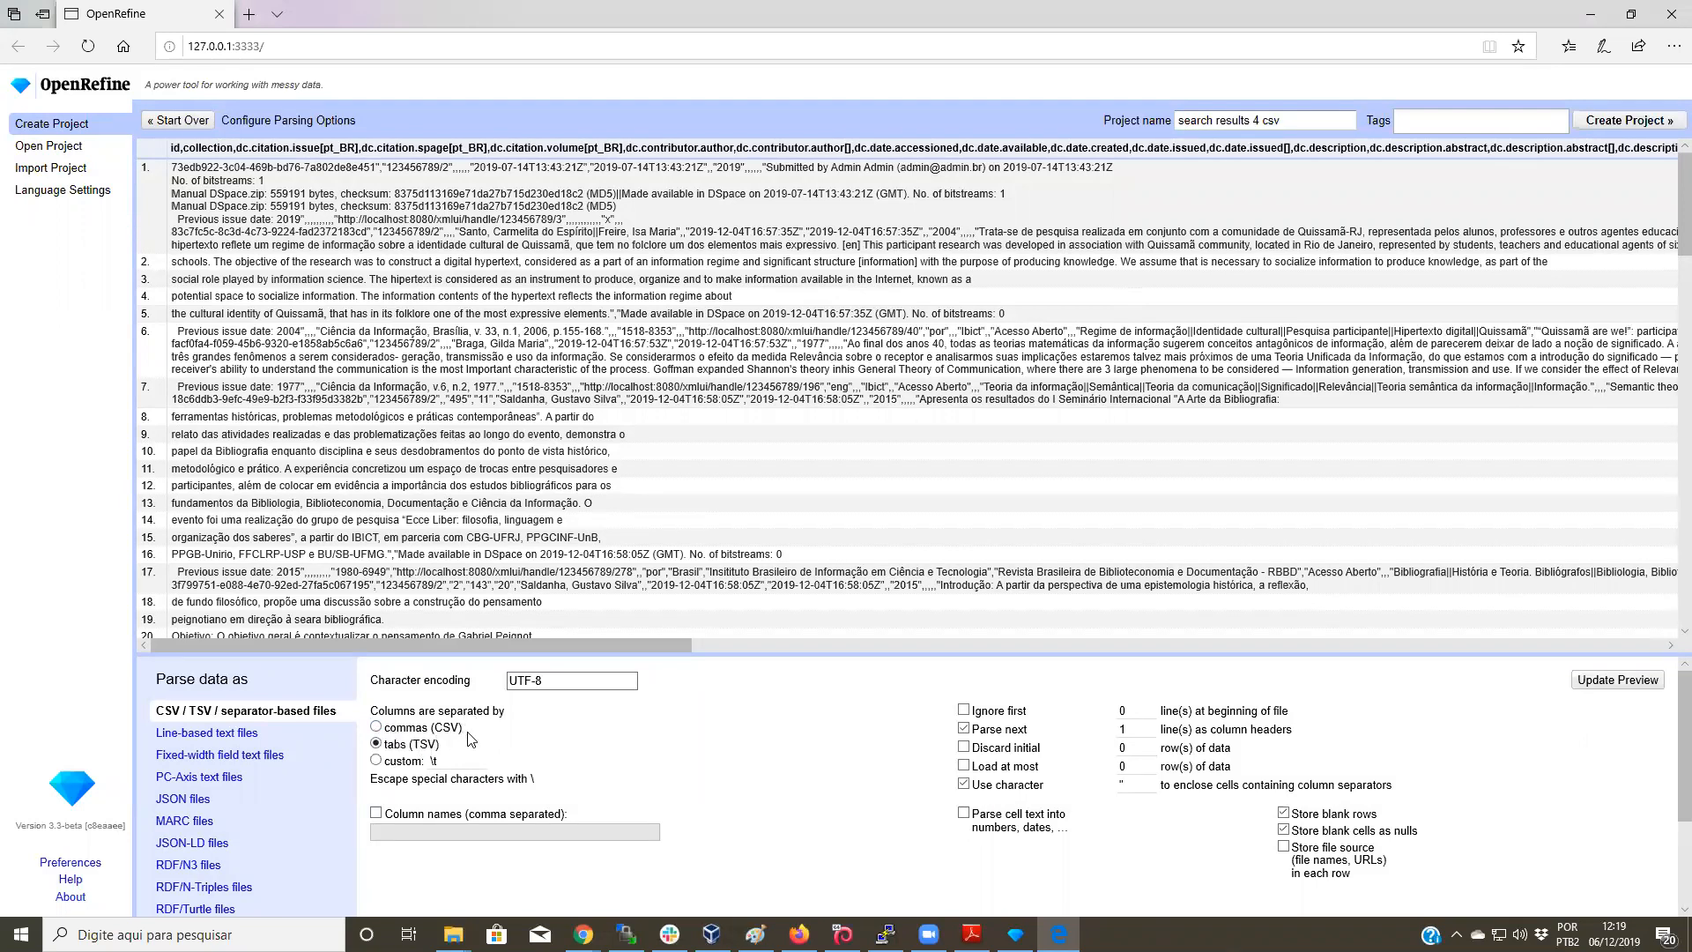
click(376, 727)
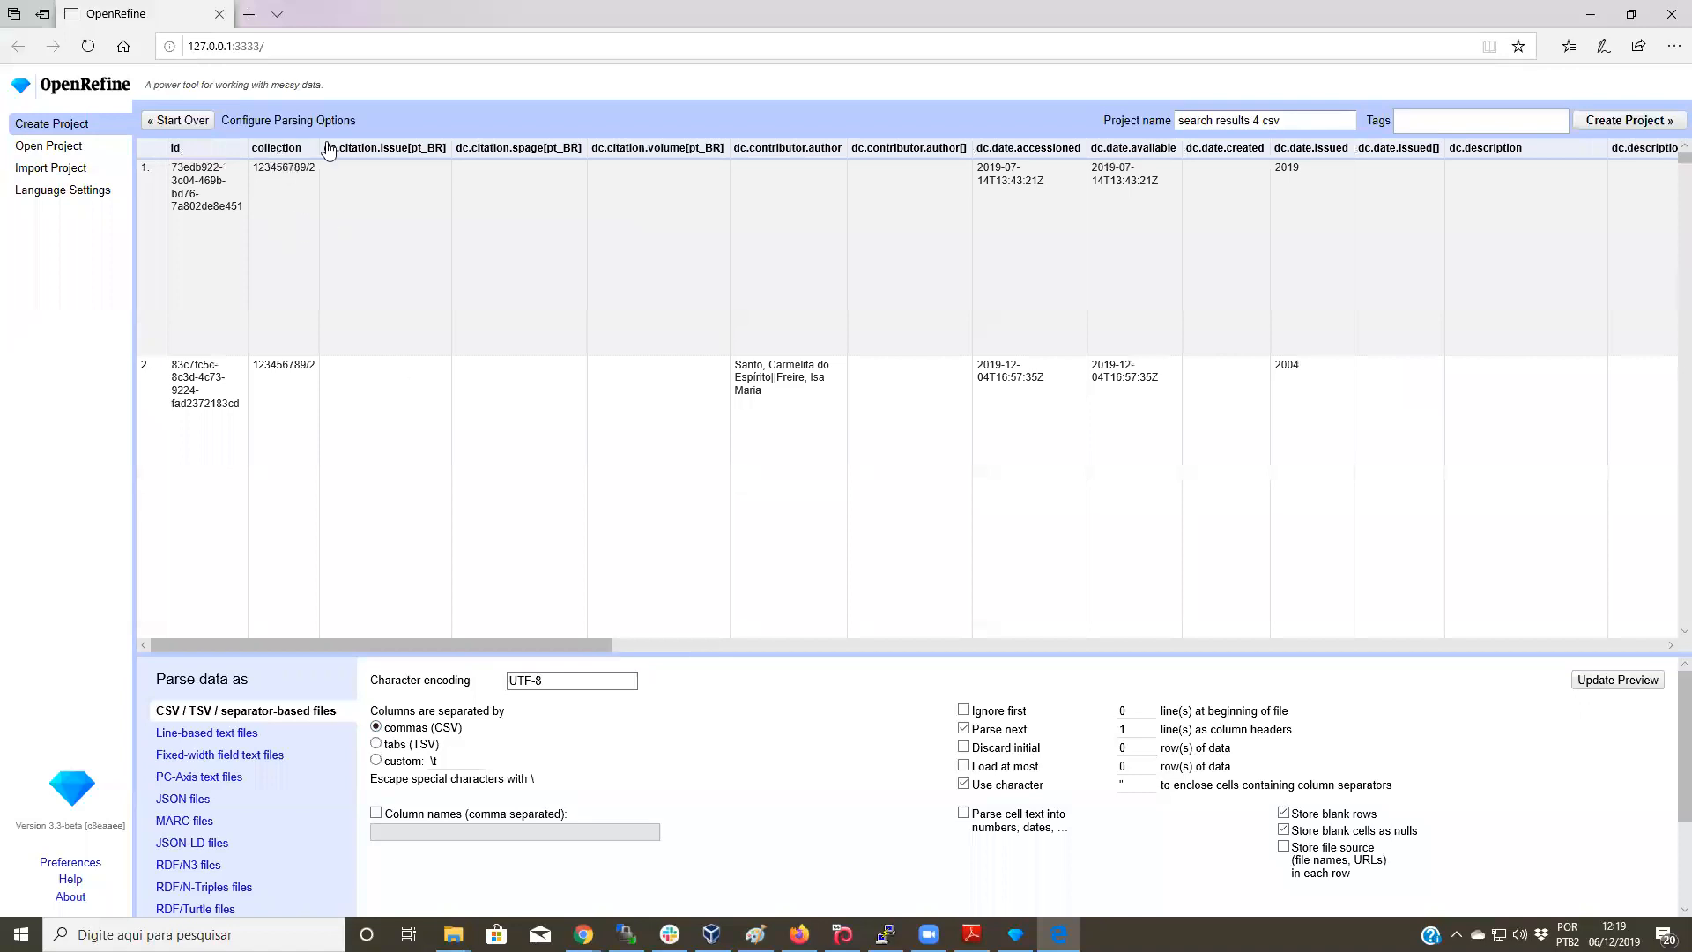
drag(603, 641, 278, 635)
click(1630, 121)
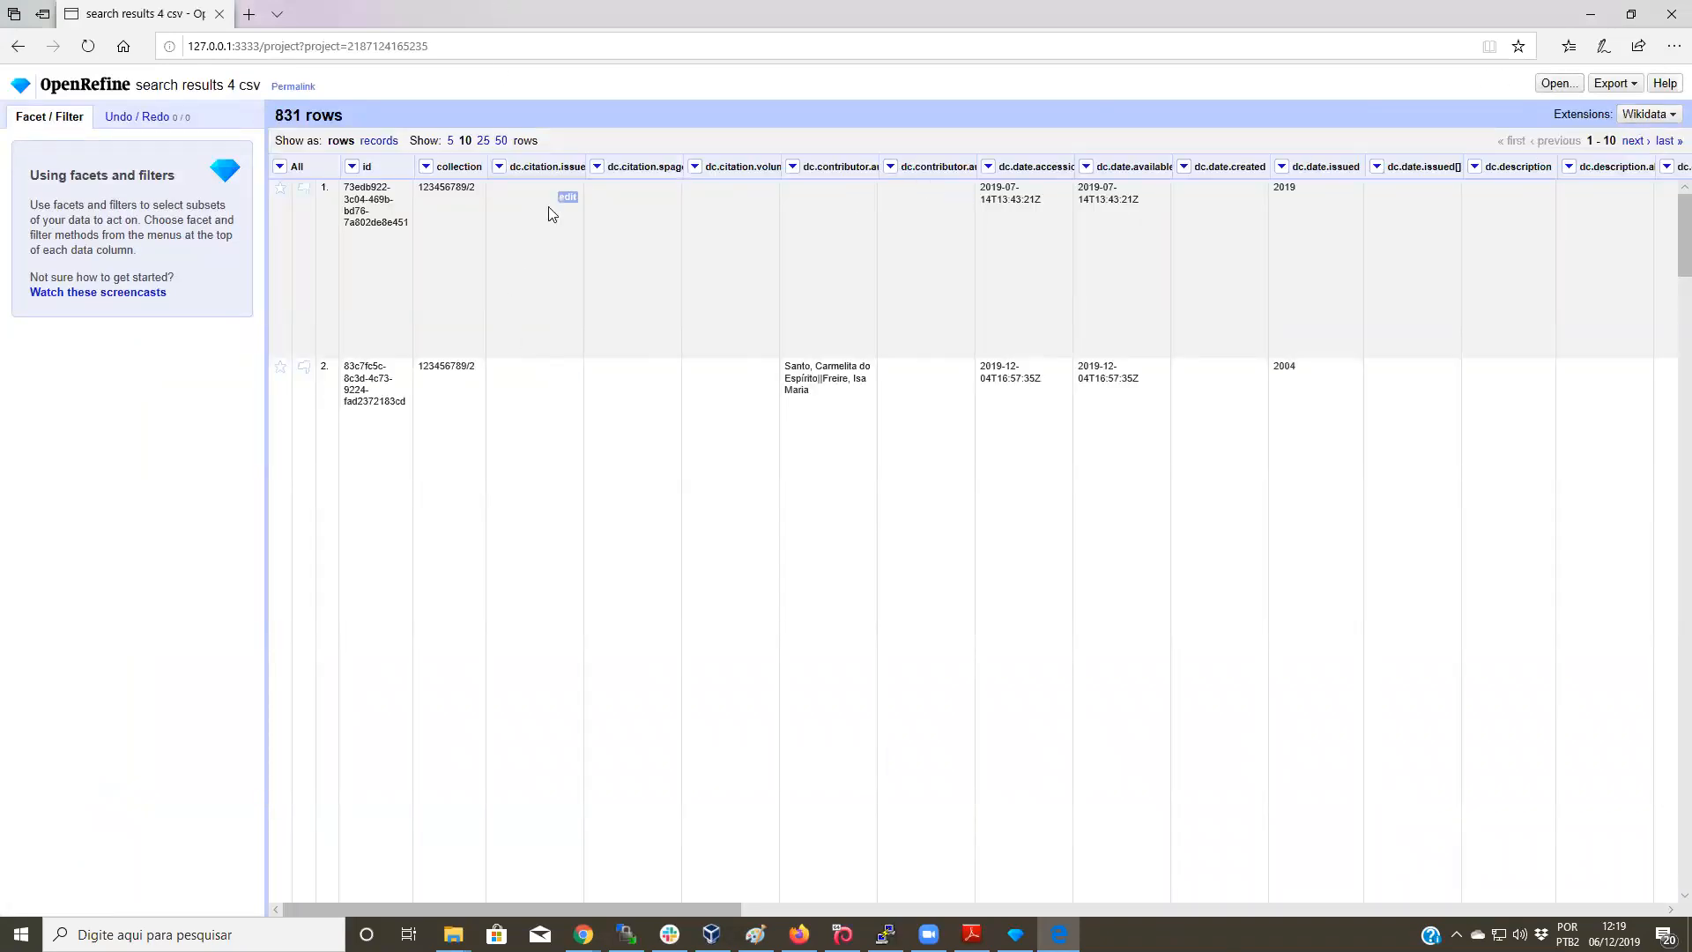
drag(705, 897, 582, 775)
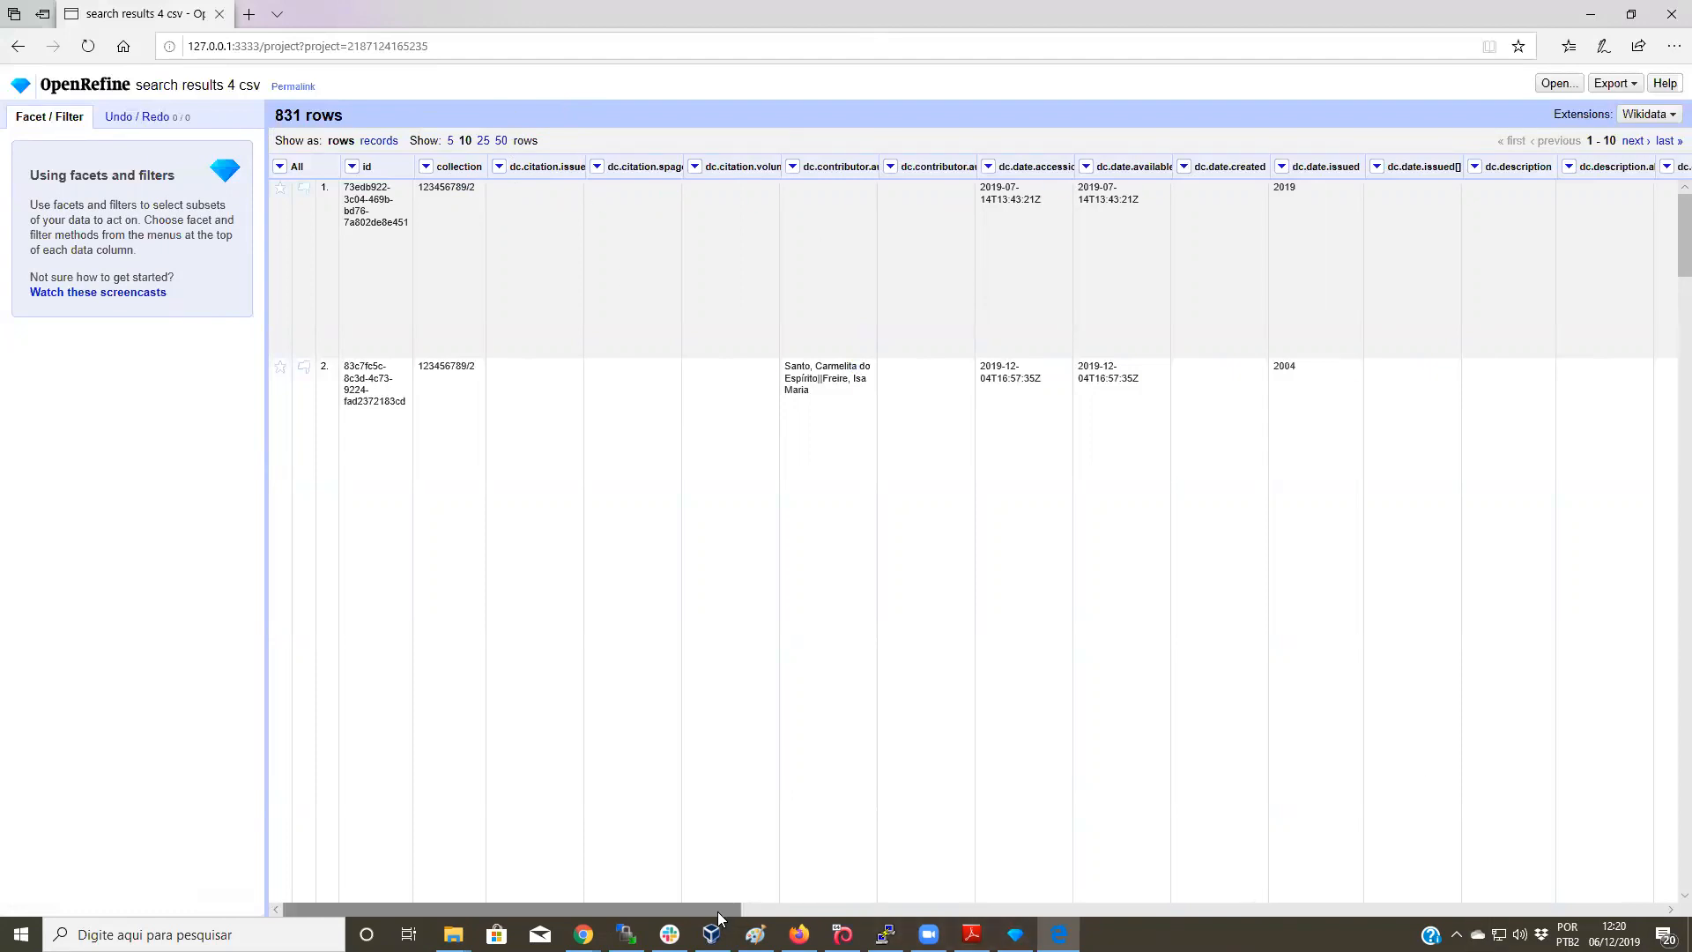
drag(719, 917, 581, 915)
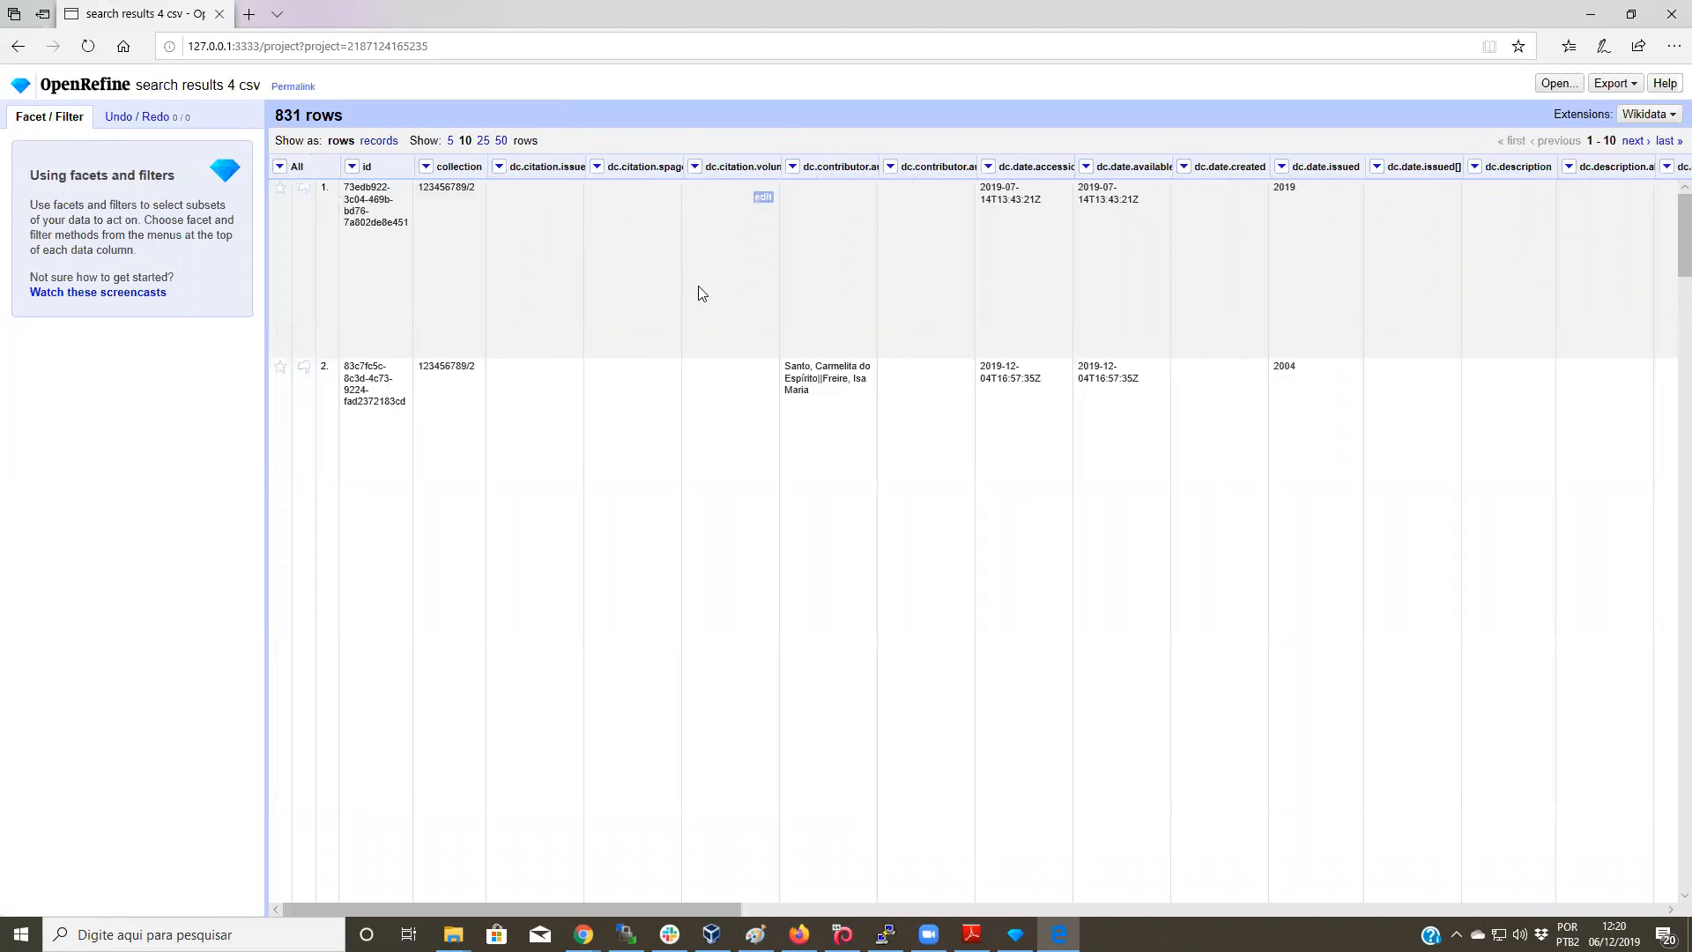
drag(662, 909, 1398, 909)
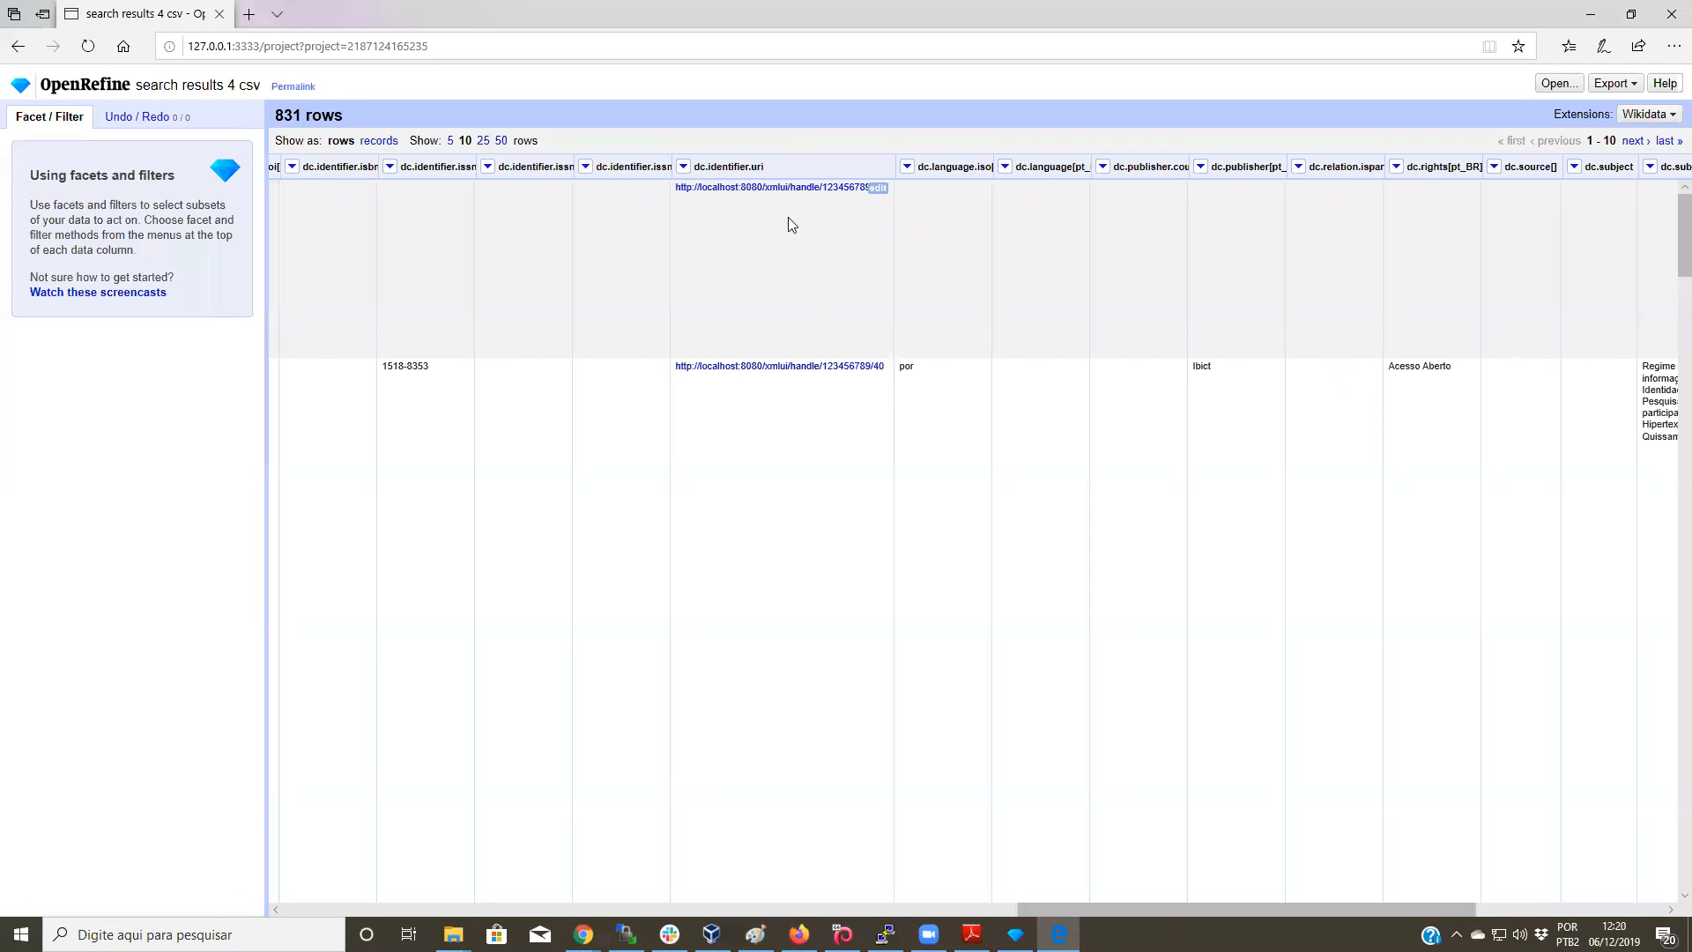
click(786, 192)
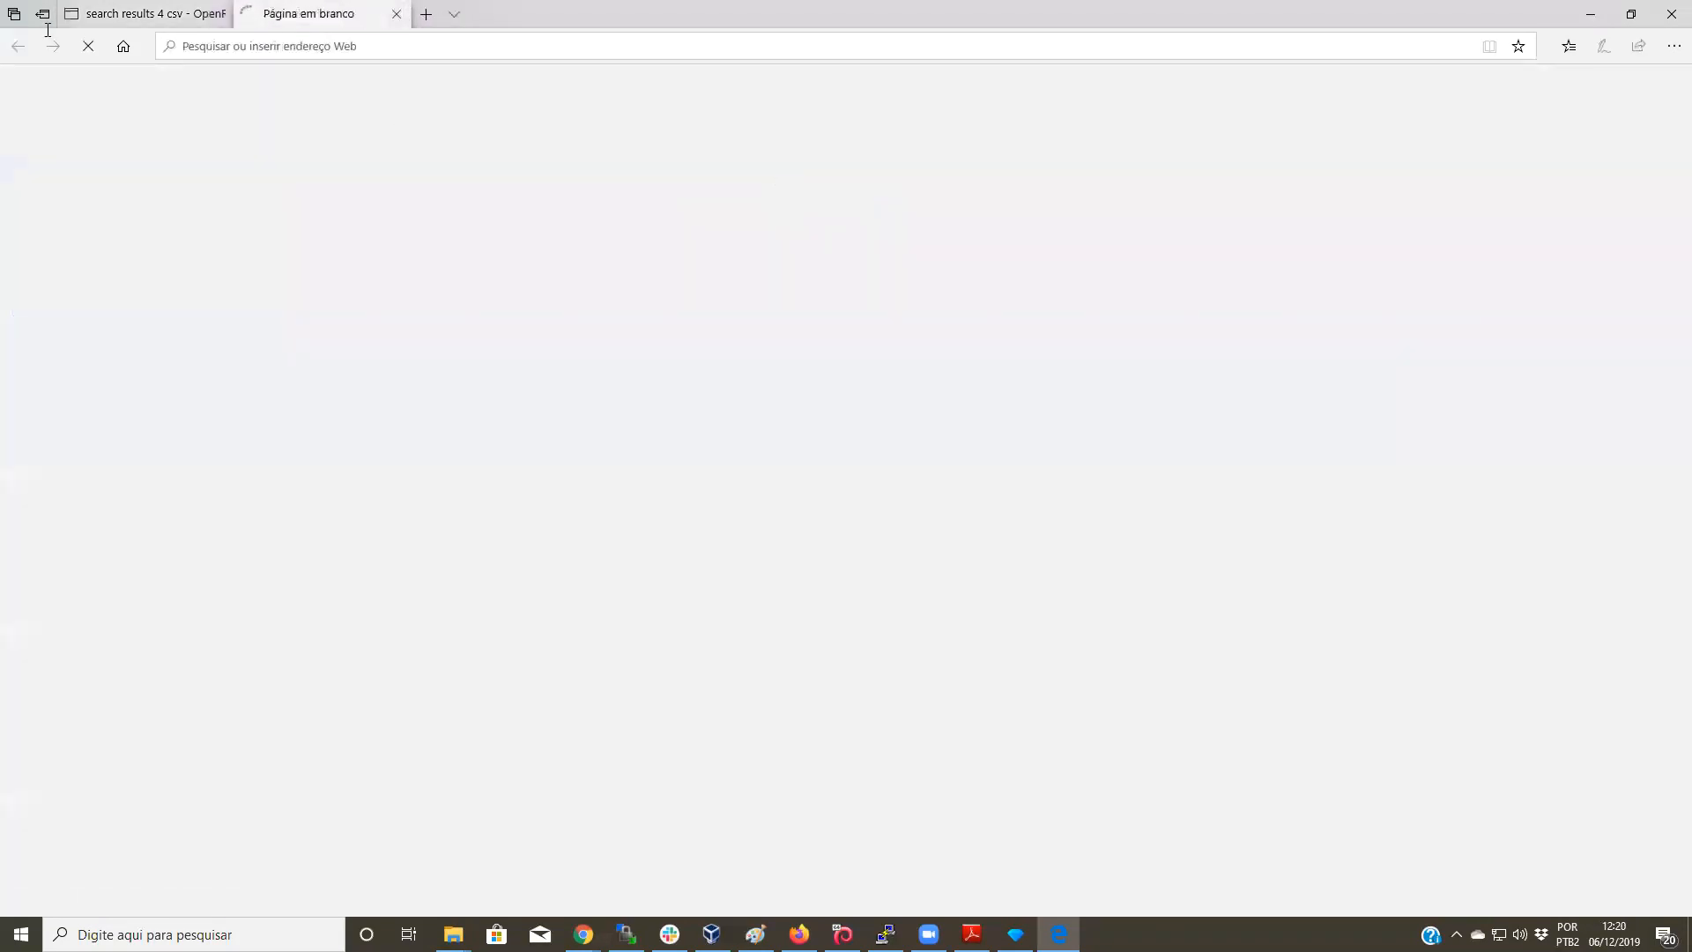
mouse_move(195, 20)
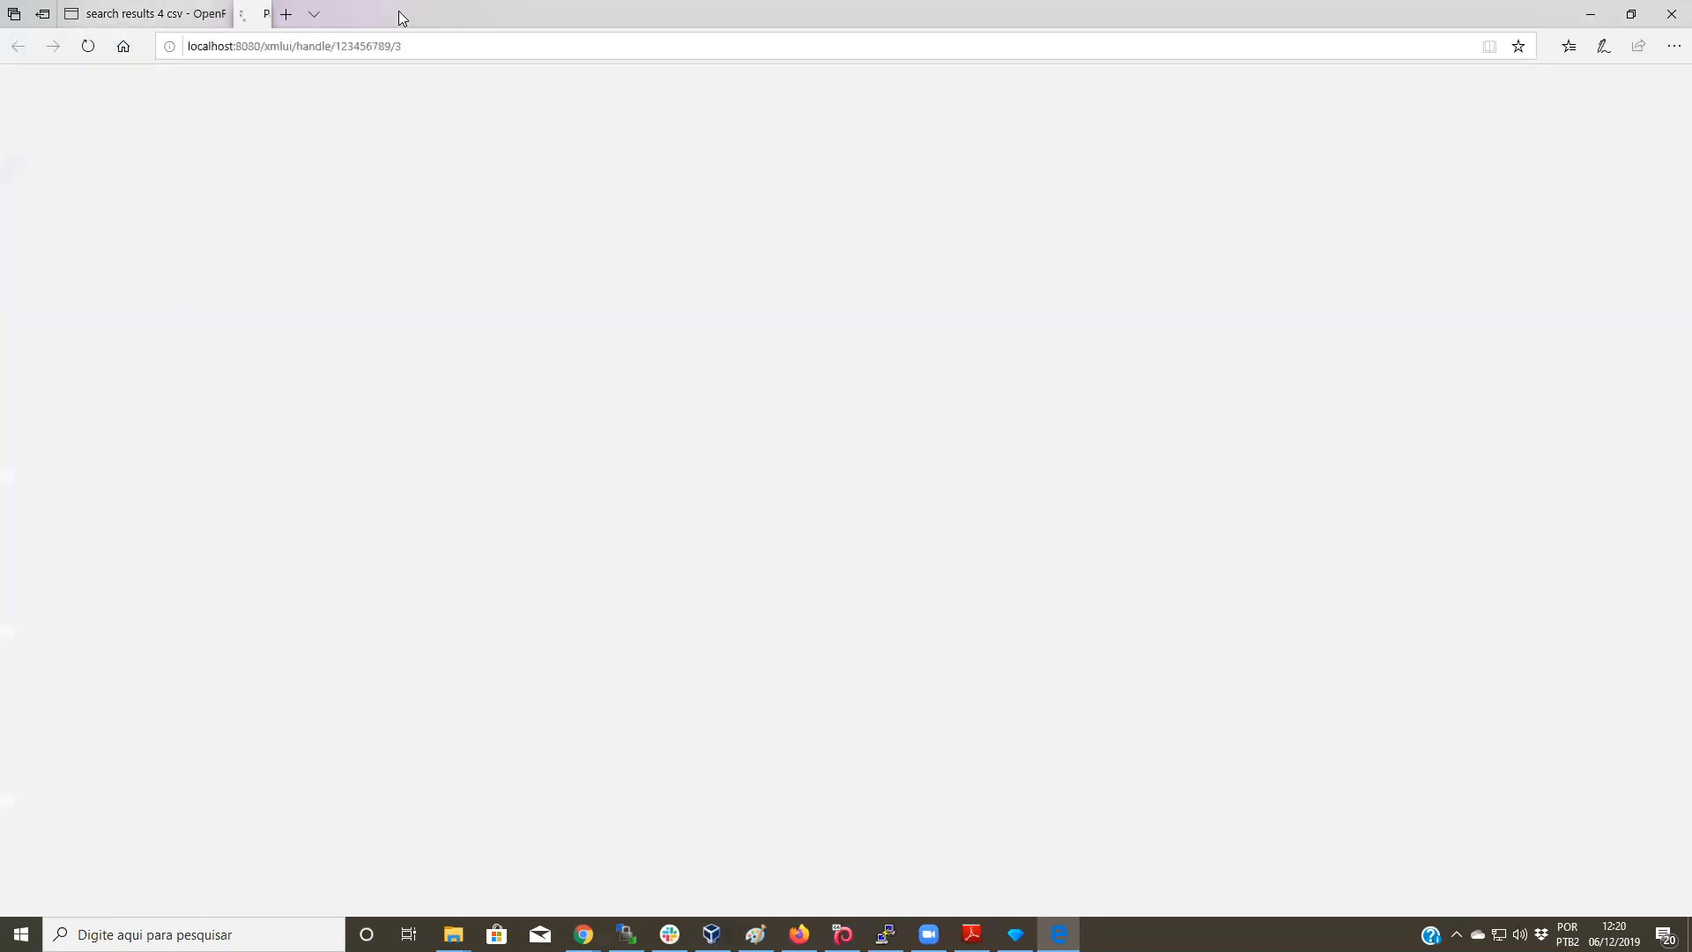
click(397, 14)
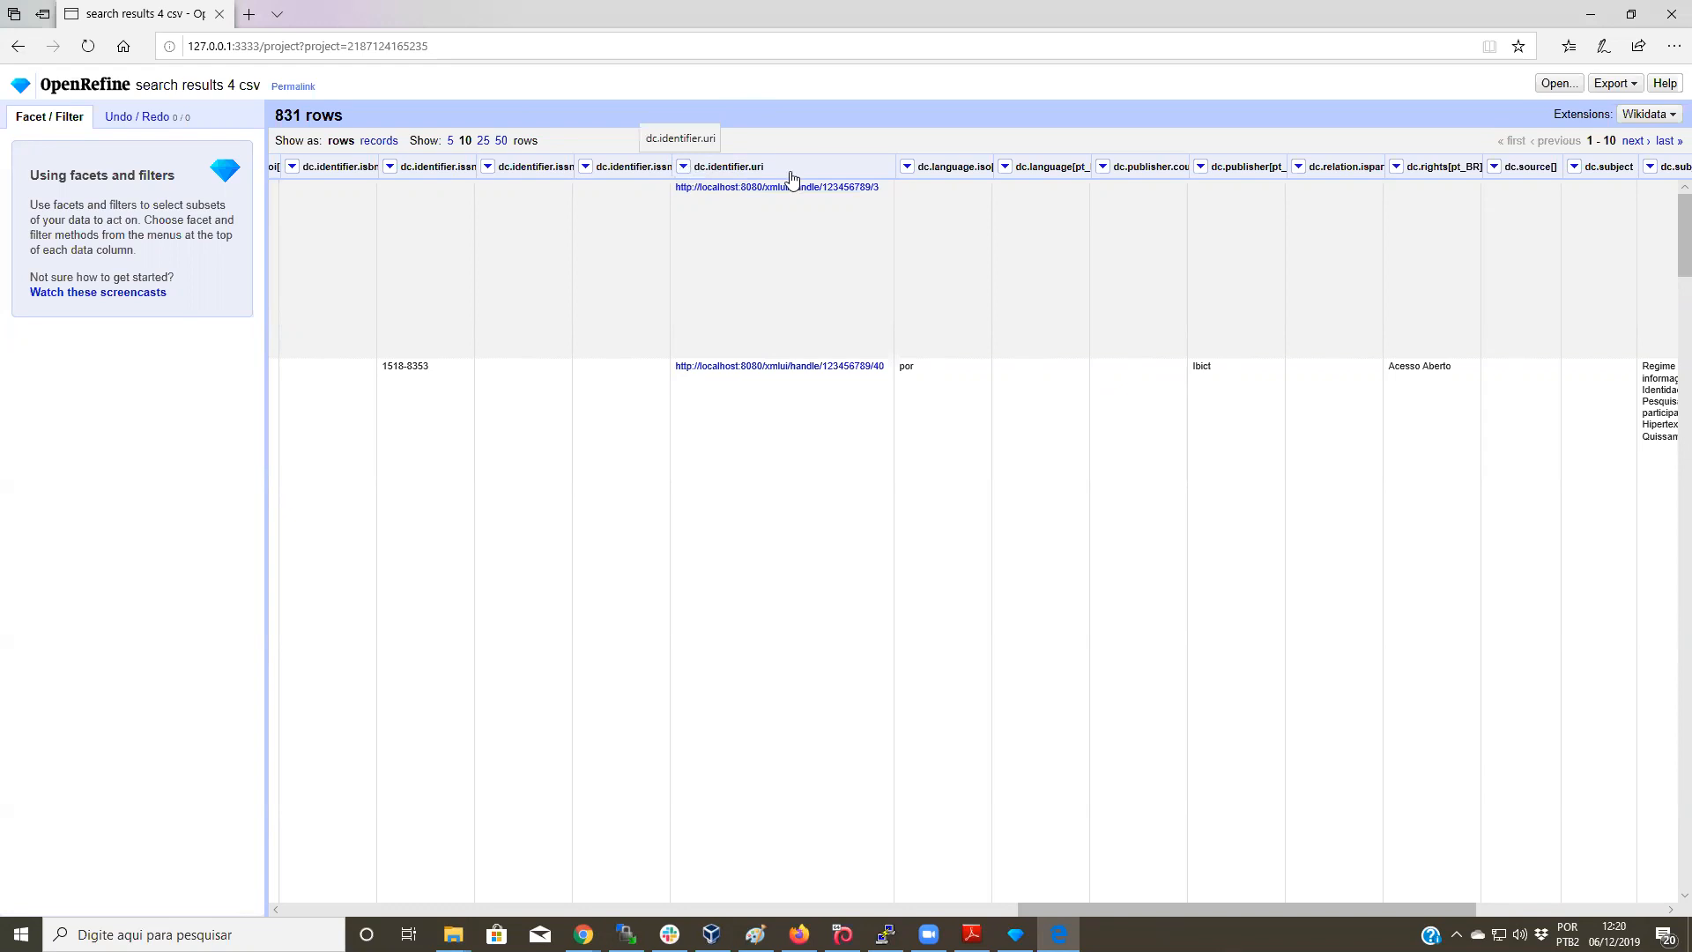
click(683, 169)
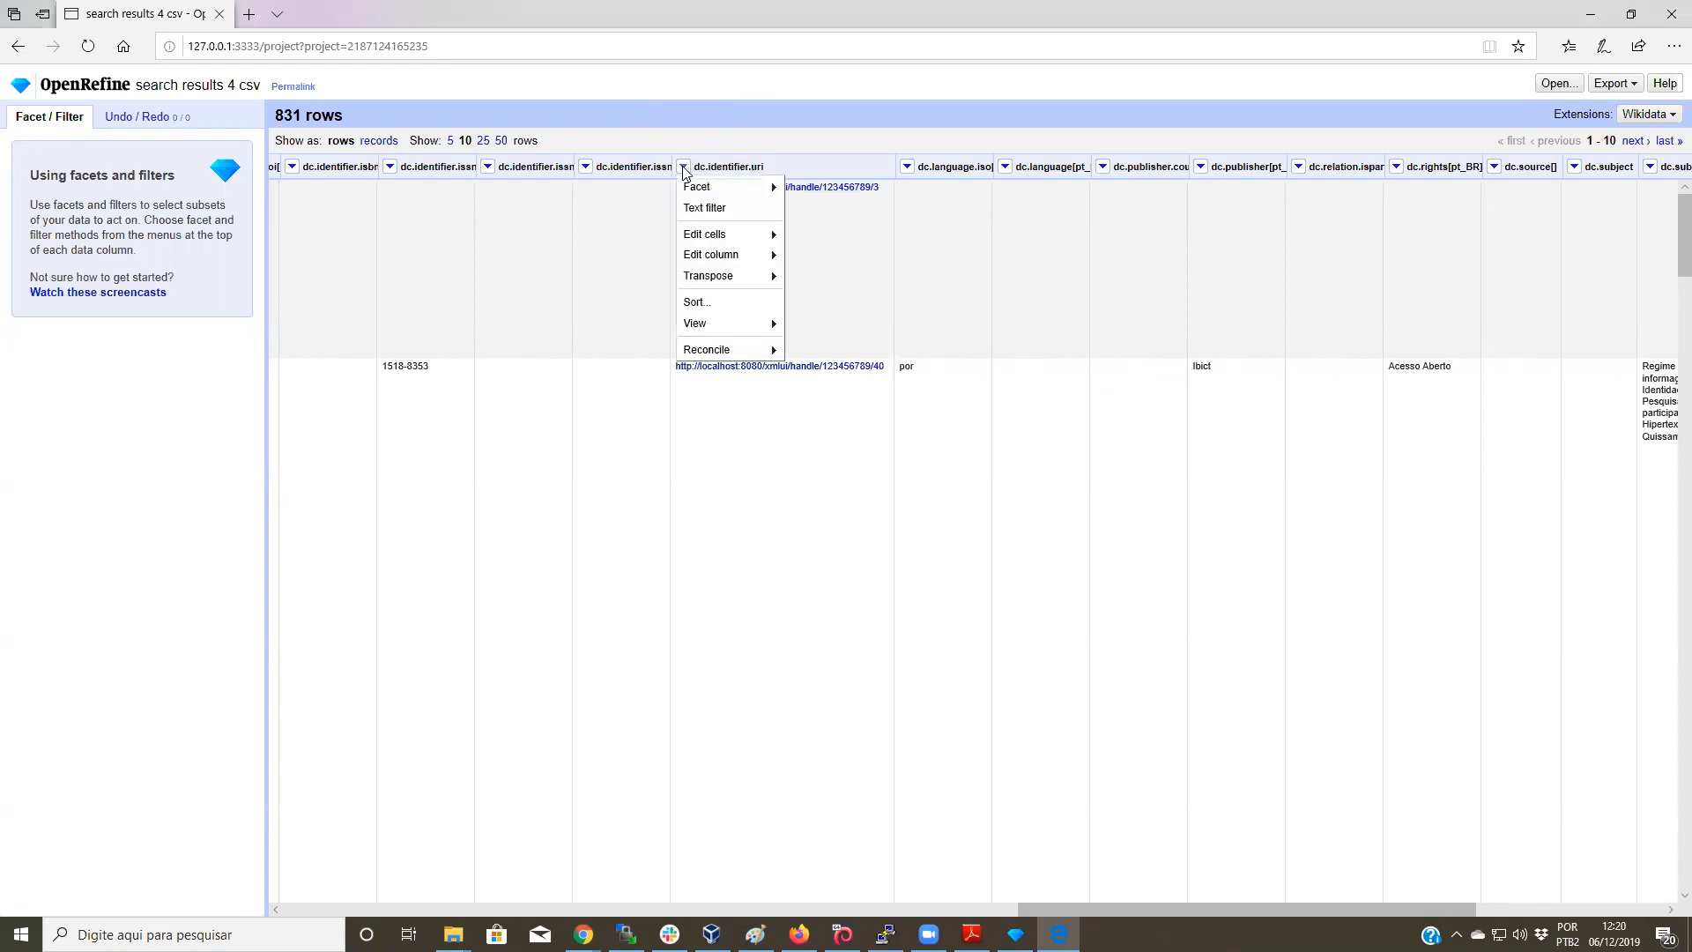
mouse_move(708, 242)
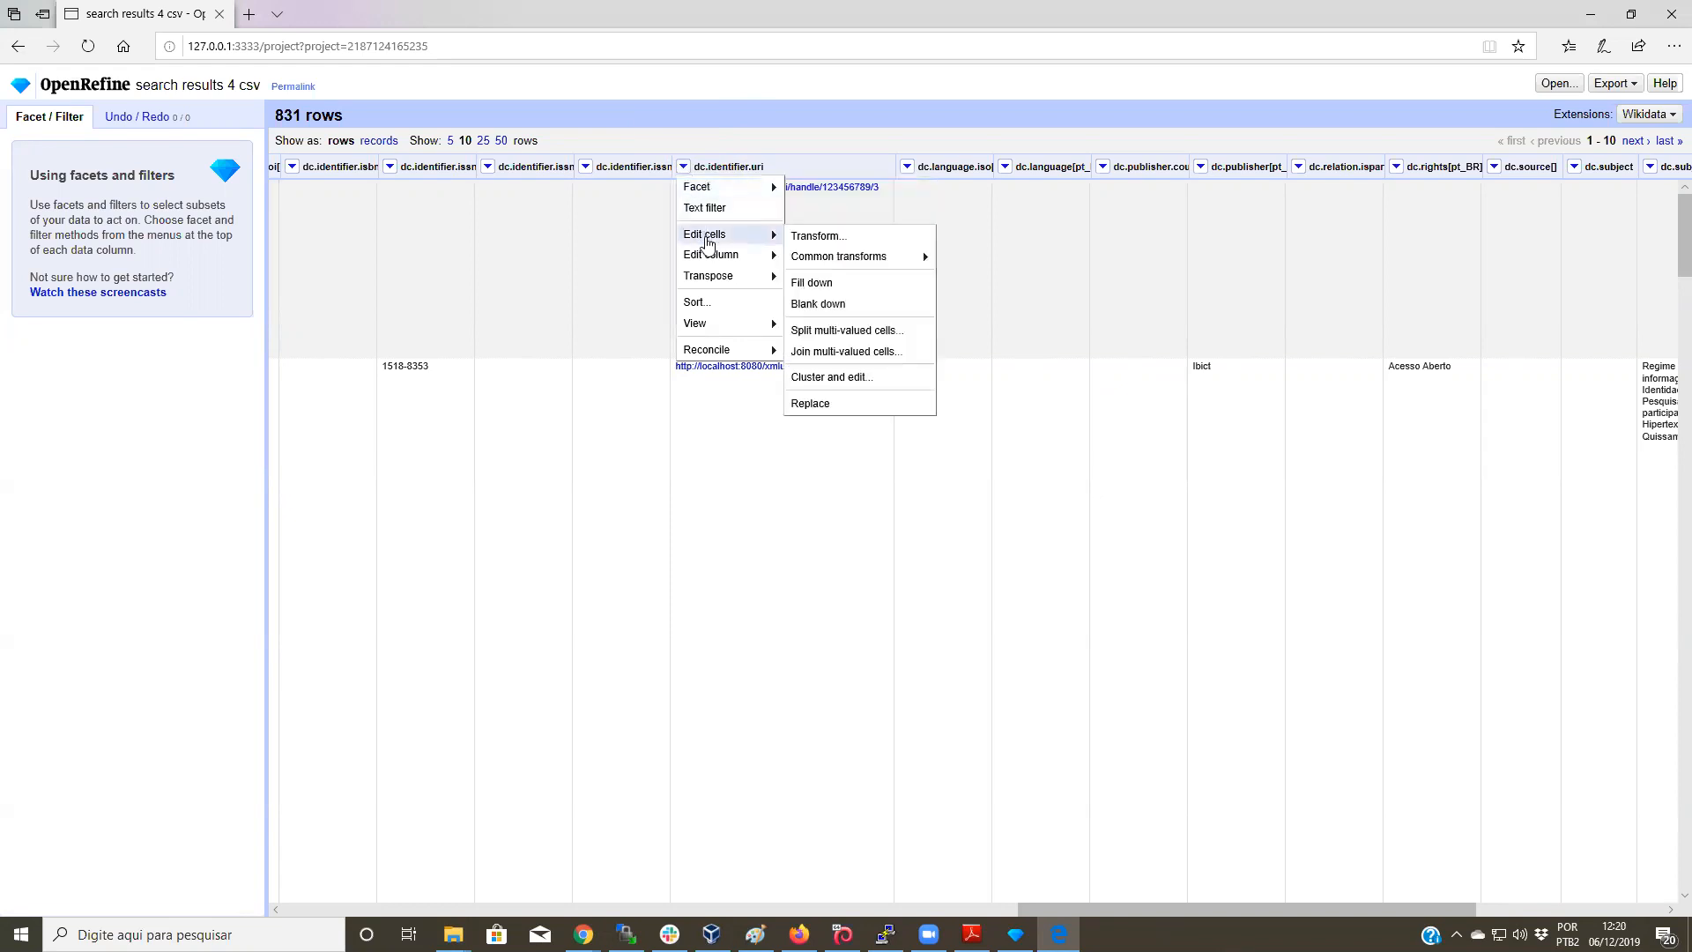
click(831, 238)
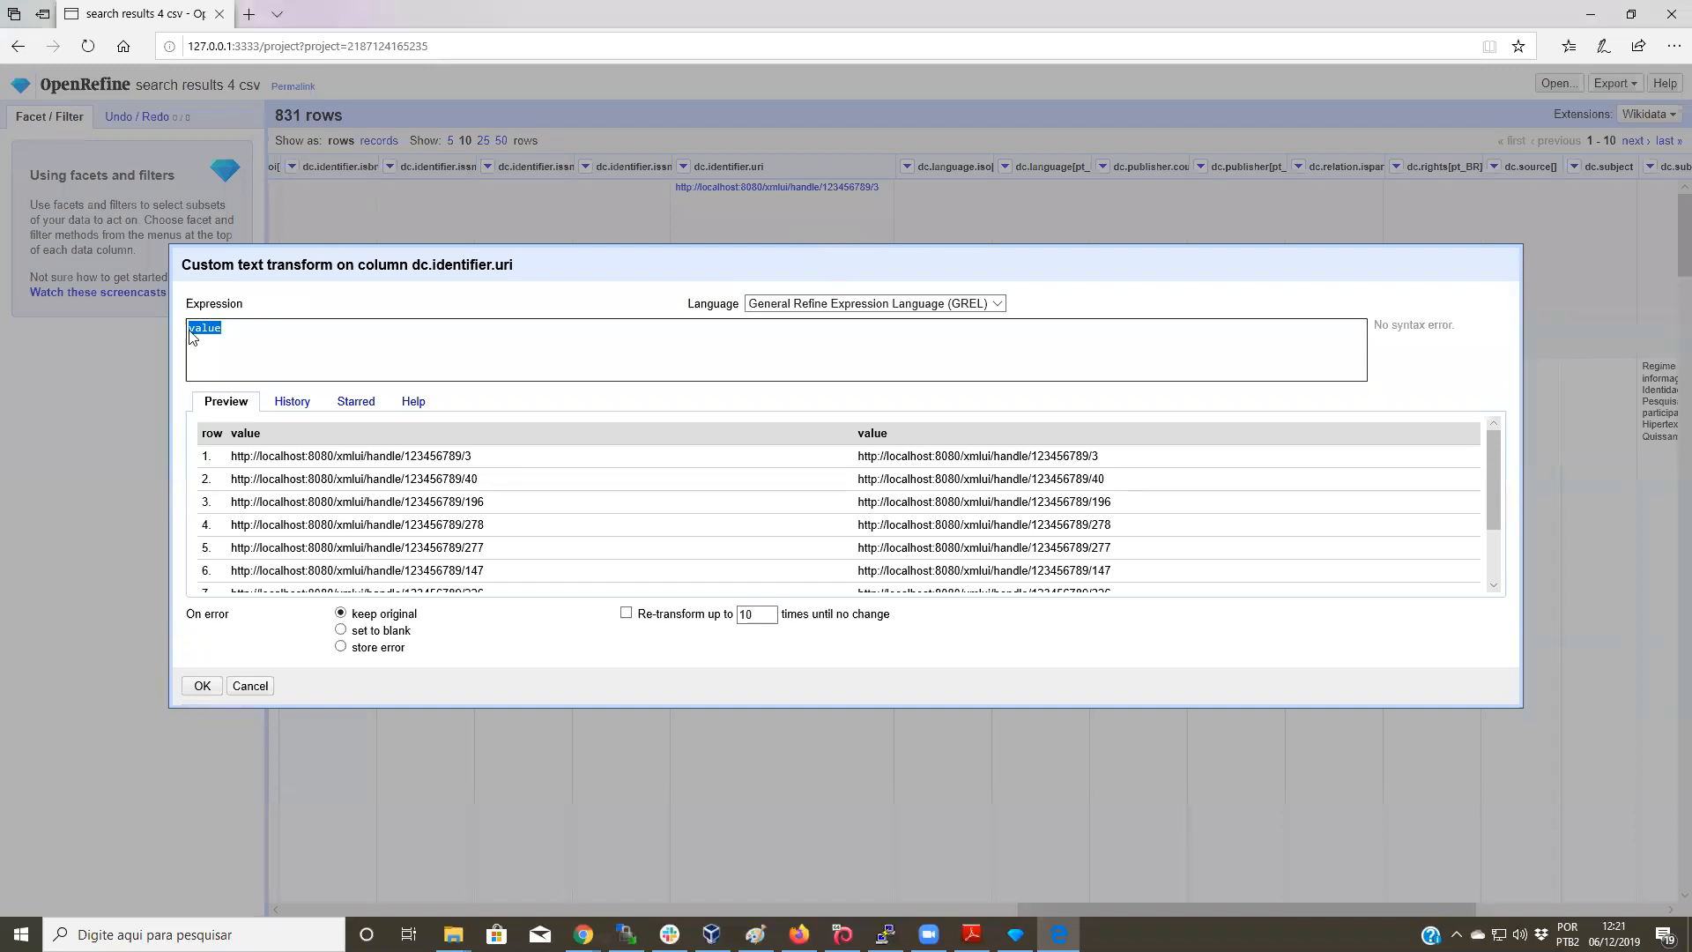
click(233, 369)
text(re)
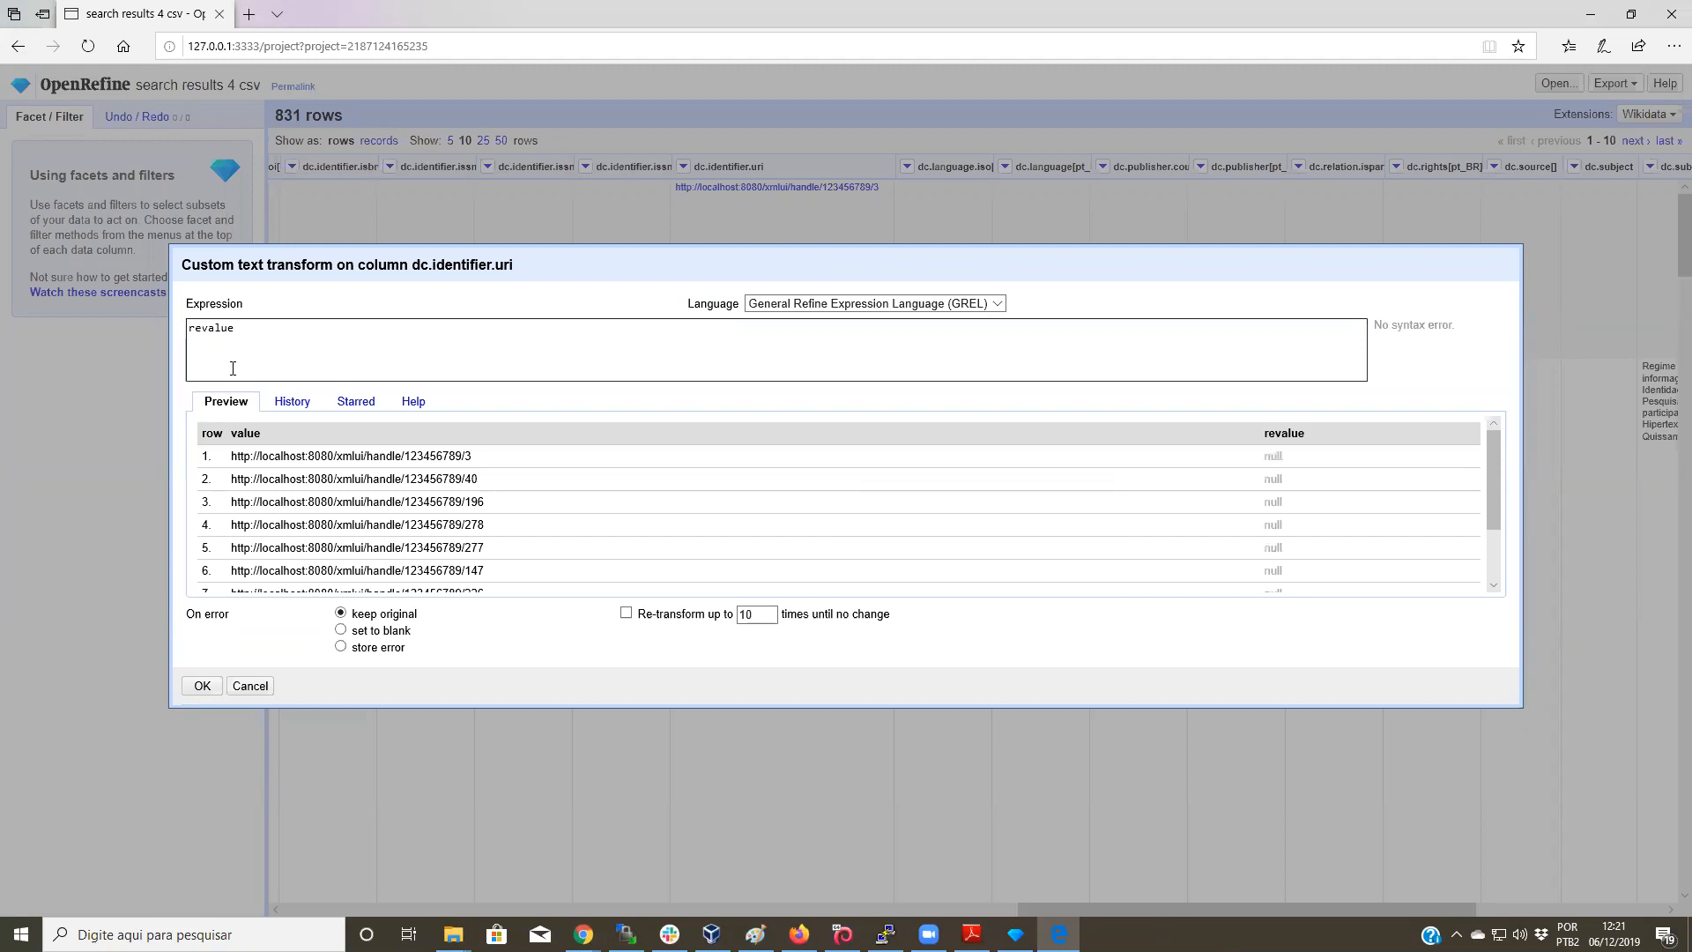
text(place)
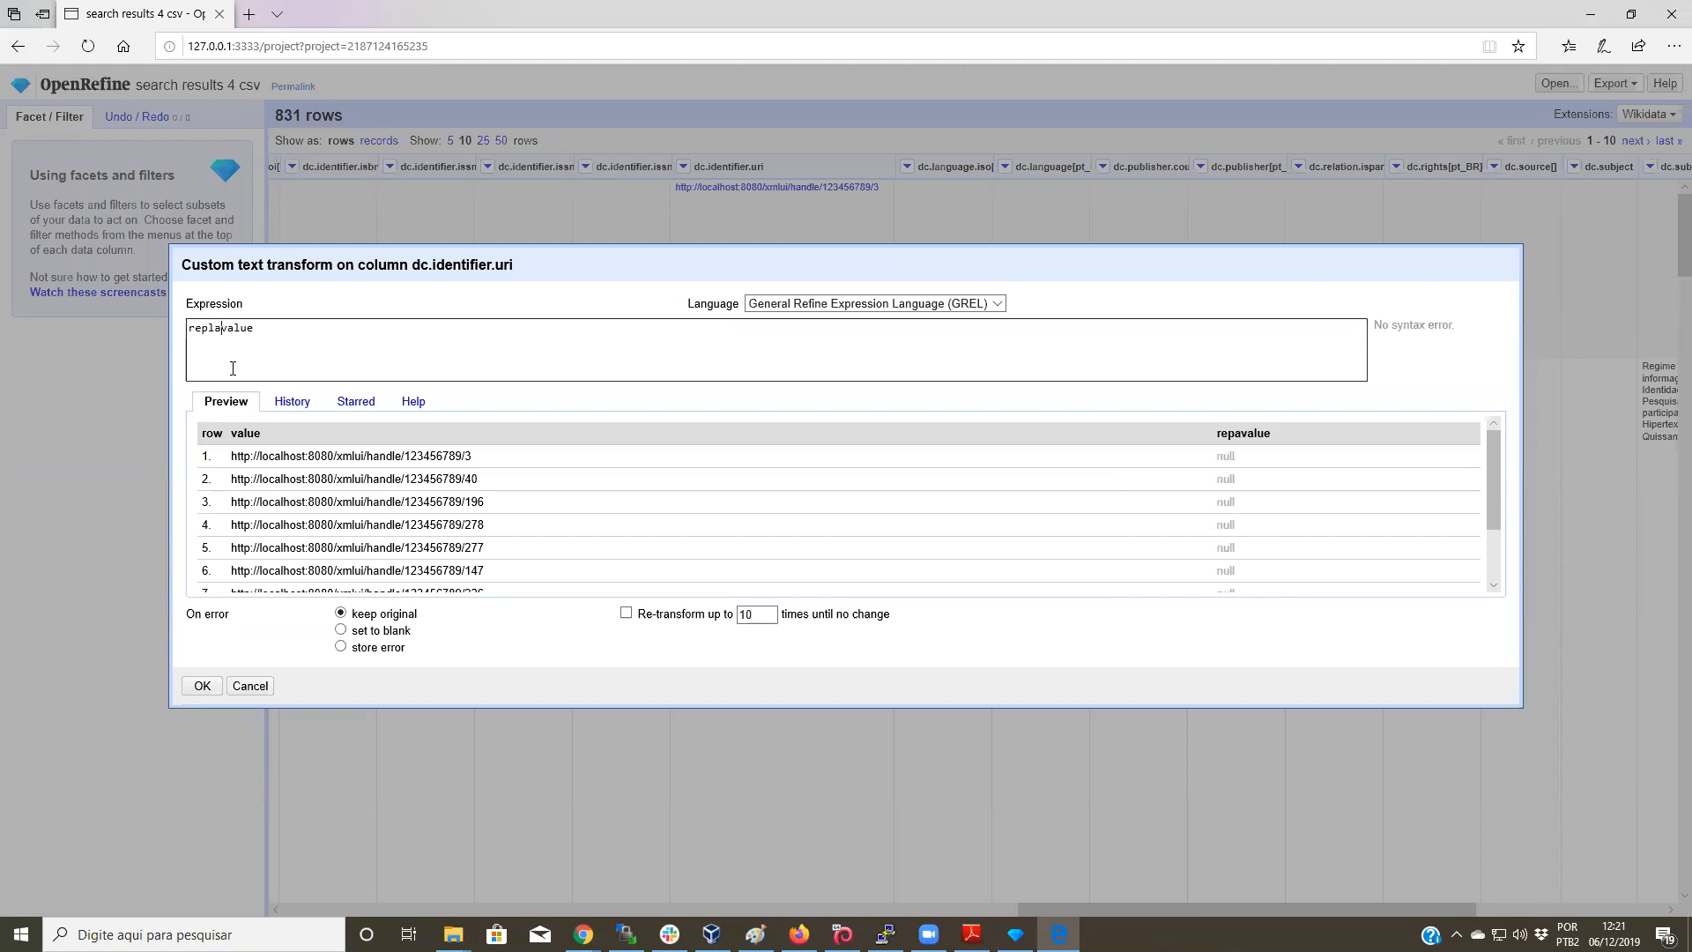
text((value)
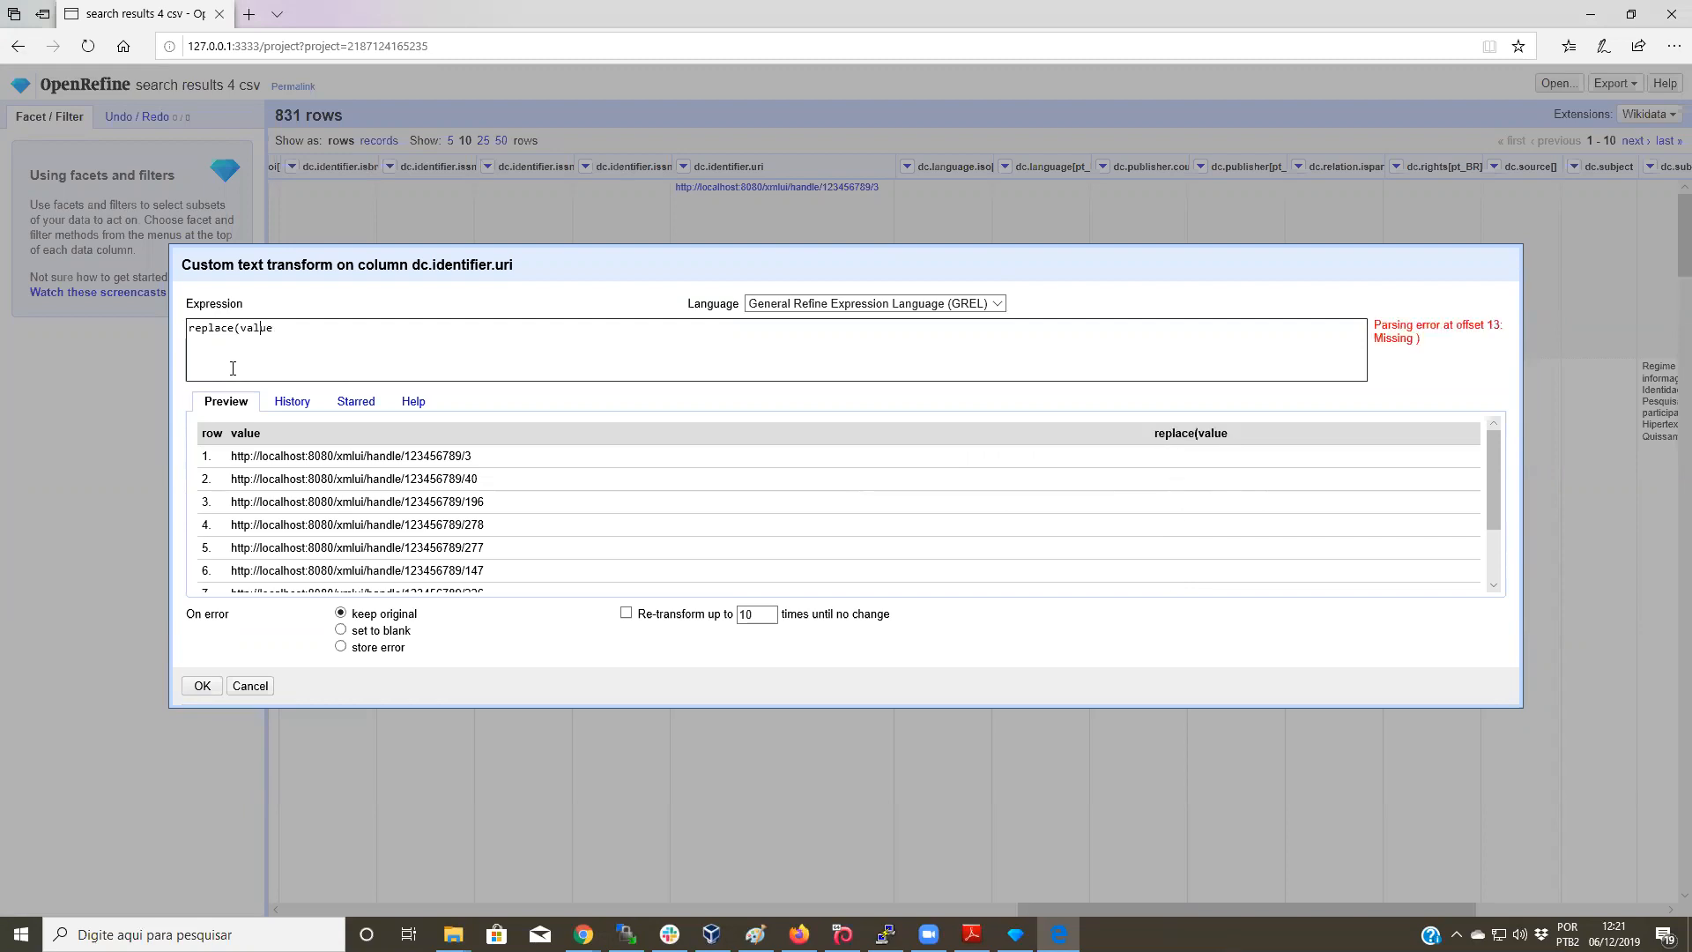
text(, ')
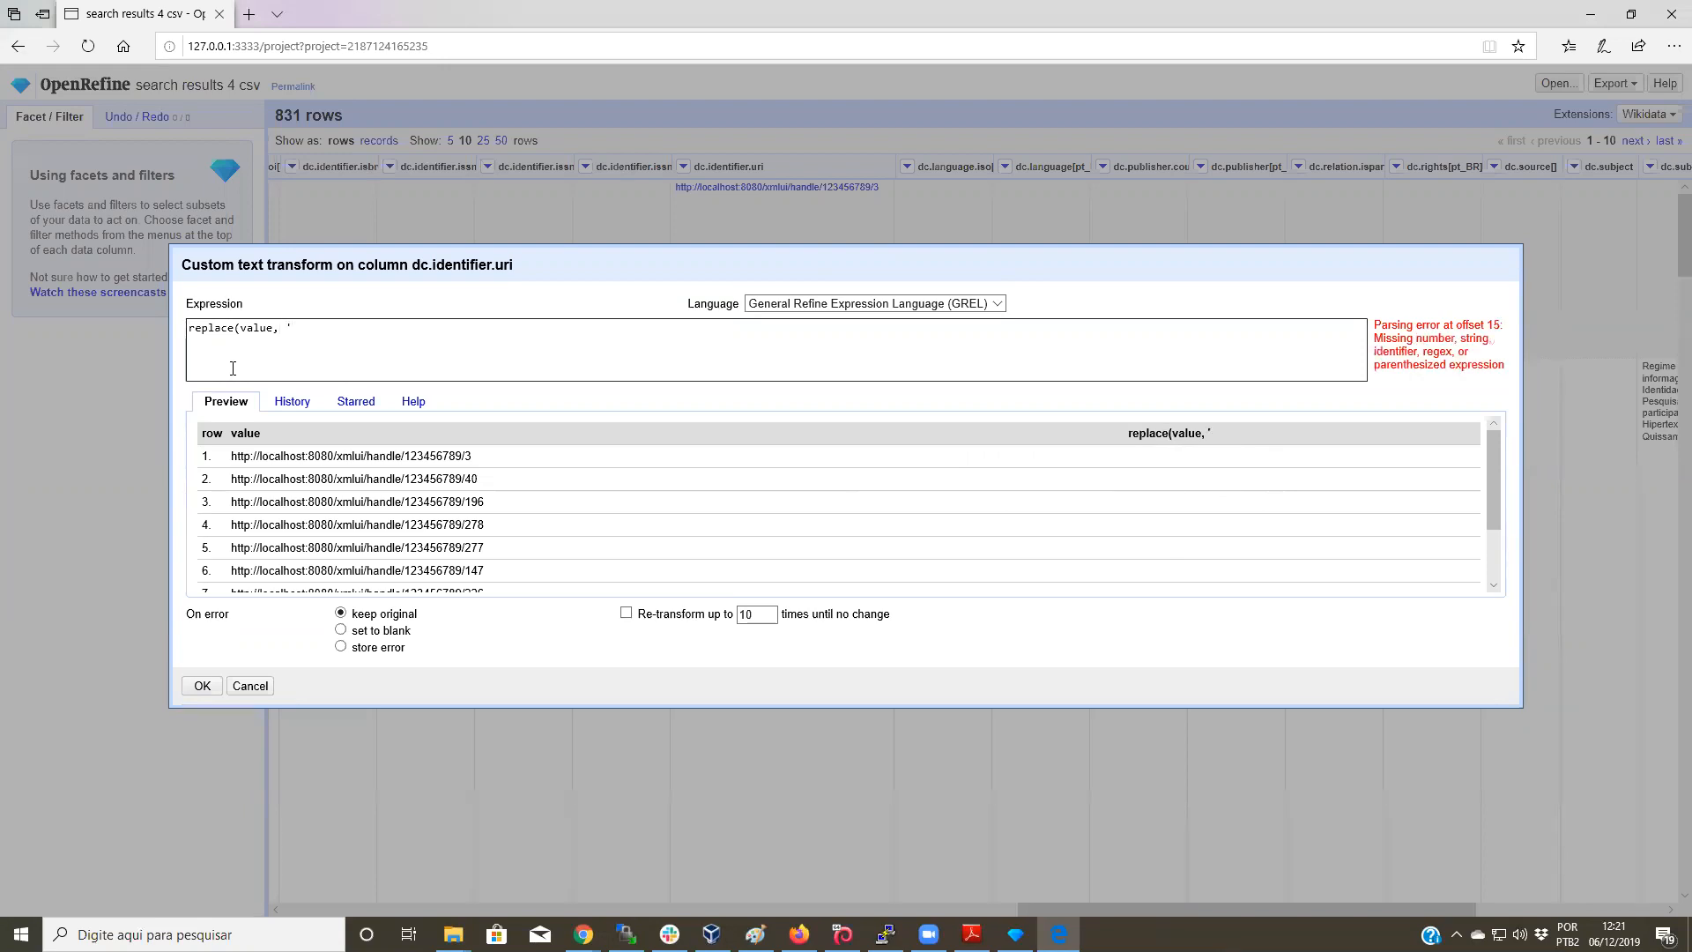
drag(231, 456, 404, 465)
key(ctrl+c)
click(233, 453)
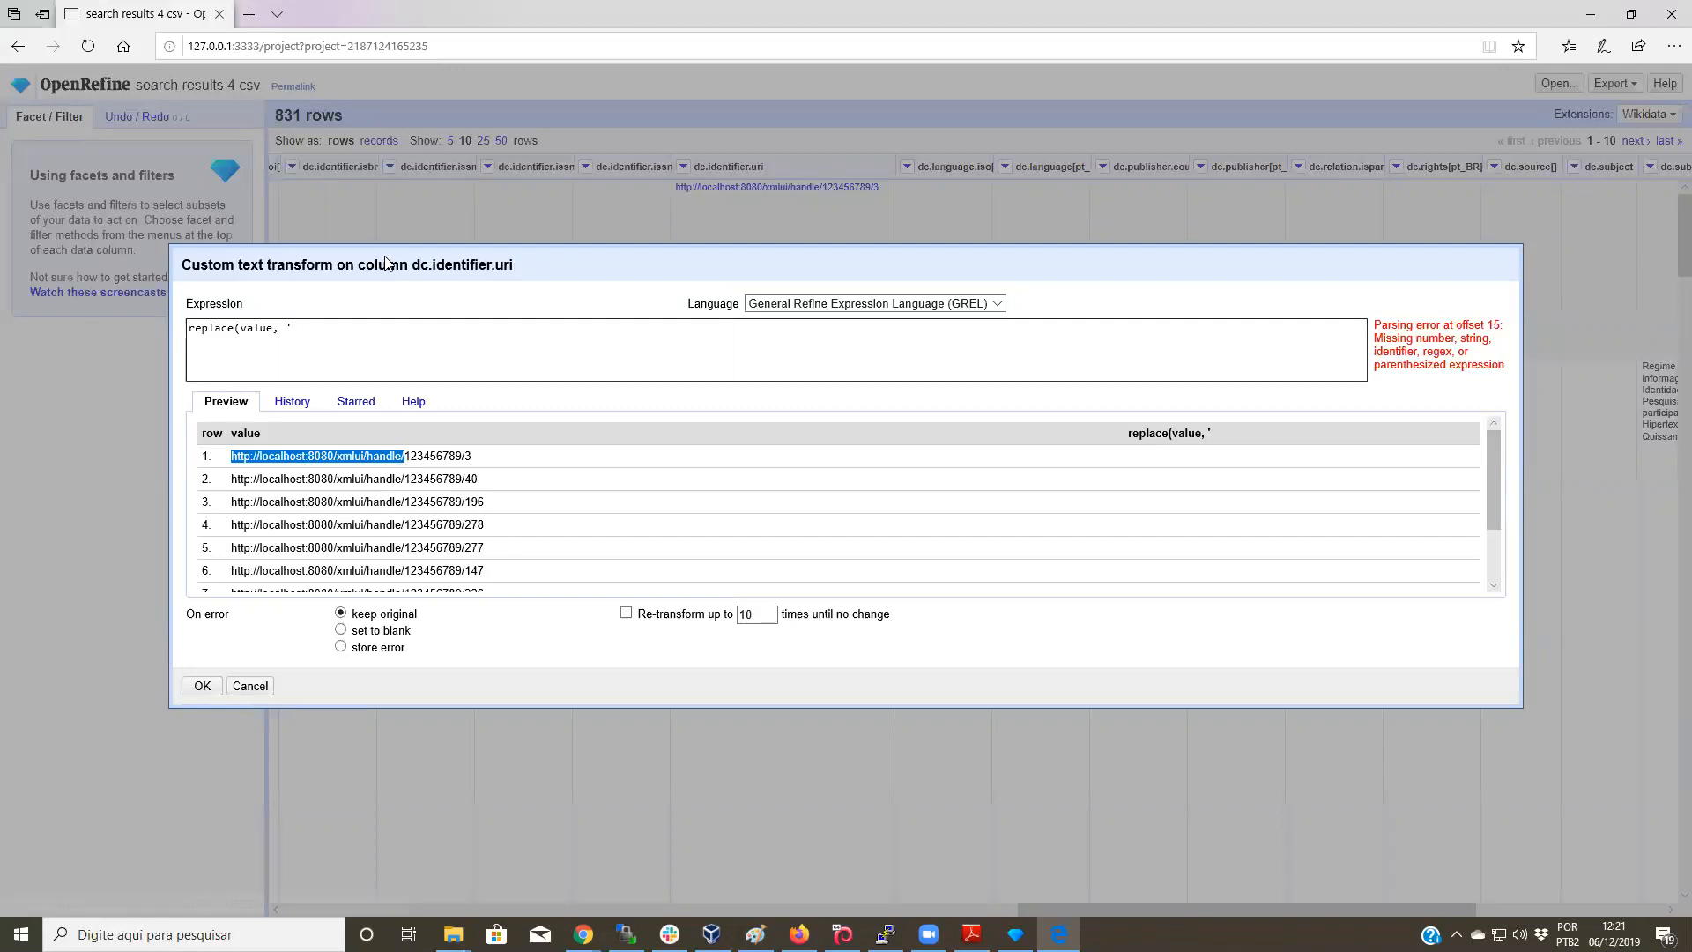
click(323, 322)
key(ctrl+v)
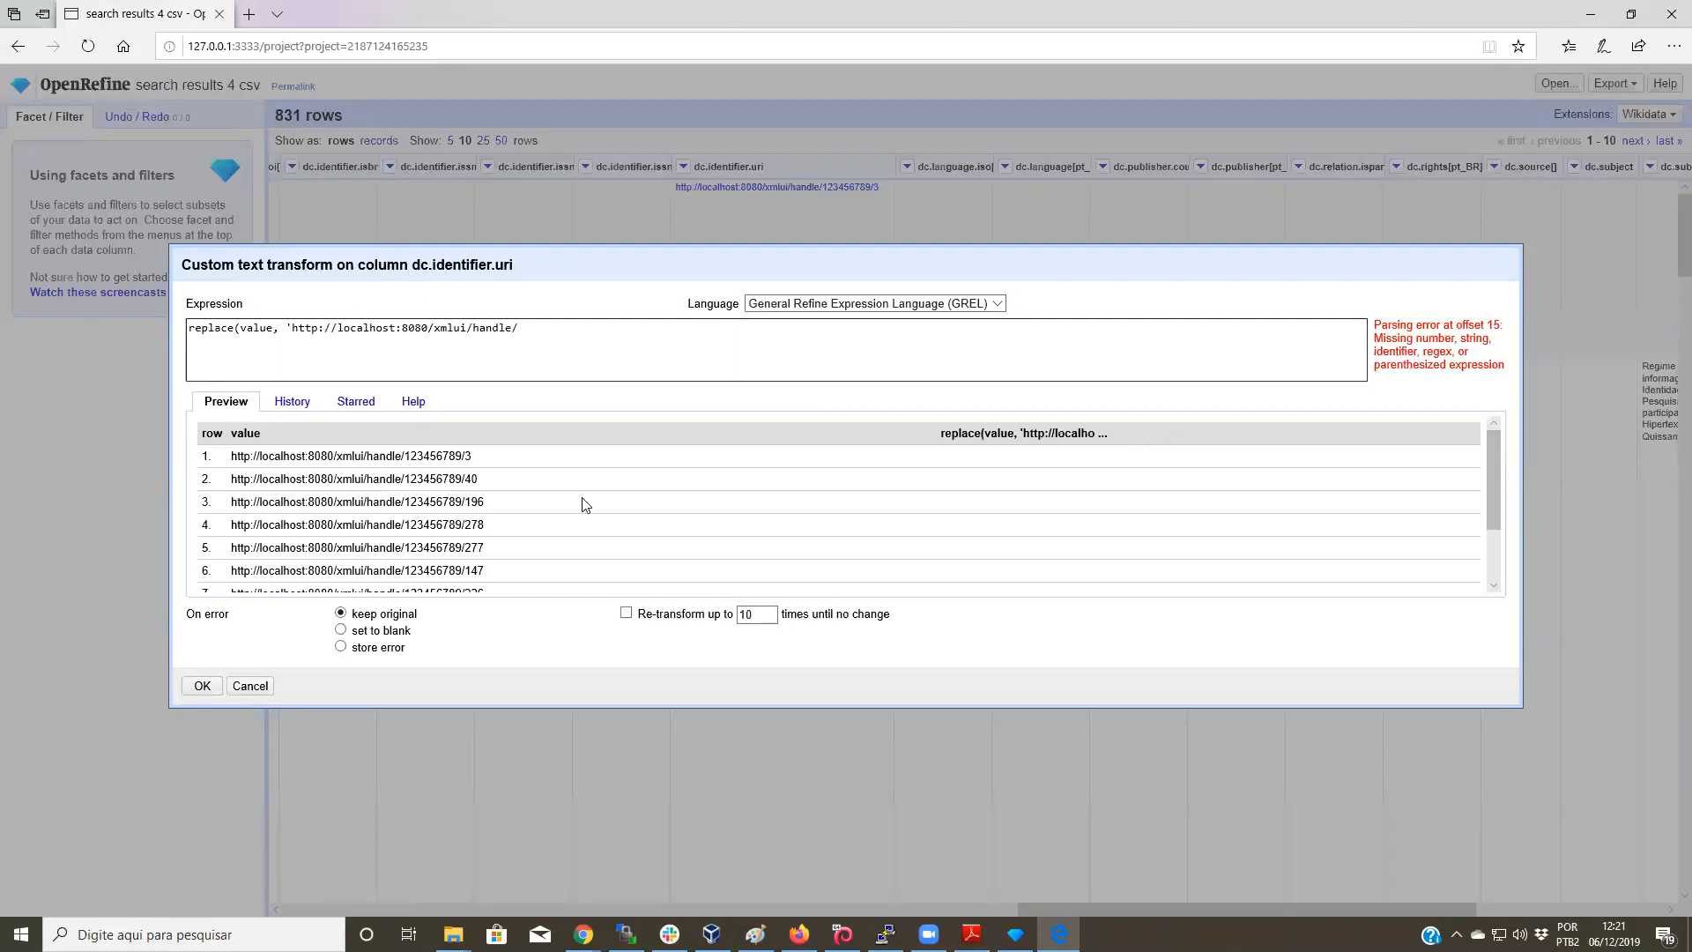
text(',)
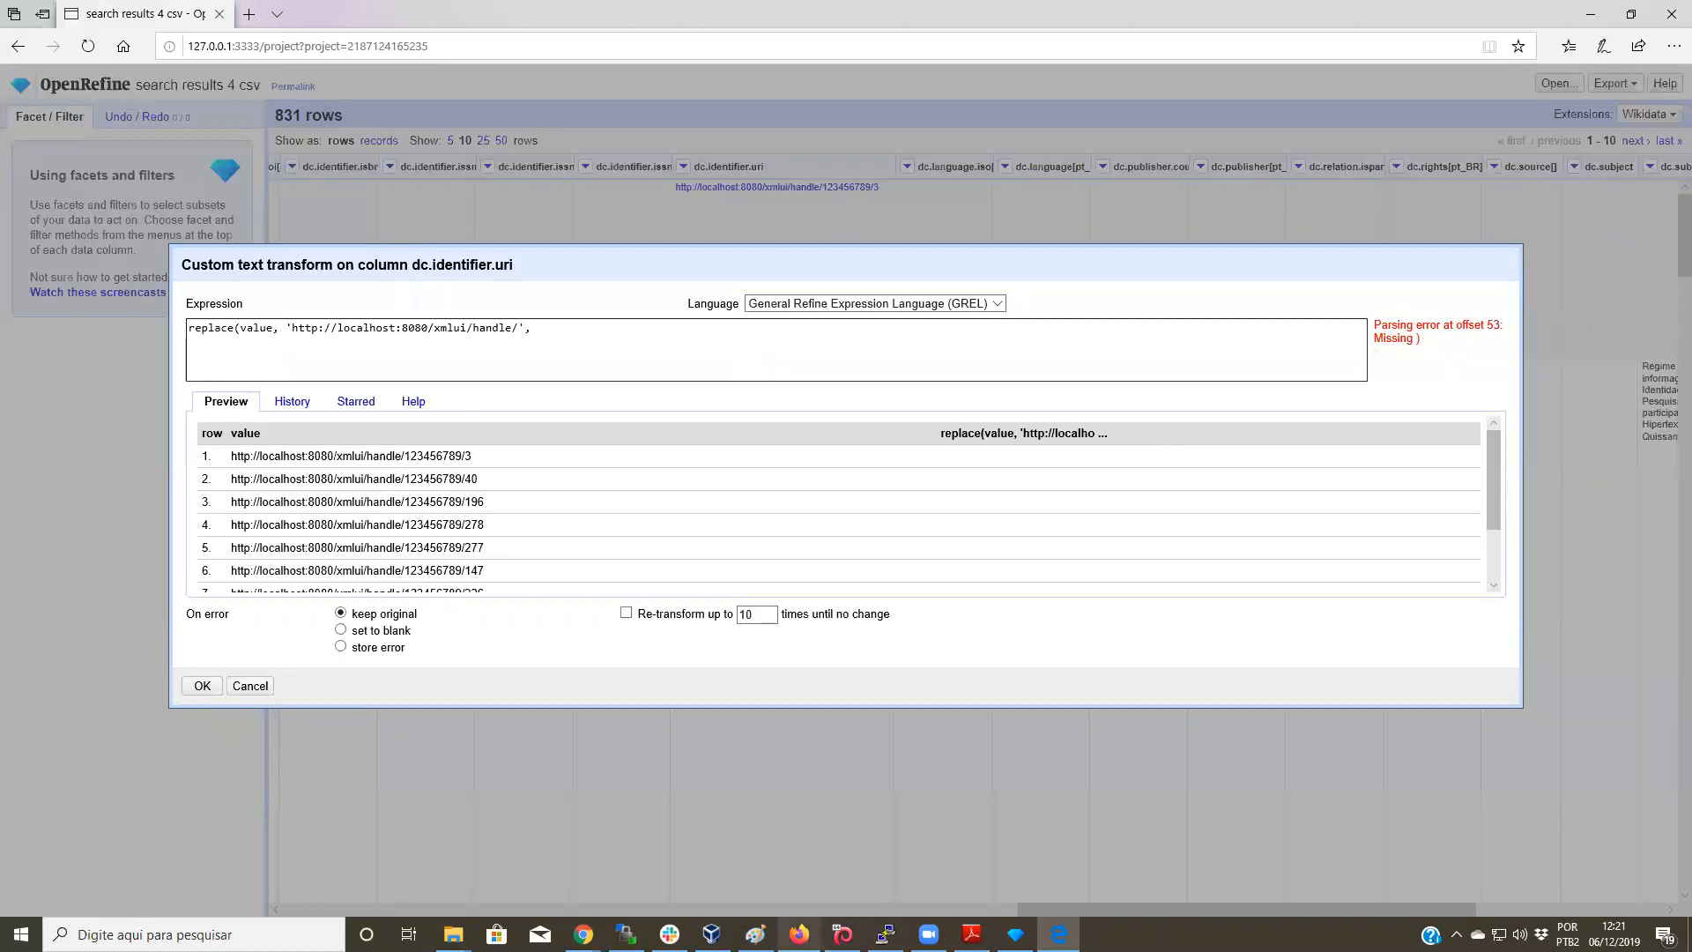
Step: Copy the DSpace server address 192.168.56.101:8080/dspace6 from Firefox's address bar
click(798, 934)
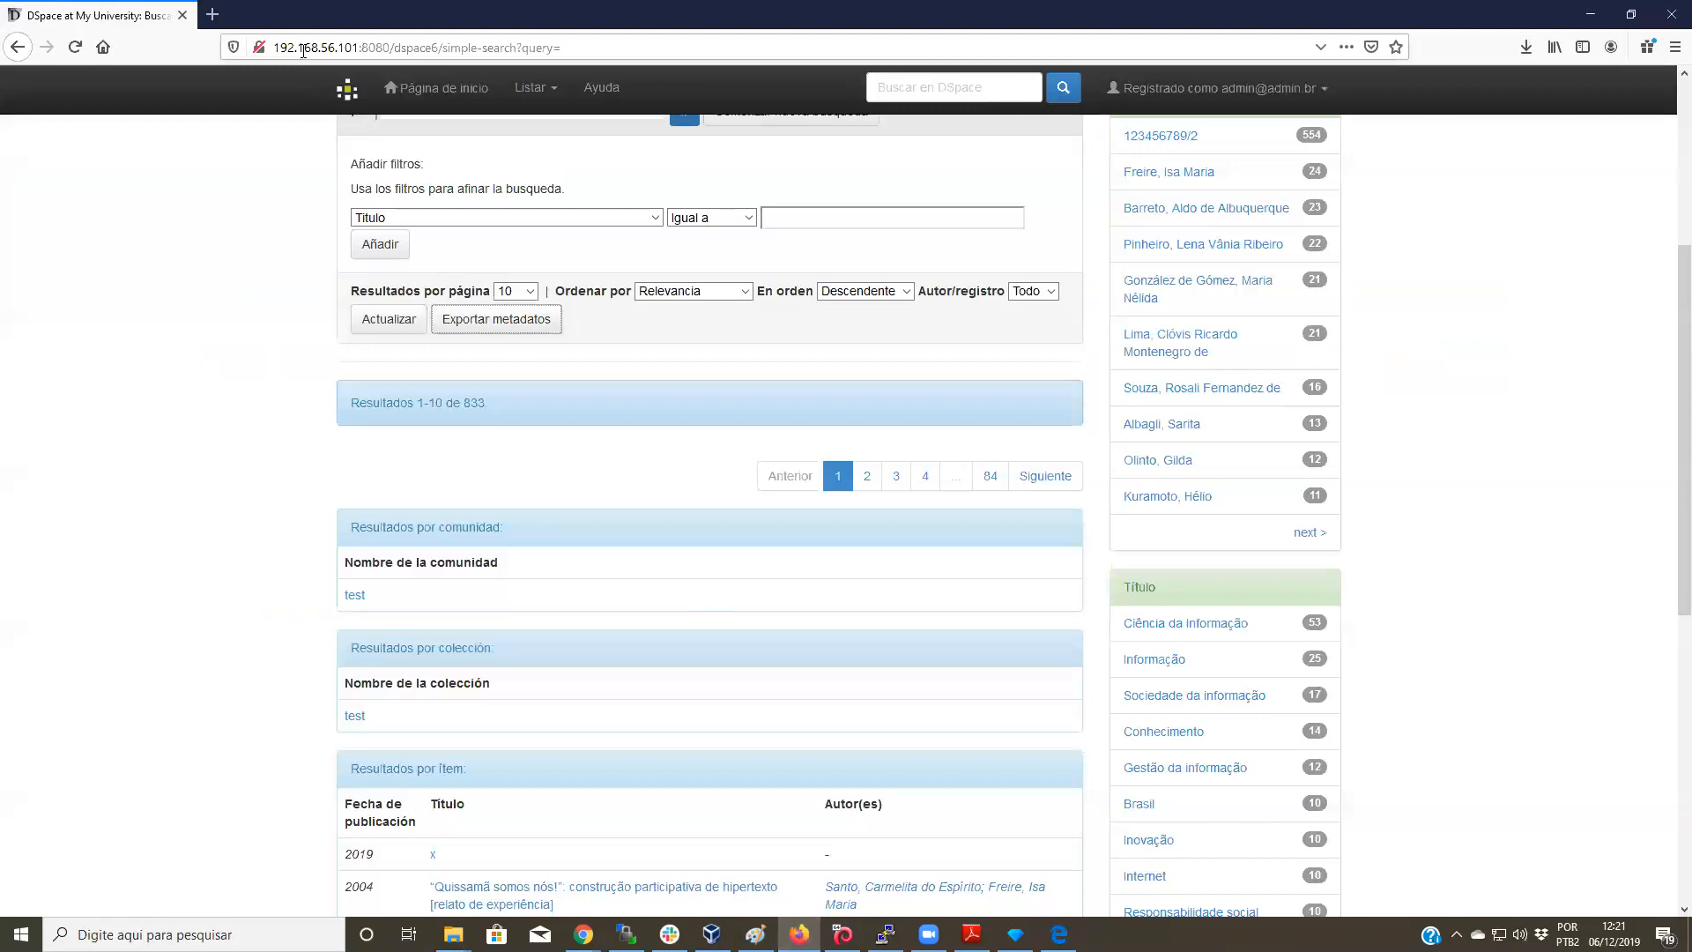
drag(275, 46, 390, 55)
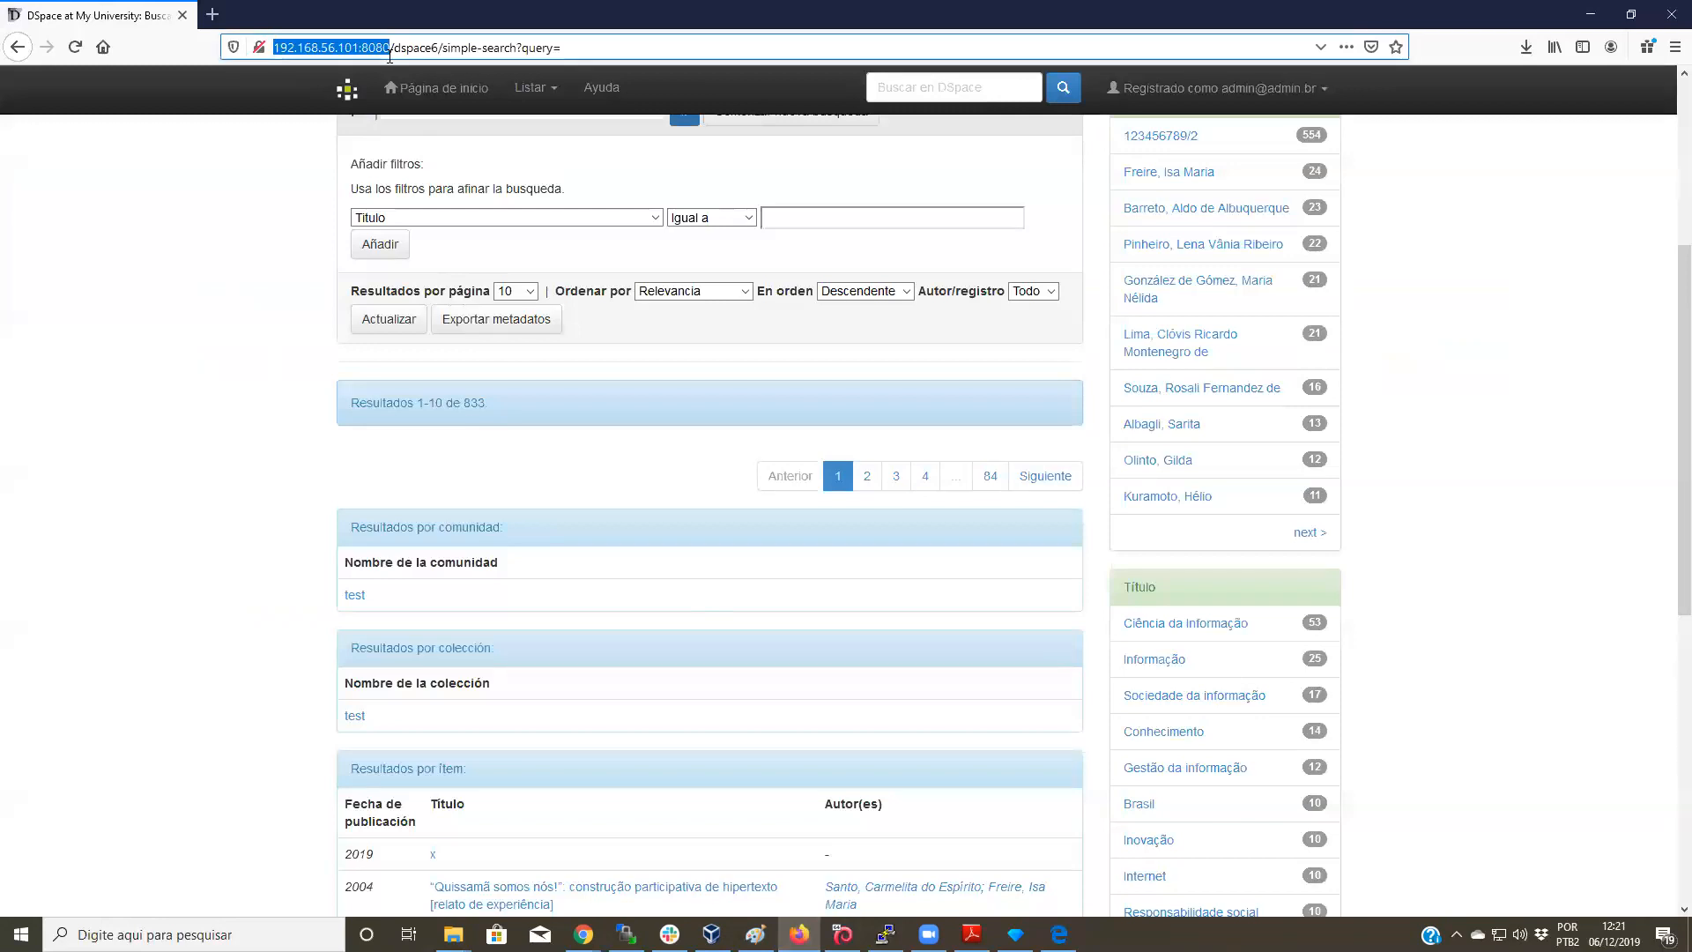
drag(389, 55, 438, 44)
key(ctrl+c)
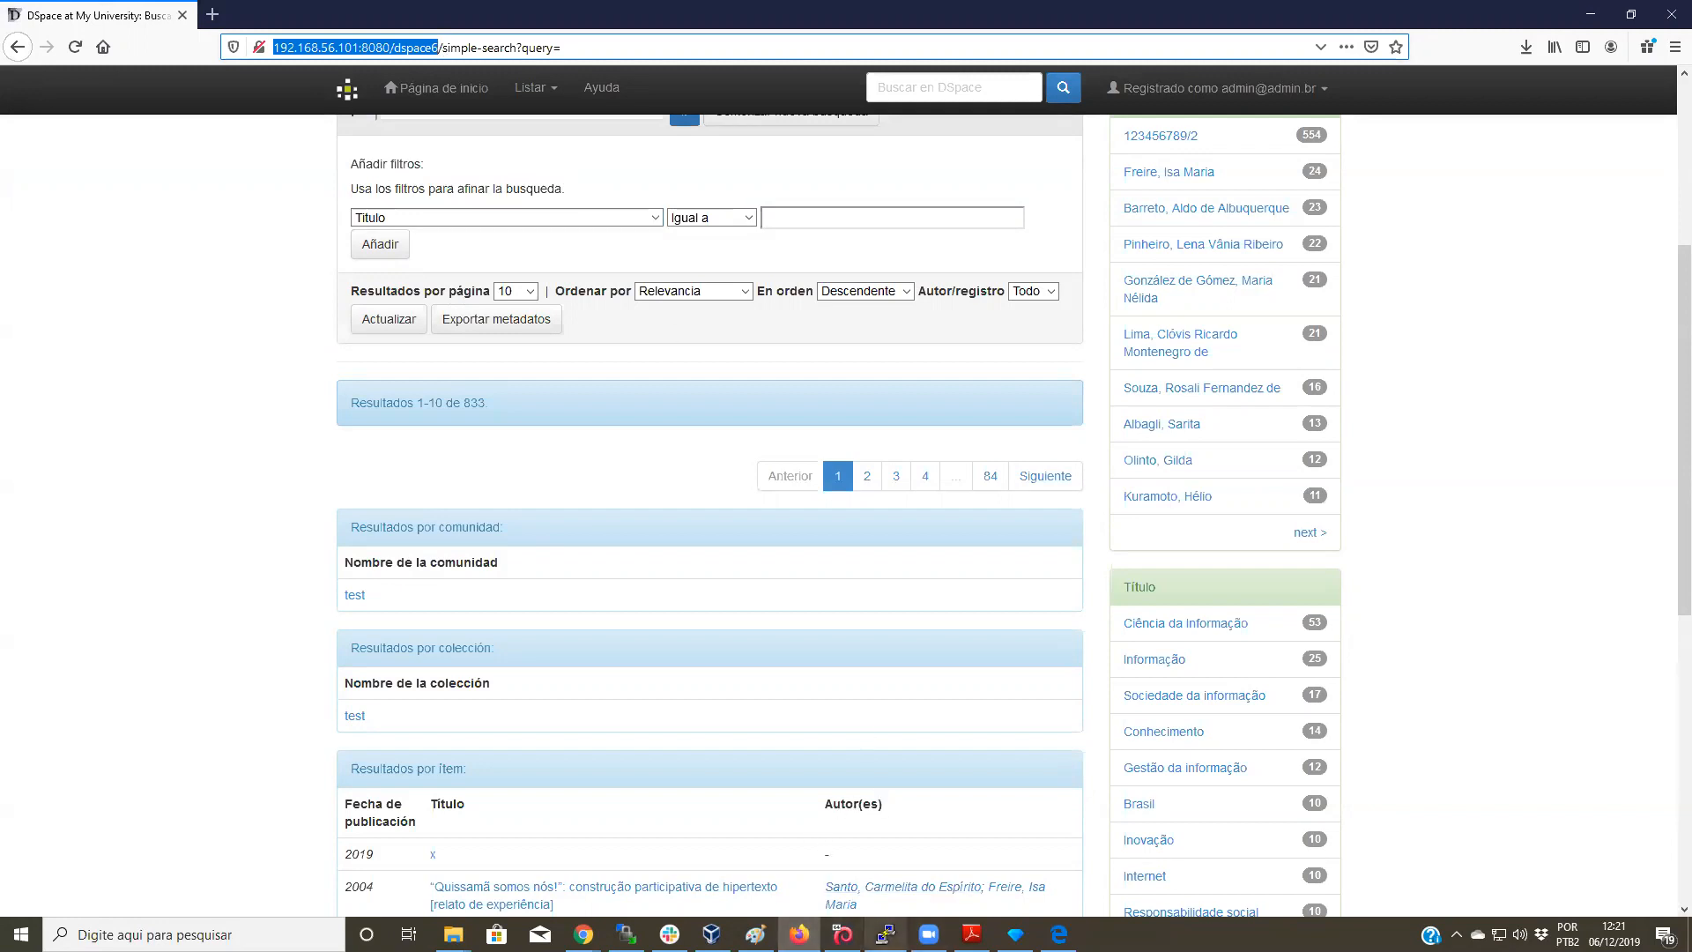
mouse_move(799, 934)
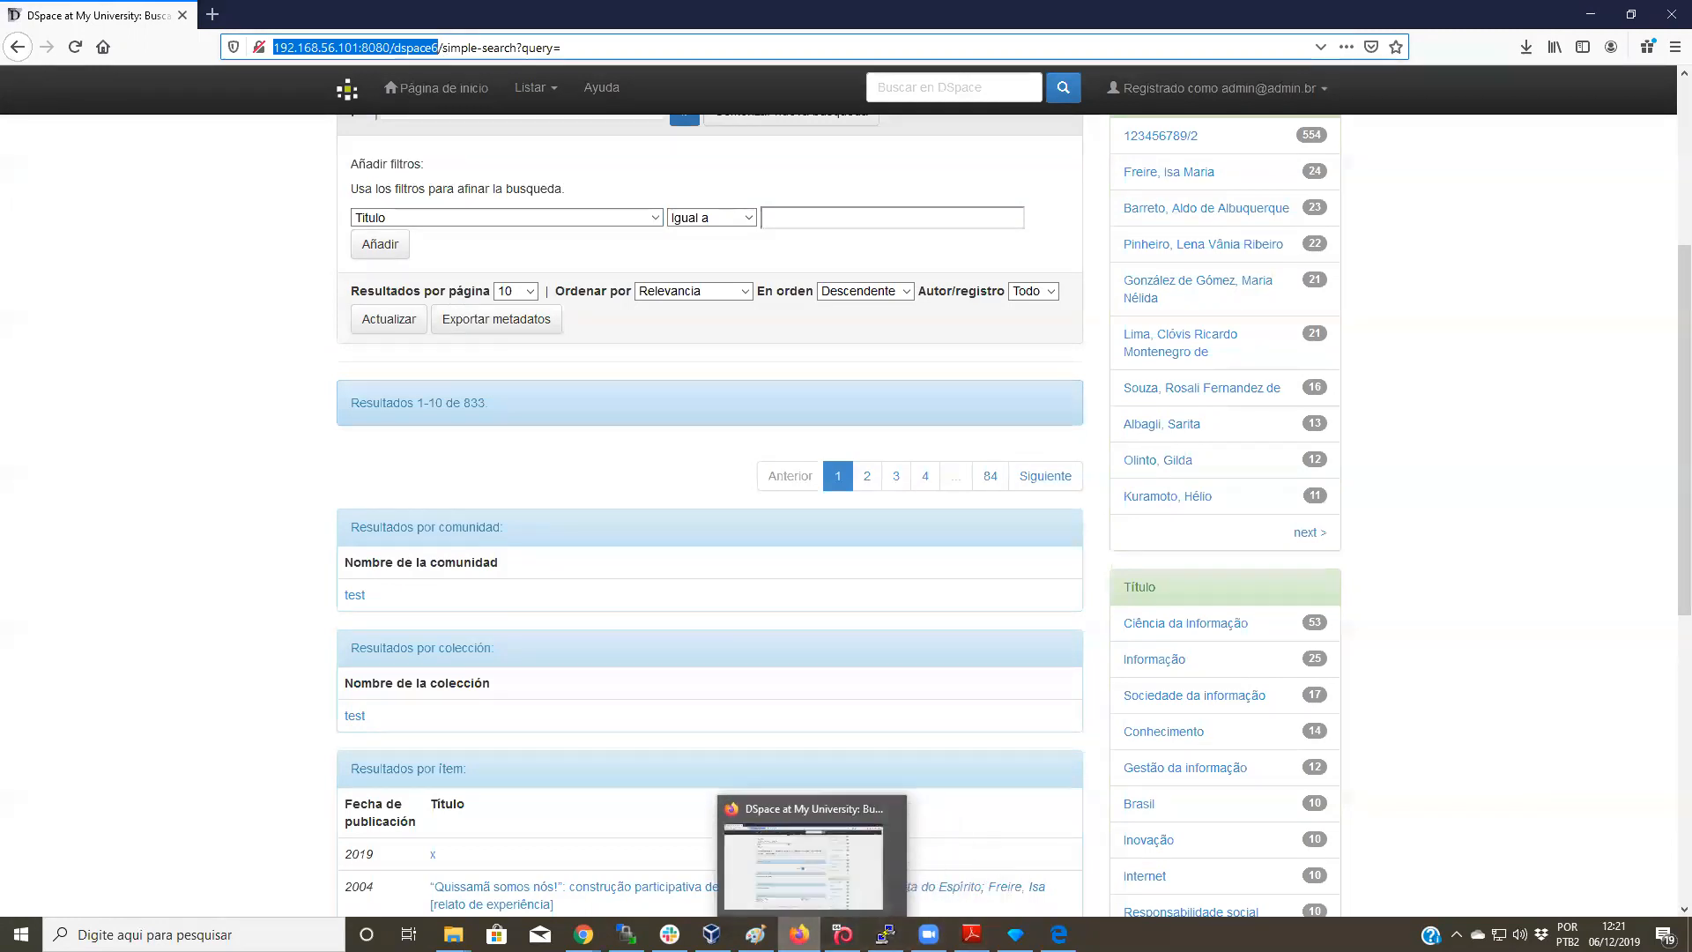
click(904, 801)
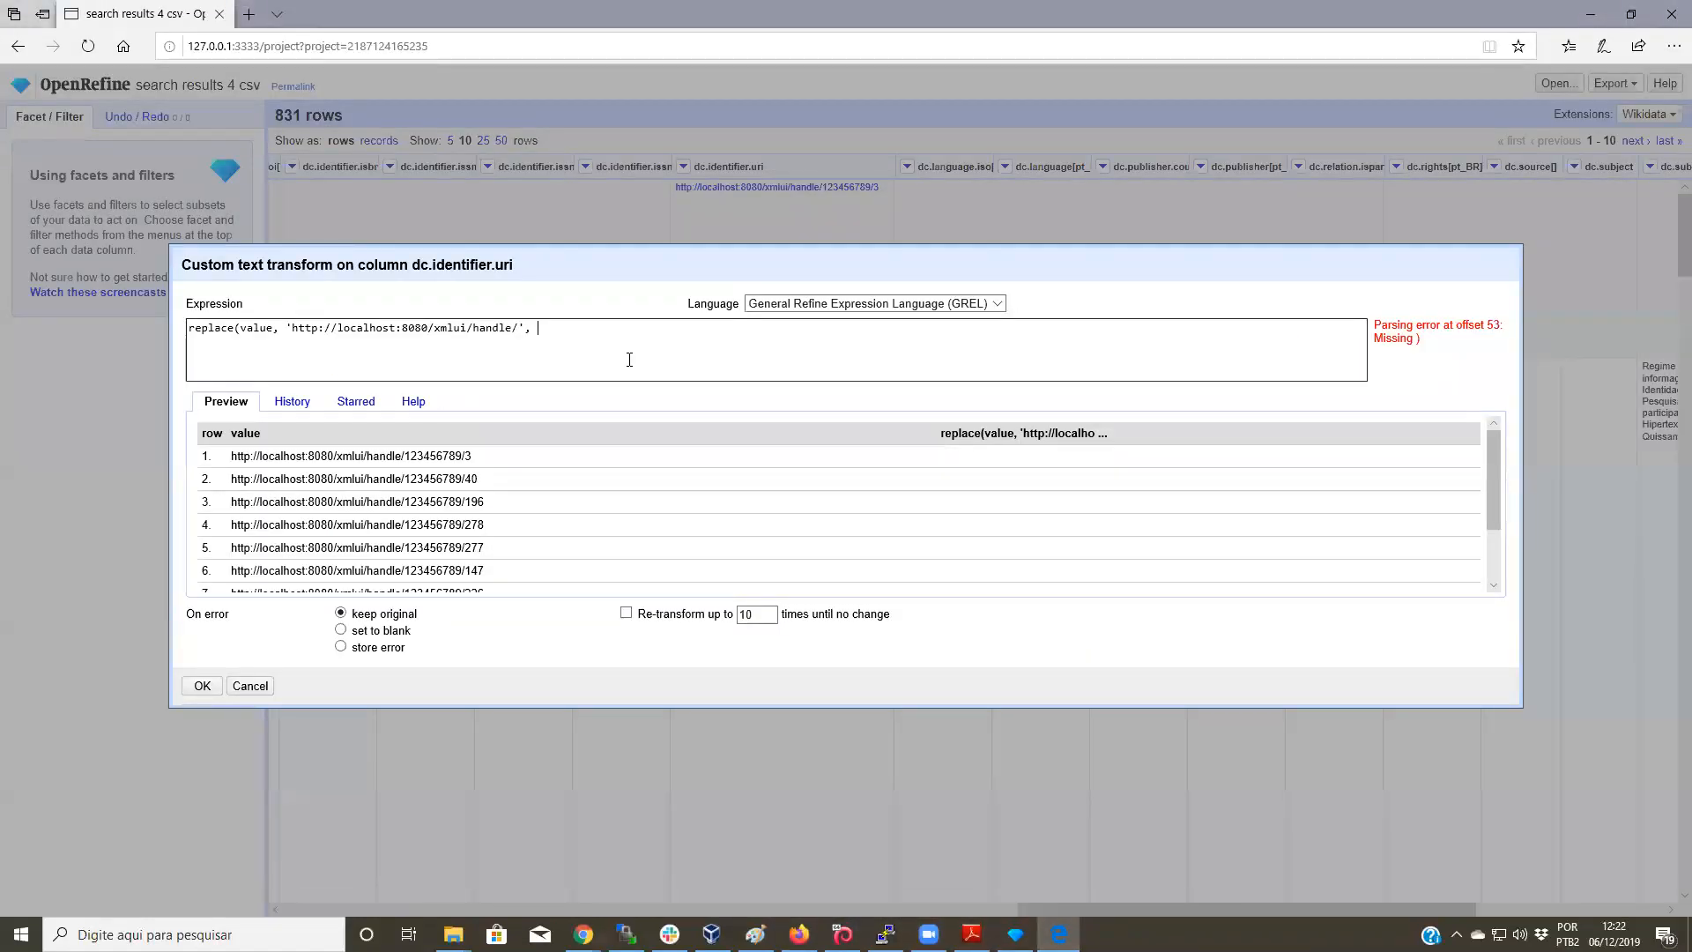
text(')
key(ctrl+v)
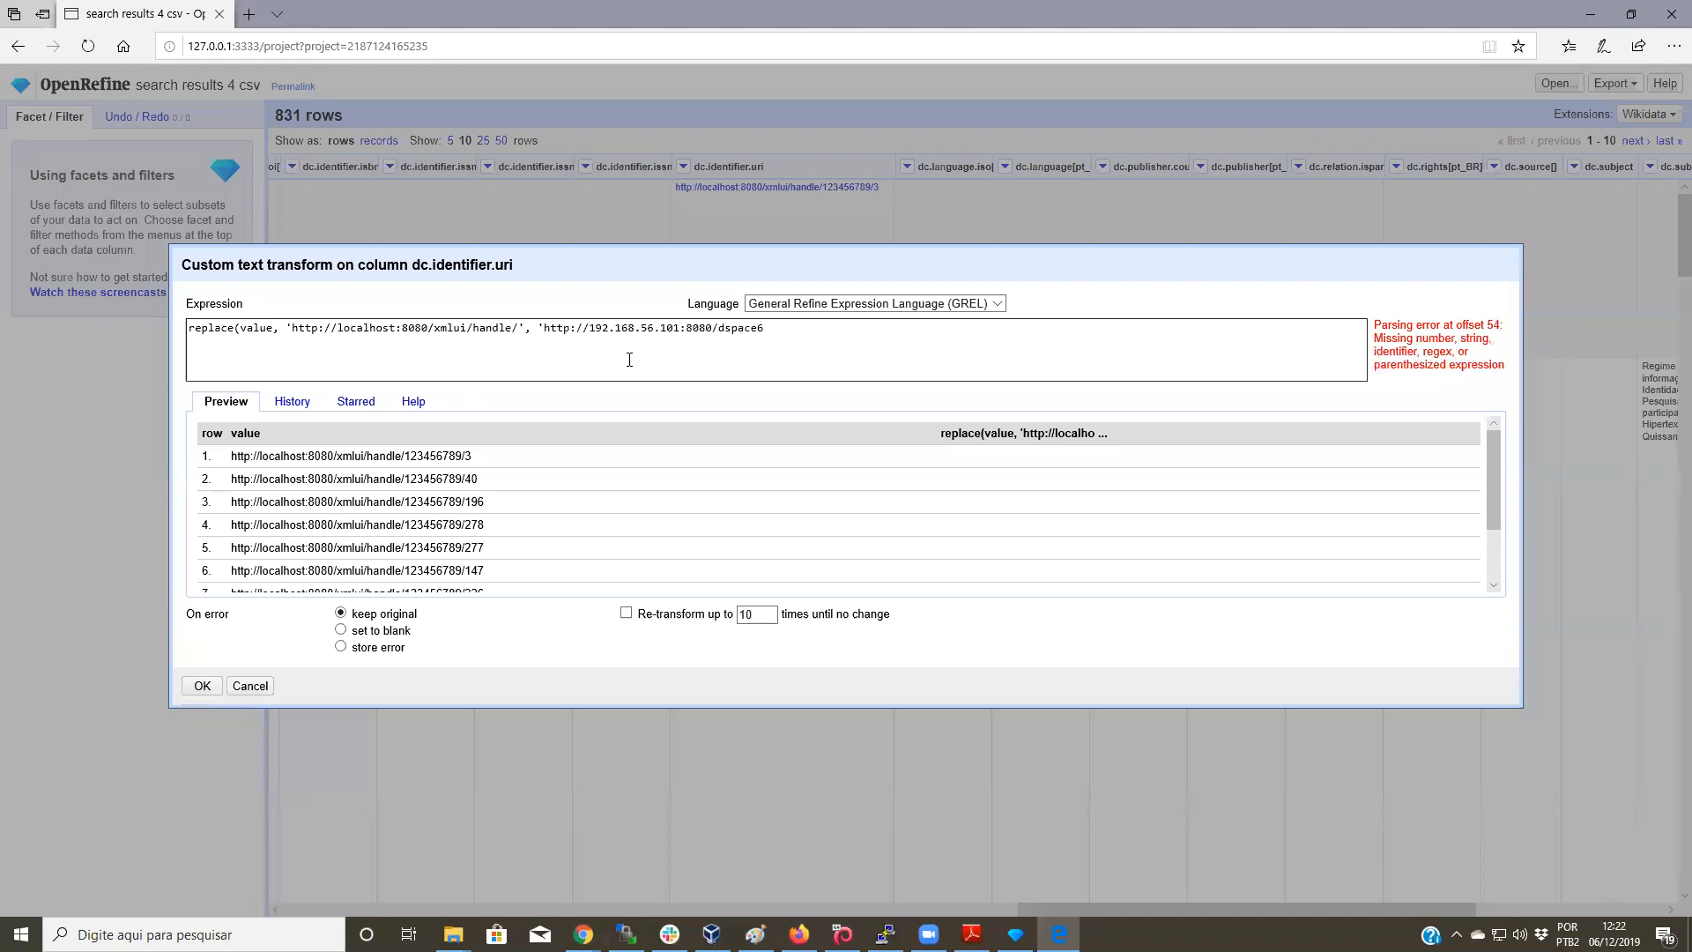
text(')
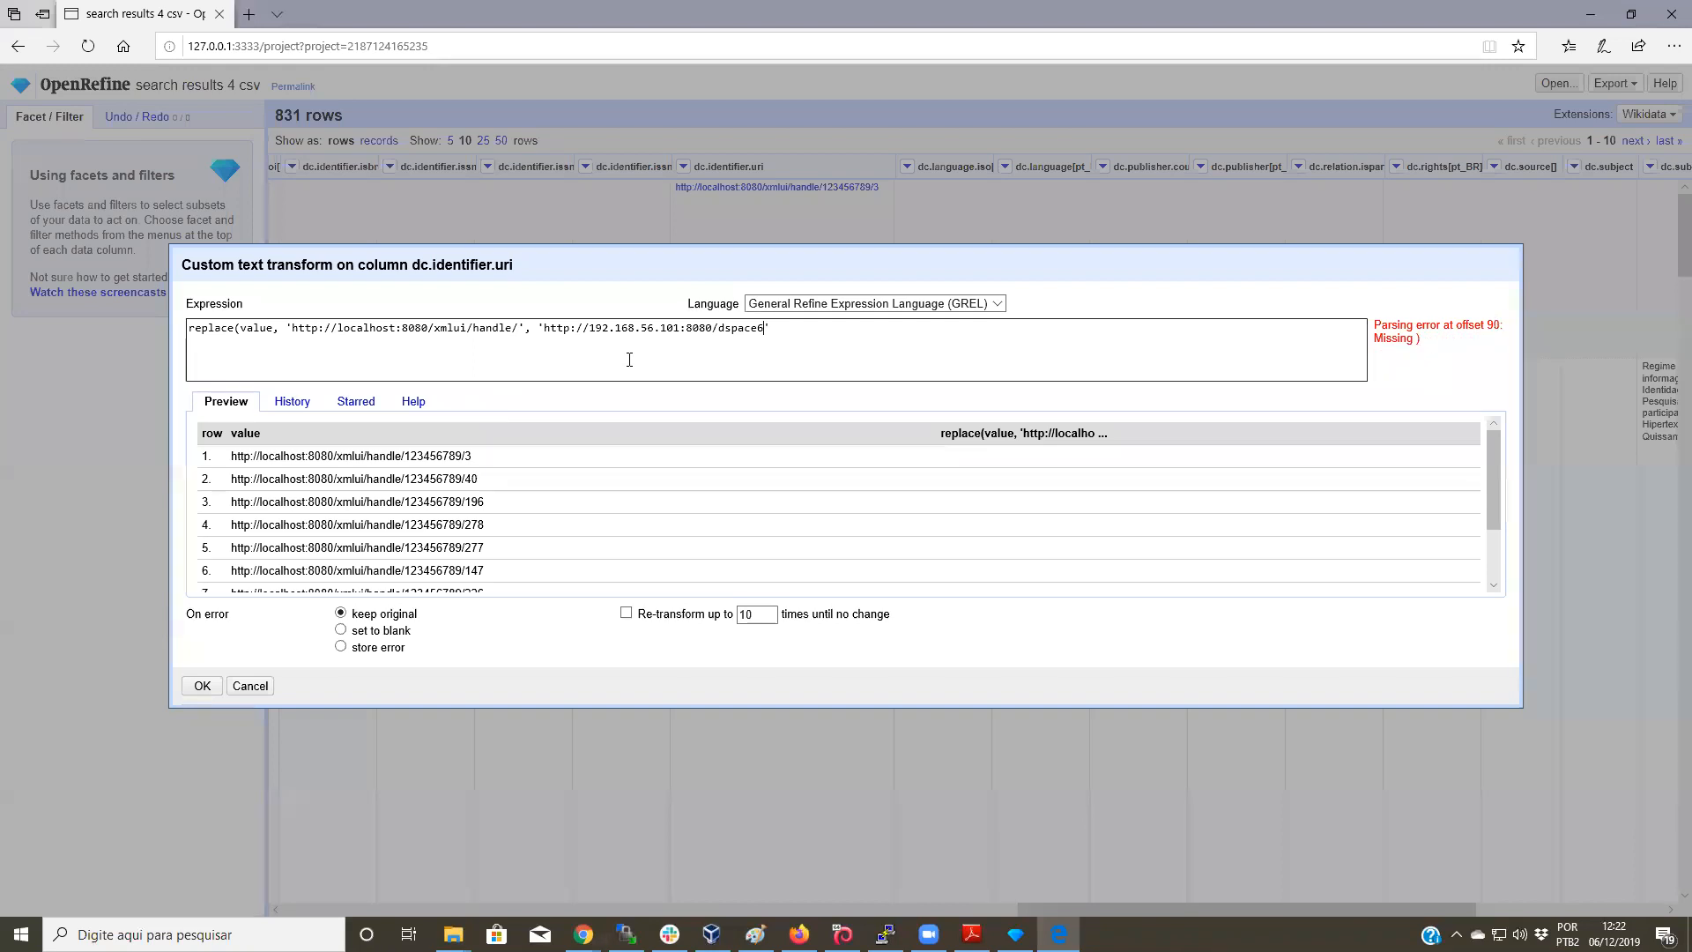
text(/handle'))
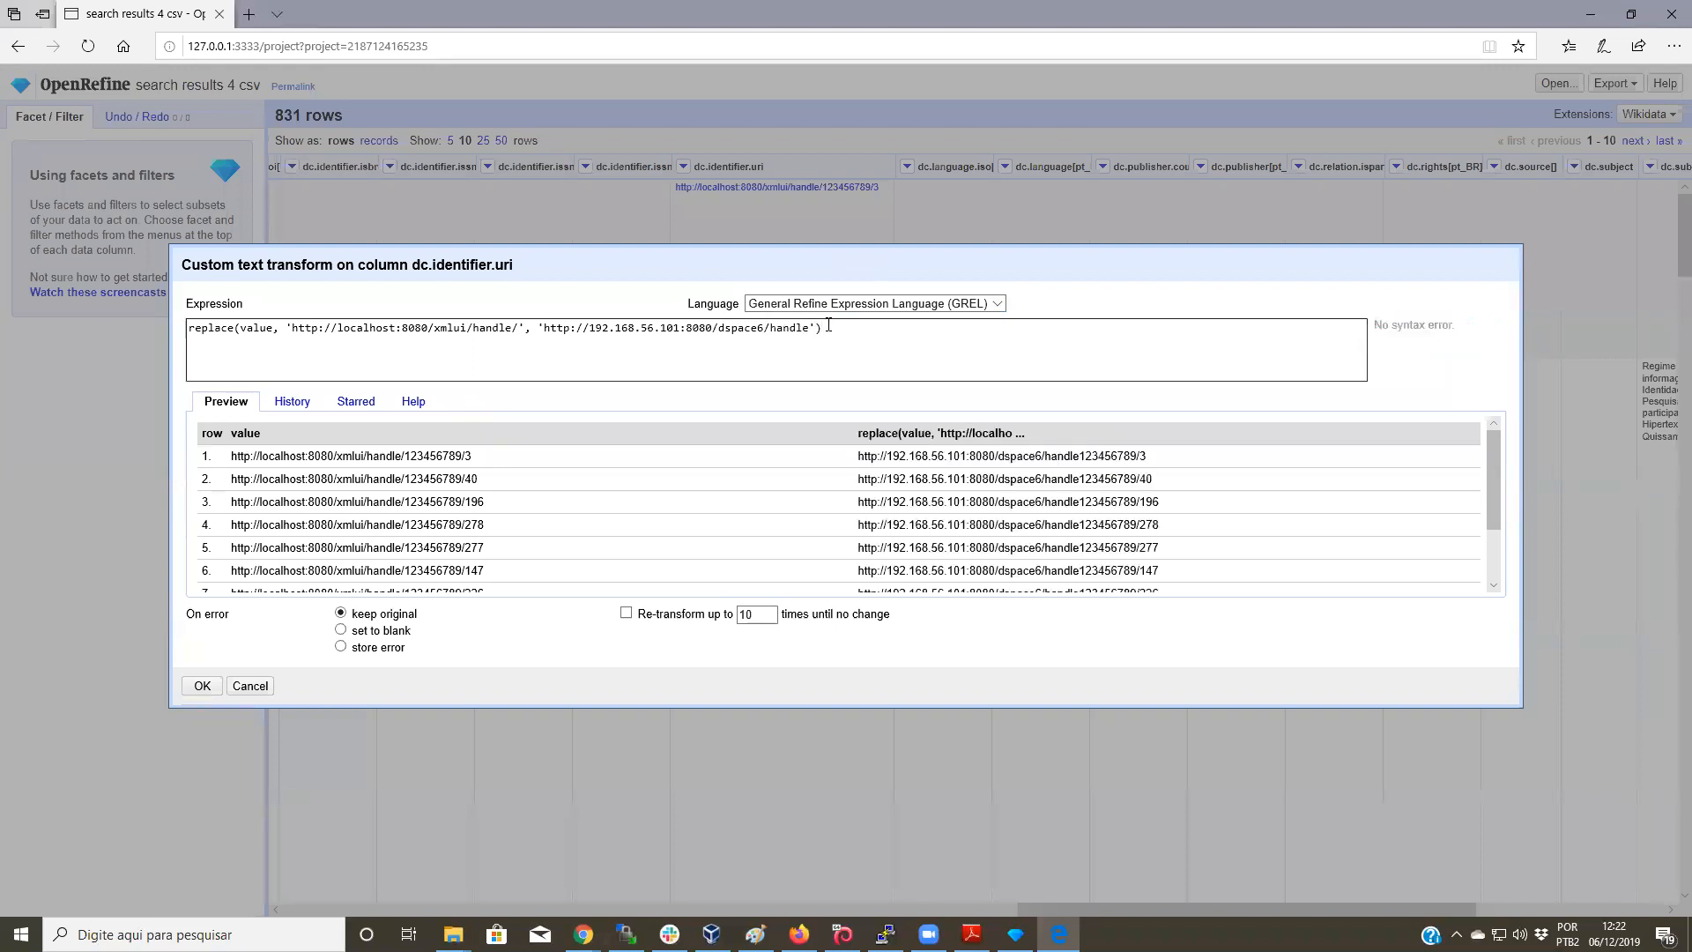
click(810, 327)
text(/)
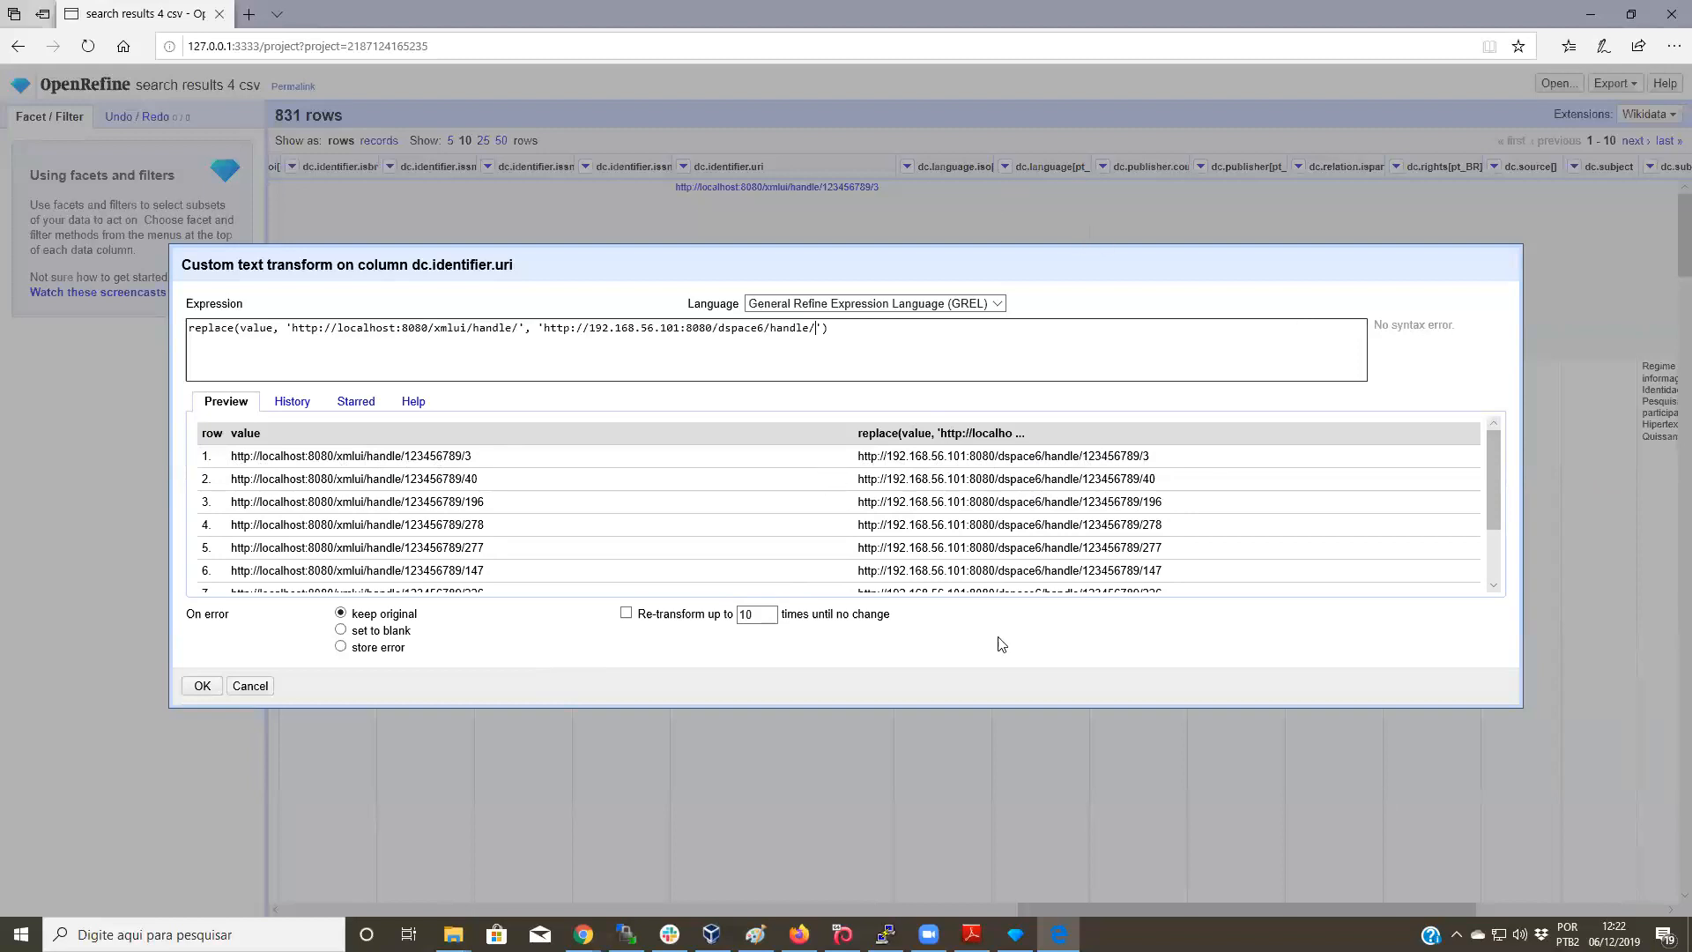
Step: Check row 1's preview, apply the replacement to all 831 cells, and open row 2's new link
triple_click(1120, 458)
click(1131, 477)
click(202, 686)
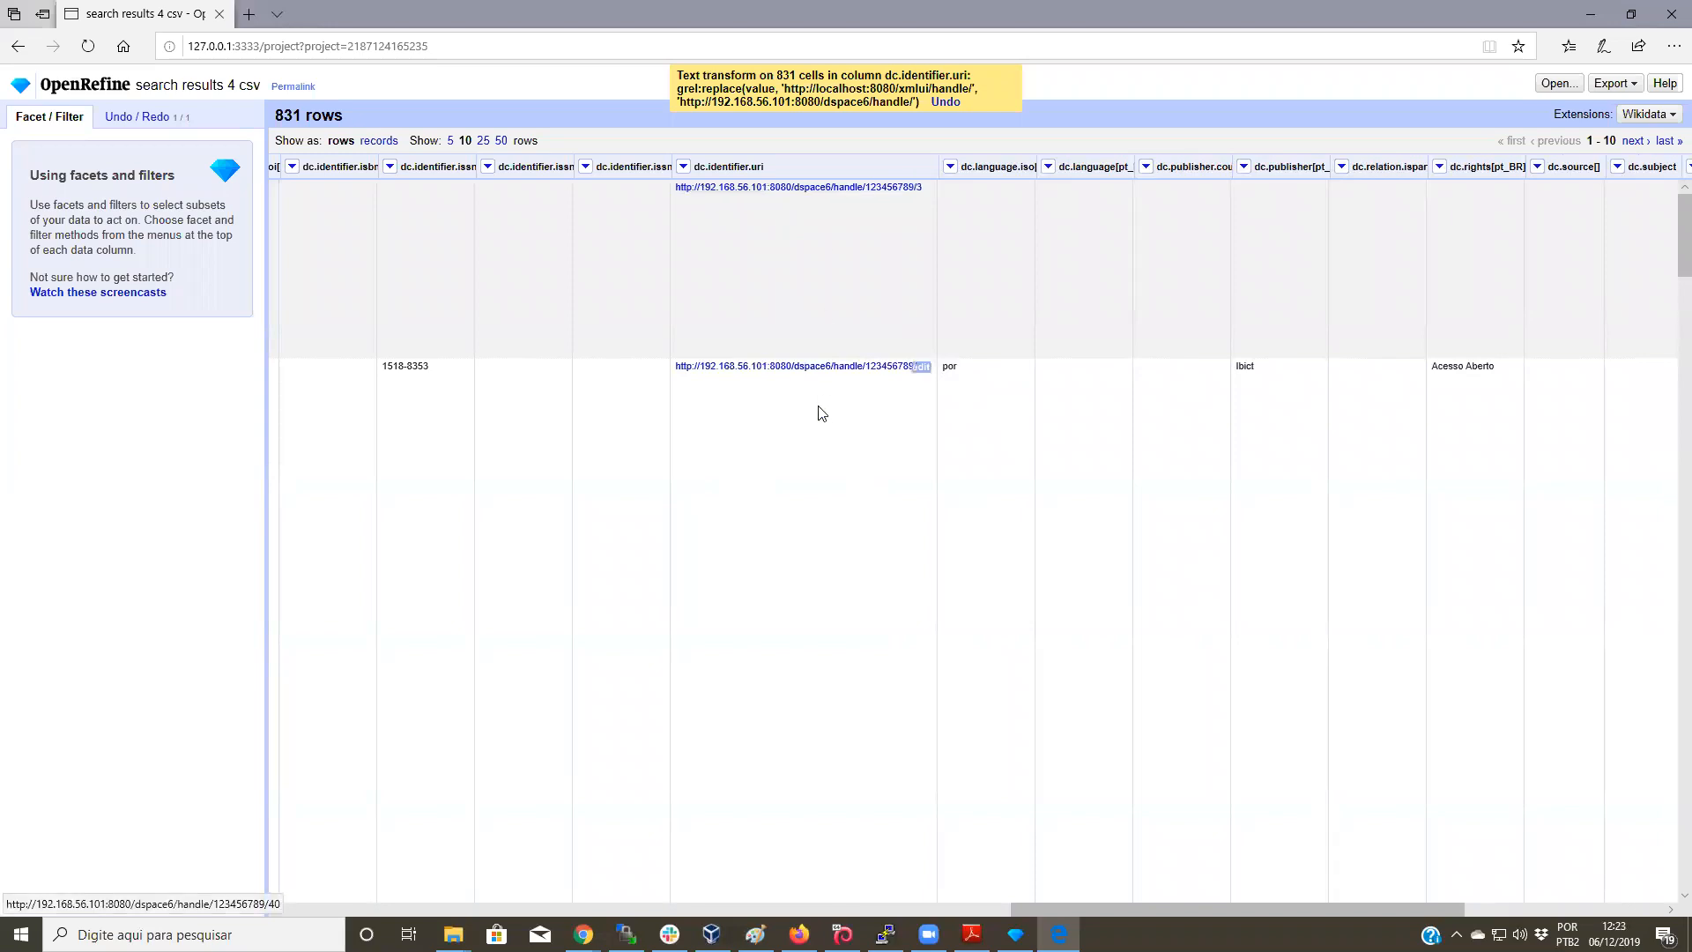
click(819, 367)
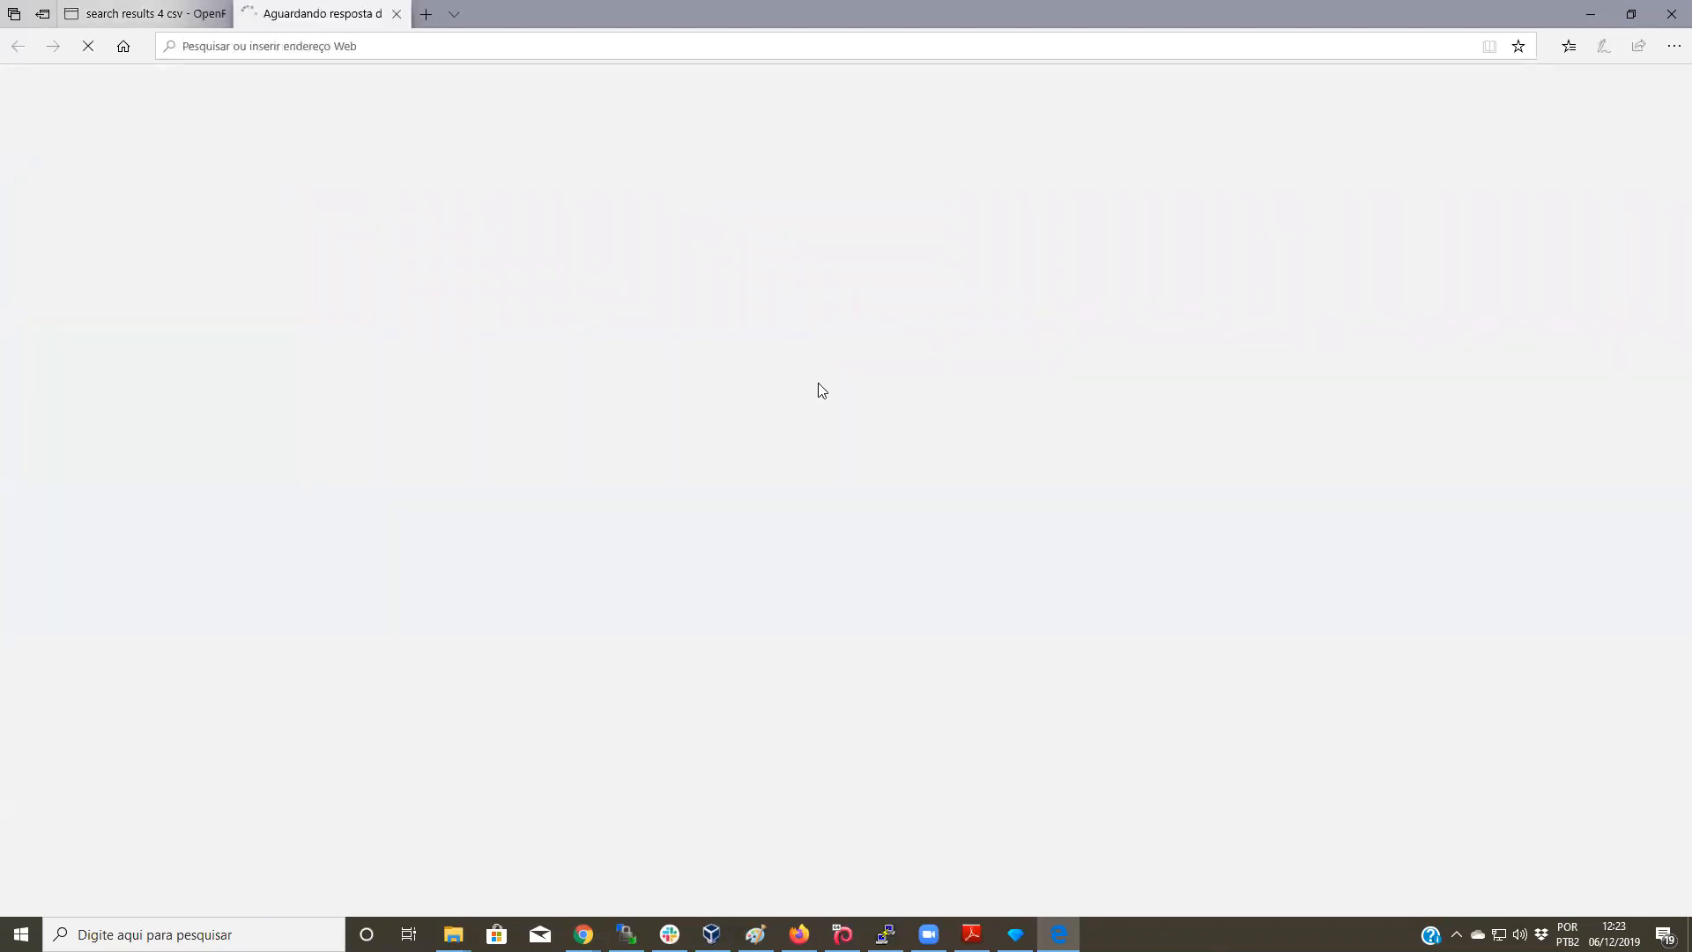
Step: Inspect item 40's rewritten URI in OpenRefine without changing it, then bring Firefox forward
click(396, 15)
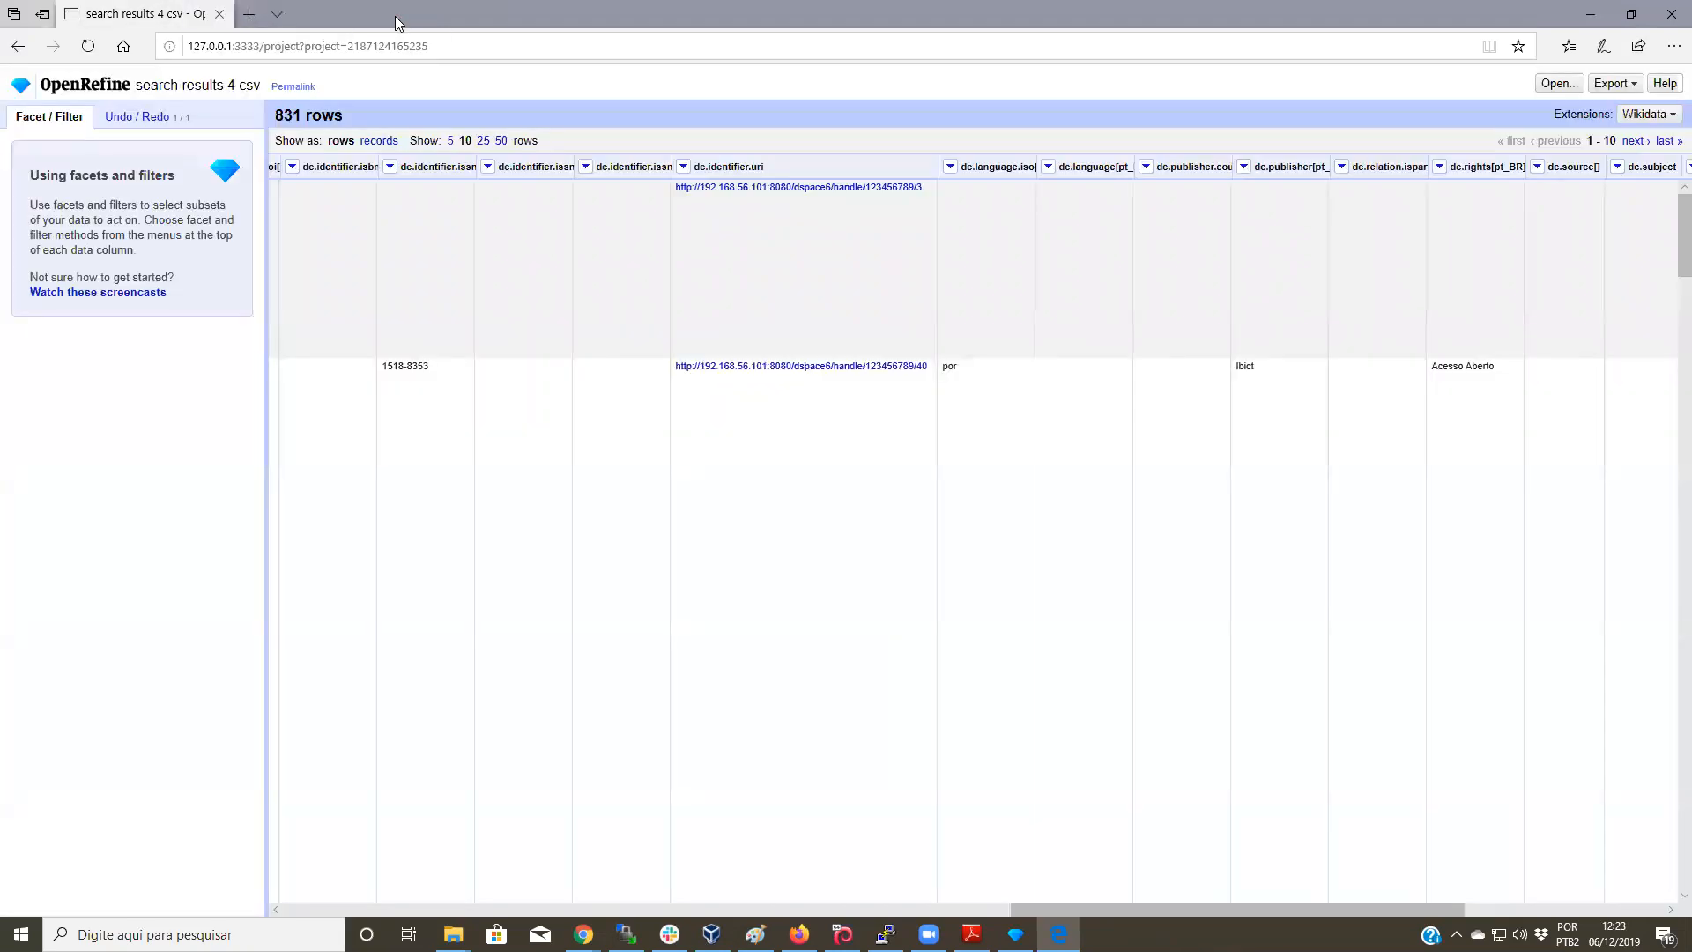
click(924, 372)
key(ctrl+c)
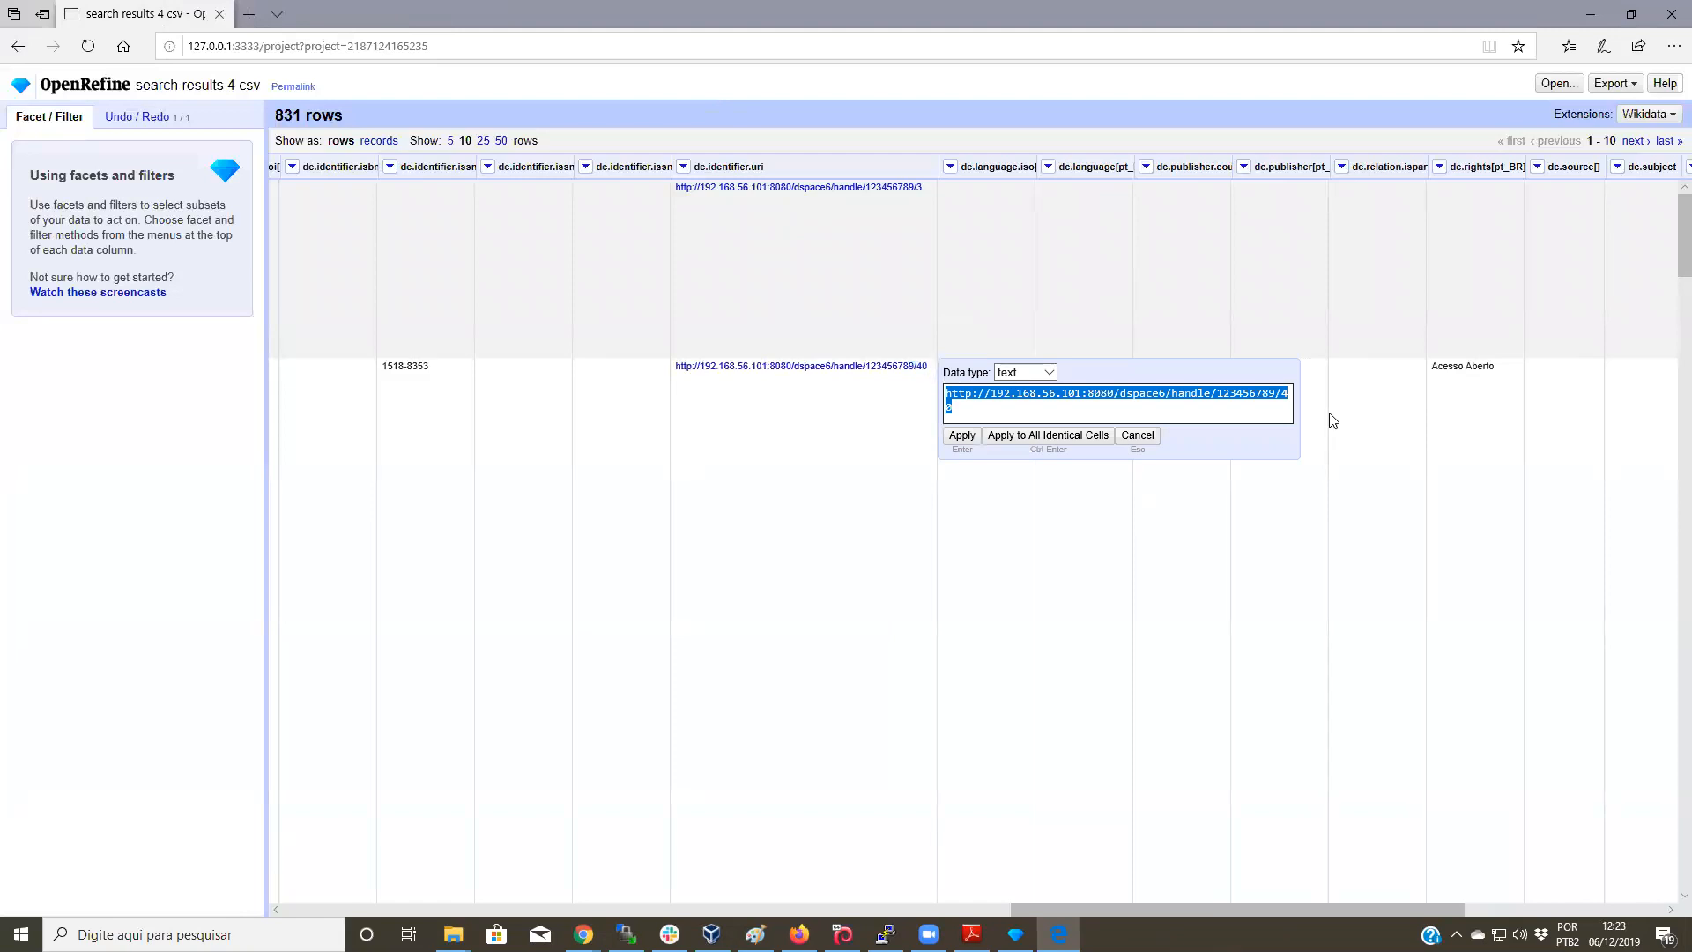
click(1136, 436)
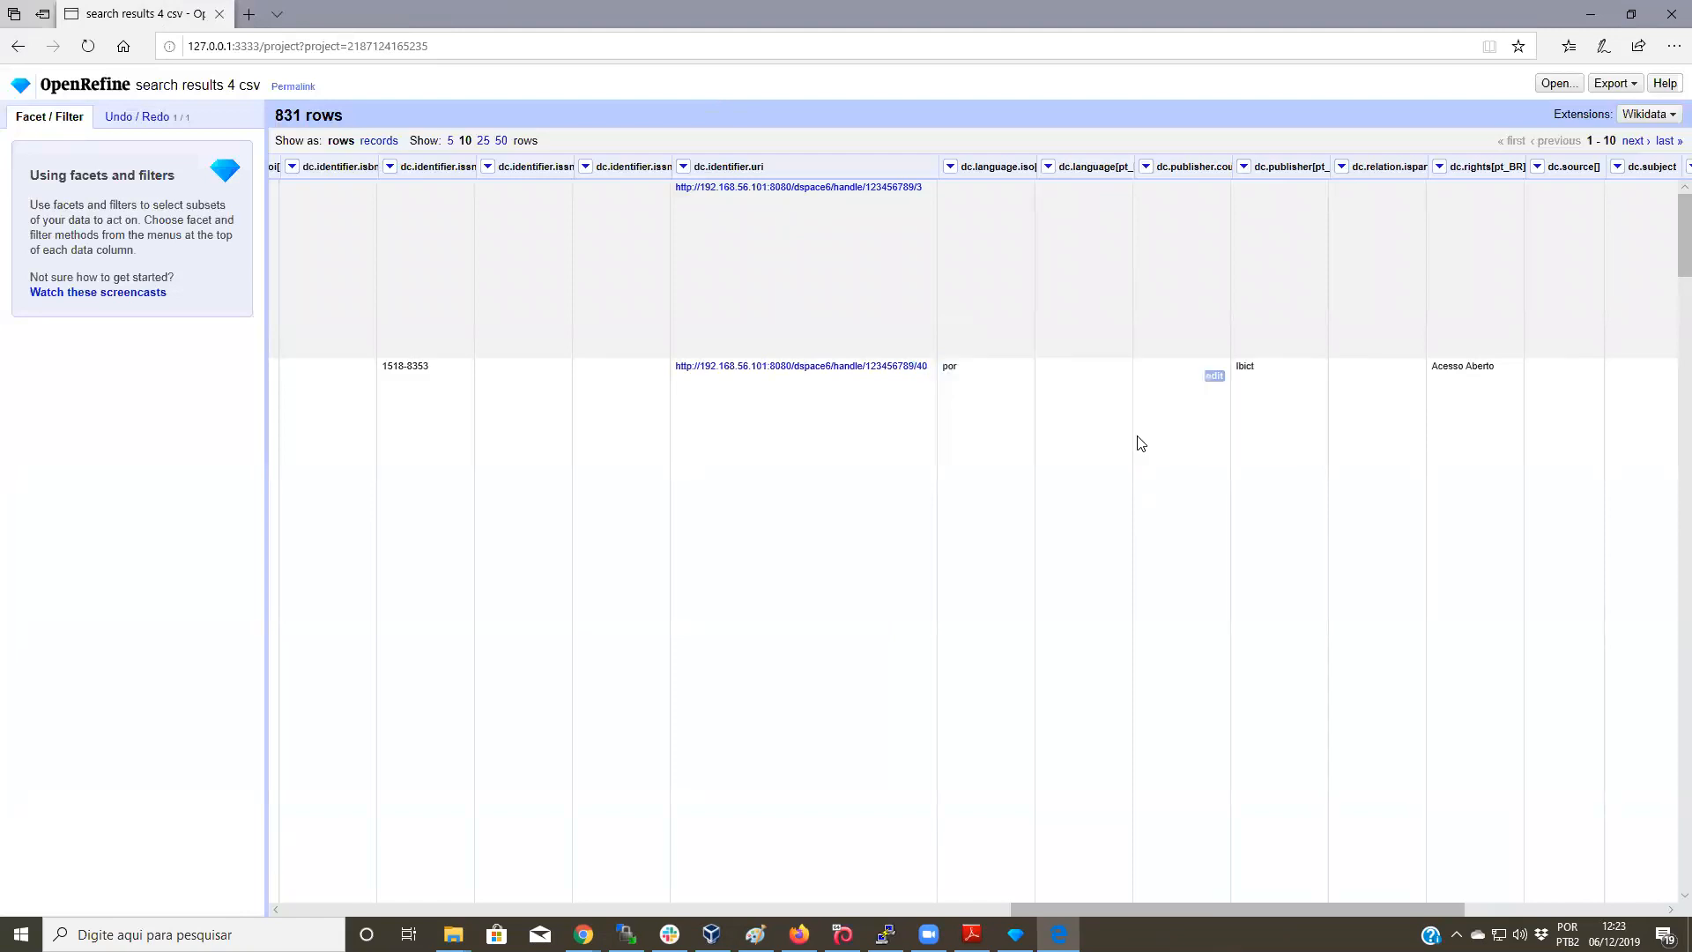
click(799, 935)
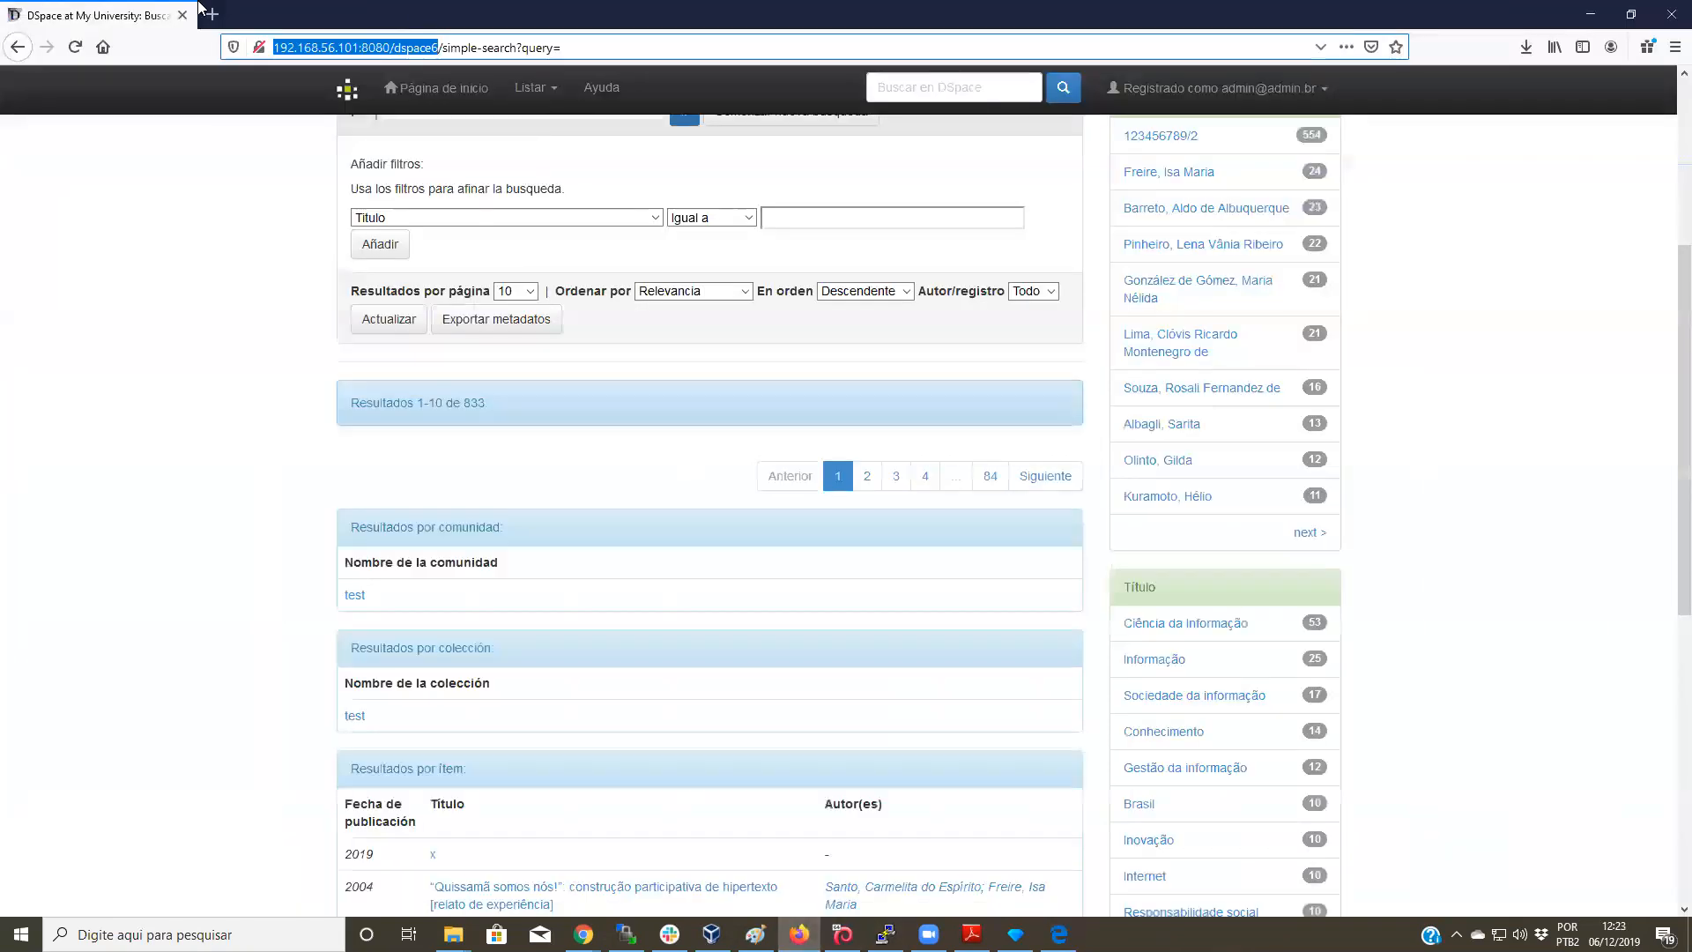
Step: Load item 40's new handle URL in a new Firefox tab to verify the item page
click(210, 15)
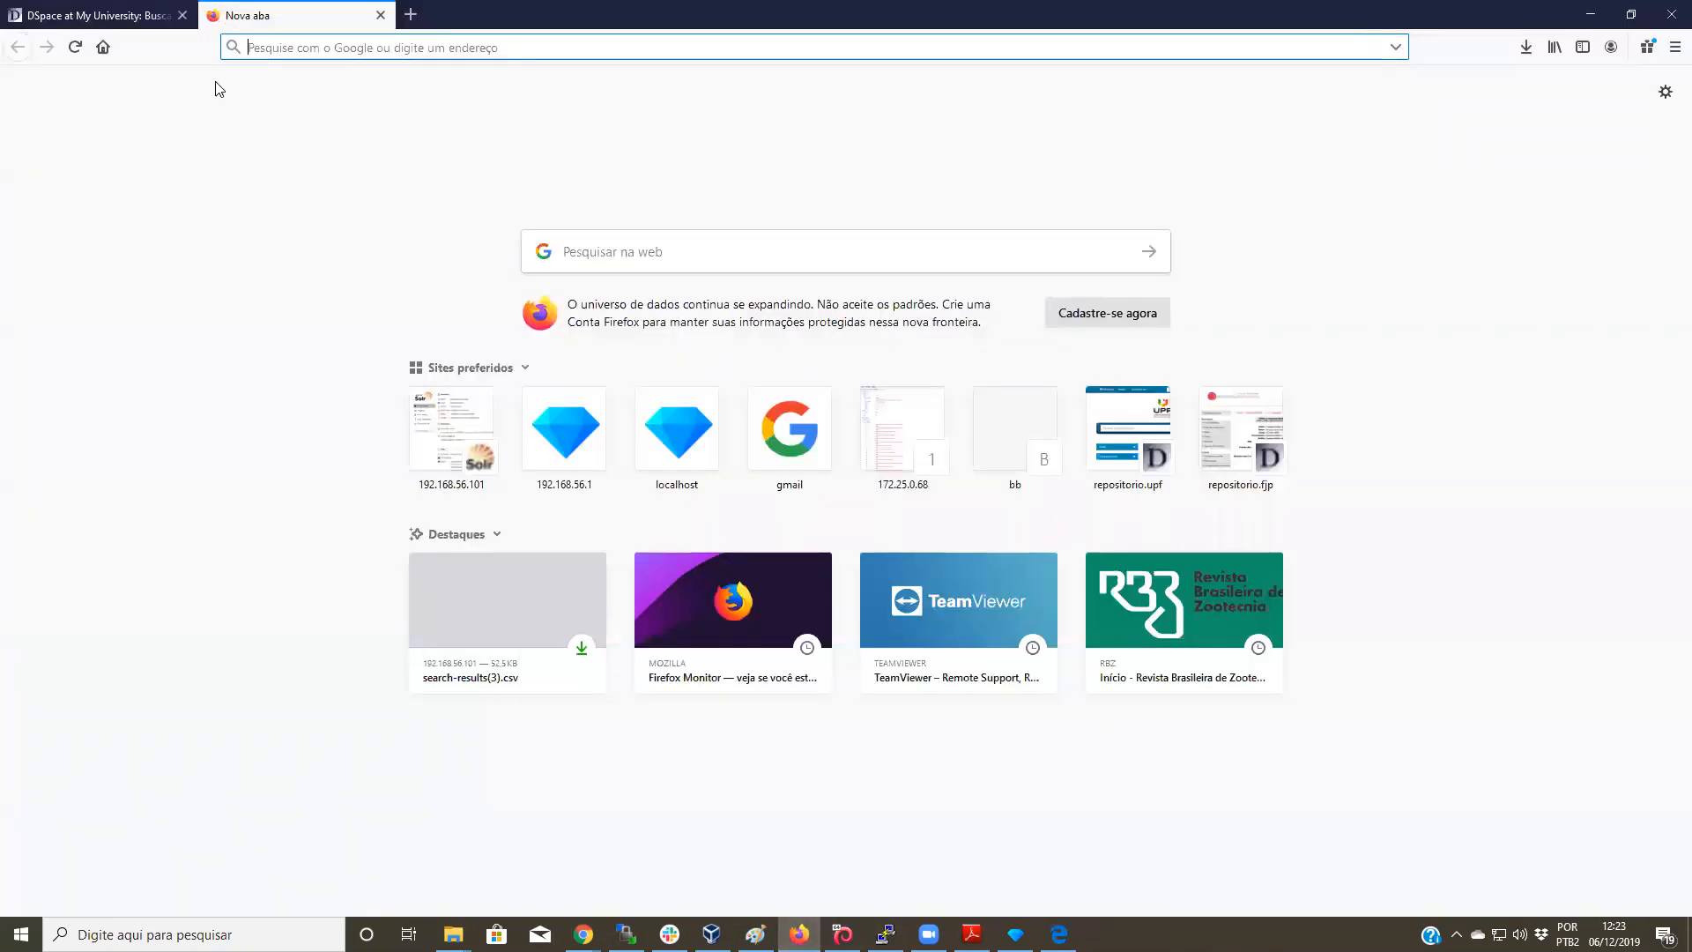
key(ctrl+v)
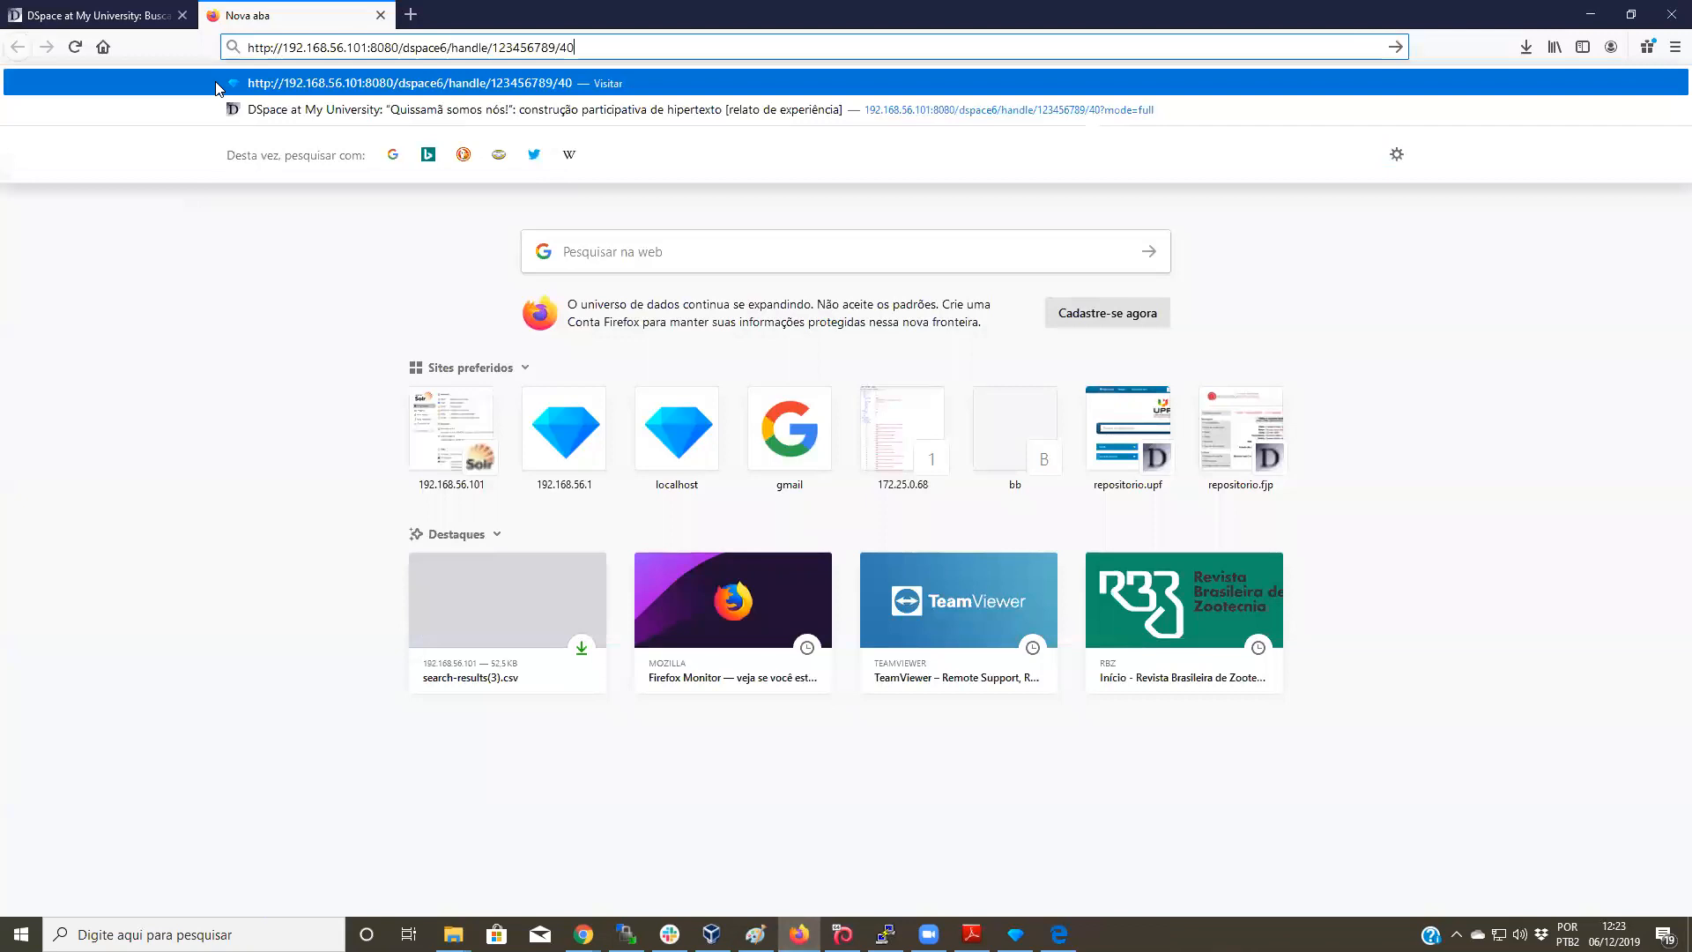
key(Return)
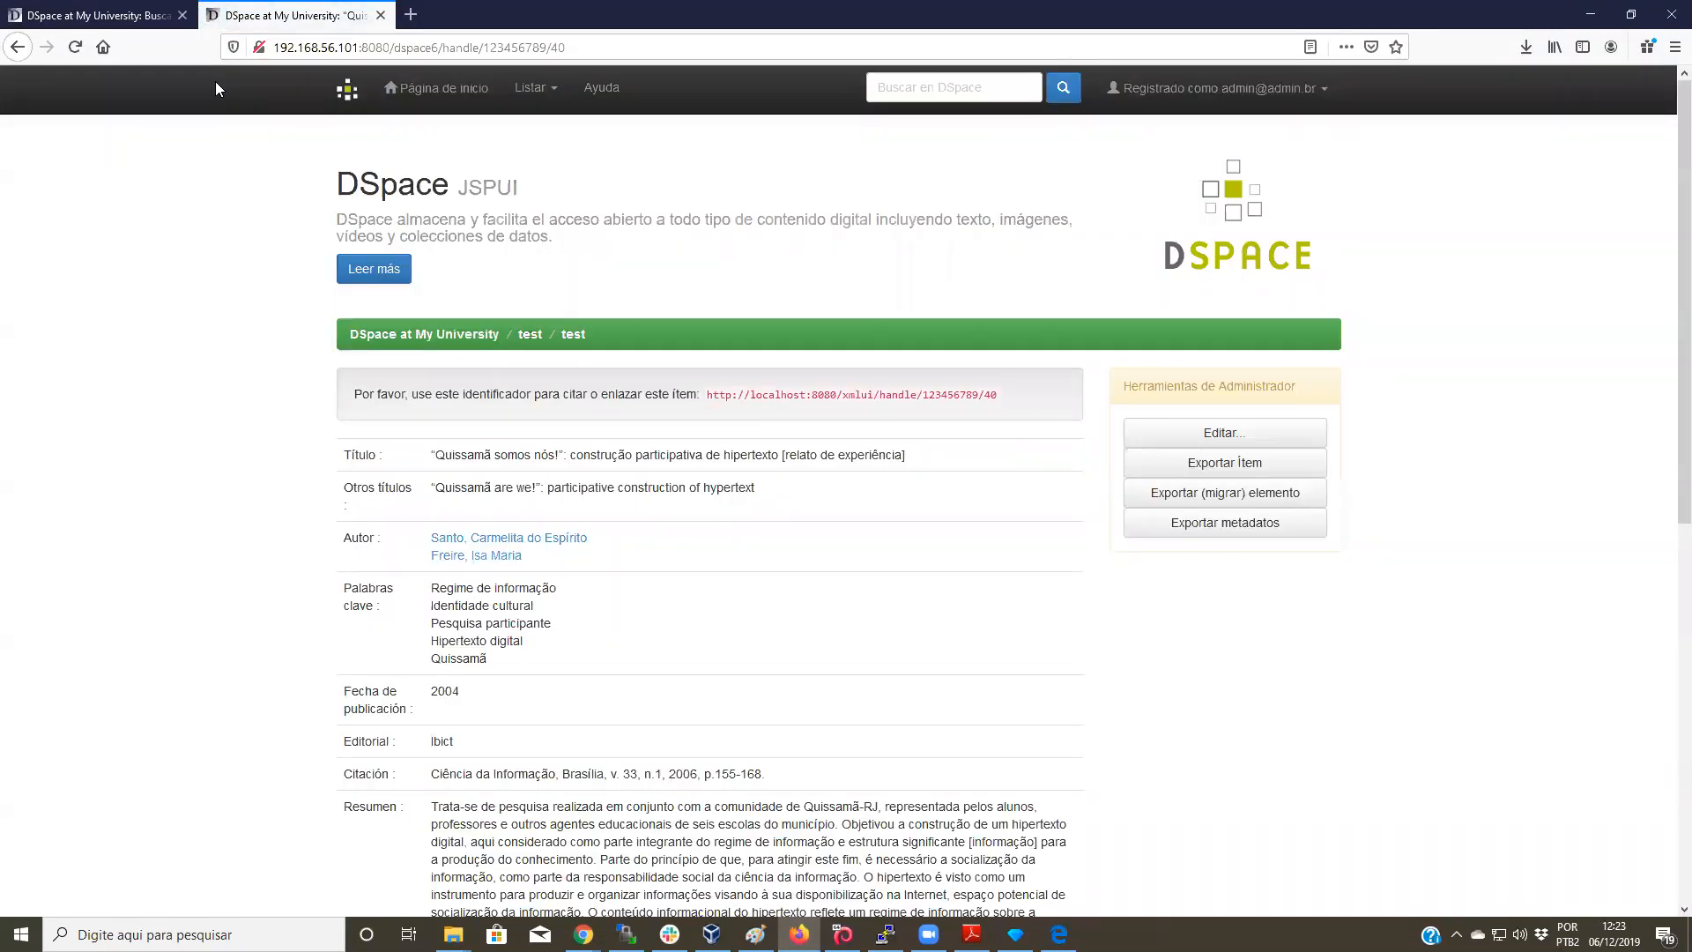
scroll(1063, 321, down, 4)
scroll(1063, 321, up, 4)
scroll(1049, 362, down, 4)
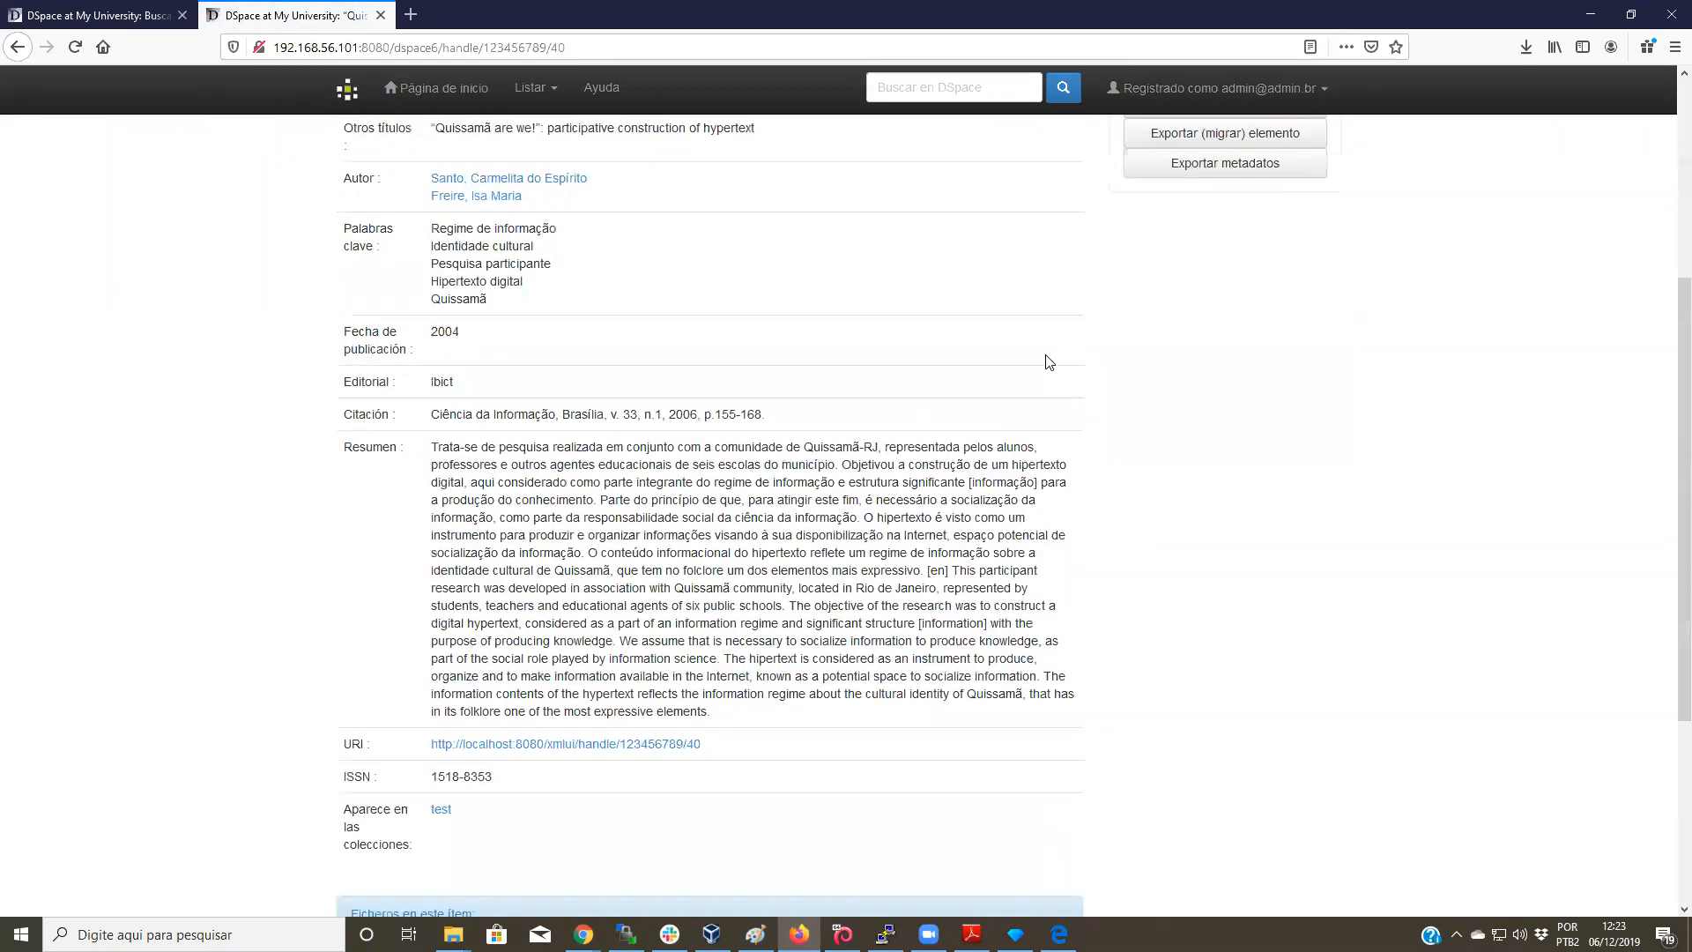
scroll(1063, 343, down, 3)
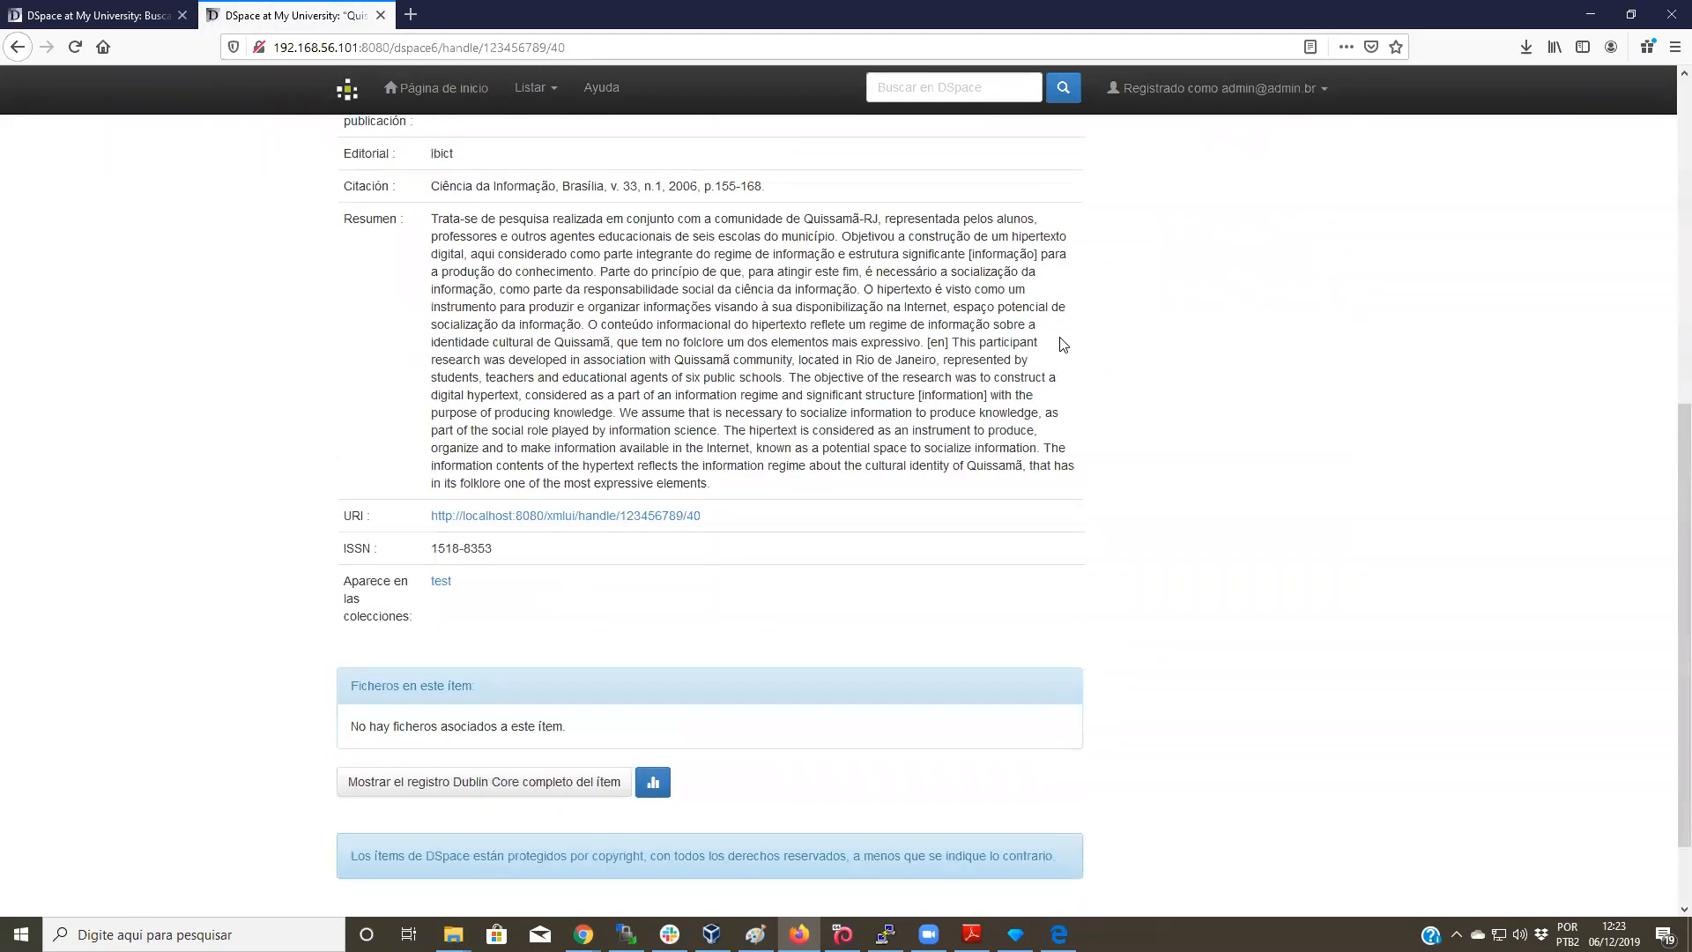
scroll(1062, 343, up, 7)
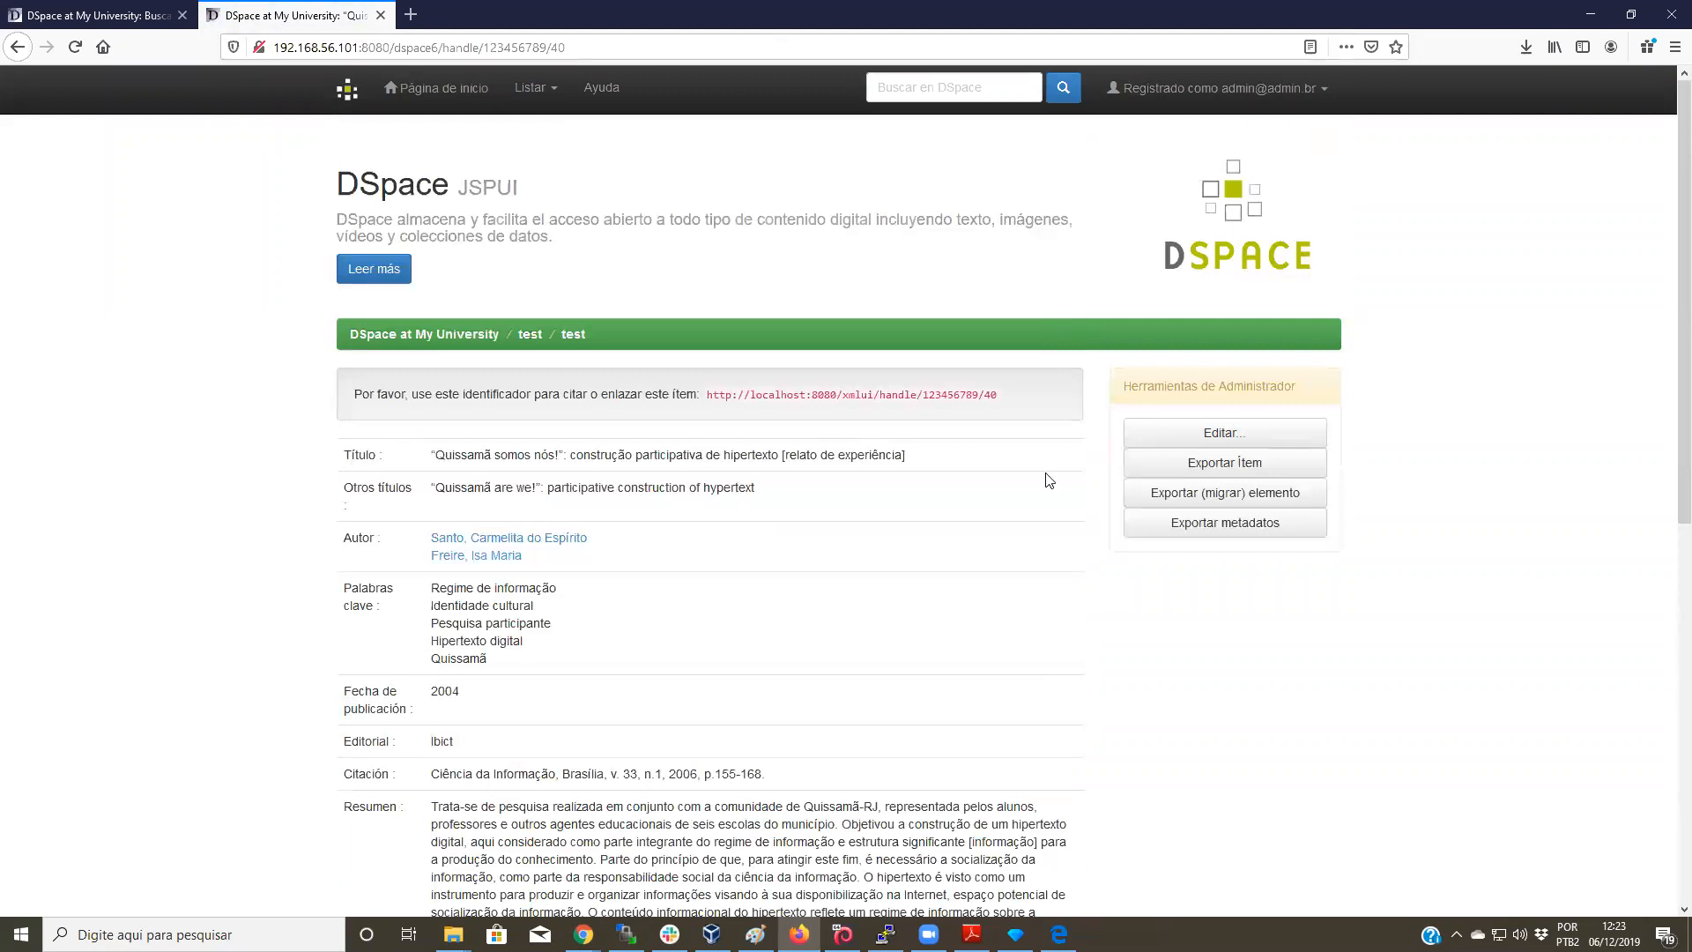
click(50, 18)
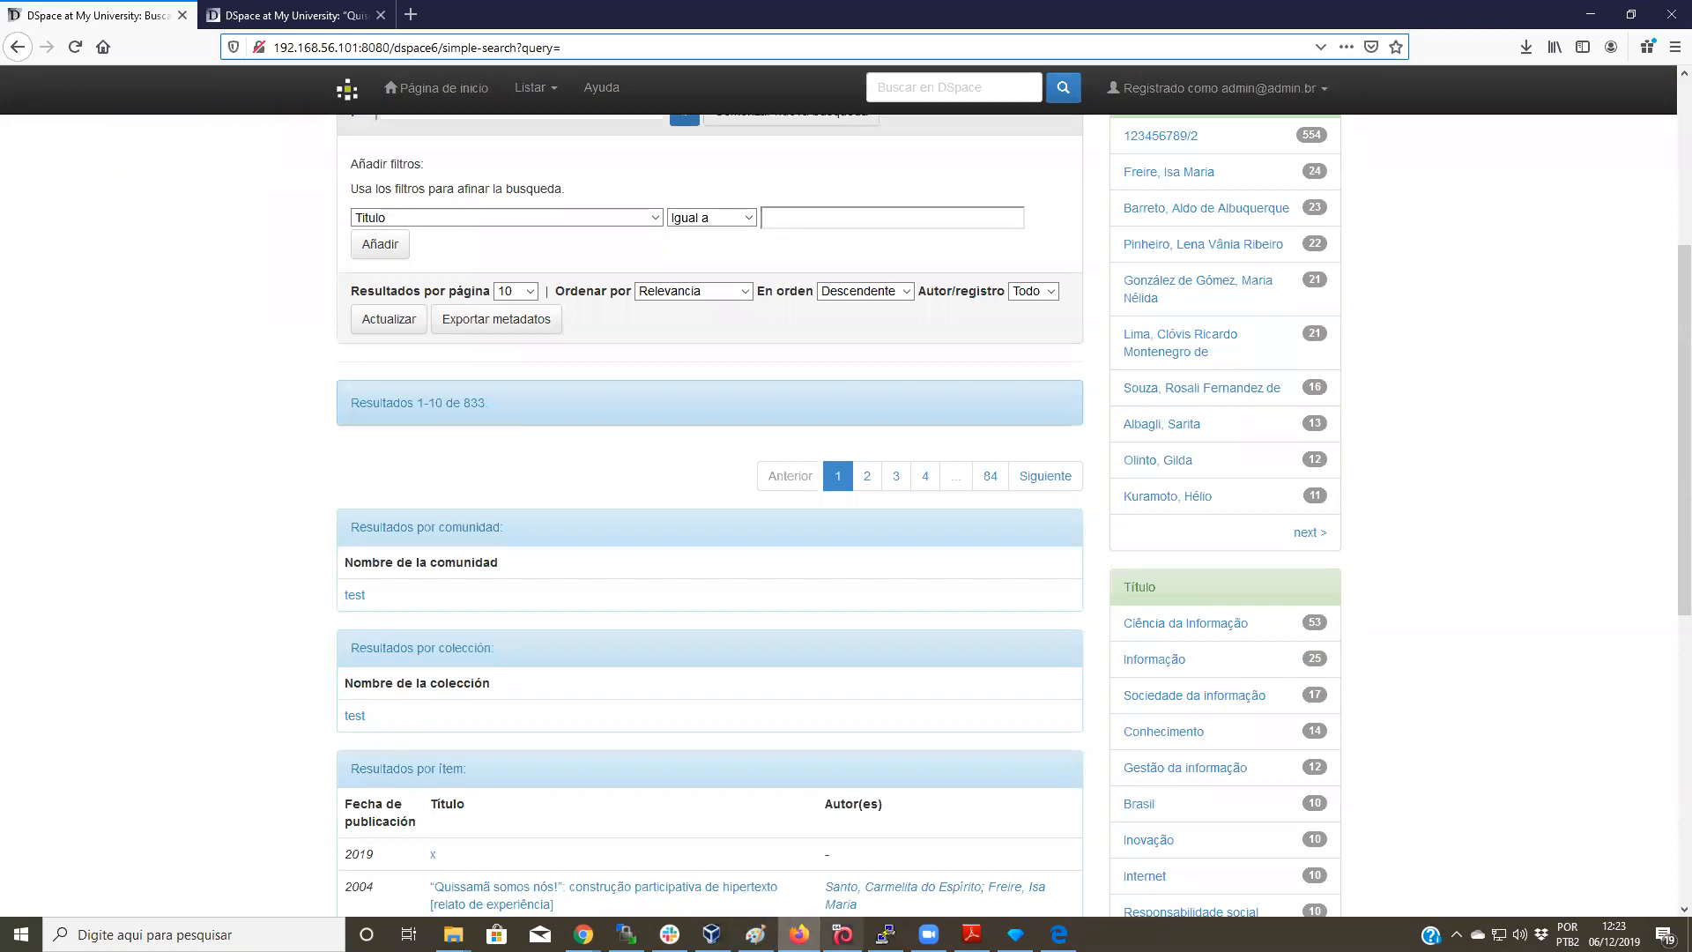
click(1059, 934)
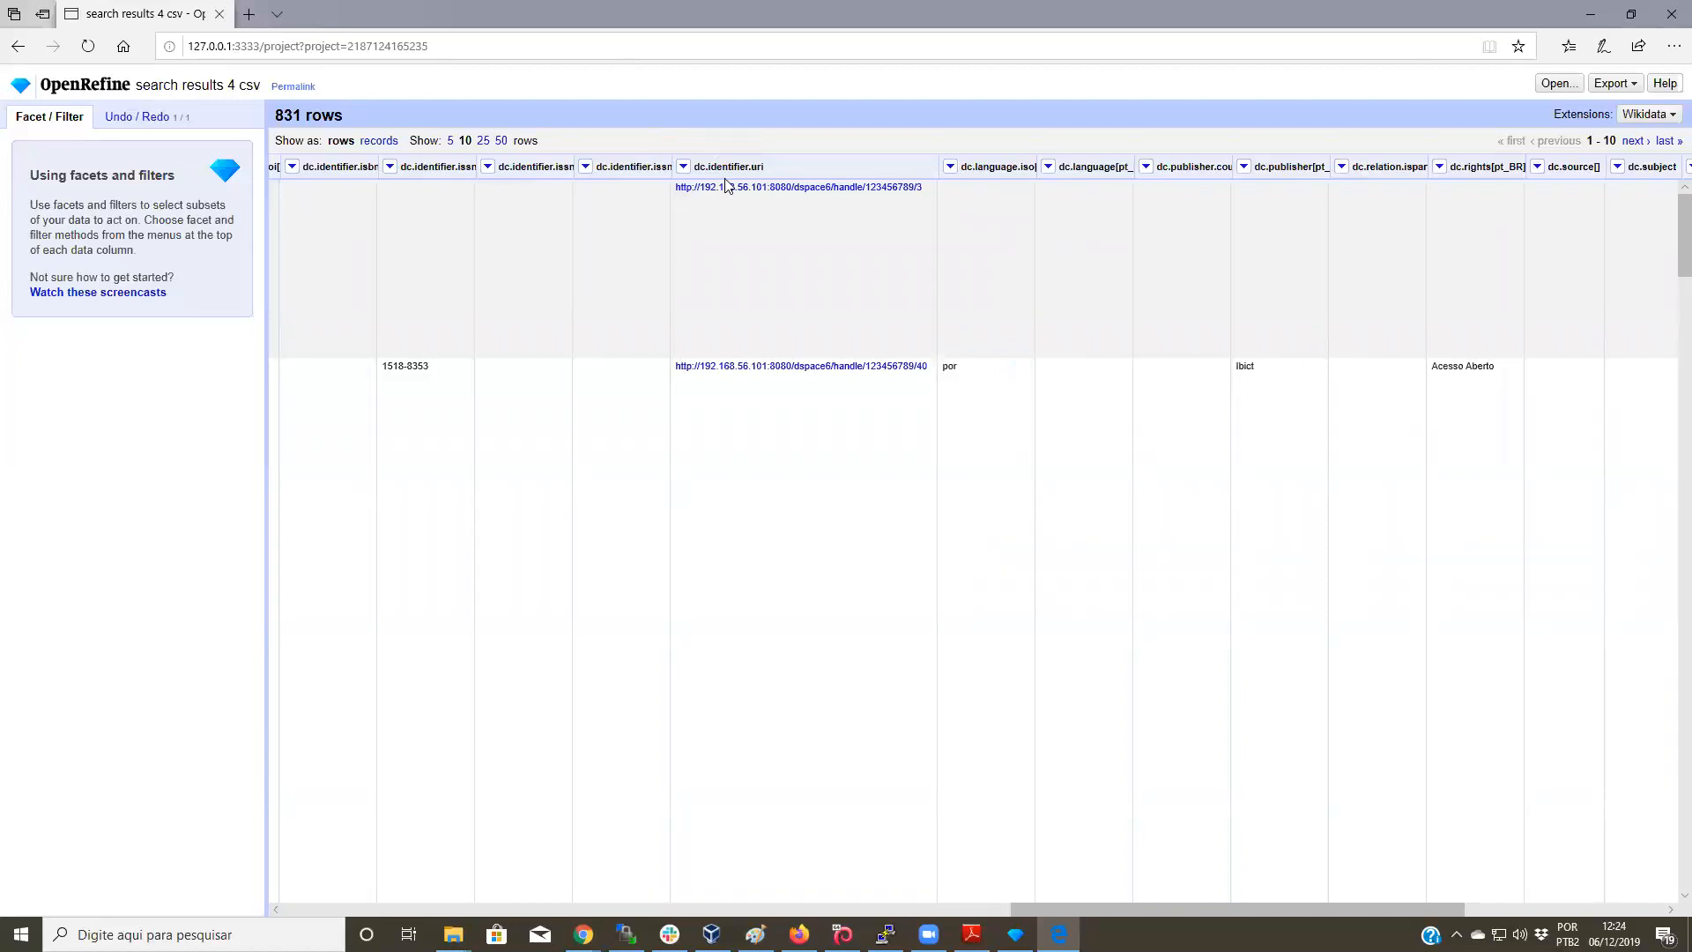
Step: Review the Undo/Redo history, then export the project as comma-separated values
click(152, 119)
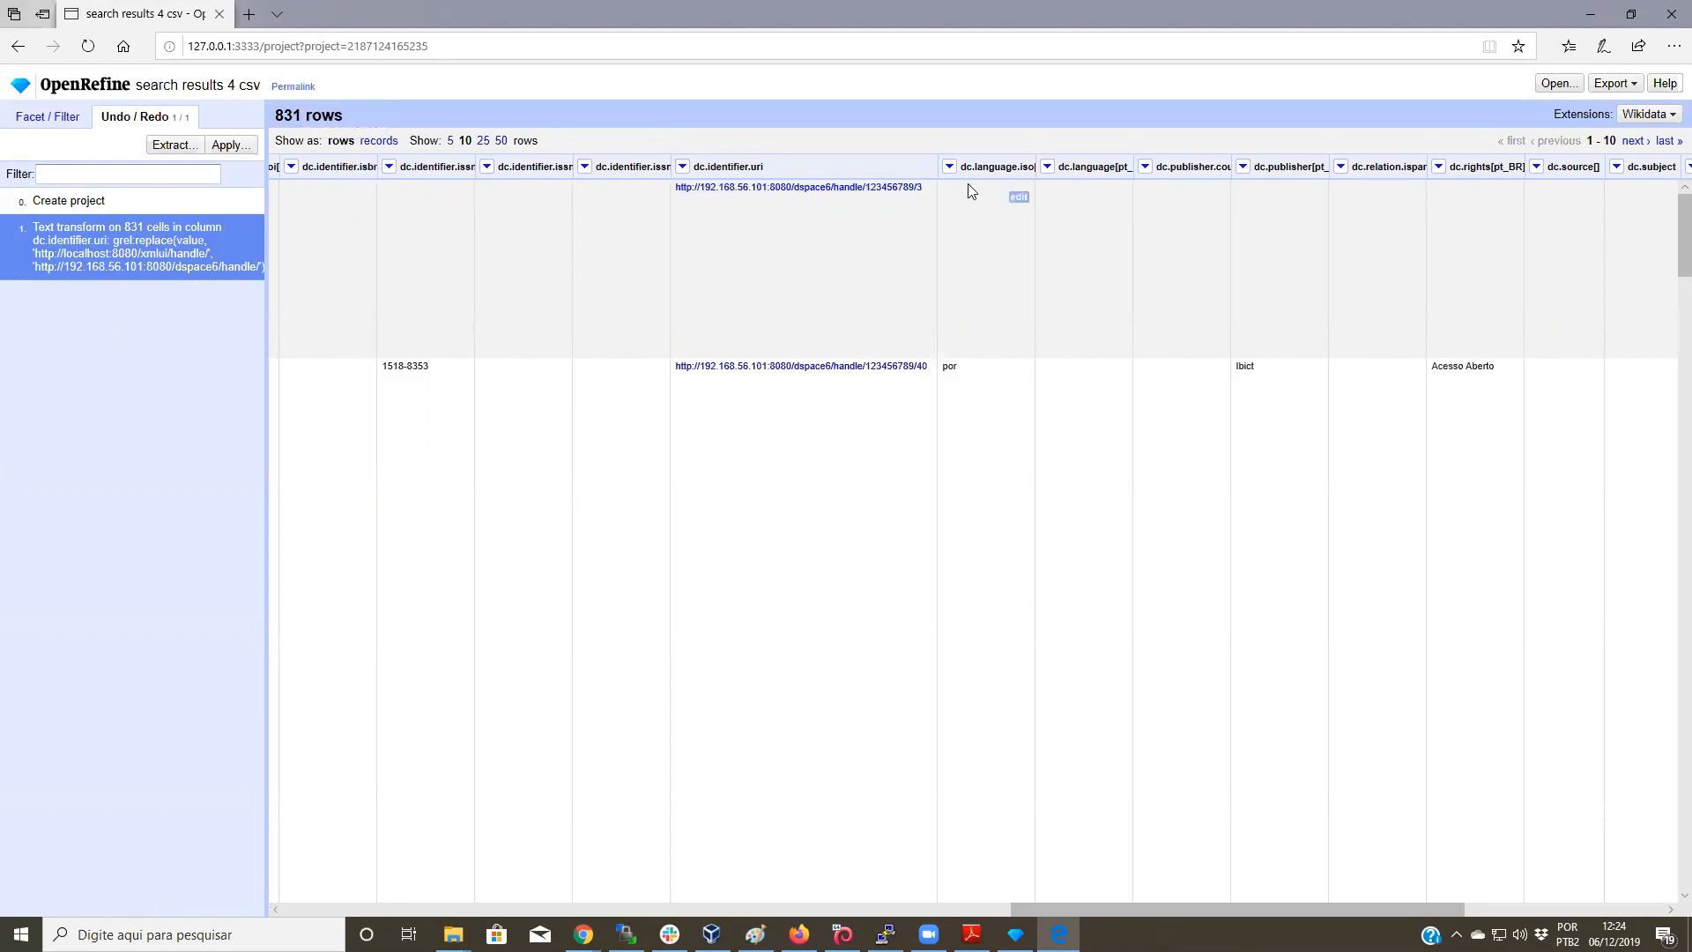
click(62, 116)
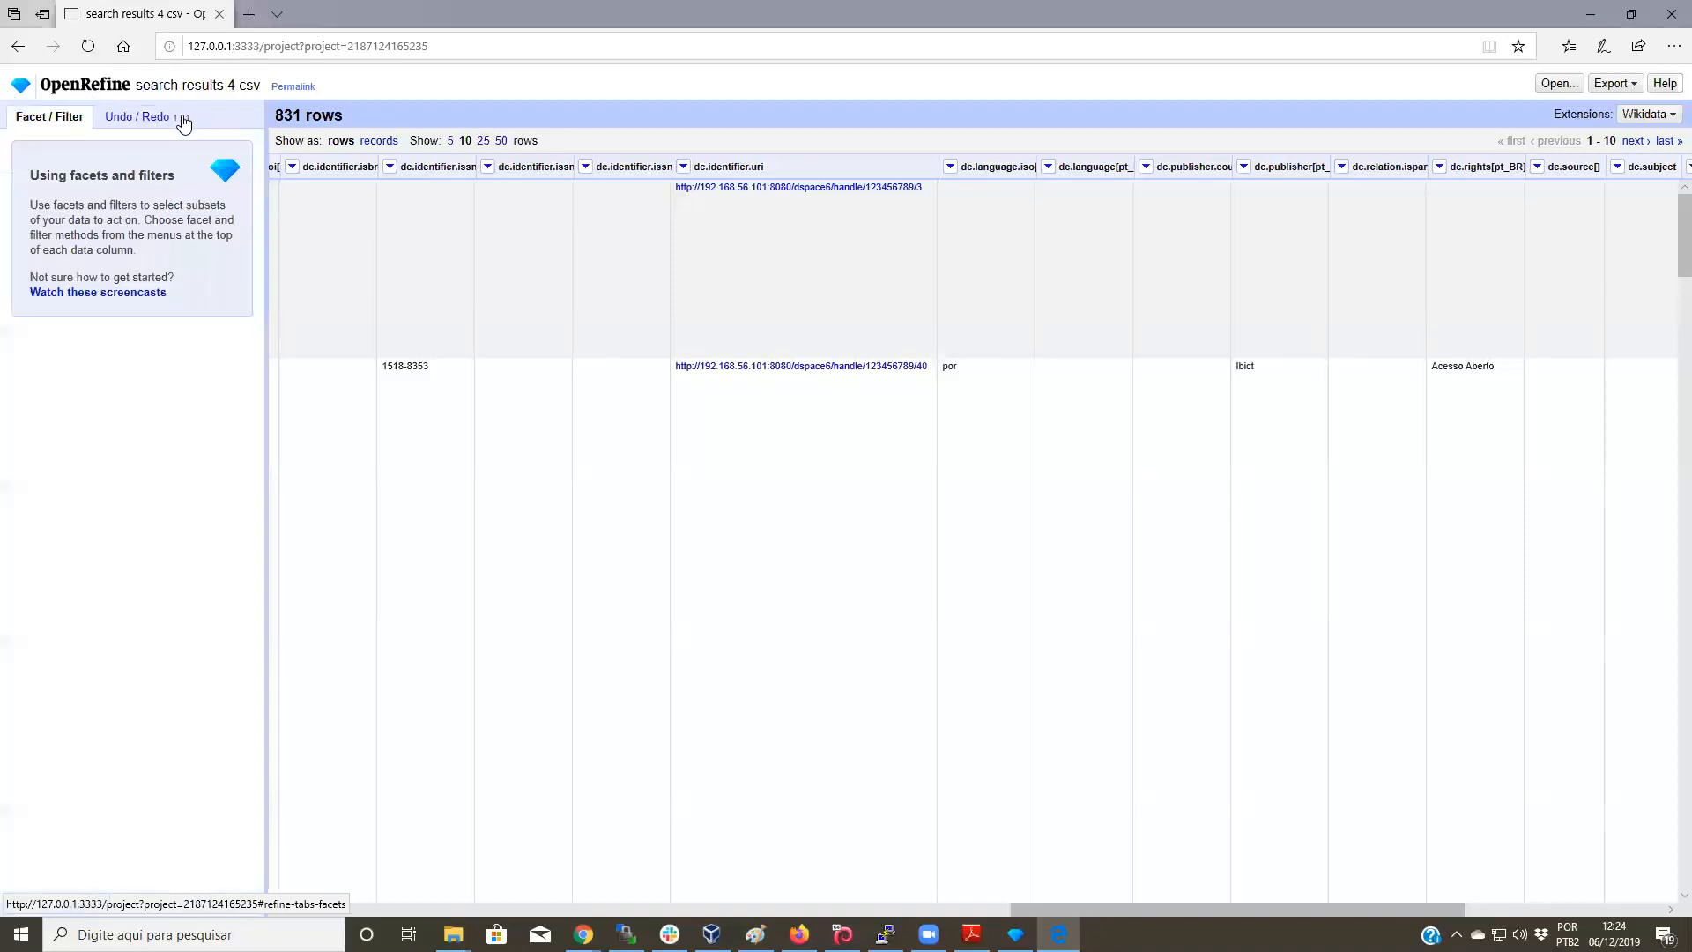
click(1625, 86)
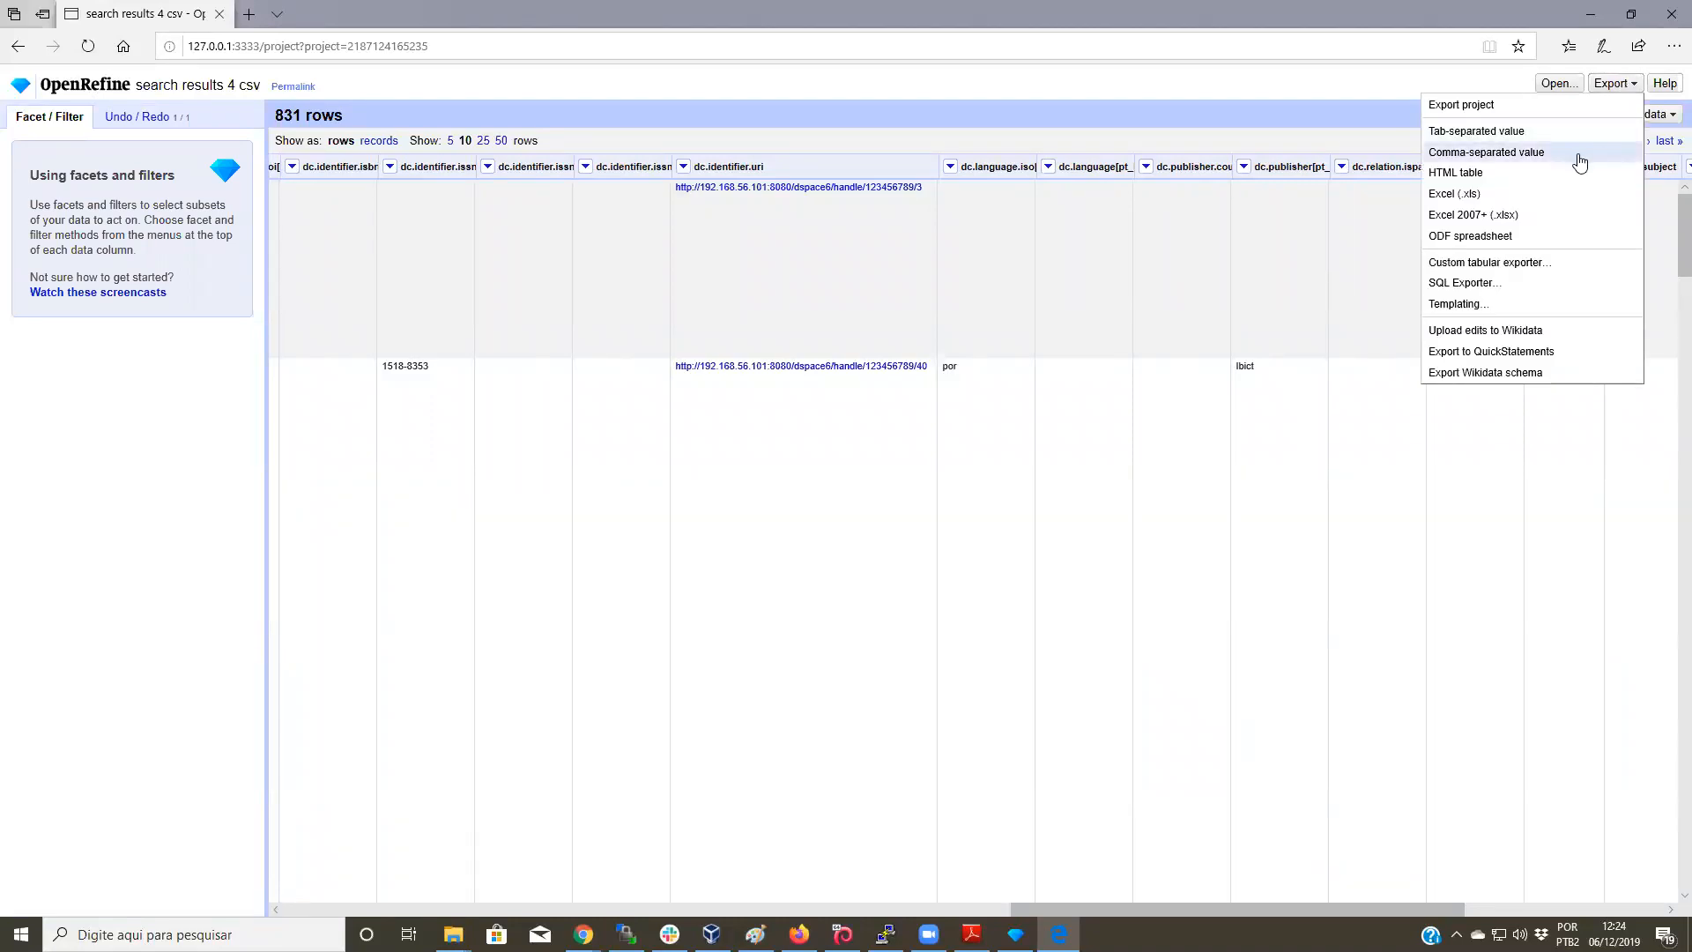
click(1492, 153)
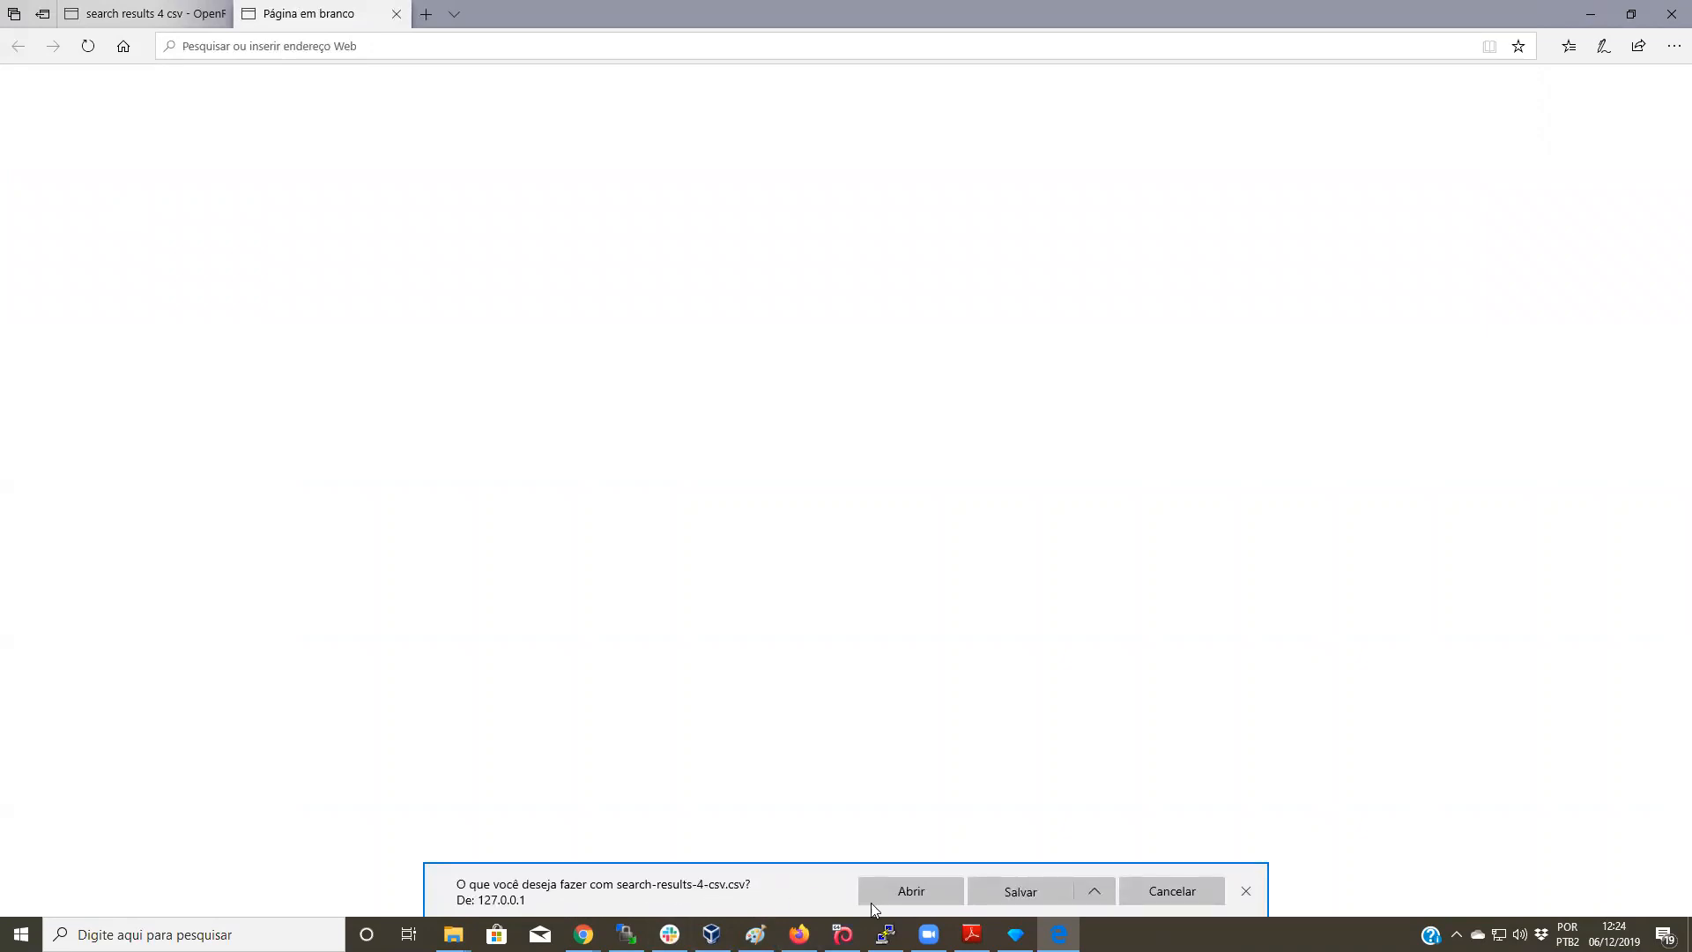
Step: Save search-results-4-csv.csv in Edge and confirm it in the downloads list
click(1011, 894)
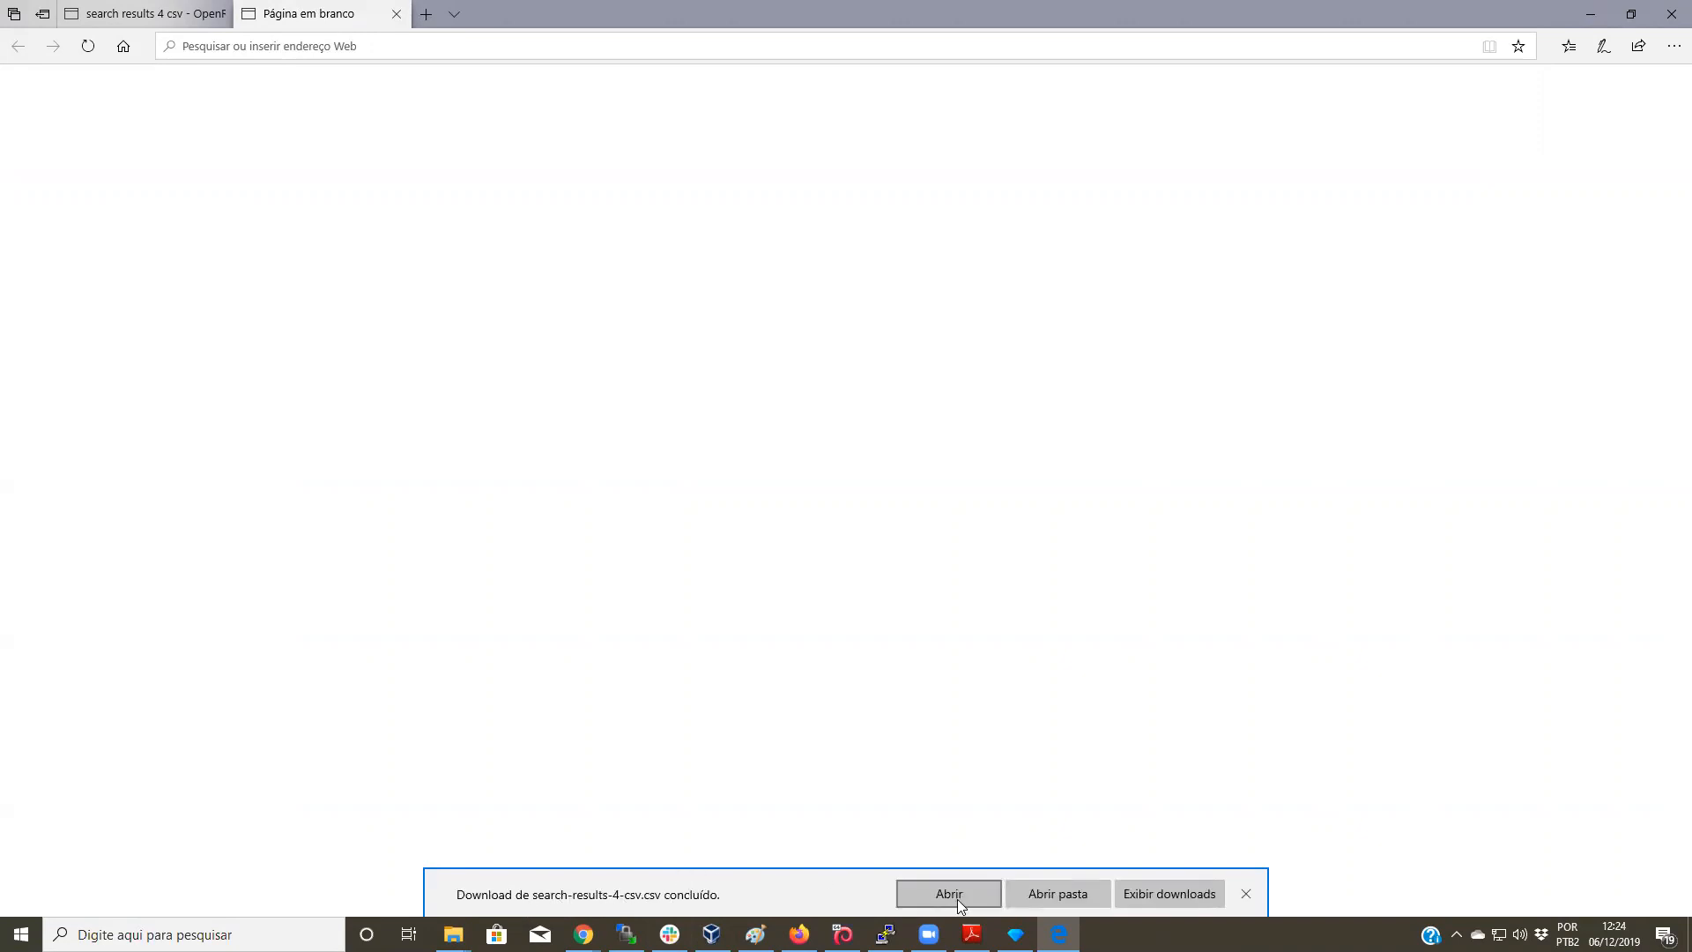
click(1174, 899)
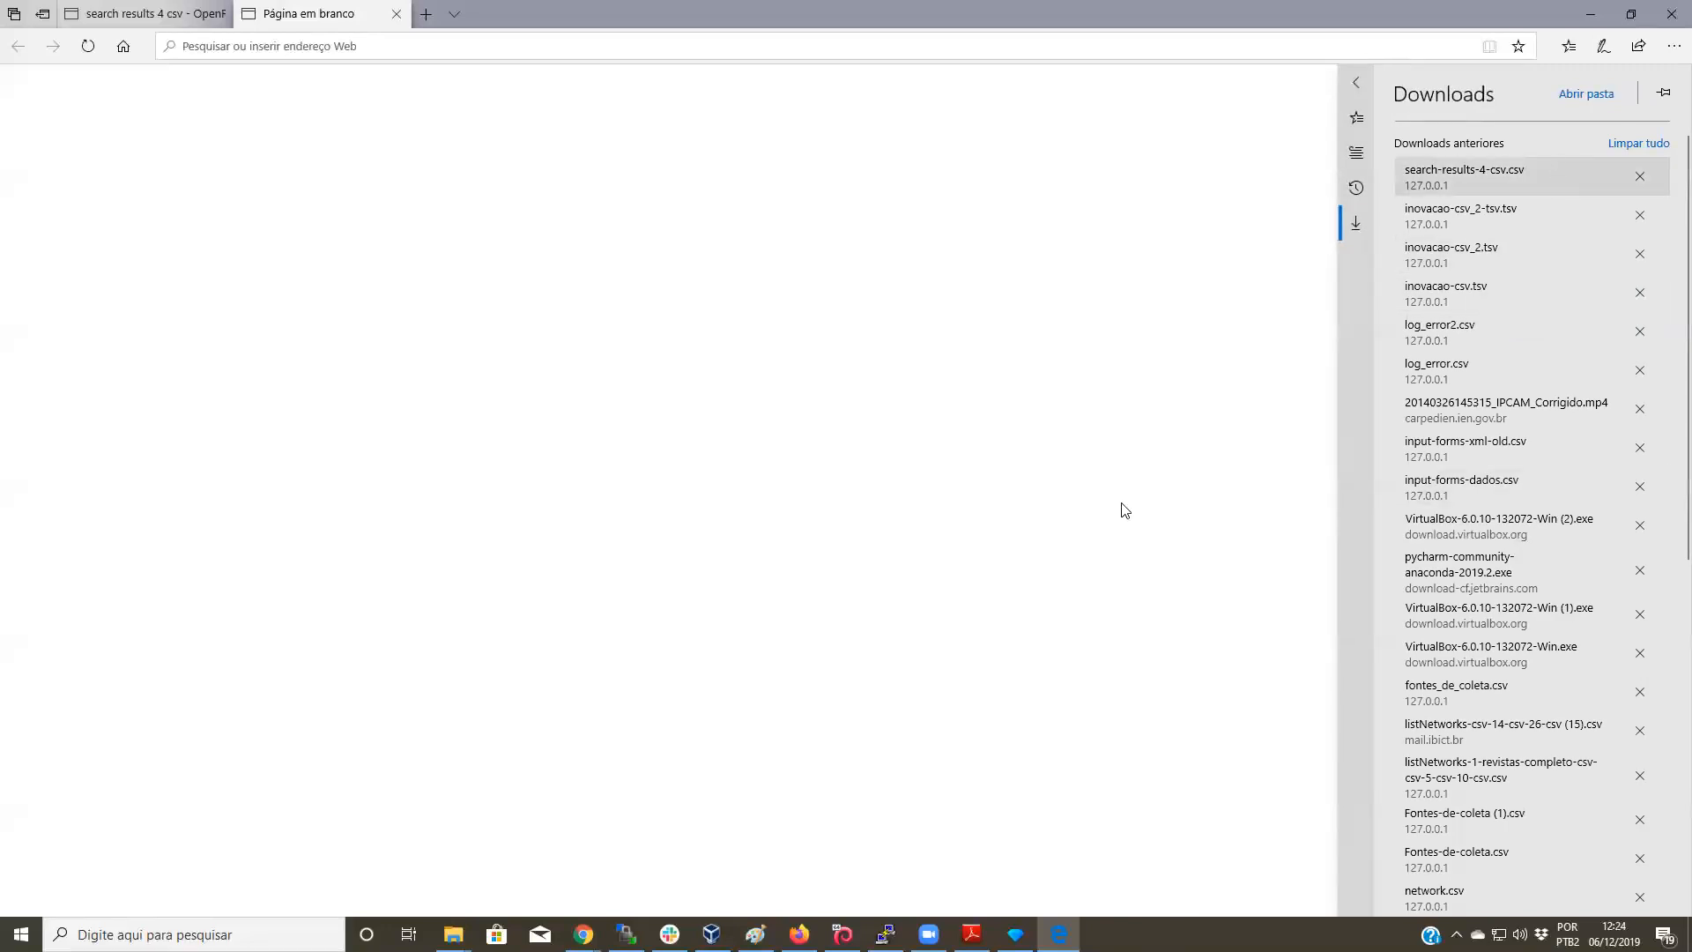
click(799, 934)
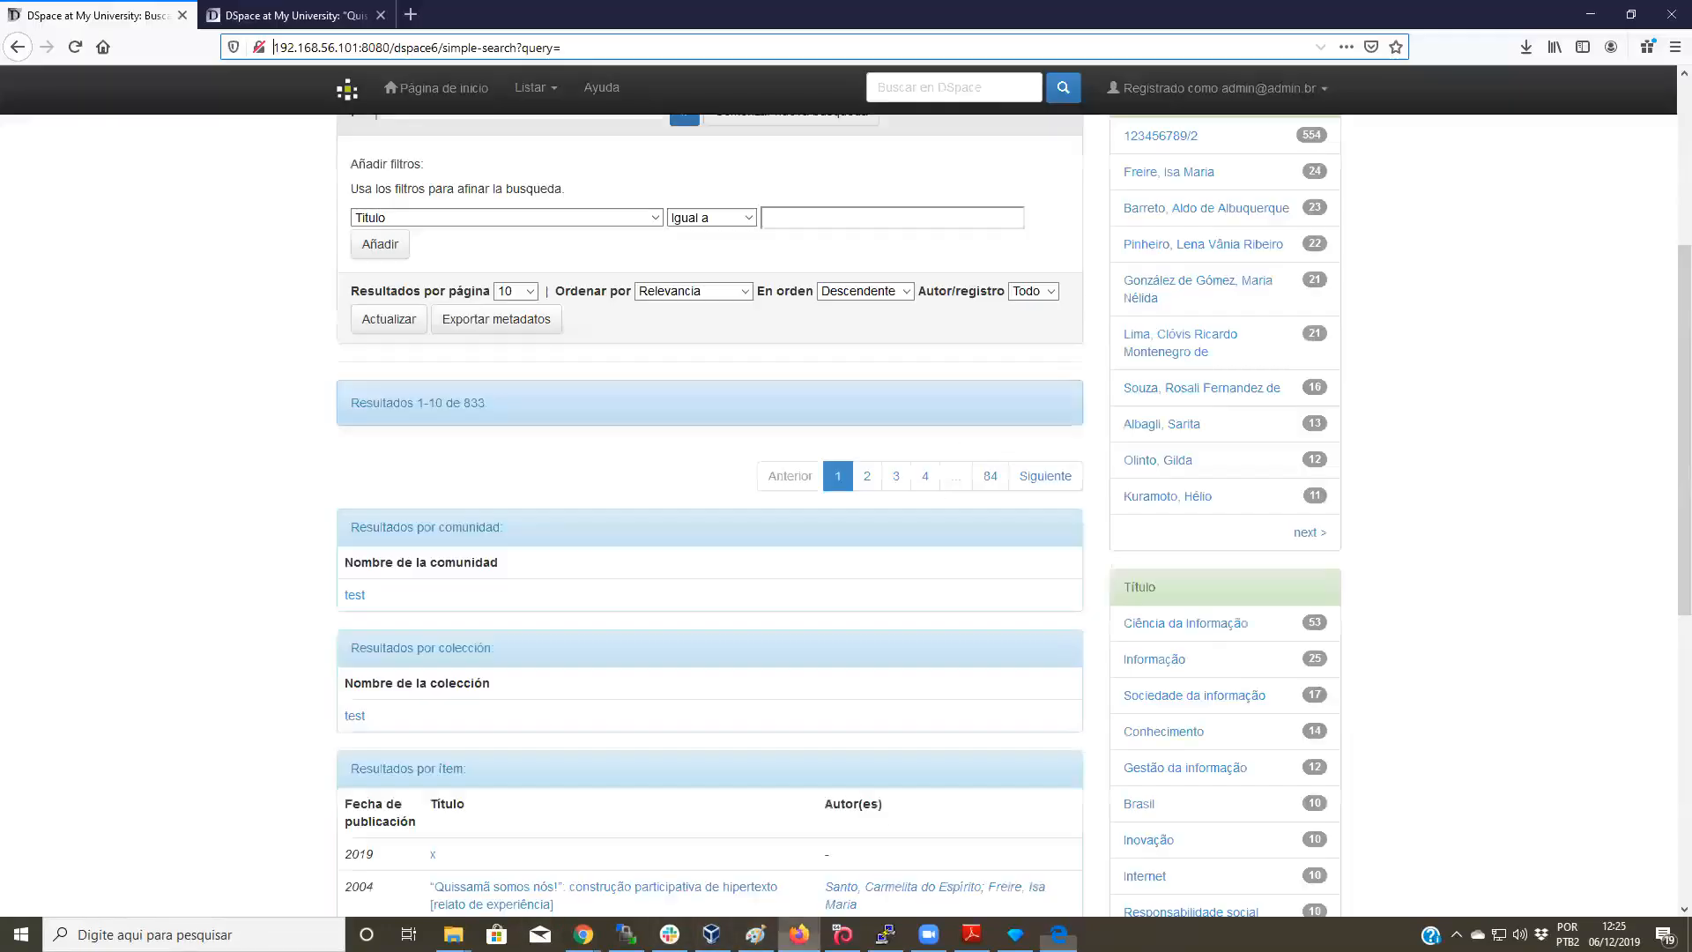
Step: Go through Administrar > Contenido to the Importar metadatos page and start choosing a file
scroll(392, 476, up, 5)
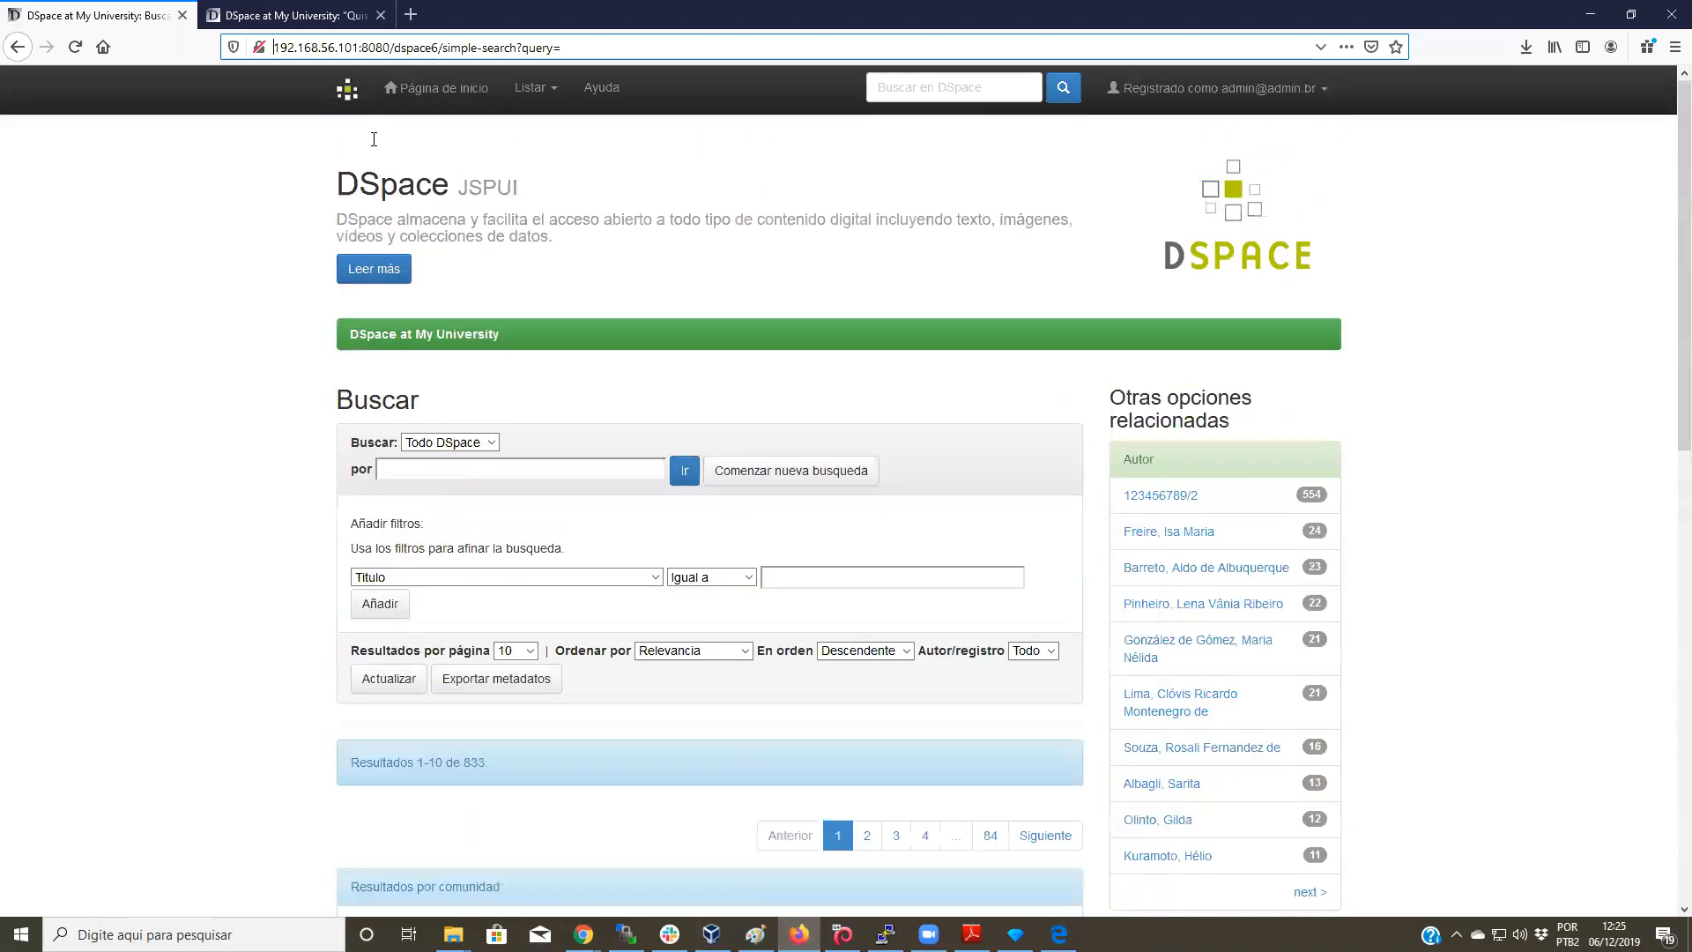
click(348, 99)
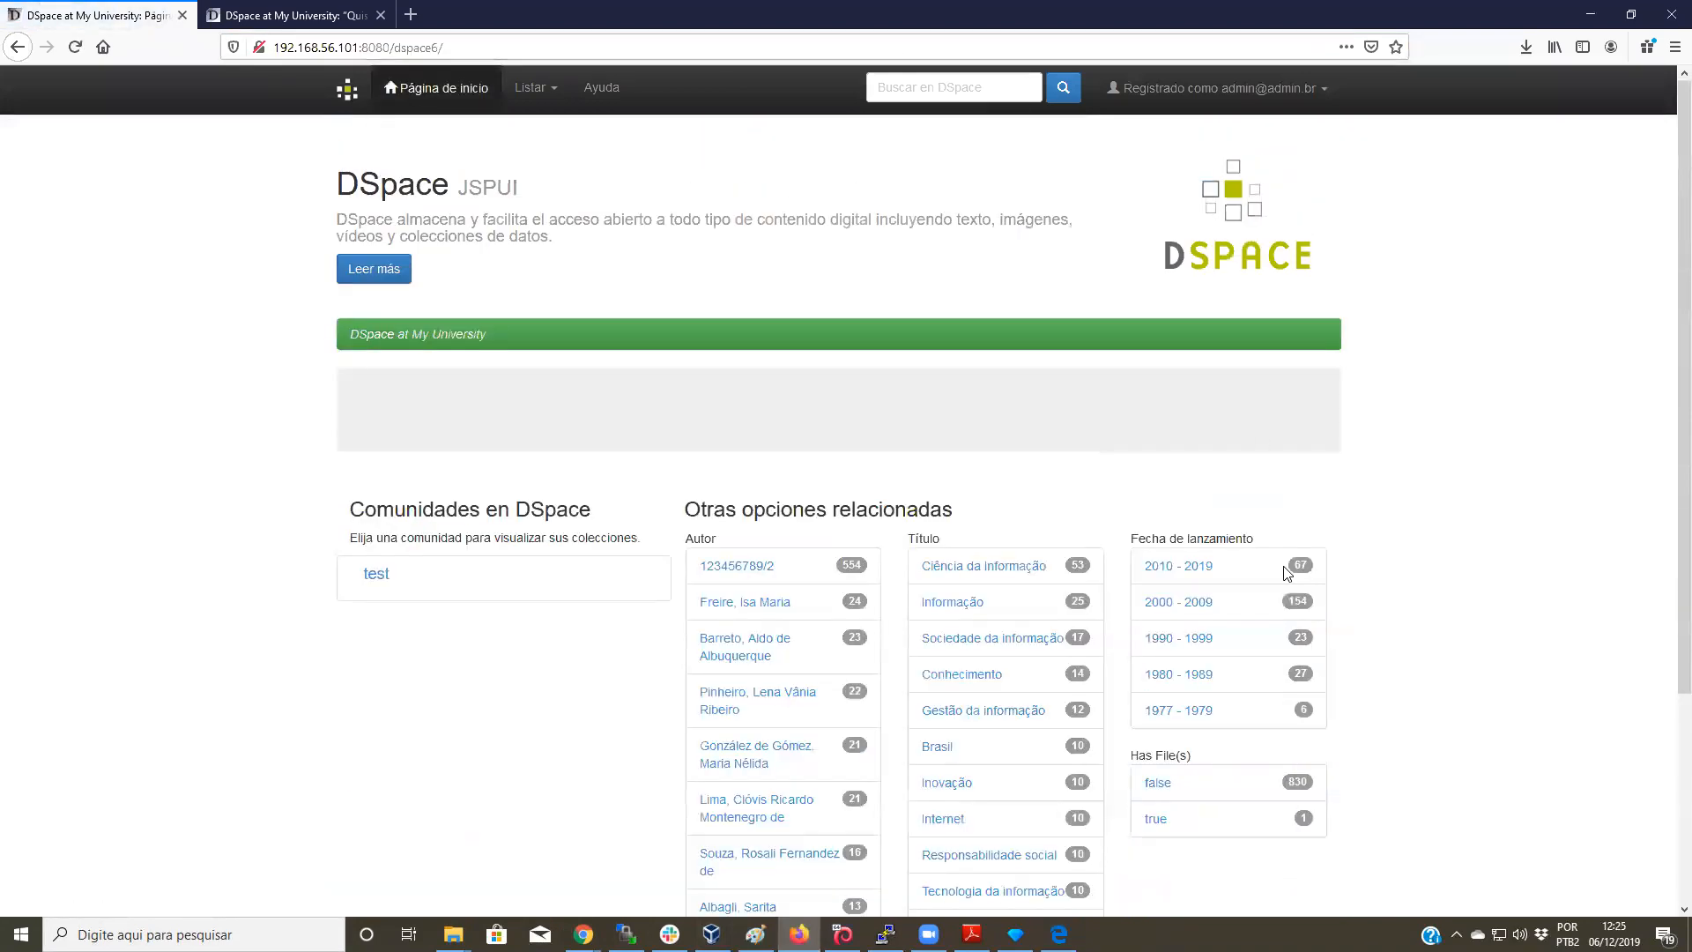
click(1258, 95)
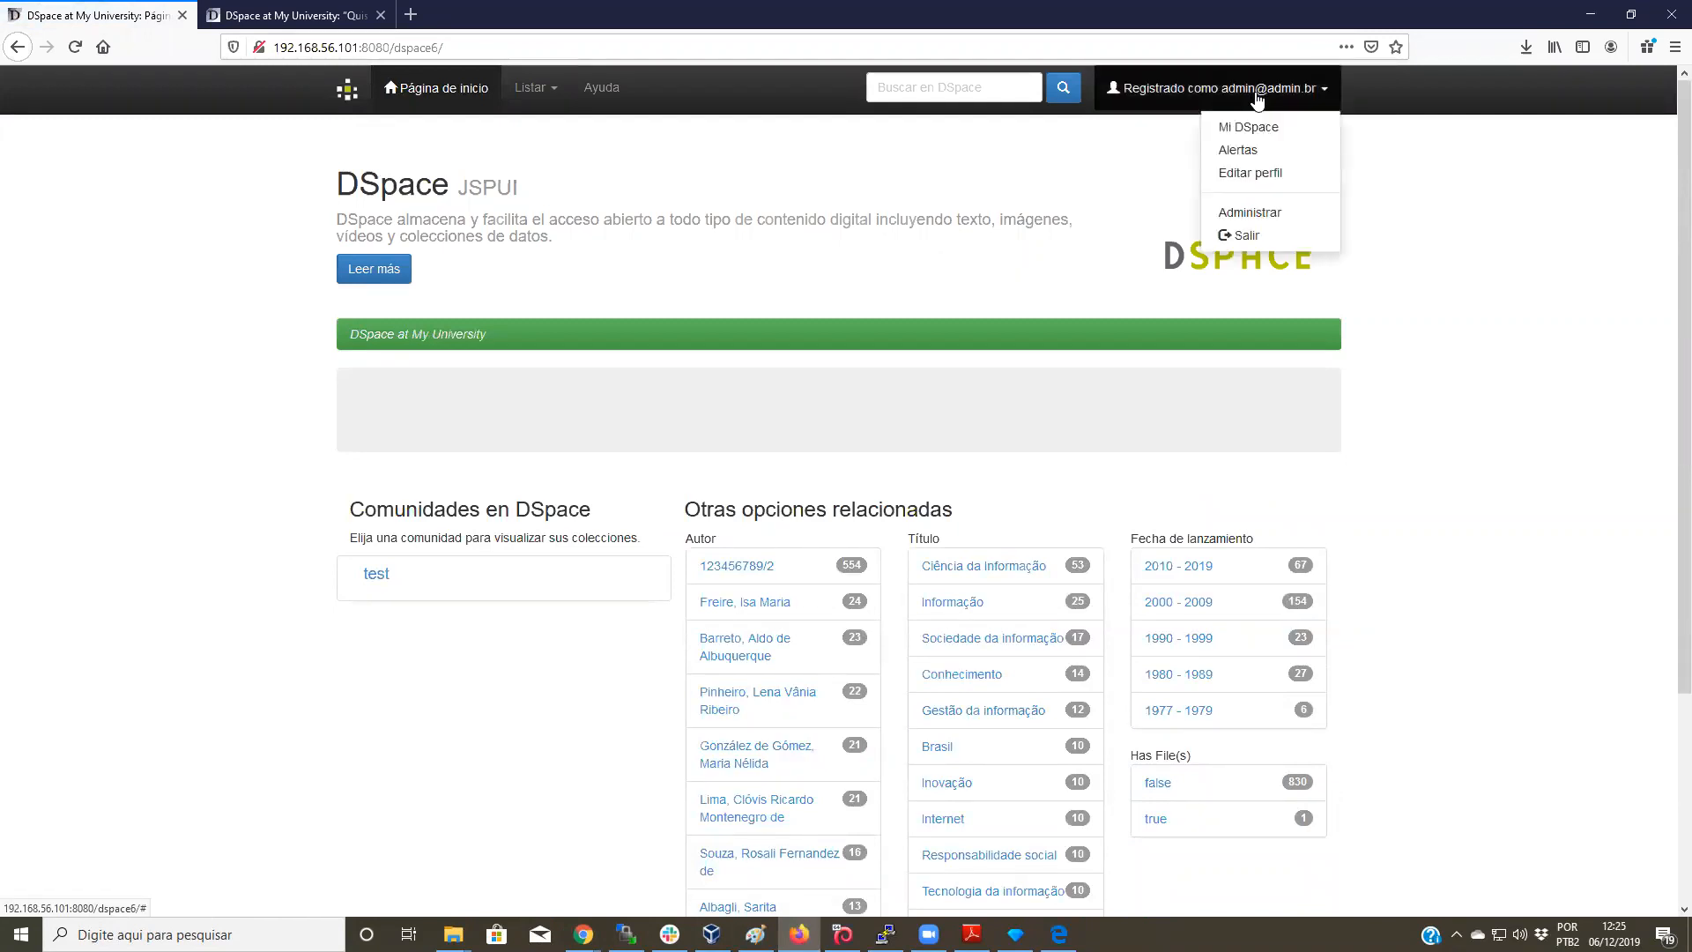
click(1279, 215)
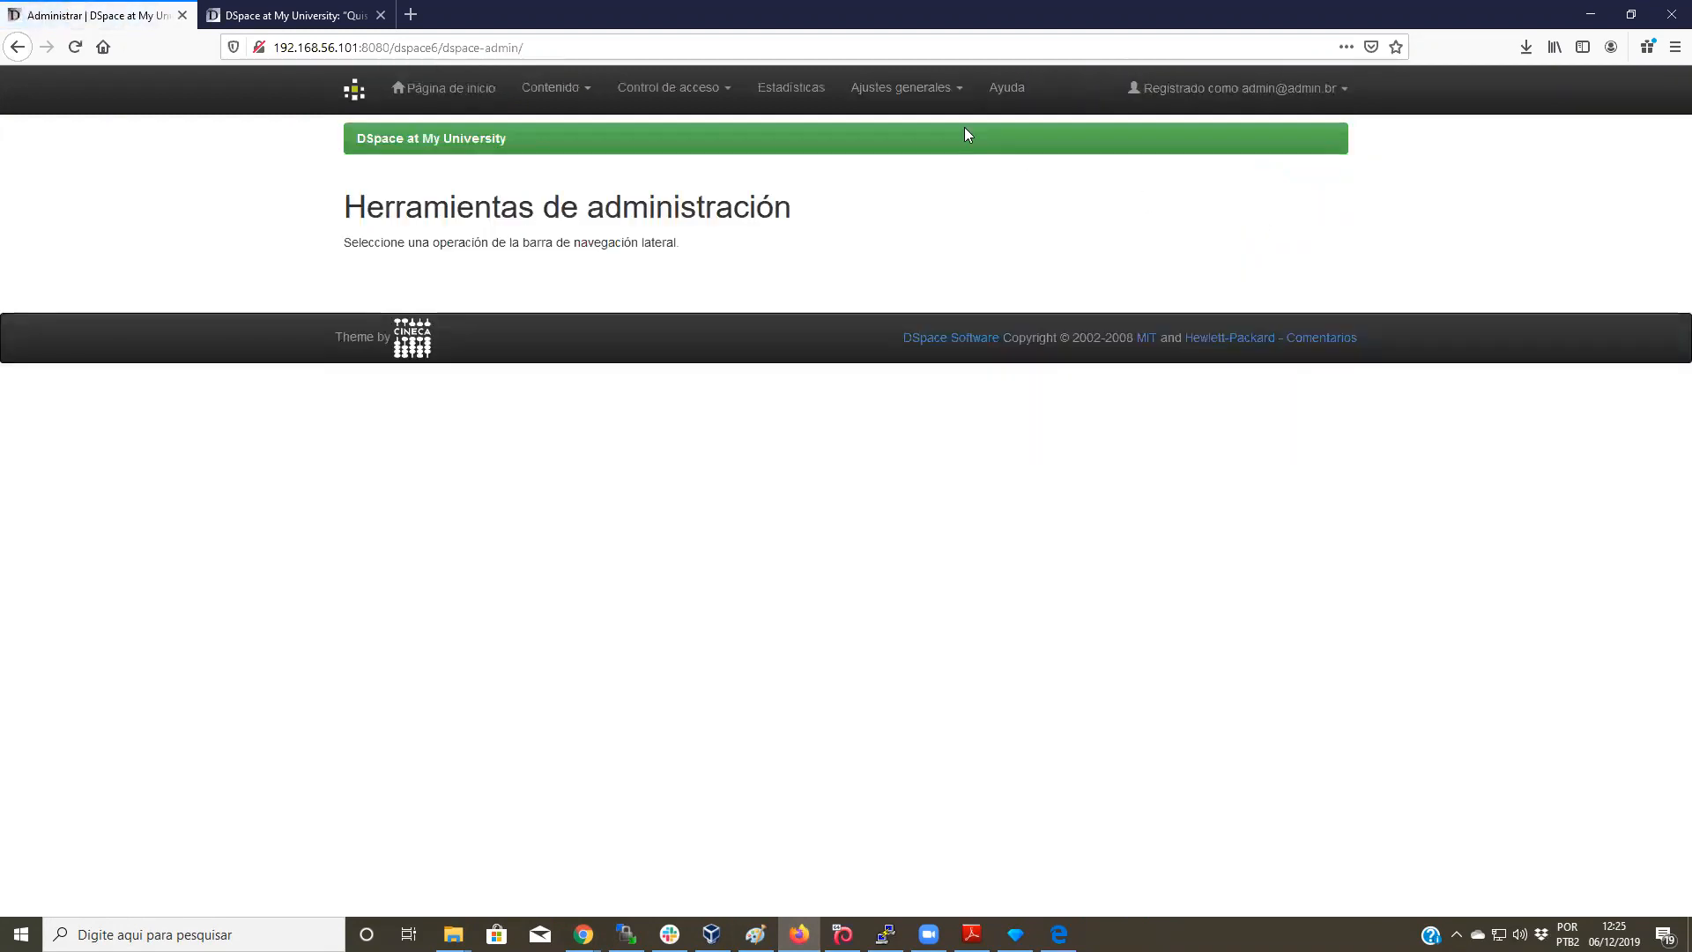
click(577, 90)
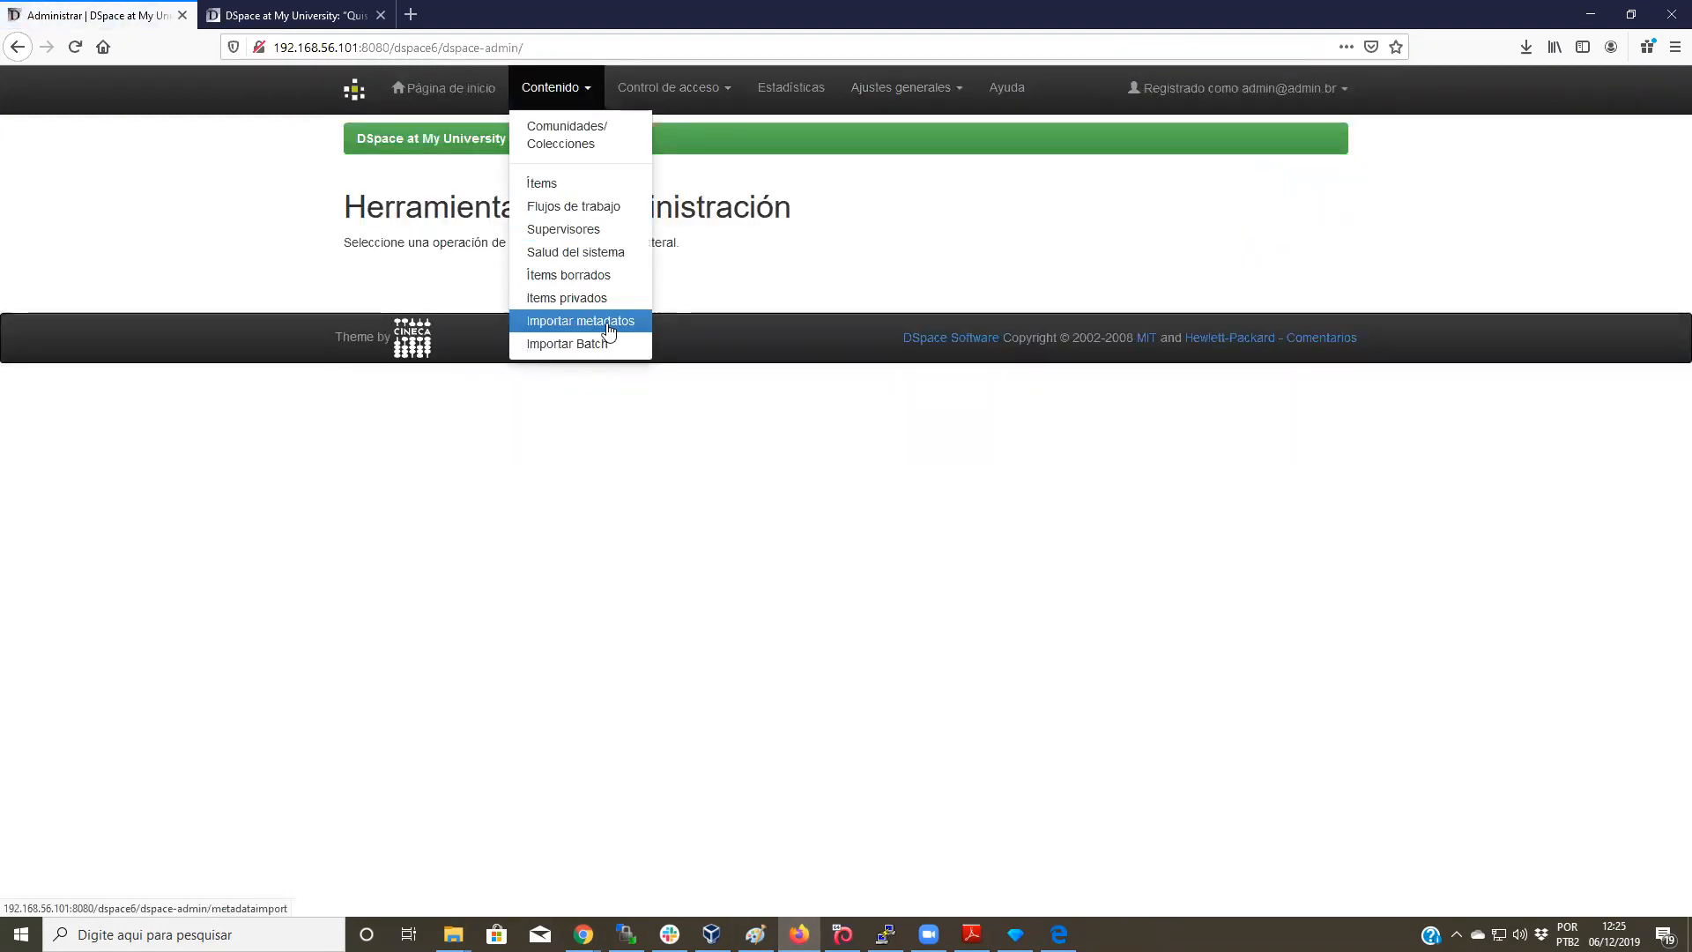
click(608, 326)
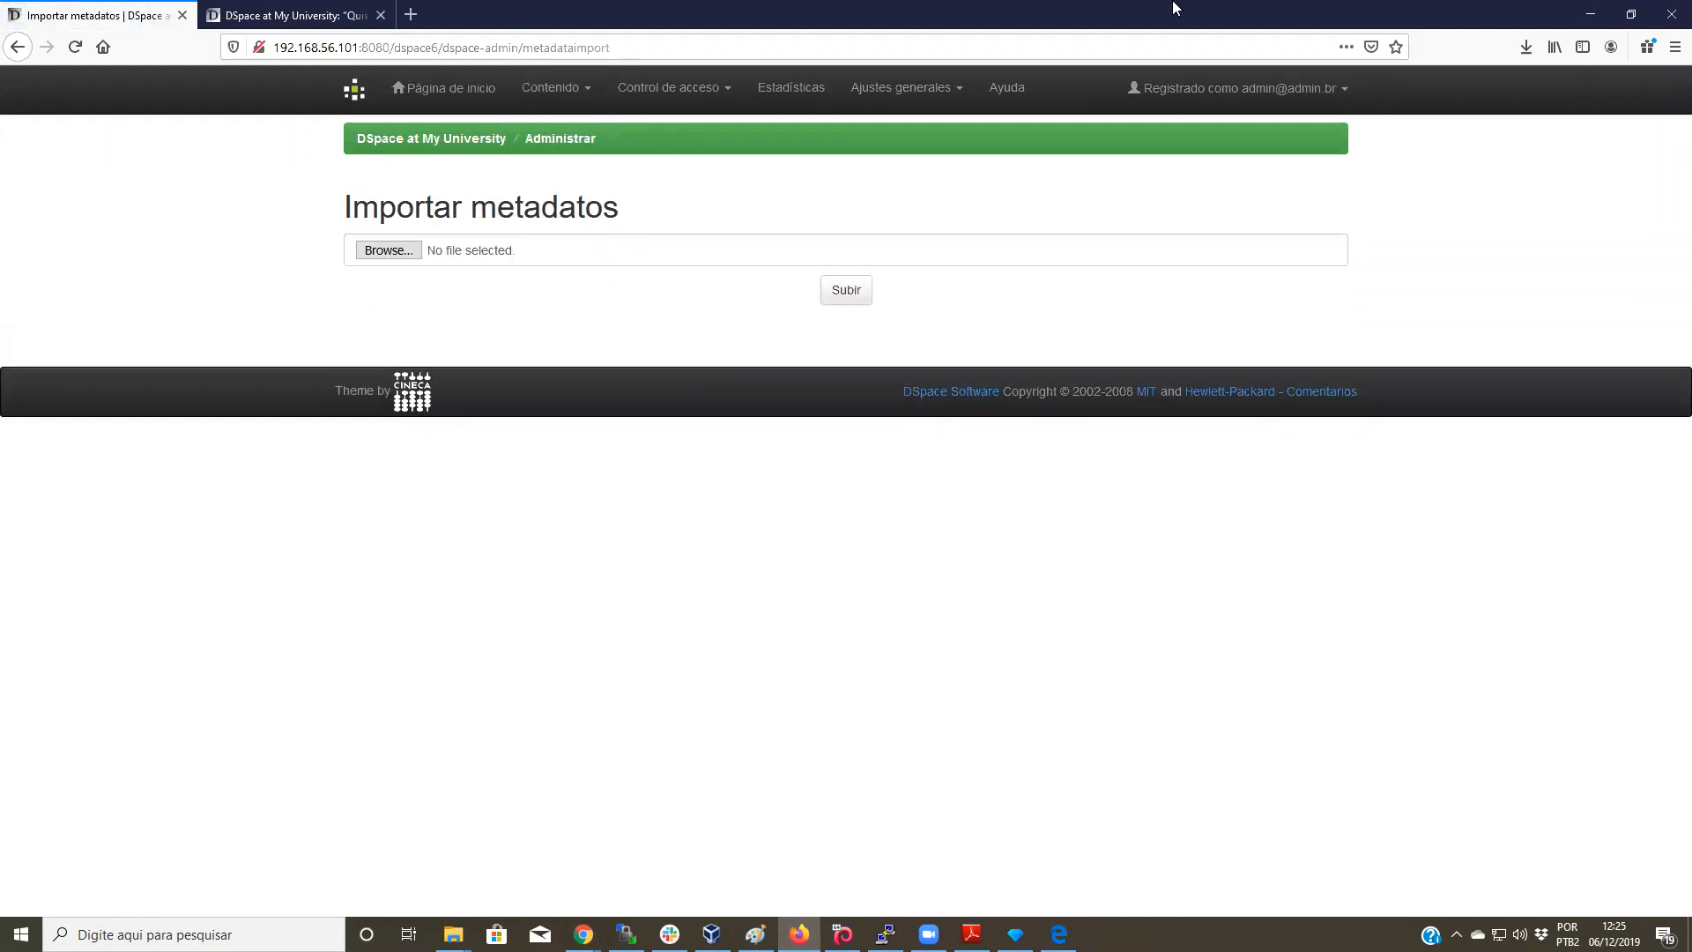
click(388, 250)
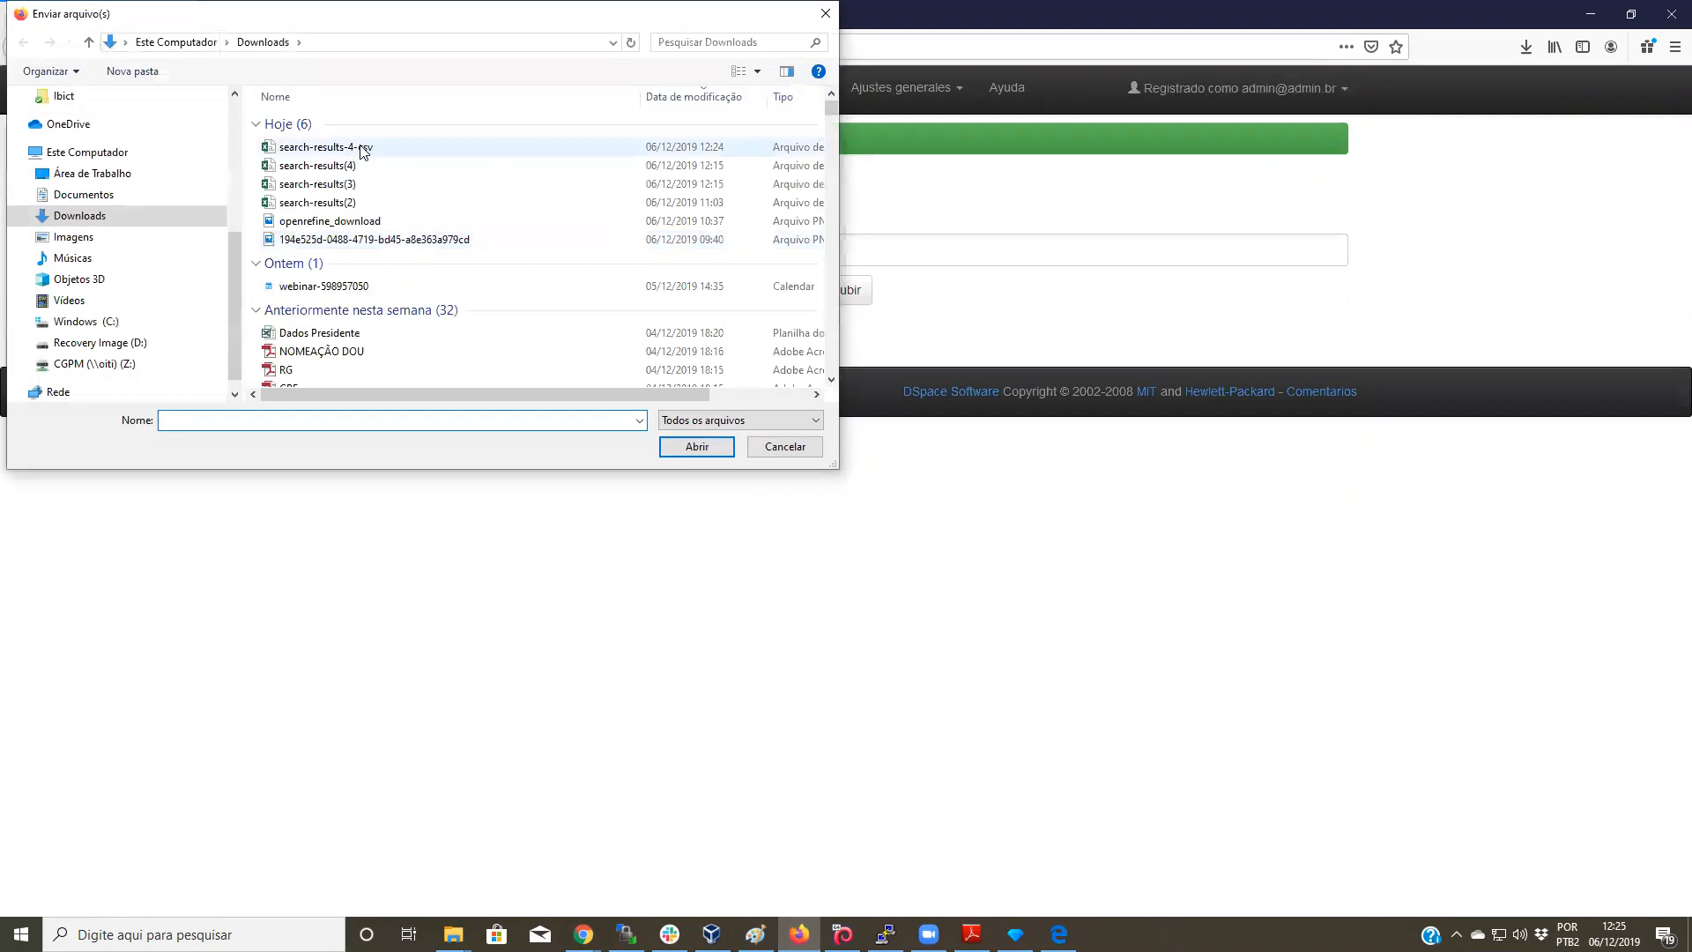
Step: Select search-results-4-csv.csv and upload it to preview the identifier changes
click(362, 148)
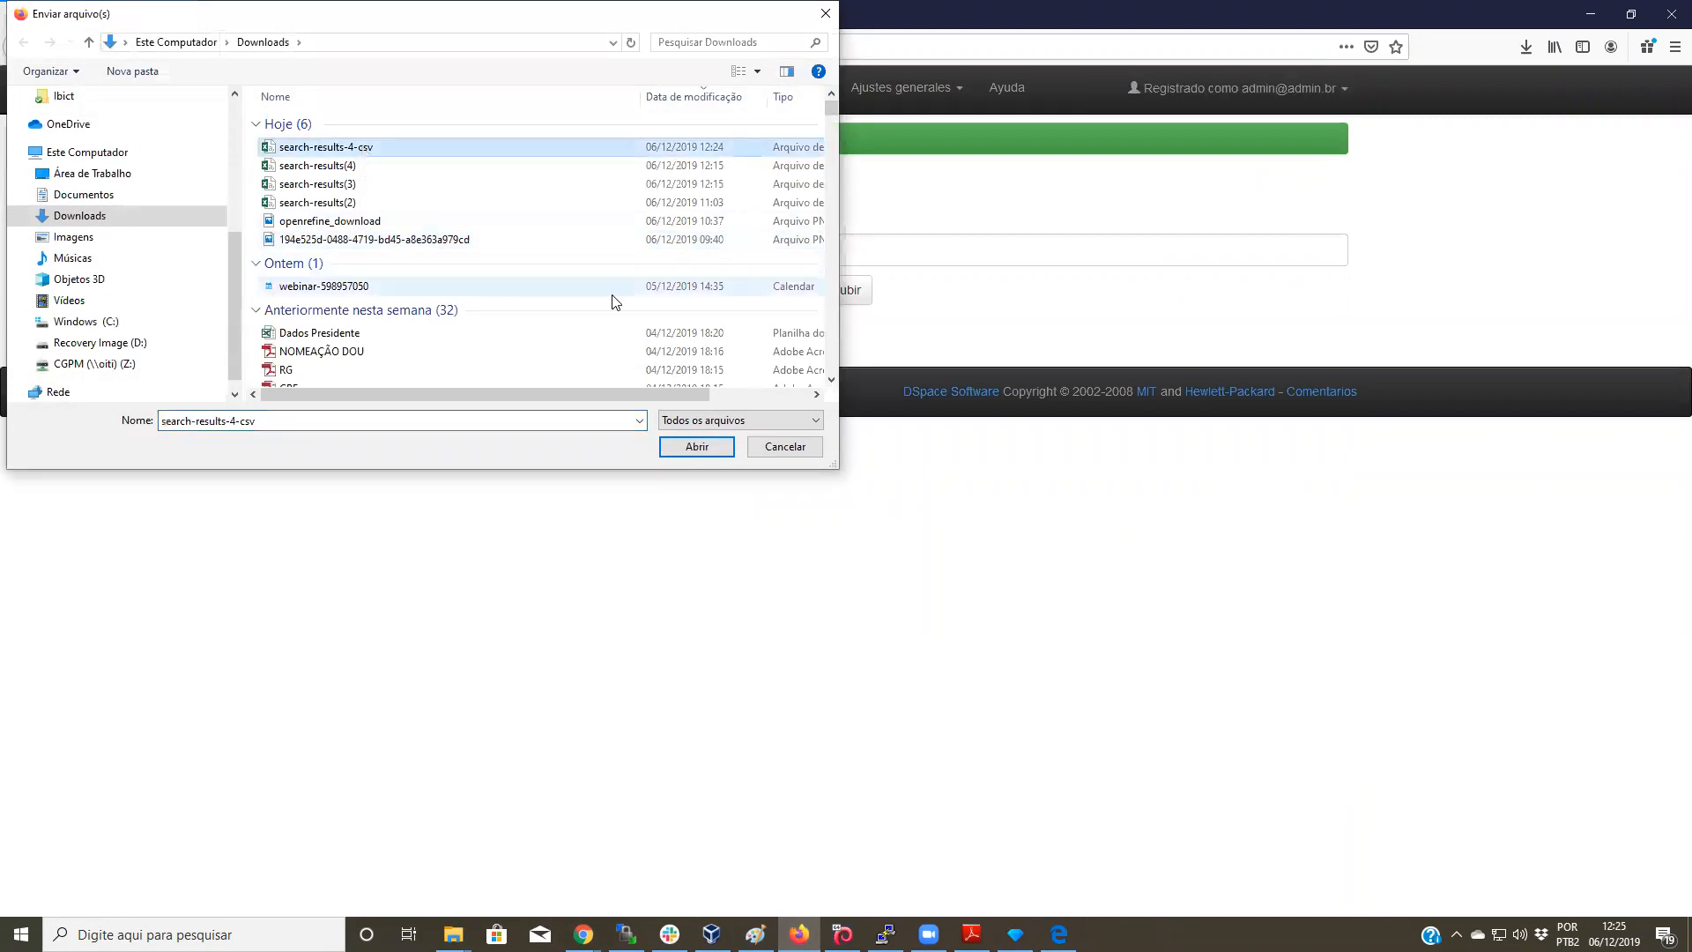
click(697, 446)
click(853, 299)
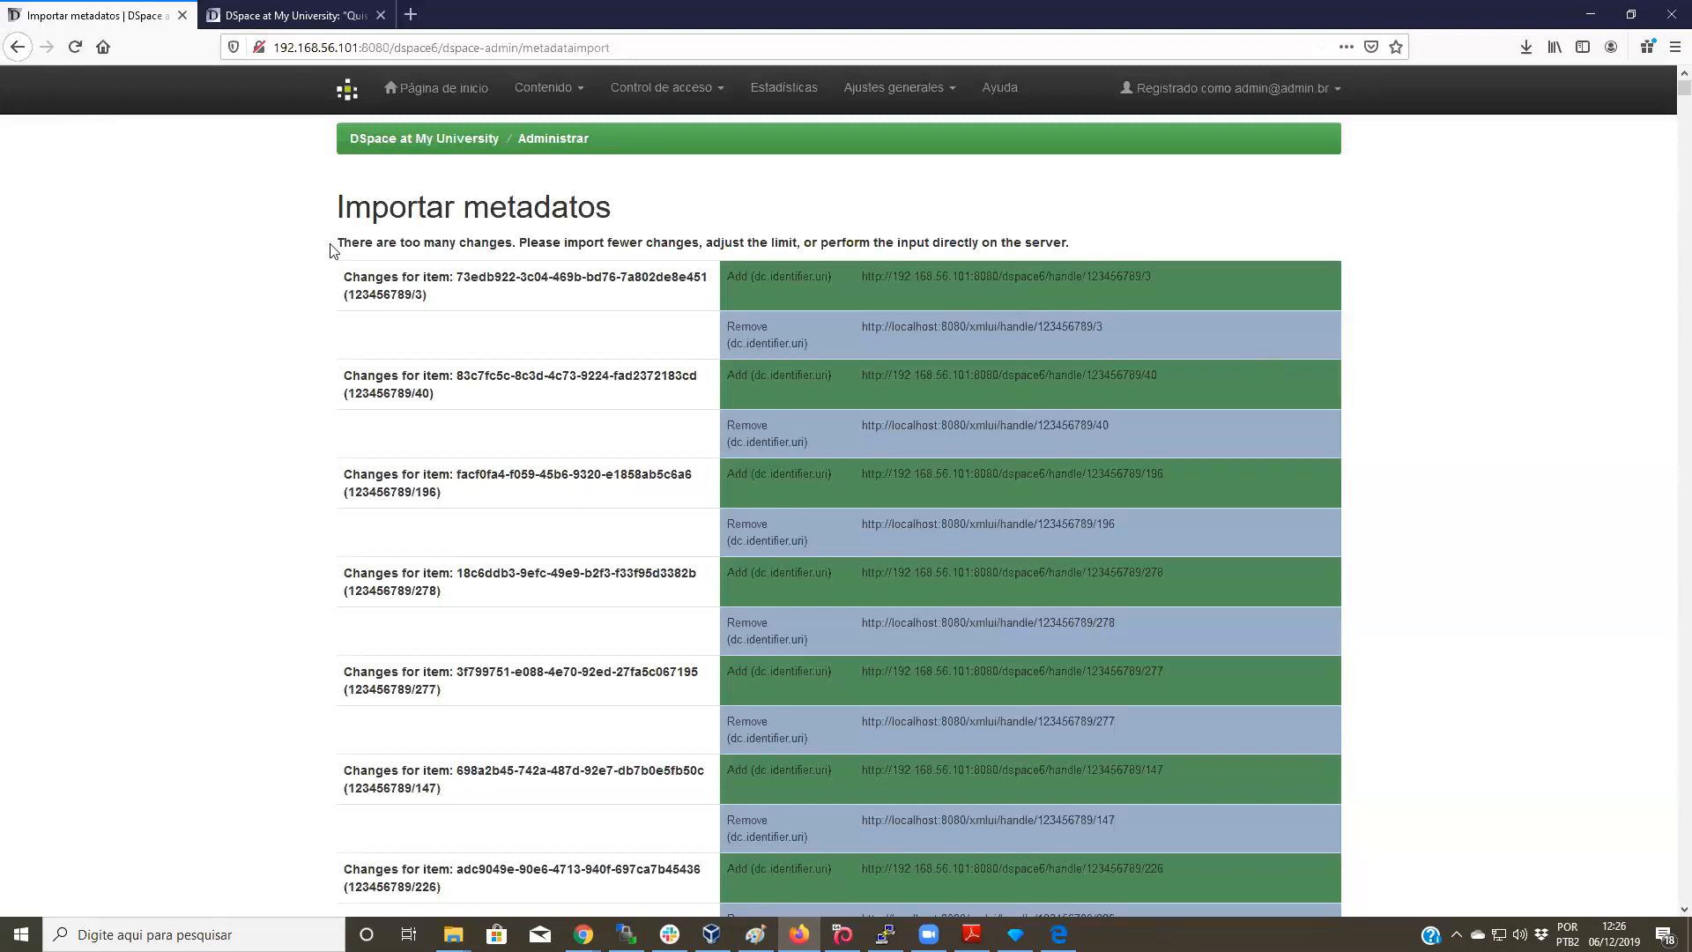
drag(337, 242, 513, 245)
drag(326, 243, 608, 240)
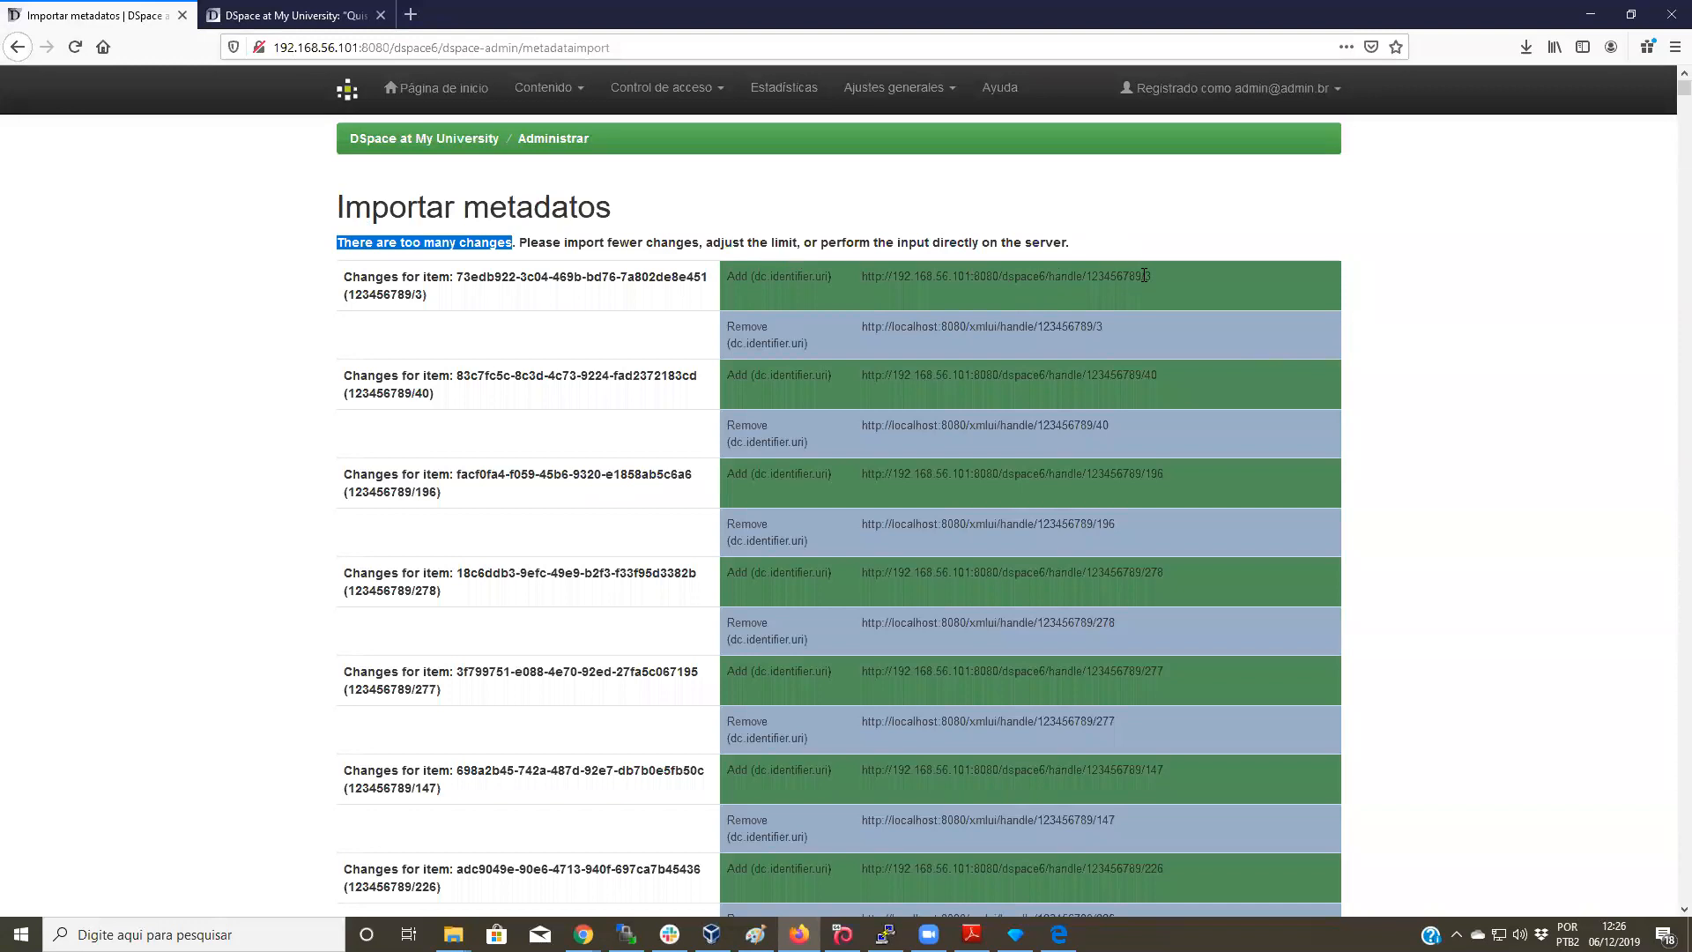
drag(1070, 244, 821, 243)
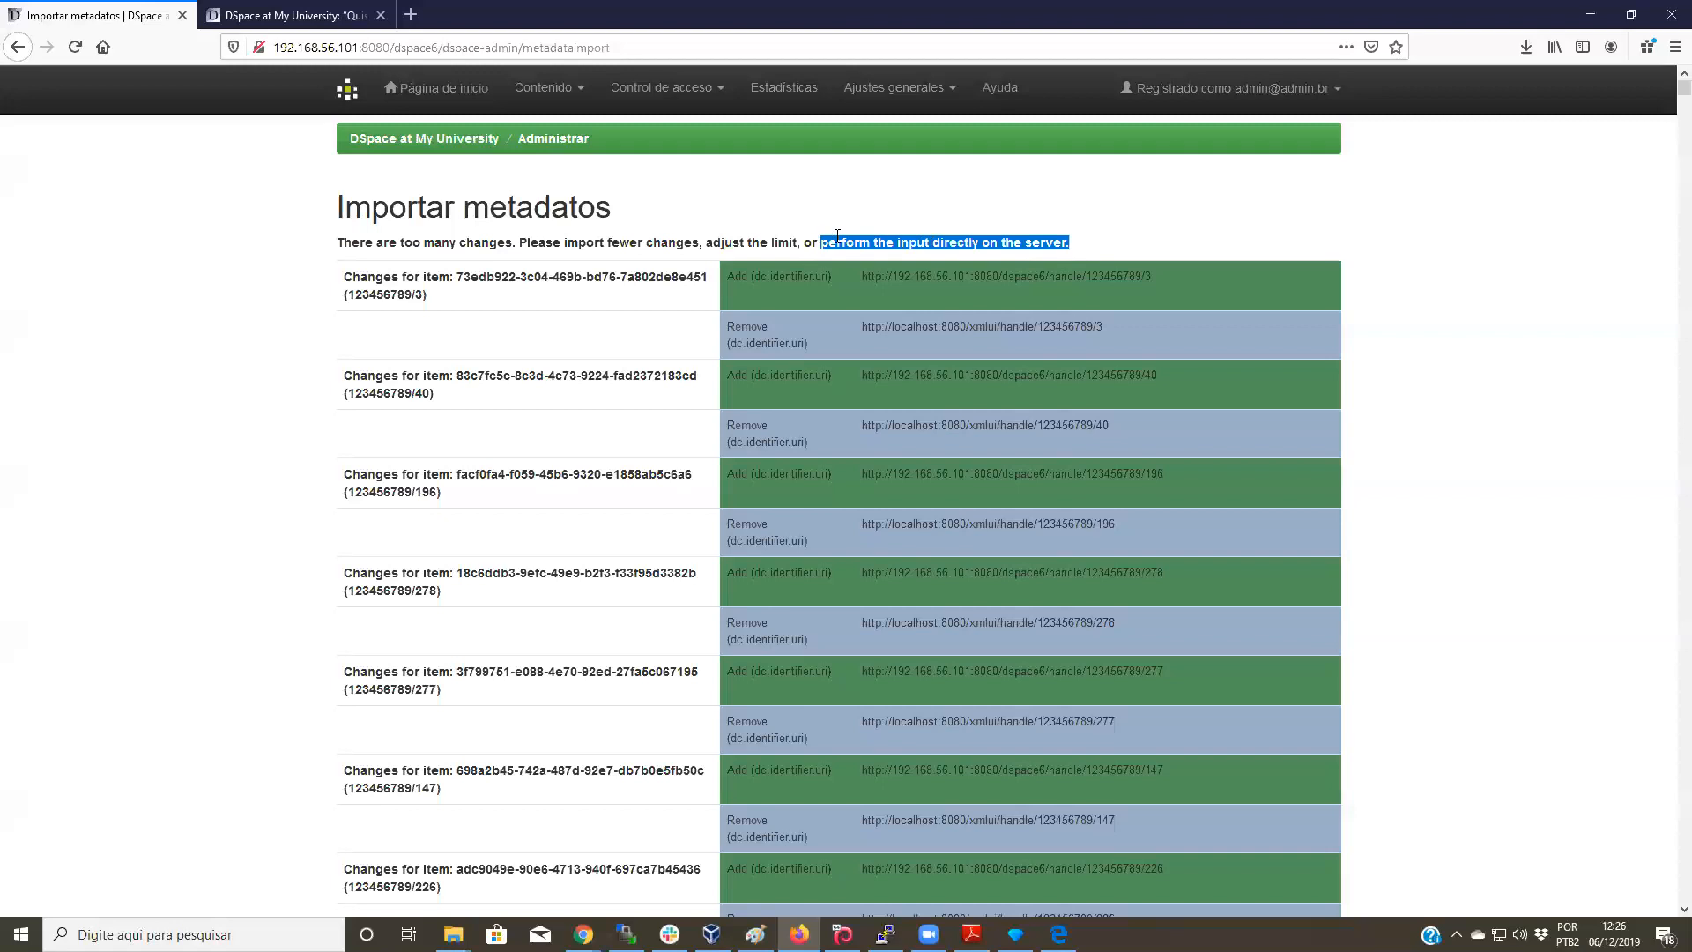
click(1080, 235)
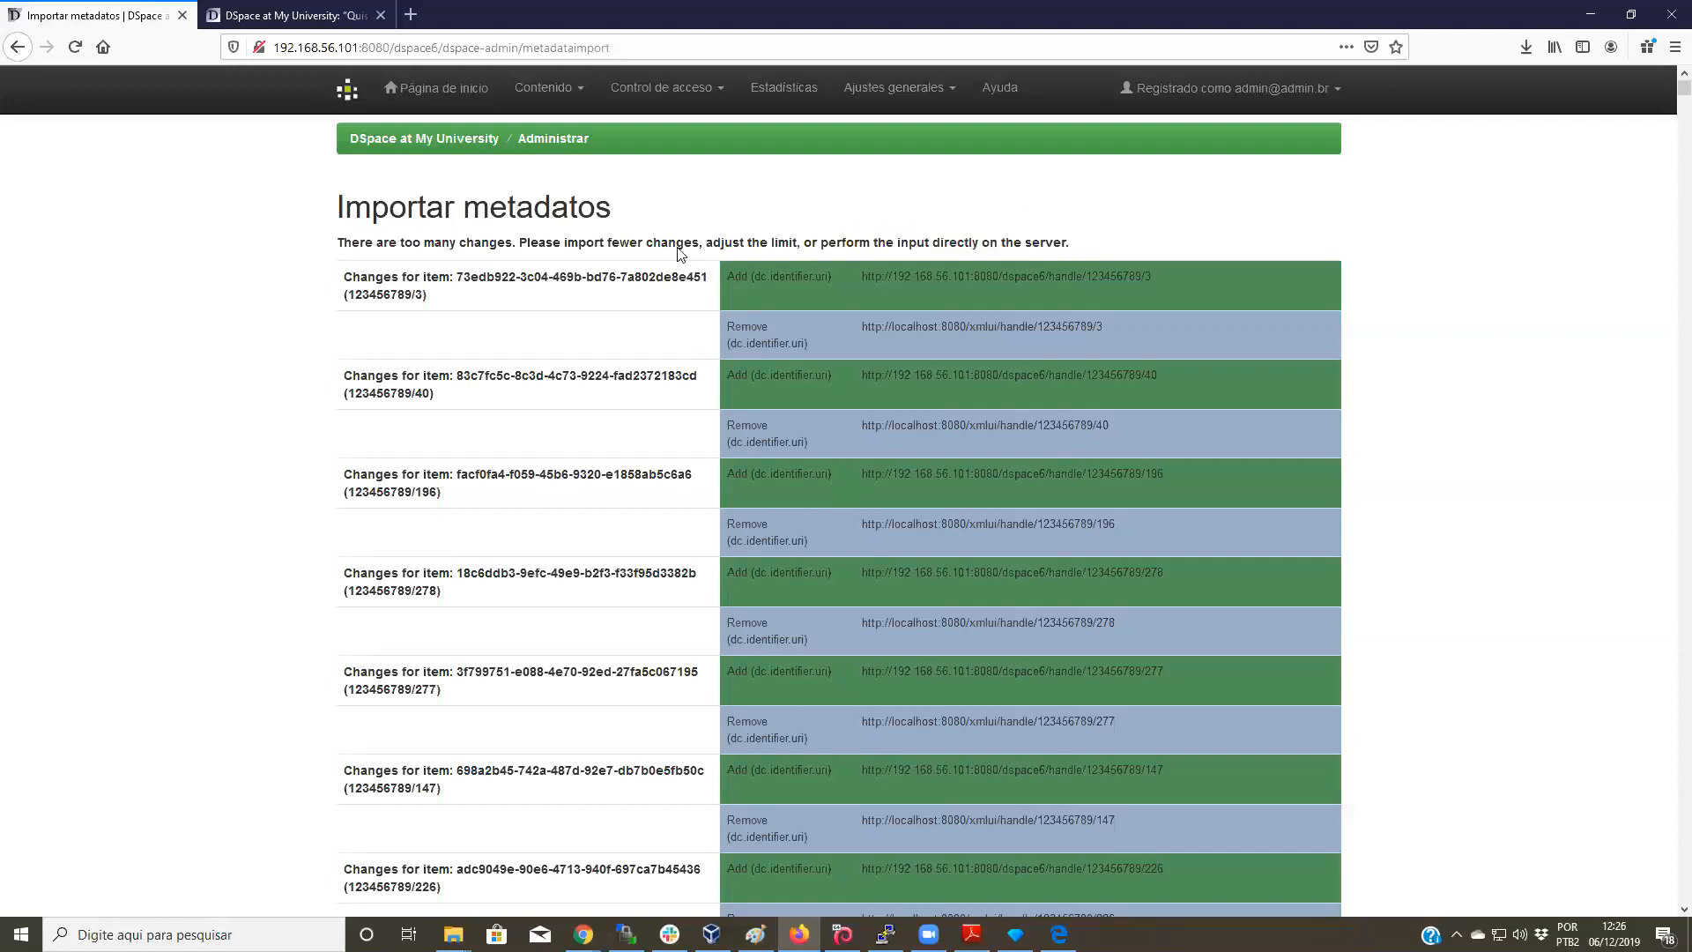
drag(709, 243, 796, 244)
drag(800, 243, 704, 243)
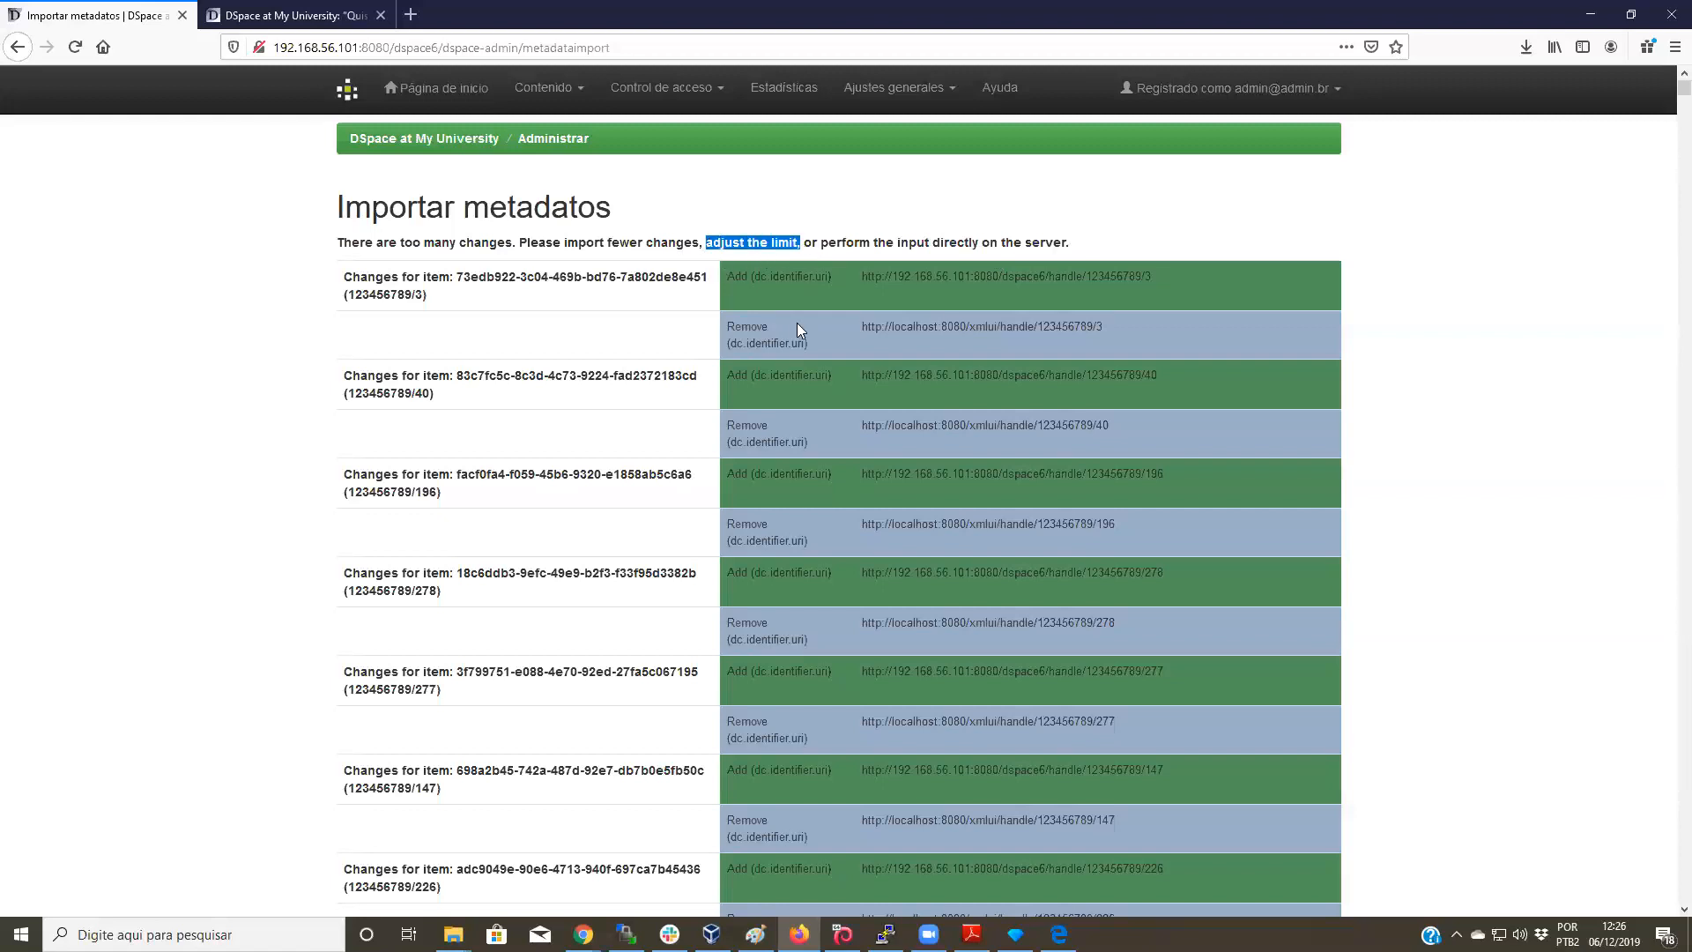
scroll(797, 323, down, 15)
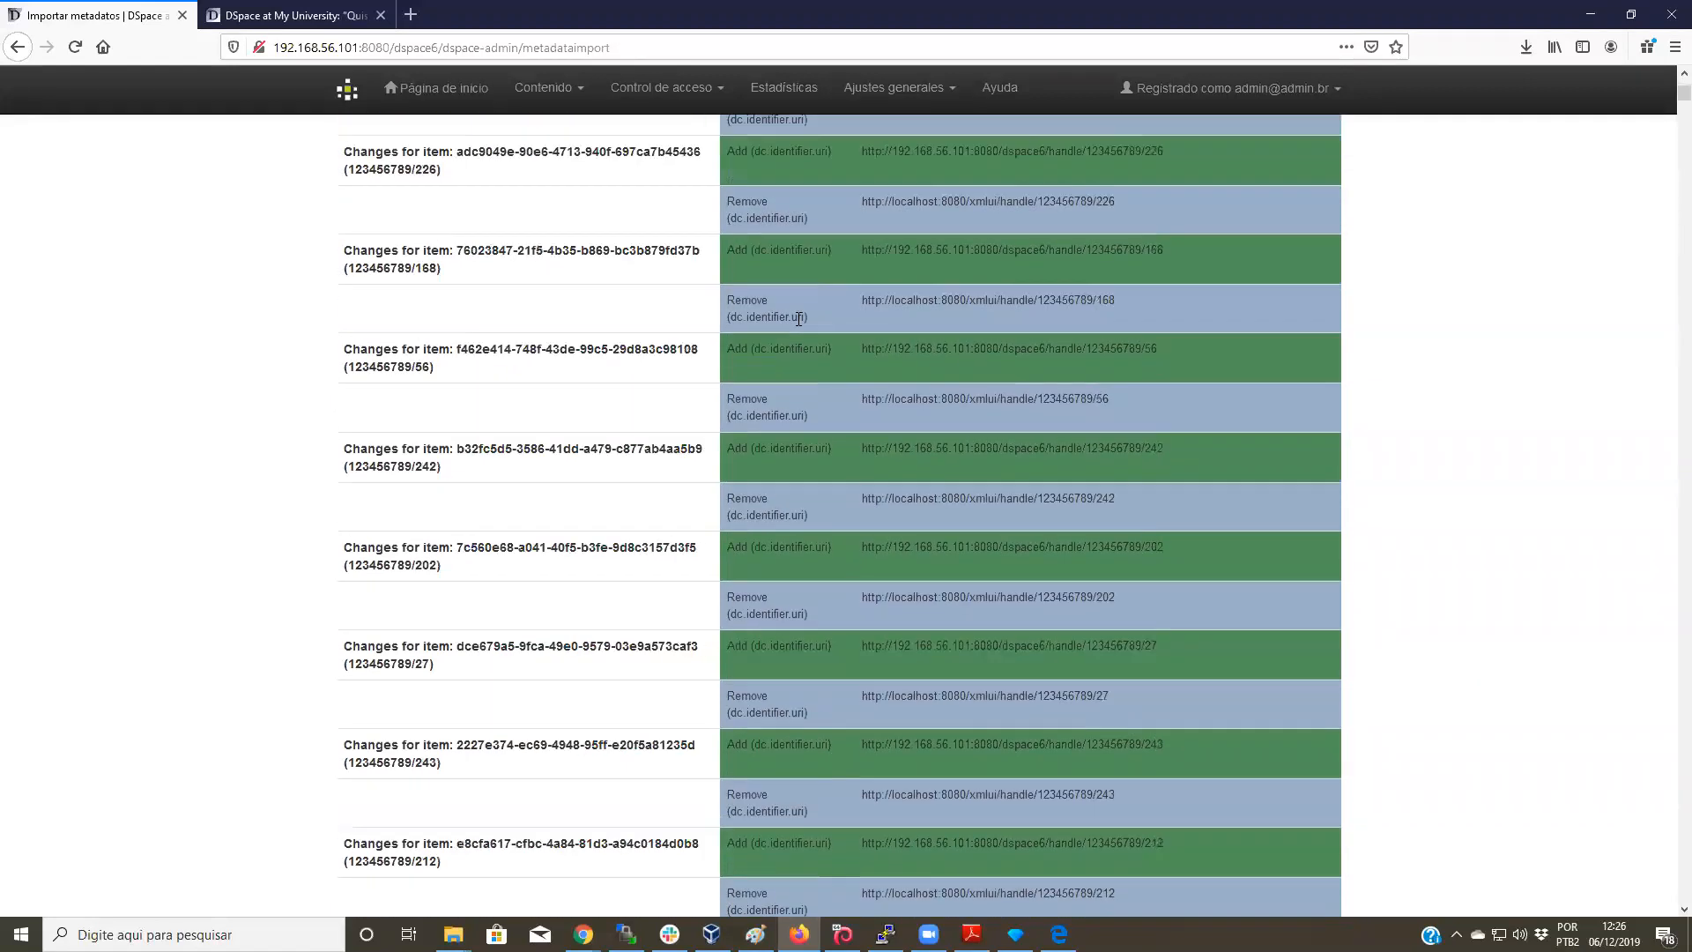
scroll(795, 319, up, 15)
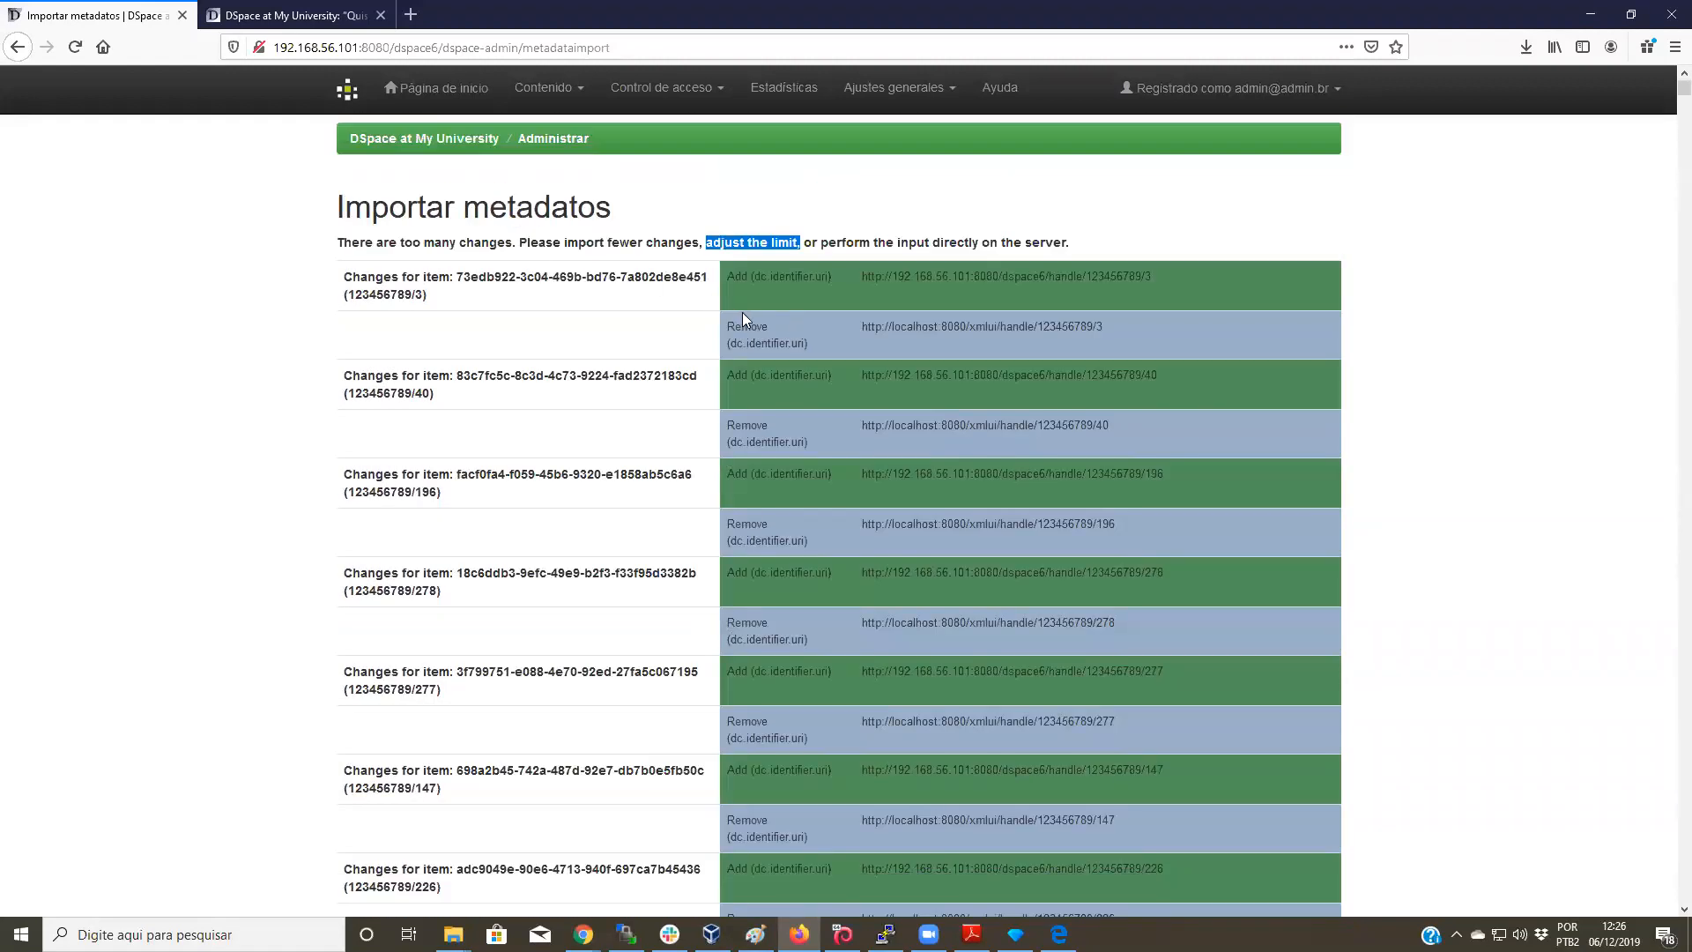
scroll(746, 315, down, 3)
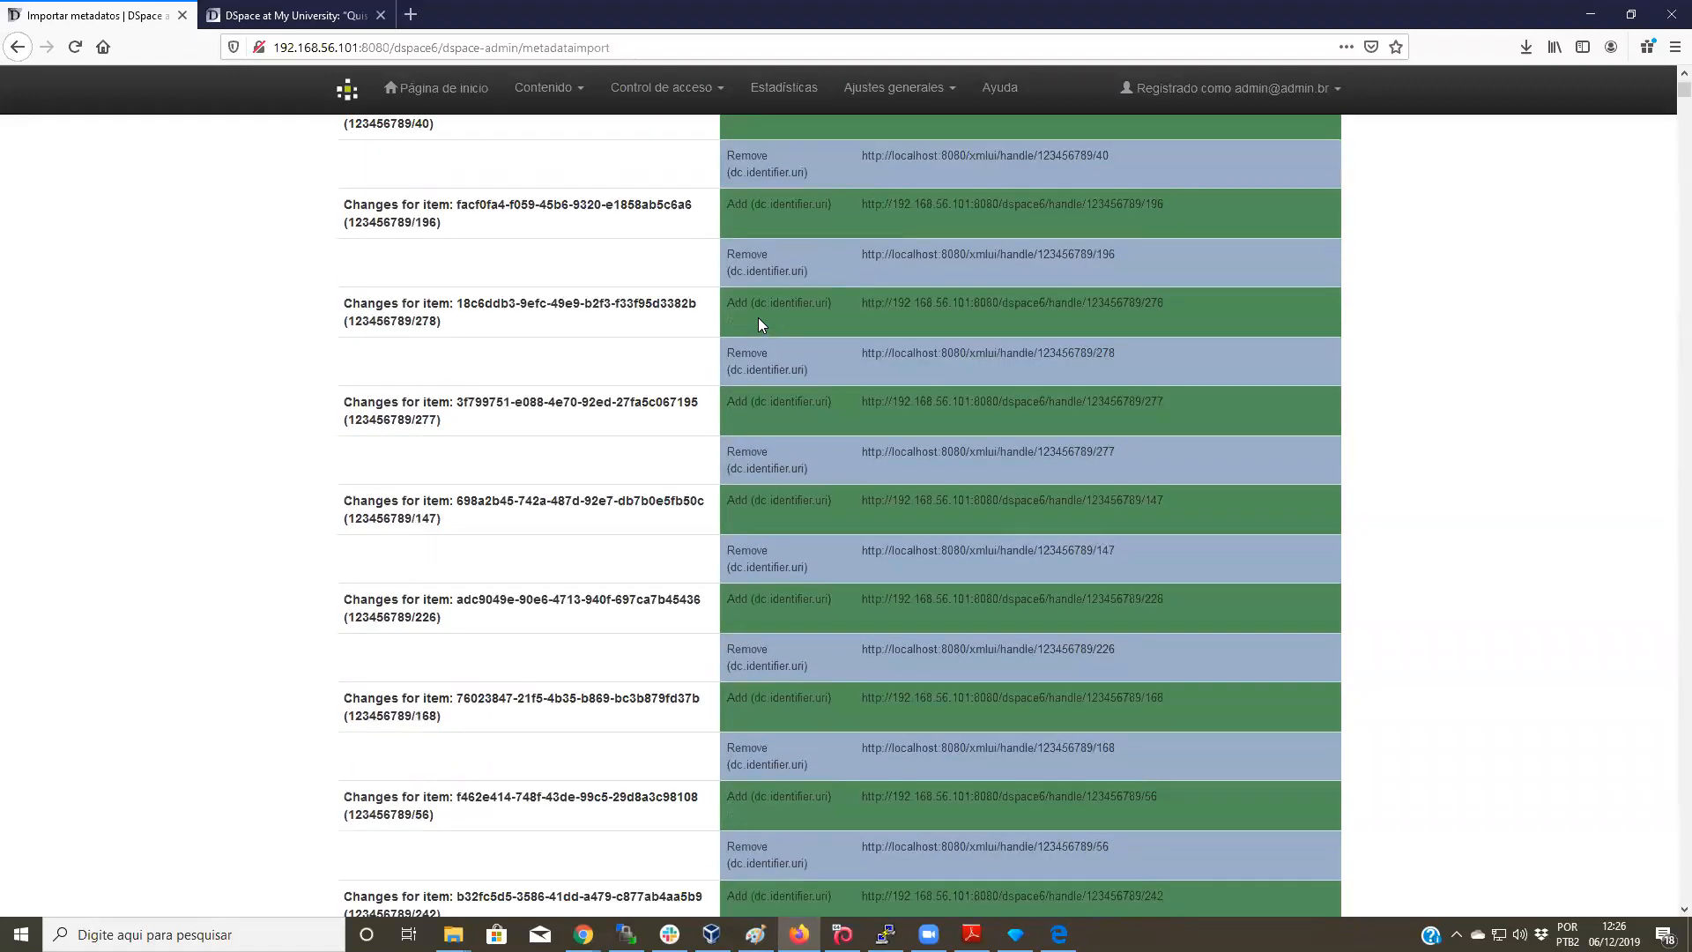
scroll(758, 322, down, 5)
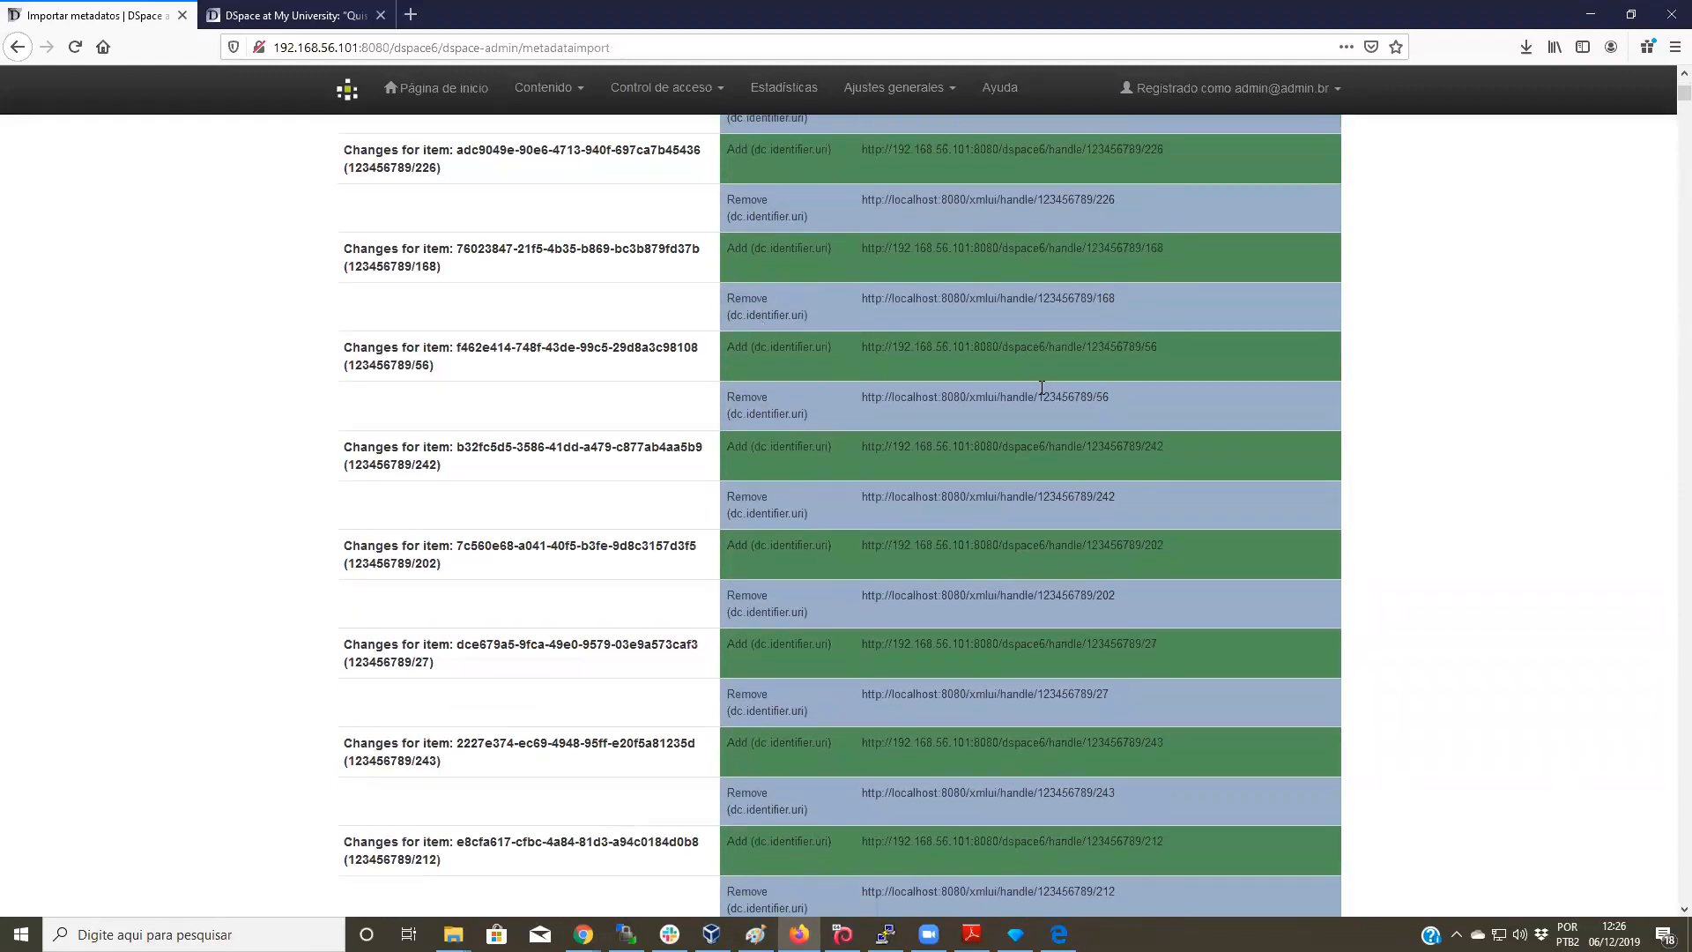
scroll(1040, 390, up, 8)
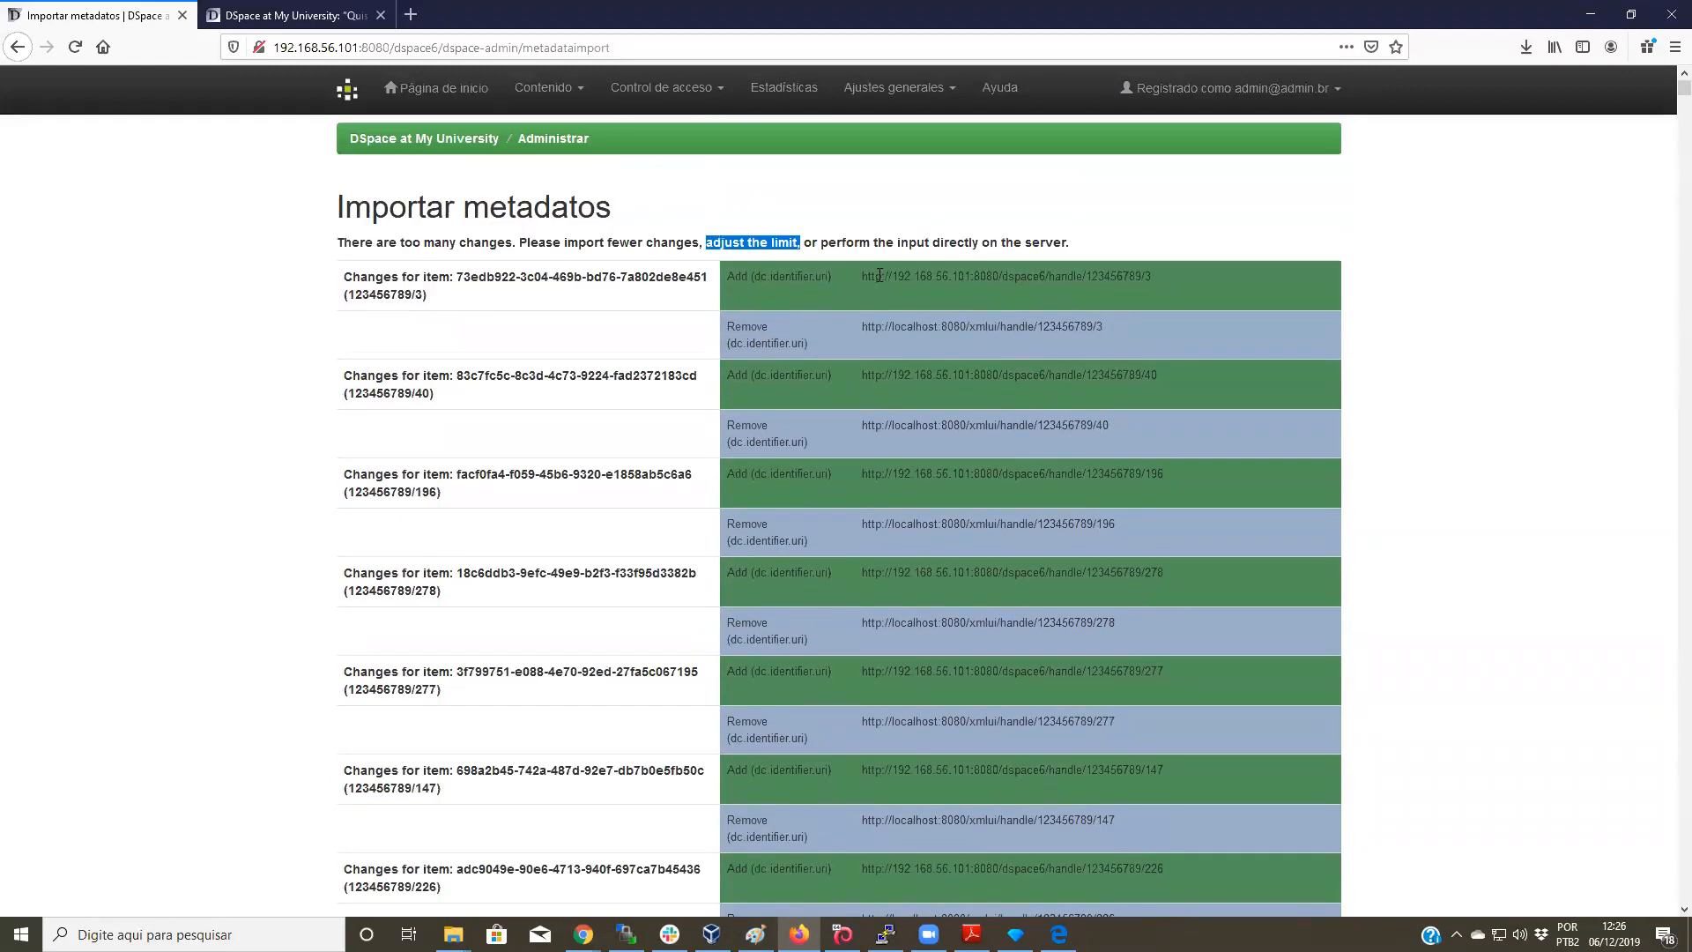
drag(891, 327, 968, 333)
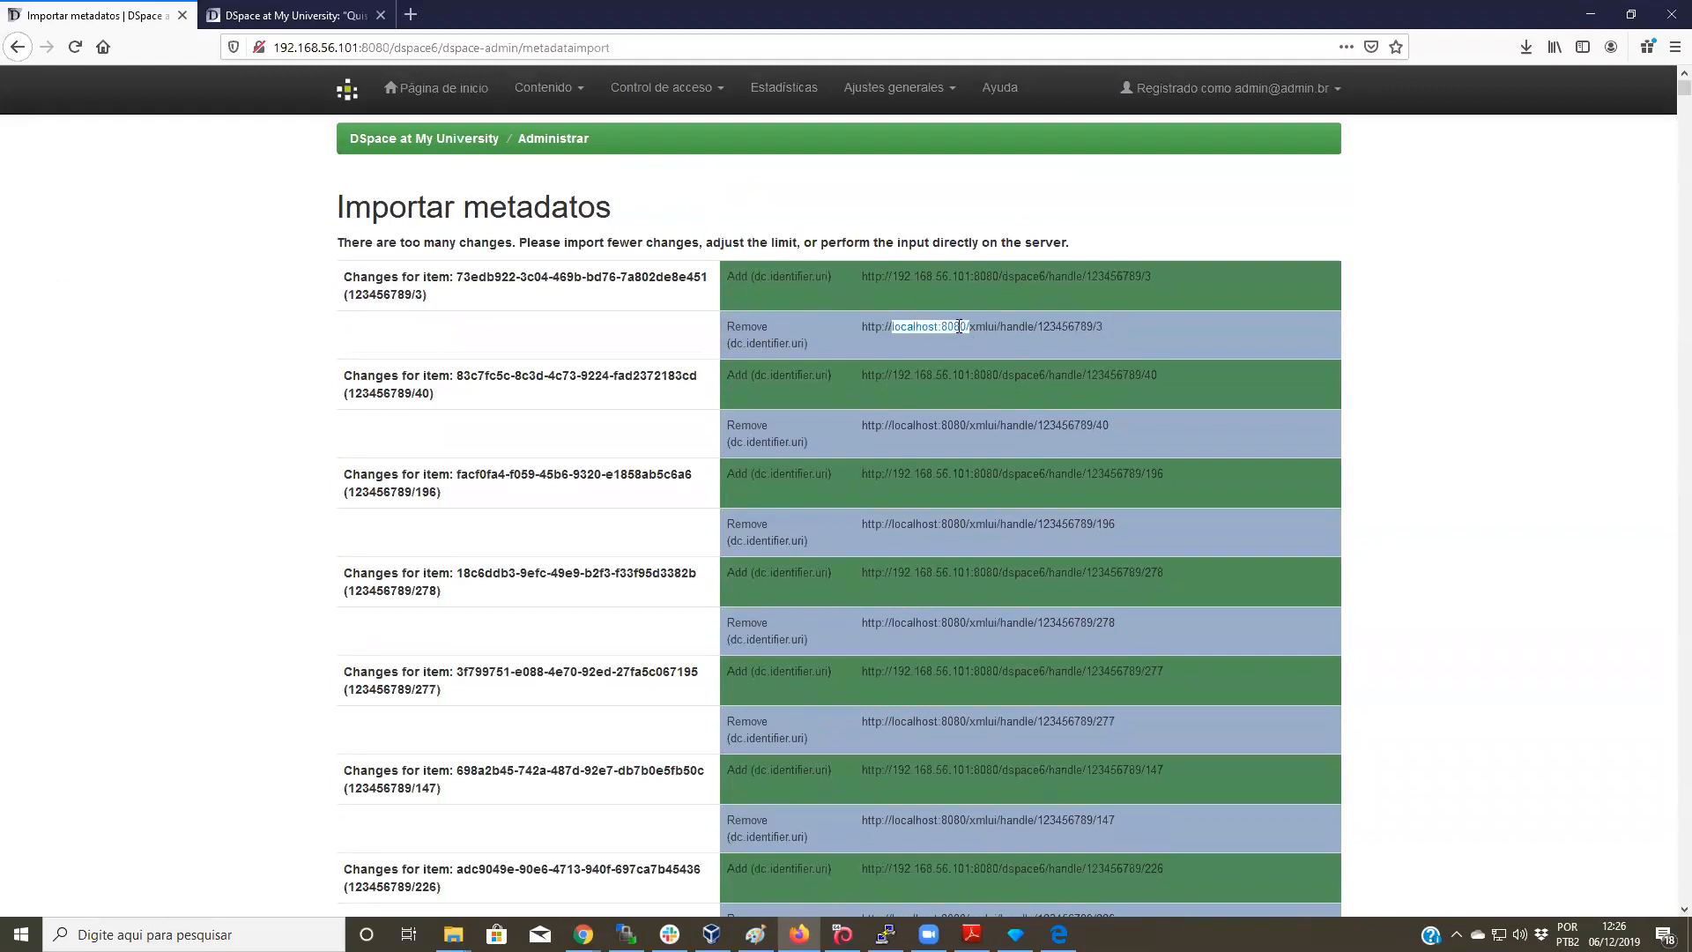
drag(882, 280, 981, 291)
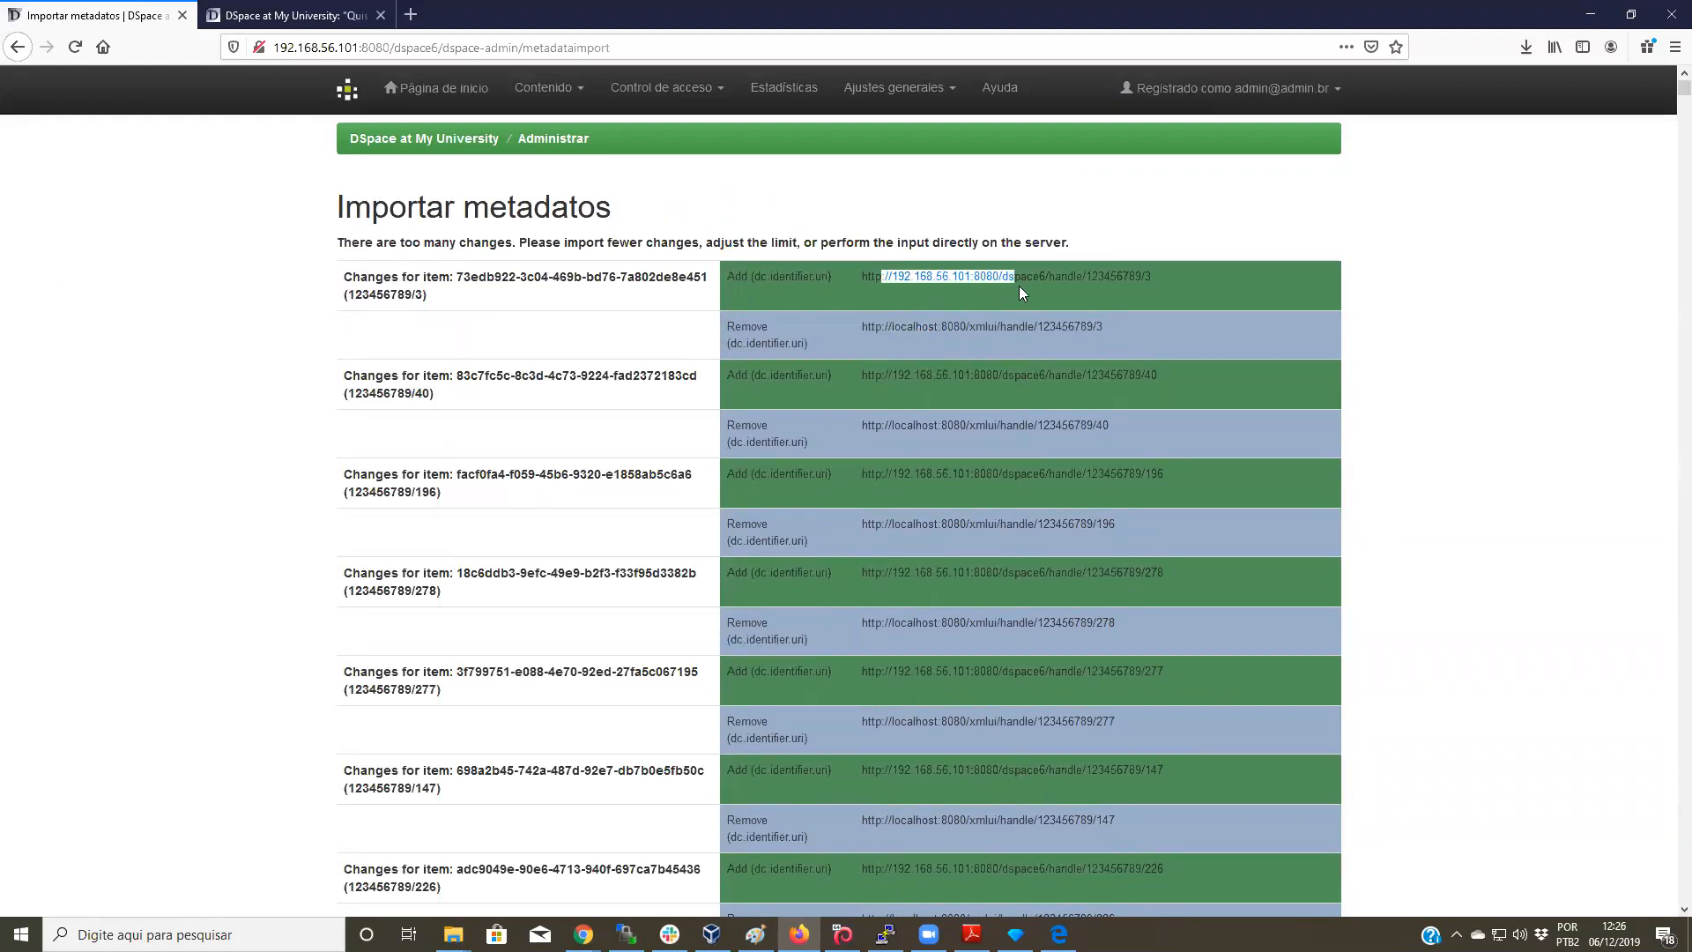
scroll(1204, 379, down, 15)
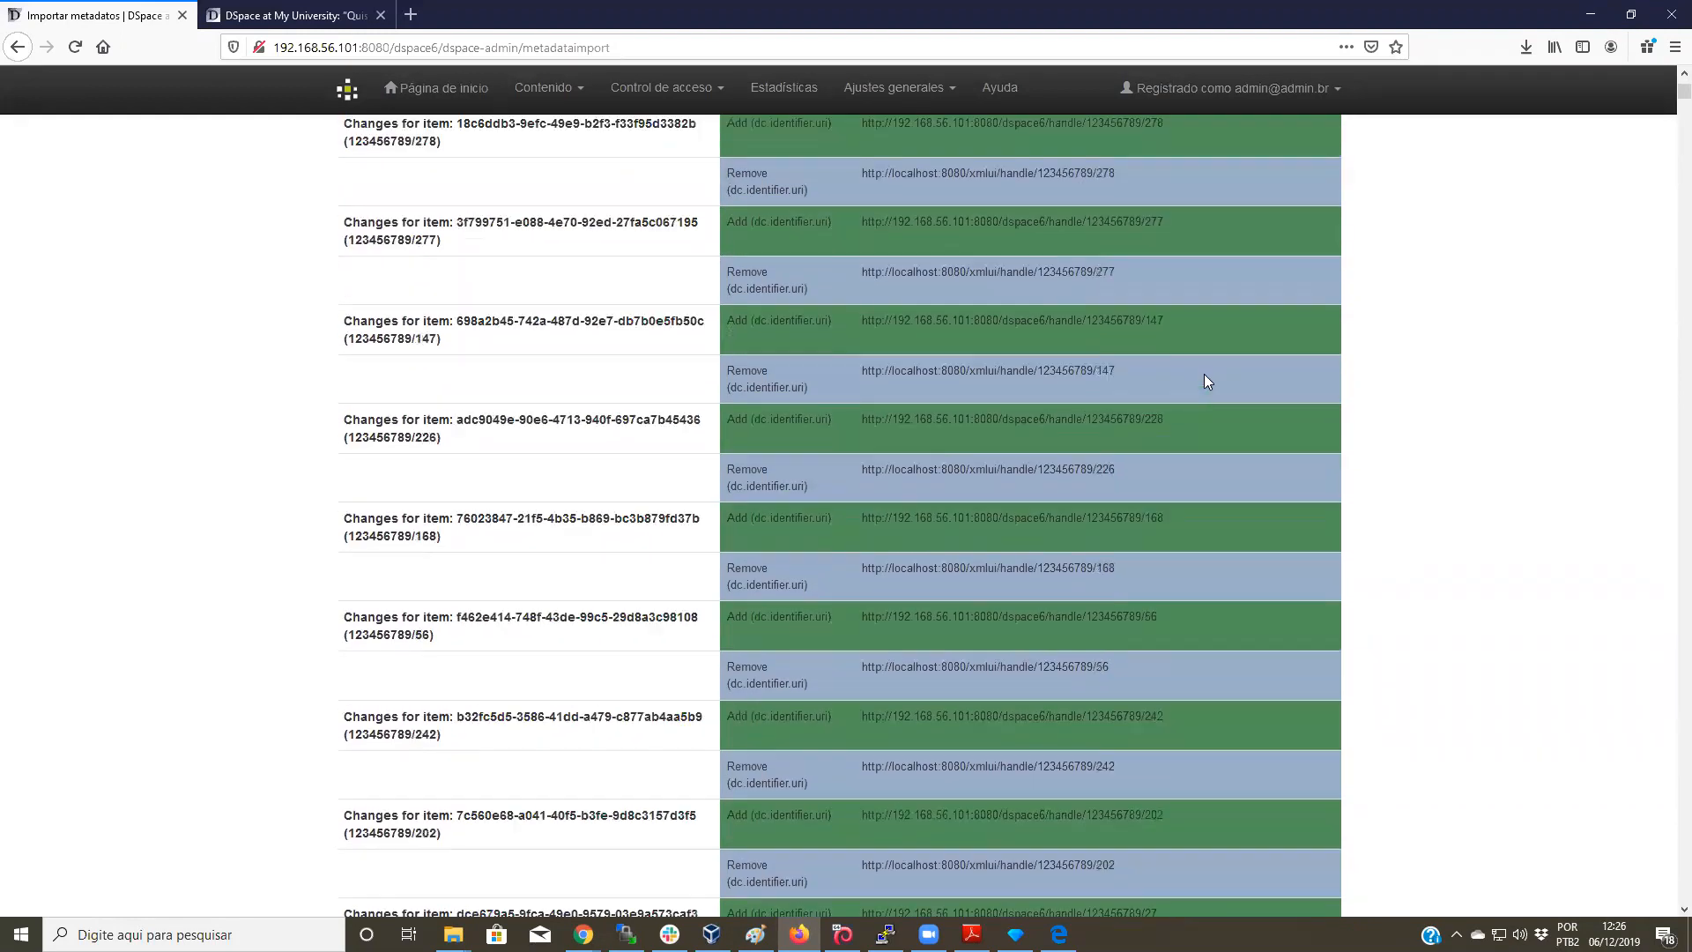
scroll(1193, 358, down, 10)
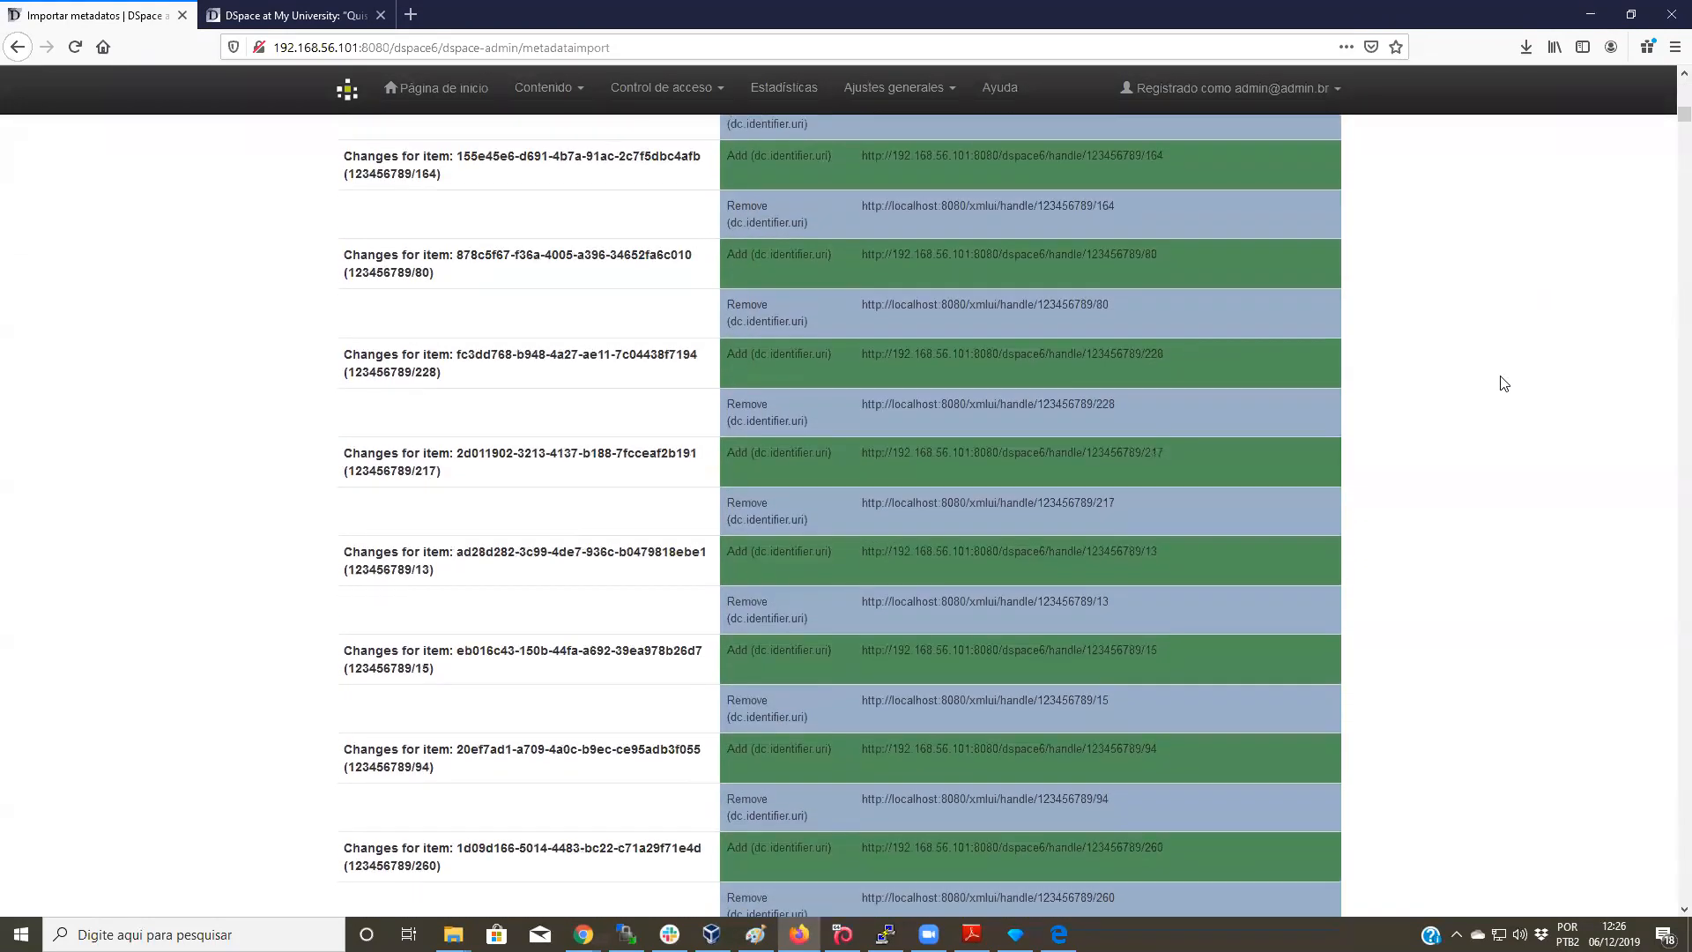
drag(1668, 132, 1668, 386)
scroll(1668, 386, down, 20)
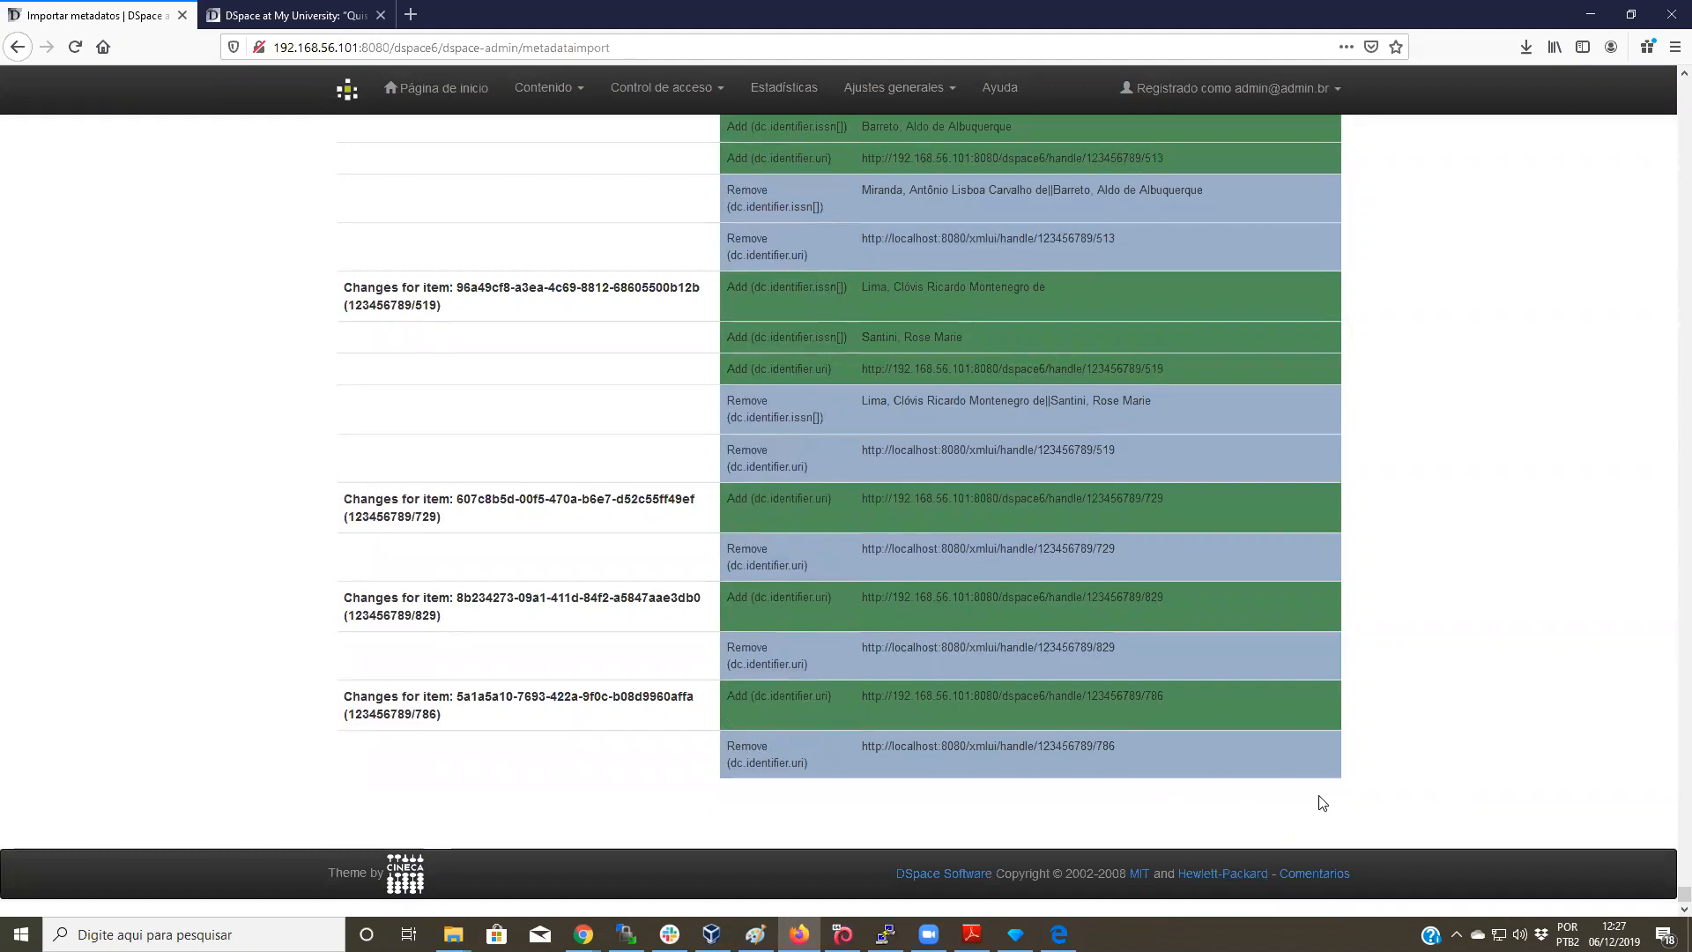
scroll(1434, 851, up, 3)
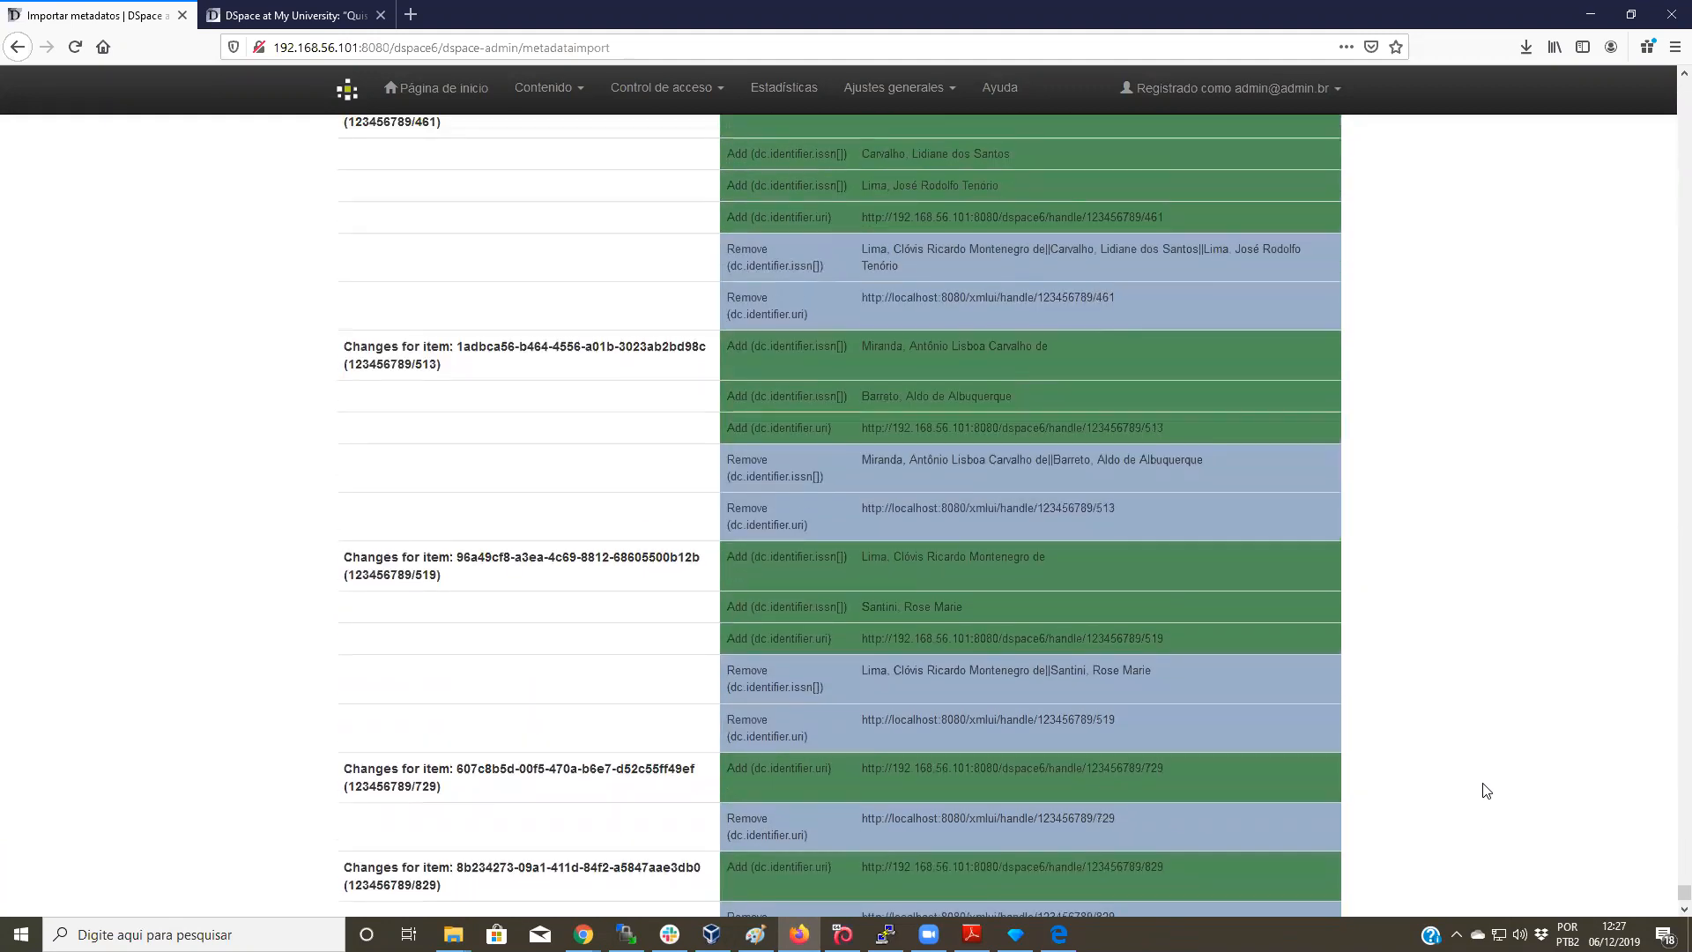
scroll(892, 712, down, 2)
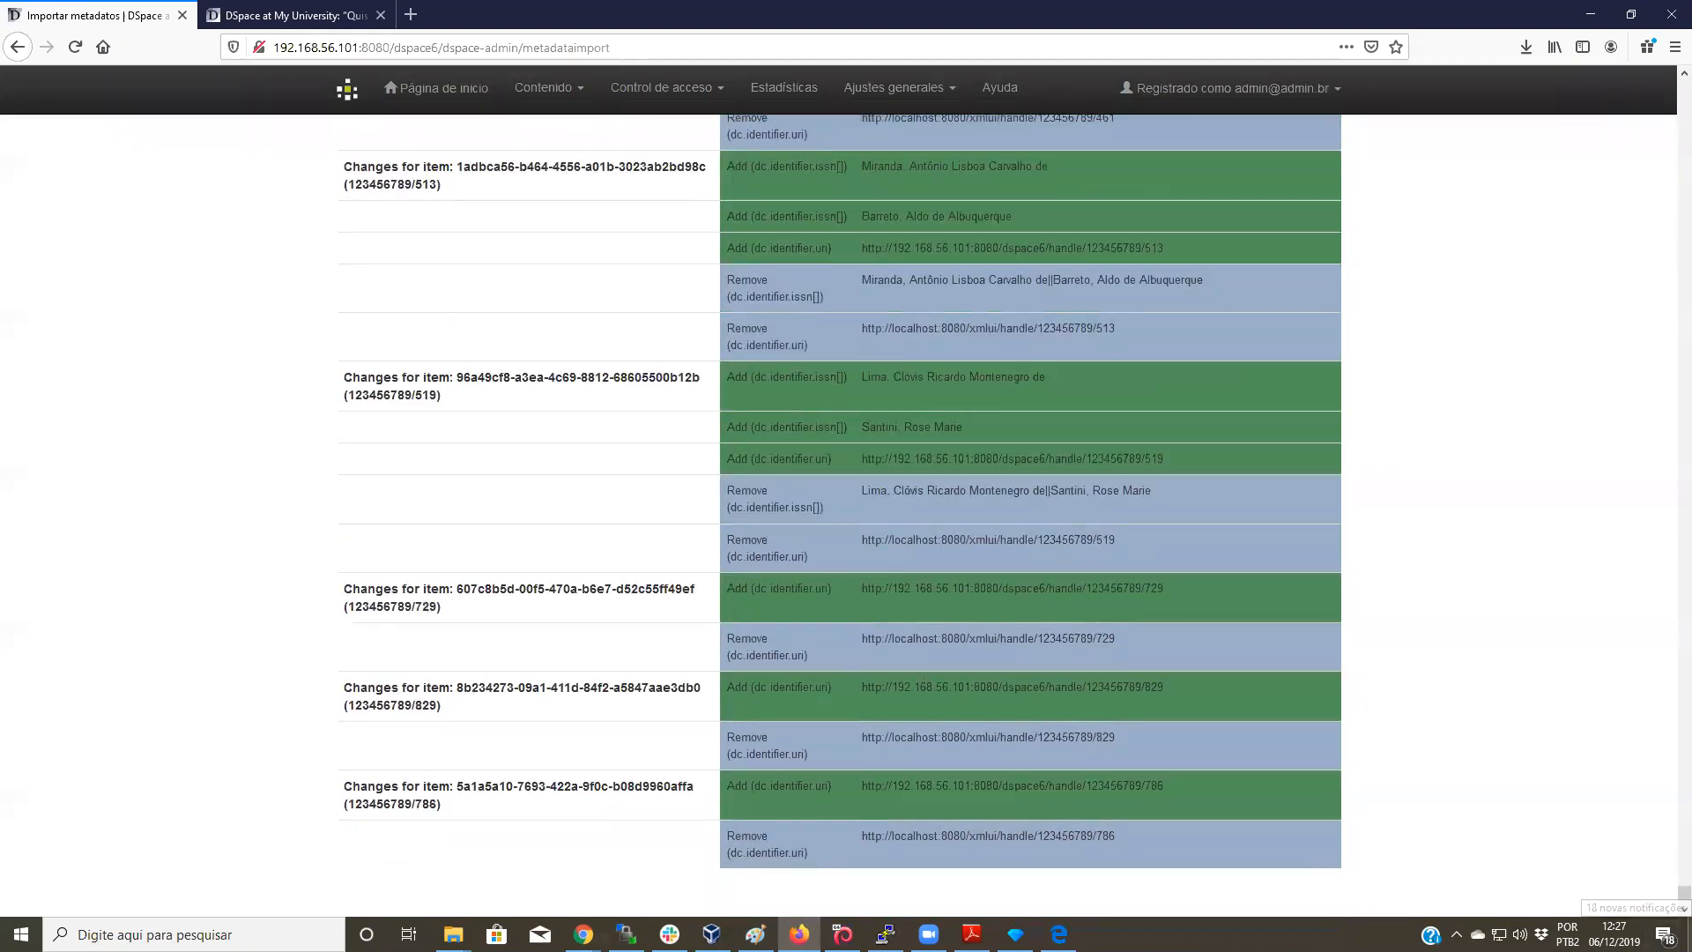
drag(1683, 892, 1668, 70)
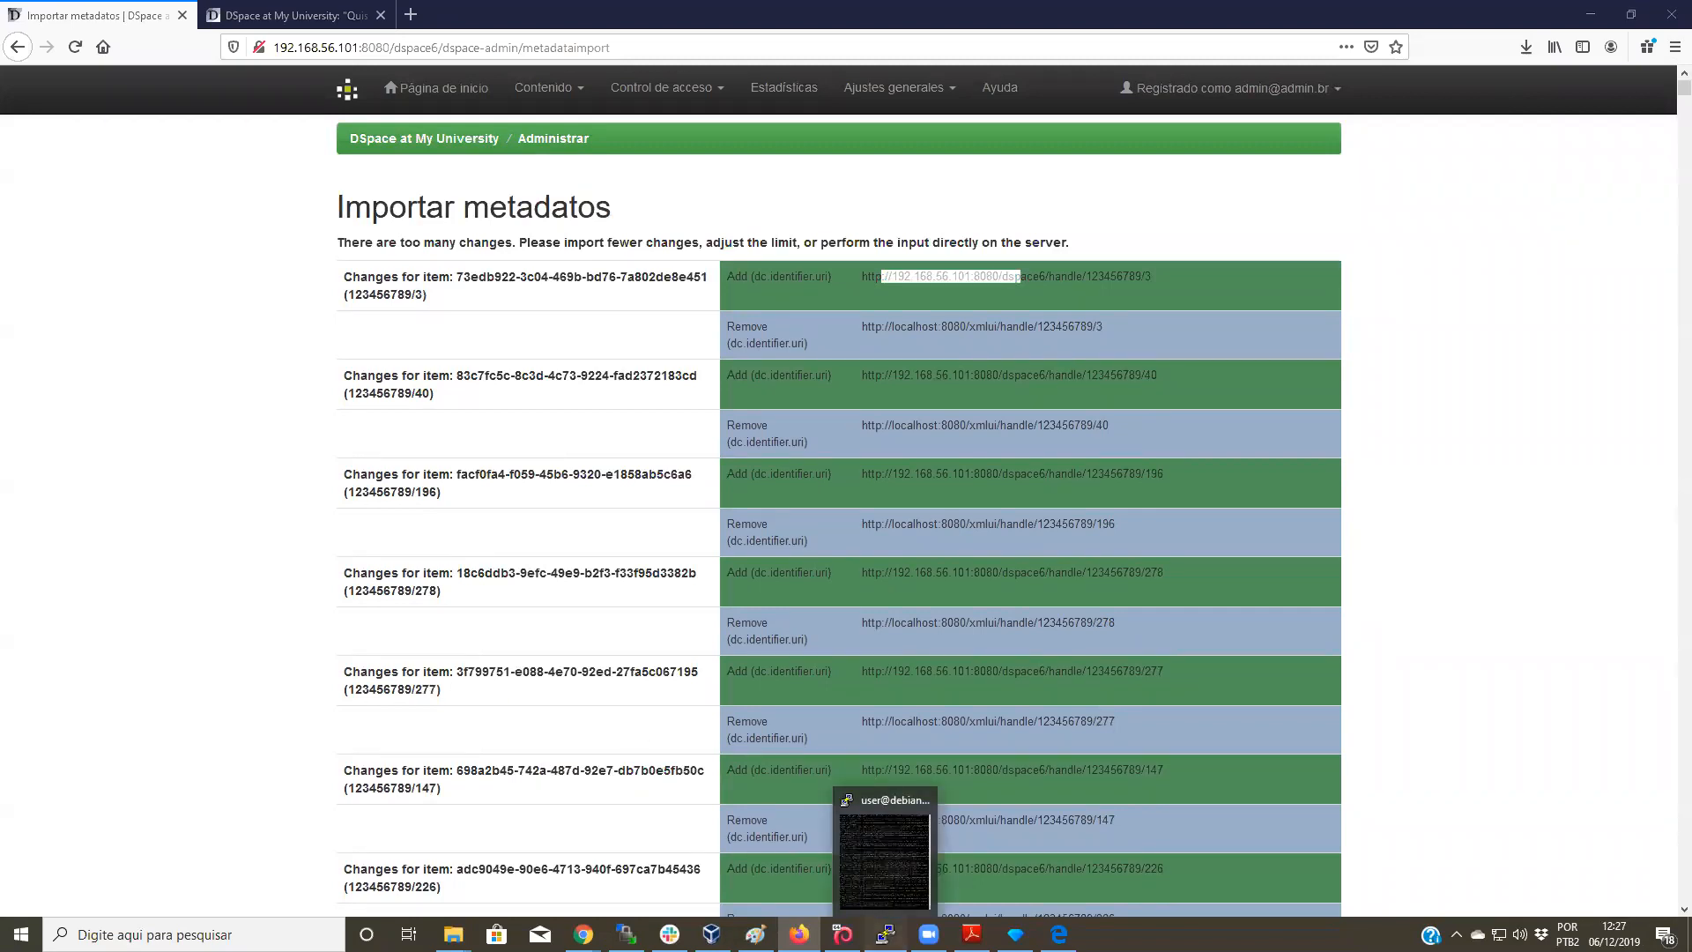
Step: Stop the log tail in PuTTY, list the logs, and move up to dspace-6_x
click(885, 934)
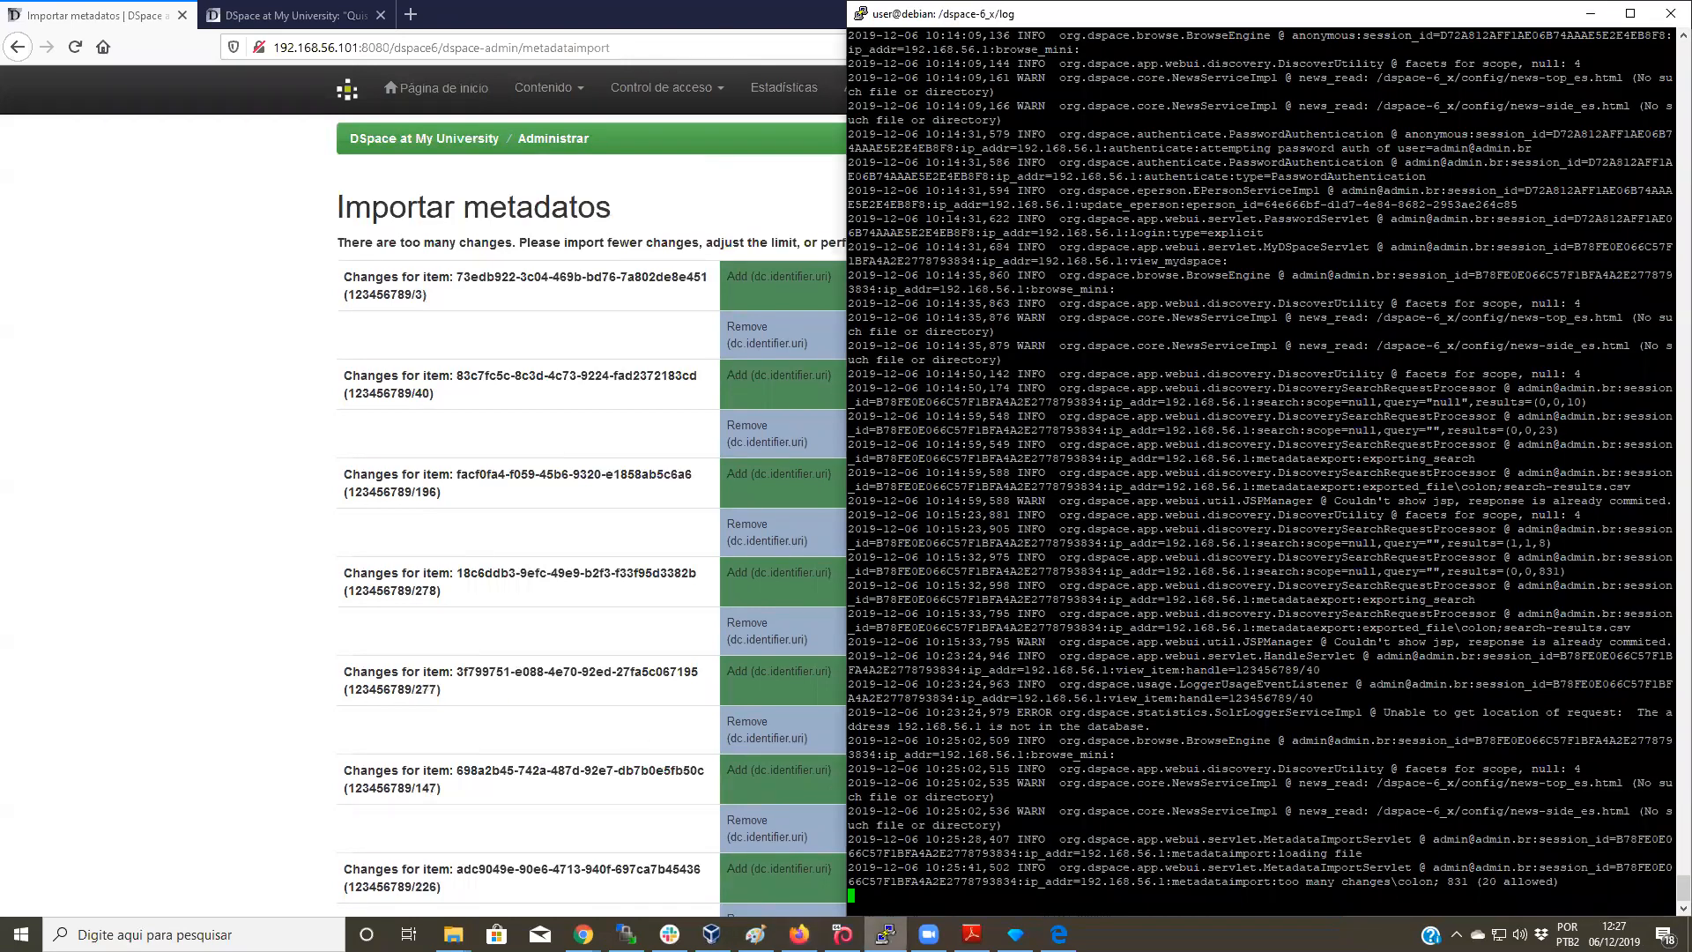
key(ctrl+c)
text(ls)
key(Return)
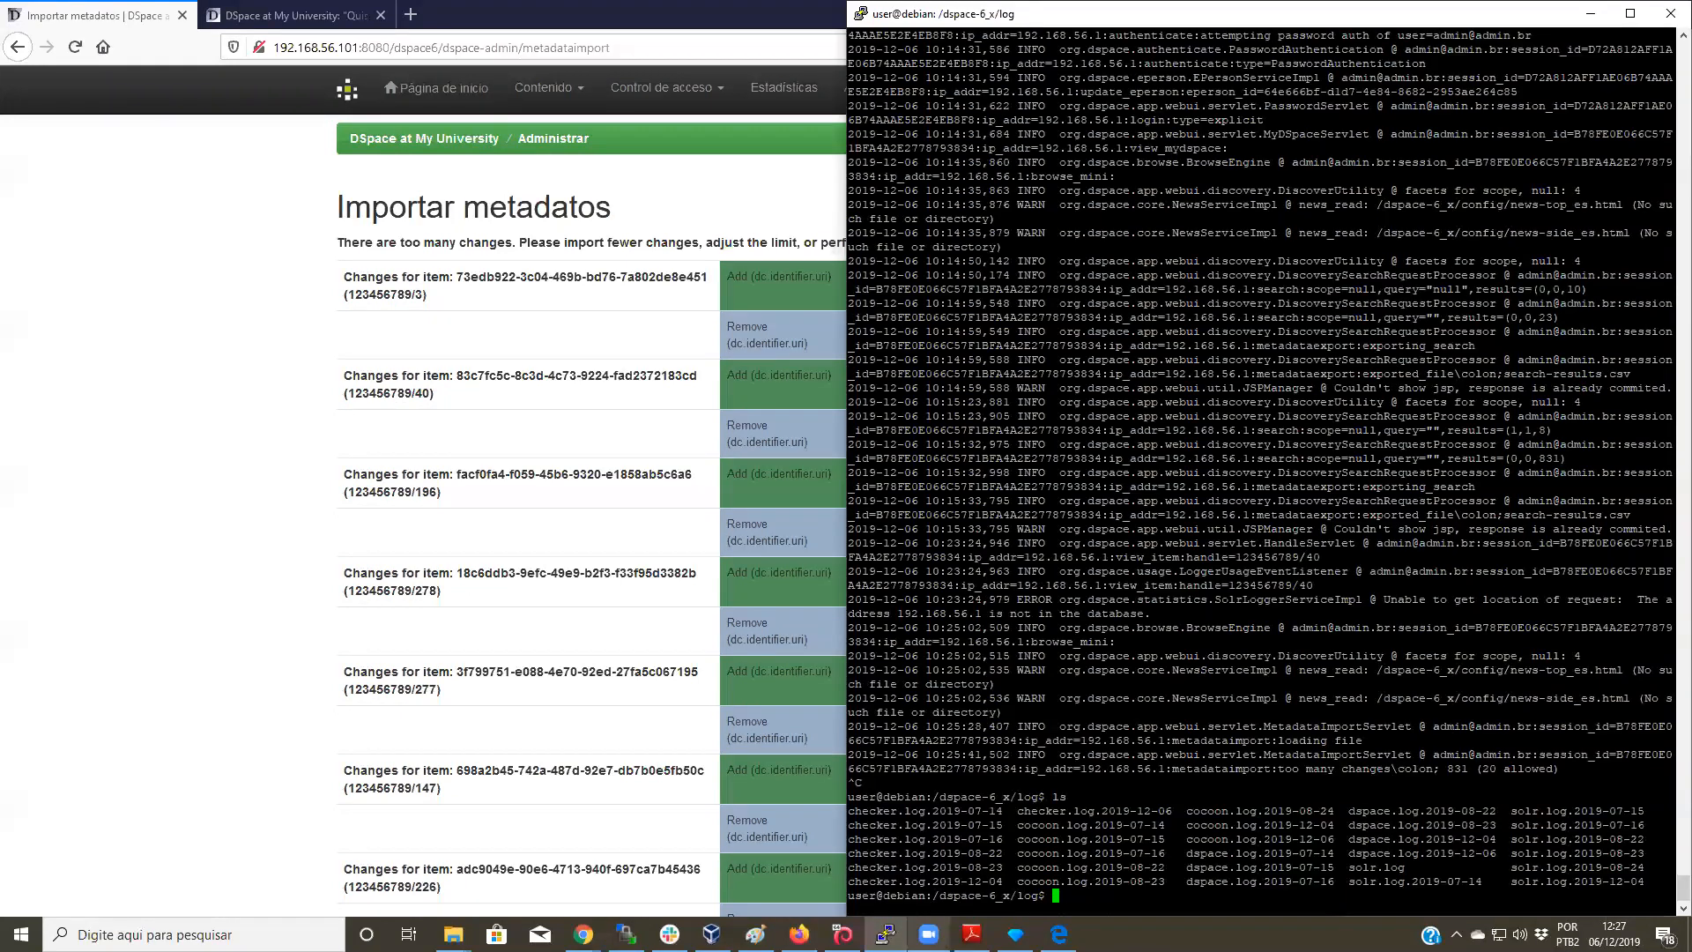
text(cd ..)
key(Return)
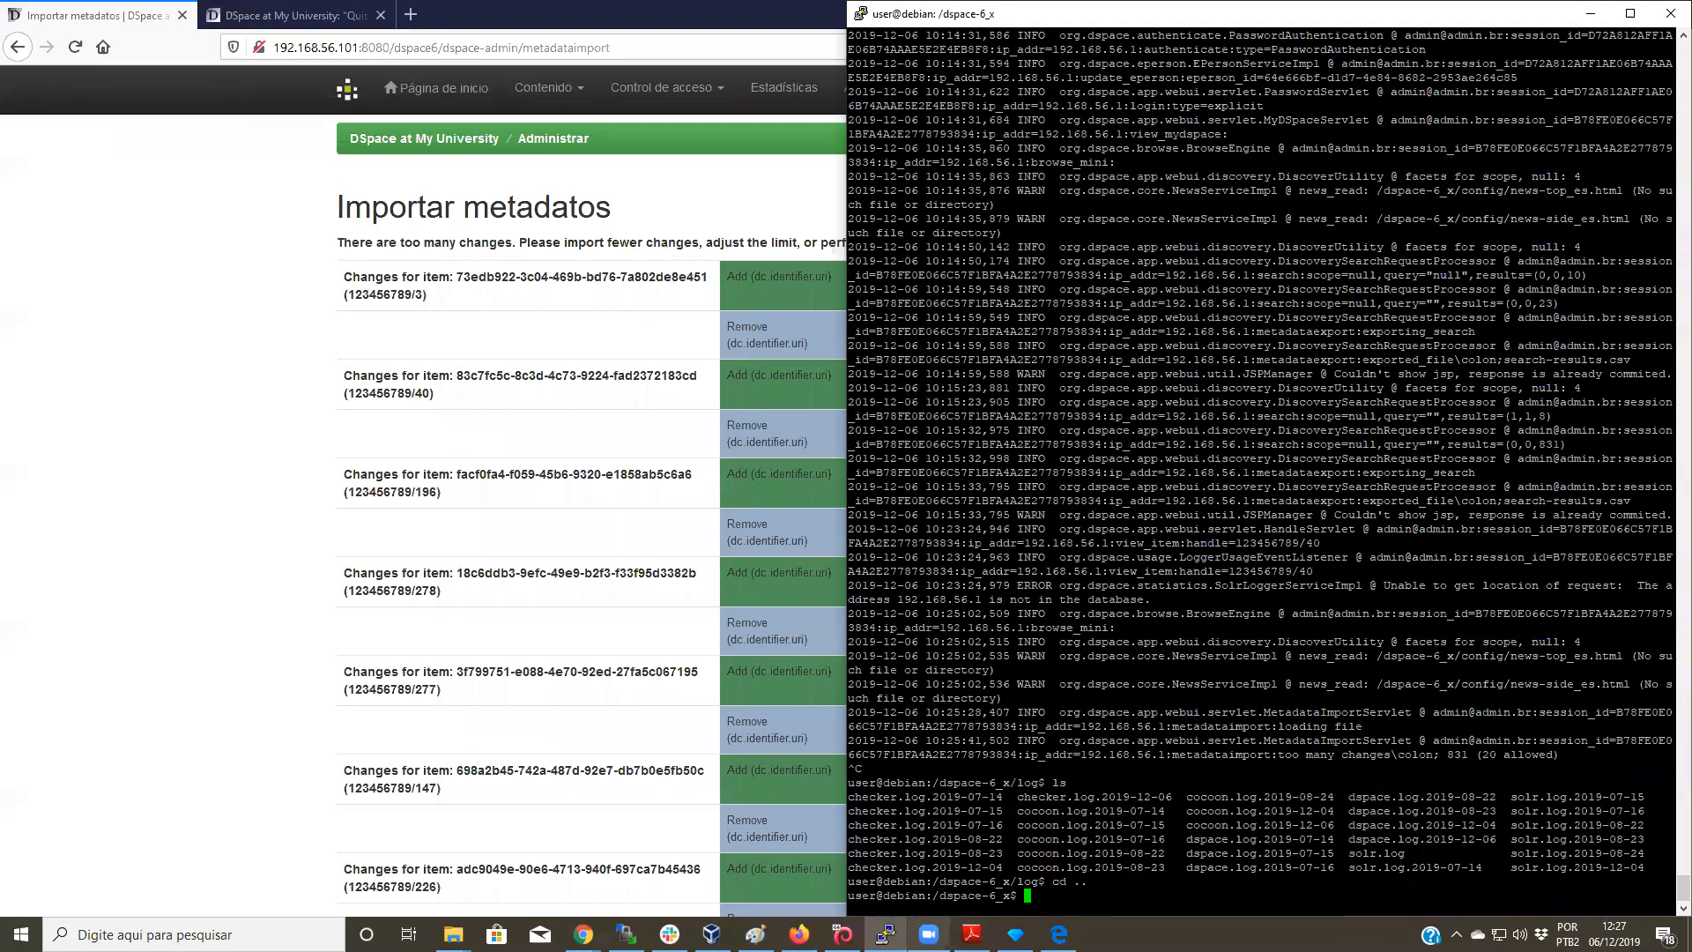
Step: Browse into config/modules, list its files, and open bulkedit.cfg in nano
text(cd config/)
key(Return)
text(ls)
key(Return)
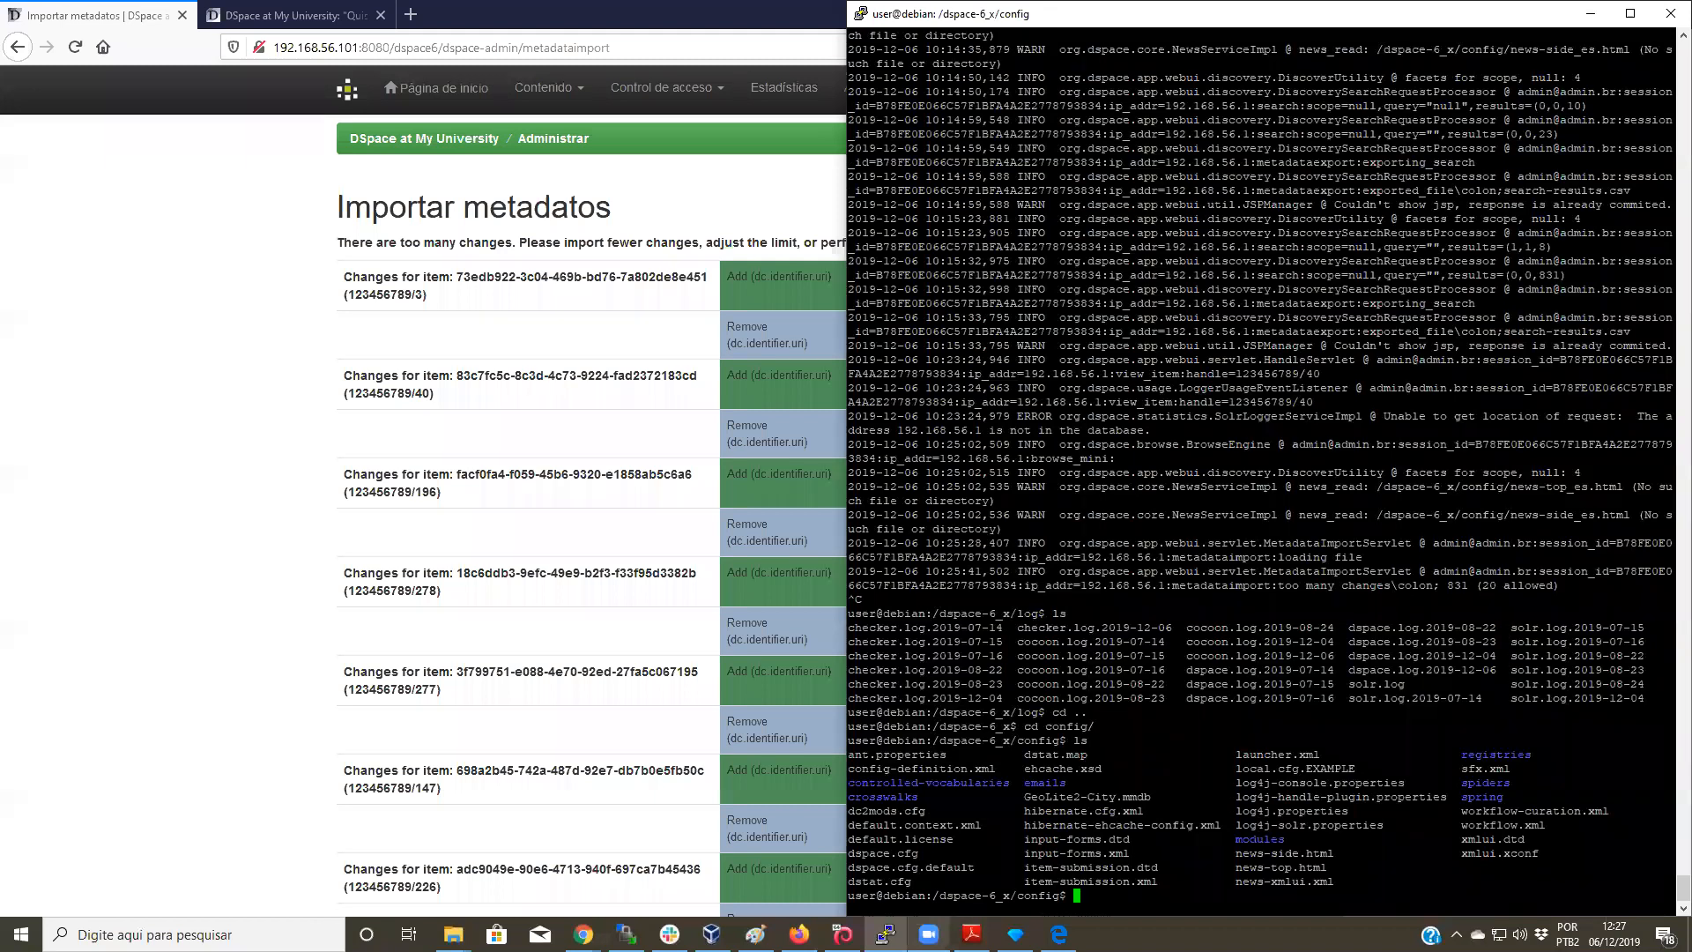
text(cd modules/)
key(Return)
text(ls)
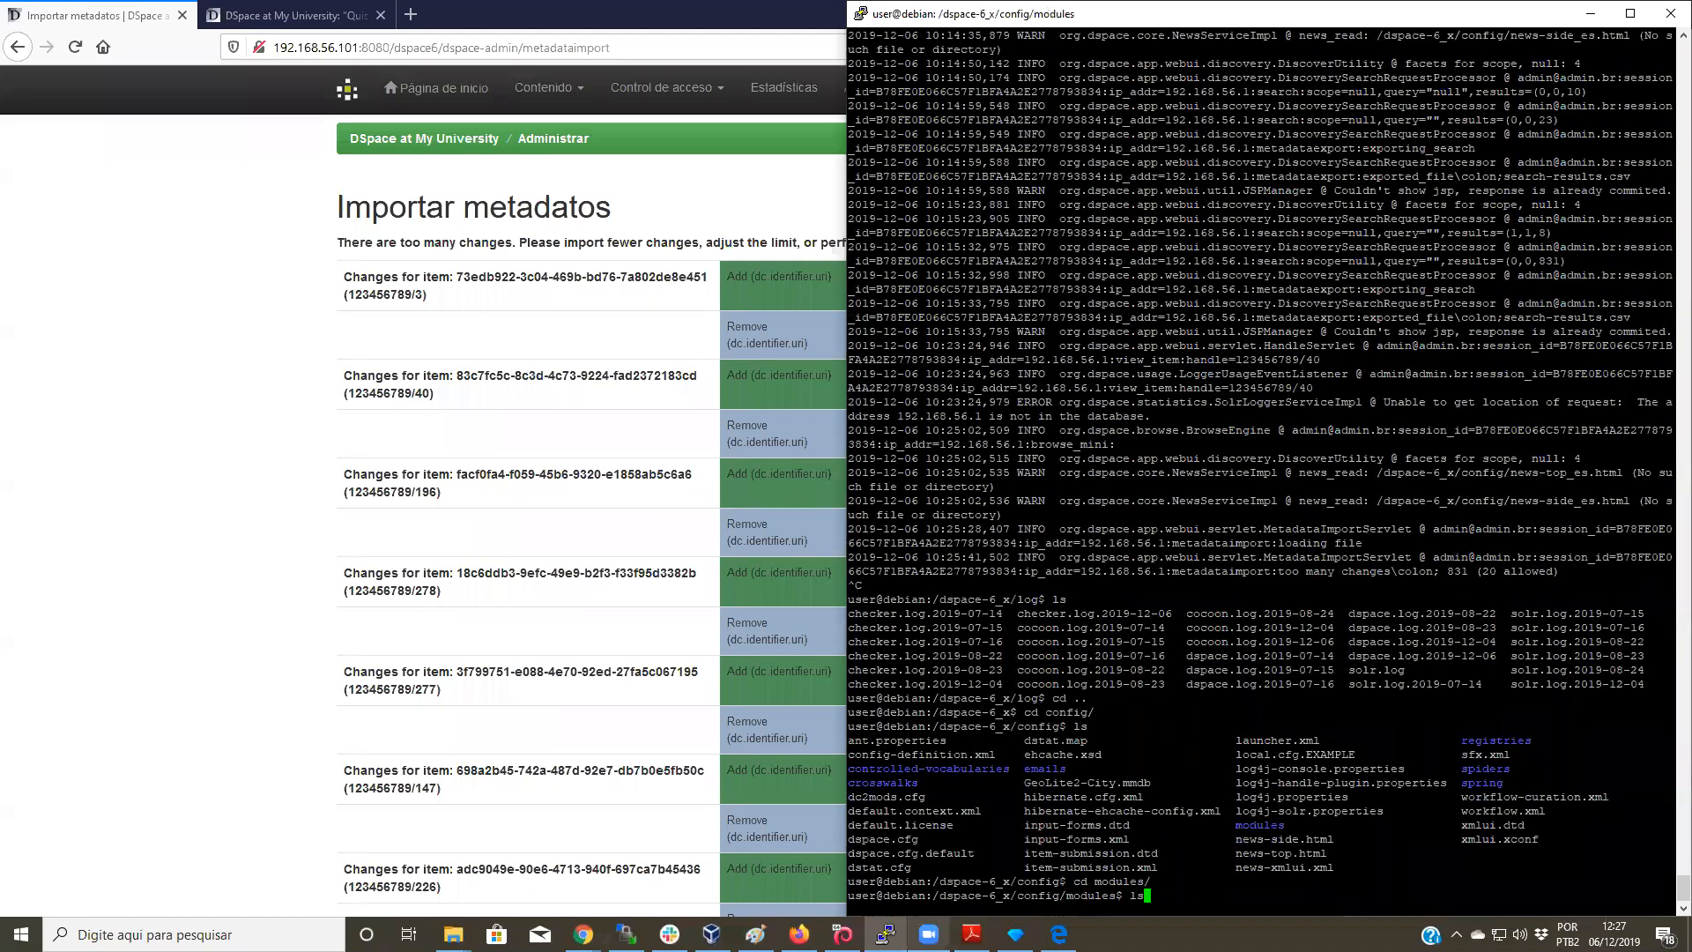
key(Return)
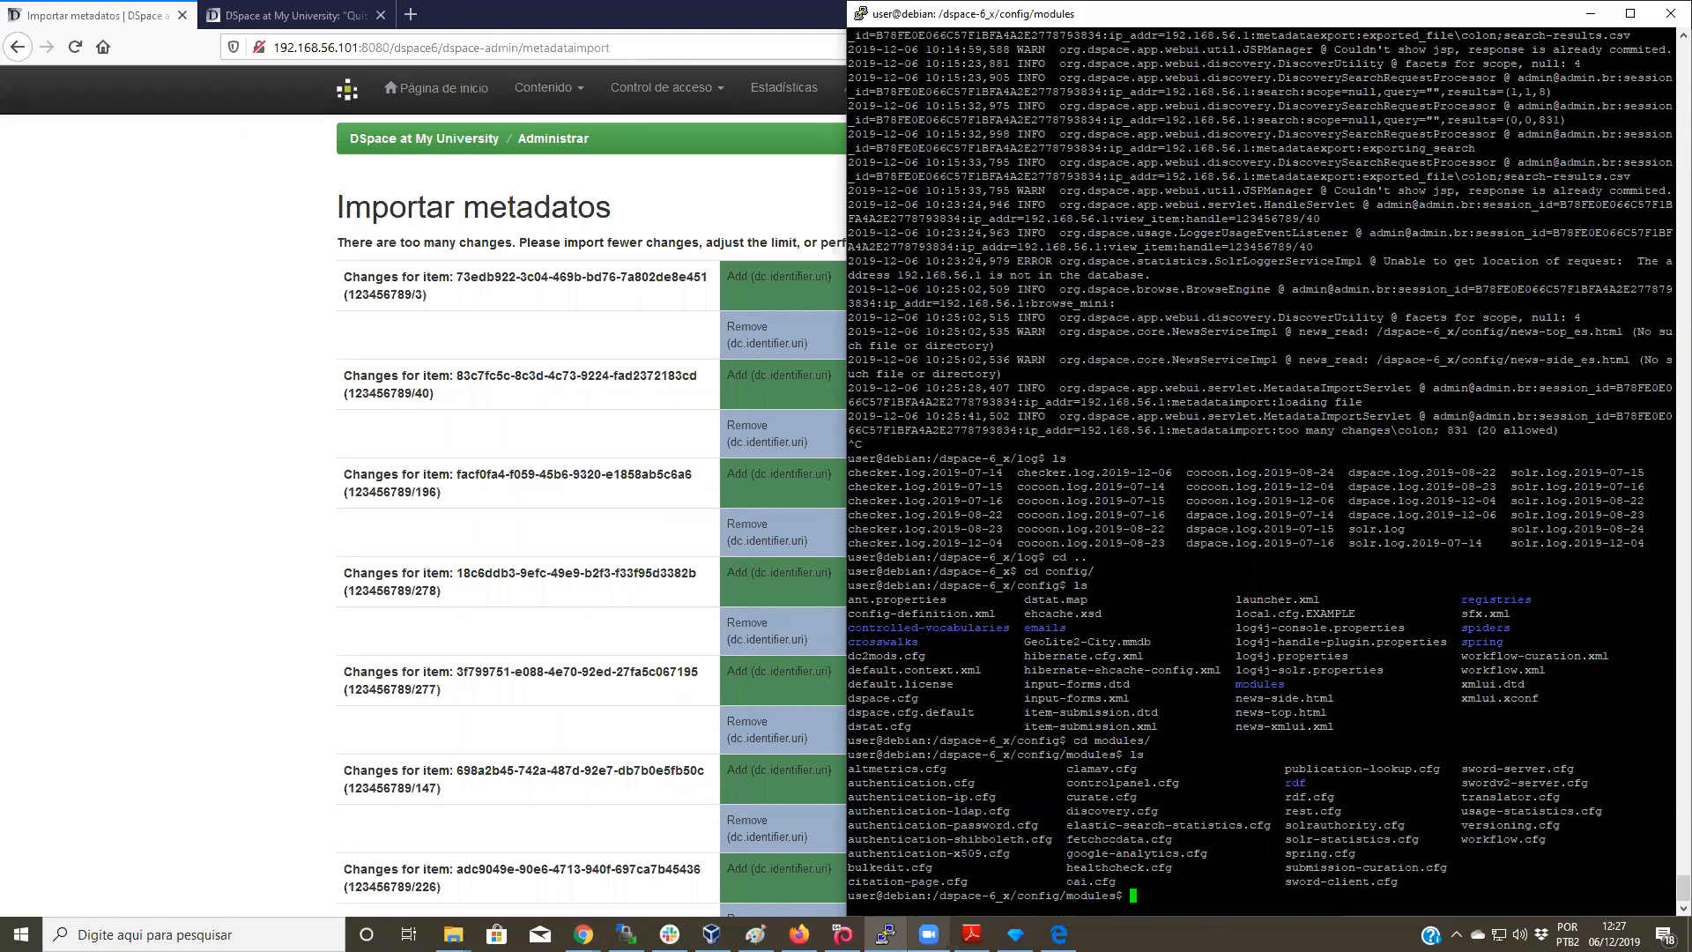
text(nano bu)
key(Tab)
Step: Uncomment bulkedit.gui-item-limit in bulkedit.cfg, change its value from 20 to 1000, and save
key(Return)
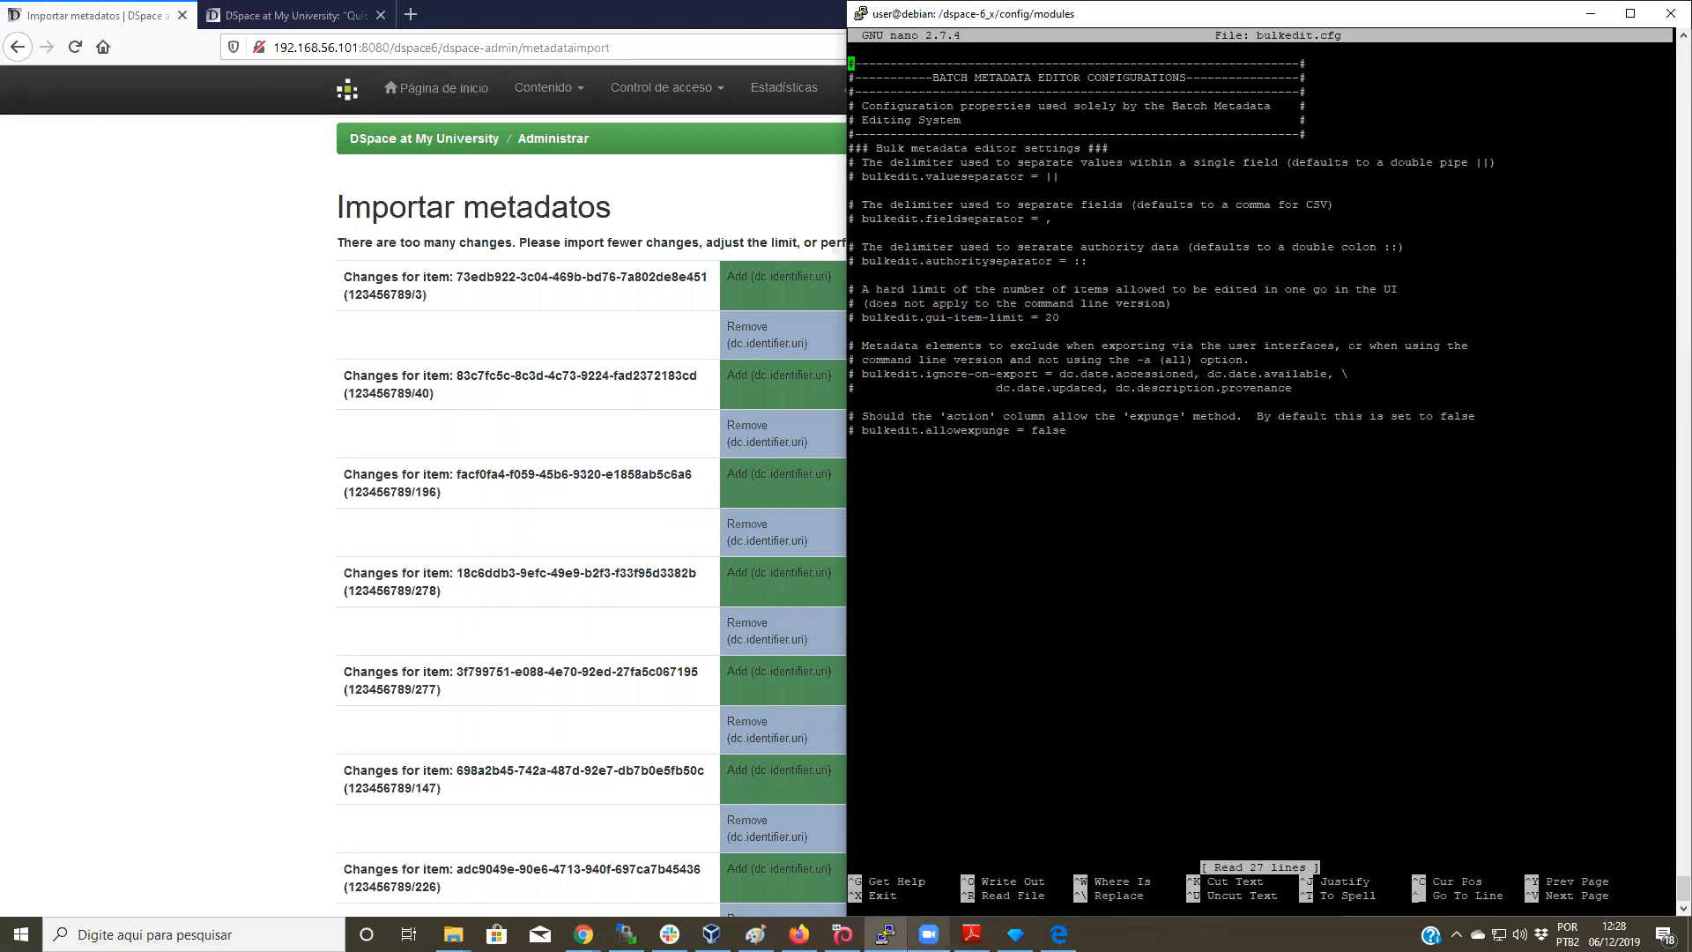
key(Down)
key(Down)
key(Down)
key(Down)
key(Down)
key(Down)
key(Down)
key(Down)
key(Down)
key(Down)
key(Down)
key(Down)
key(Down)
key(Down)
key(Down)
key(Down)
key(Down)
key(Down)
key(Delete)
key(Delete)
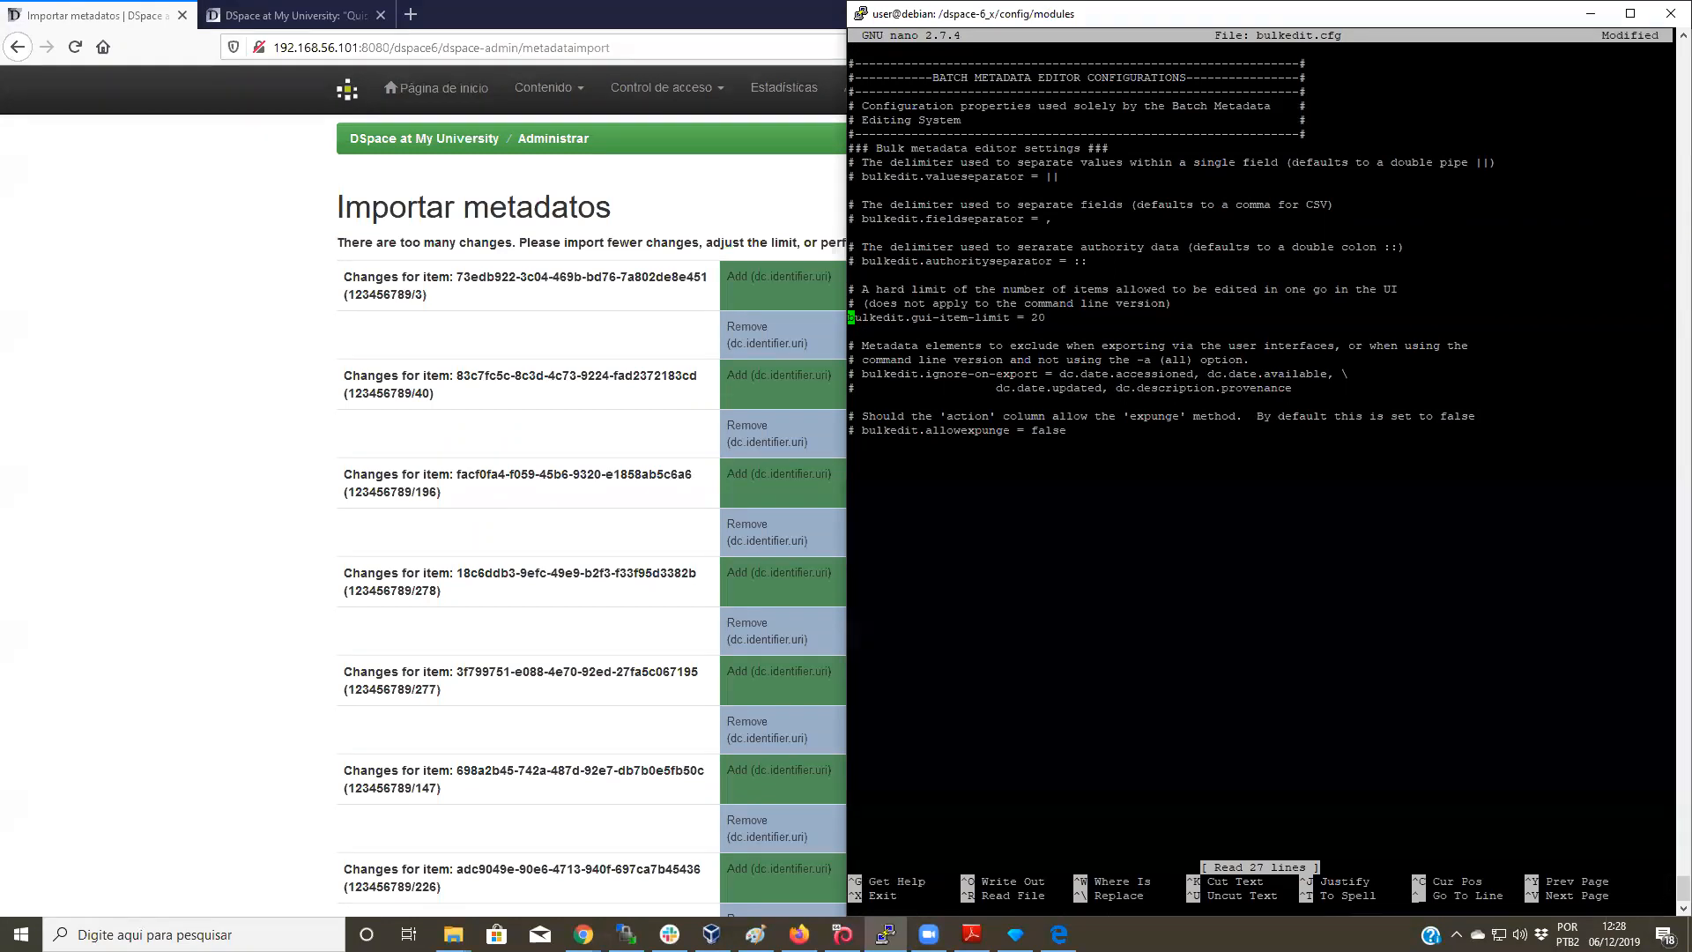
key(Right)
key(Right)
key(Right)
key(Right)
key(Right)
key(Right)
key(Right)
key(Right)
key(Right)
key(Right)
key(Right)
key(Right)
key(Right)
key(Right)
key(Right)
key(Right)
key(Right)
key(Right)
key(Right)
key(Right)
key(Right)
key(Right)
key(Right)
key(Right)
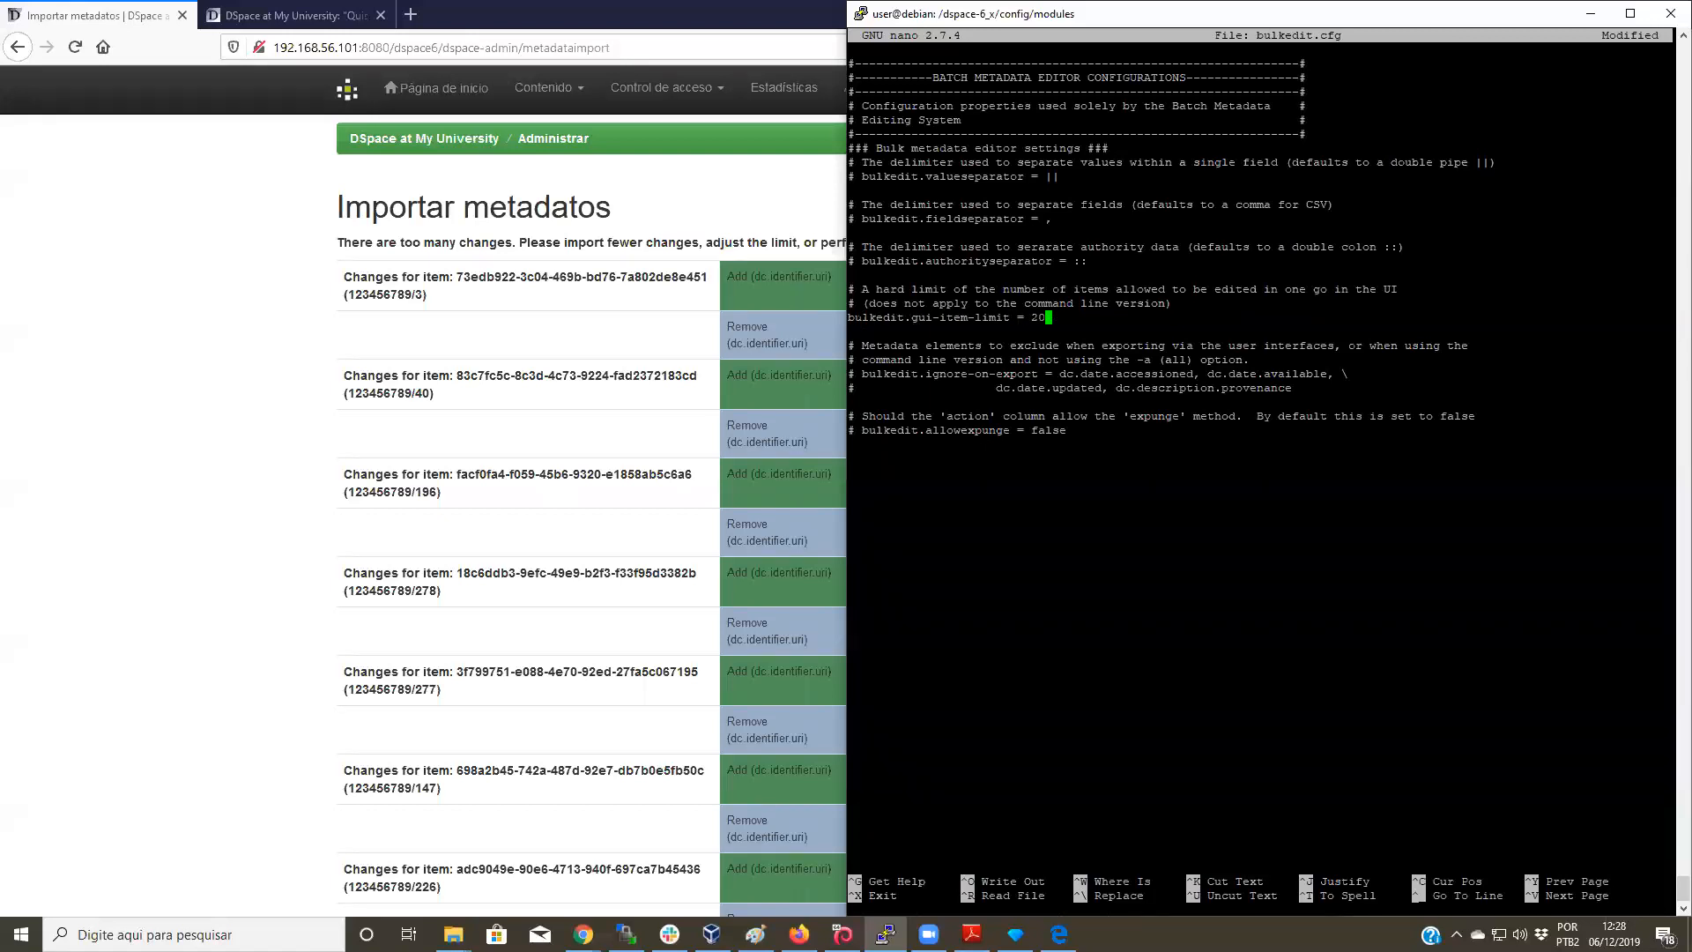
key(BackSpace)
key(BackSpace)
text(1000)
key(ctrl+x)
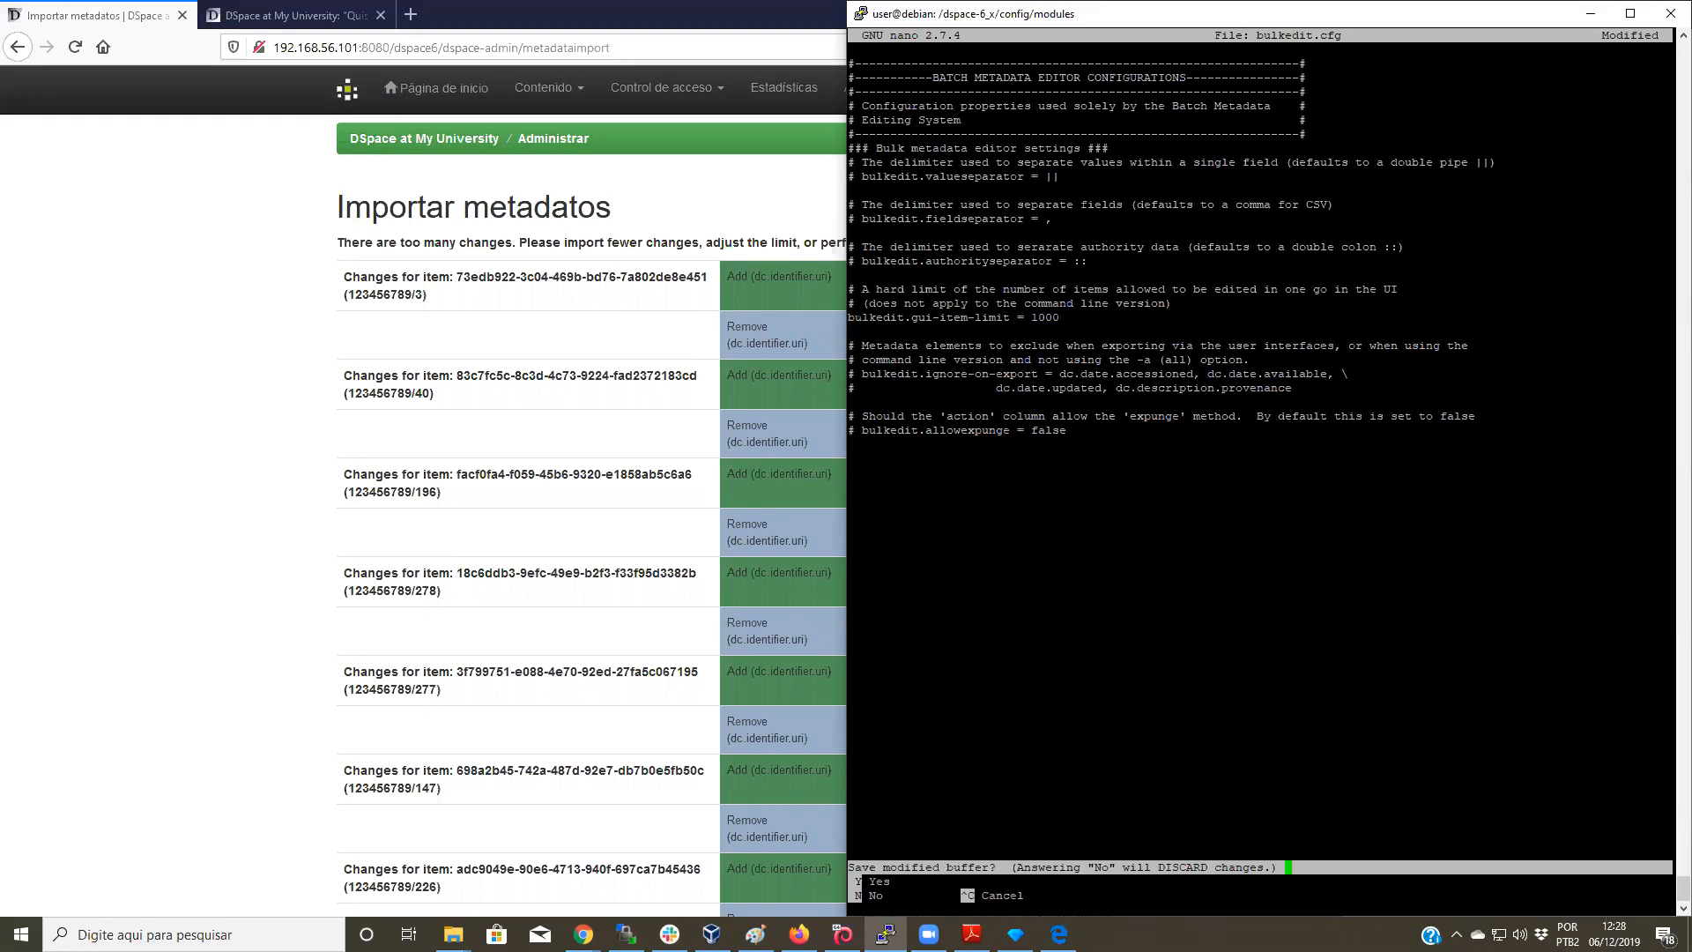
key(y)
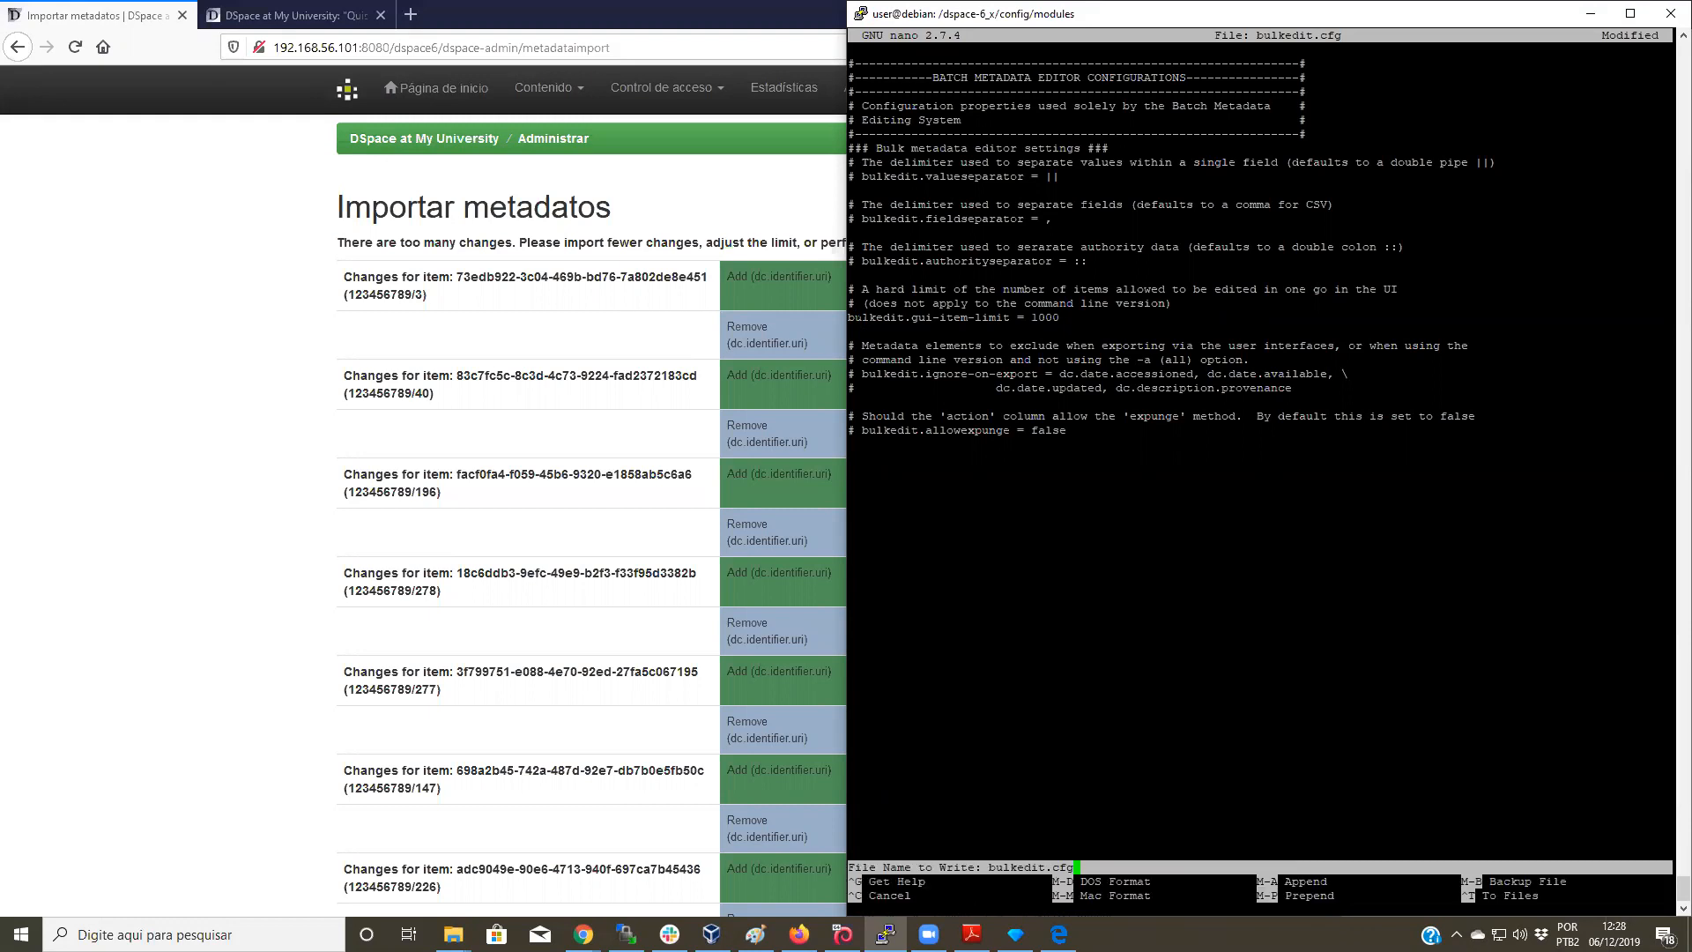
key(Return)
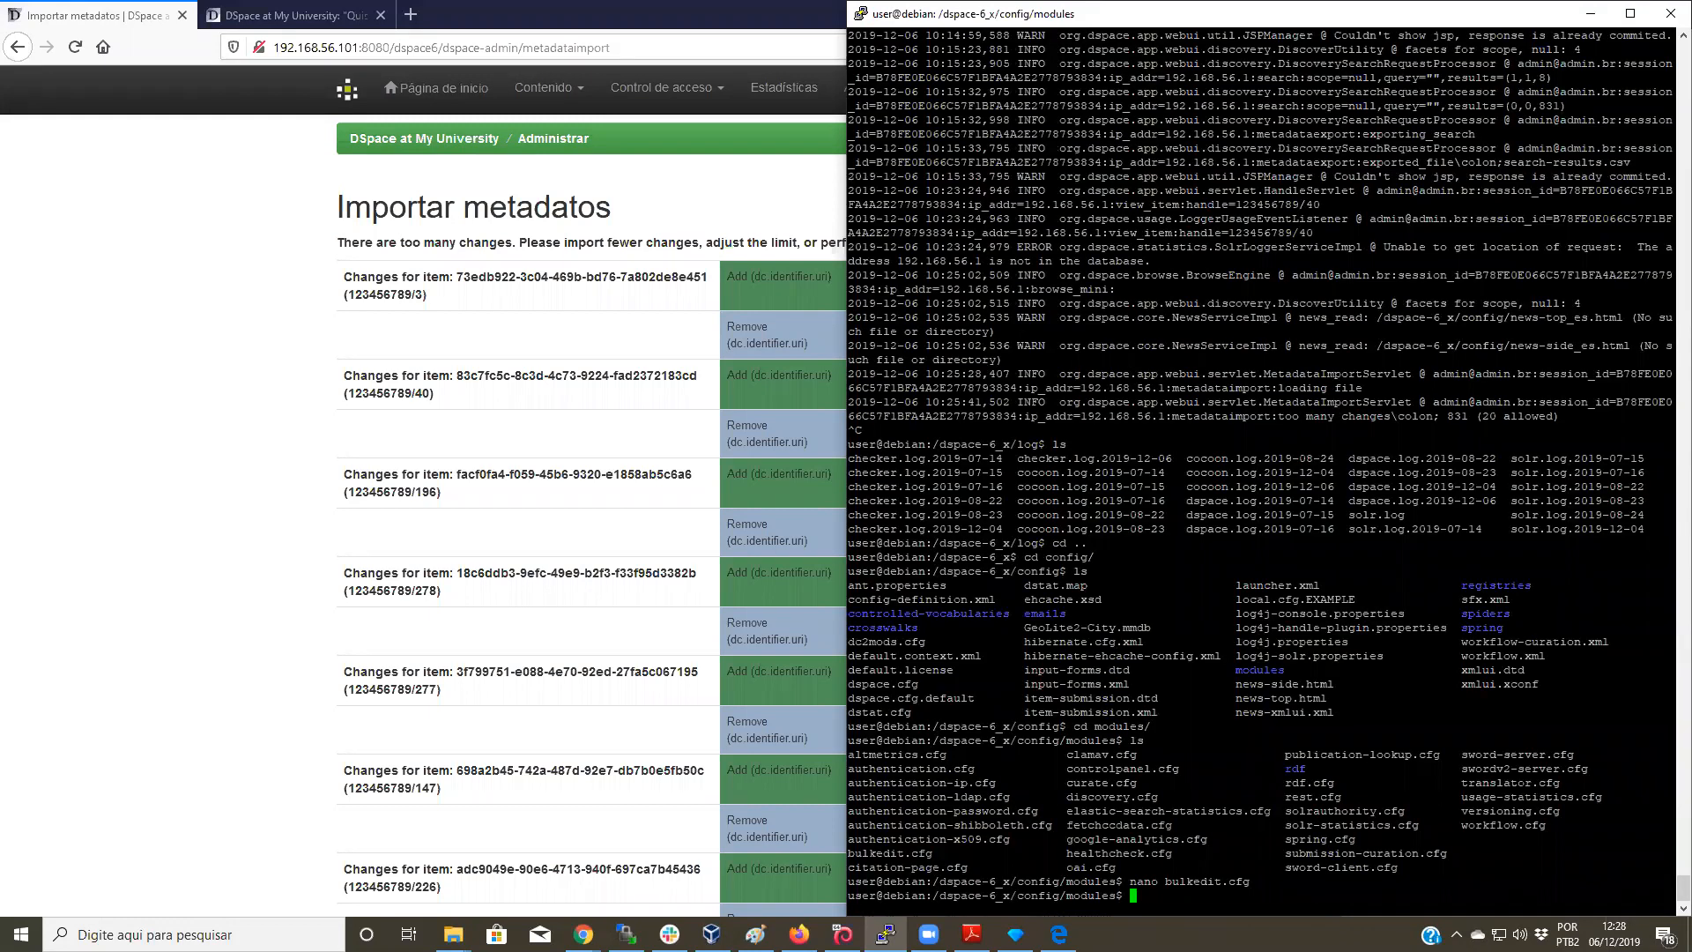
Step: Rerun shutdown.sh, then startup.sh while following catalina.out, both recalled from command history
key(ctrl+r)
text(shu)
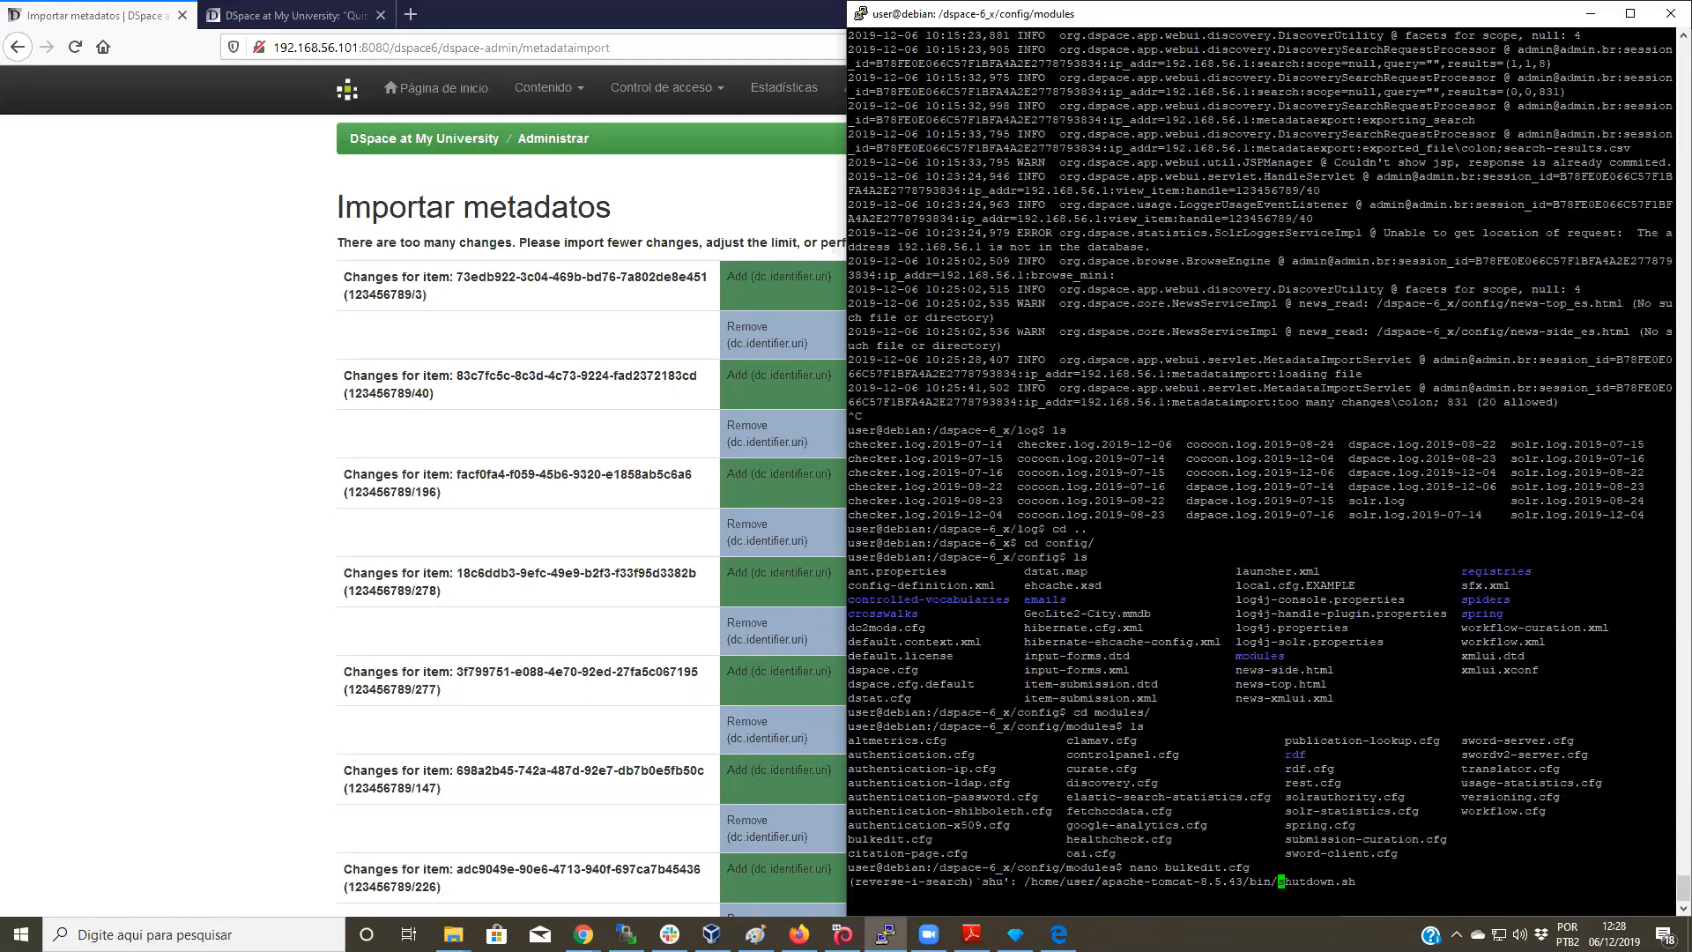
key(Return)
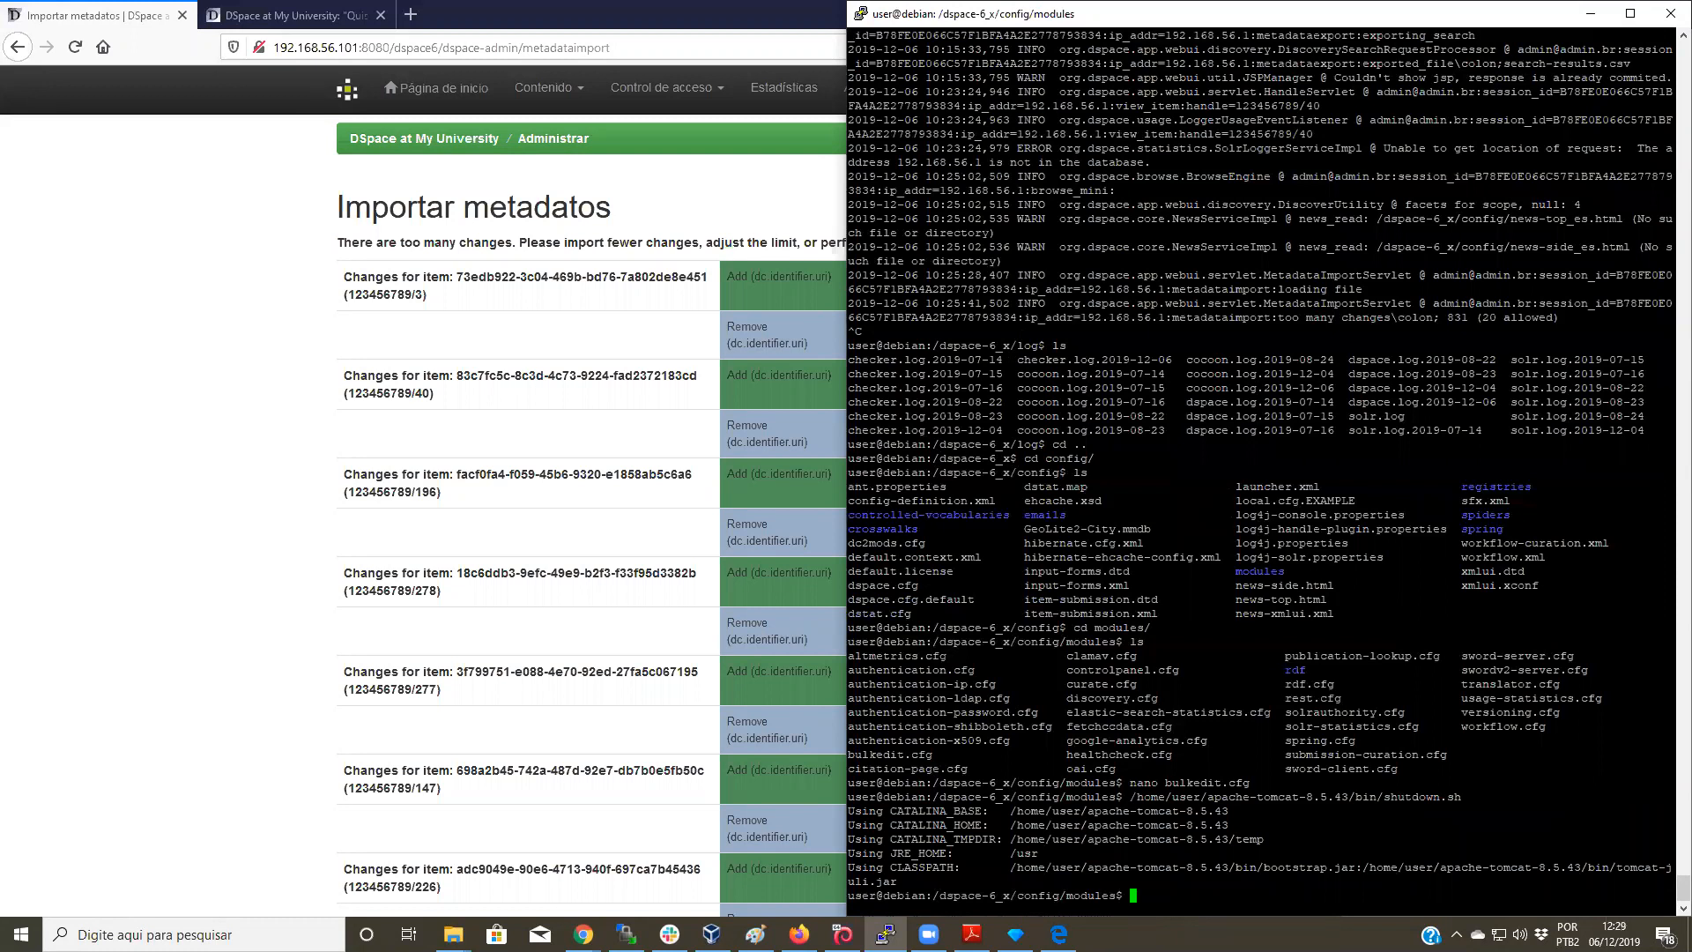
key(ctrl+r)
text(star)
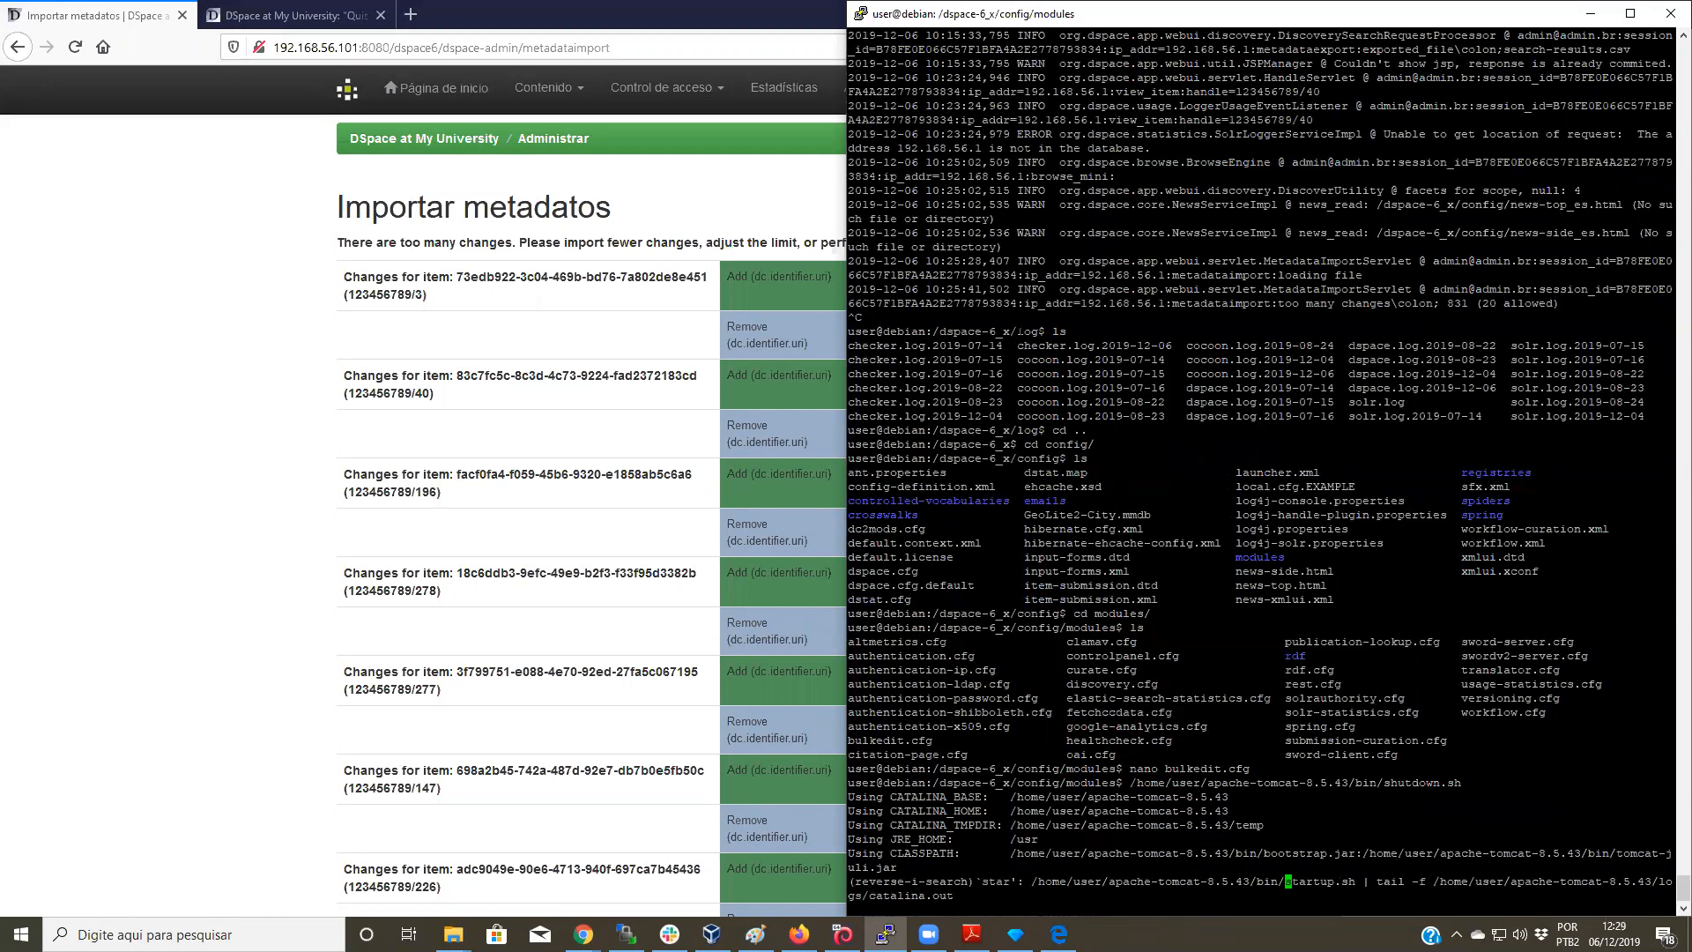
key(Return)
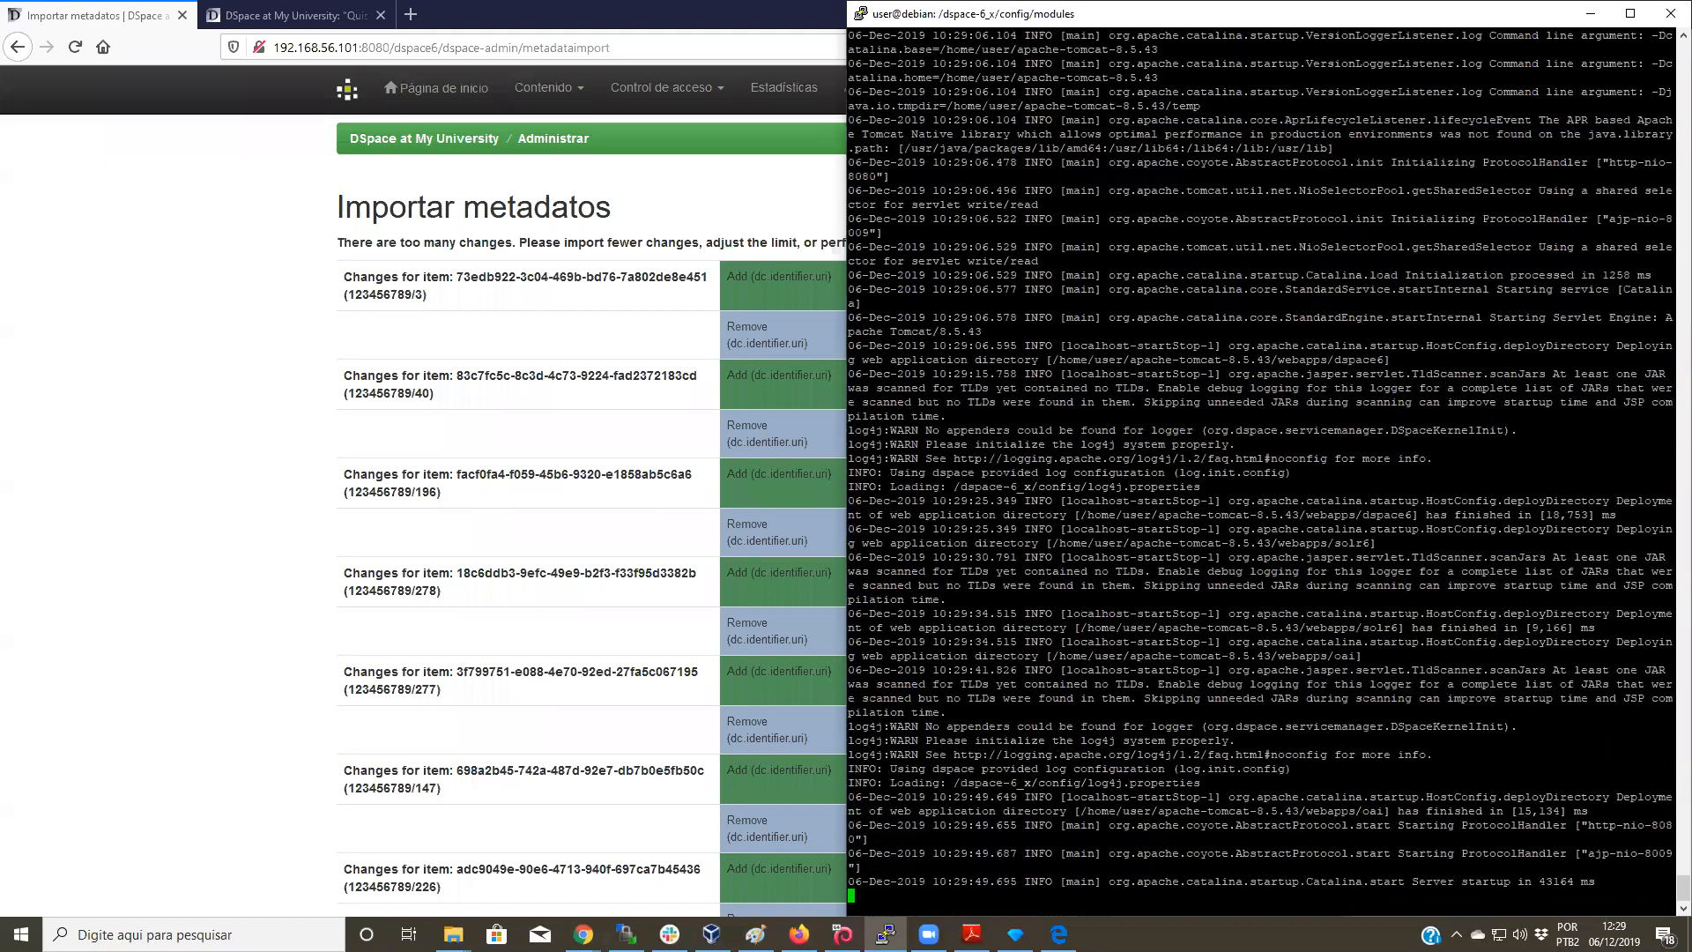
Step: Reload the metadata import page, resending its form data
click(1590, 13)
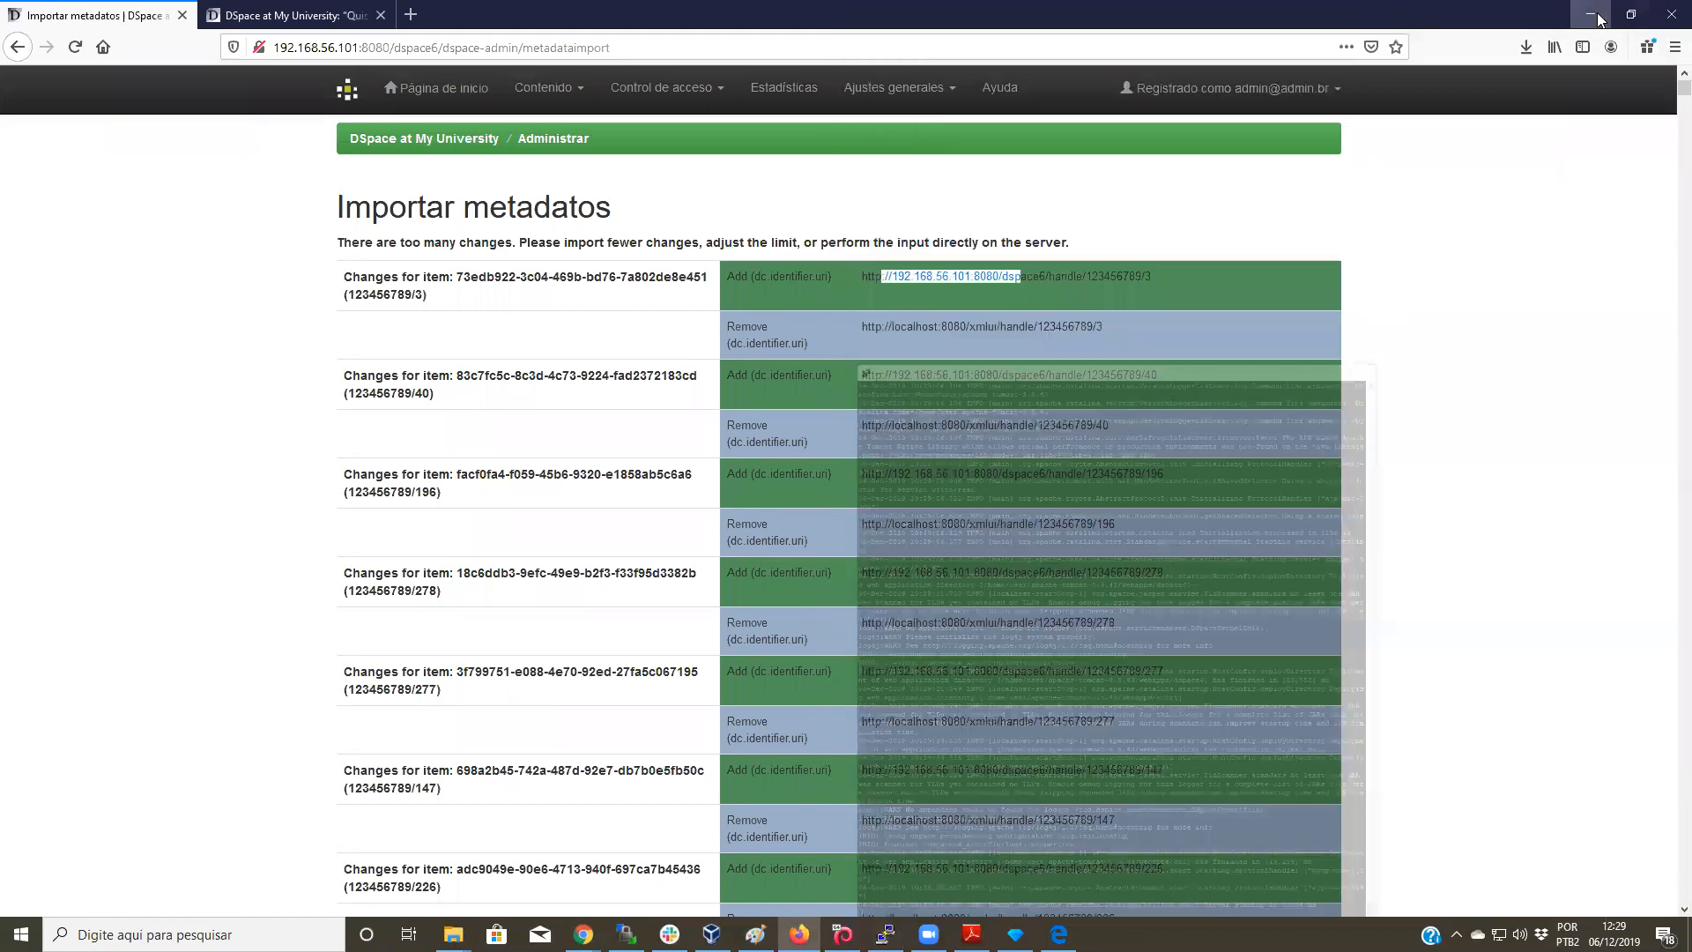
click(74, 46)
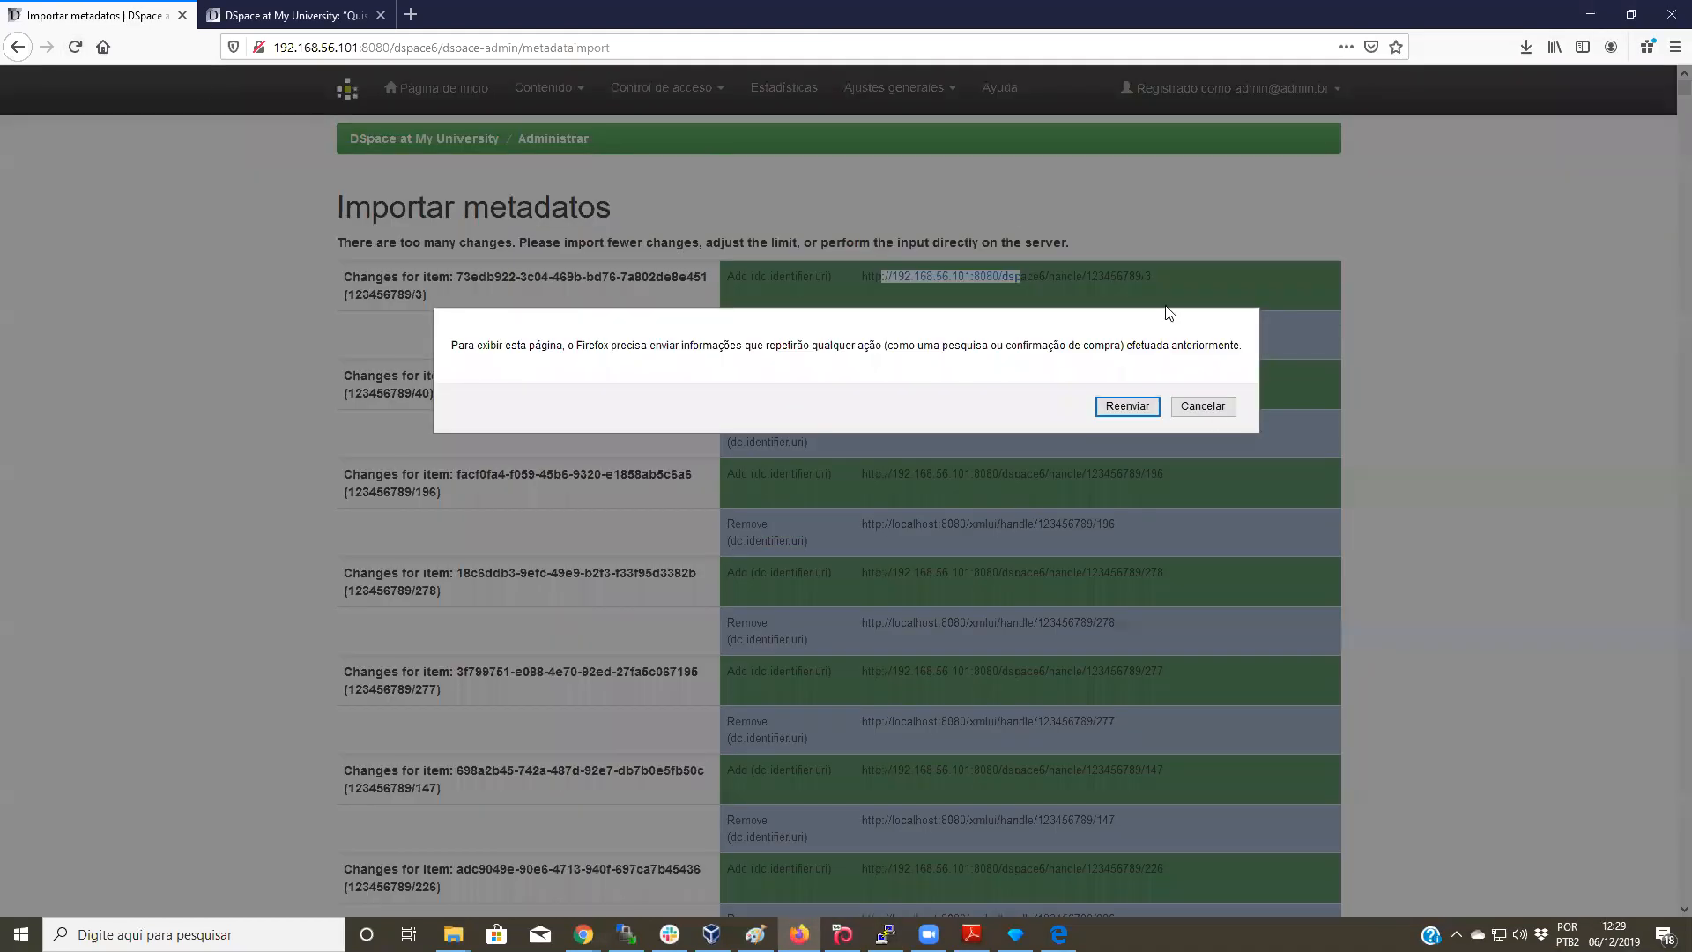
click(1128, 406)
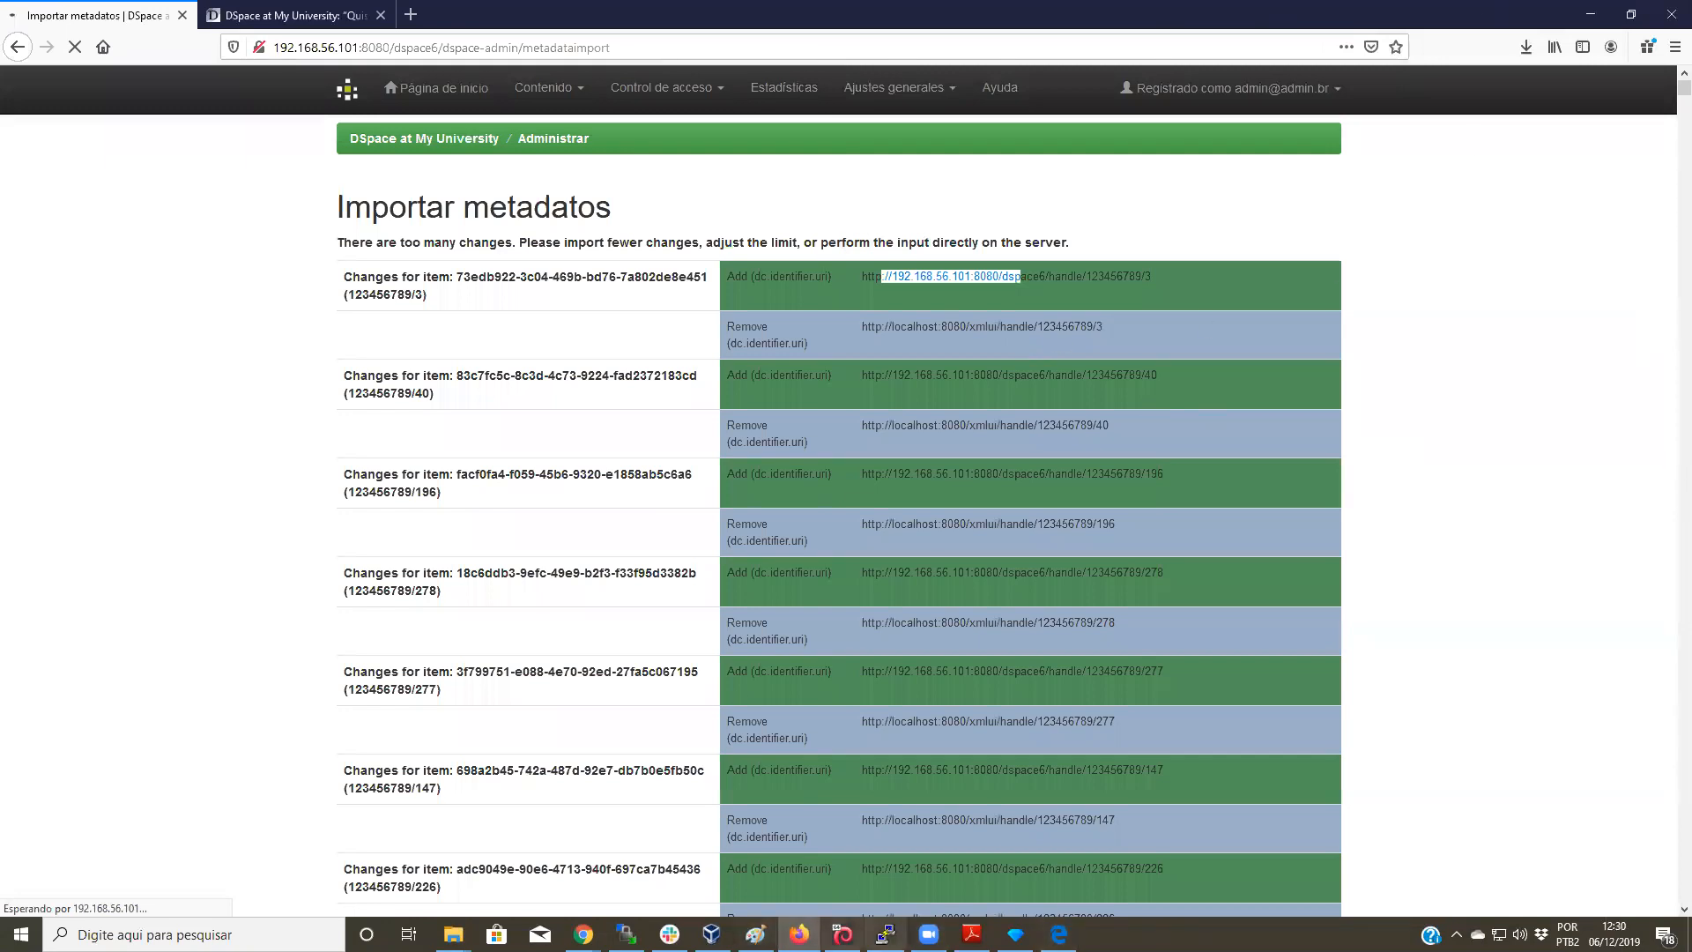
click(886, 934)
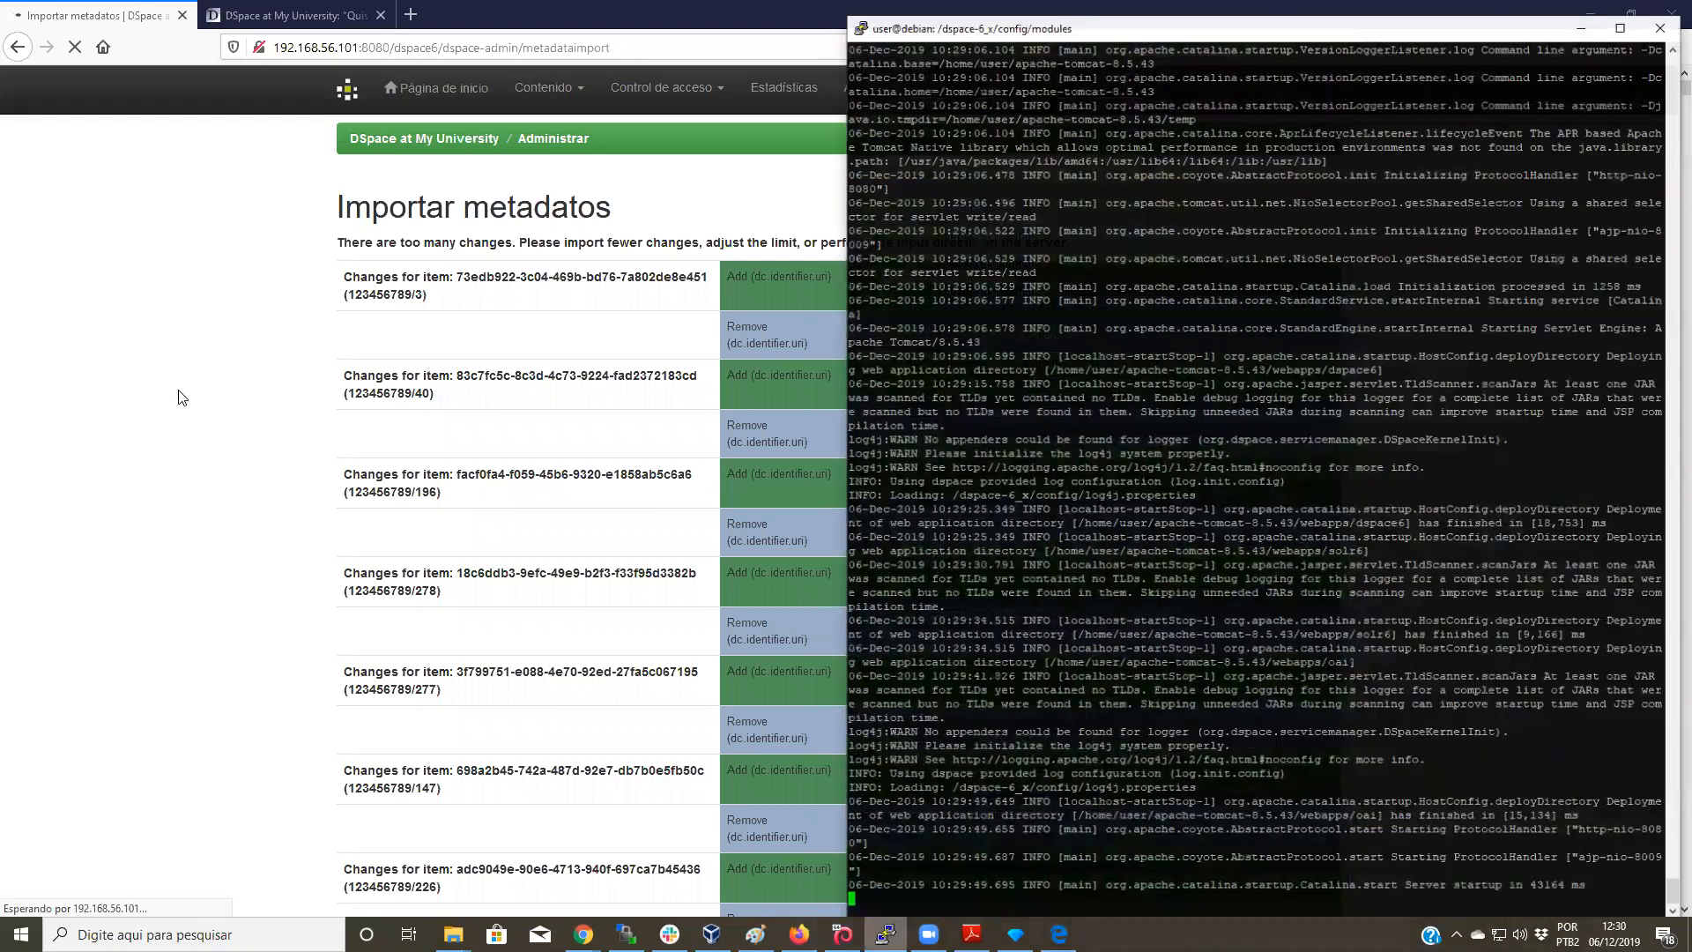
click(185, 393)
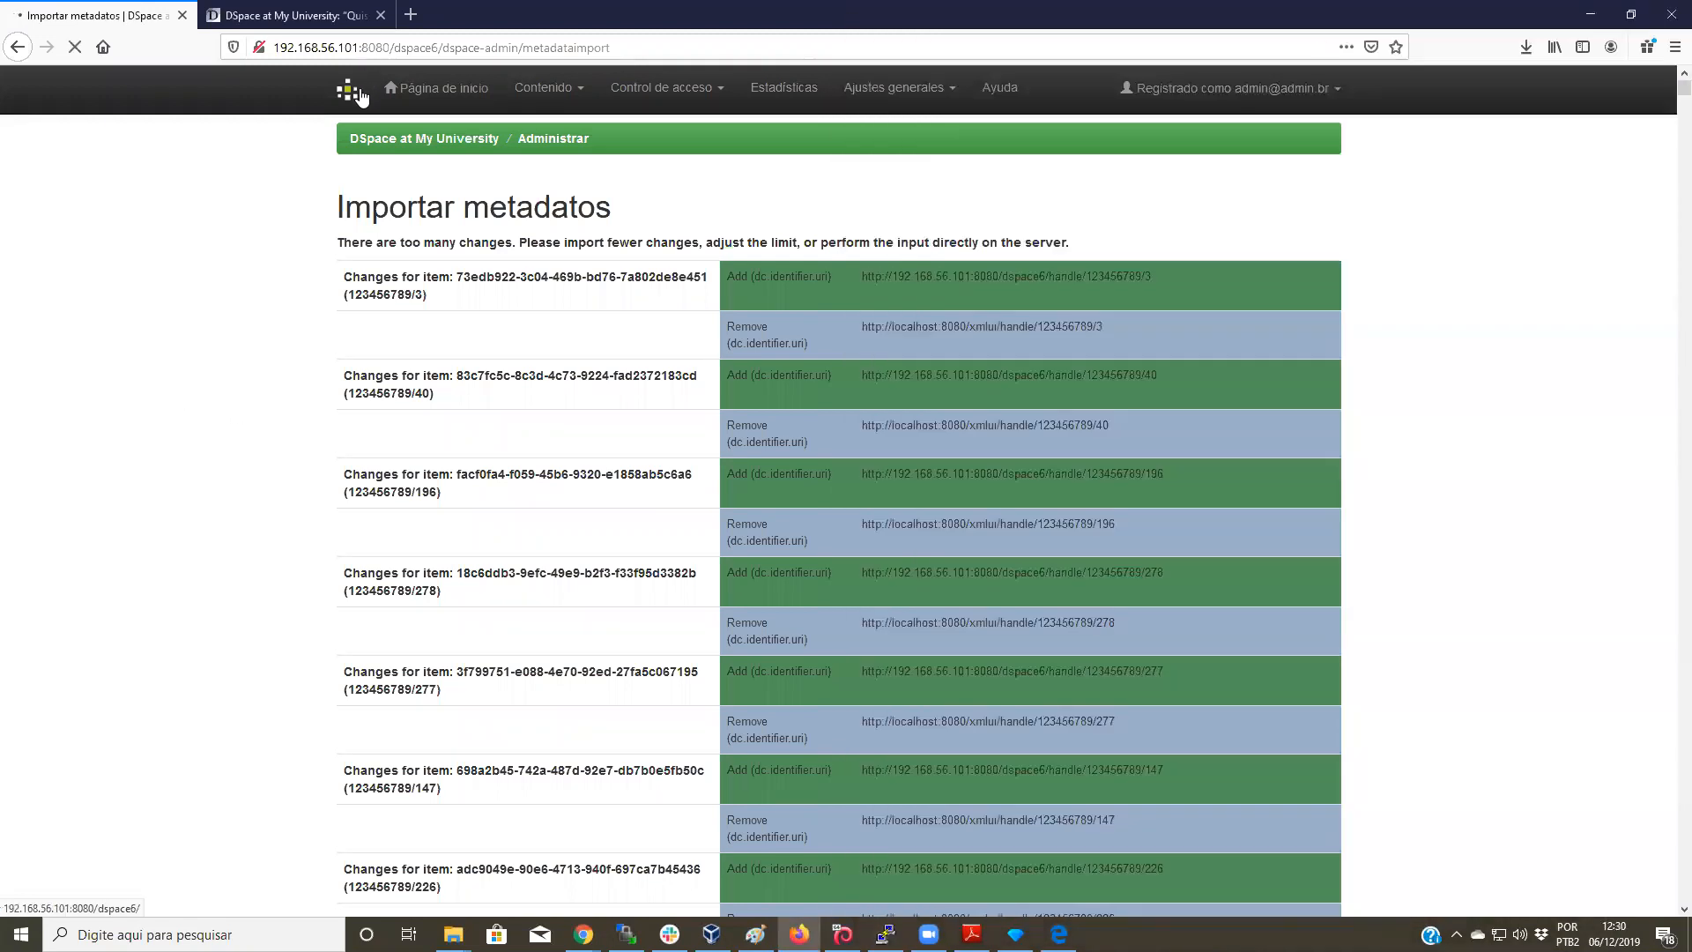
Step: Go to the Importar metadatos page via Administrar > Contenido
click(361, 97)
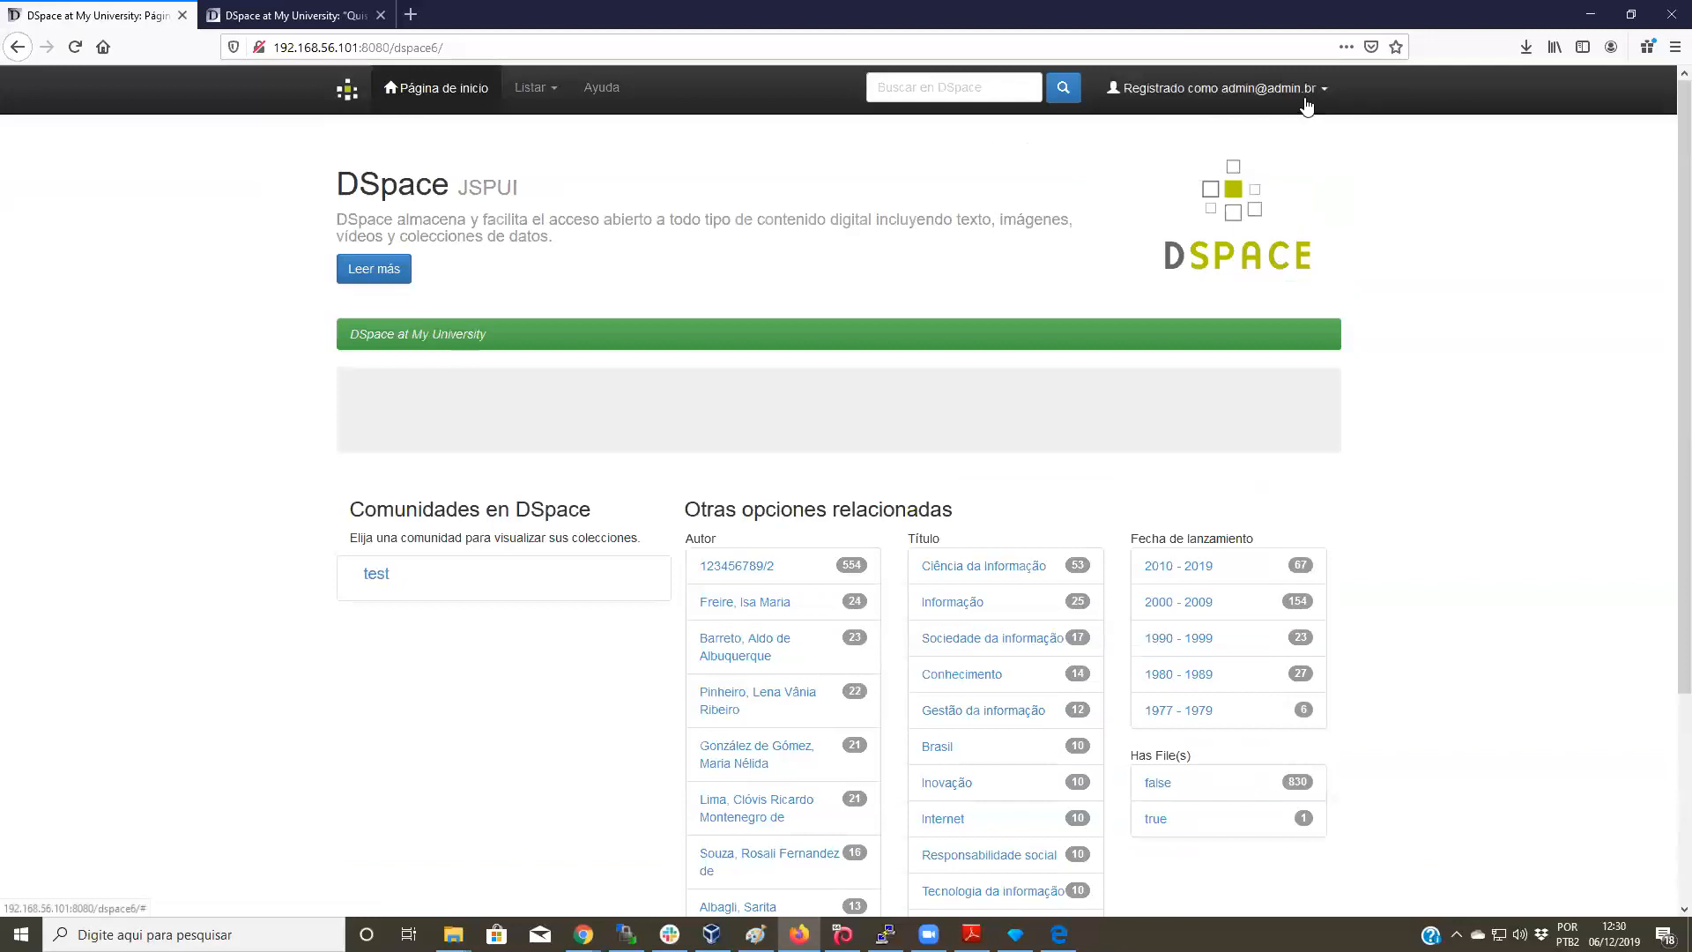
click(1307, 102)
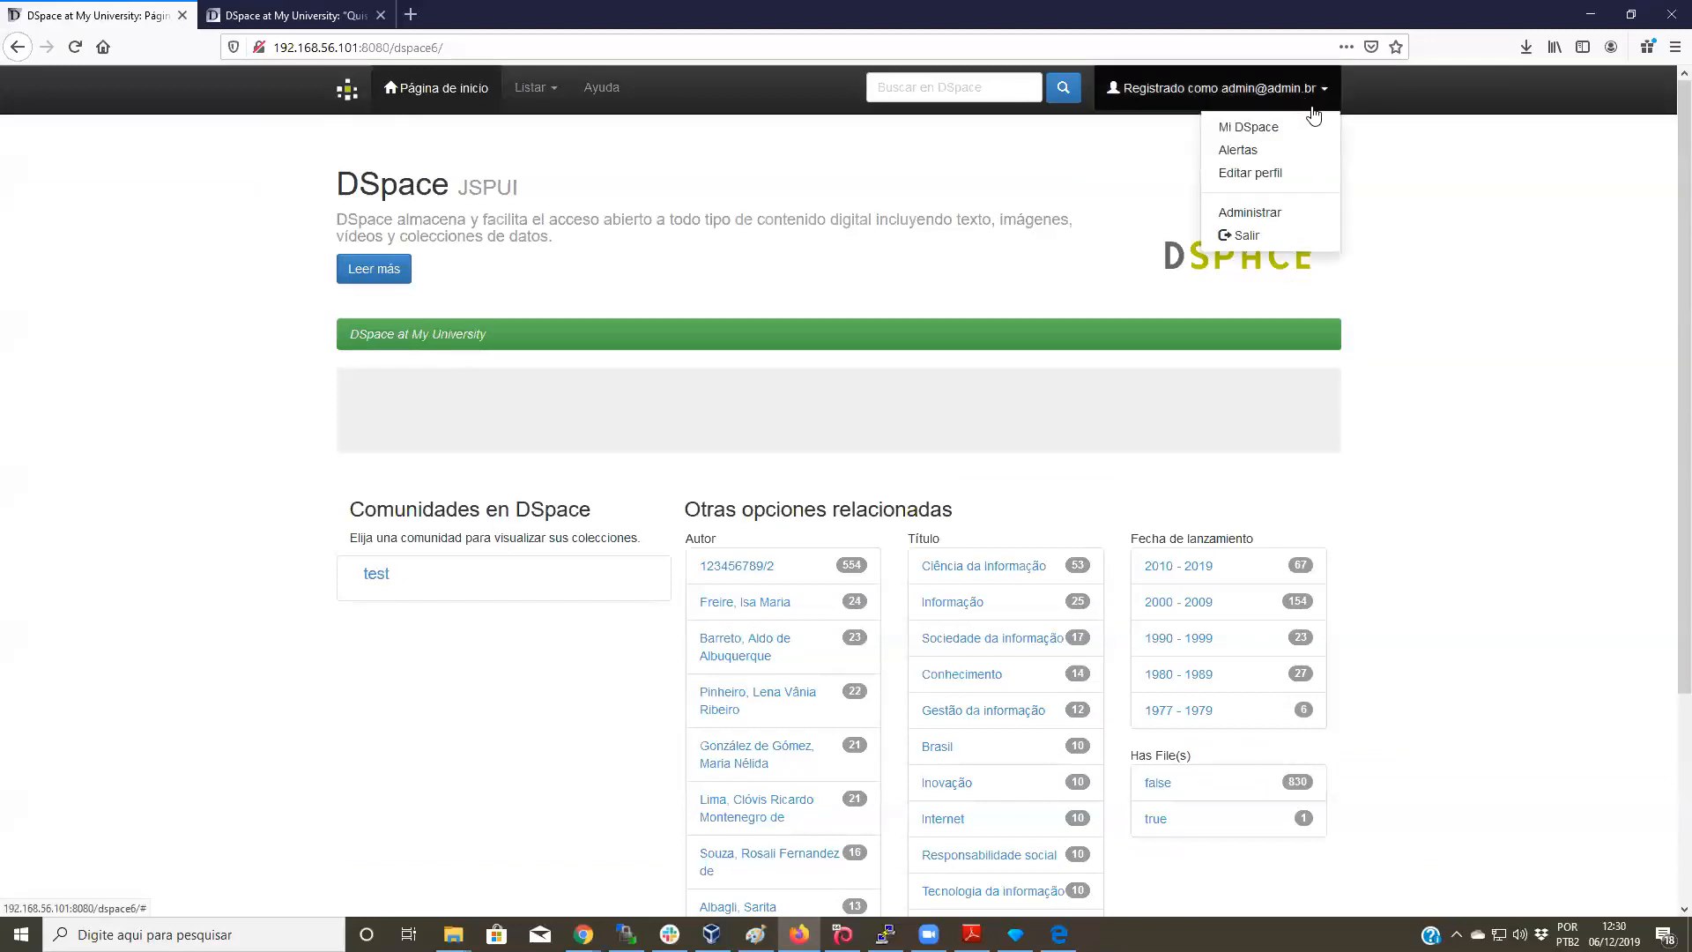
click(1249, 212)
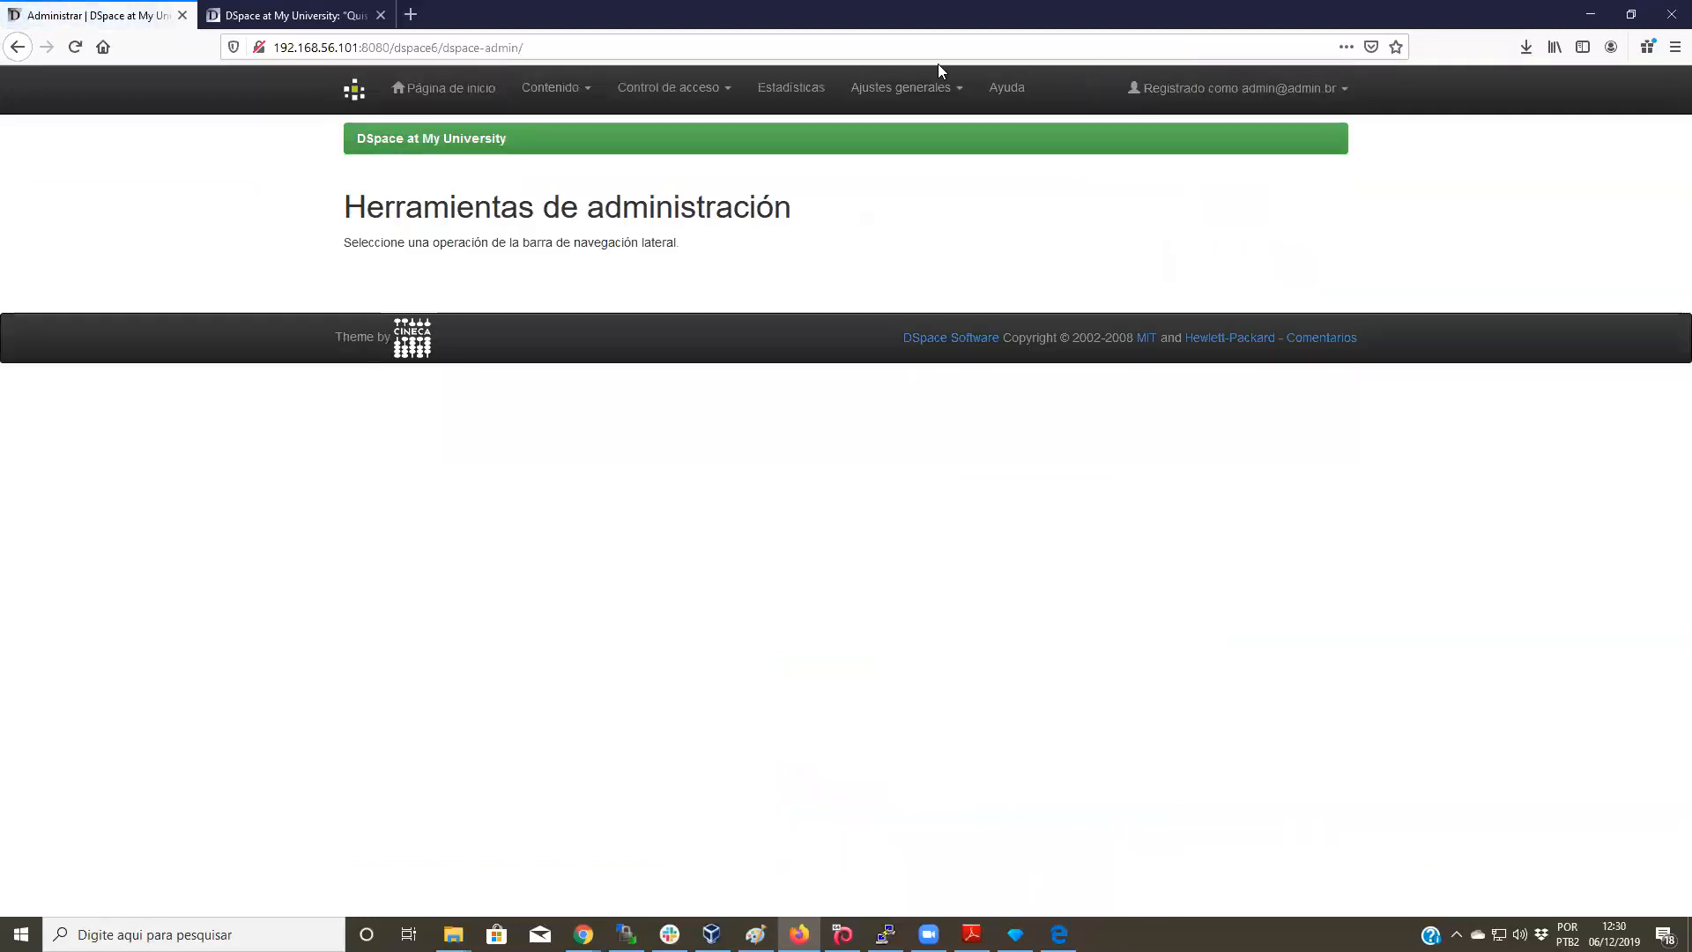
click(553, 87)
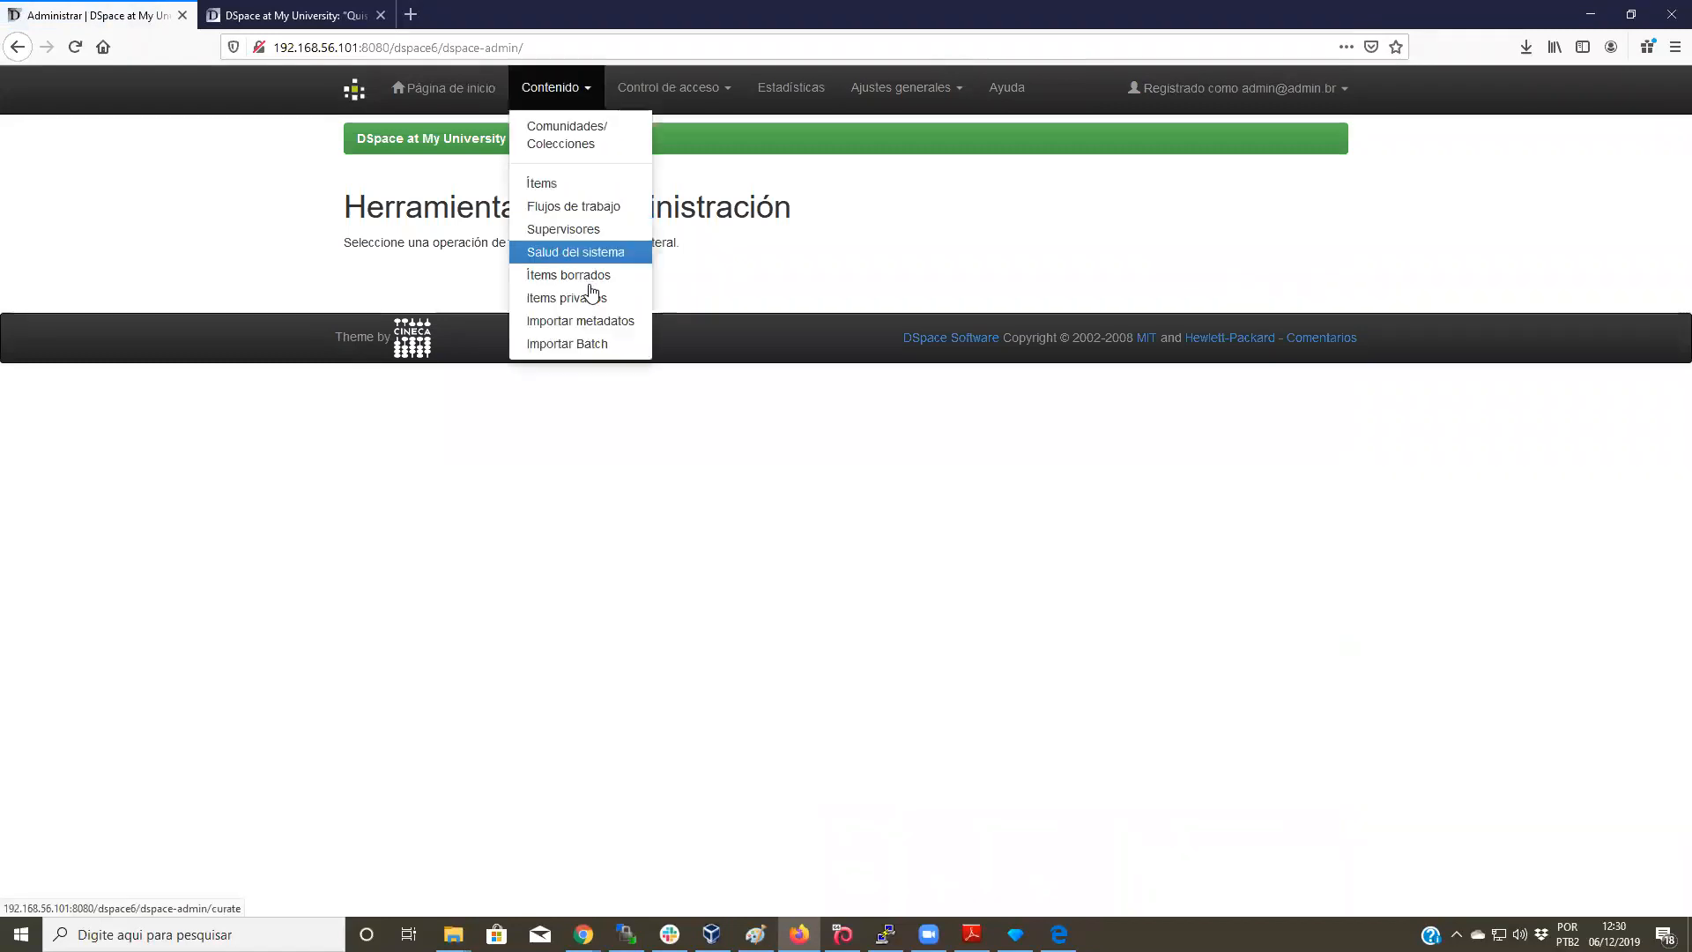
click(602, 326)
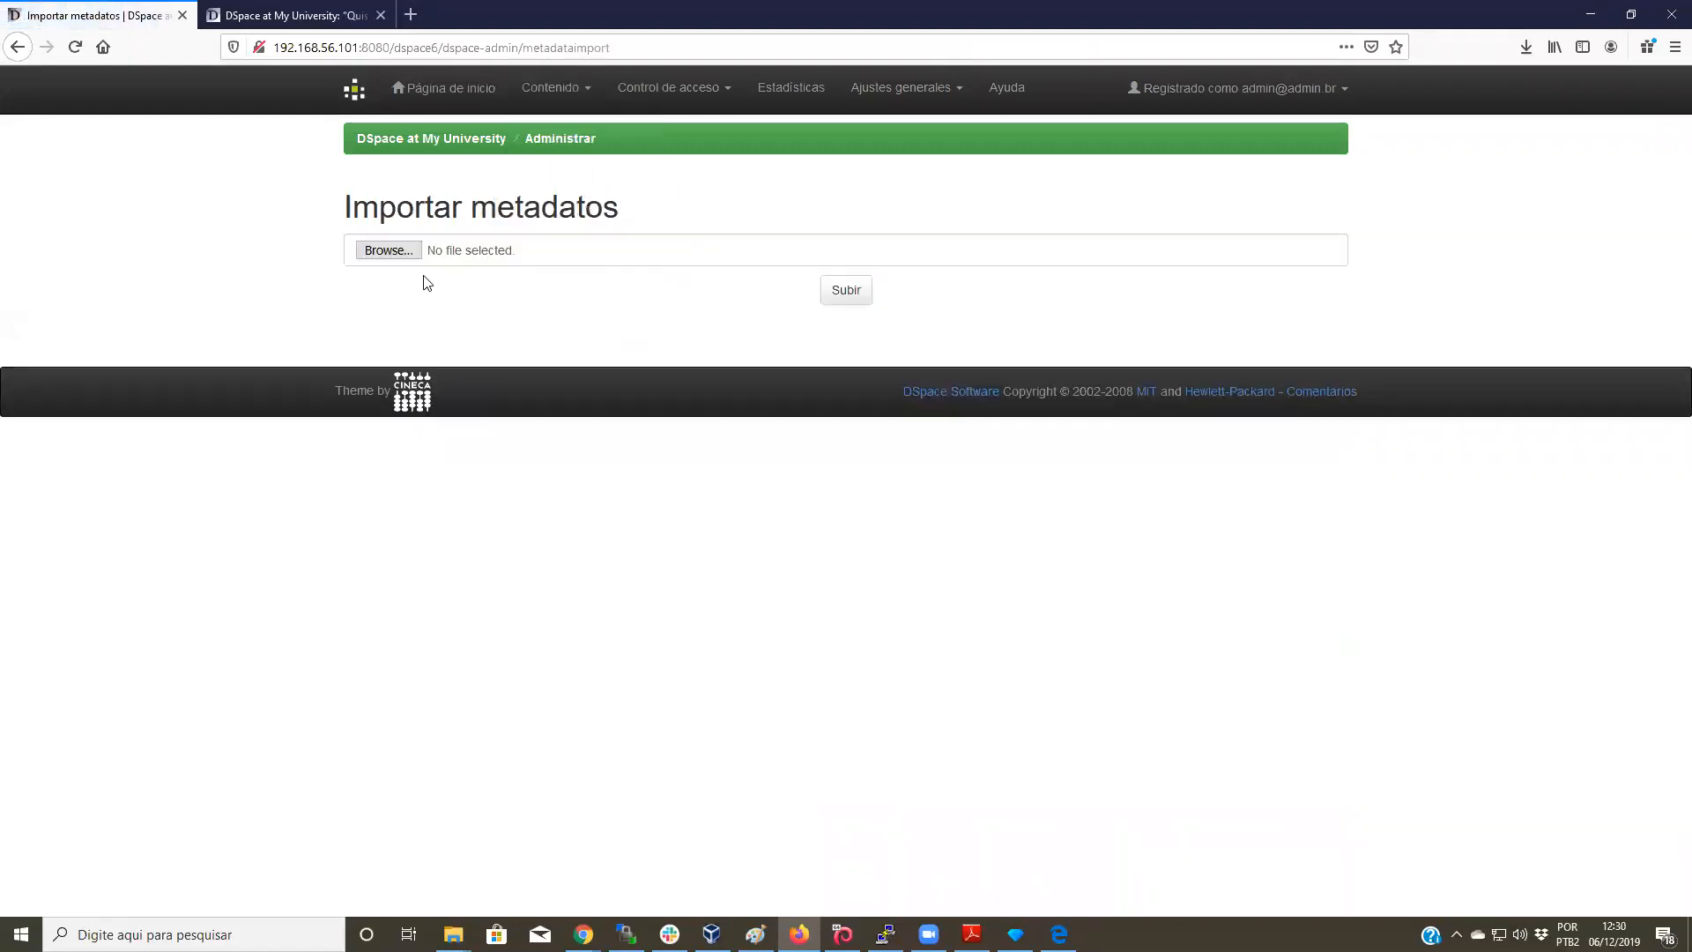
Step: Upload search-results-4-csv.csv from Downloads for metadata import
click(389, 250)
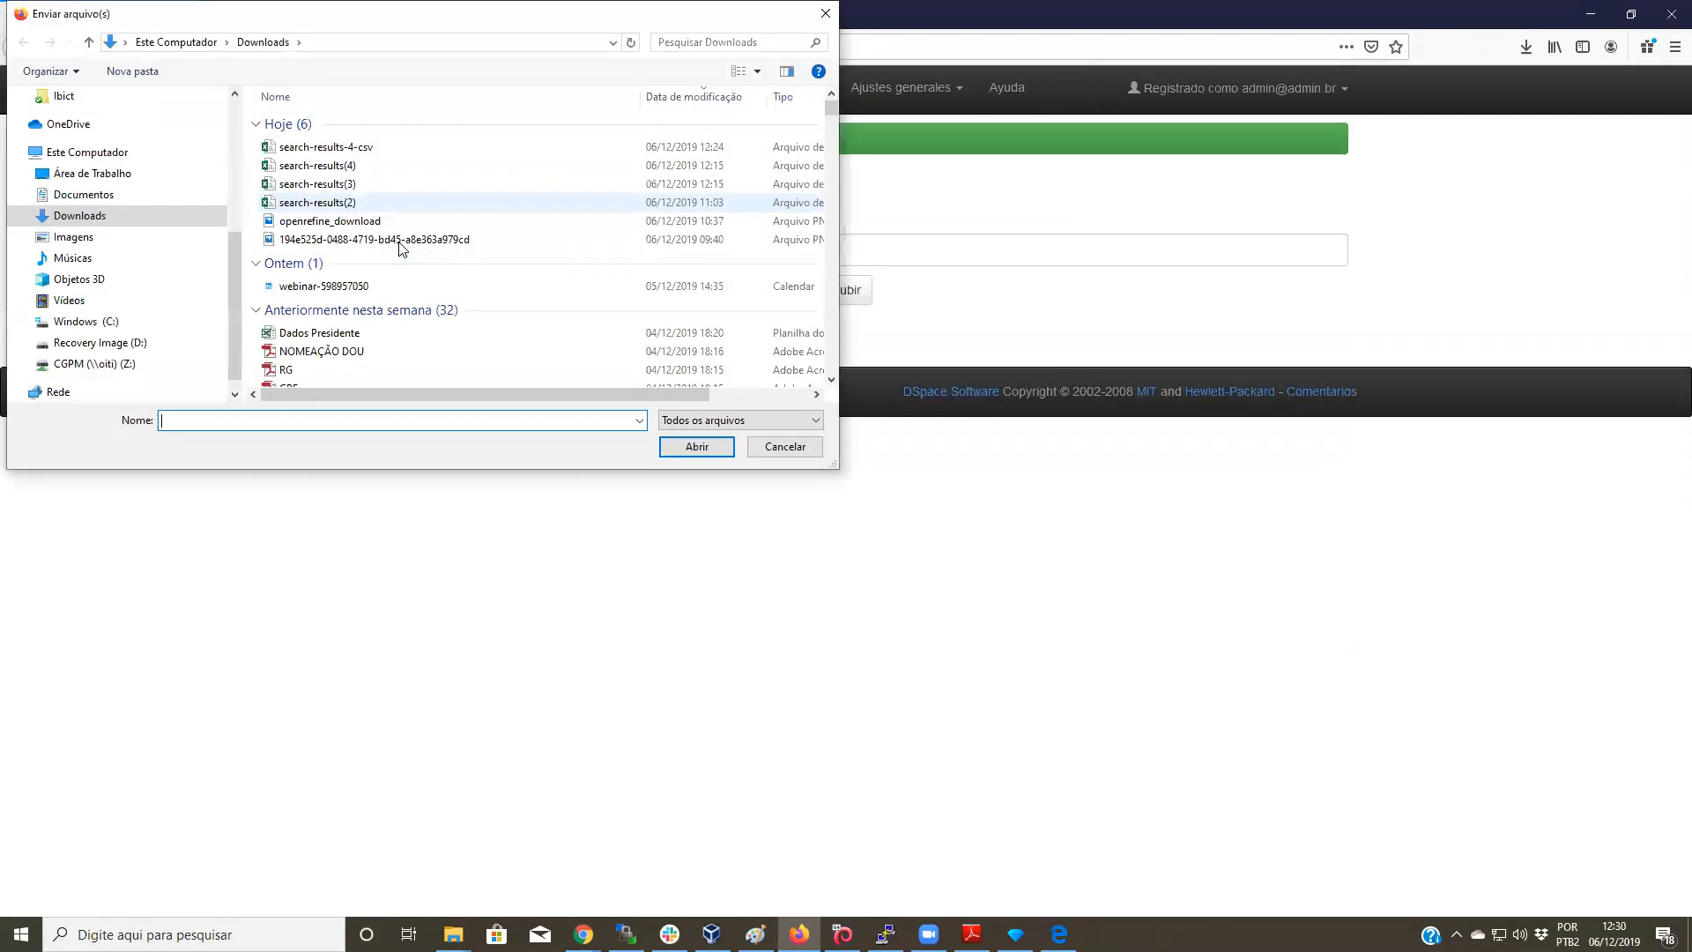
click(366, 148)
click(712, 444)
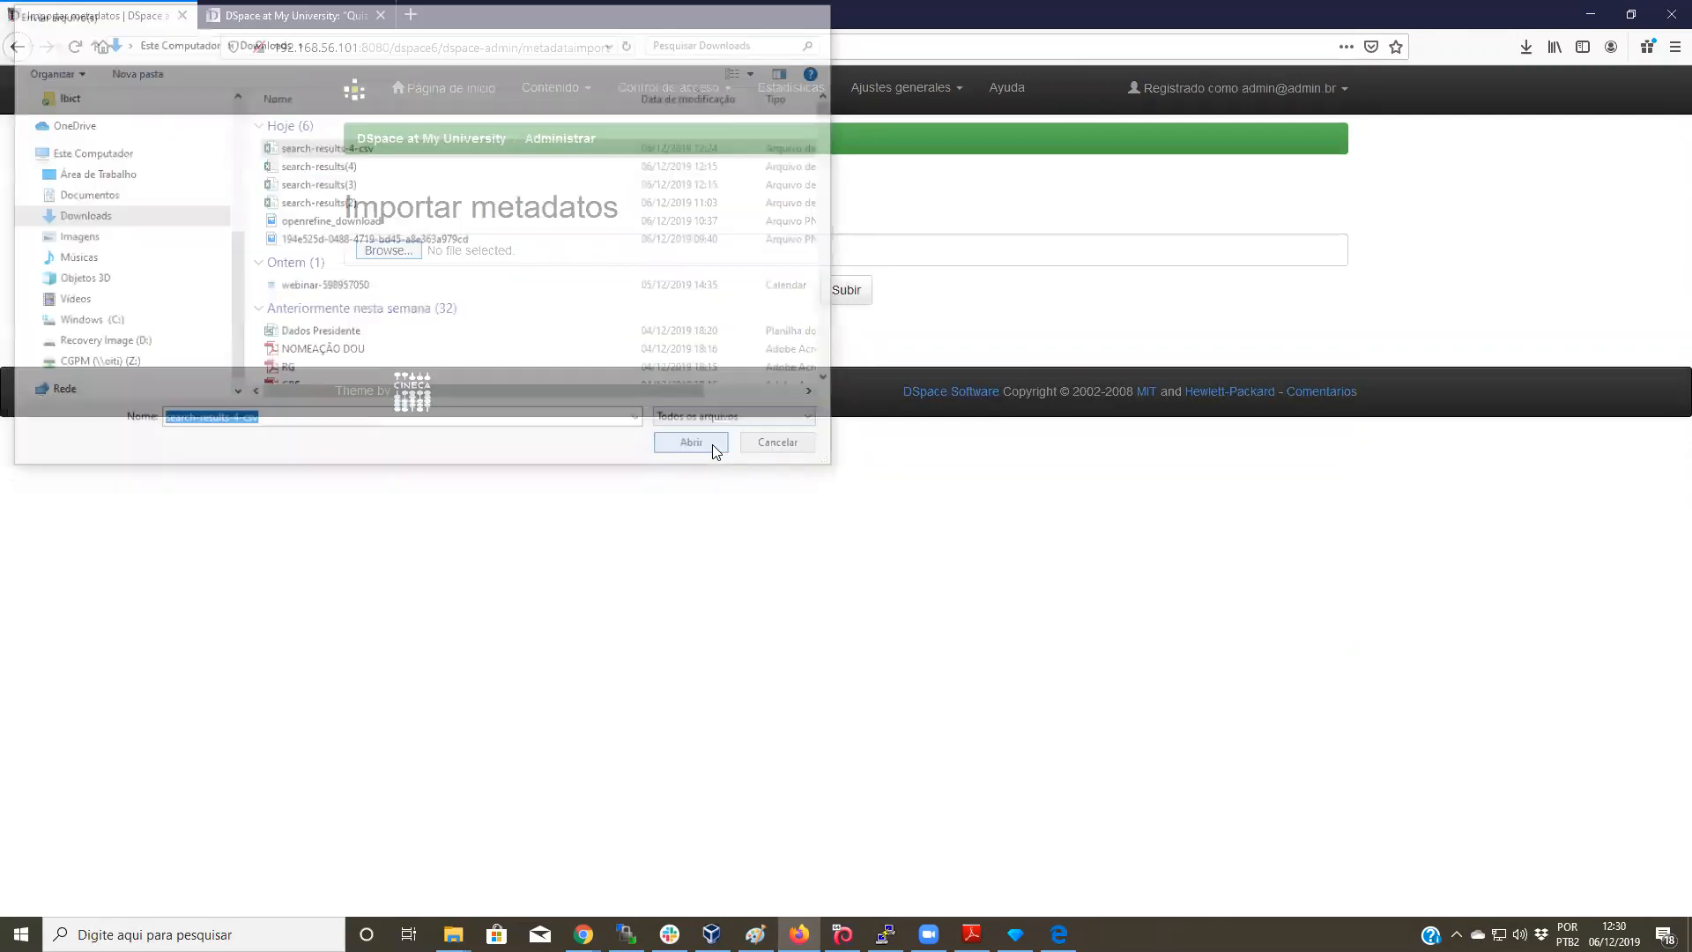
click(846, 290)
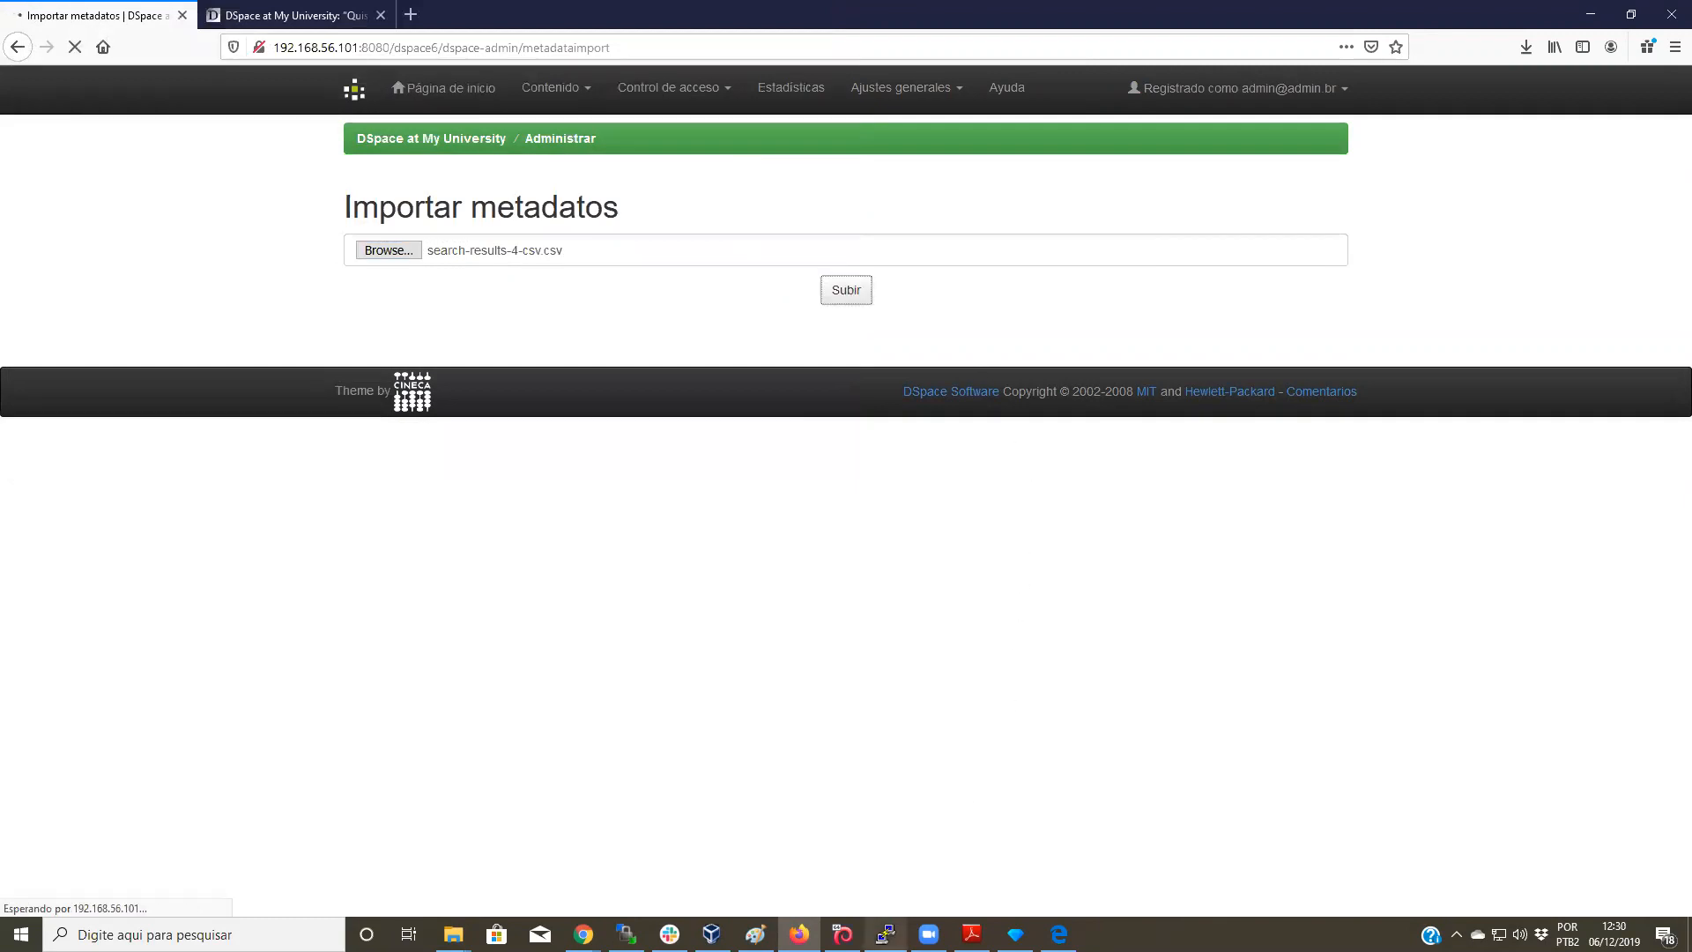
Step: In the terminal, stop the Tomcat log, go up two directories to dspace-6_x, and type tail -f log/
mouse_move(885, 934)
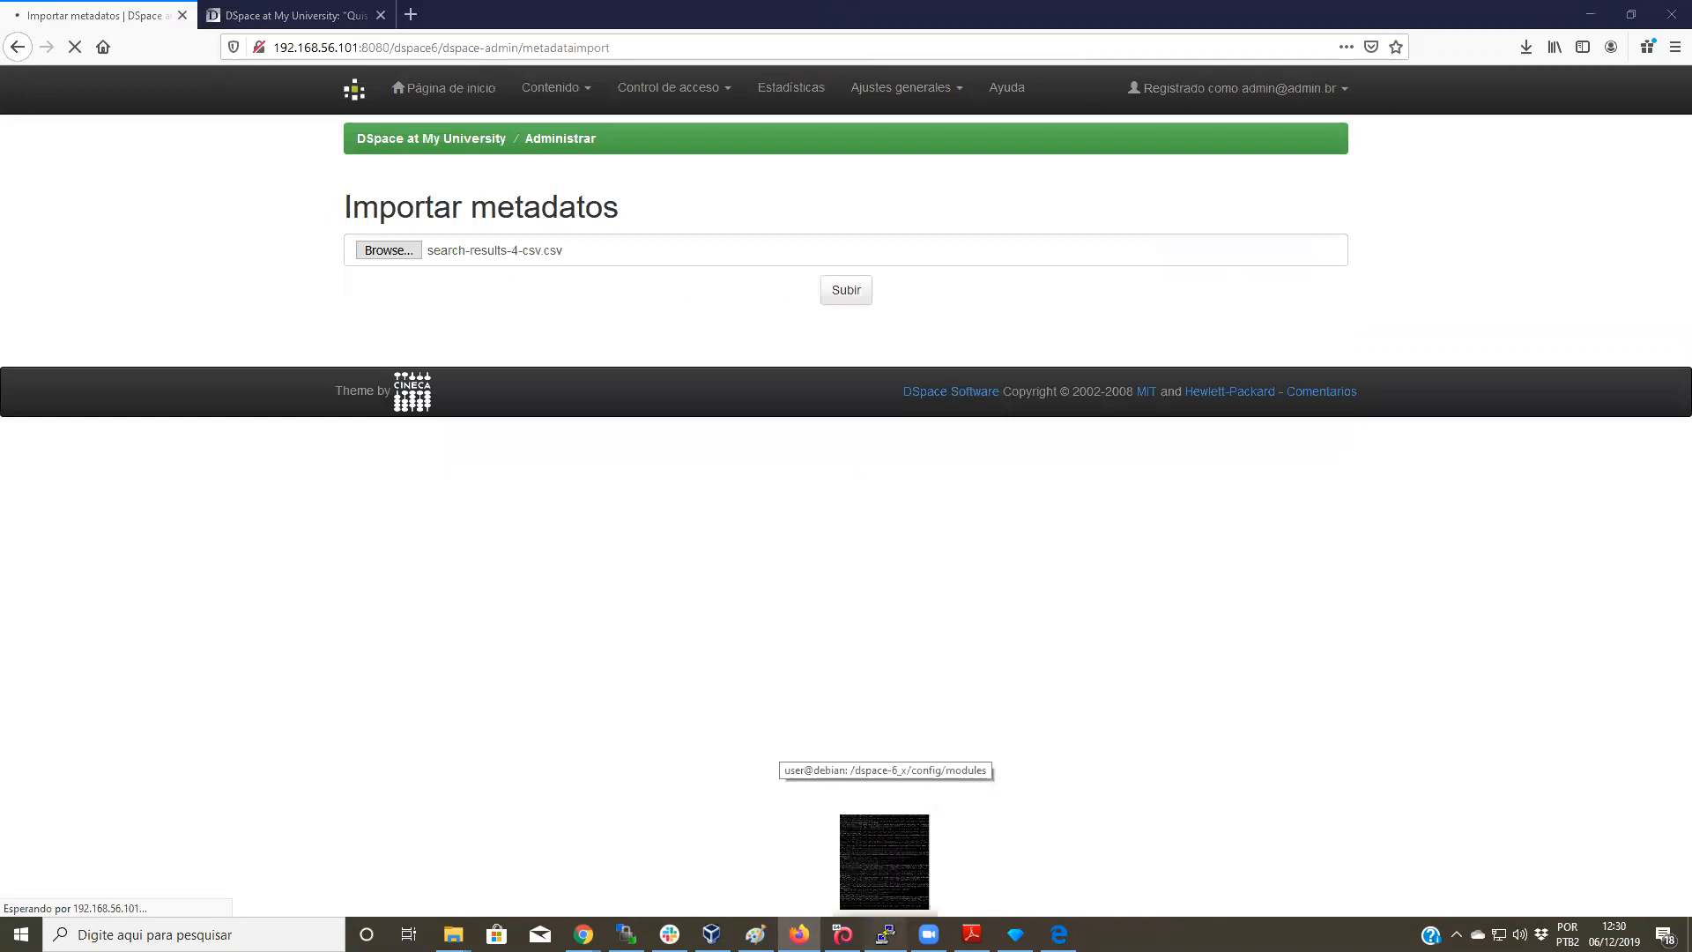
click(884, 861)
key(ctrl+c)
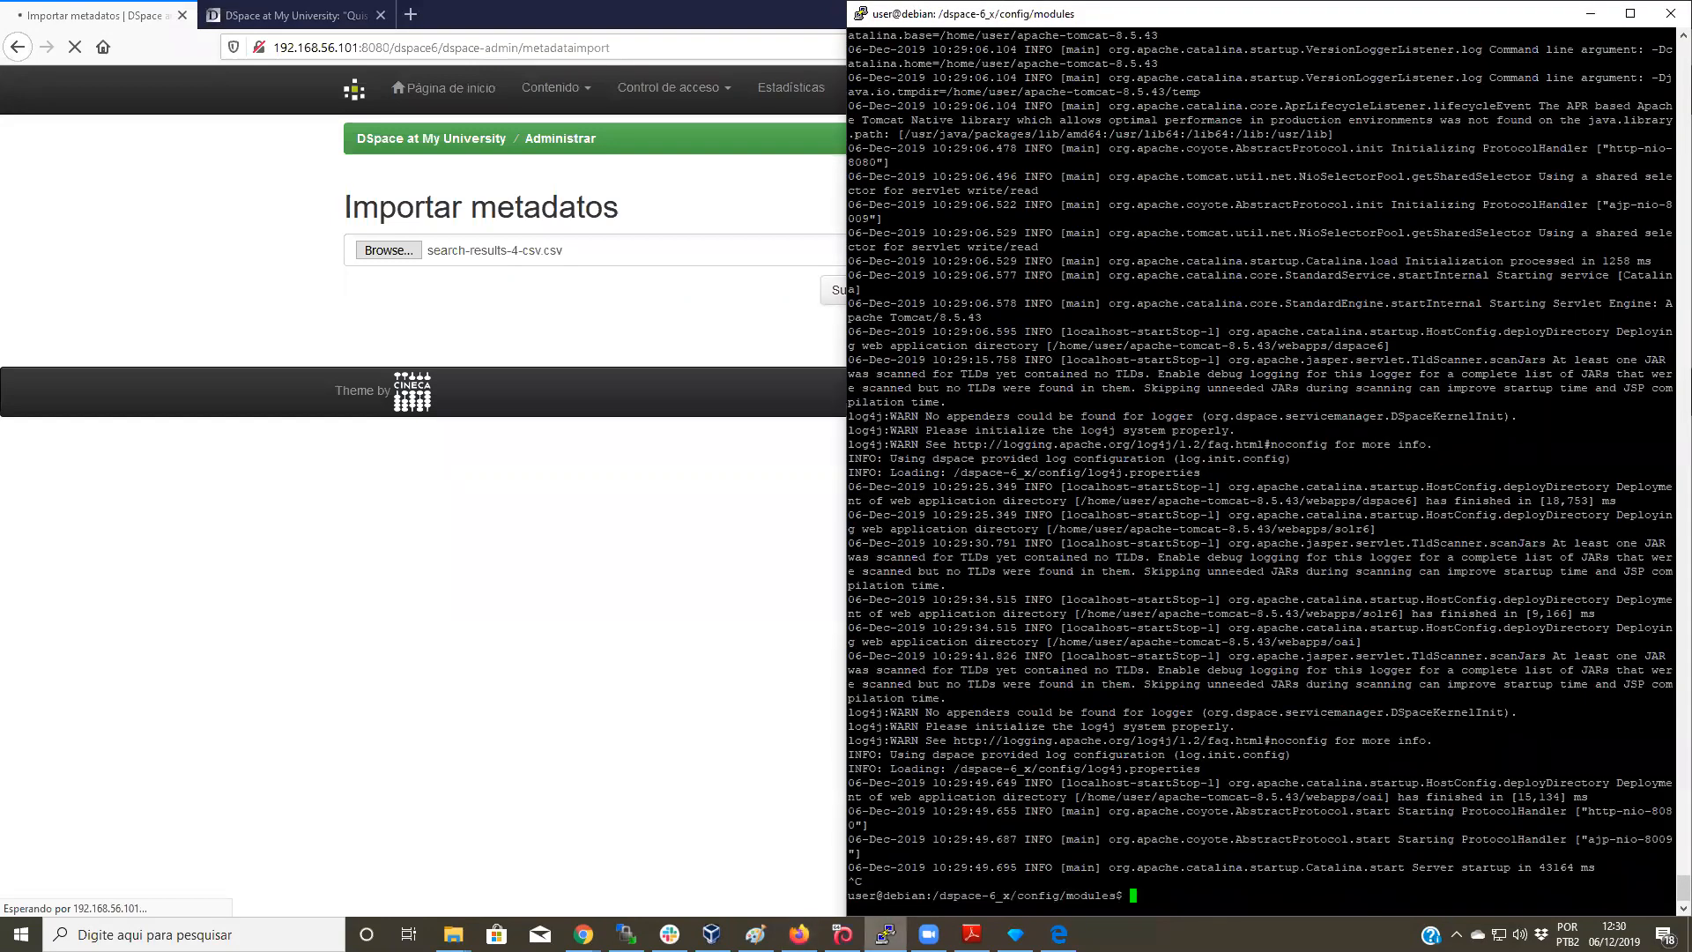
text(cd ..)
key(Return)
text(cd ..)
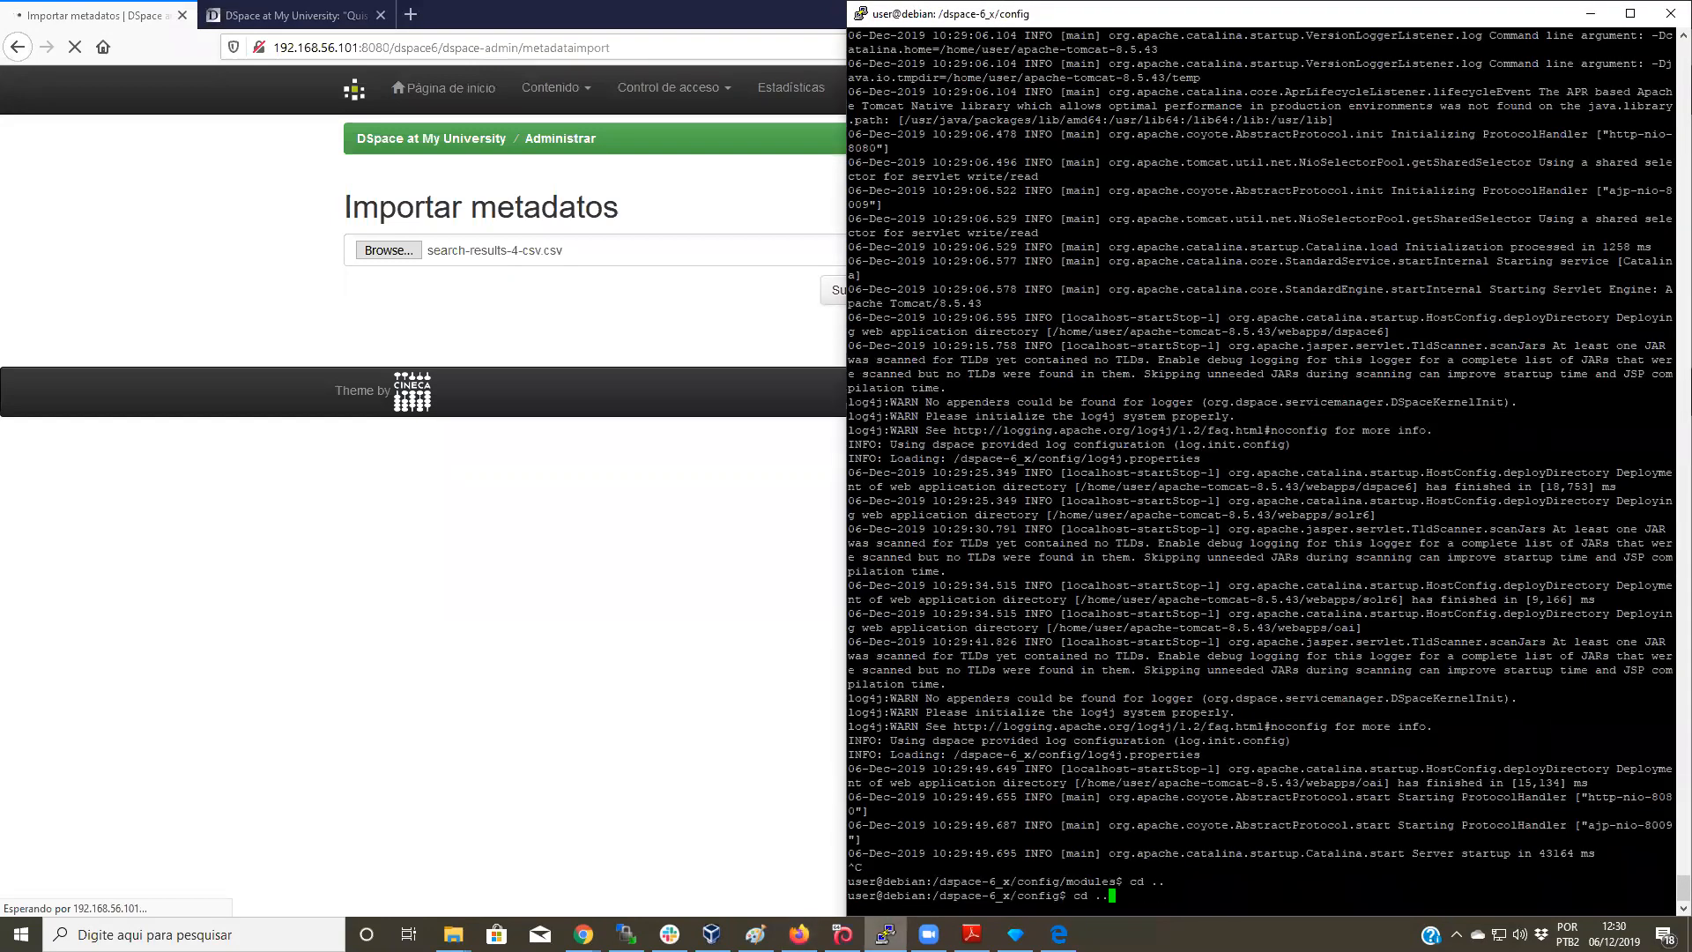
key(Return)
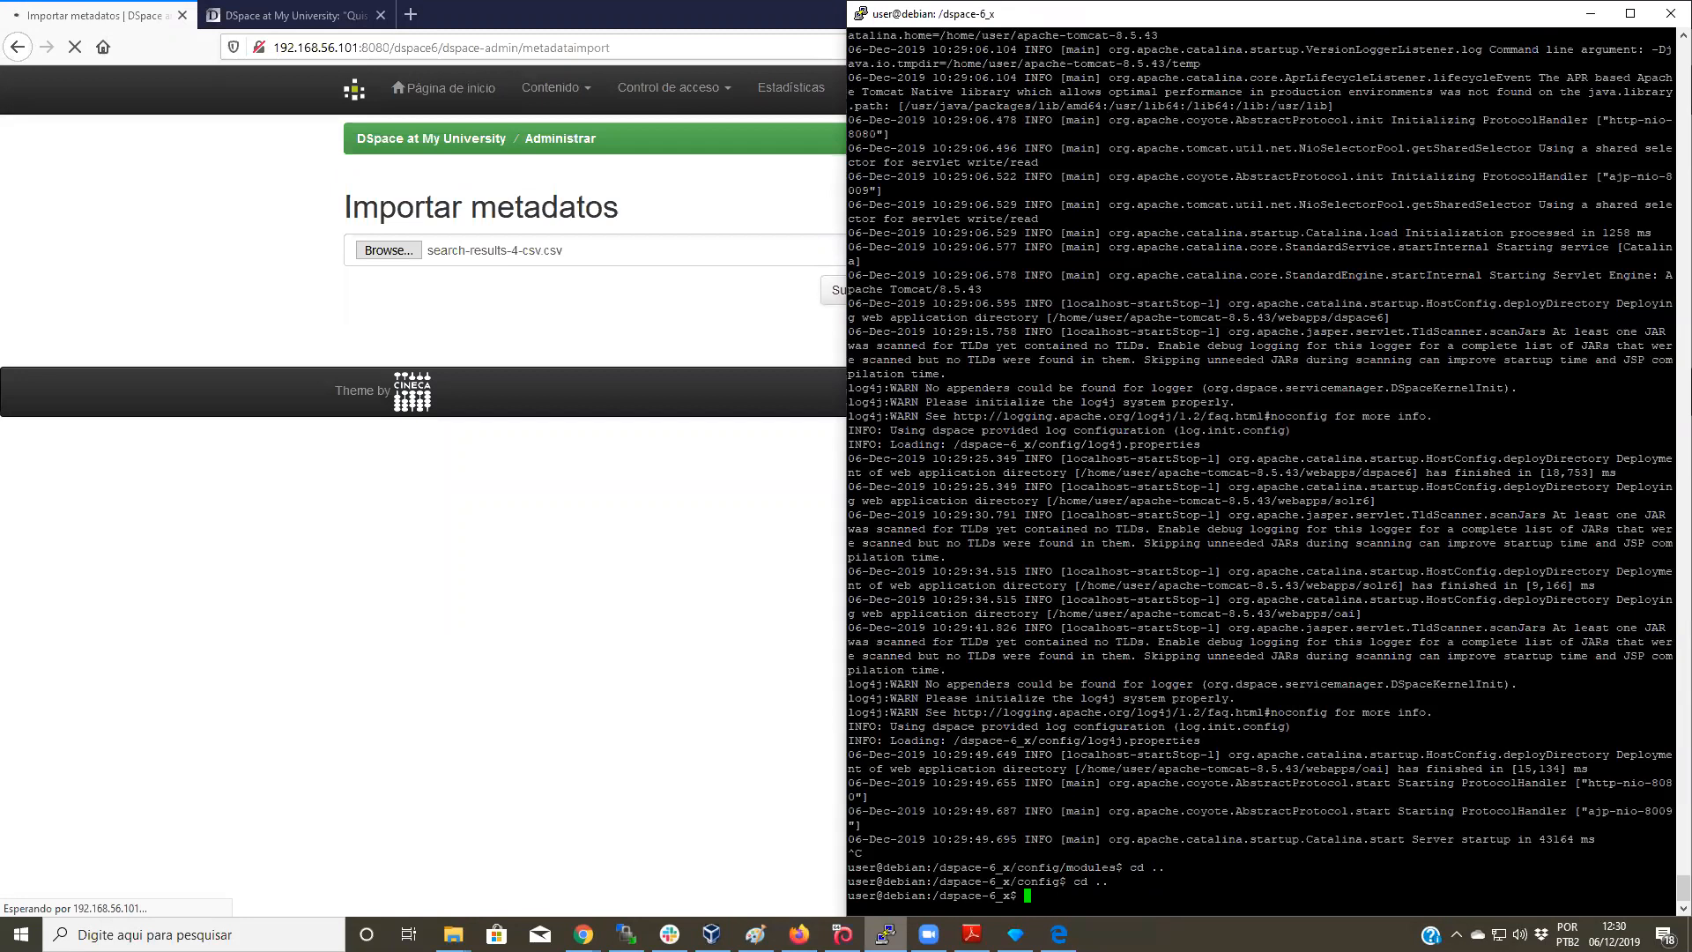
text(tail -f log/)
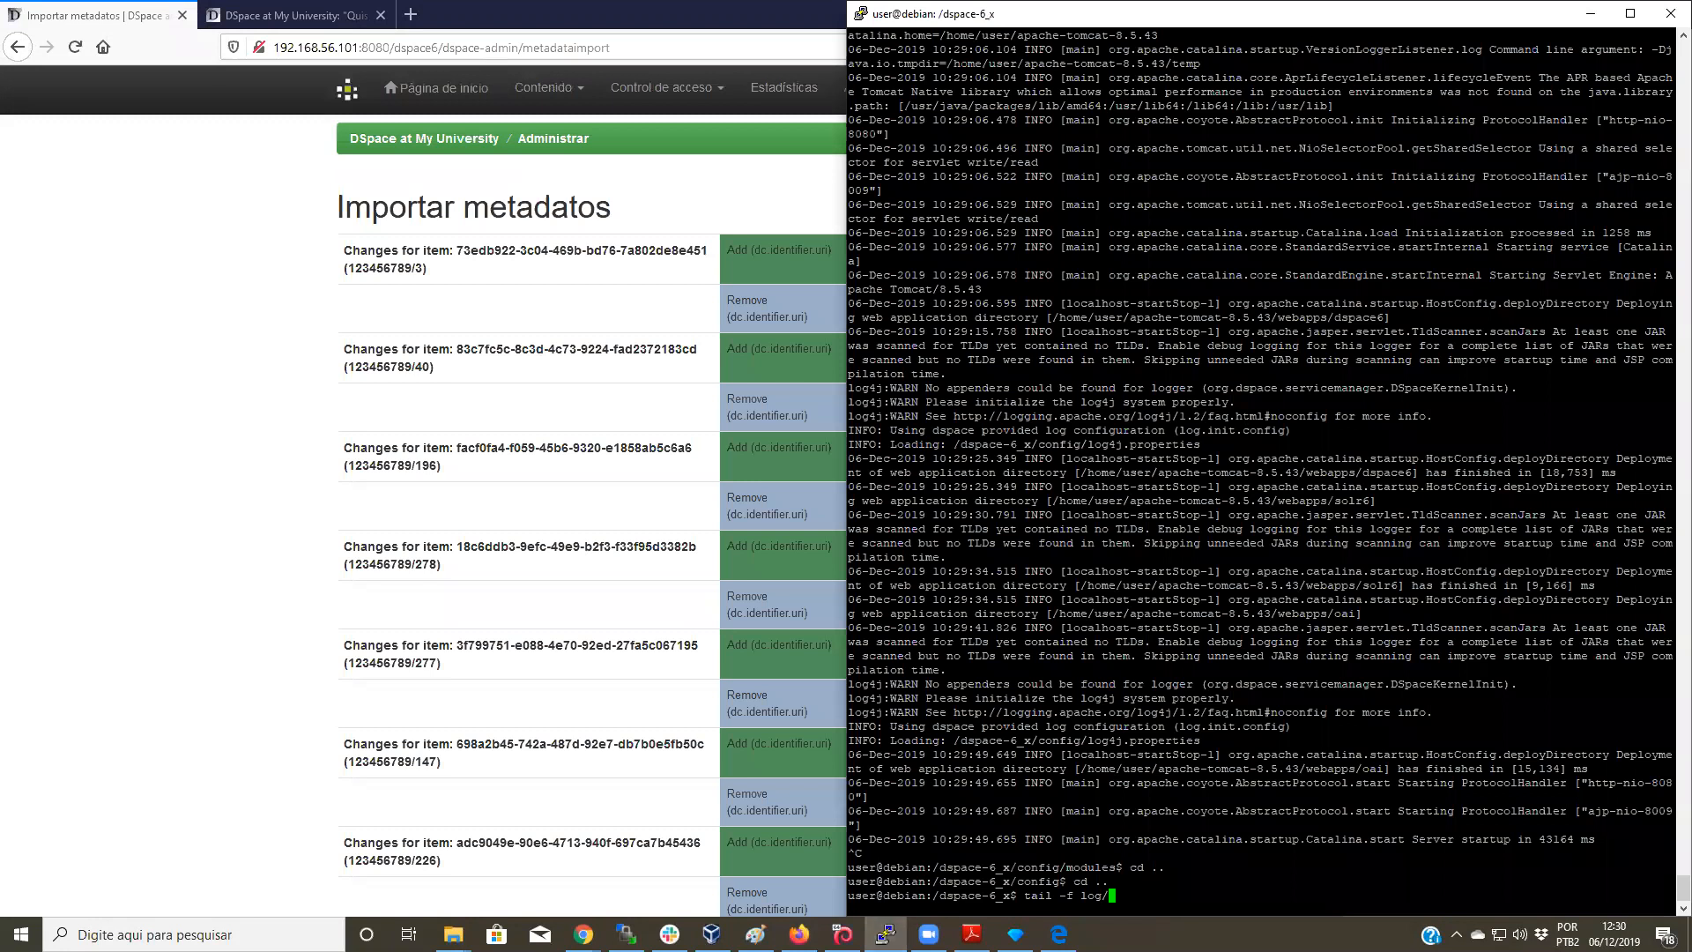
Step: Scroll through the proposed dc.identifier.uri changes down to the Apply changes button
click(1590, 14)
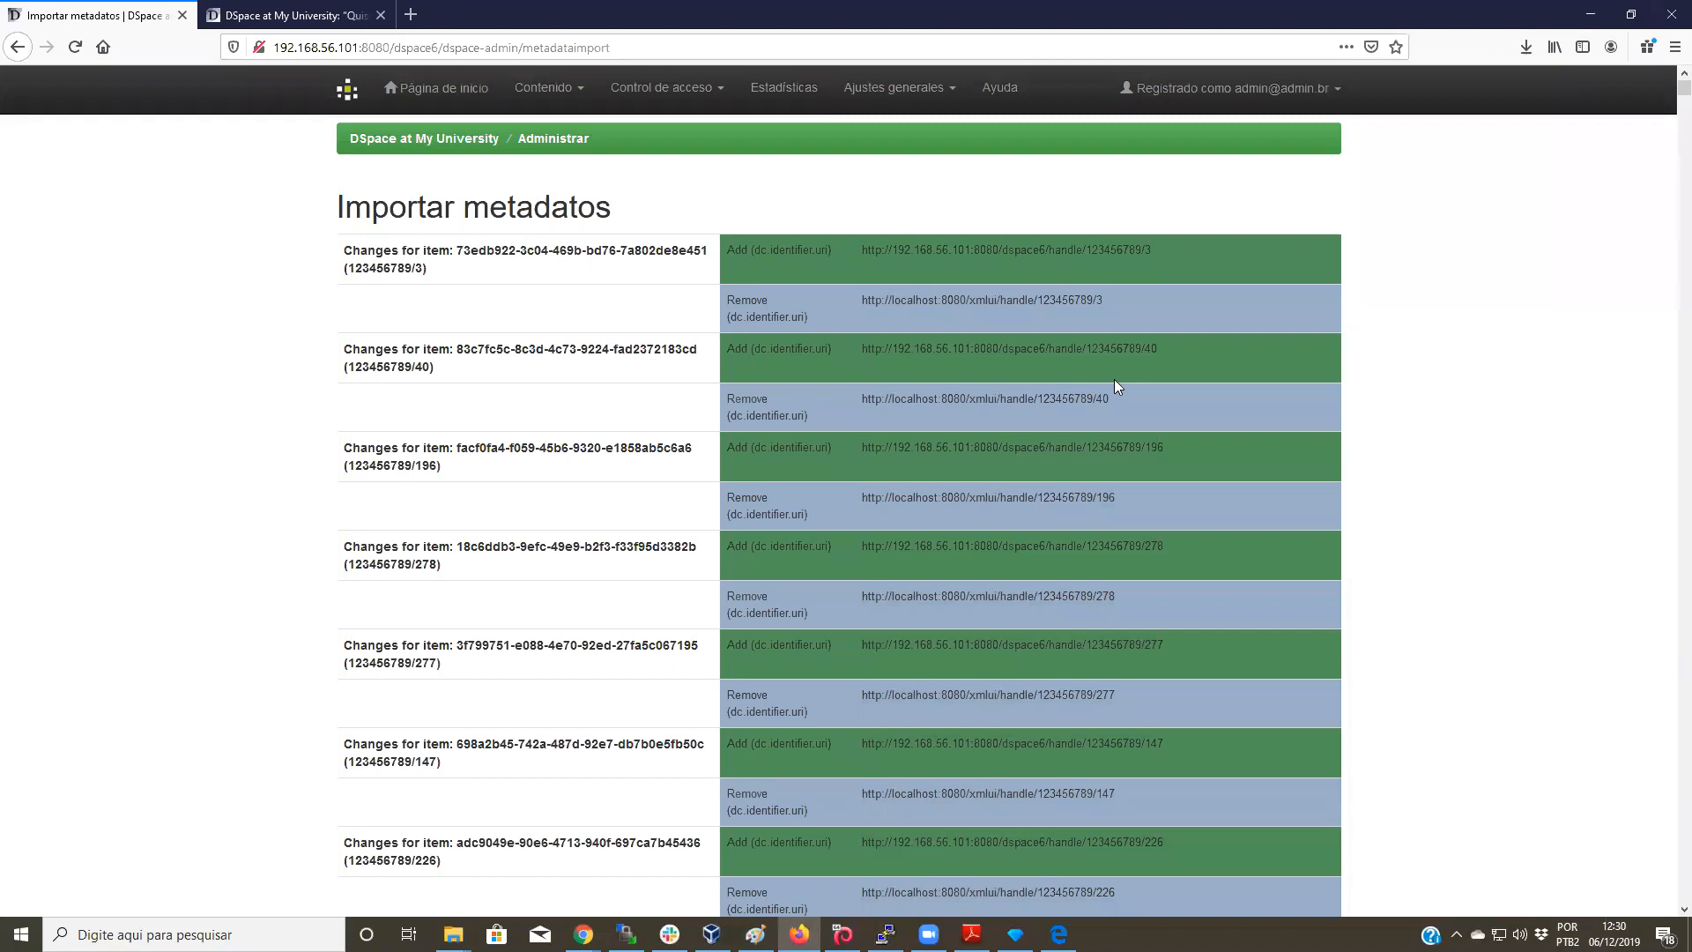
scroll(1054, 310, down, 2)
scroll(934, 351, up, 2)
scroll(1169, 450, down, 20)
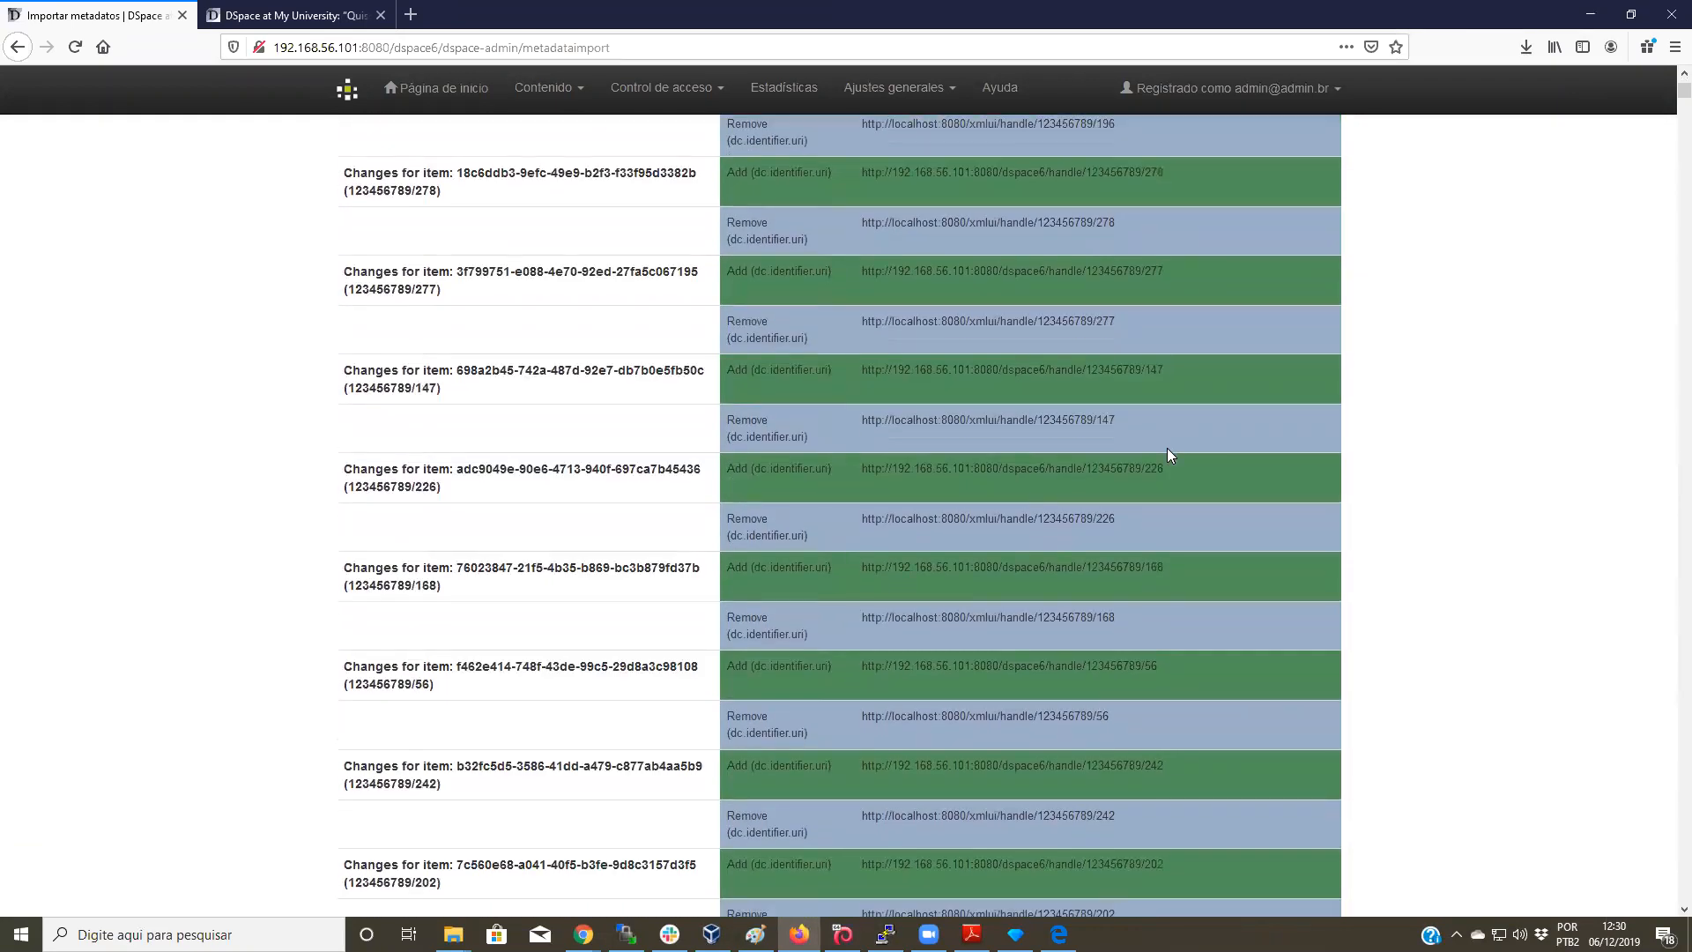
scroll(1172, 432, down, 10)
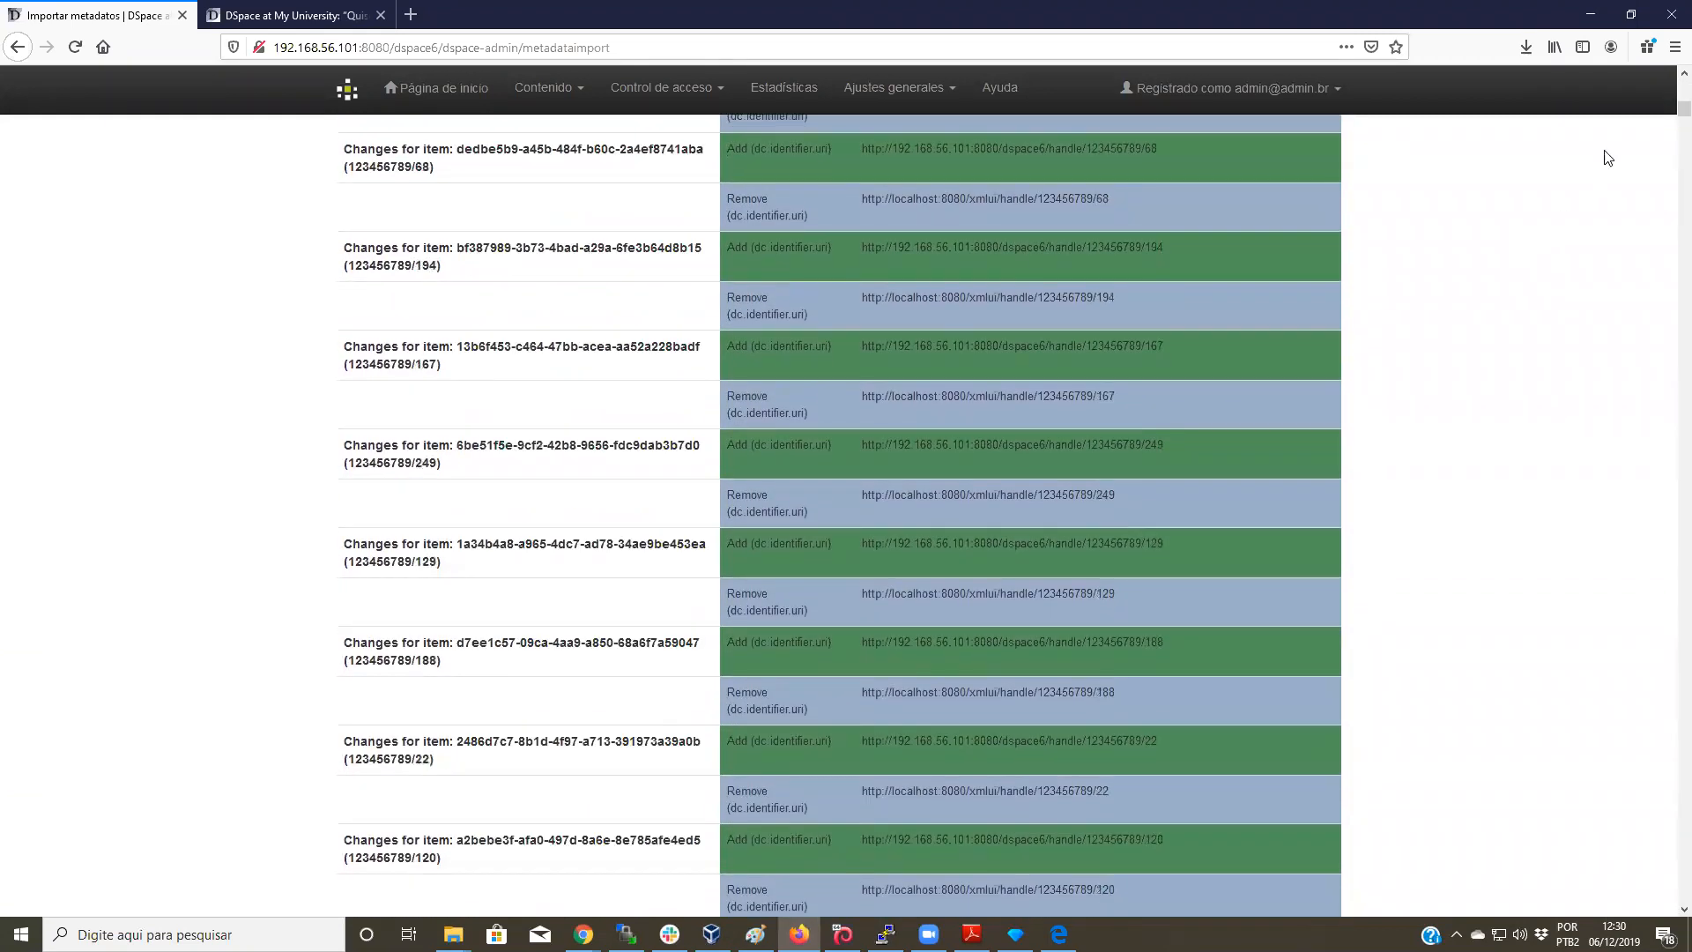
drag(1683, 109, 1668, 894)
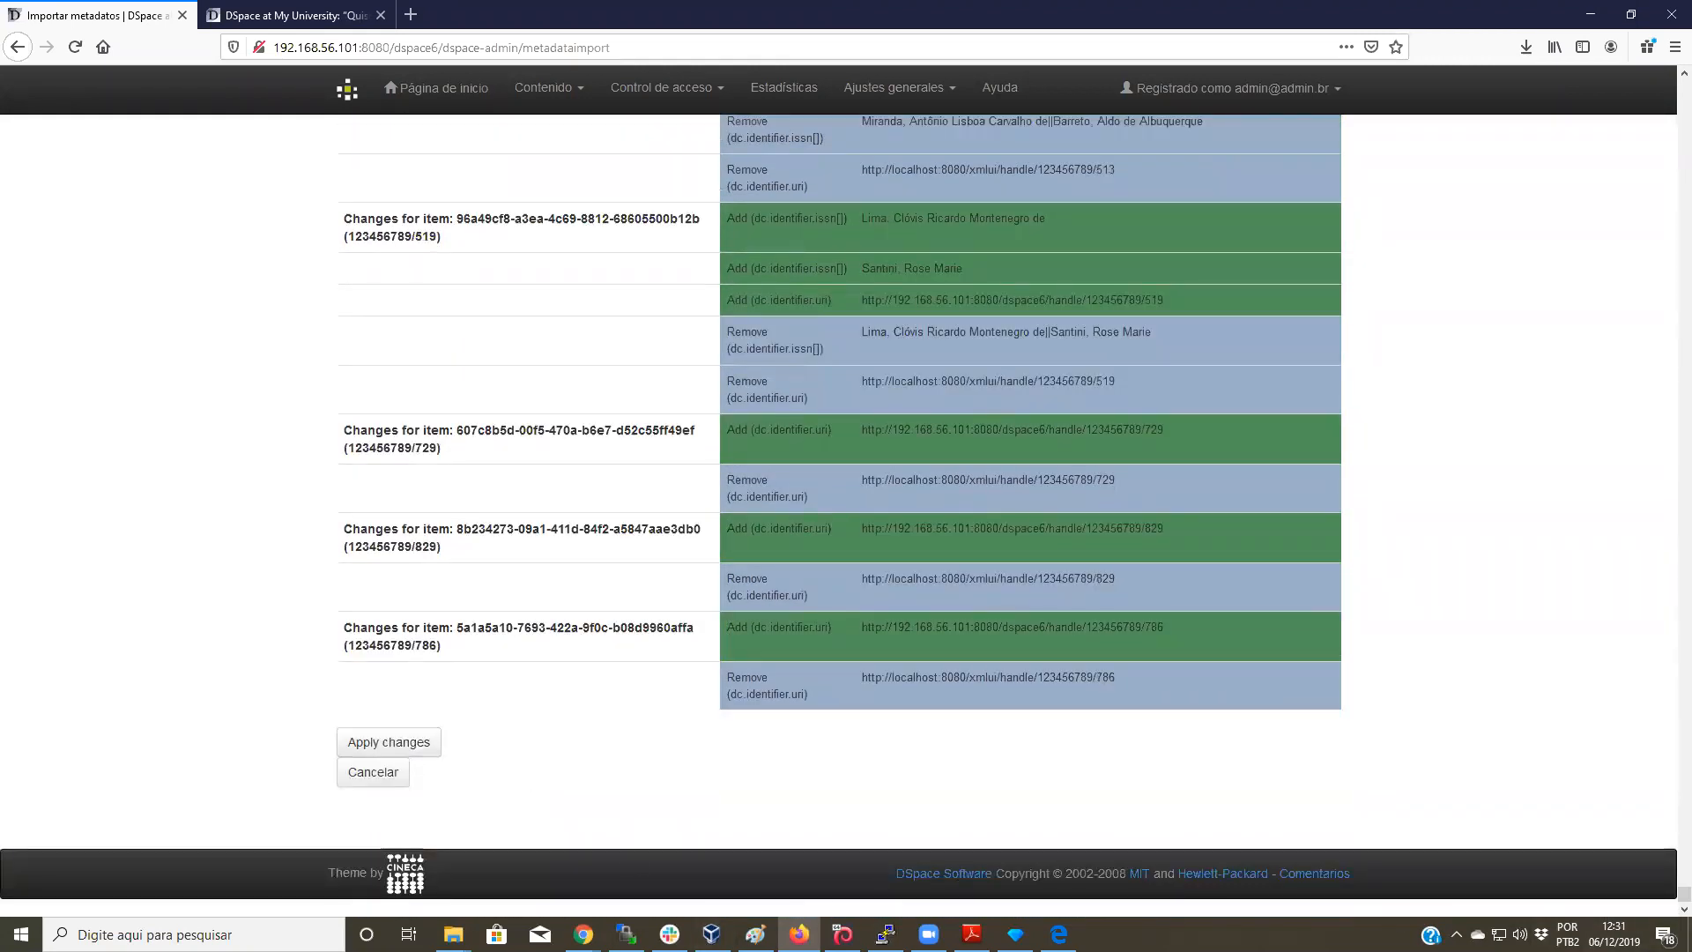
click(886, 934)
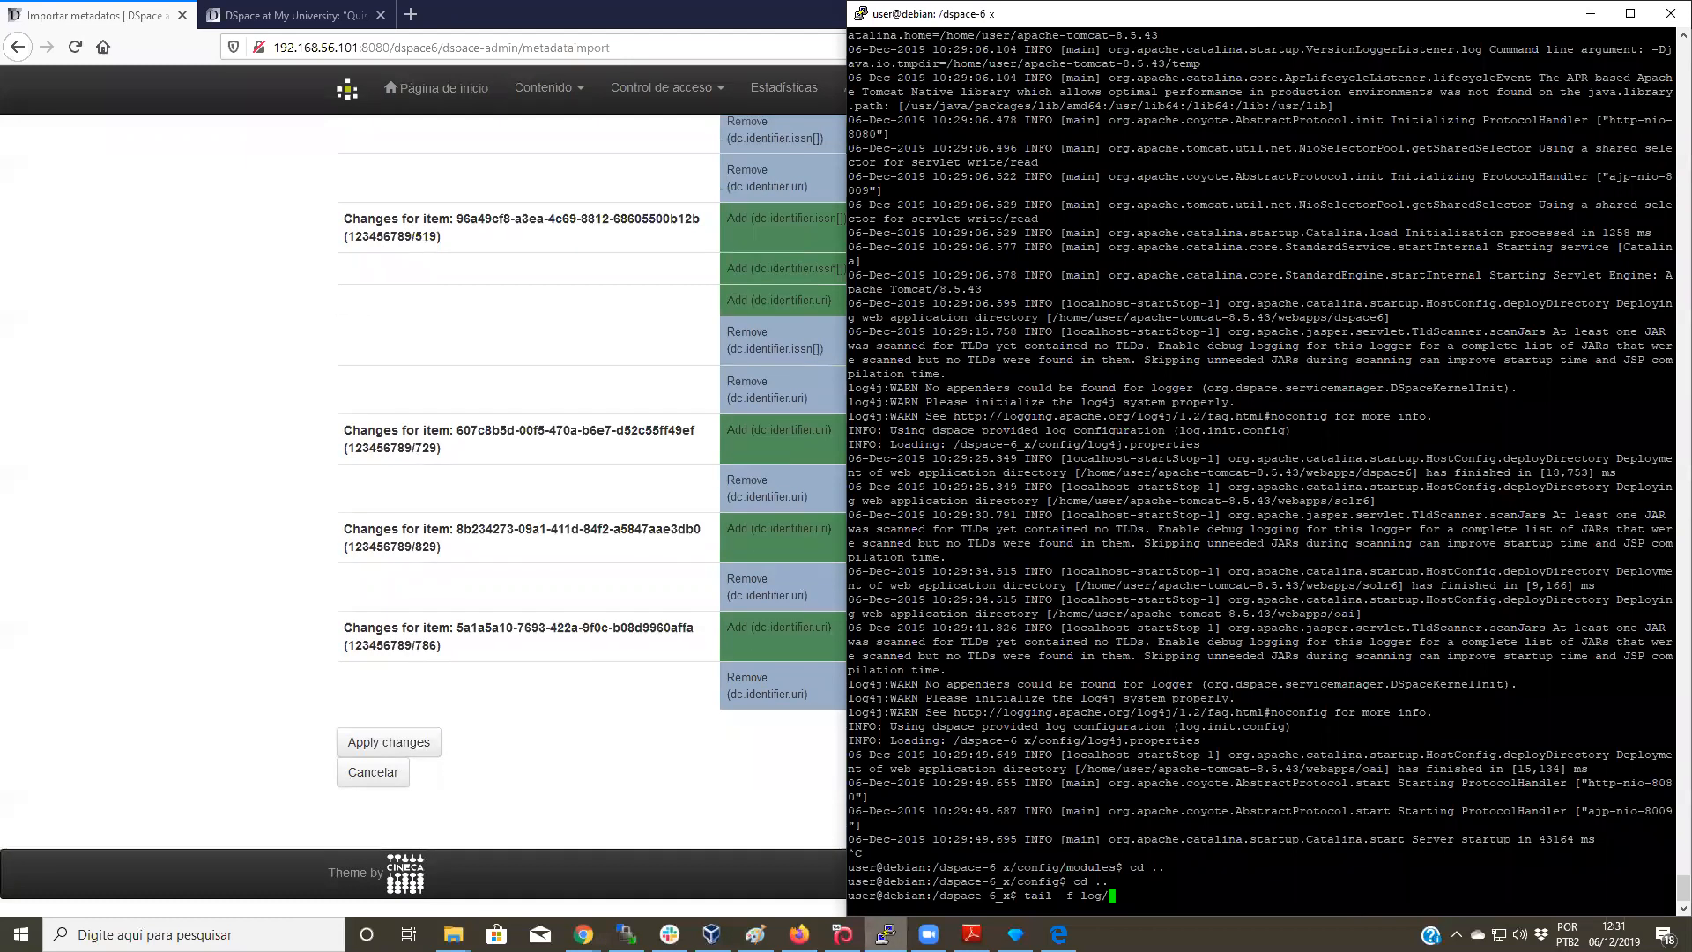
Step: Follow log/dspace.log.2019-12-06 with tail -f, then apply the listed metadata changes
text(tail -f log/f)
key(BackSpace)
text(d)
key(Tab)
text(-06)
key(Return)
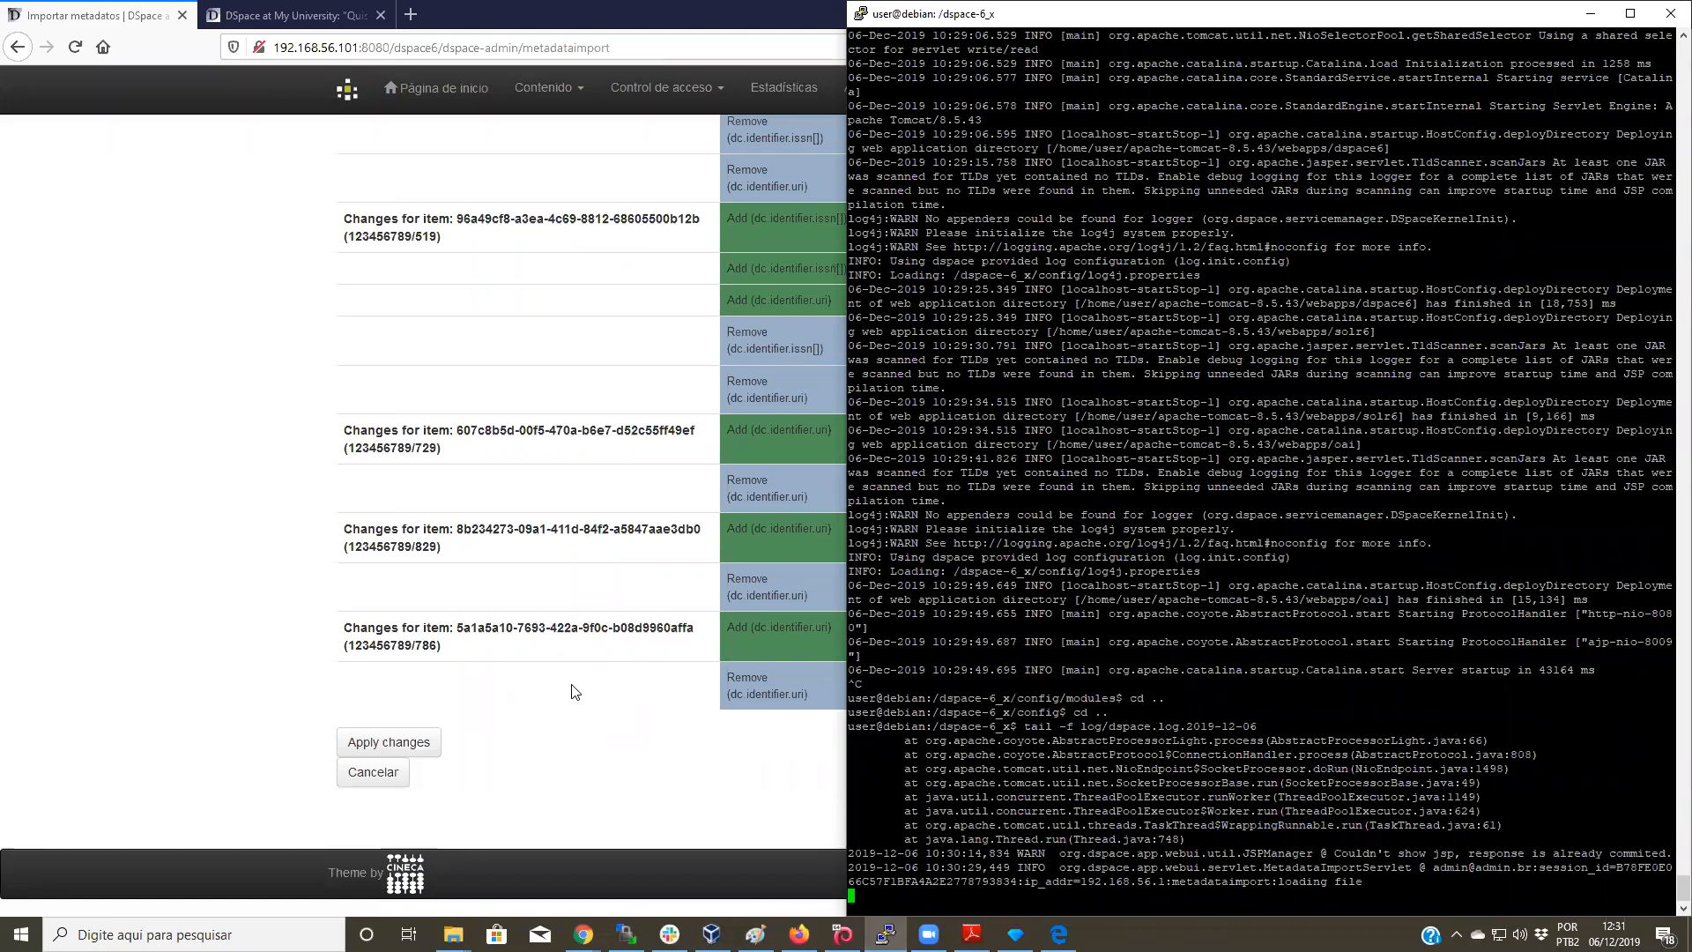
click(418, 744)
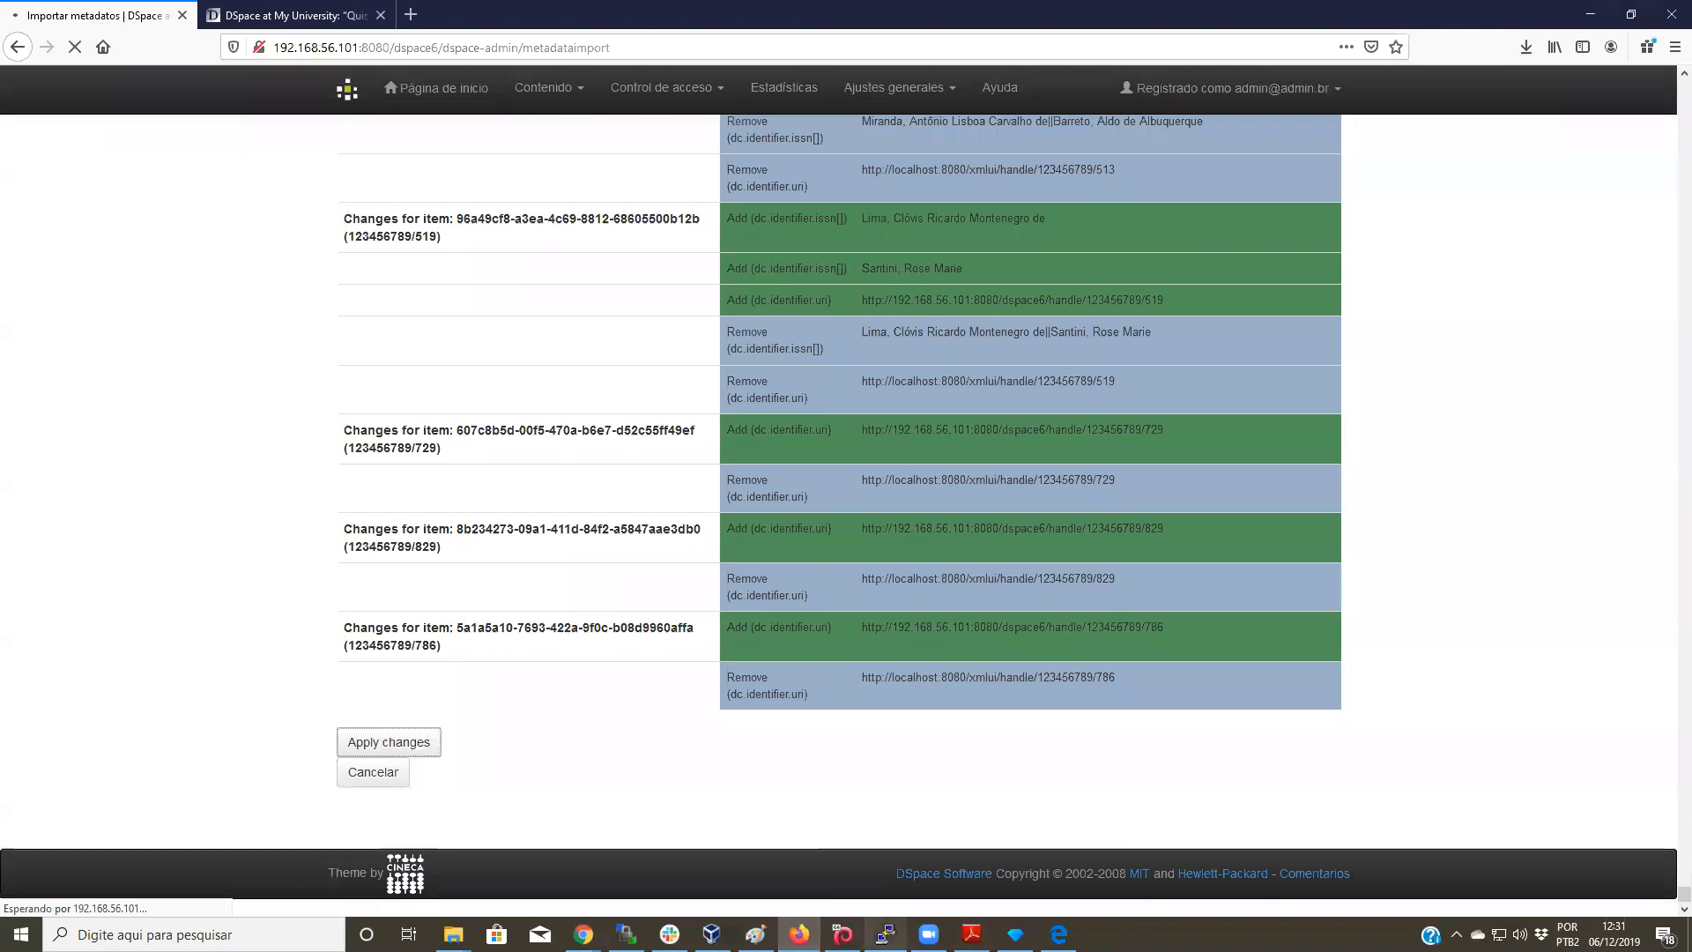
Step: Watch the server log reindex items while the import of 831 changes completes
key(alt+Tab)
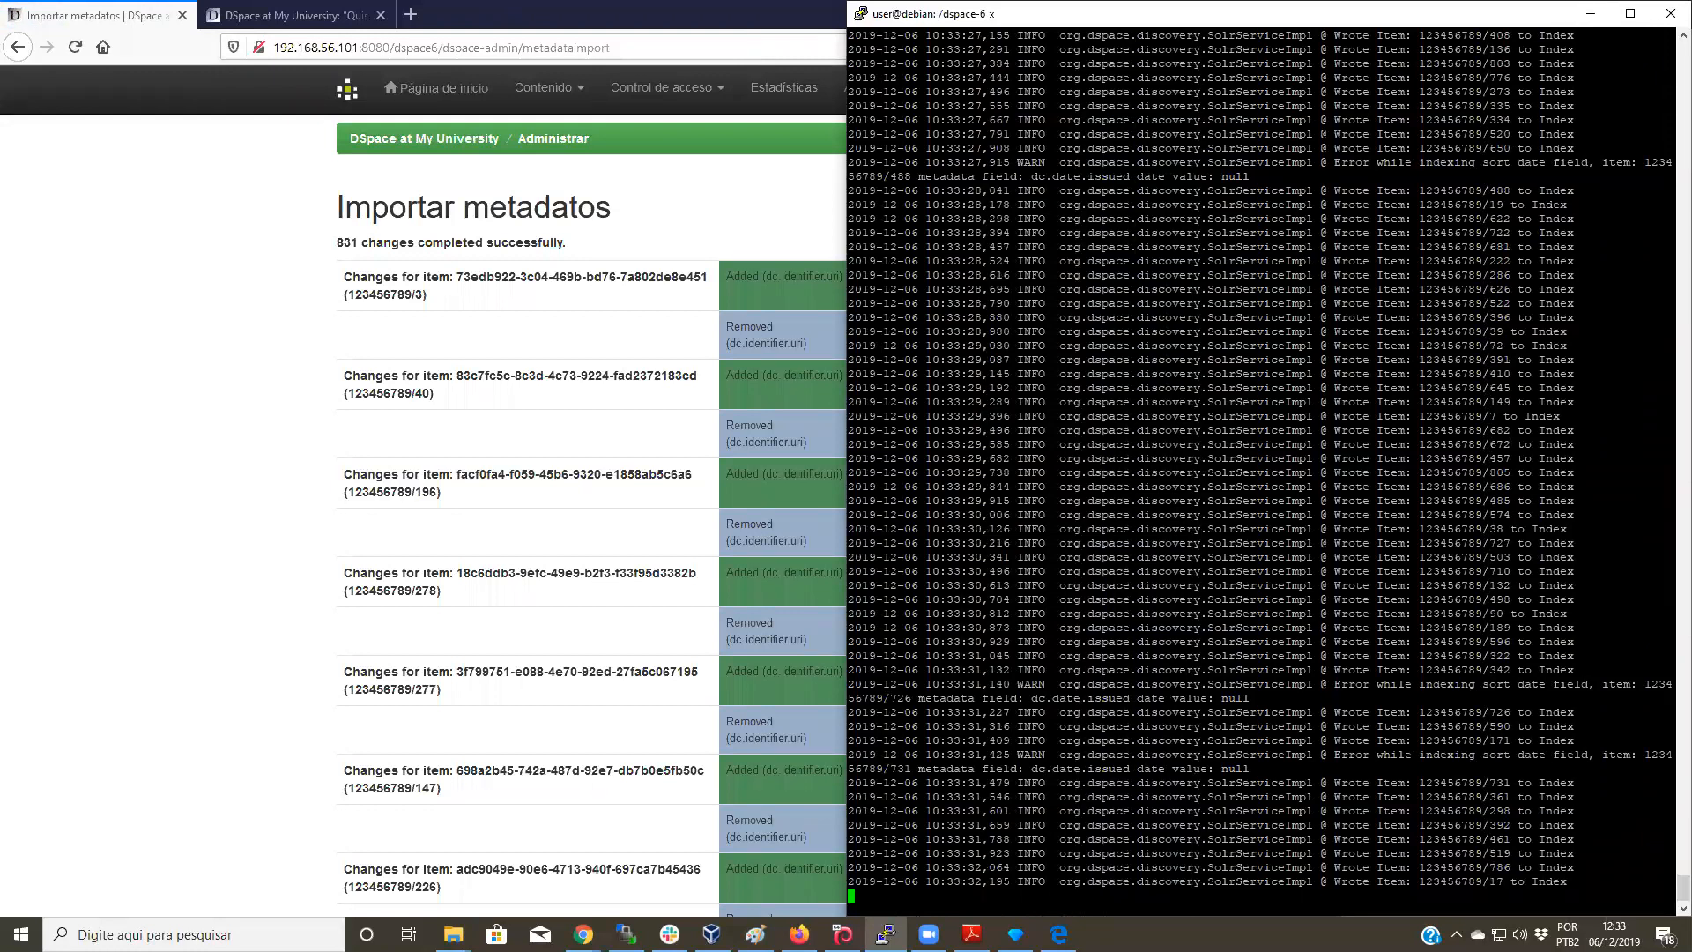
Step: Search all repository items from the home page and open the first result's record
click(729, 194)
click(434, 87)
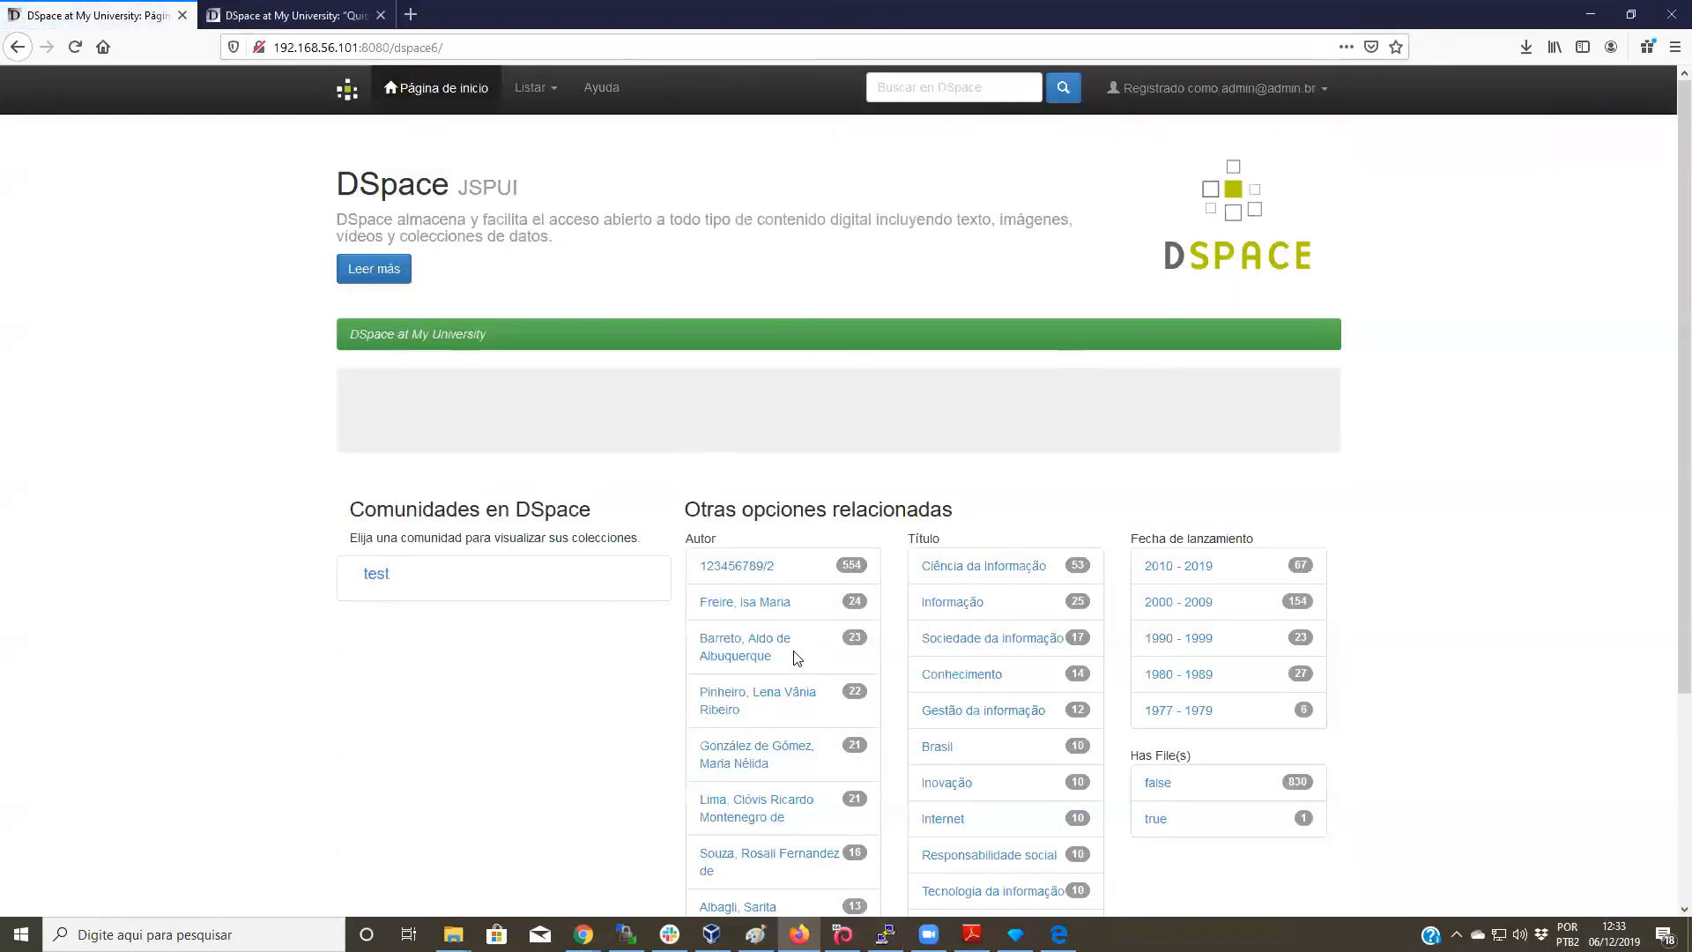
click(1064, 95)
scroll(933, 445, down, 5)
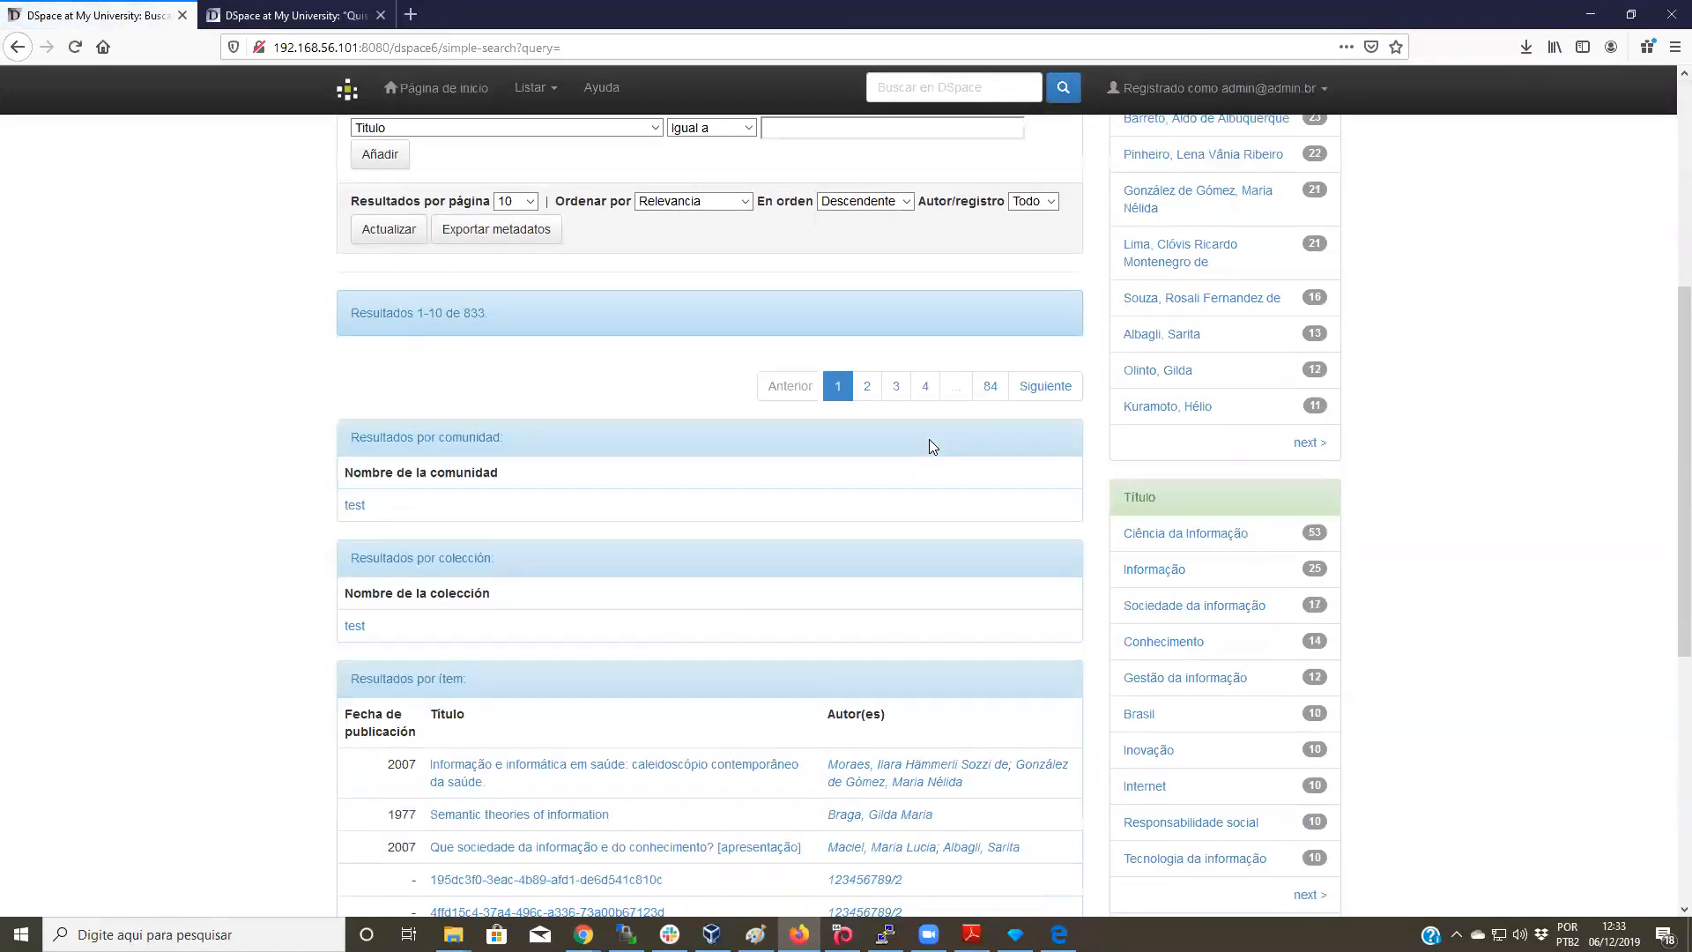
scroll(933, 445, down, 3)
click(490, 505)
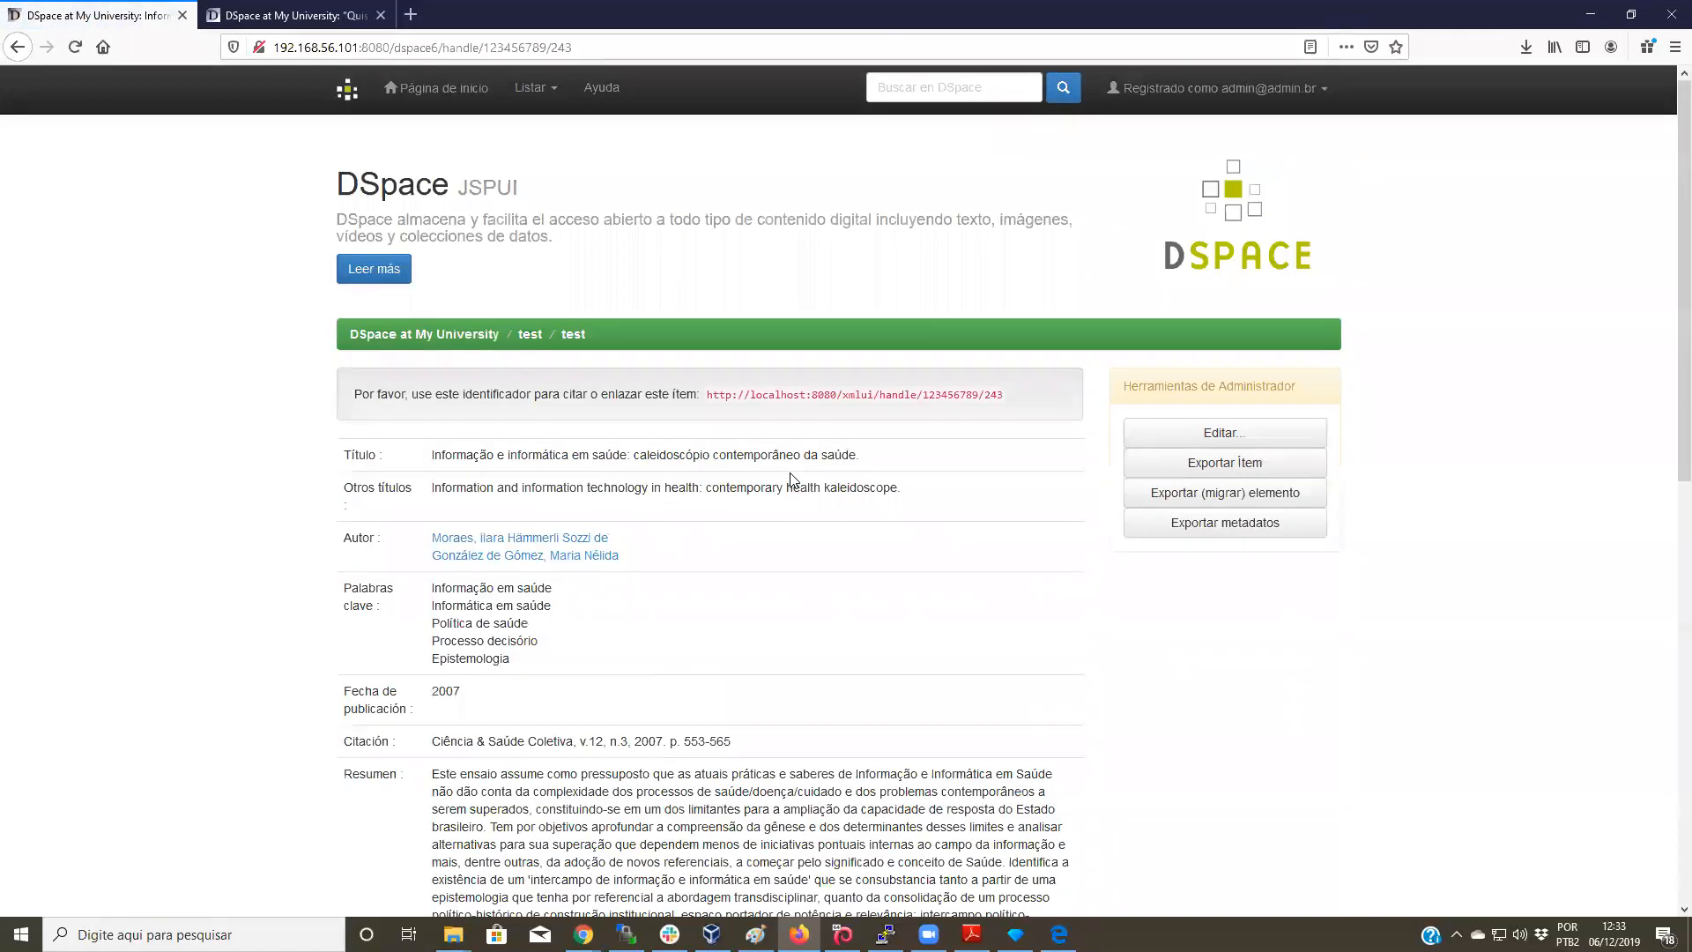
Step: Check the citation handle URL and open item 123456789/243 through its new dspace6 URI
scroll(881, 379, down, 1)
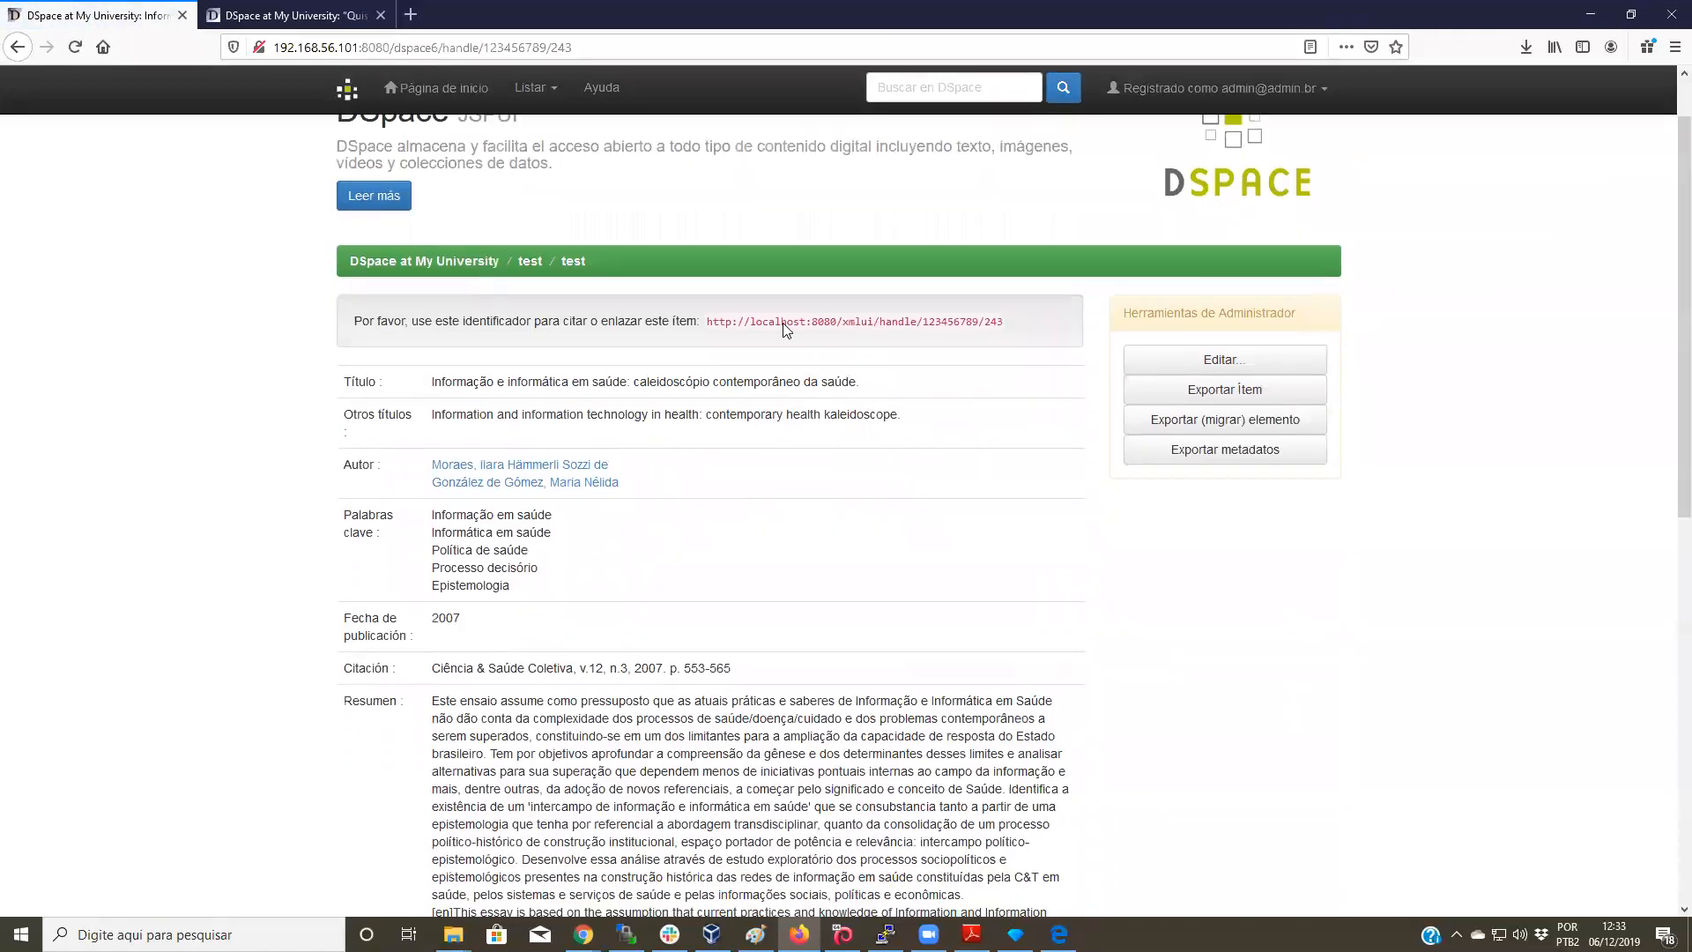
drag(1033, 294, 351, 315)
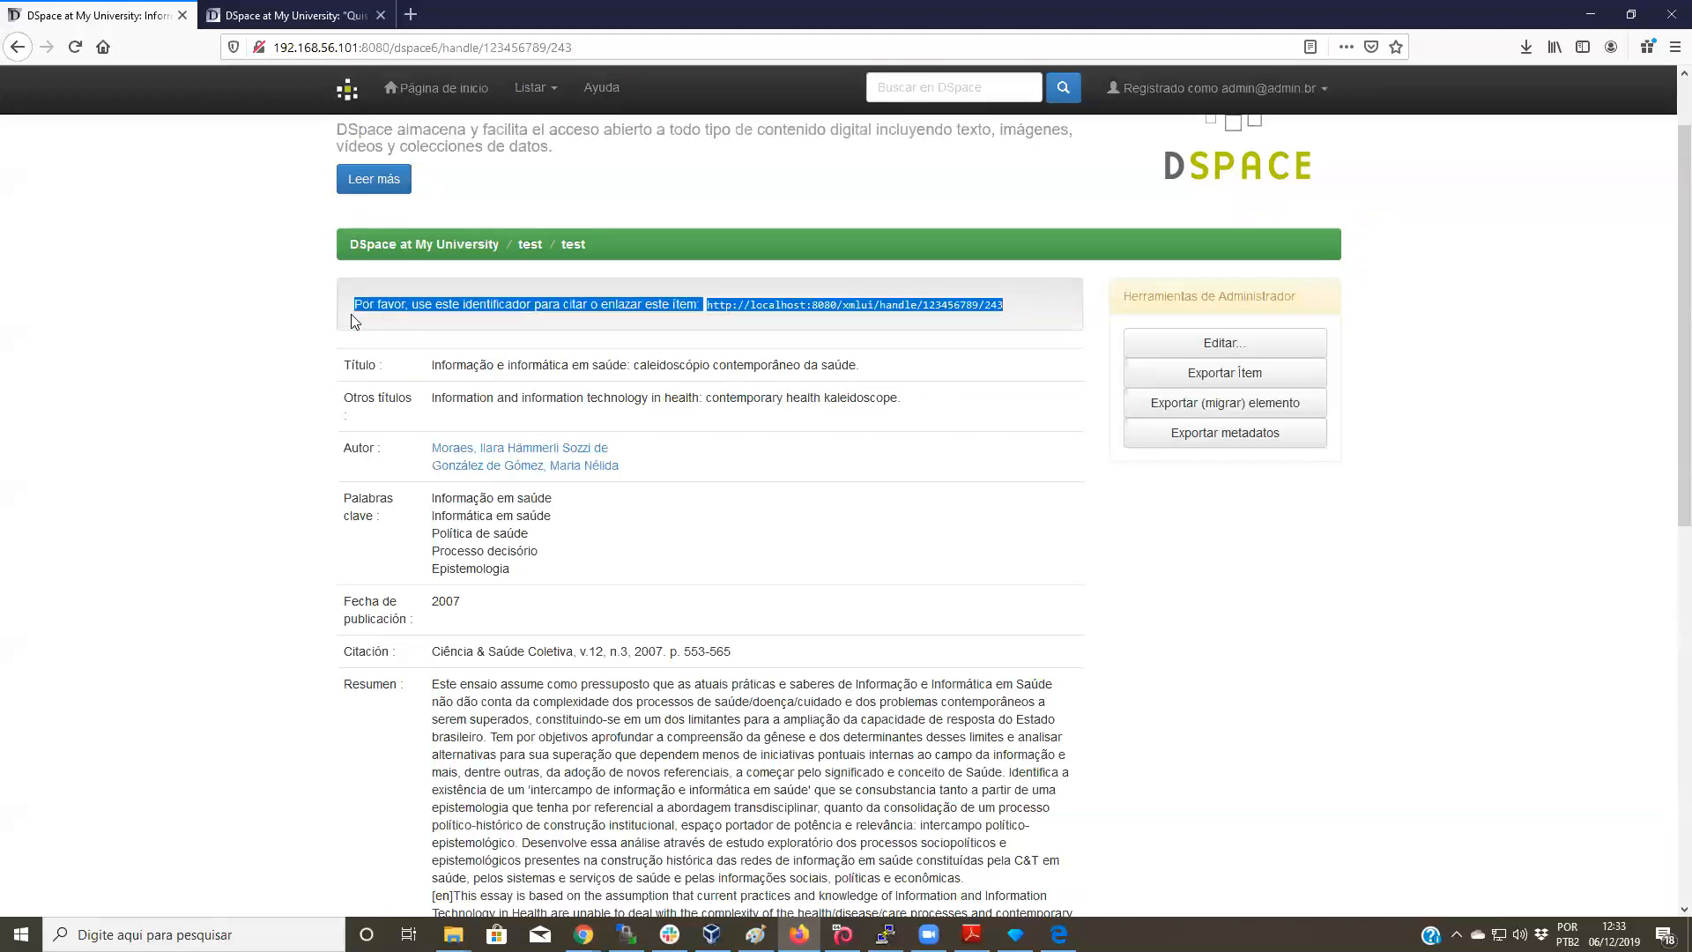
click(718, 312)
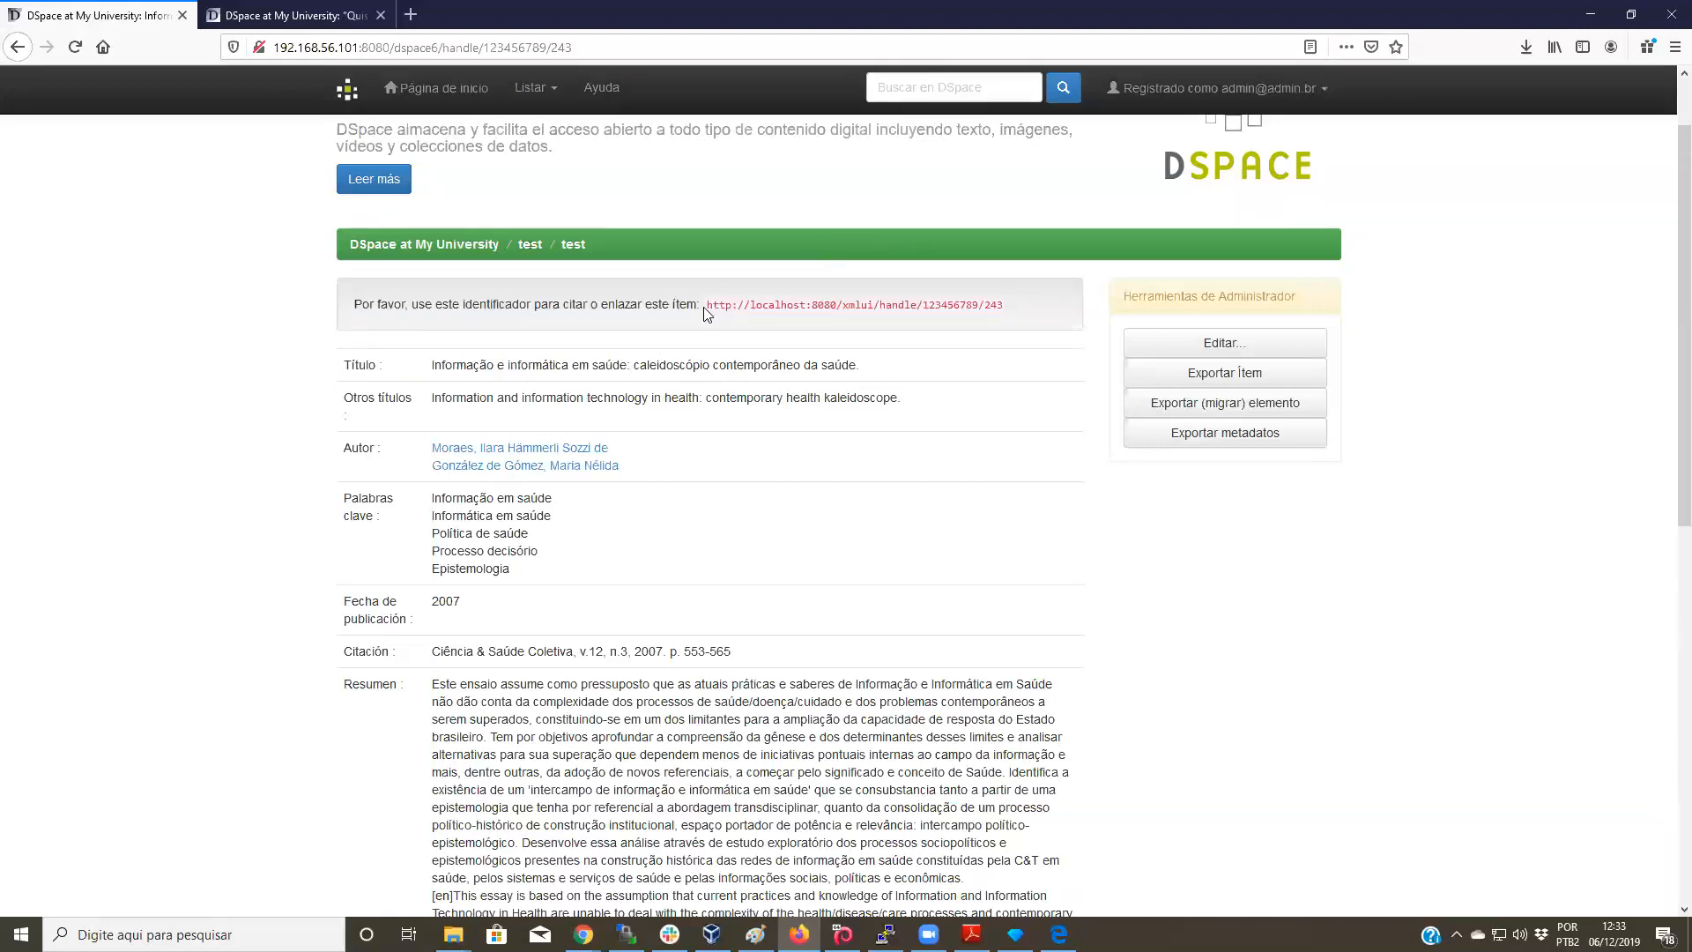
drag(883, 305, 1084, 306)
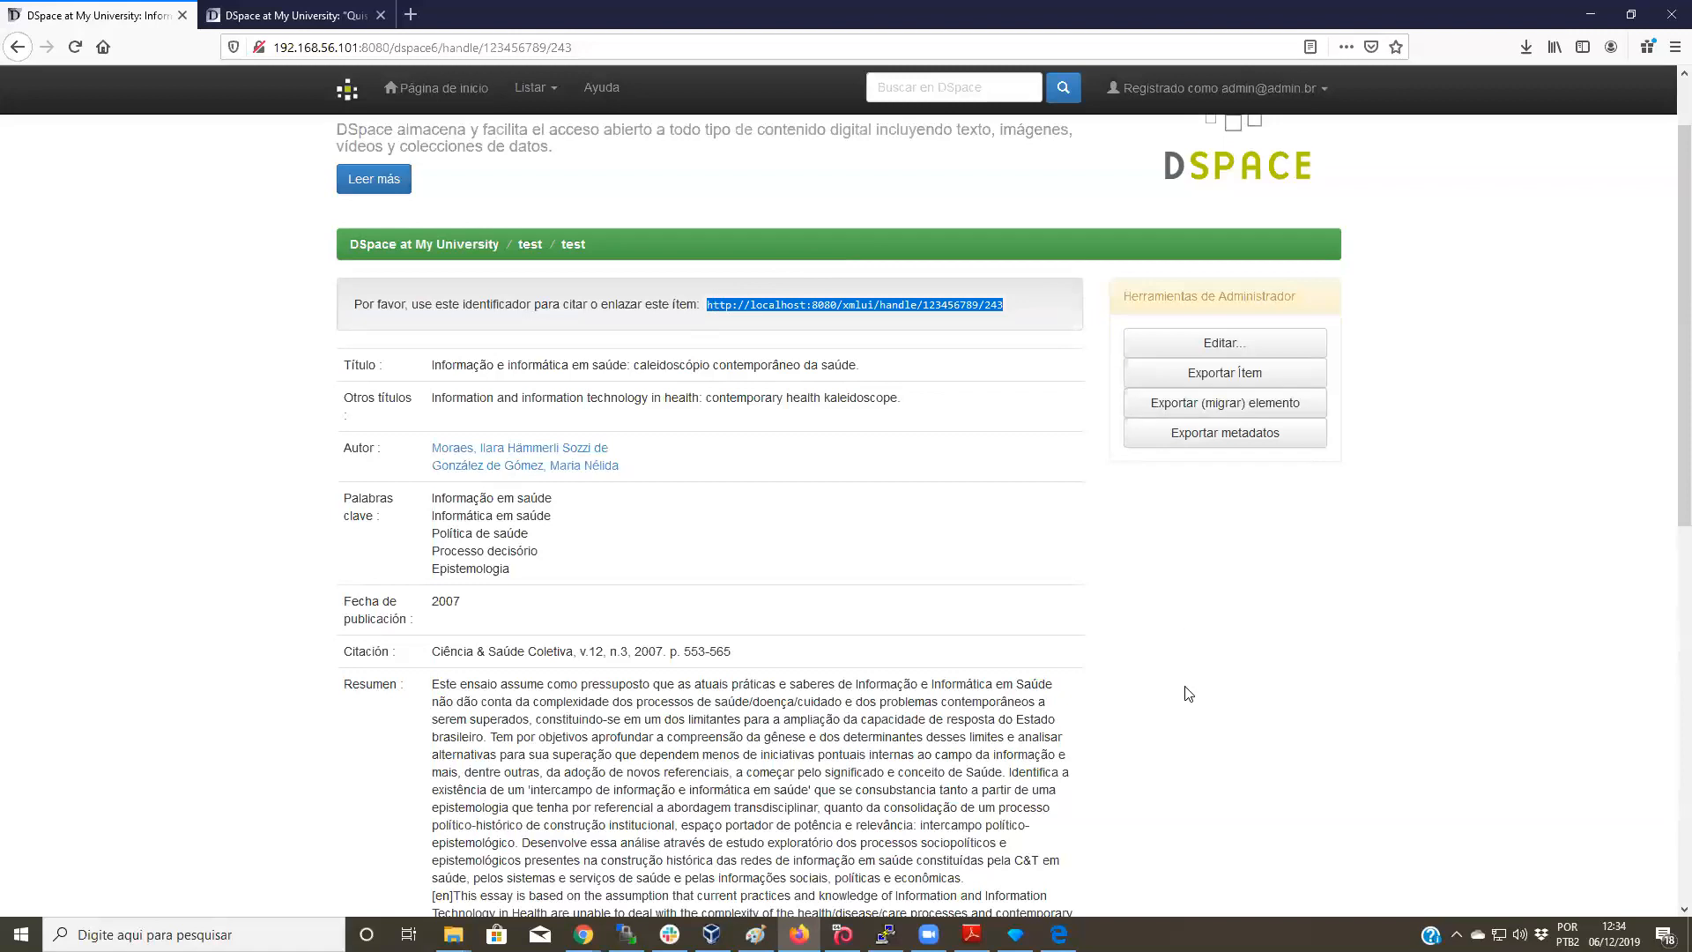
scroll(1188, 693, down, 6)
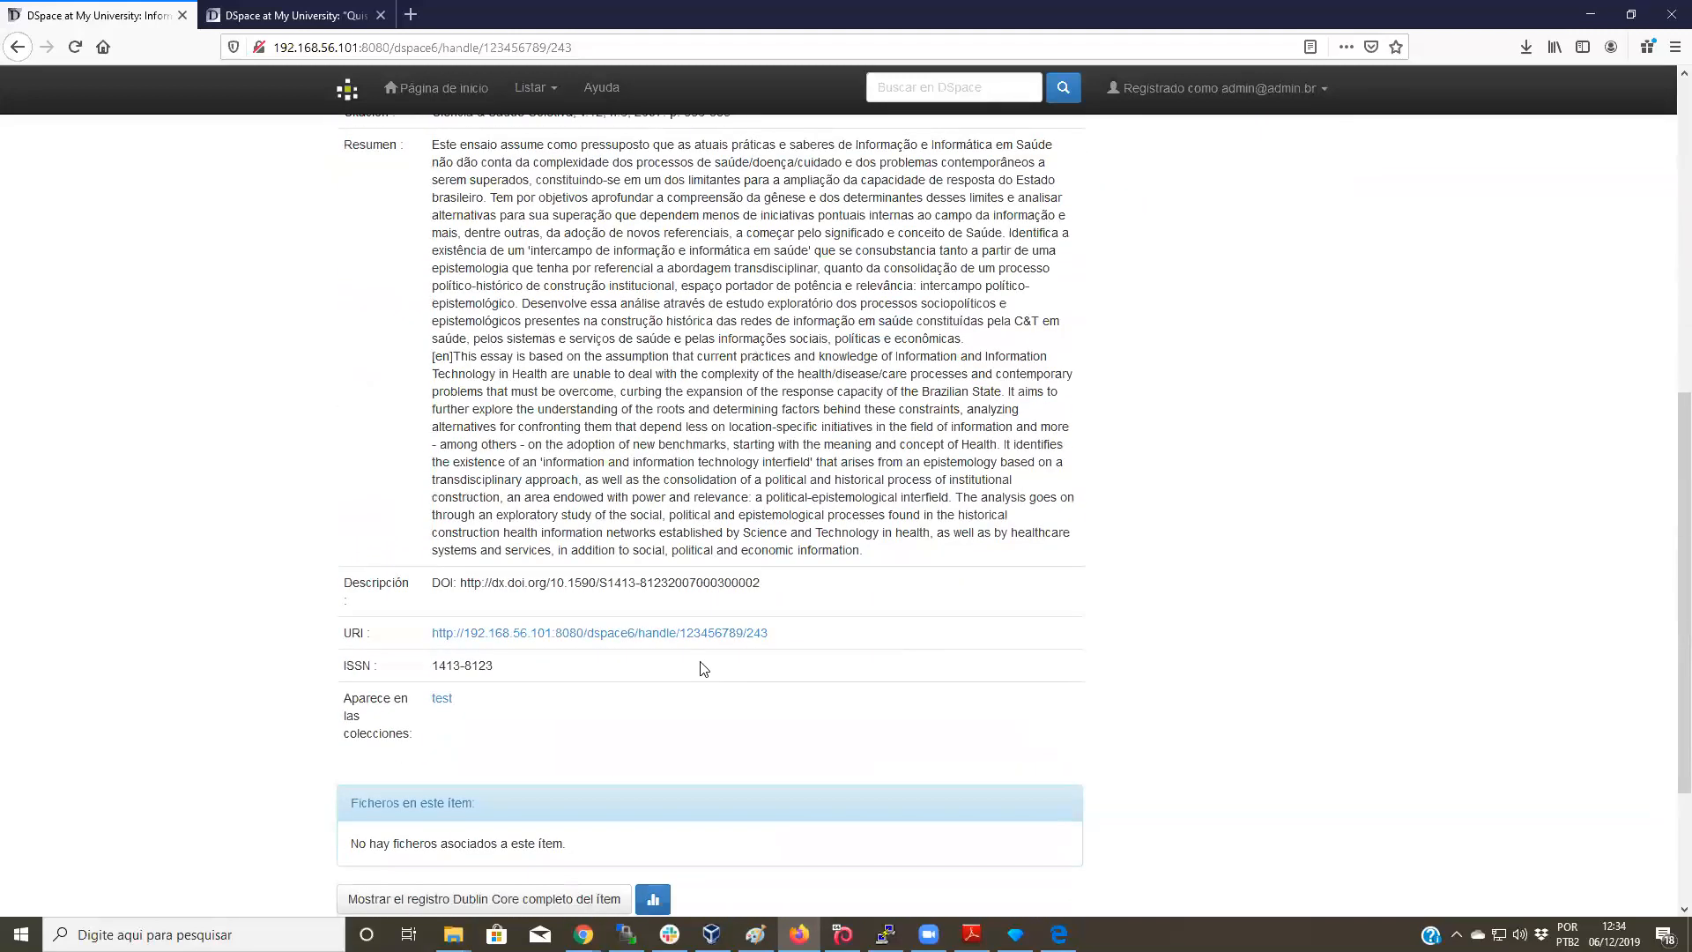
click(570, 634)
scroll(571, 632, down, 2)
scroll(571, 632, down, 7)
scroll(634, 610, up, 2)
scroll(855, 666, up, 3)
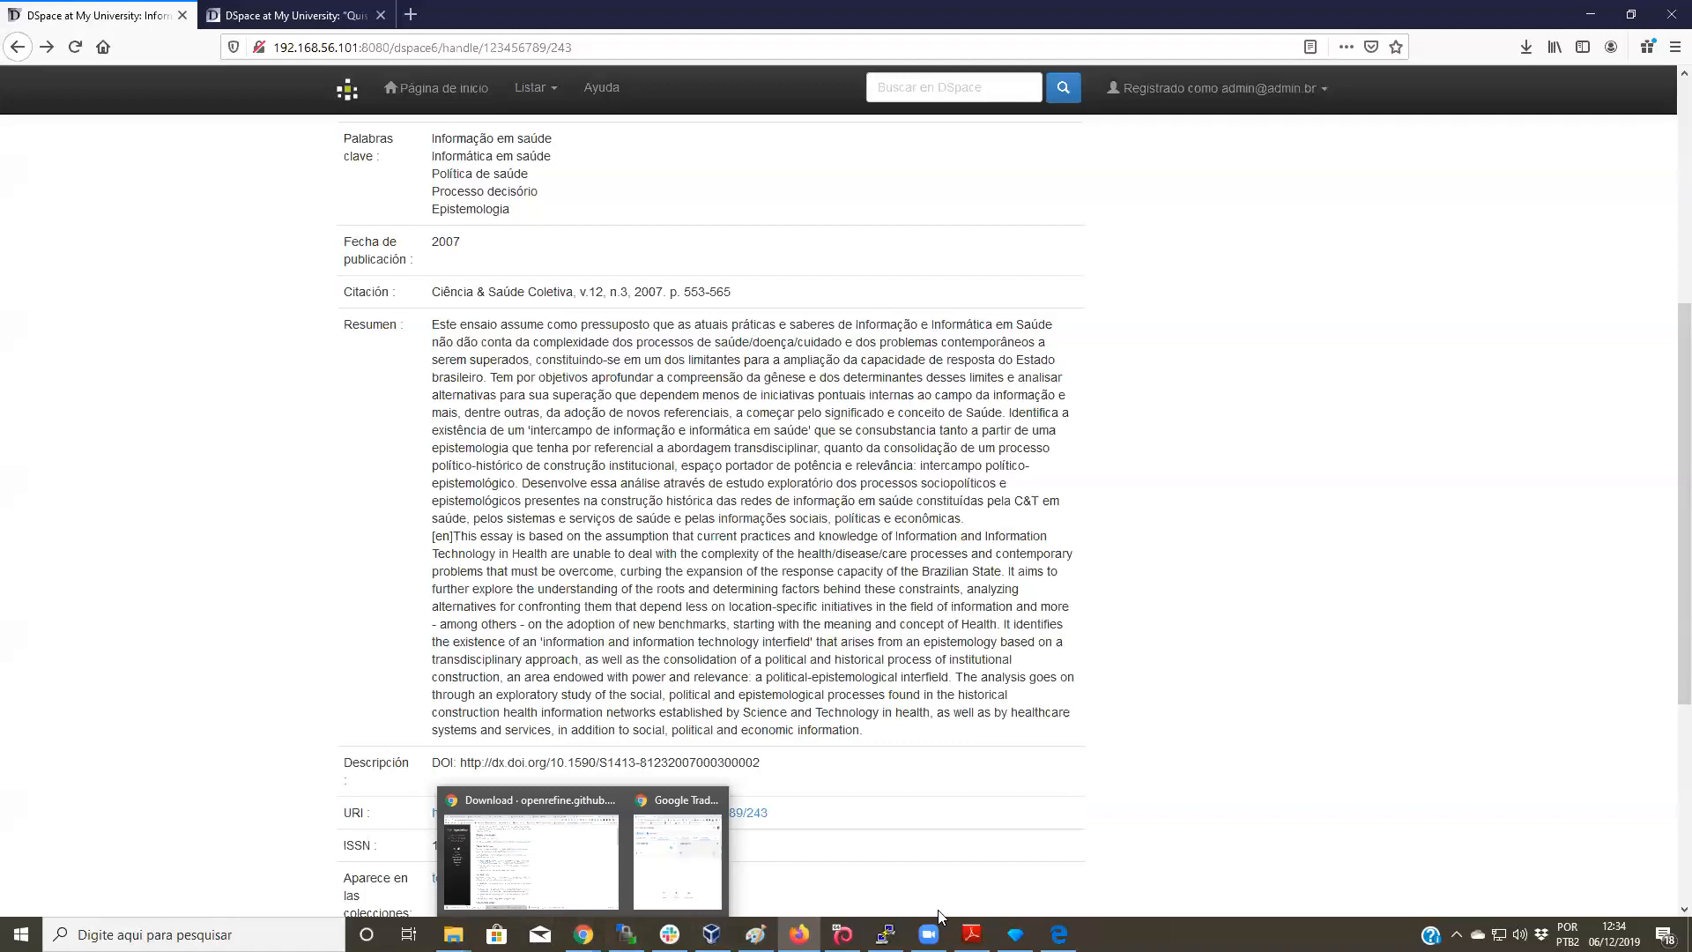
Step: Check the 831-row OpenRefine project in Edge, then return to the DSpace home page in Firefox
mouse_move(1058, 934)
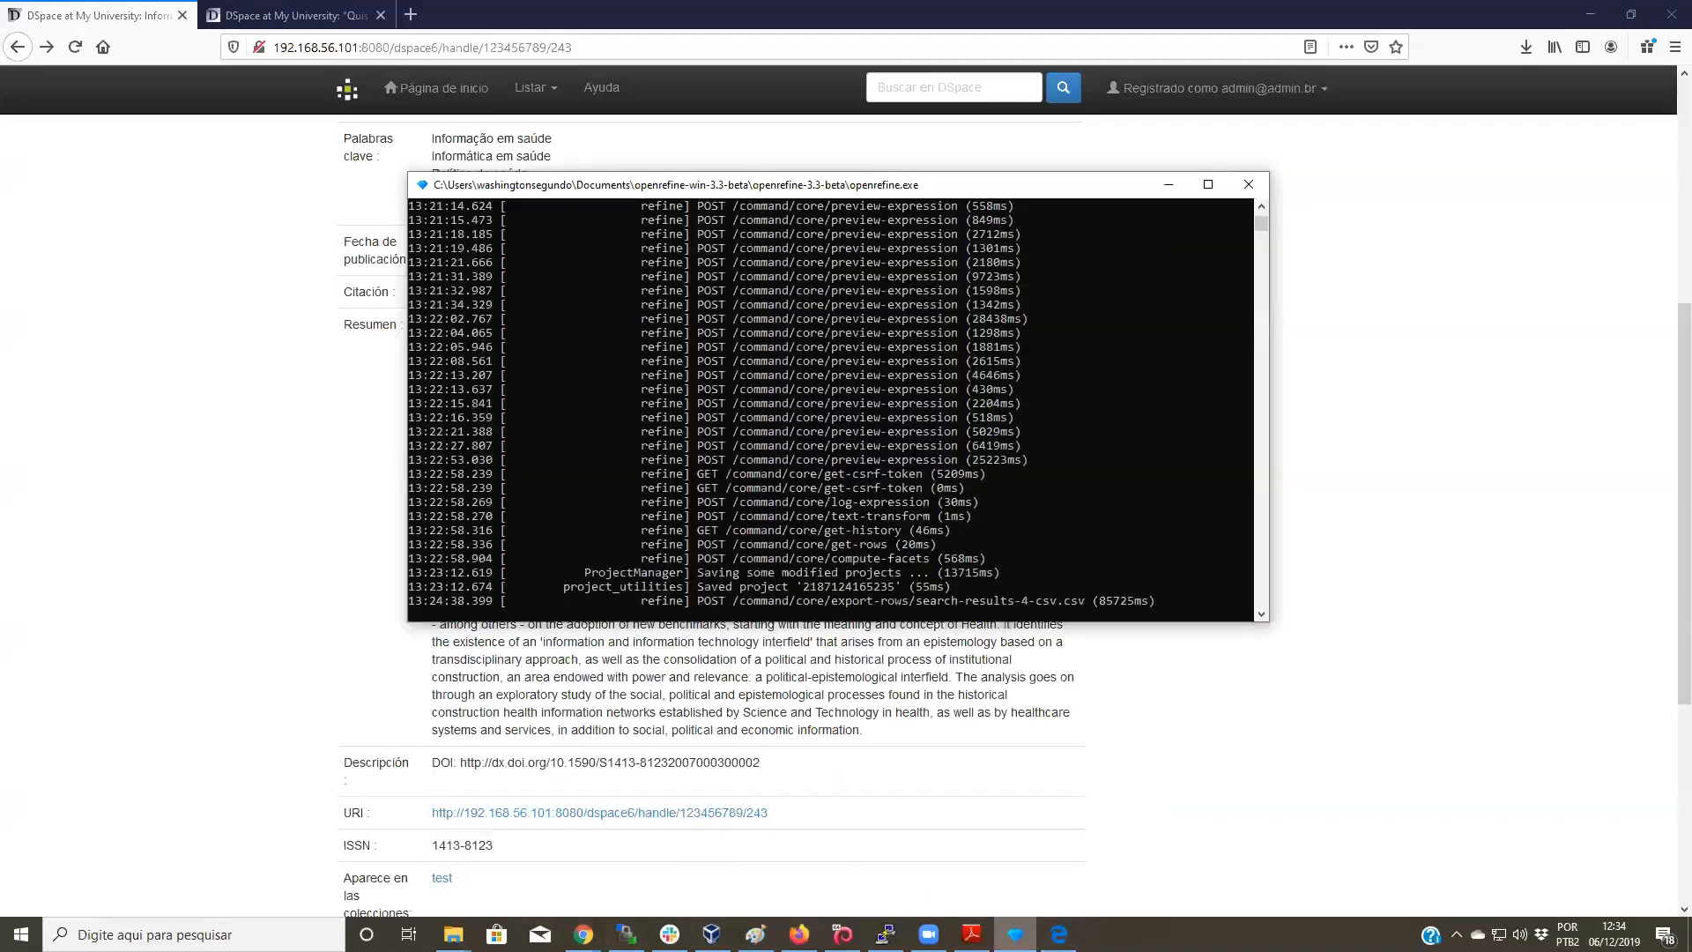
click(1058, 934)
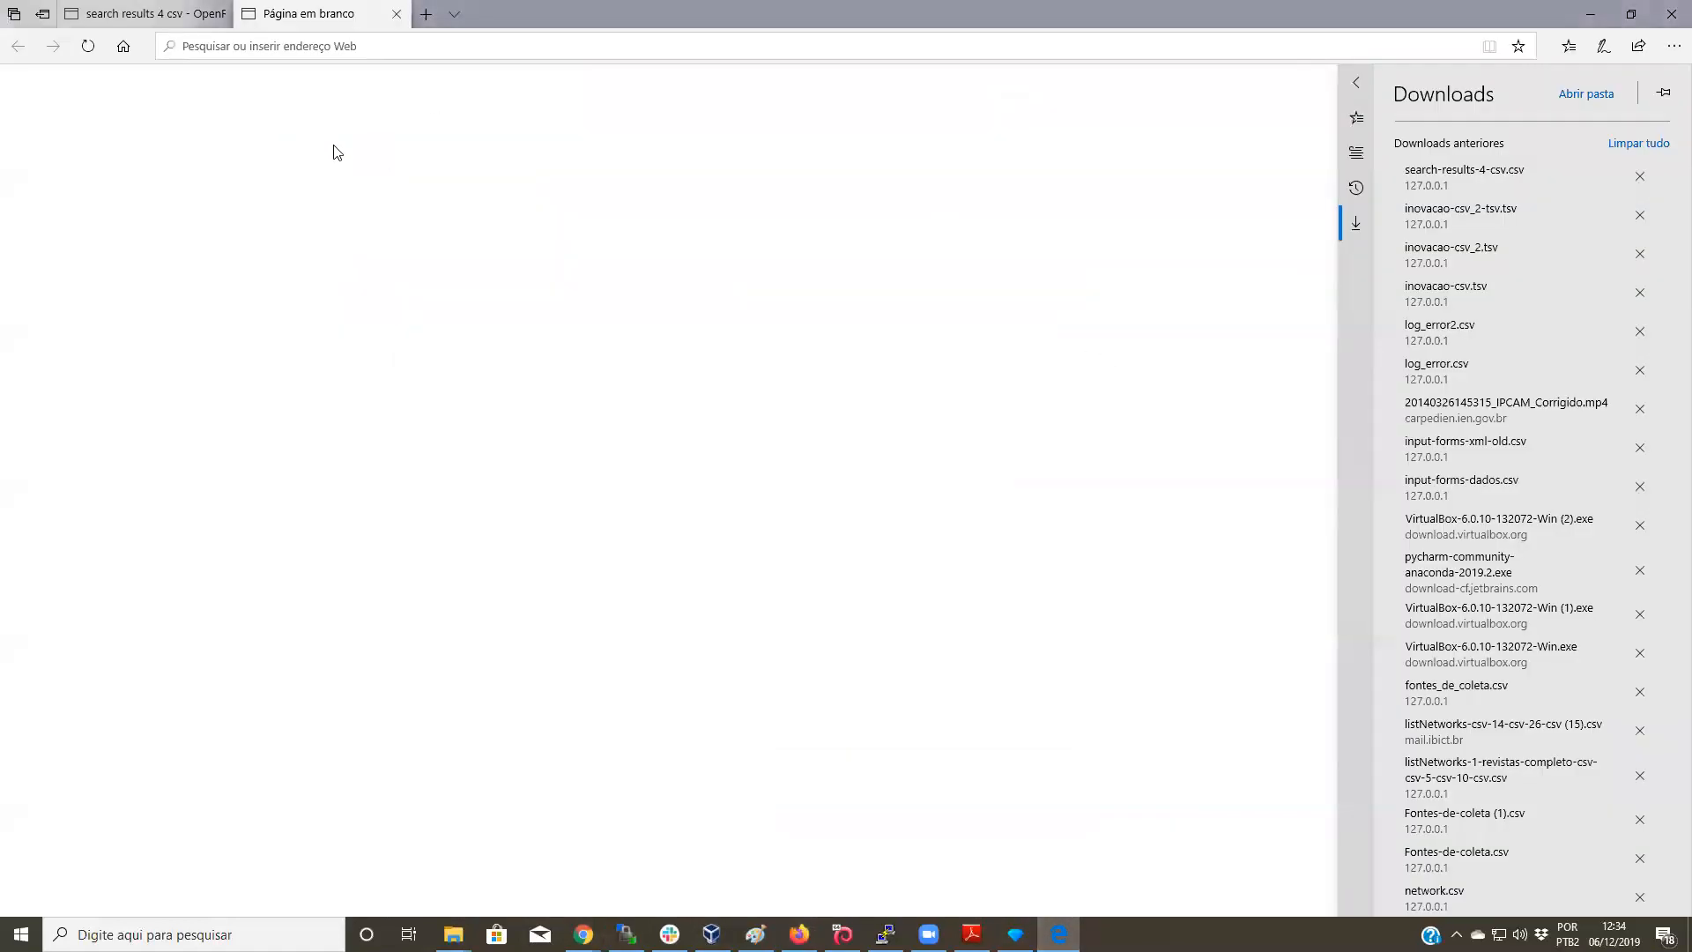
click(396, 17)
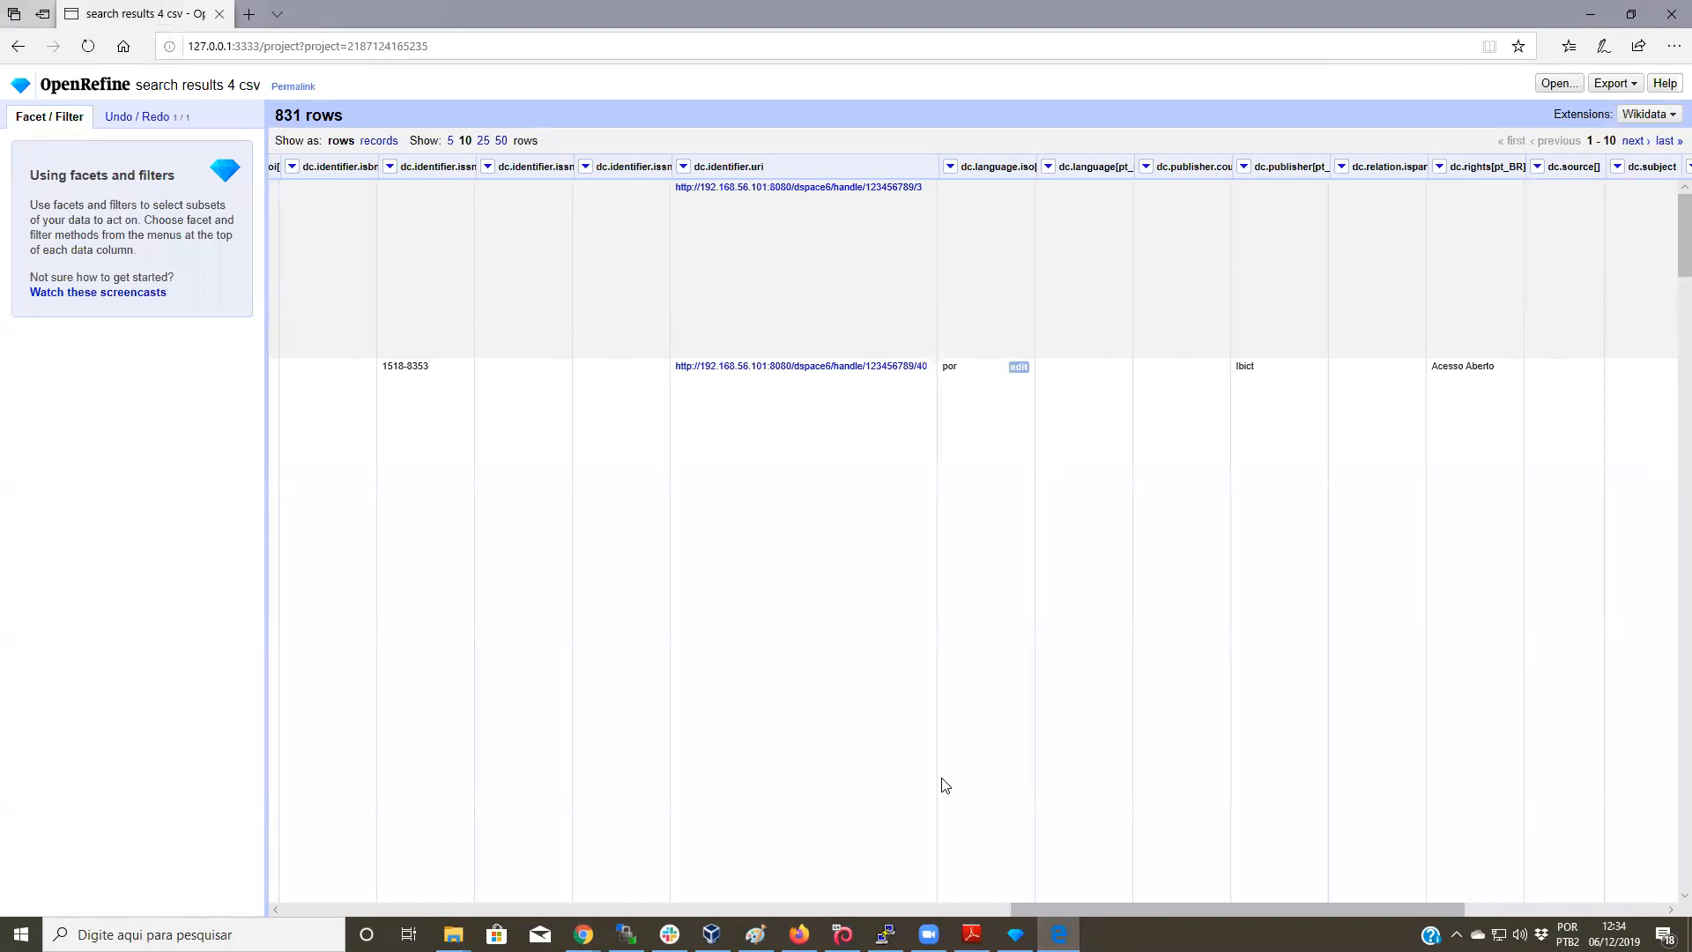
drag(1415, 909, 686, 909)
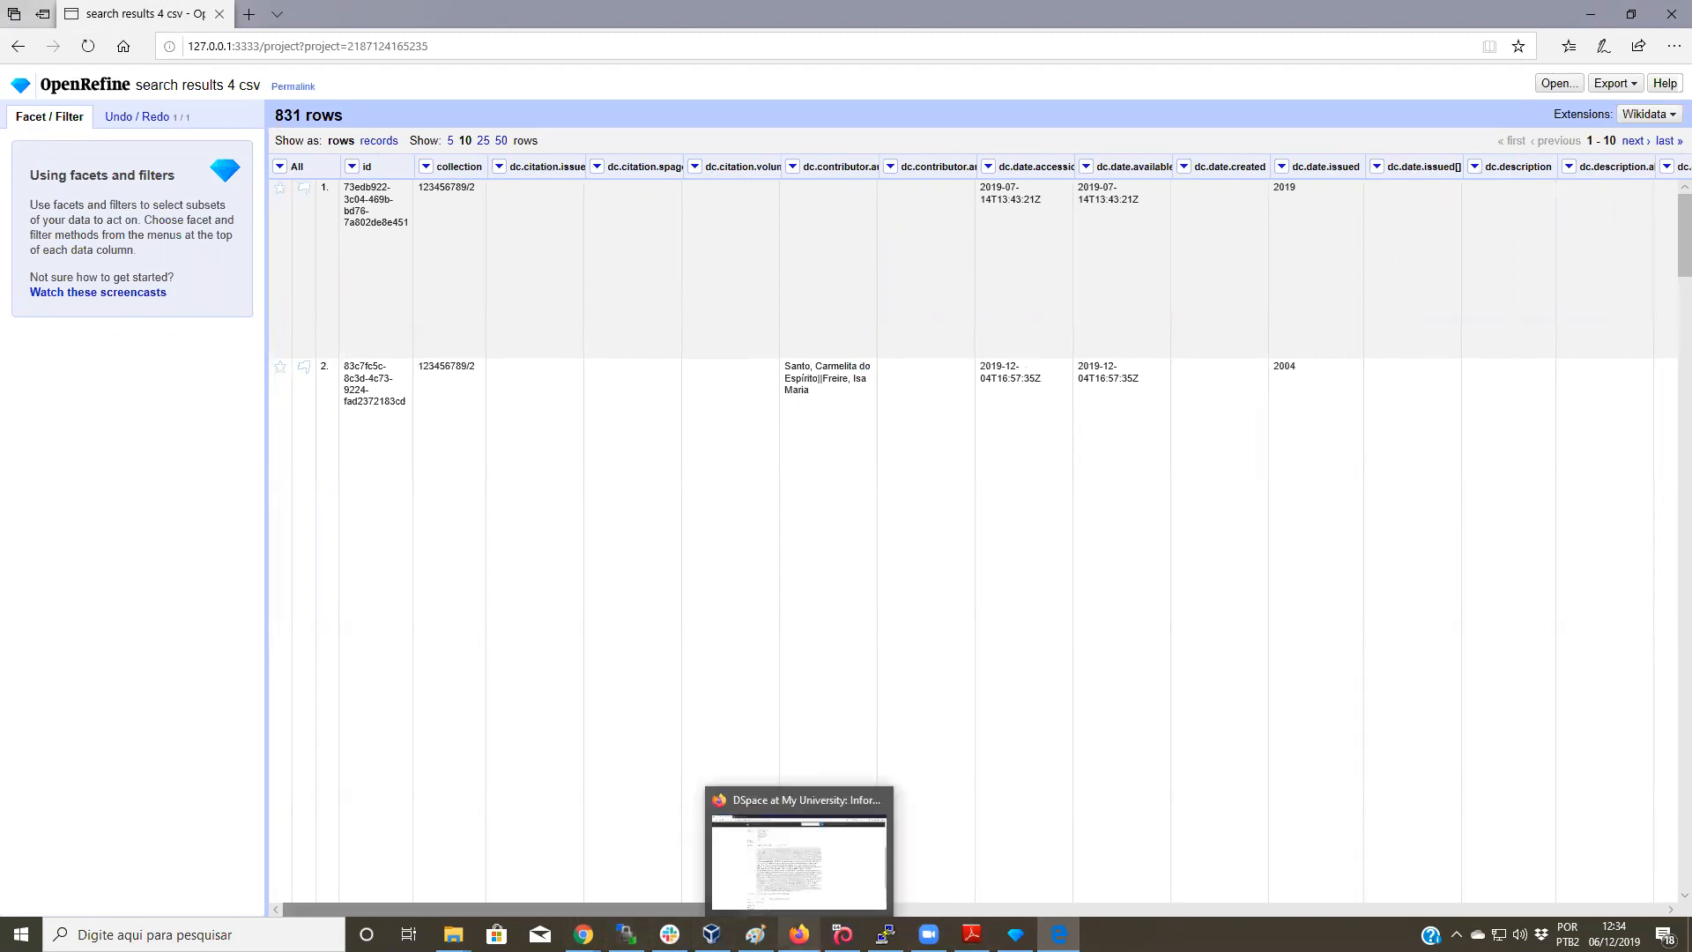
click(799, 934)
click(347, 88)
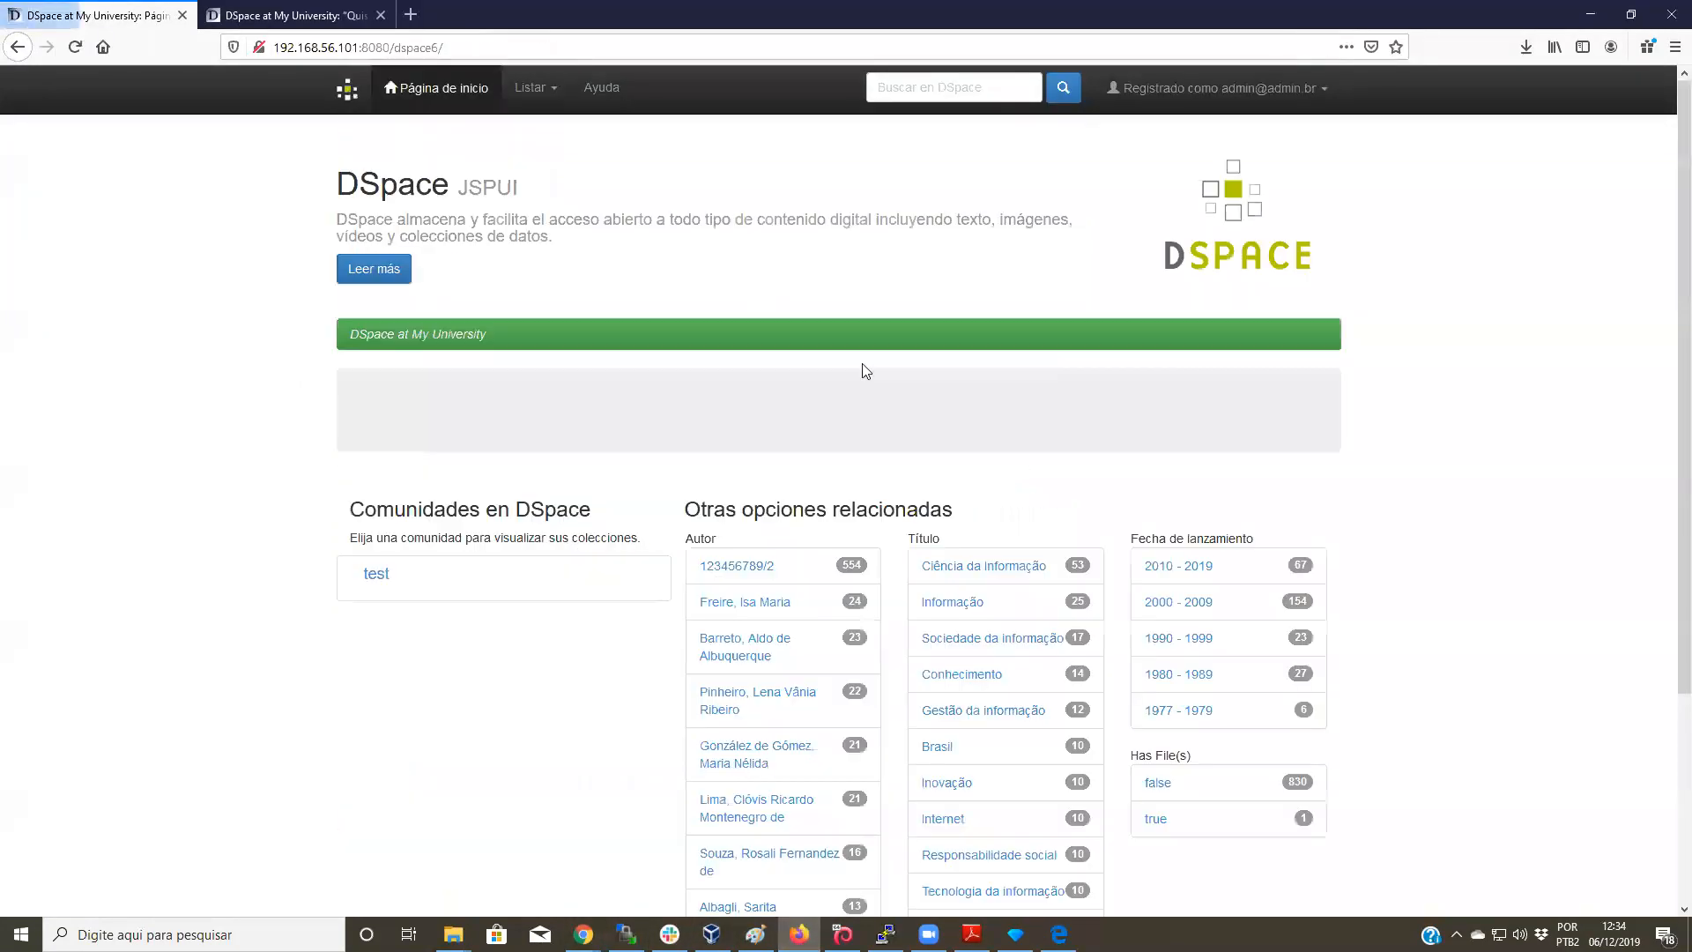
Step: Filter by subject Ciência da Informação (53 items) and export their metadata as search-results(5).csv
scroll(1082, 525, down, 1)
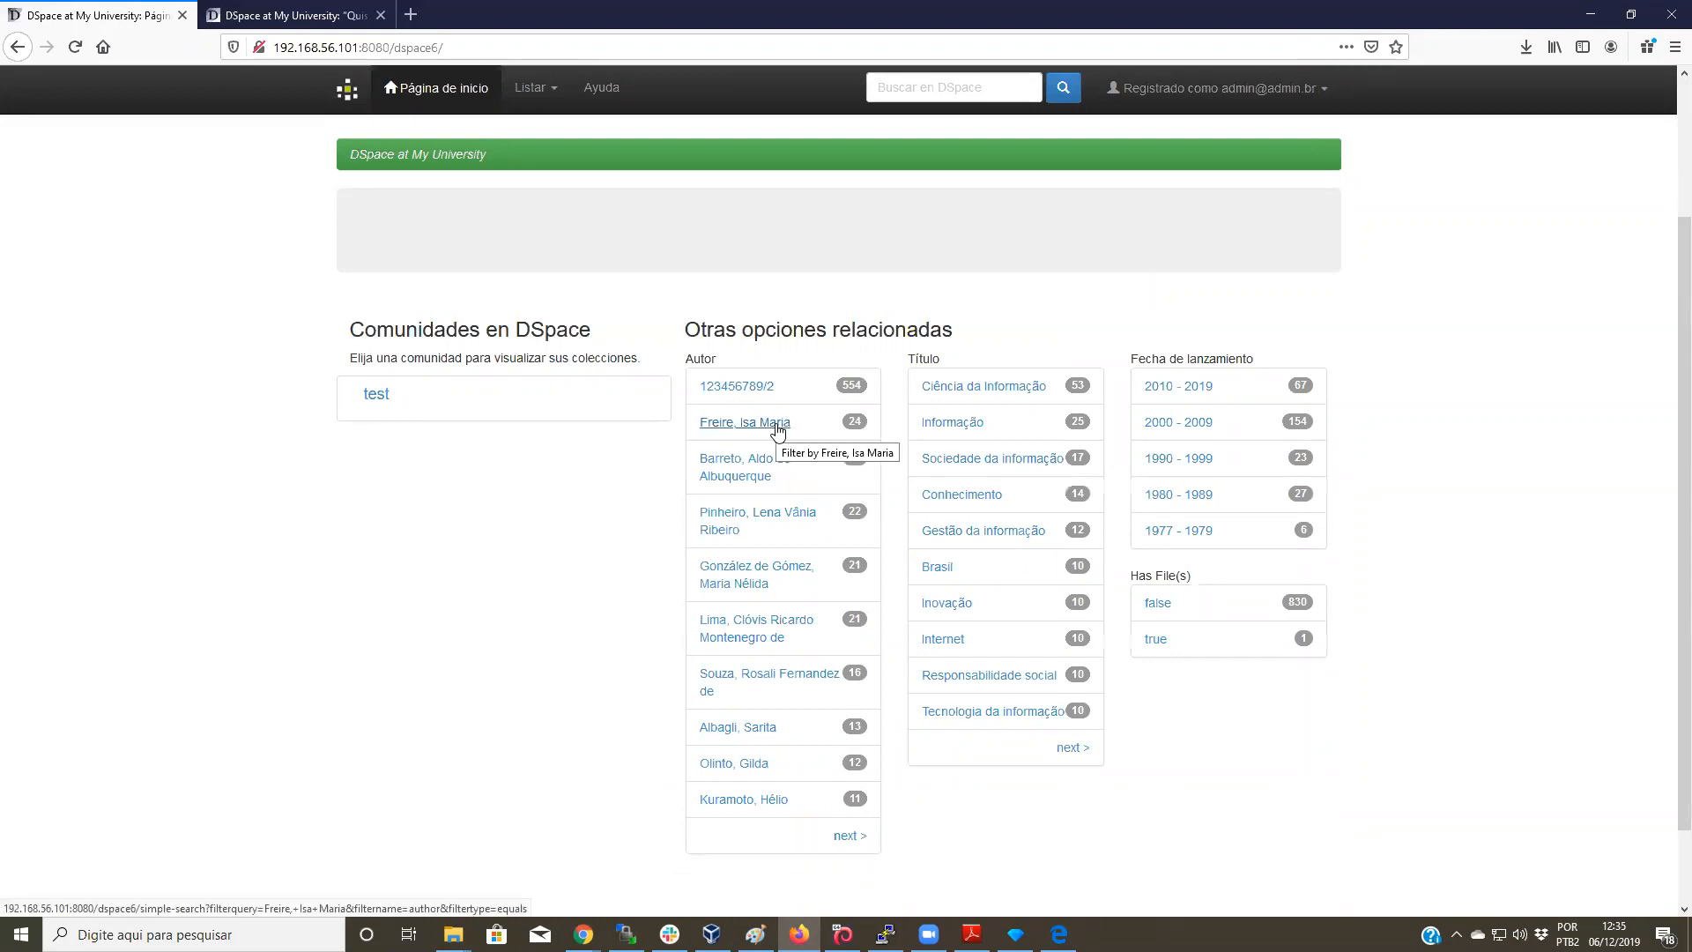
click(1019, 397)
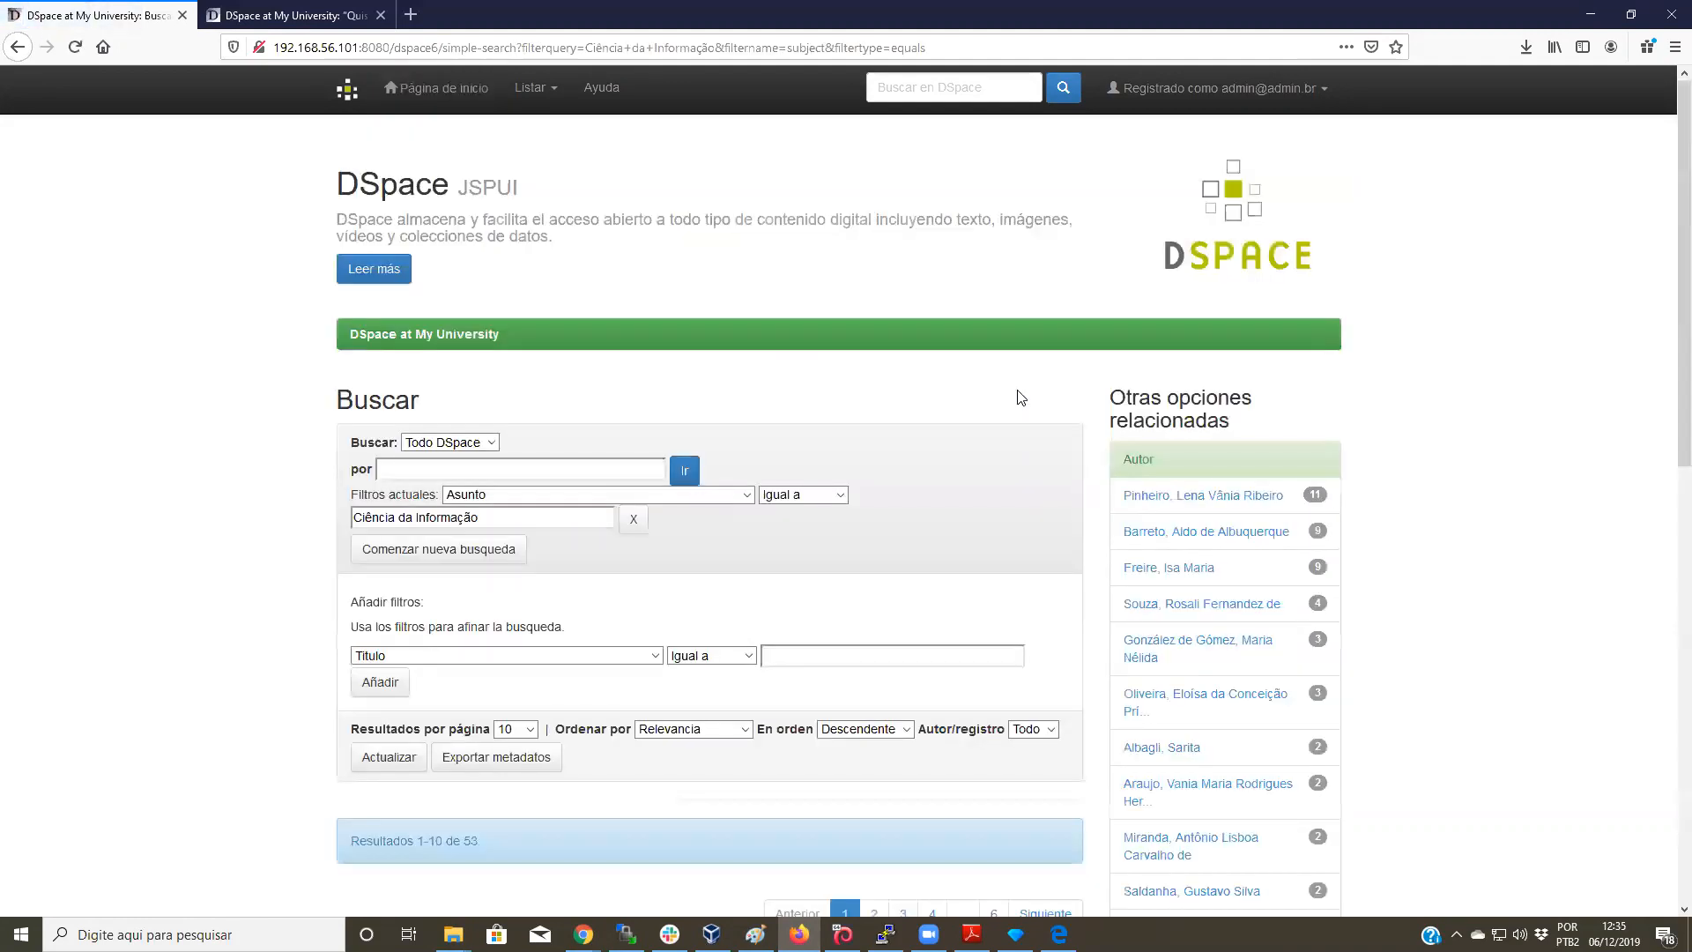
scroll(1019, 397, down, 3)
scroll(1019, 396, down, 5)
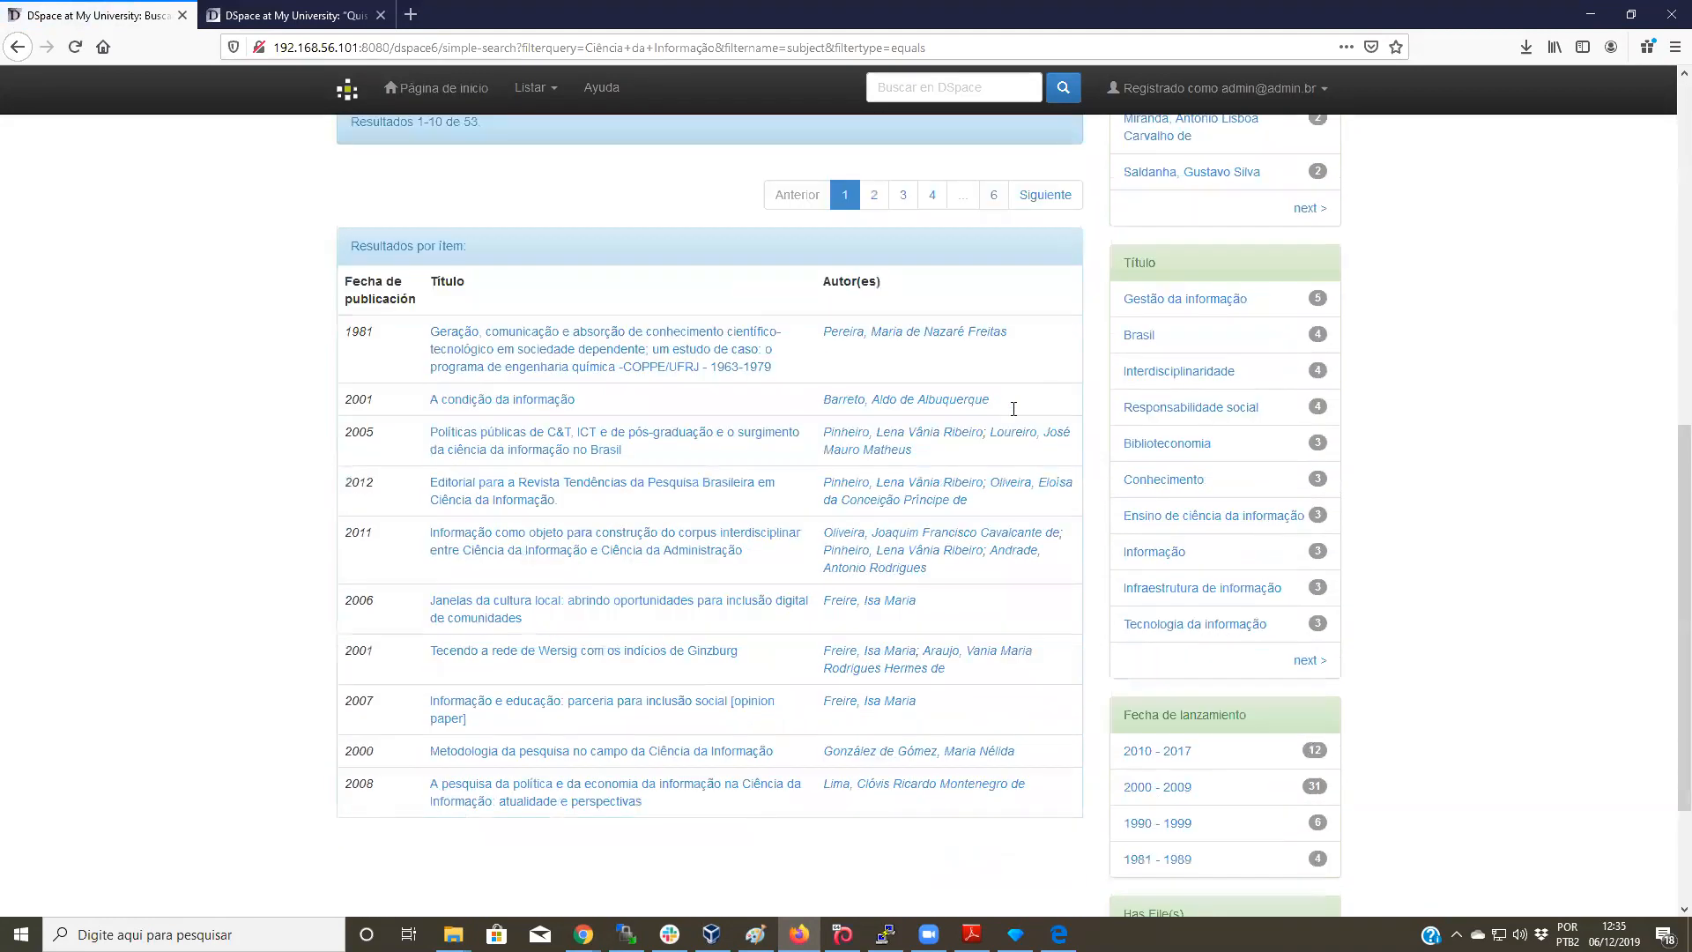
scroll(1013, 408, up, 6)
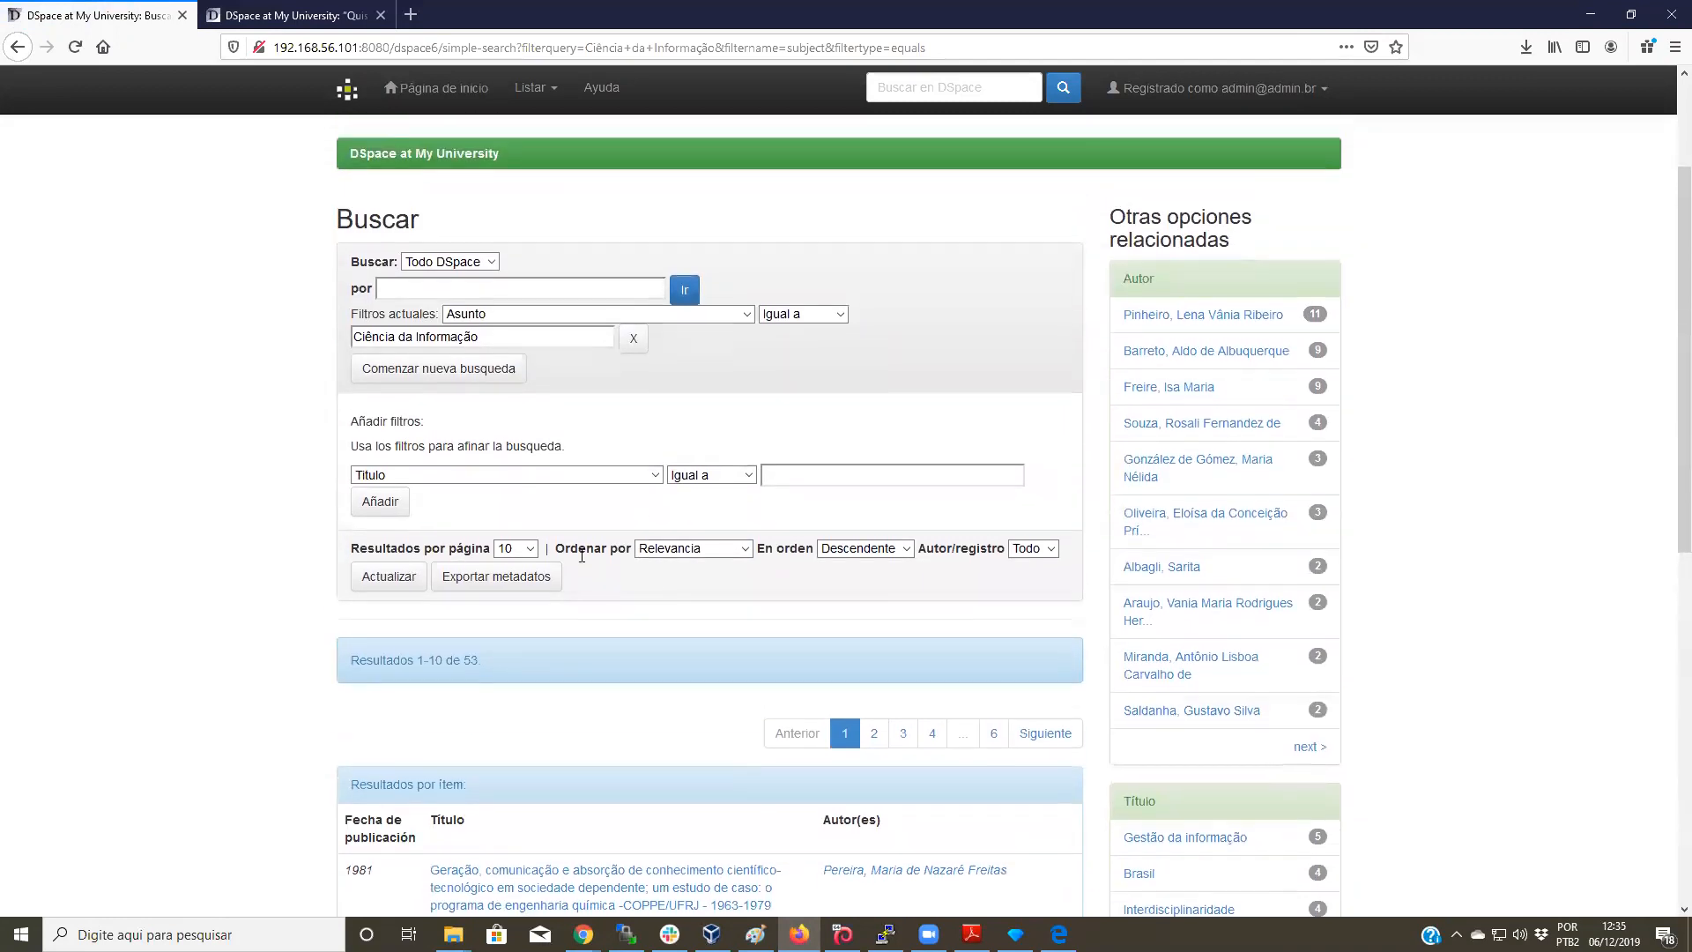
scroll(502, 637, down, 2)
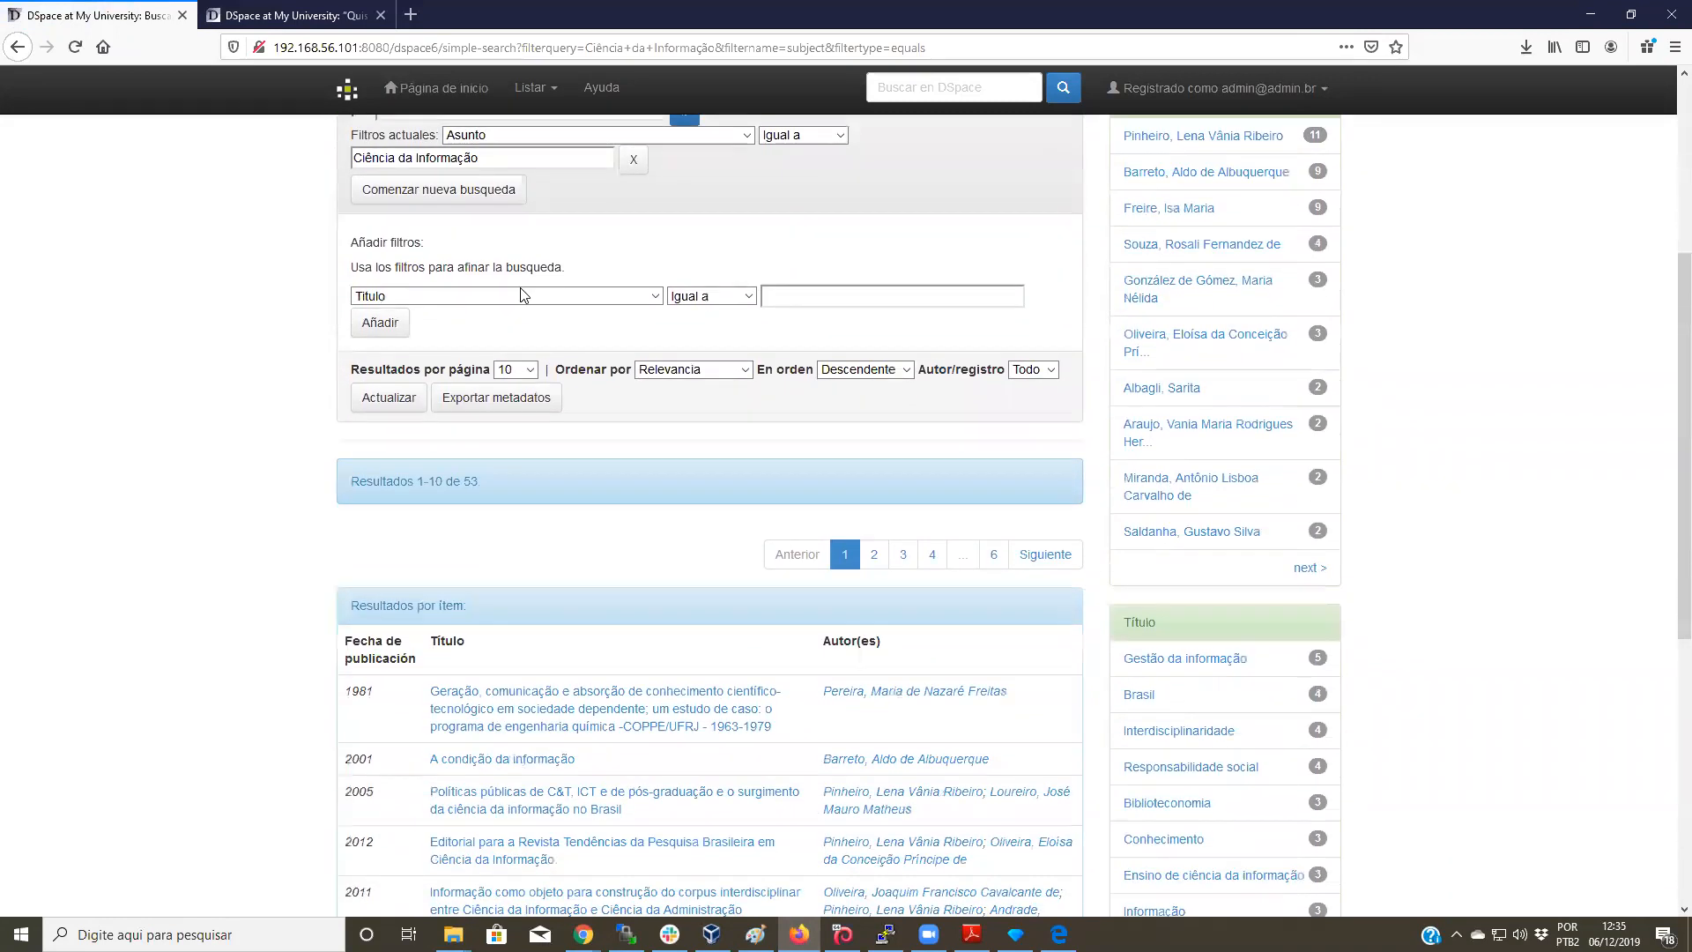
click(502, 405)
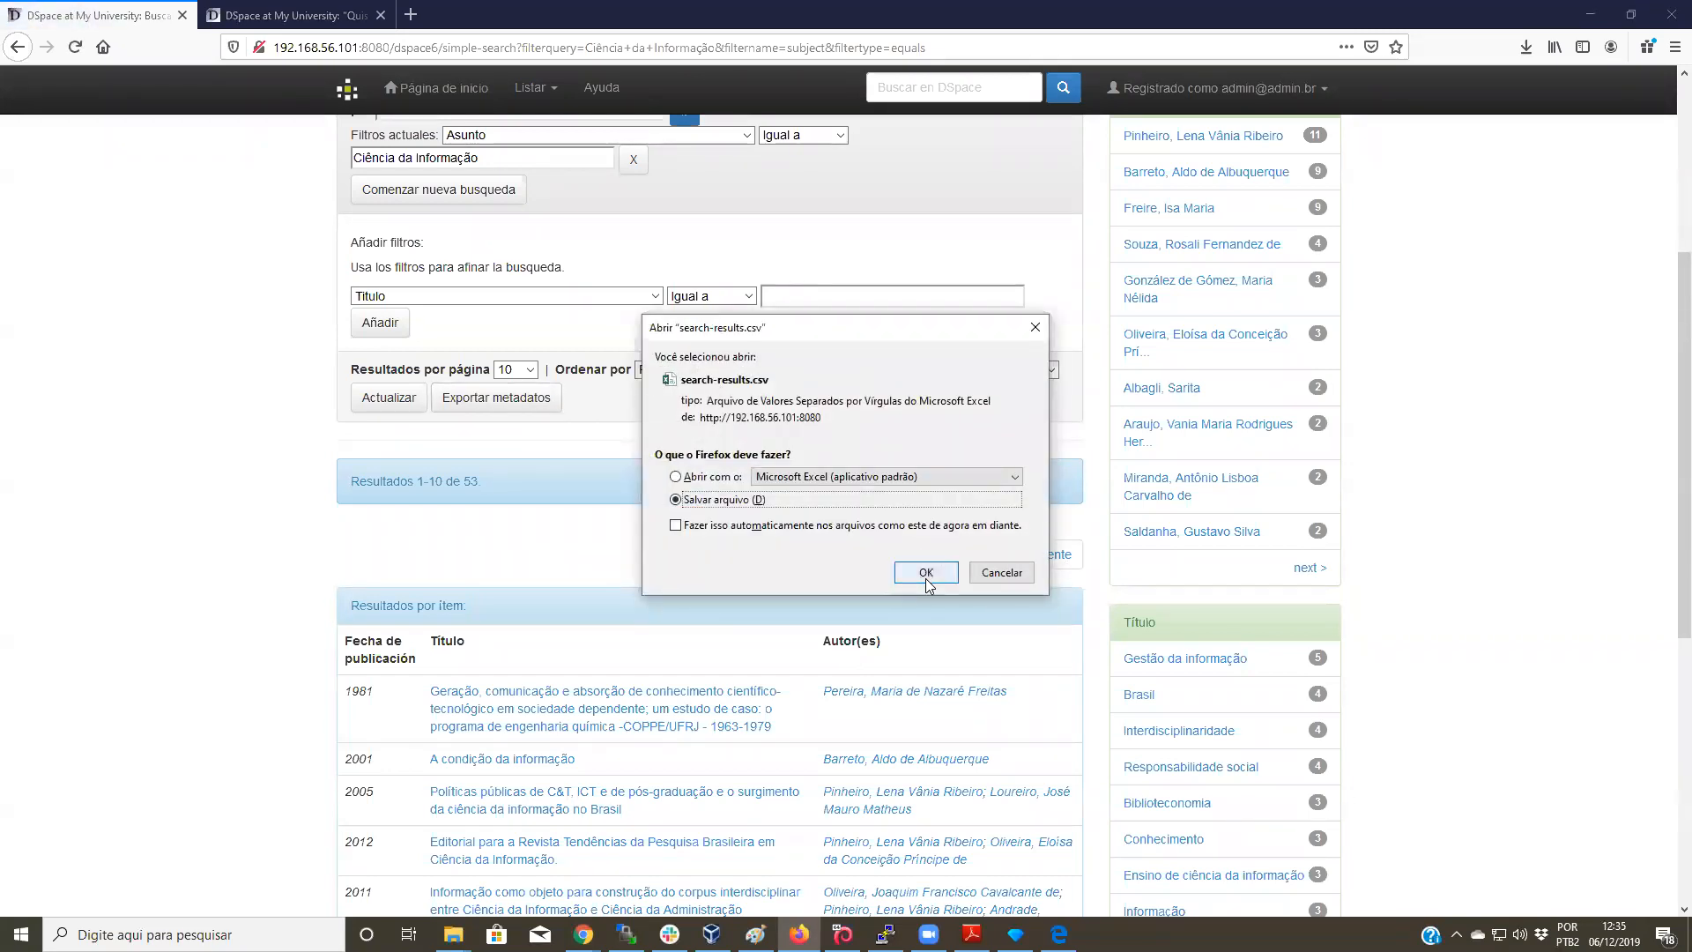
click(924, 573)
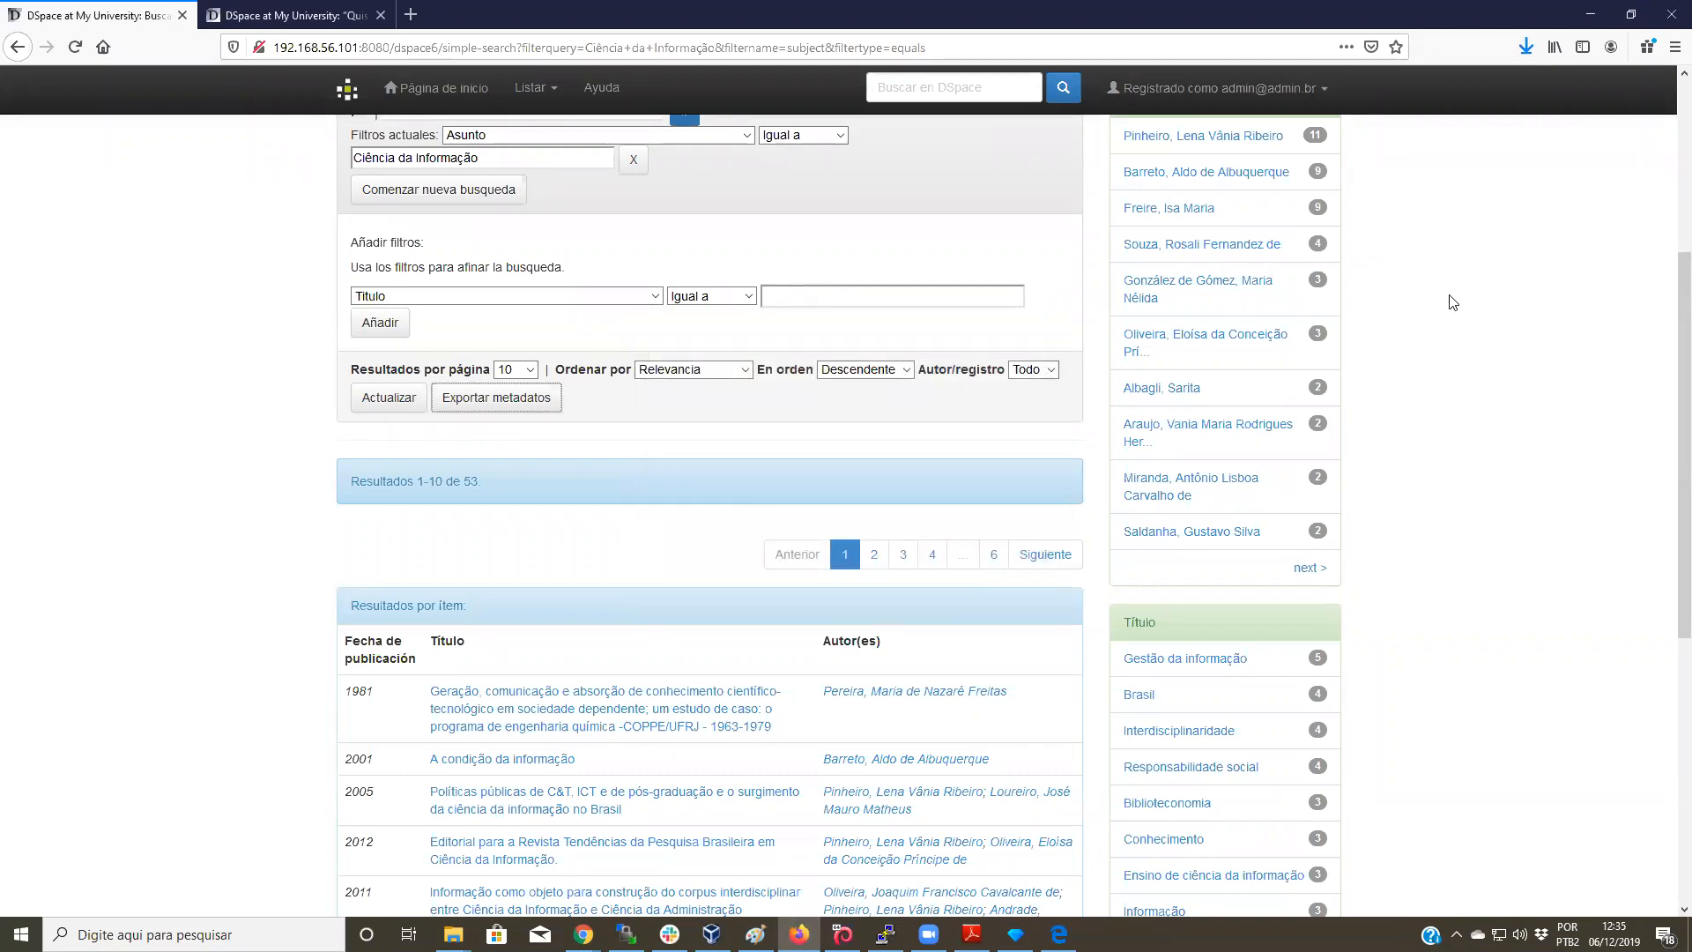
click(1528, 48)
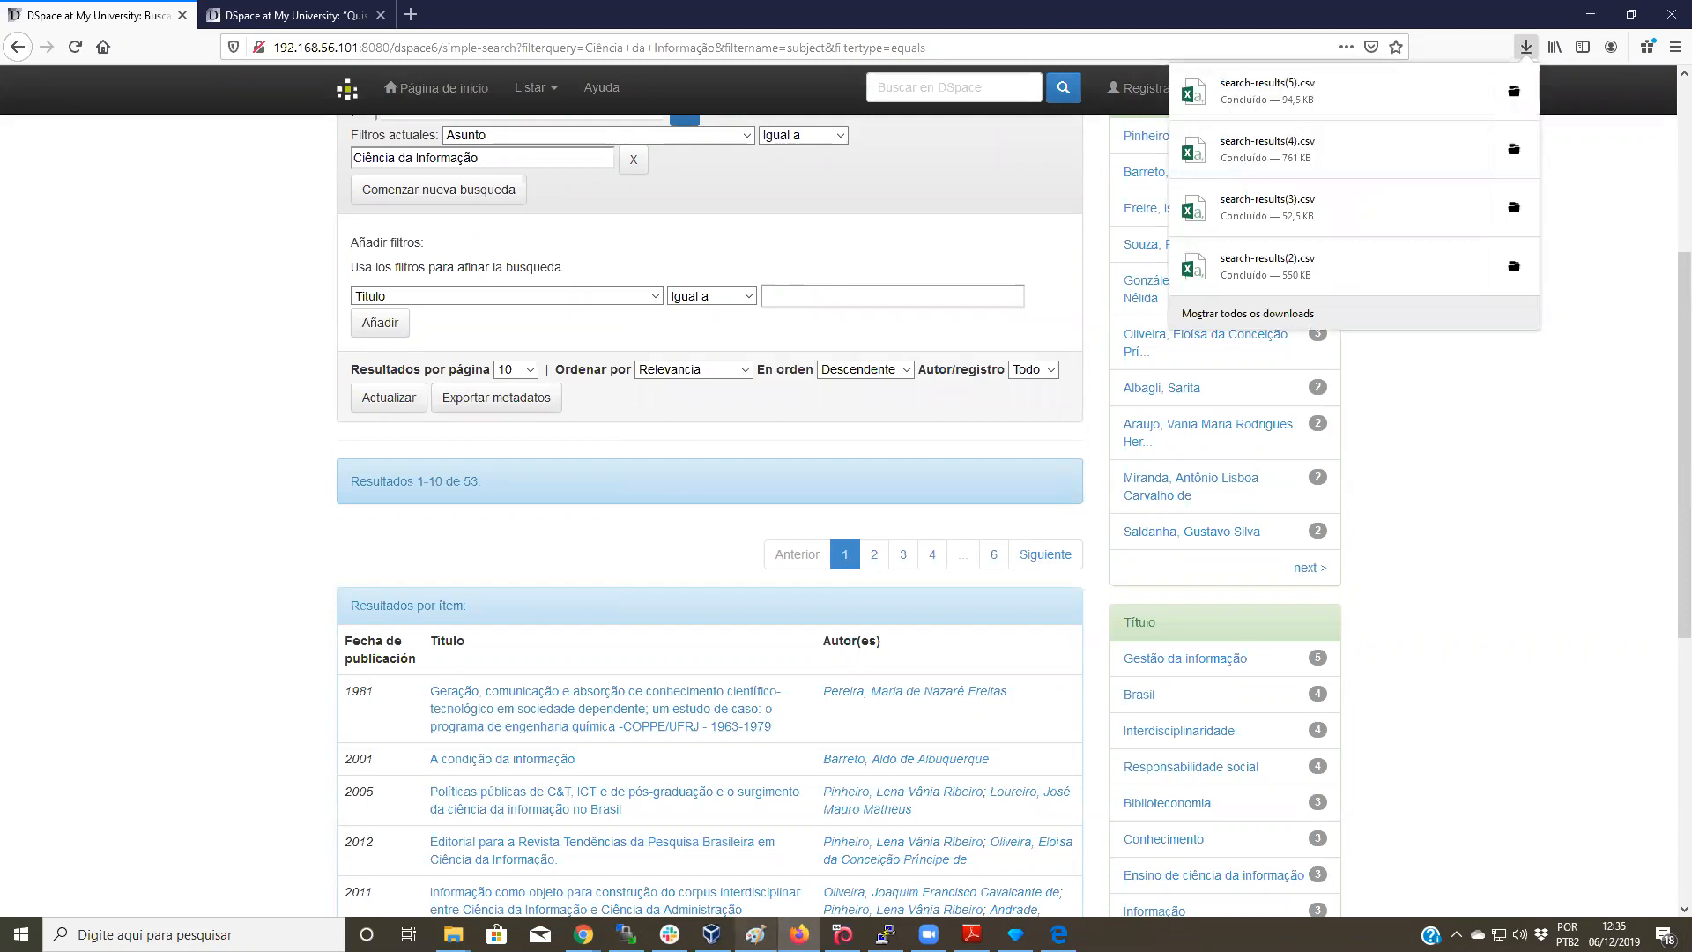
click(1059, 934)
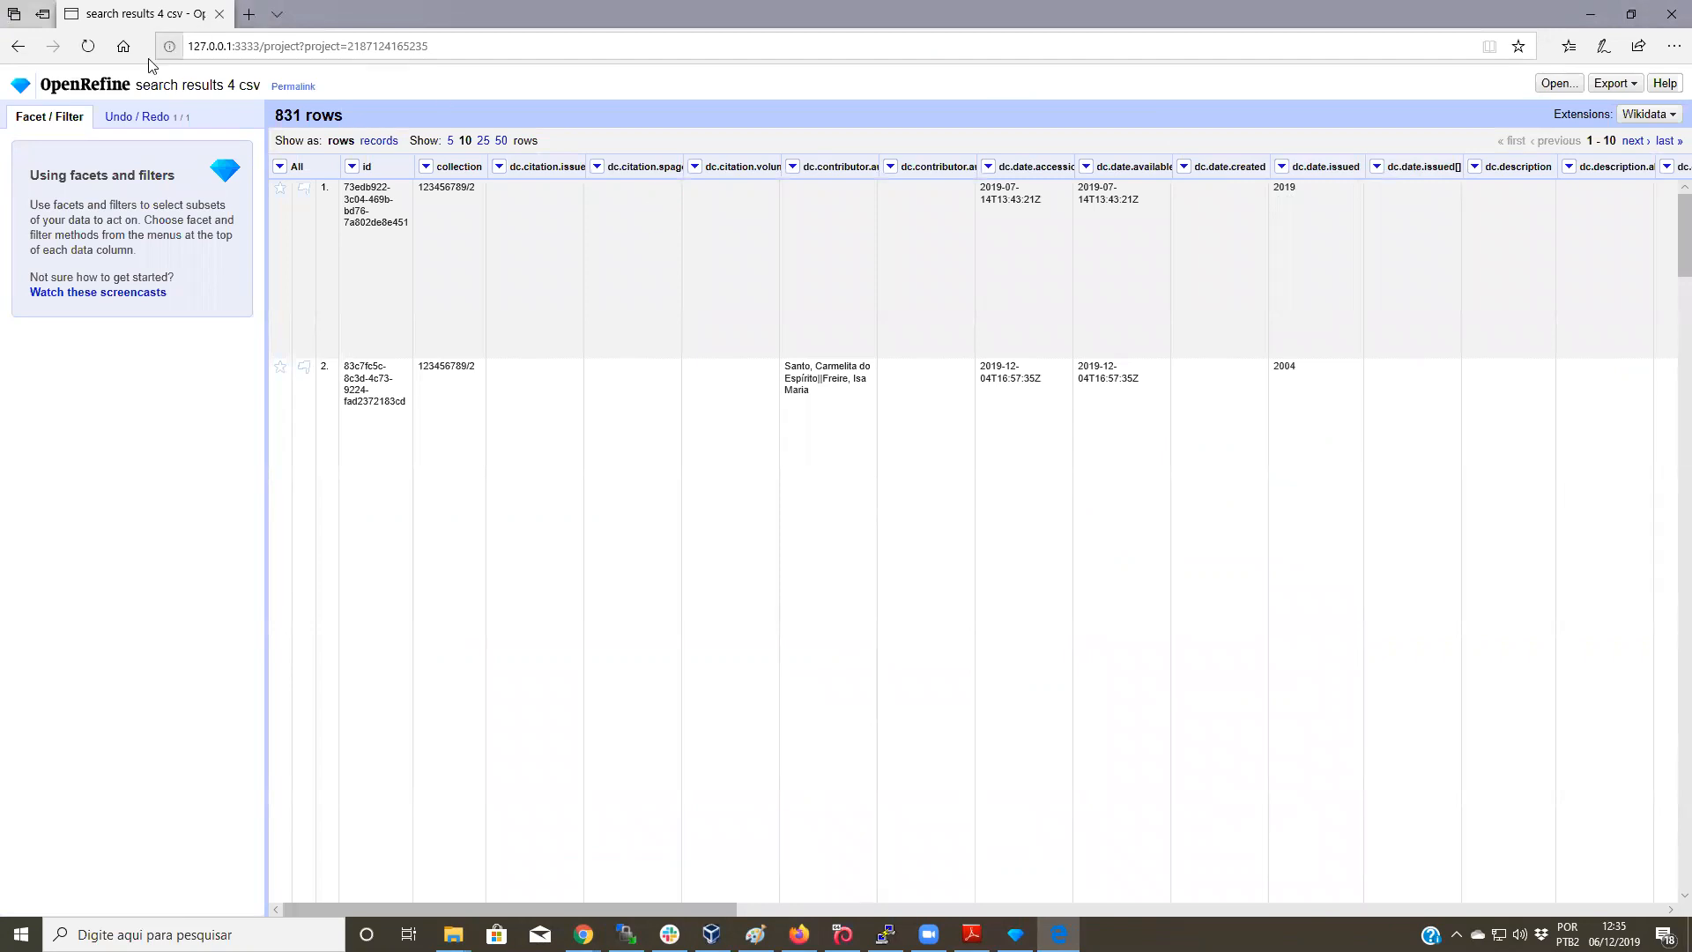
Step: Create an OpenRefine project from search-results(5), parsed as UTF-8 comma-separated values
click(71, 89)
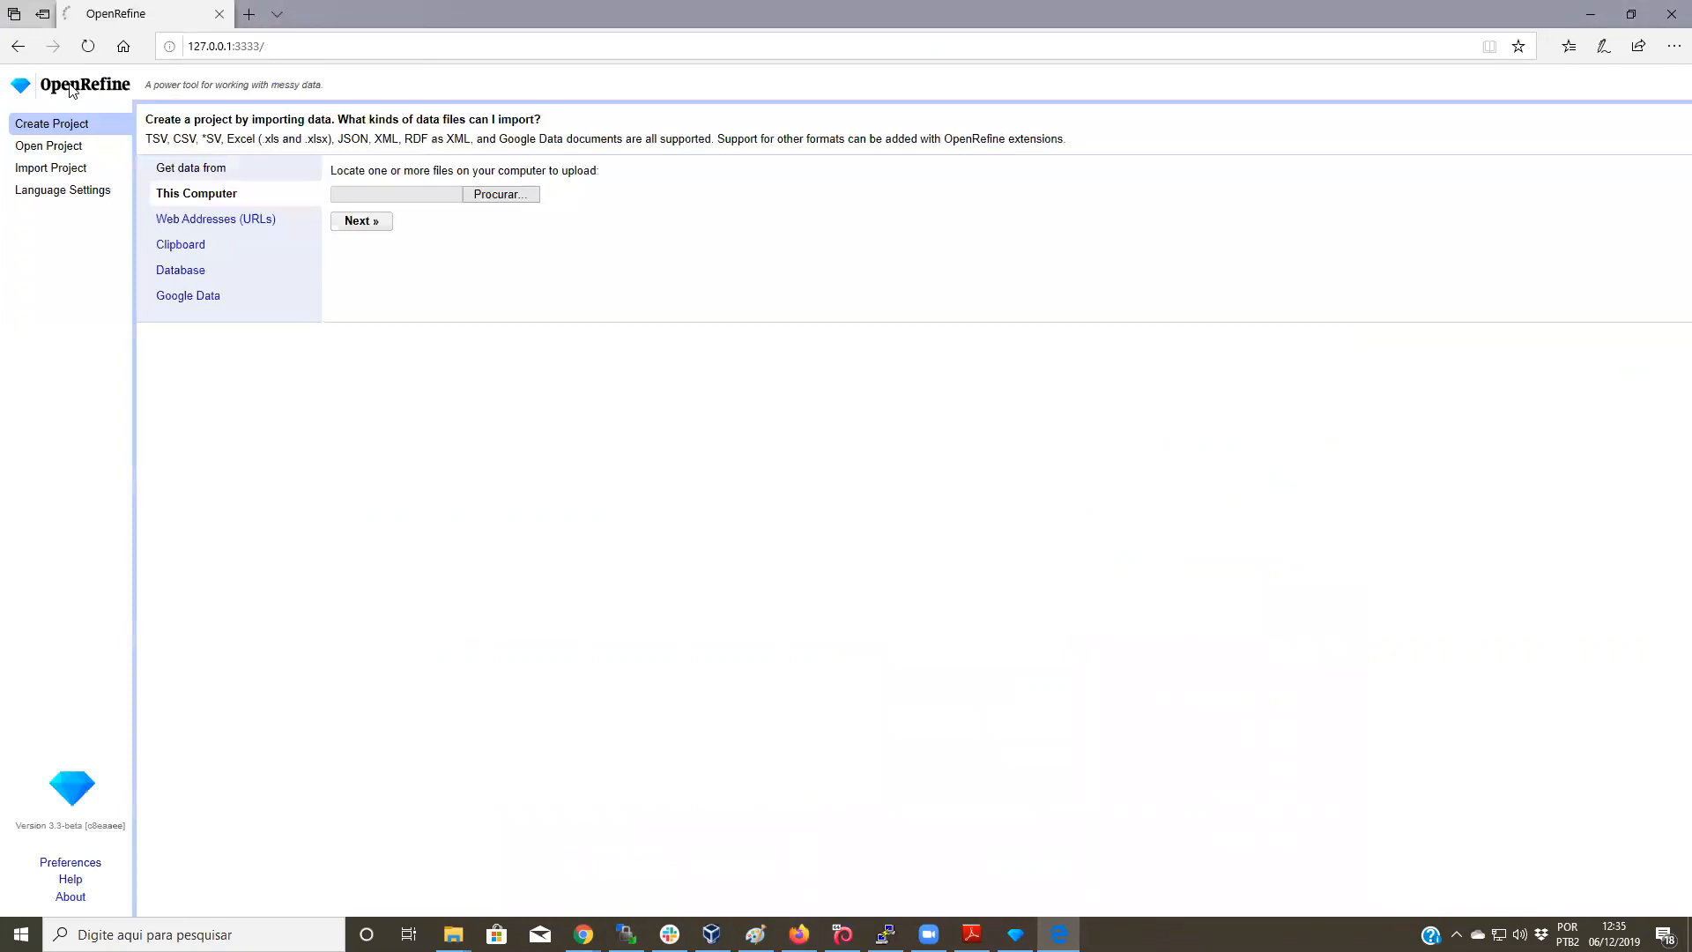
click(499, 195)
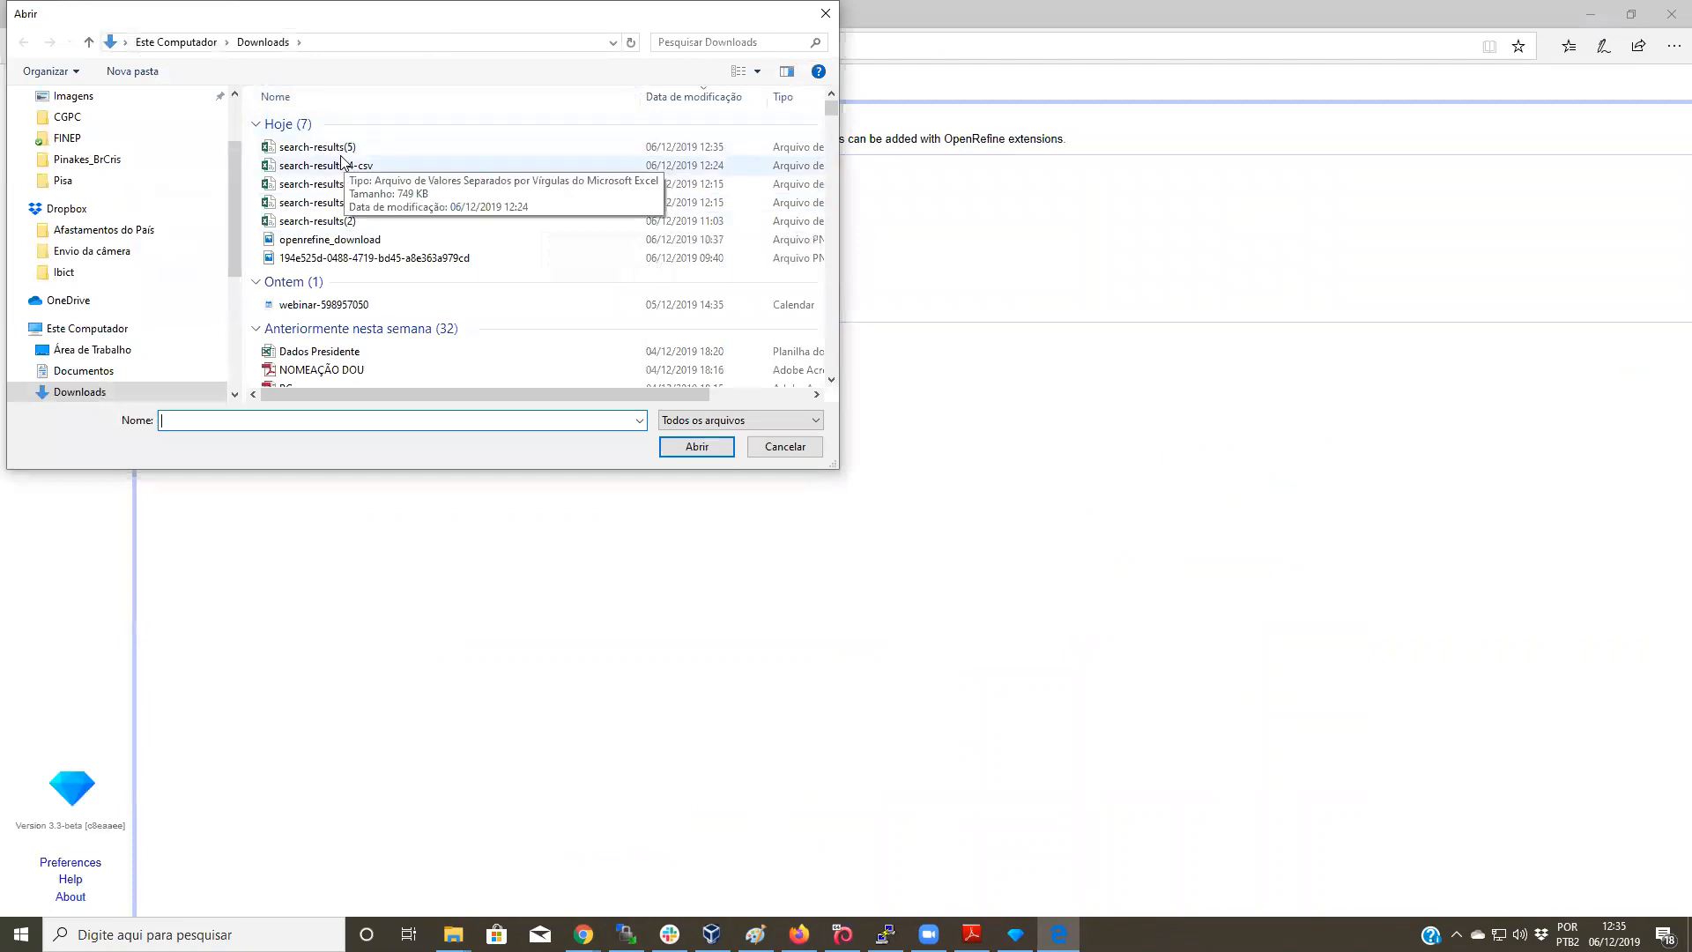
click(329, 148)
click(692, 450)
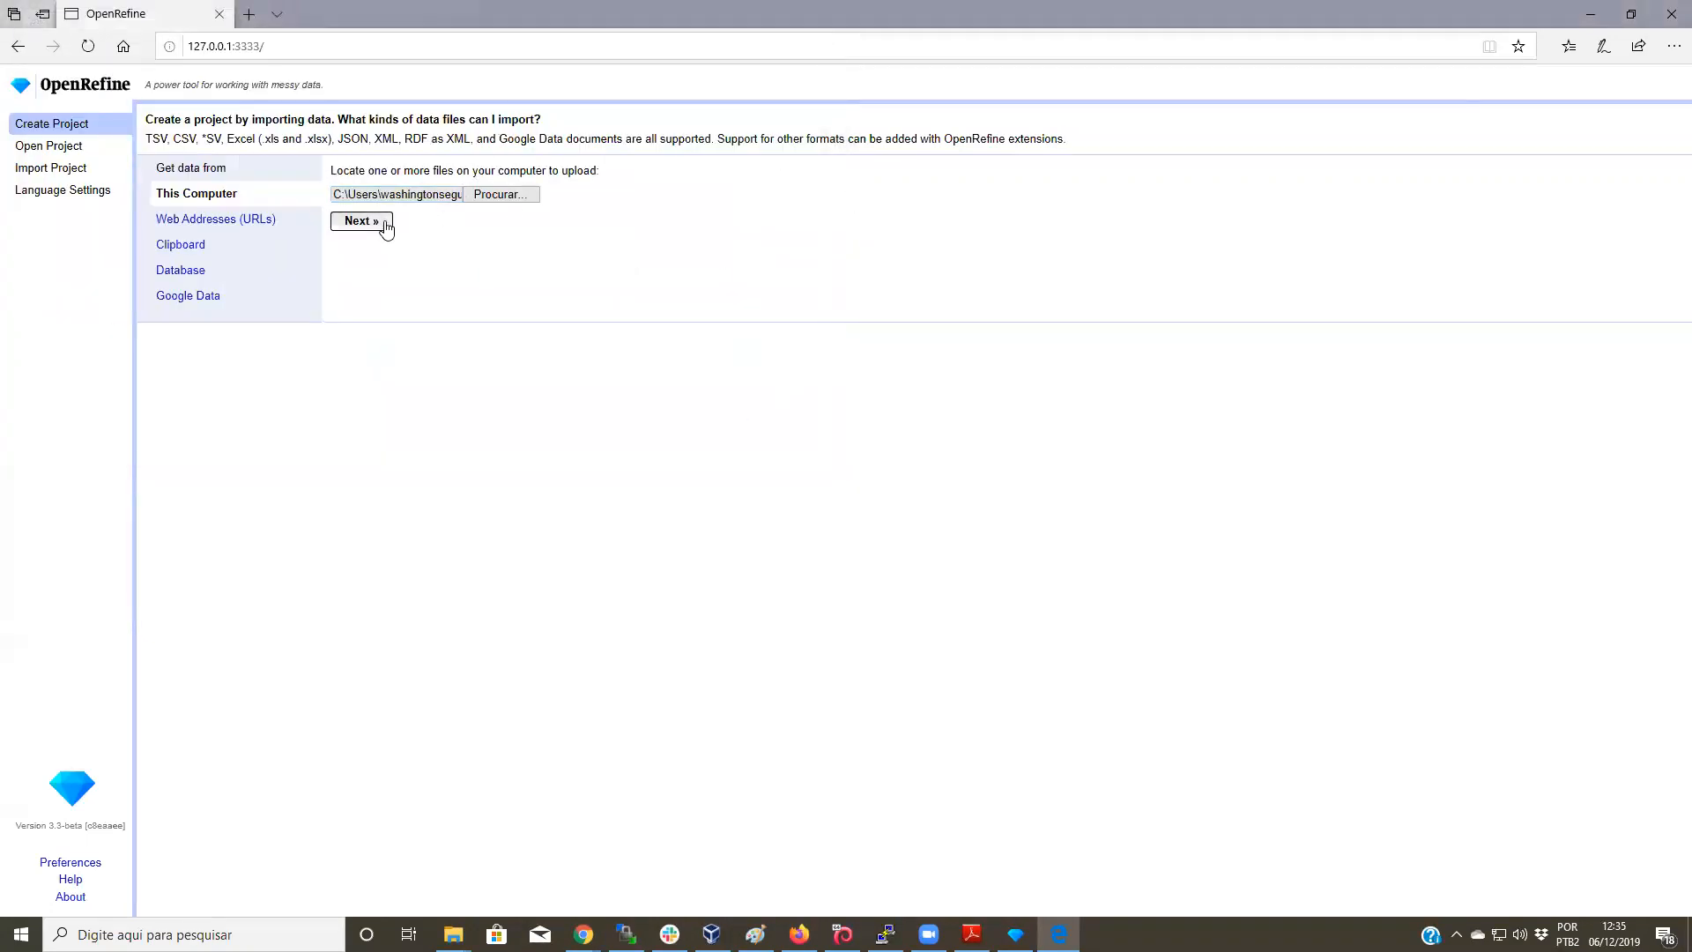
click(381, 223)
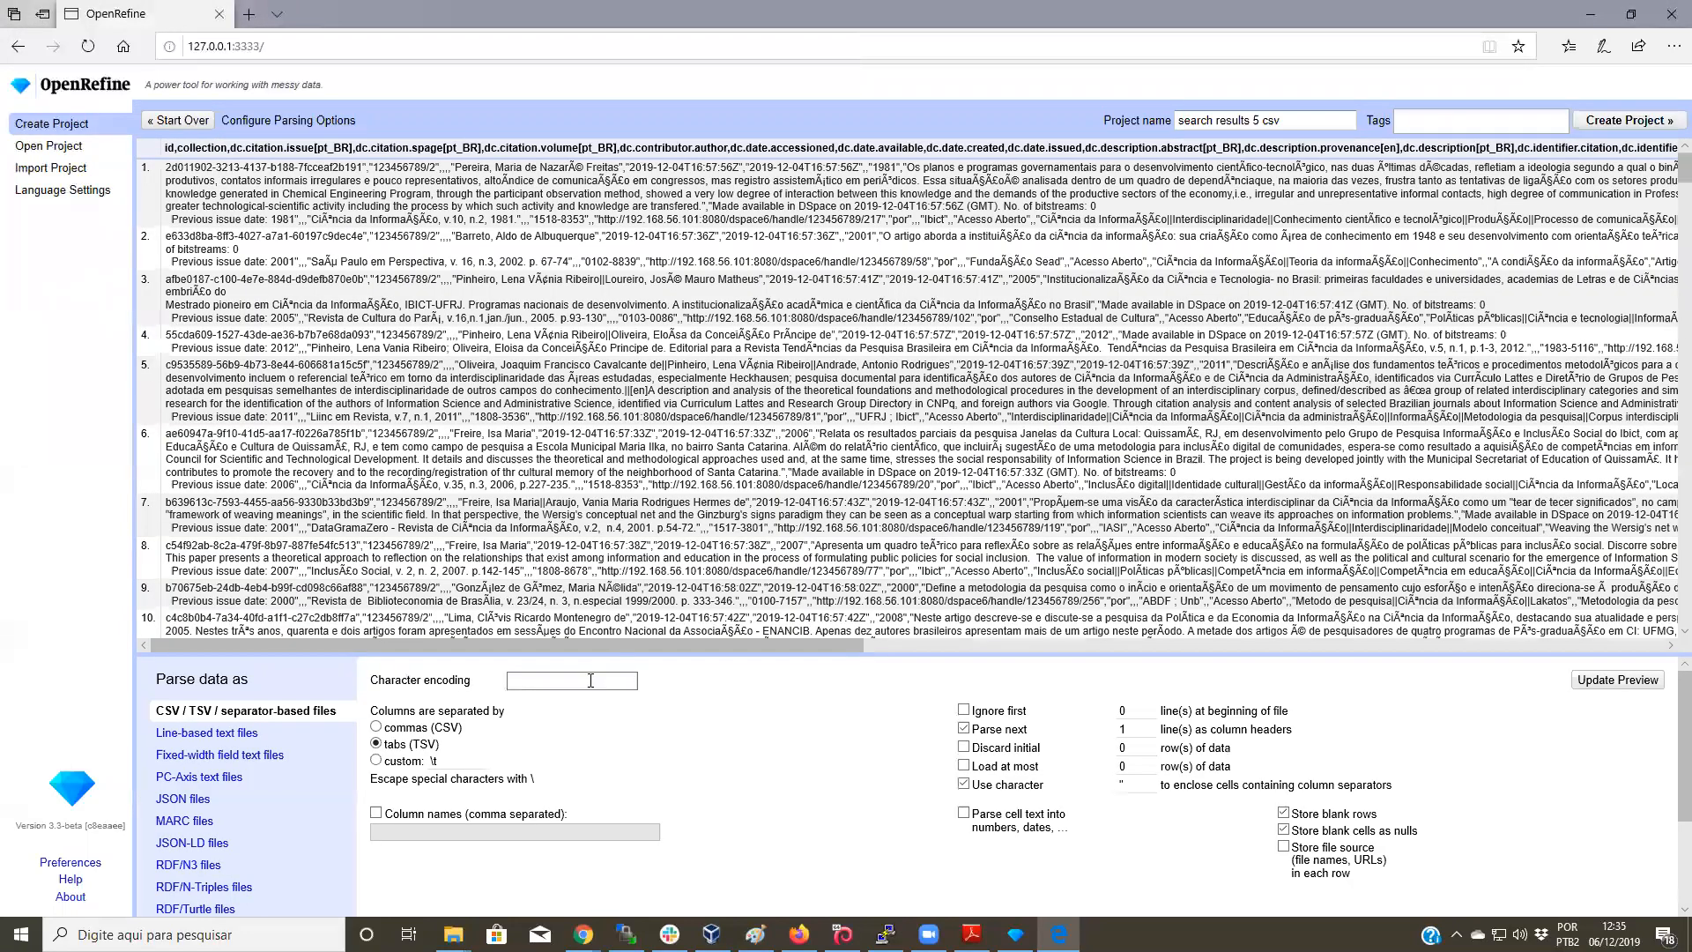
click(596, 684)
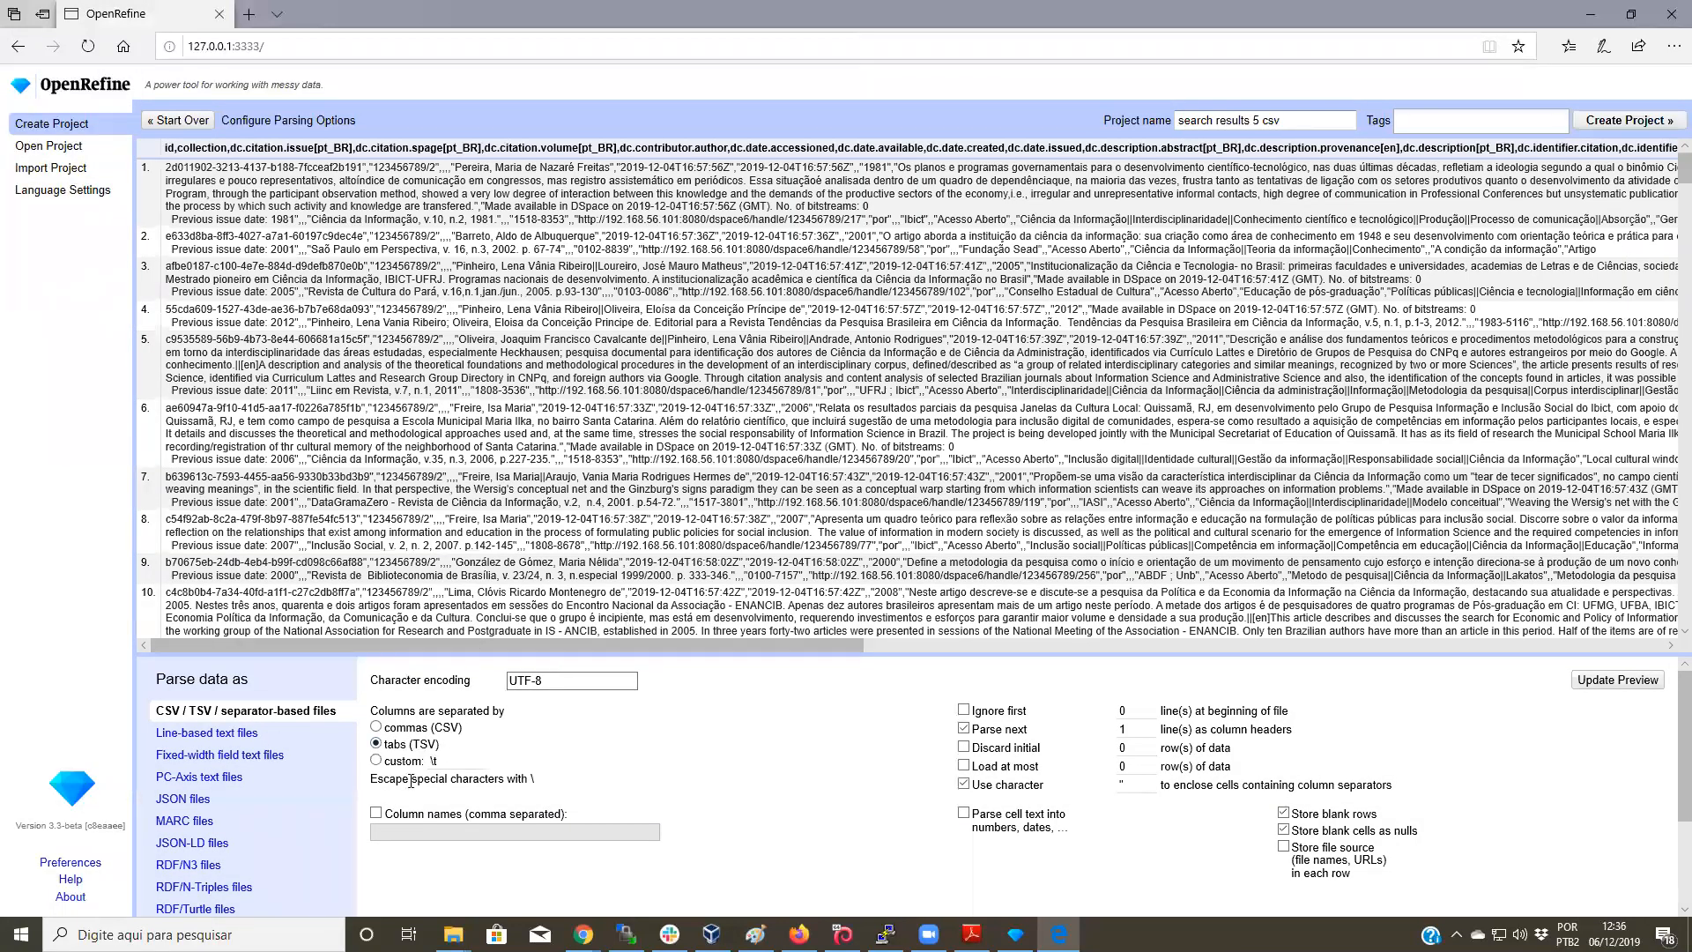
click(377, 726)
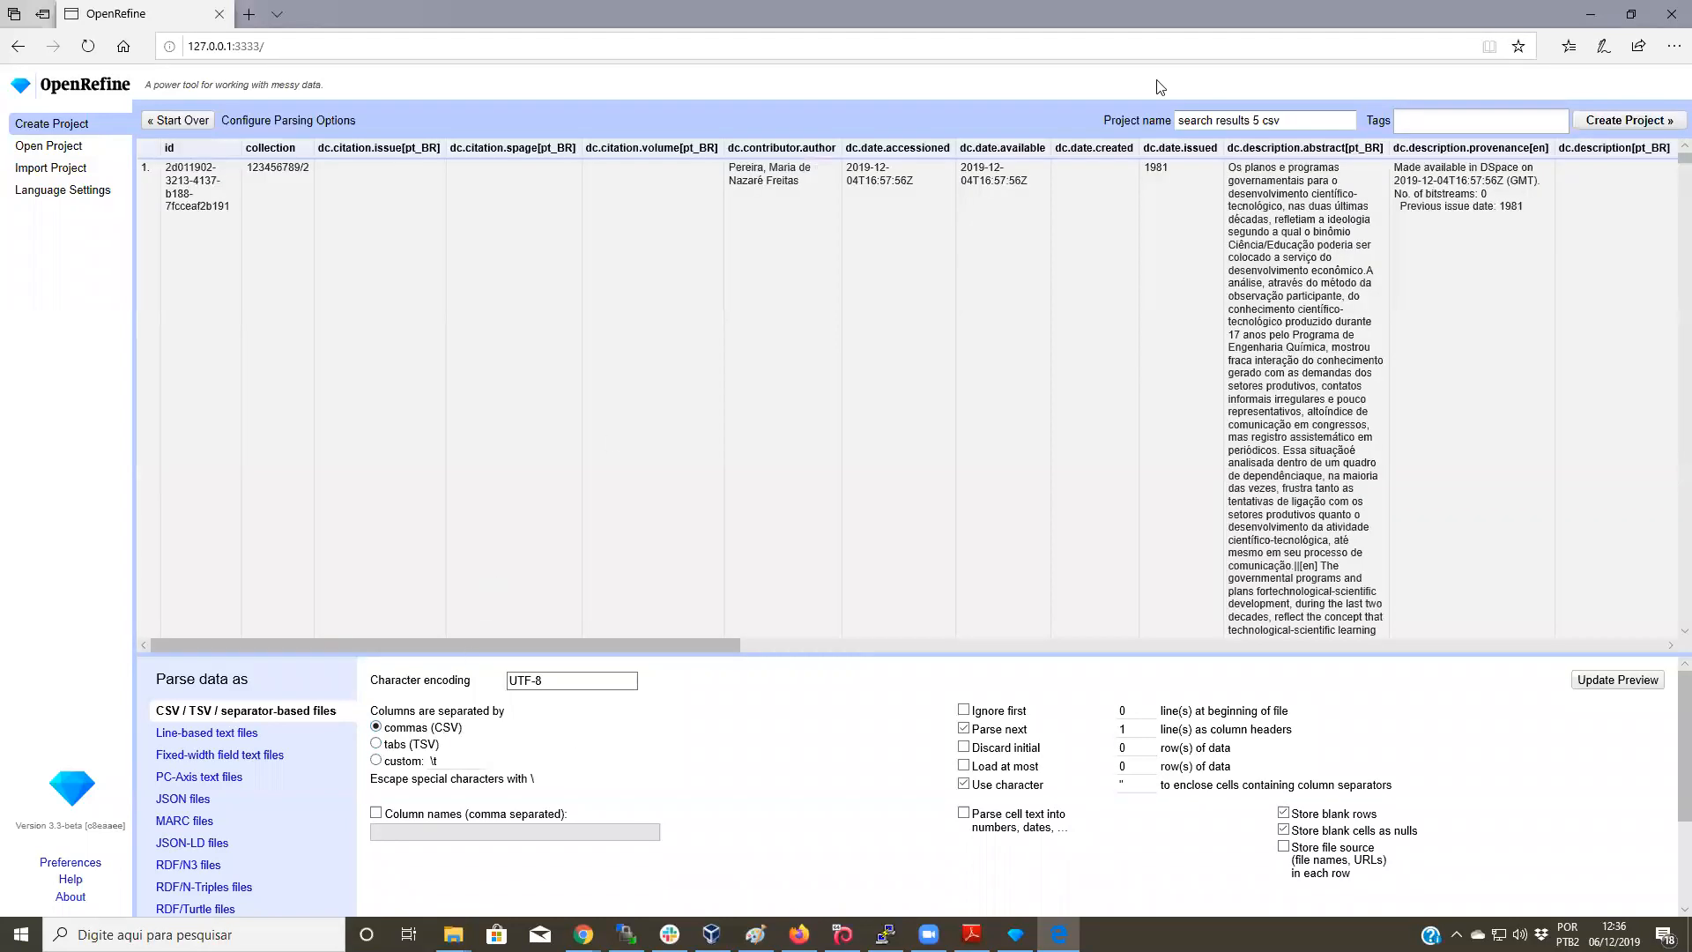
click(1620, 128)
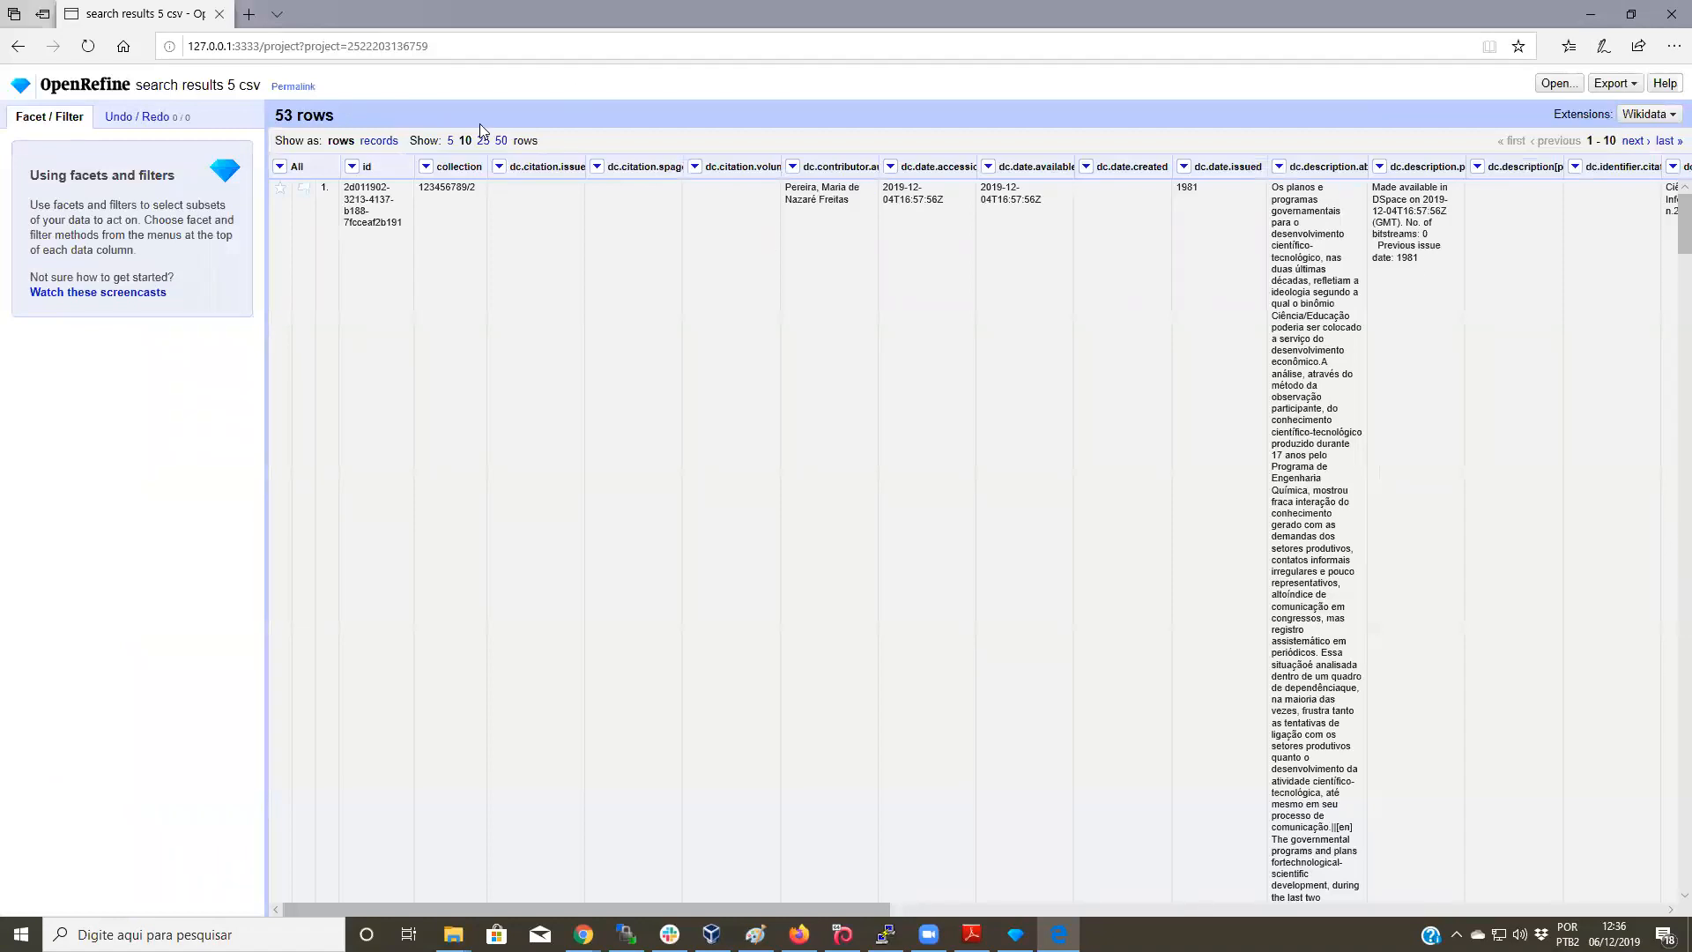
Step: Verify the new project's 53-row count and the first row's collection value
drag(254, 105, 277, 115)
click(663, 115)
drag(418, 188, 456, 197)
click(598, 224)
mouse_move(798, 934)
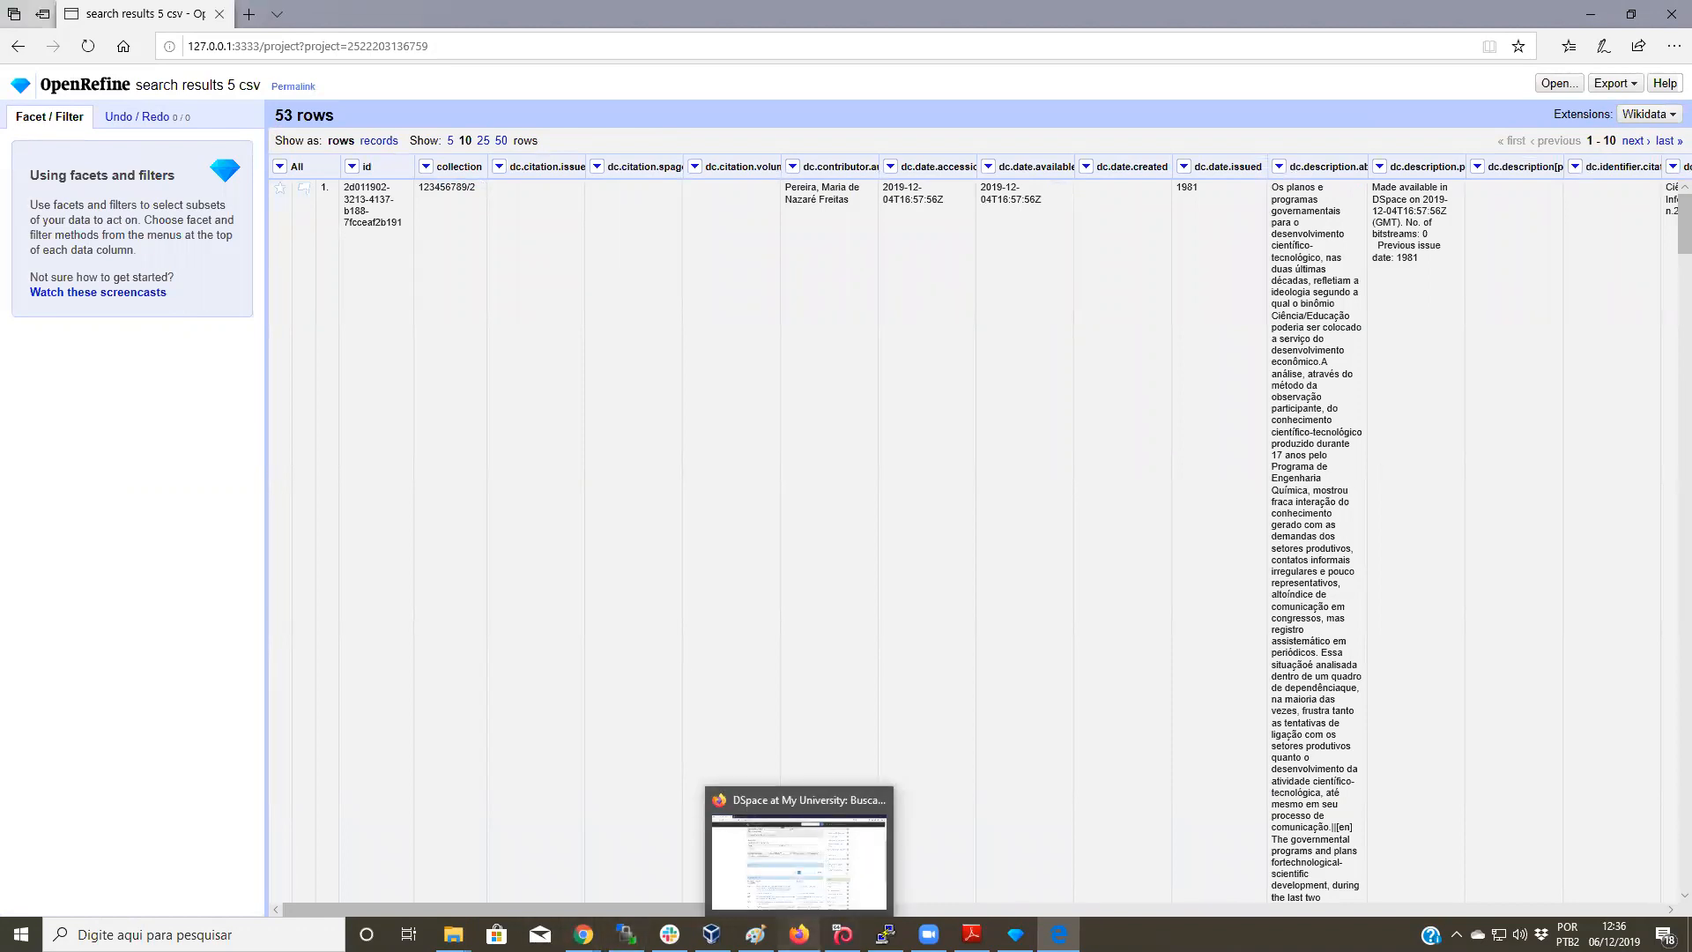
Step: Go back to the DSpace home page and open the test community
click(798, 934)
scroll(611, 612, up, 10)
click(401, 104)
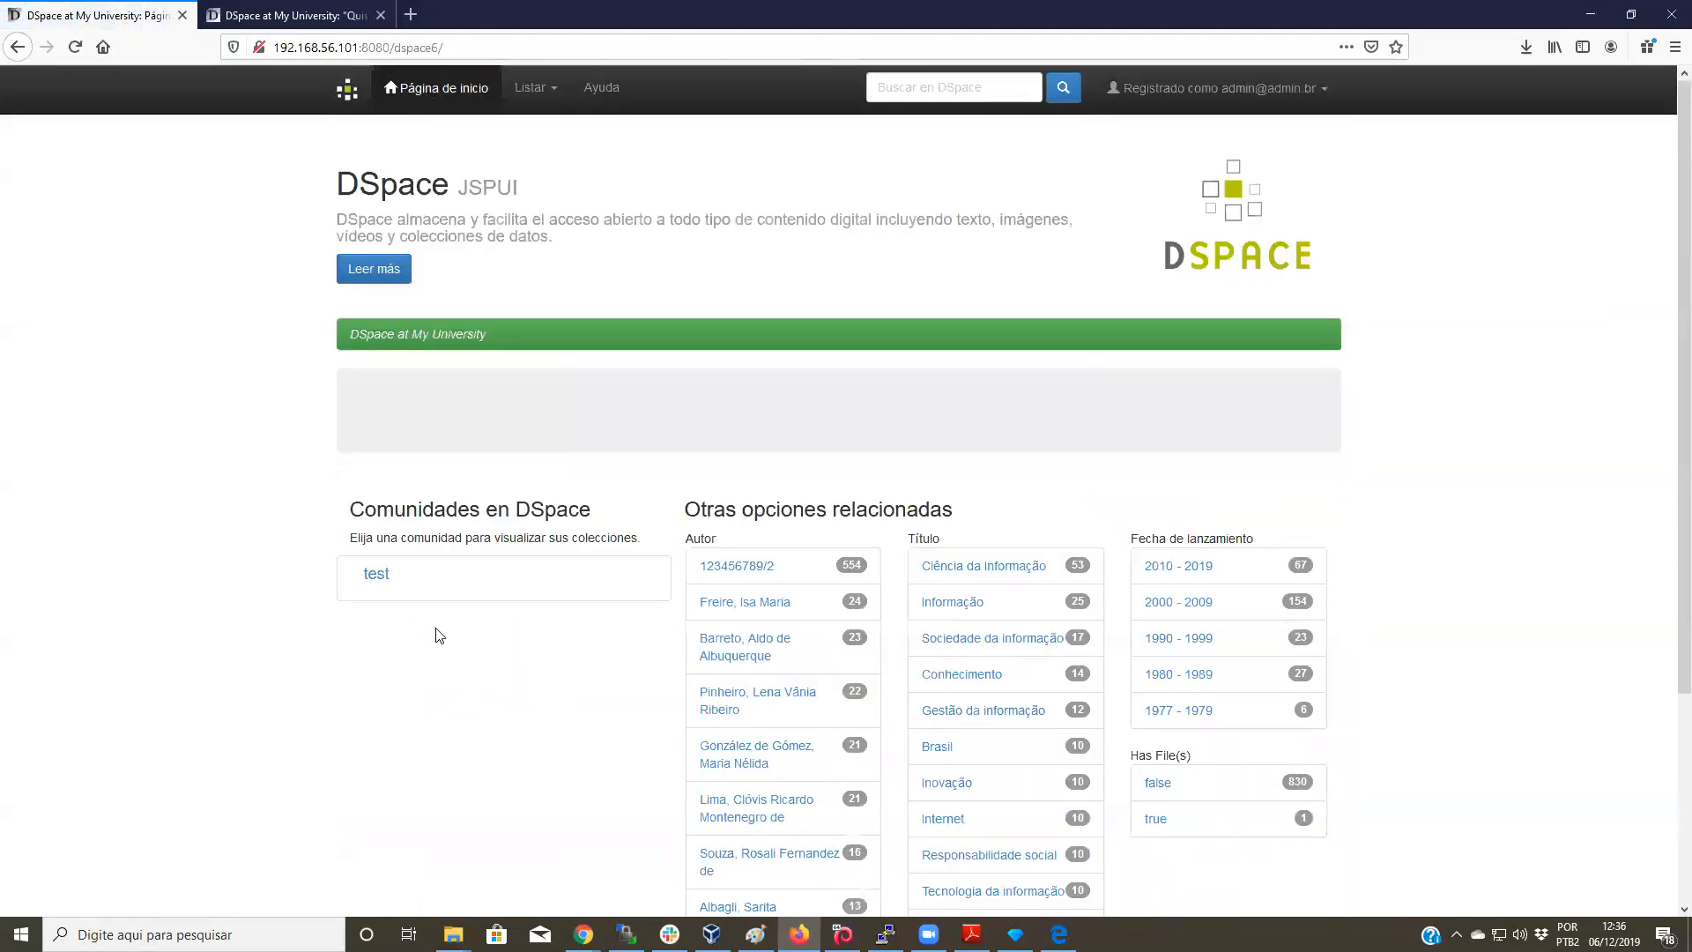
click(373, 576)
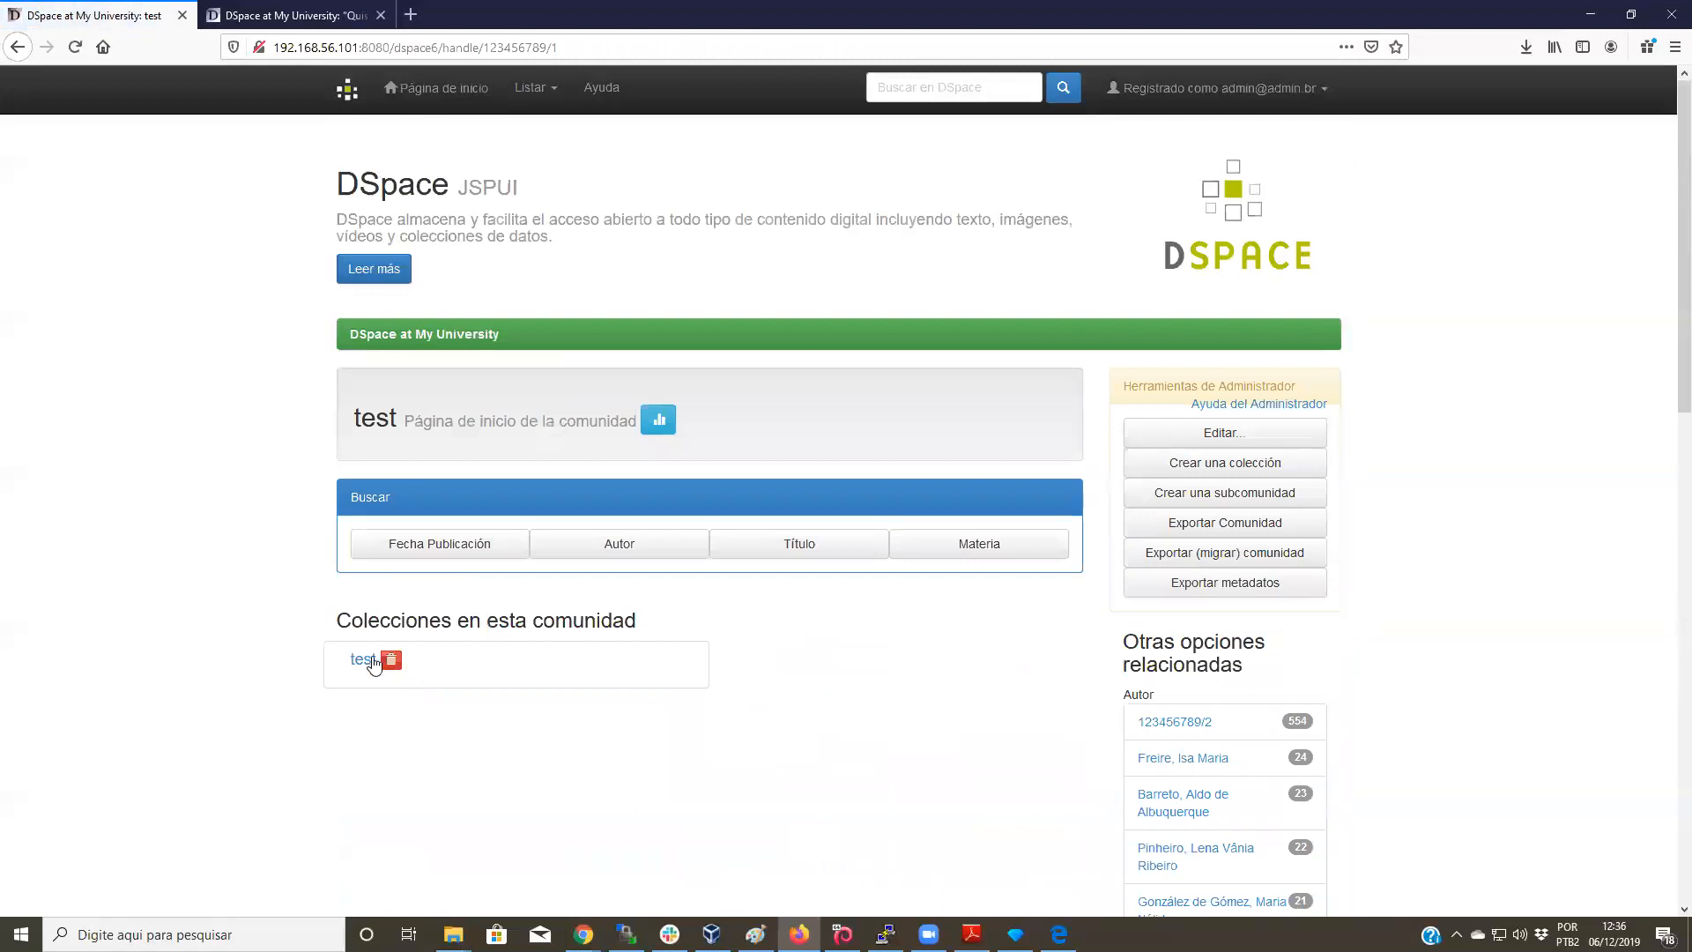
Step: Create and save collection test2 in the test community, then select its handle 123456789/834
click(1224, 464)
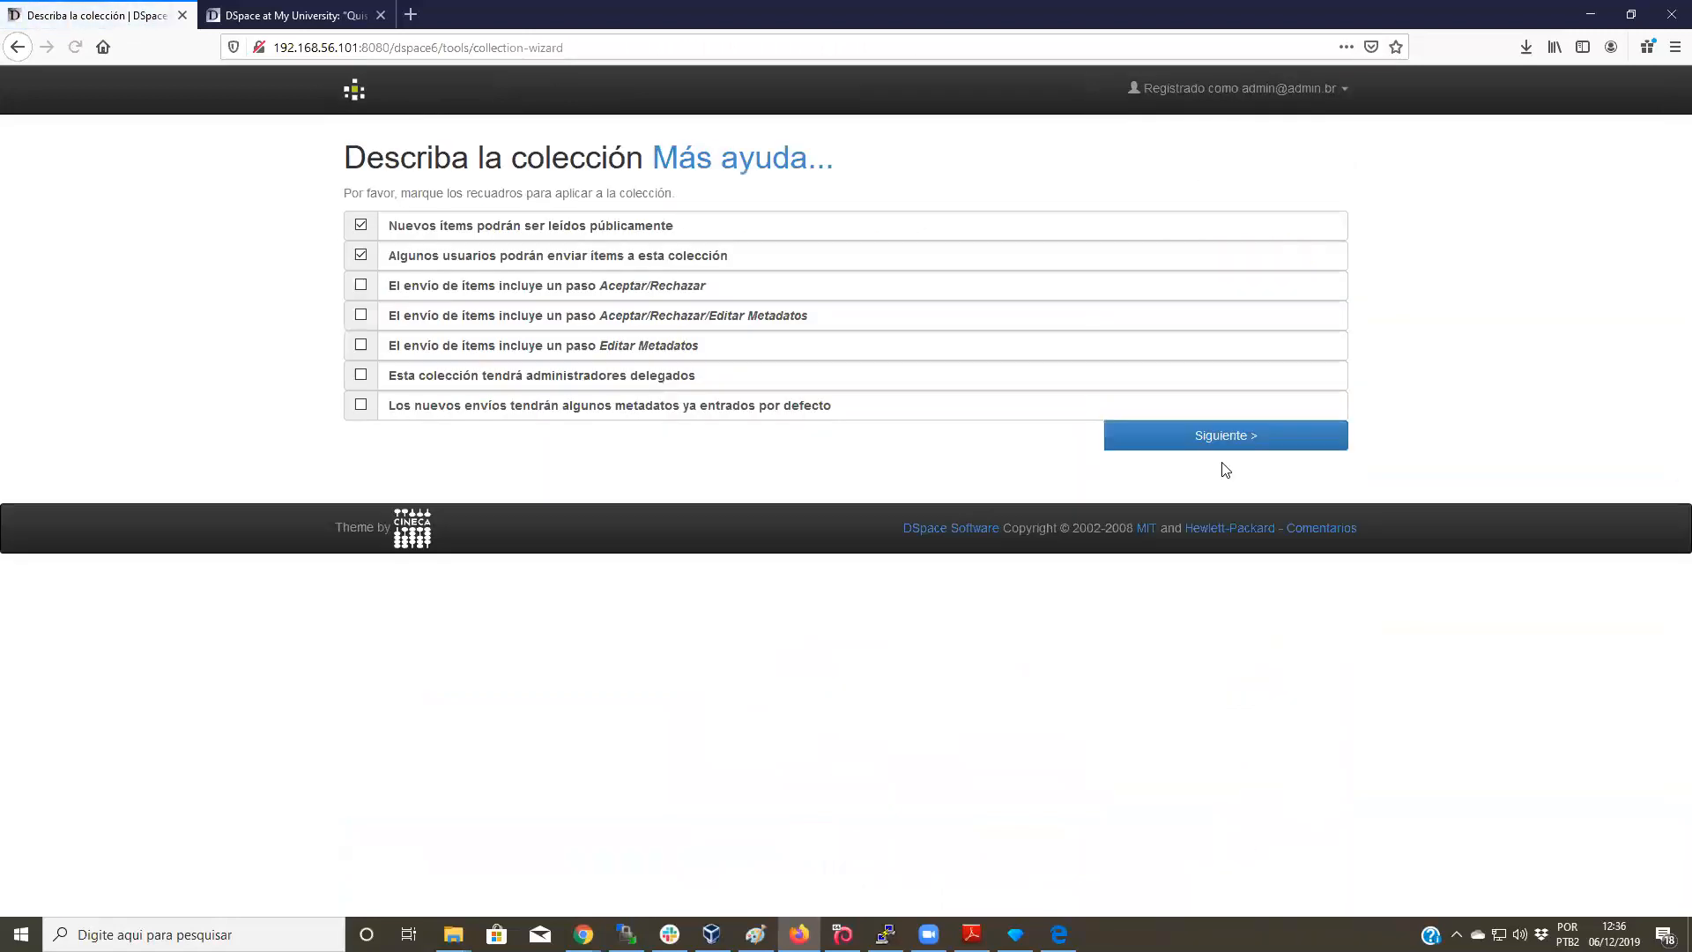
click(1177, 438)
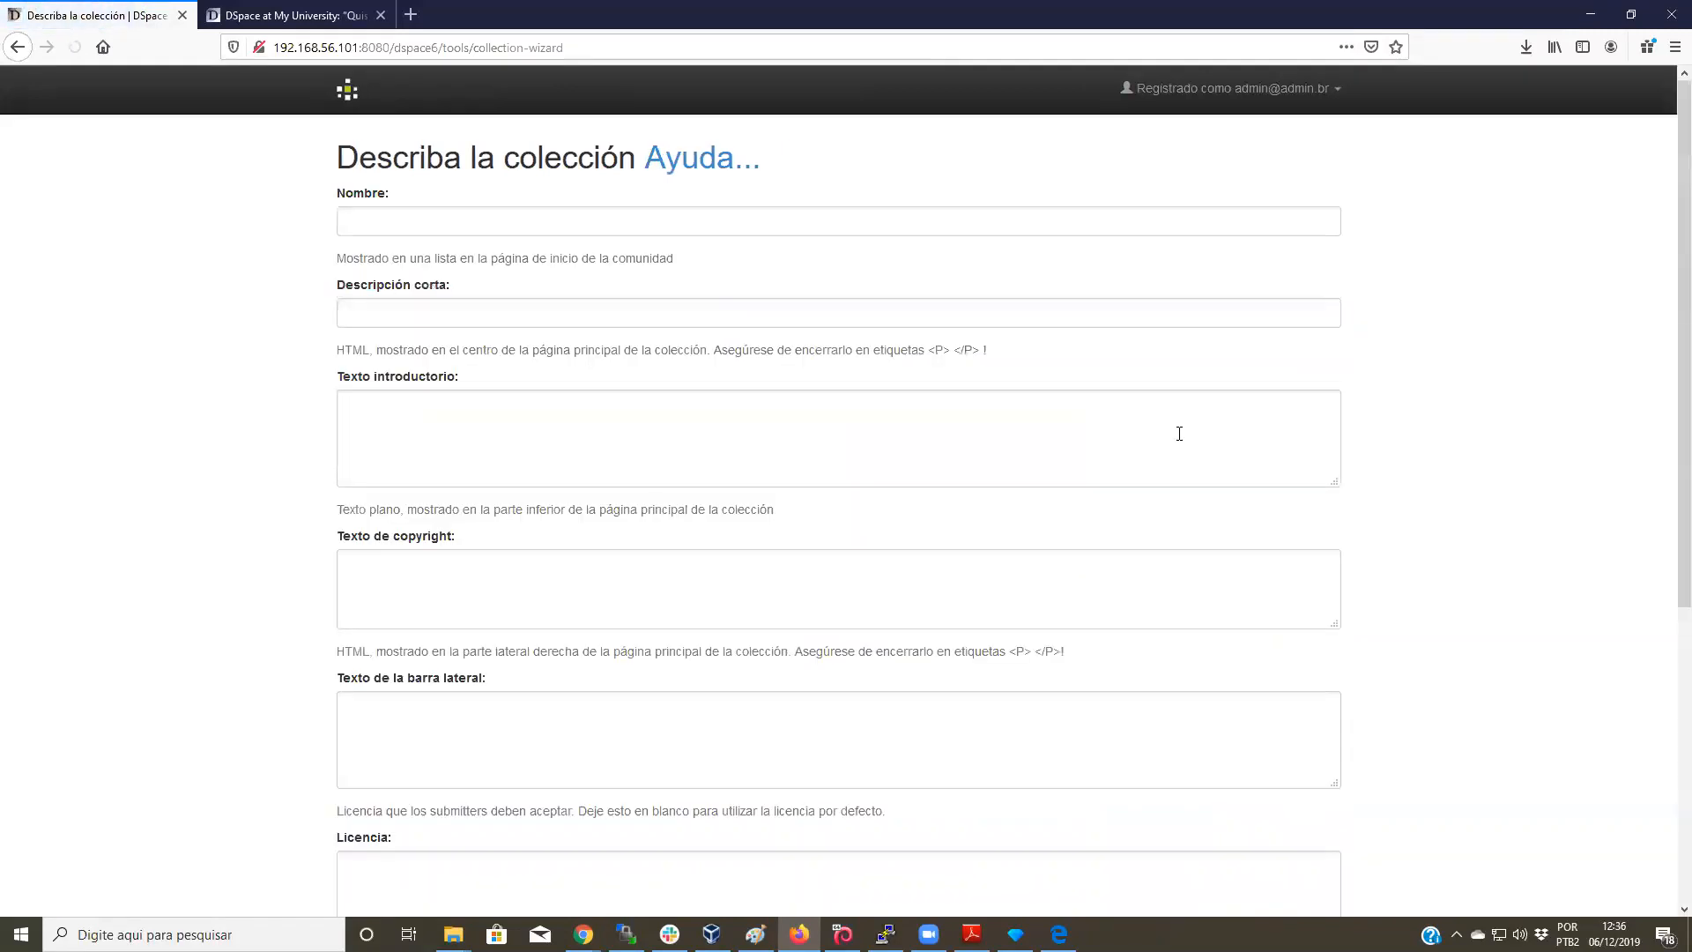
click(529, 211)
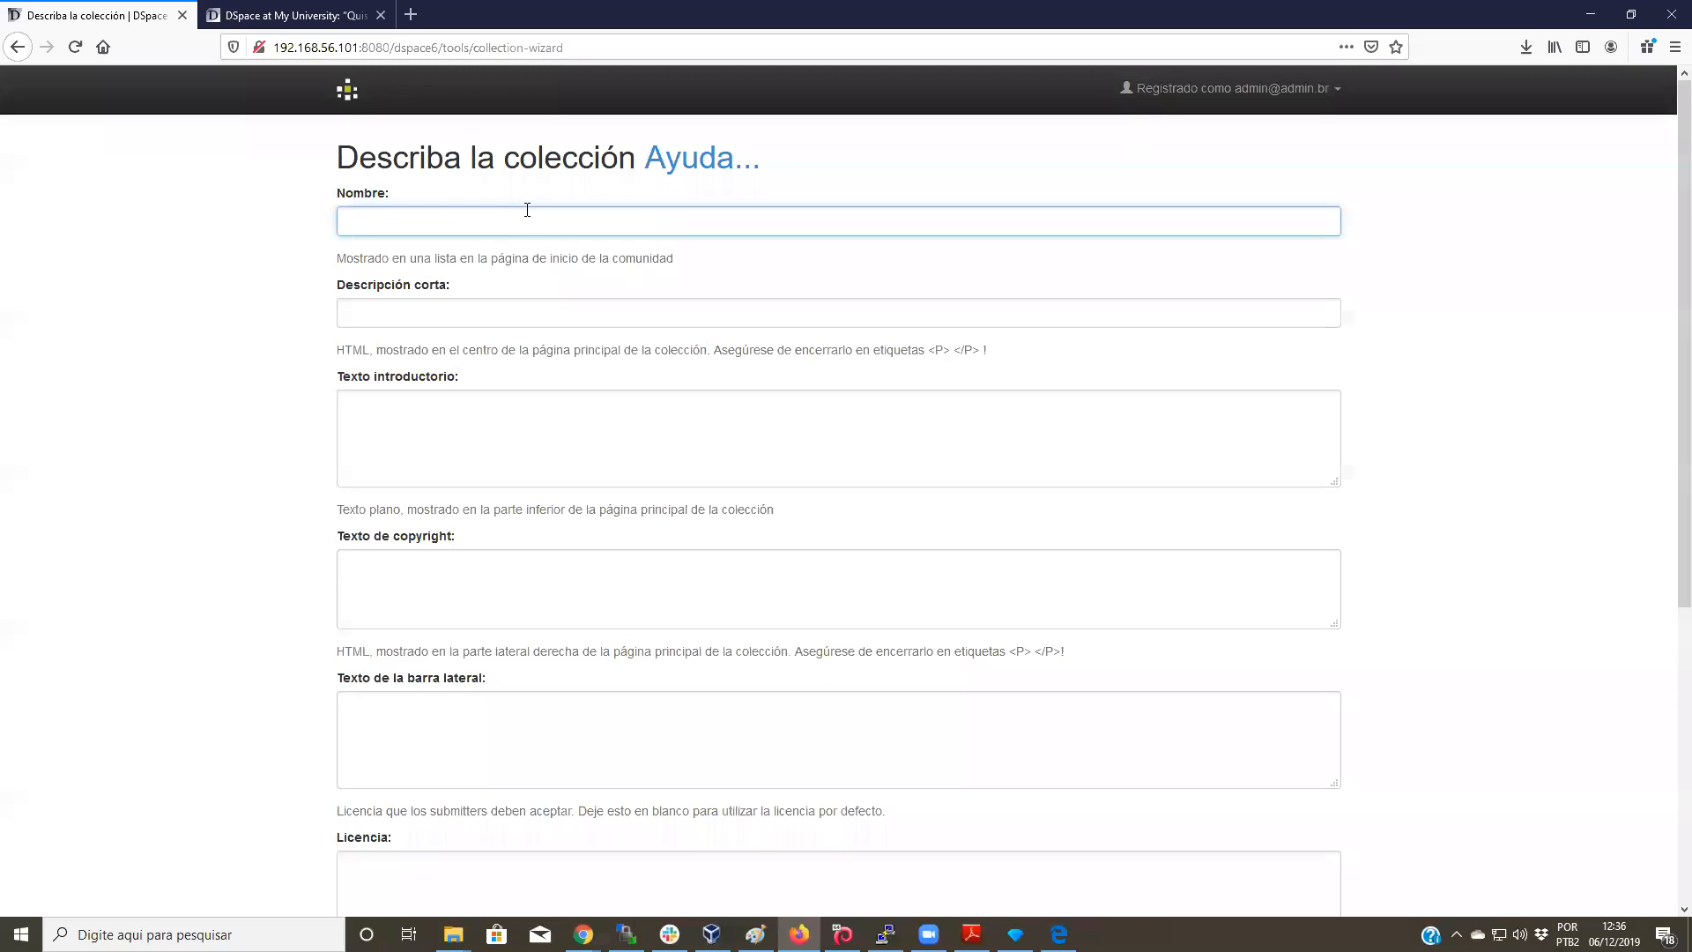
text(test)
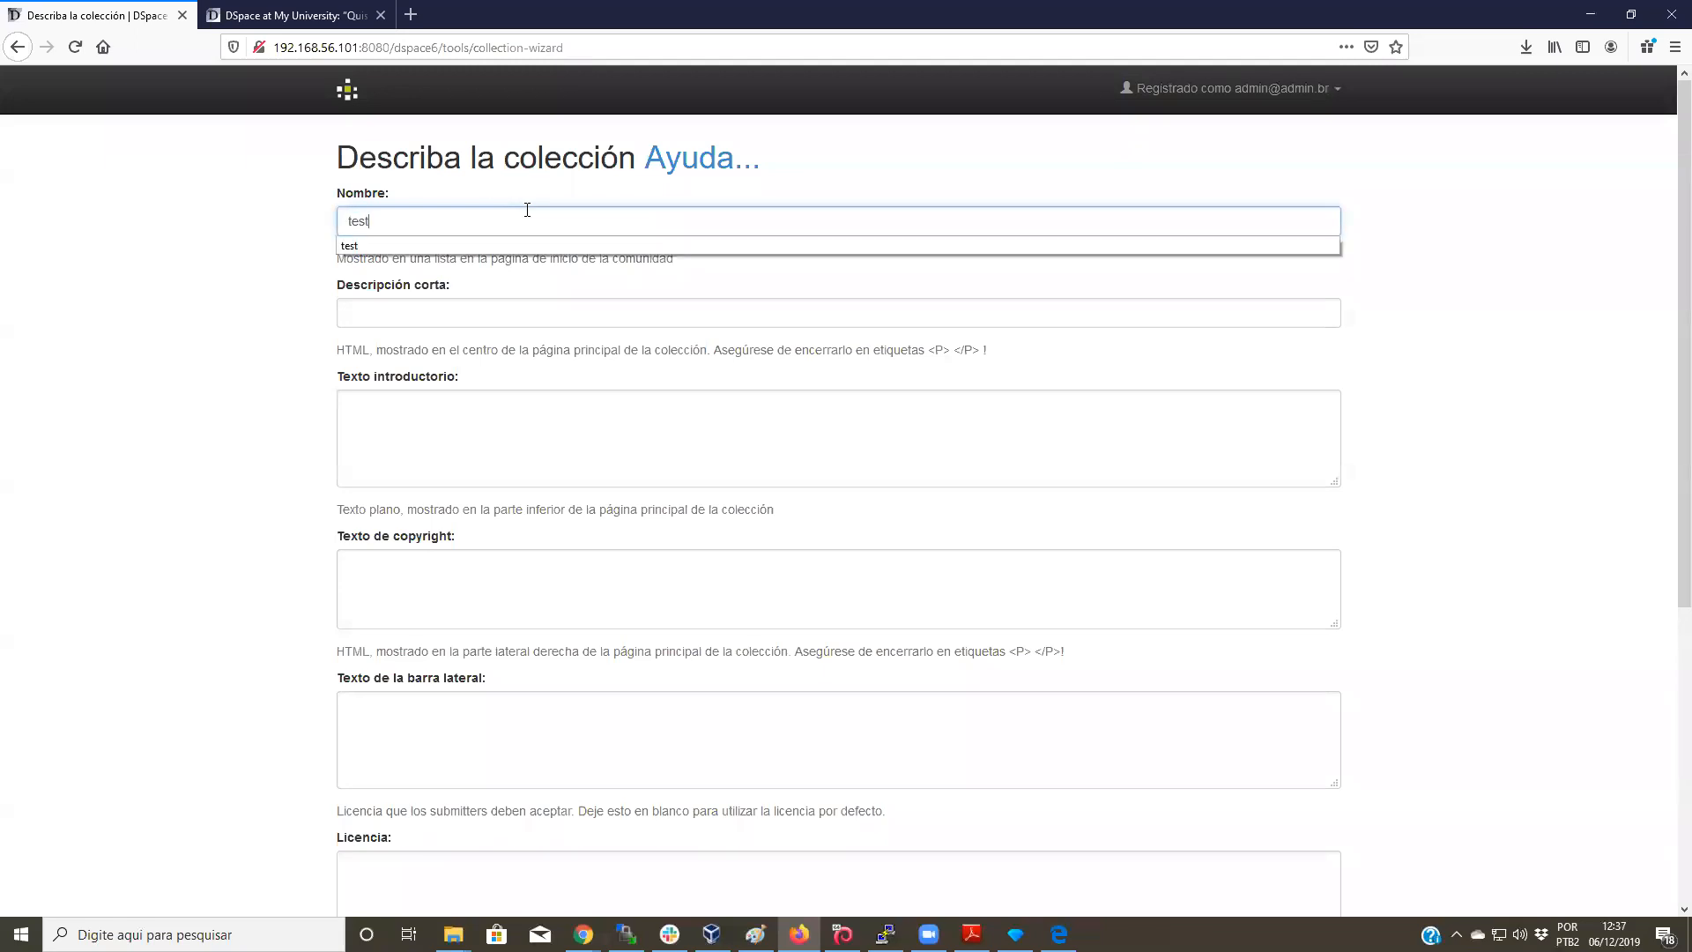
scroll(1254, 346, down, 5)
click(1243, 782)
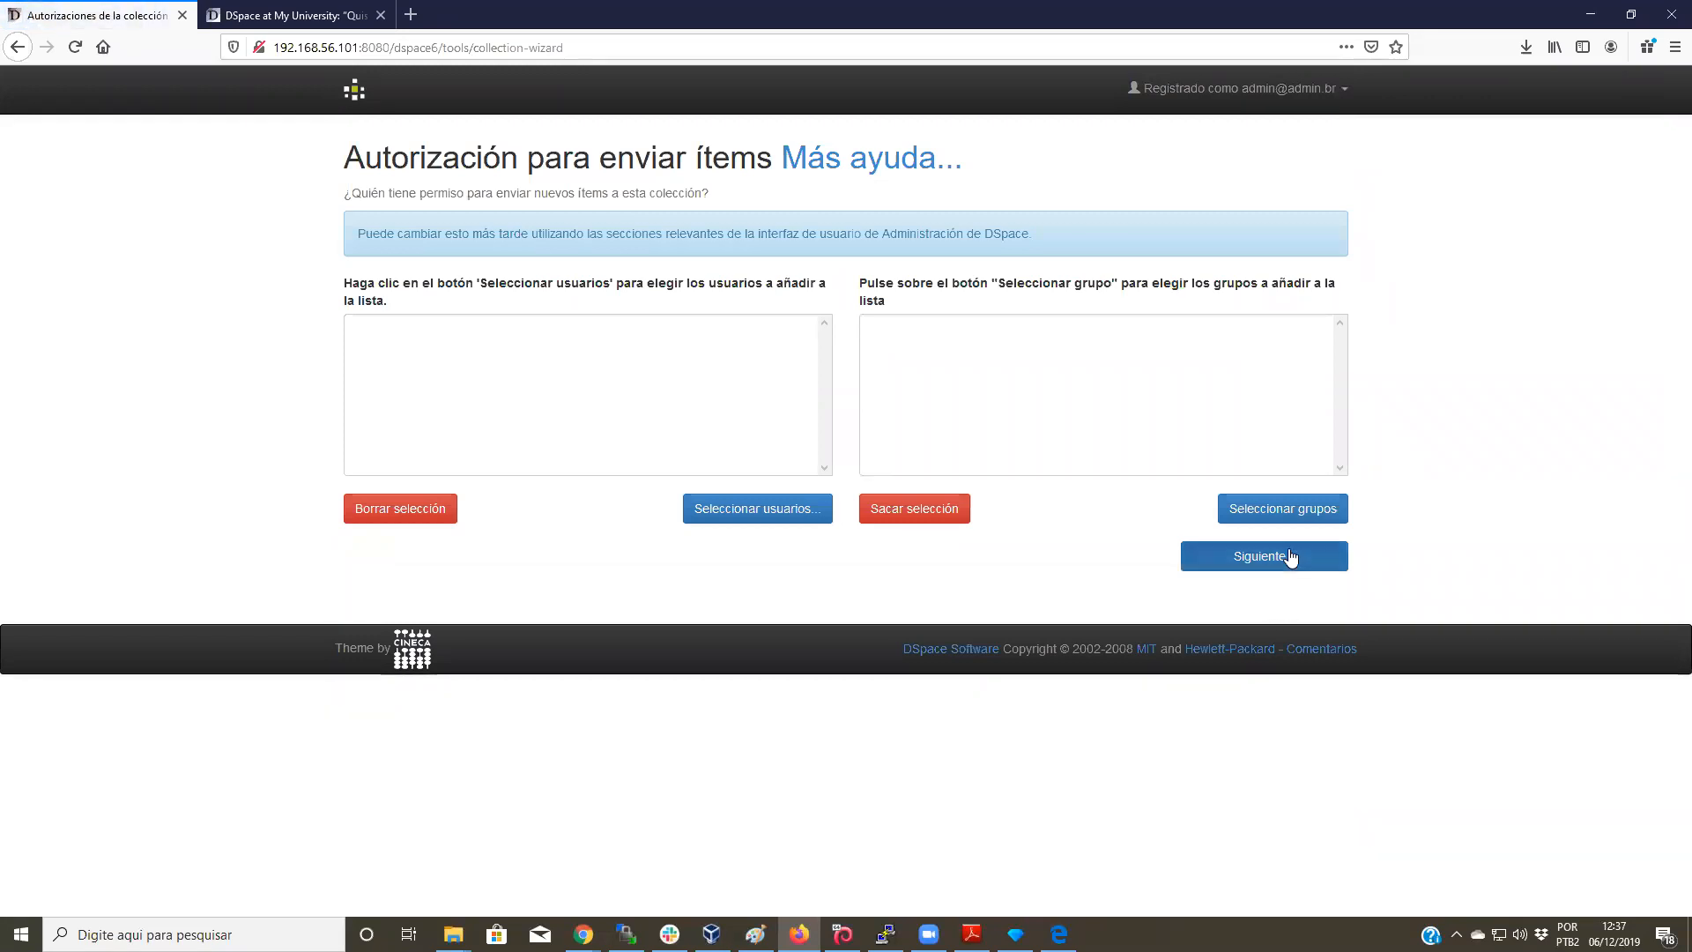
click(1290, 556)
scroll(582, 472, down, 3)
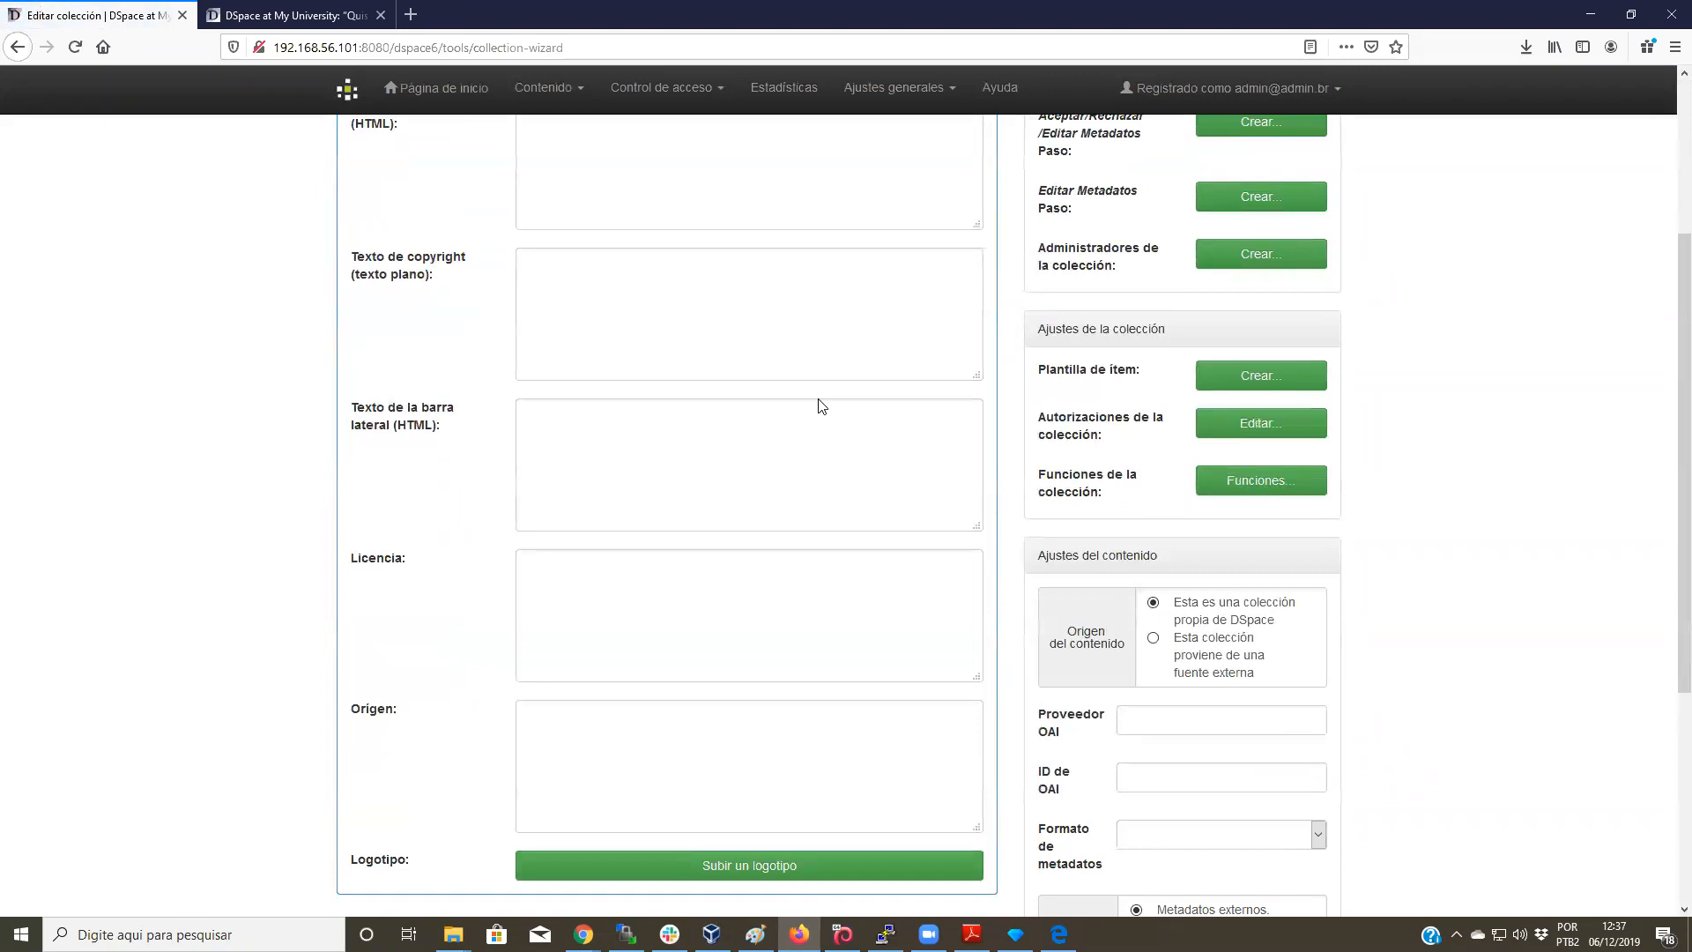
scroll(824, 401, down, 4)
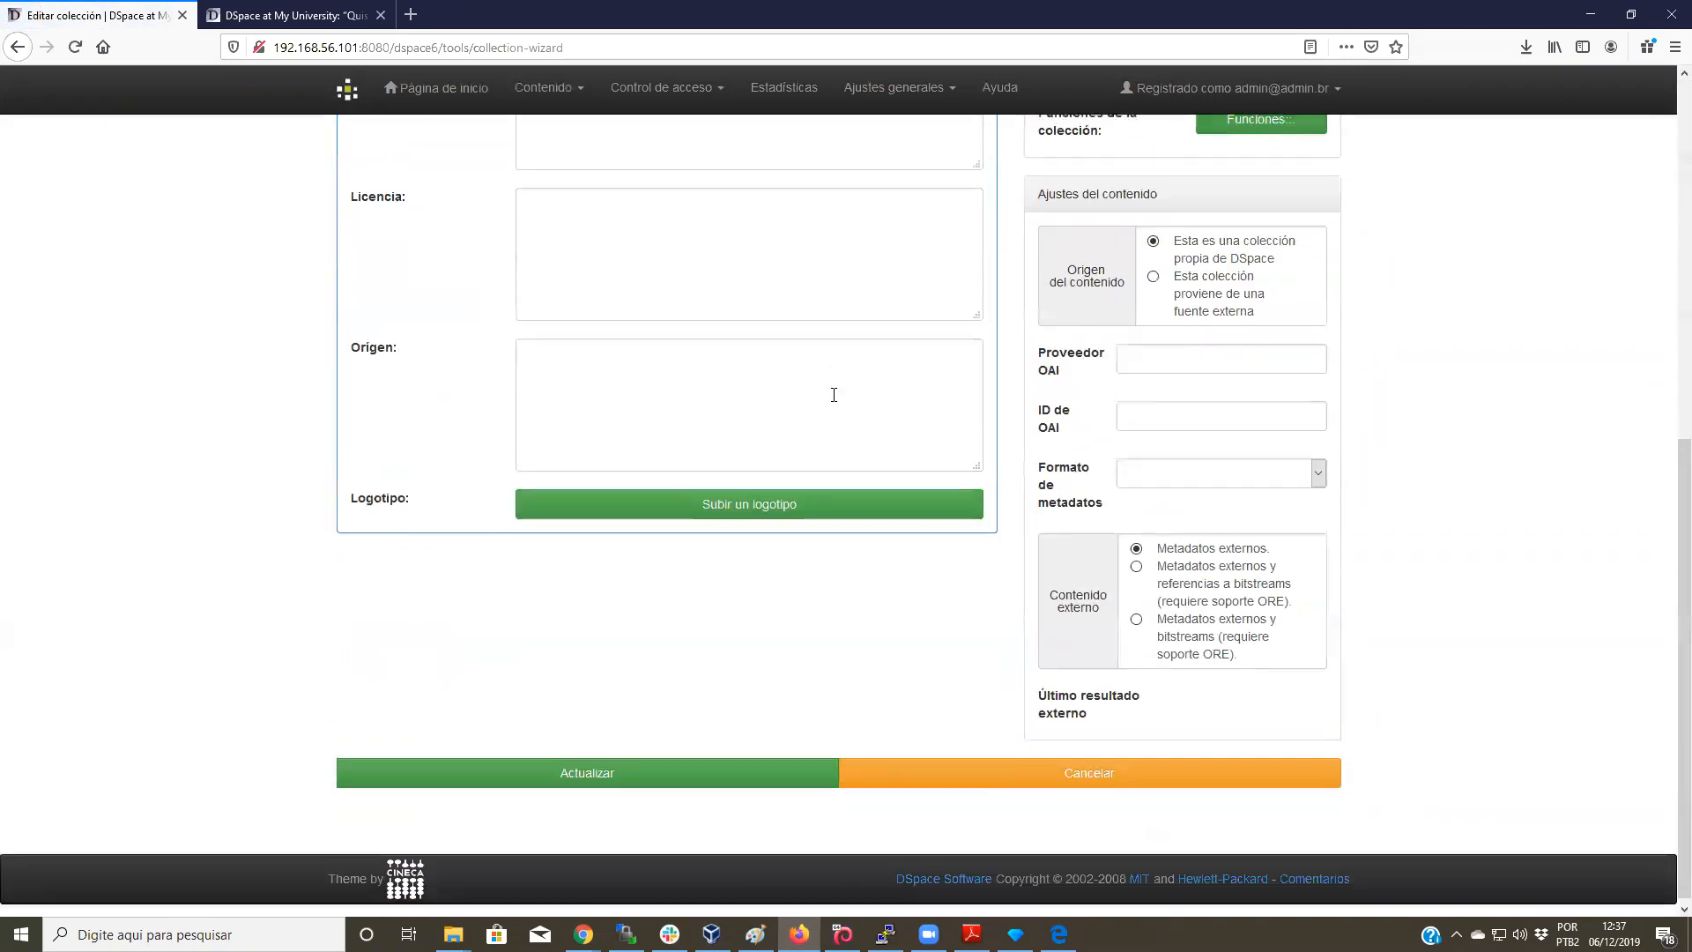
click(624, 776)
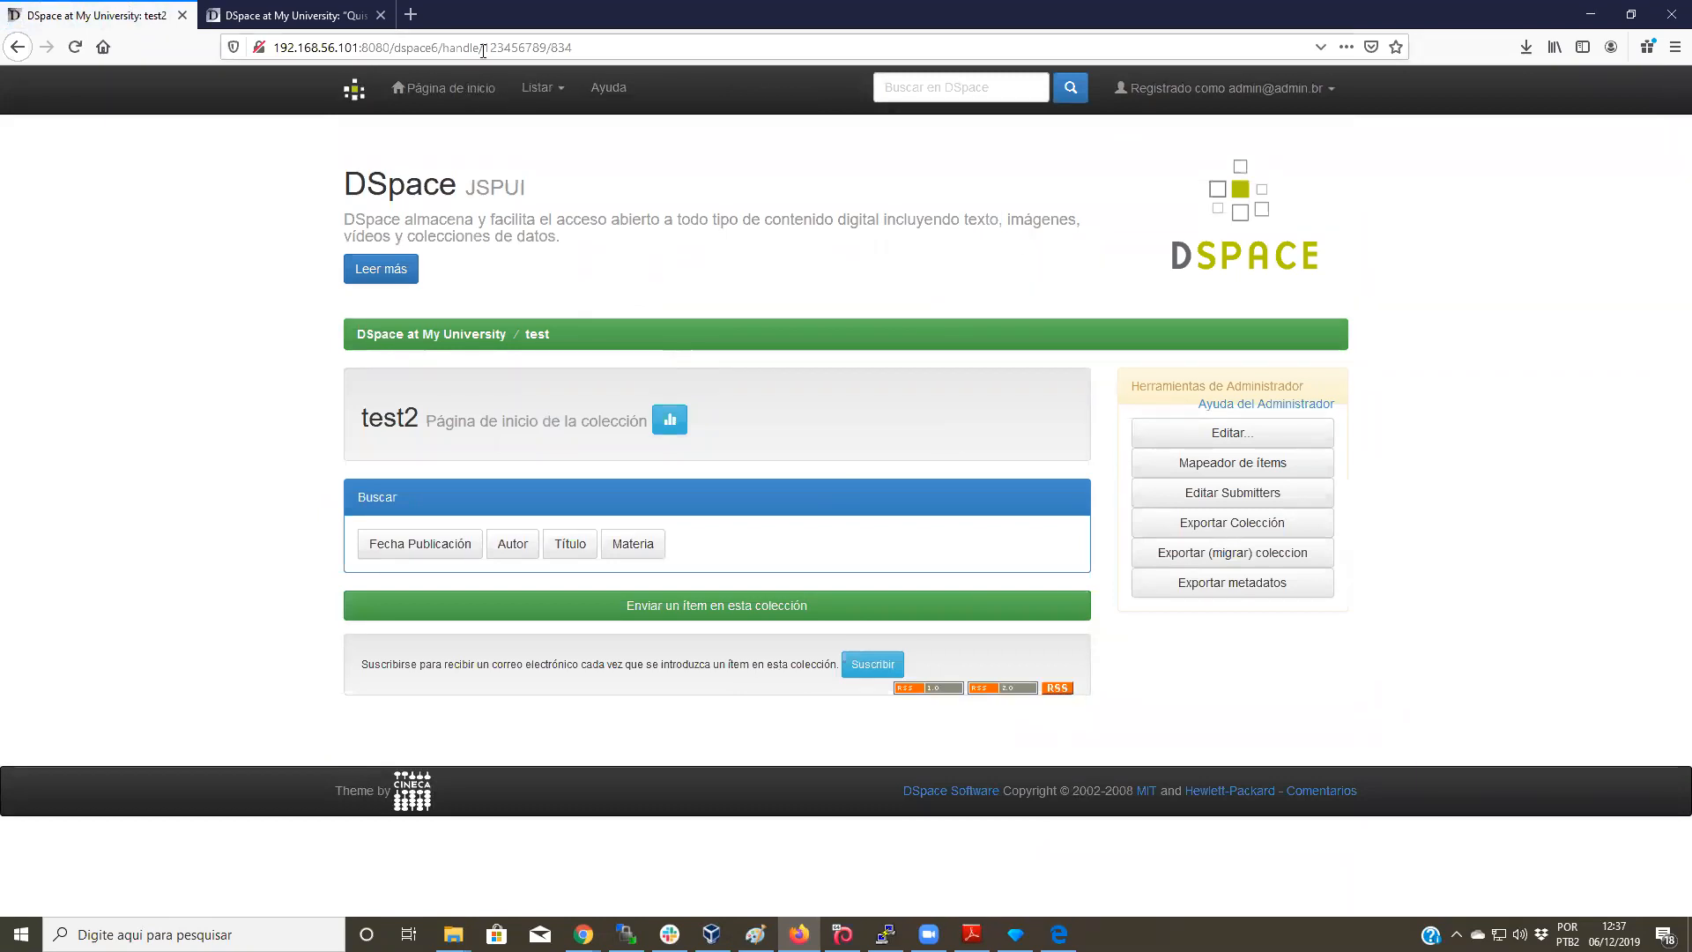
mouse_move(484, 51)
mouse_down()
mouse_move(552, 50)
mouse_move(484, 47)
mouse_up()
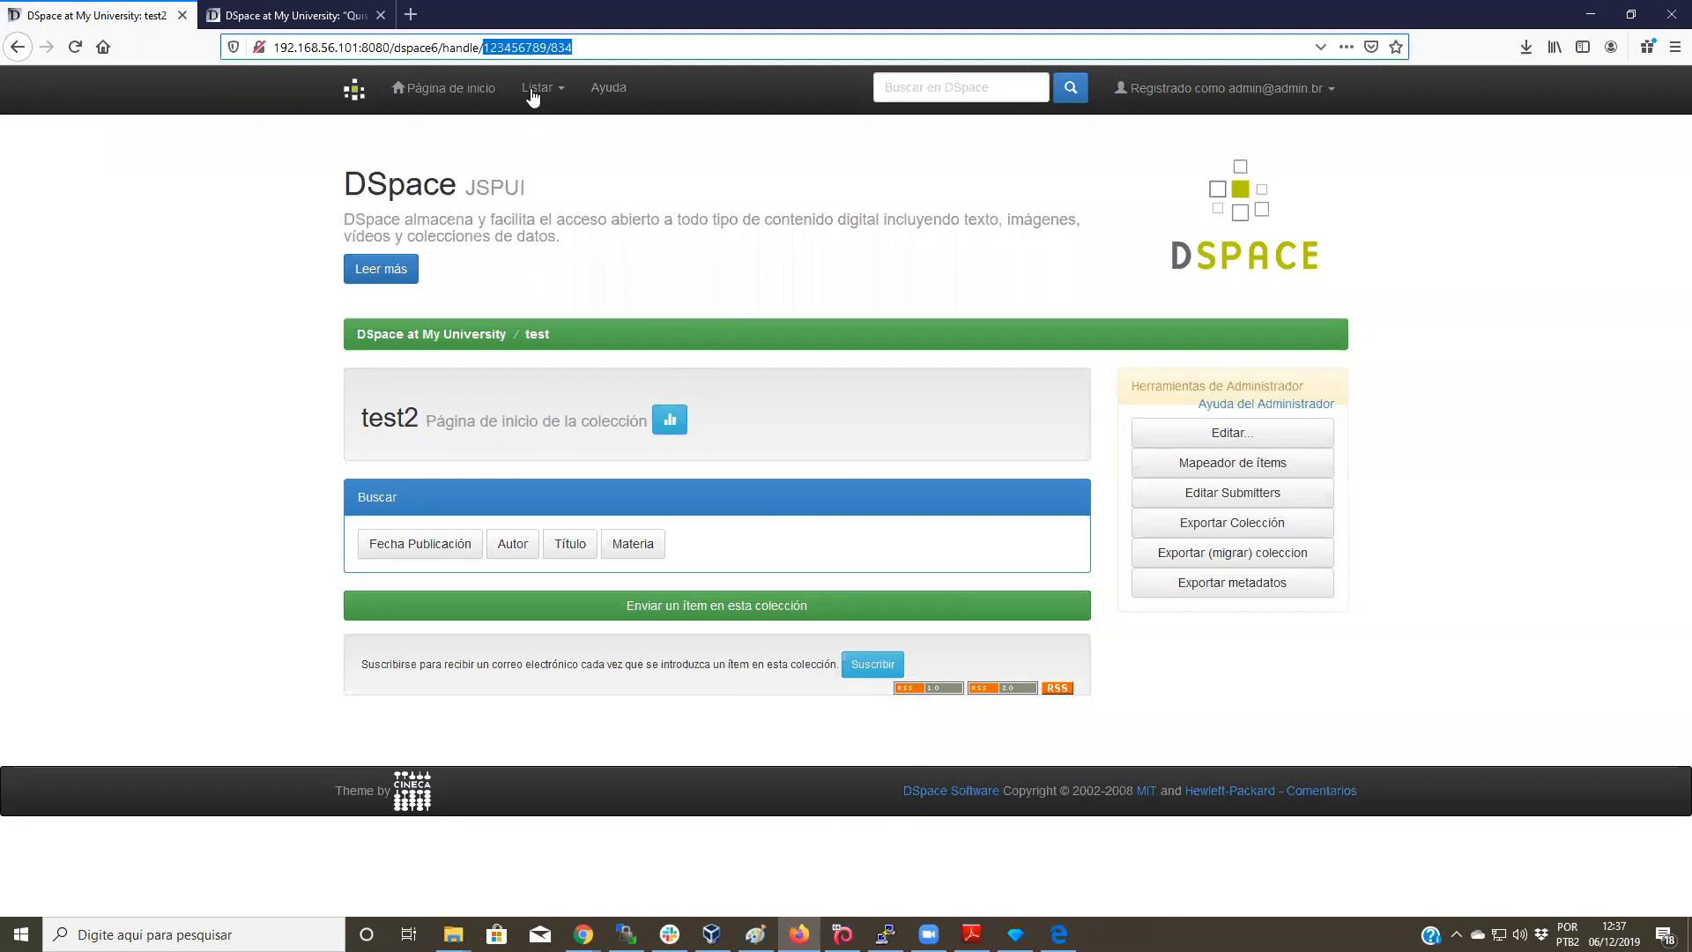
click(554, 50)
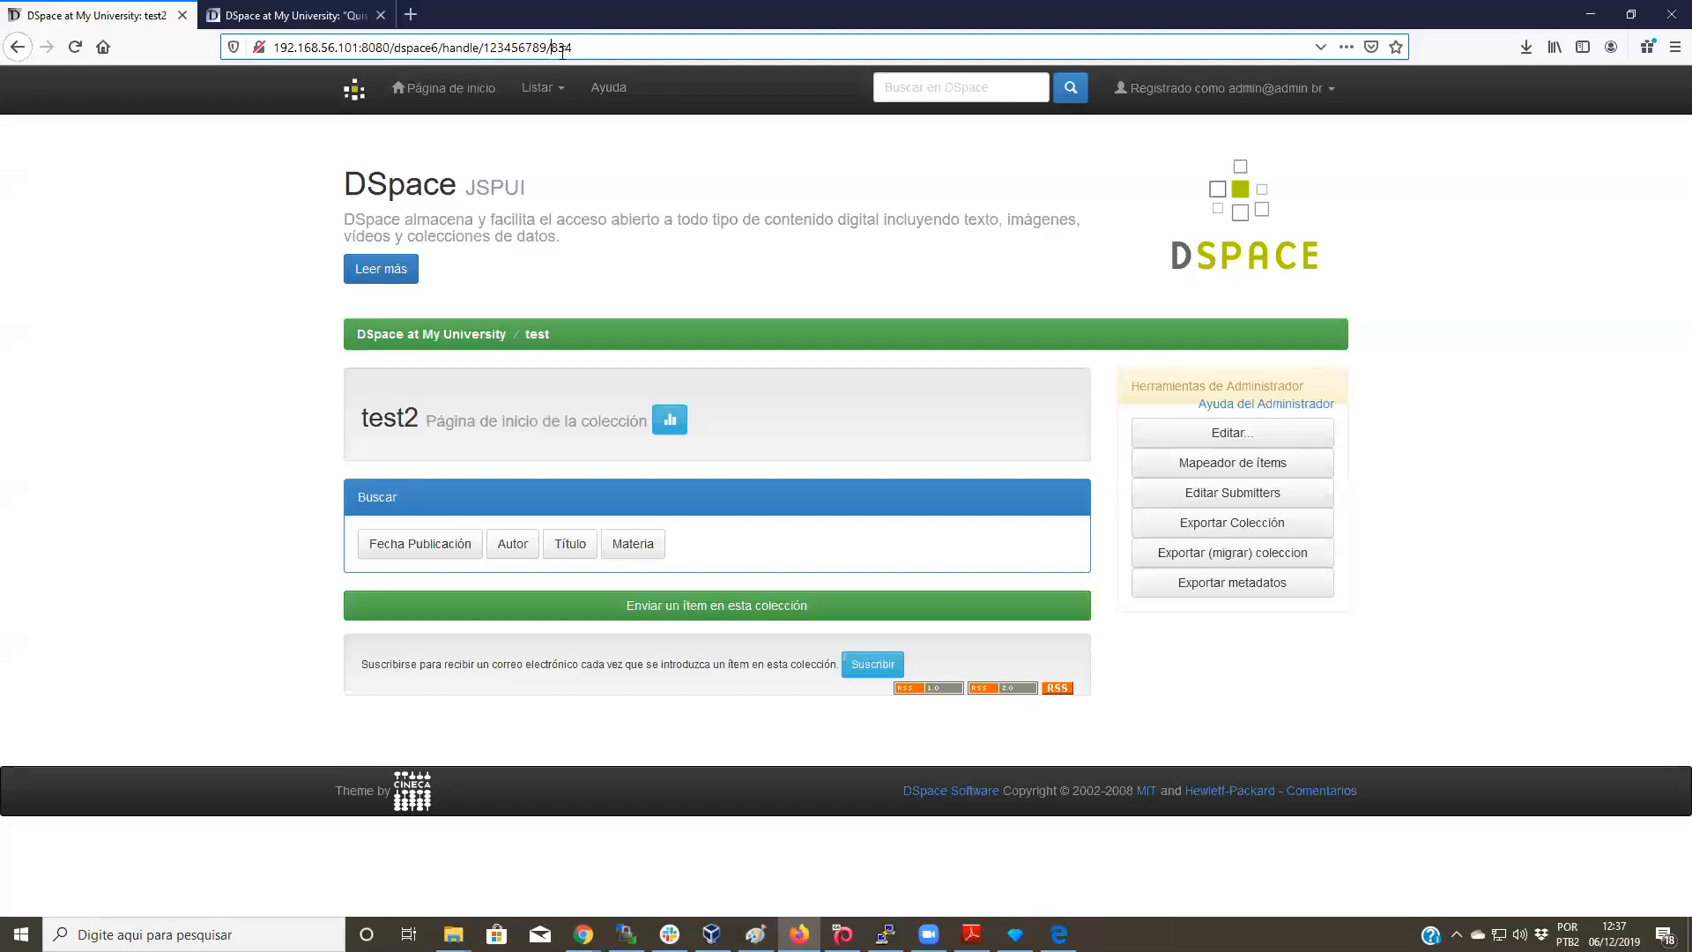
drag(550, 47, 582, 50)
Step: Start a custom cell transform on the OpenRefine collection column
click(1058, 932)
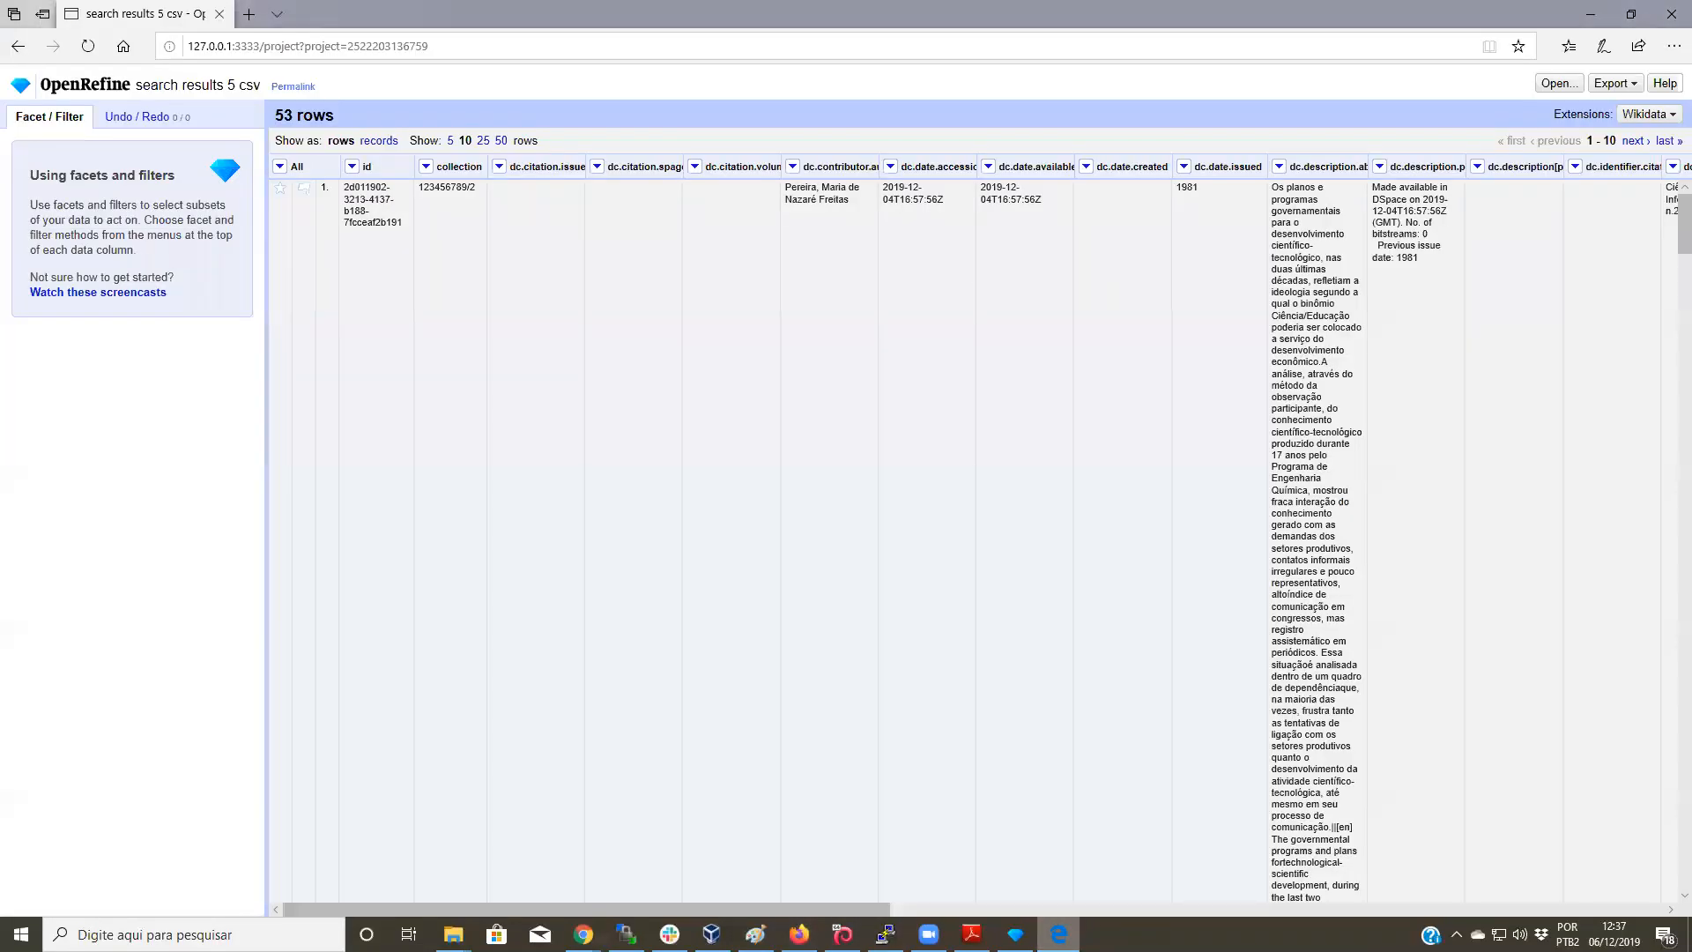
mouse_move(448, 187)
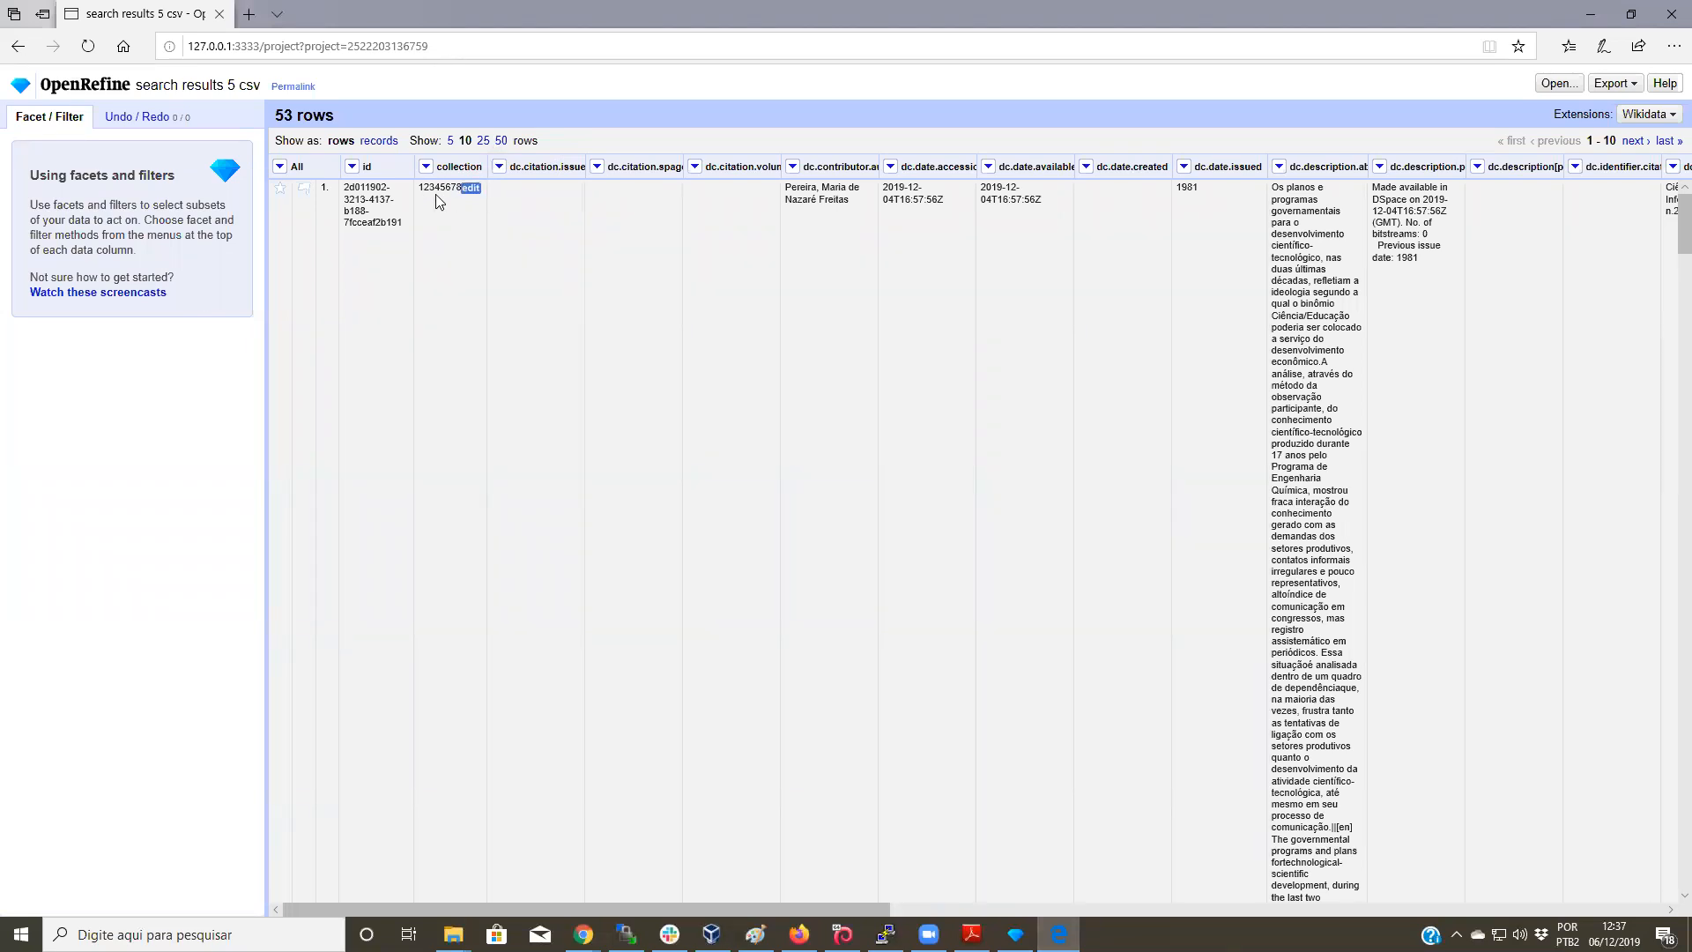
click(429, 168)
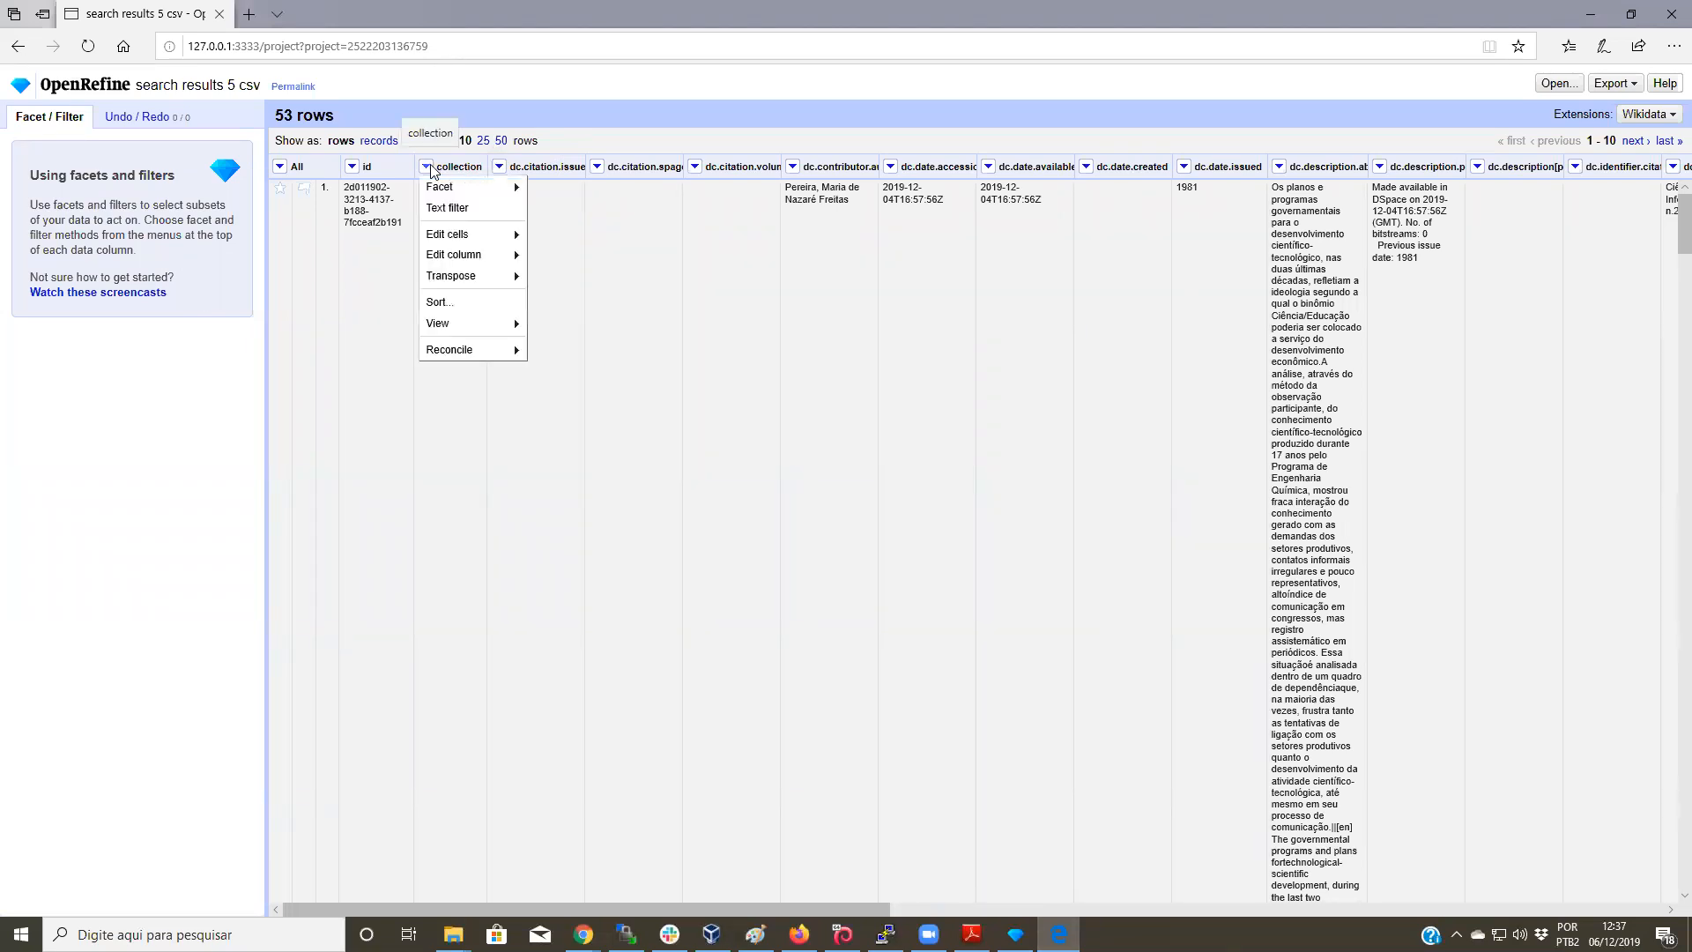
mouse_move(478, 240)
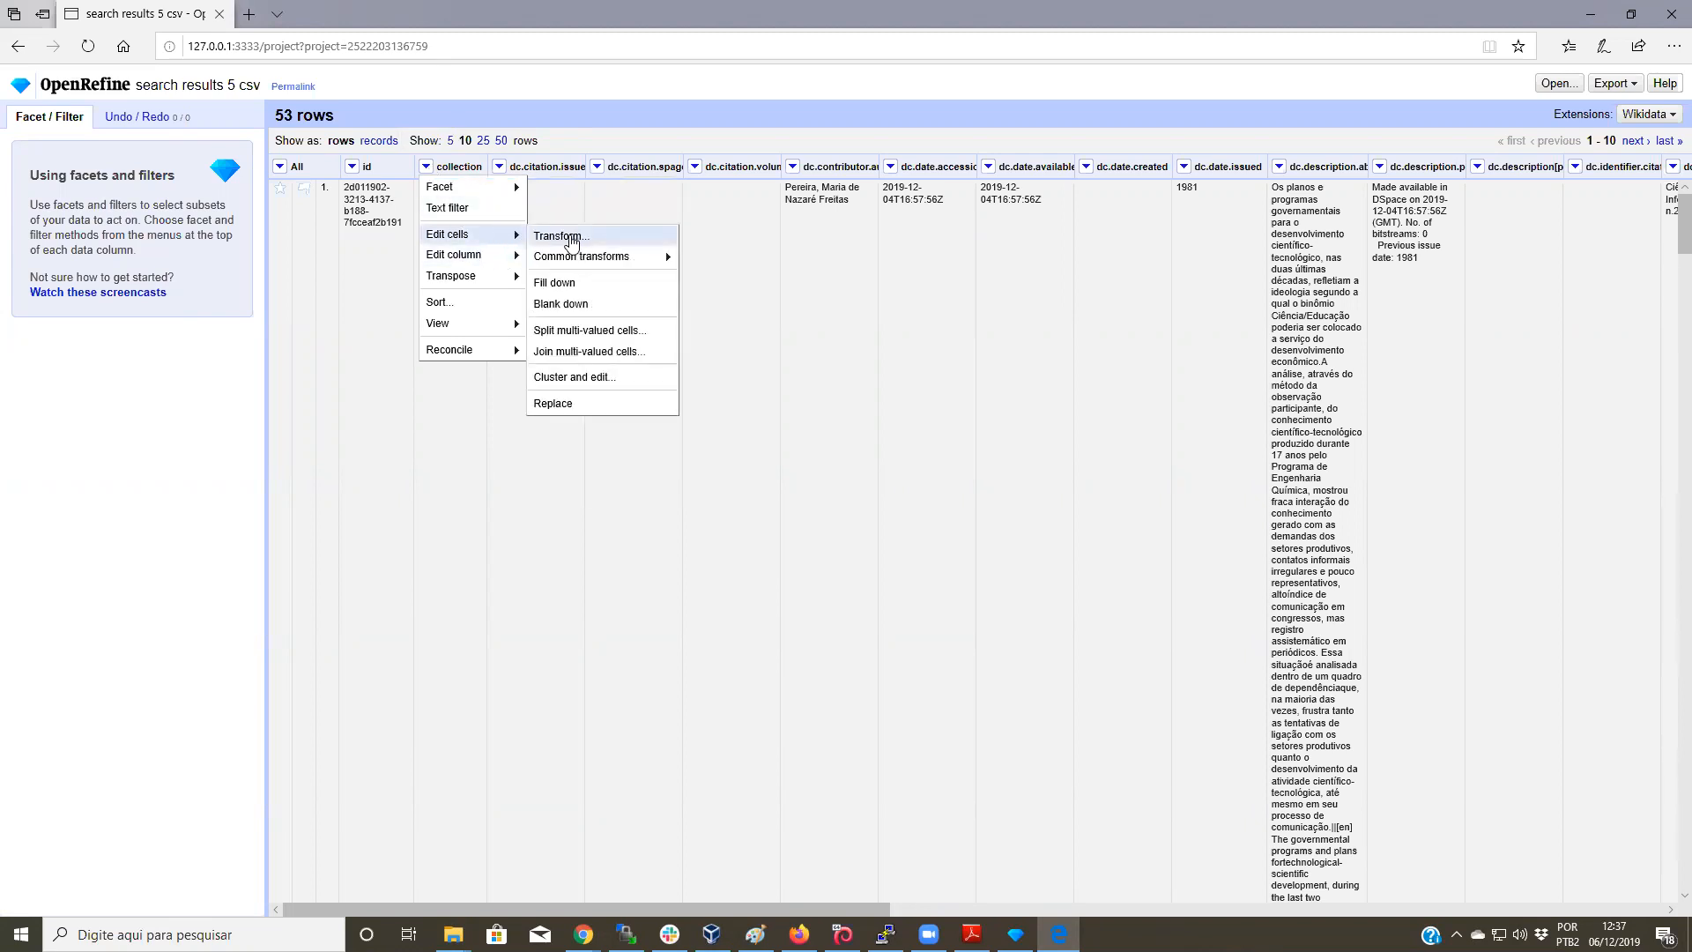
click(586, 237)
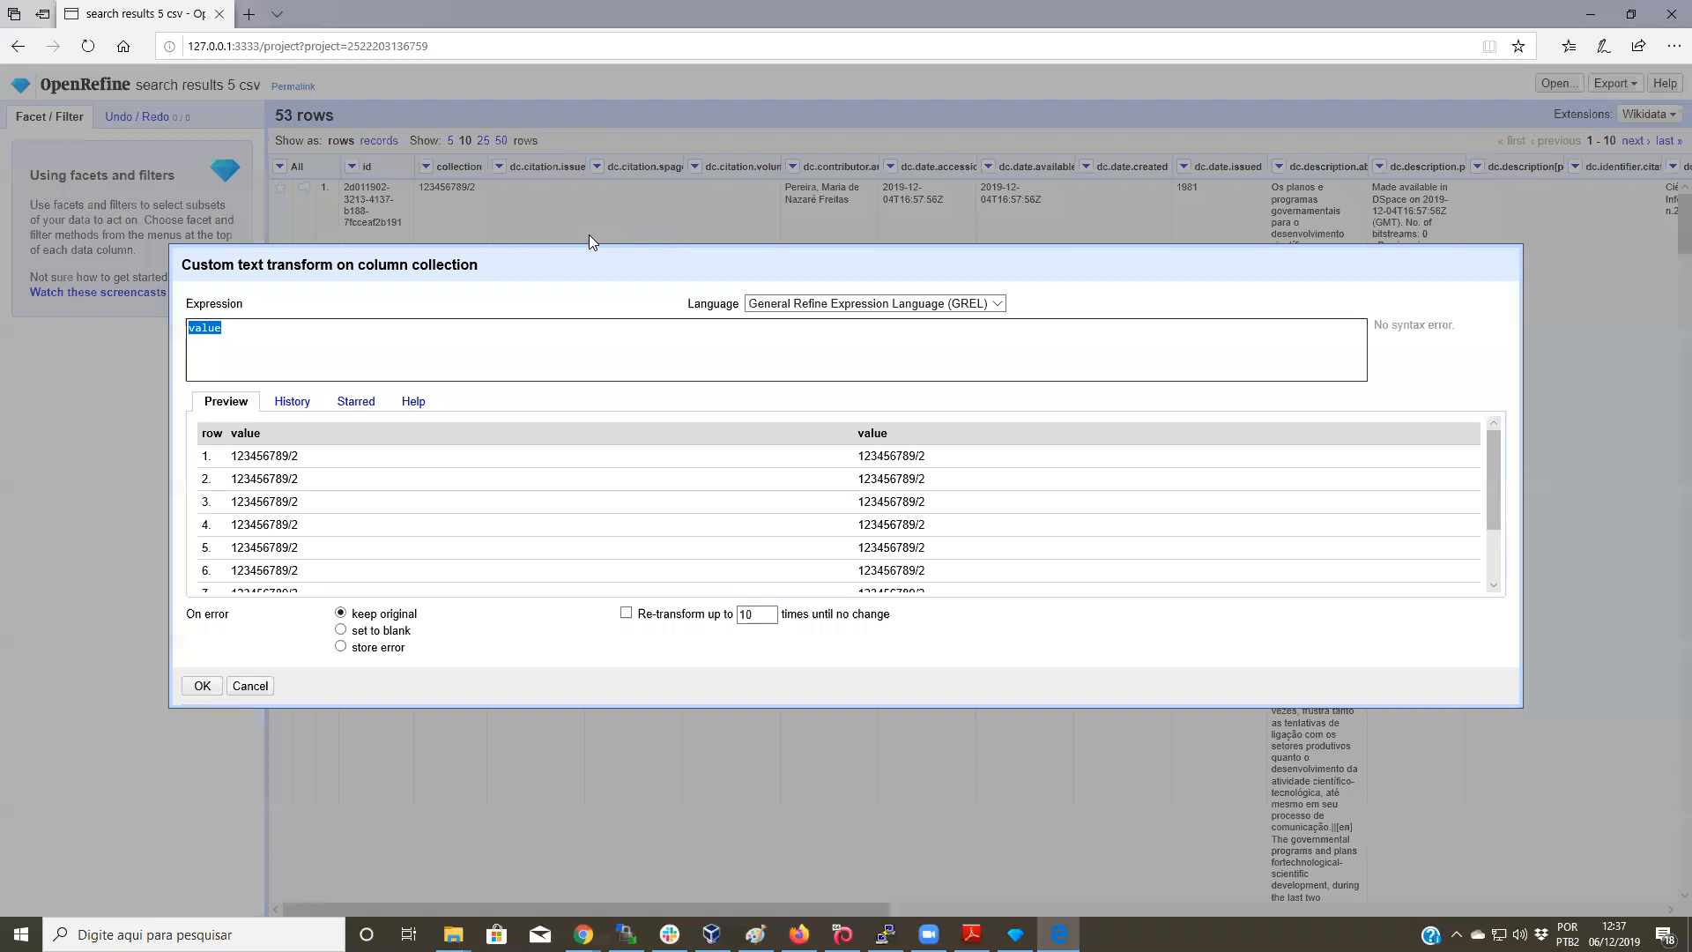
Step: Write the expression replace(value, '123456789/2', '123456789/834')
click(191, 328)
text(re)
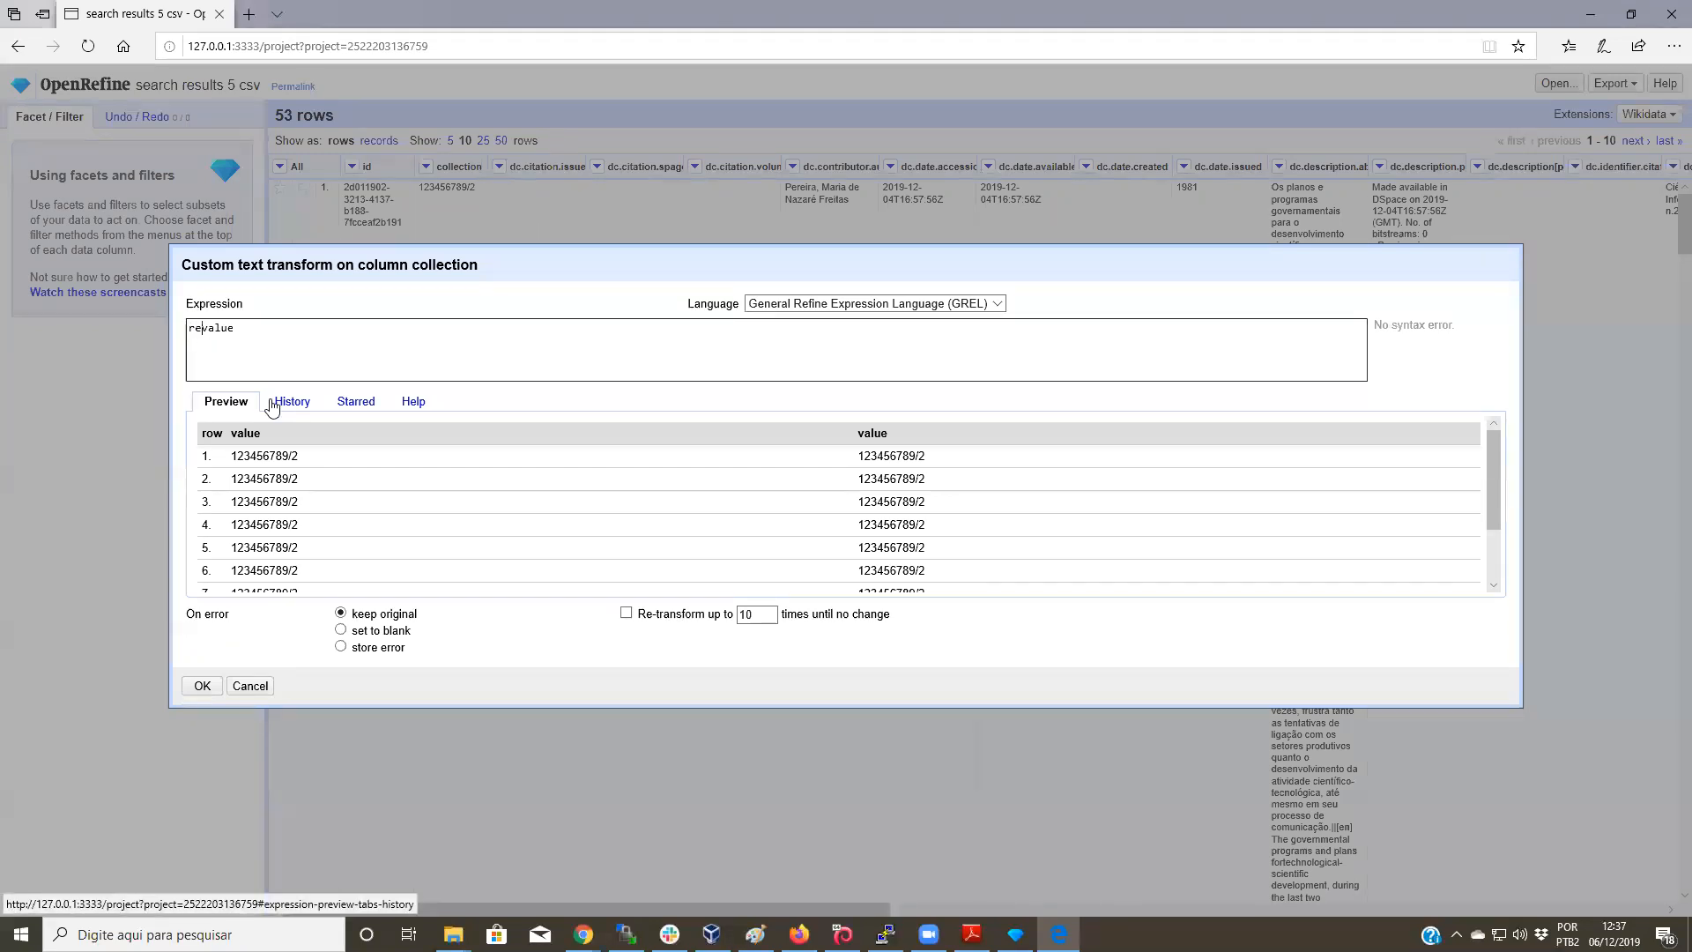
text(place()
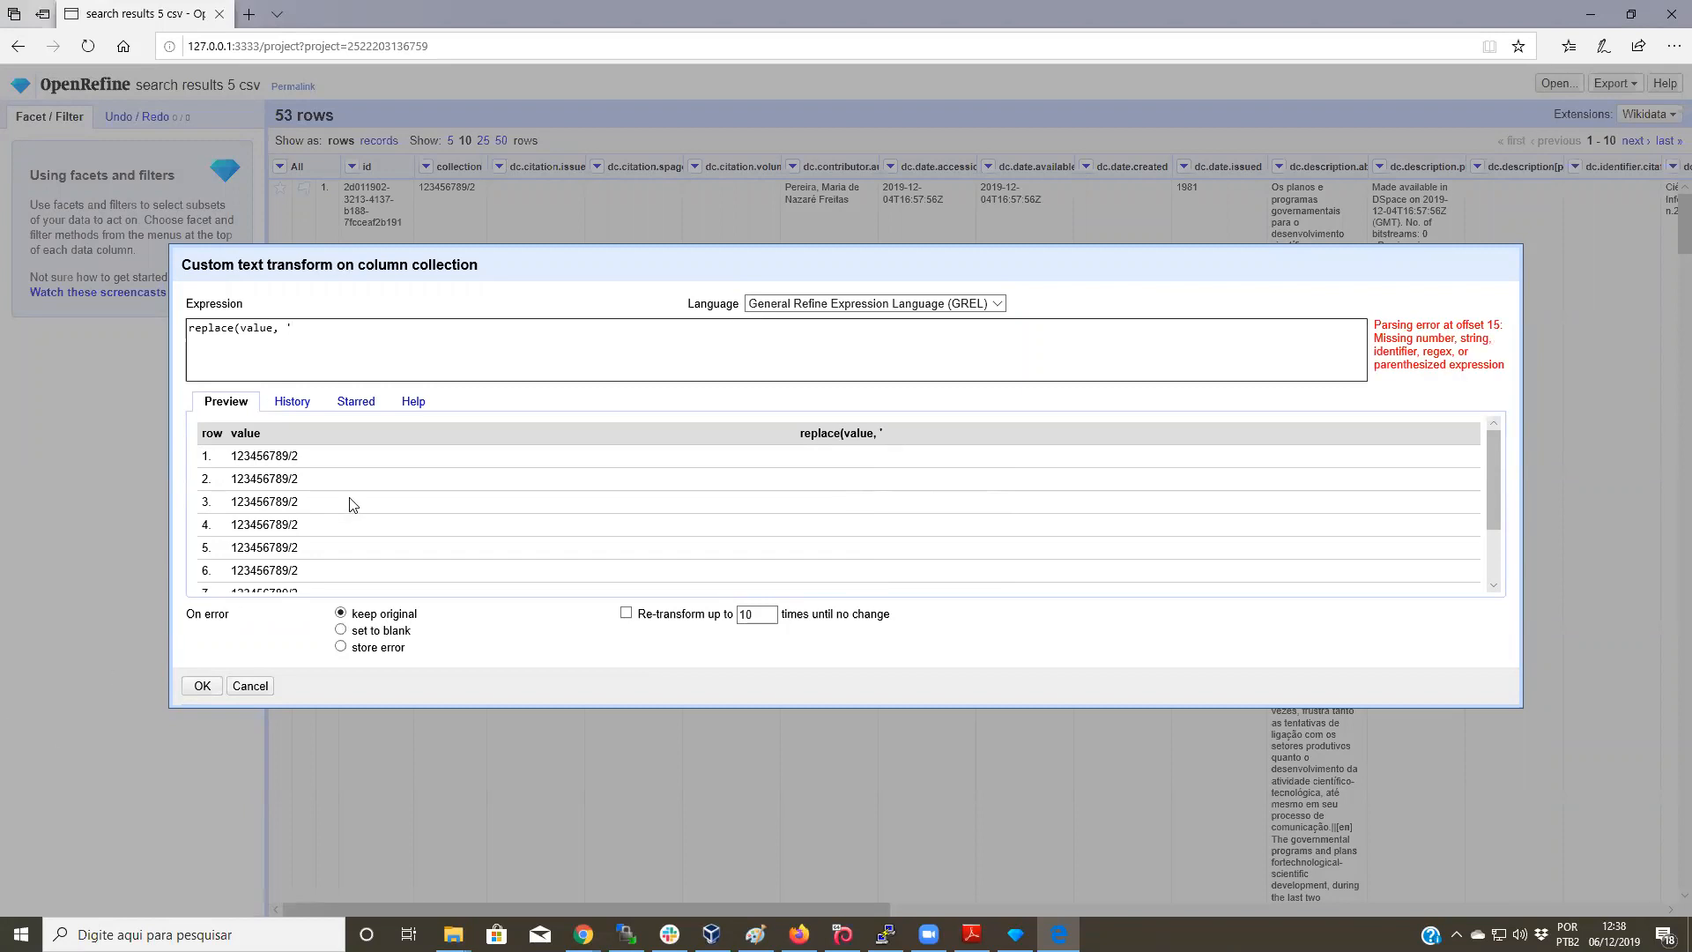
text(834')
key(Left)
key(Left)
key(Left)
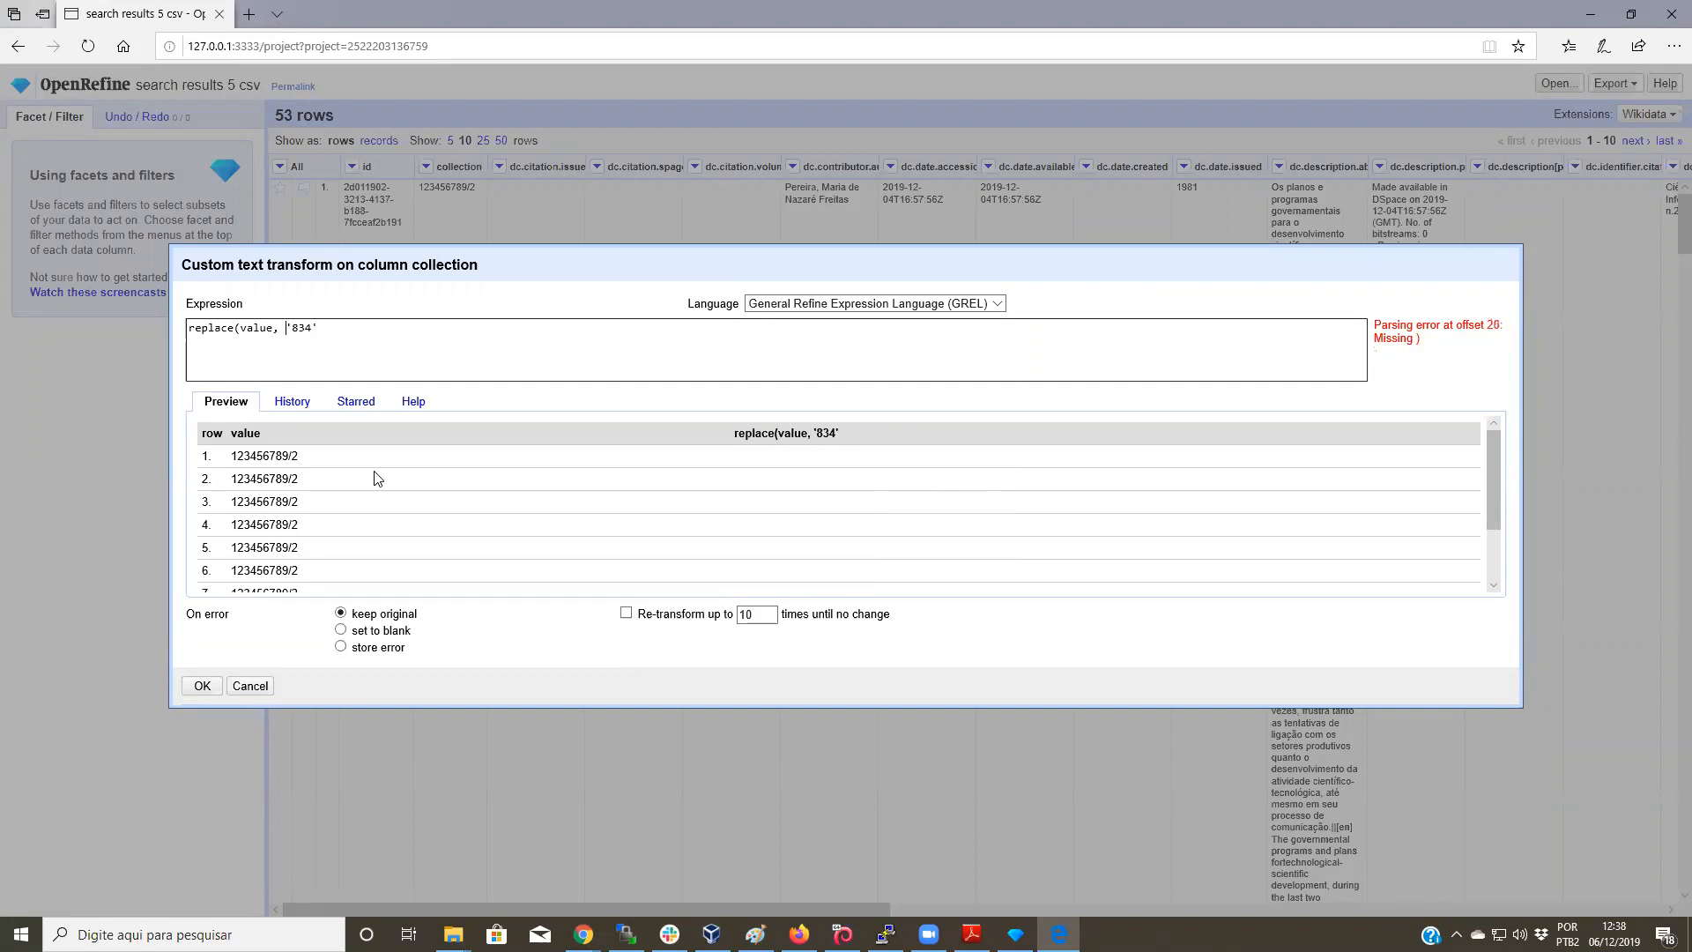
mouse_move(228, 454)
mouse_down()
mouse_move(308, 464)
mouse_move(233, 462)
mouse_up()
key(ctrl+c)
click(306, 460)
click(285, 327)
text(')
key(ctrl+v)
text(')
key(Right)
key(ctrl+v)
key(BackSpace)
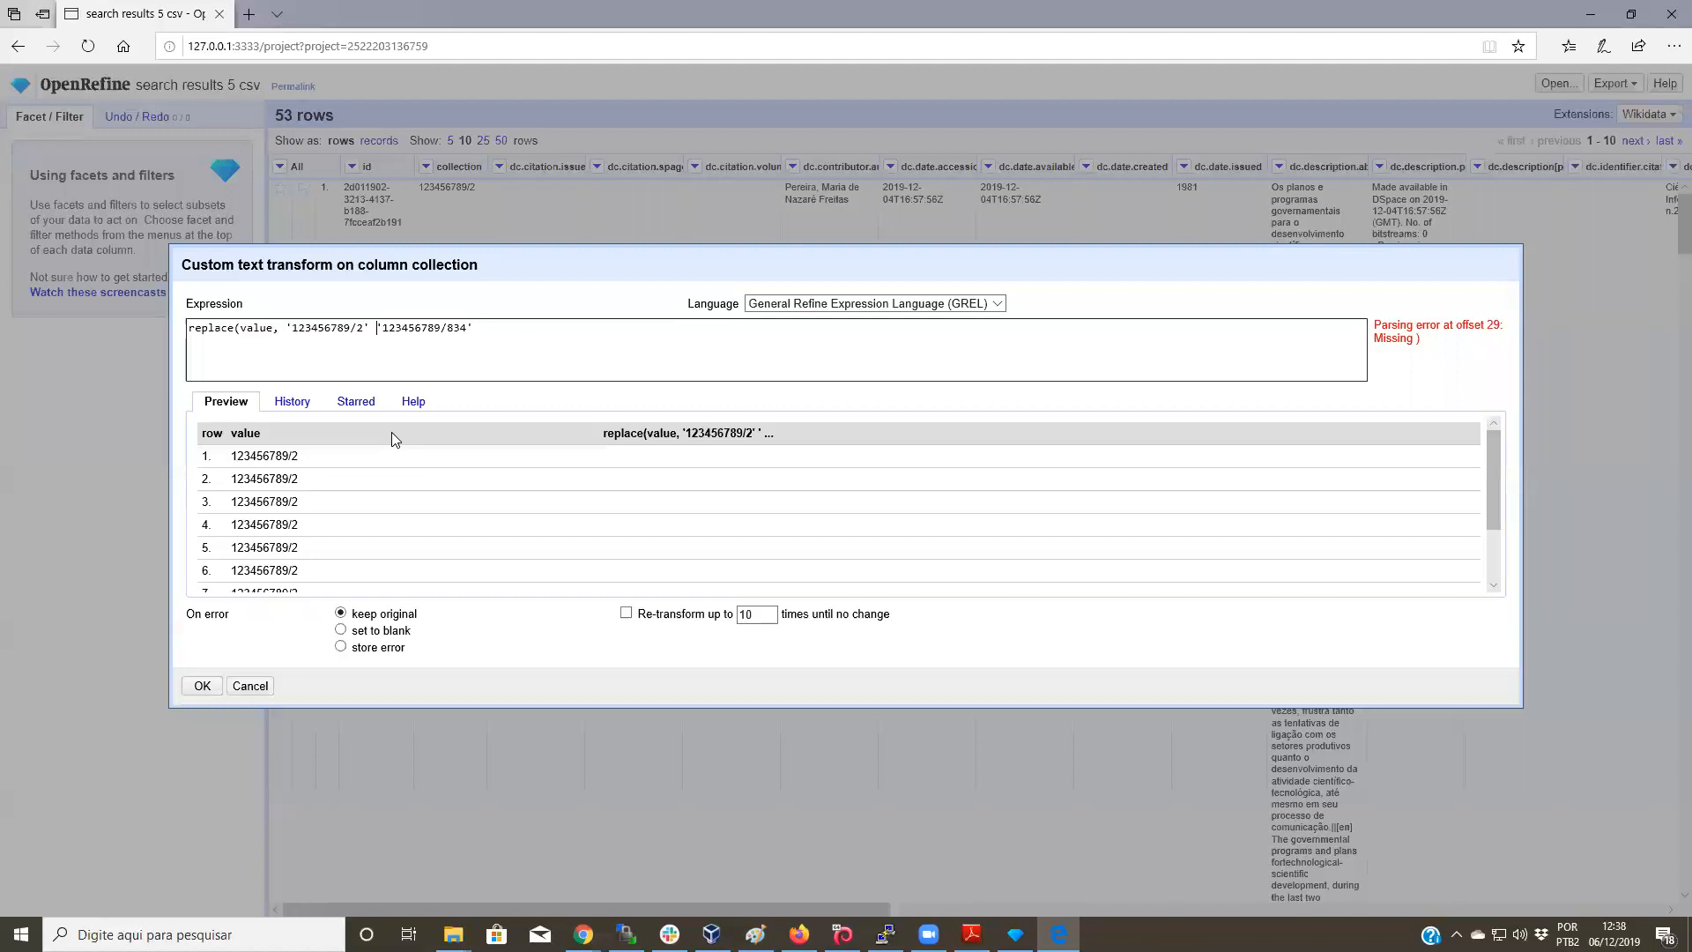
text(,)
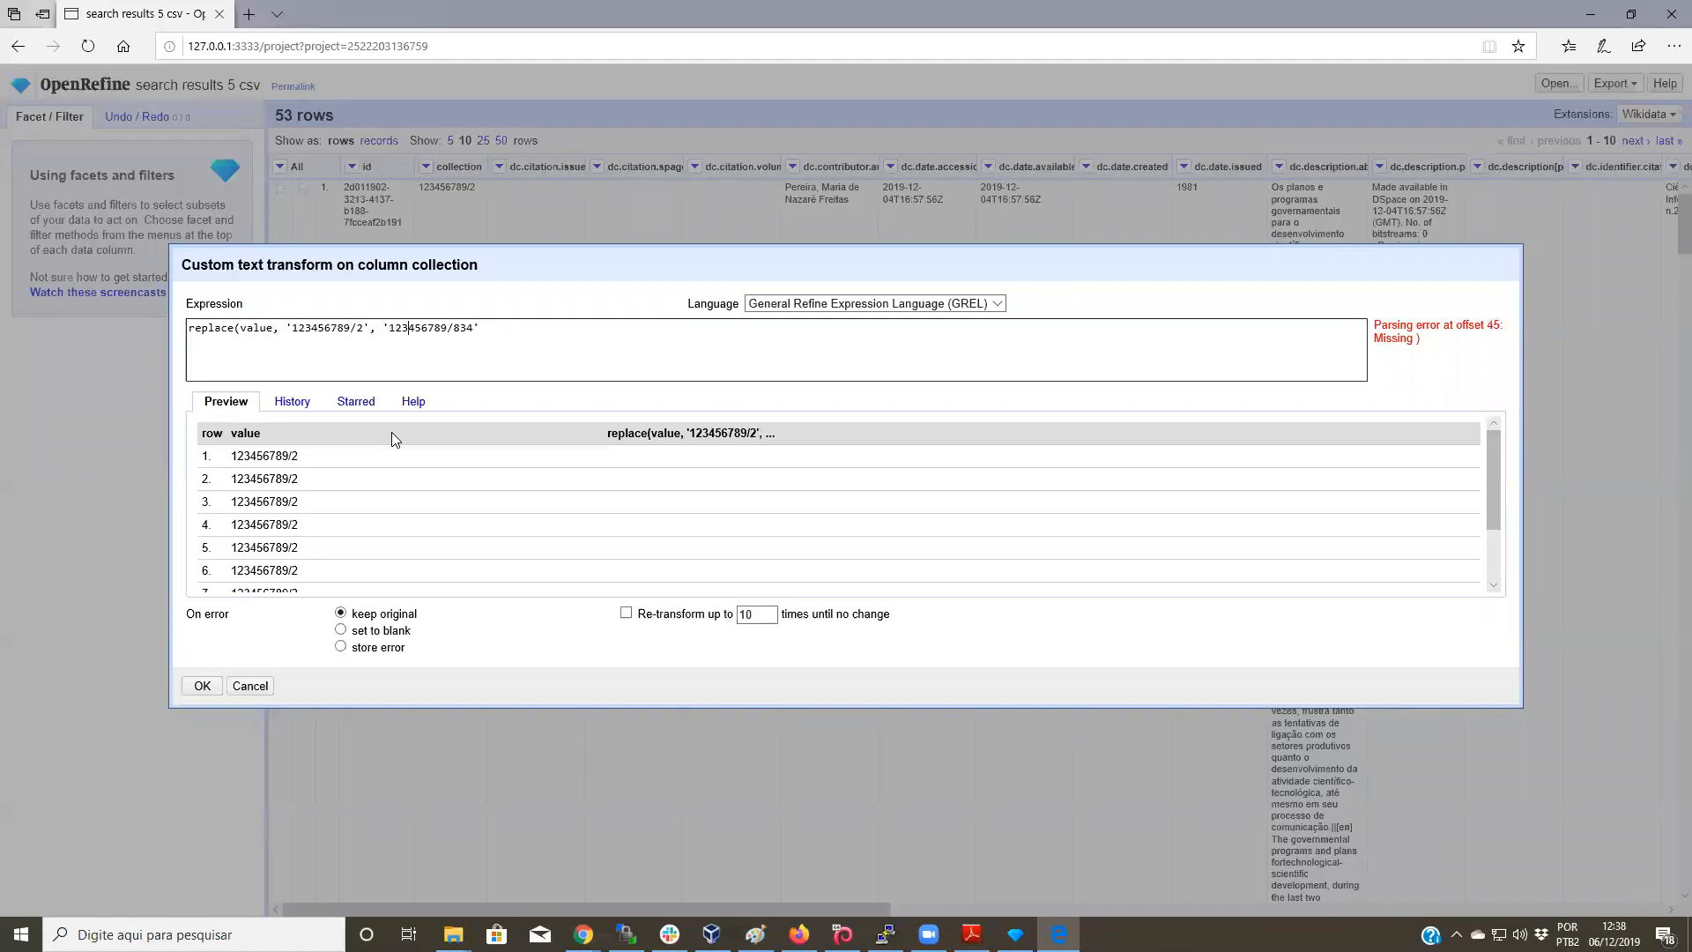
key(End)
text())
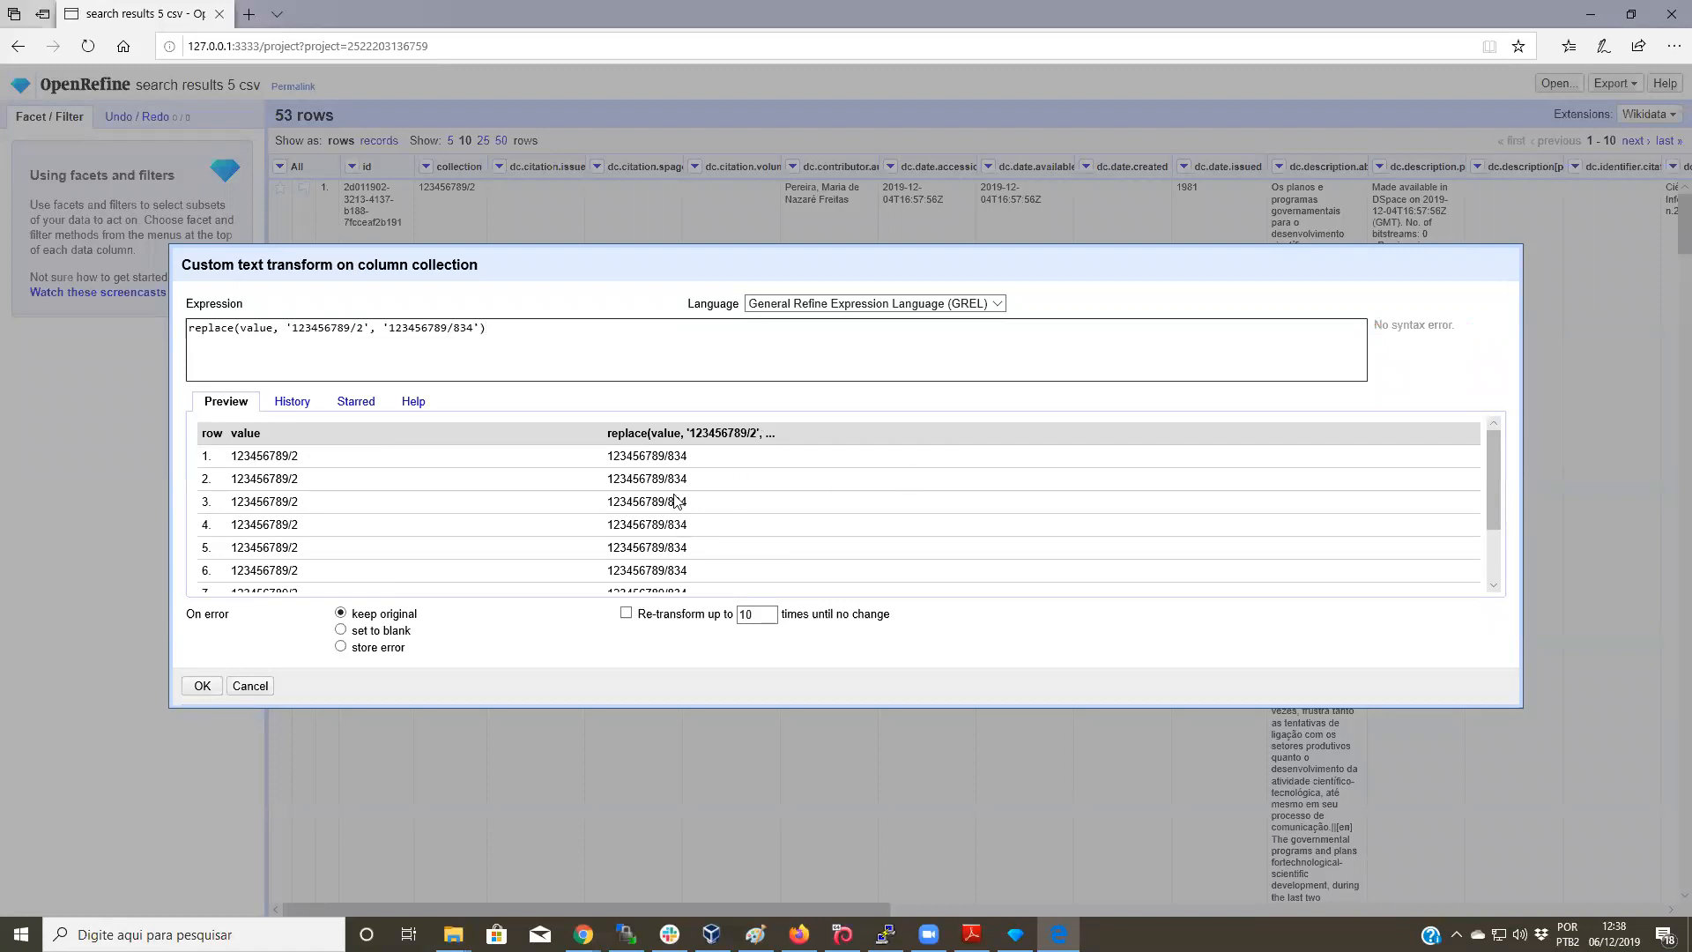
Step: Apply the transform so all 53 collection cells read 123456789/834
scroll(728, 457, down, 1)
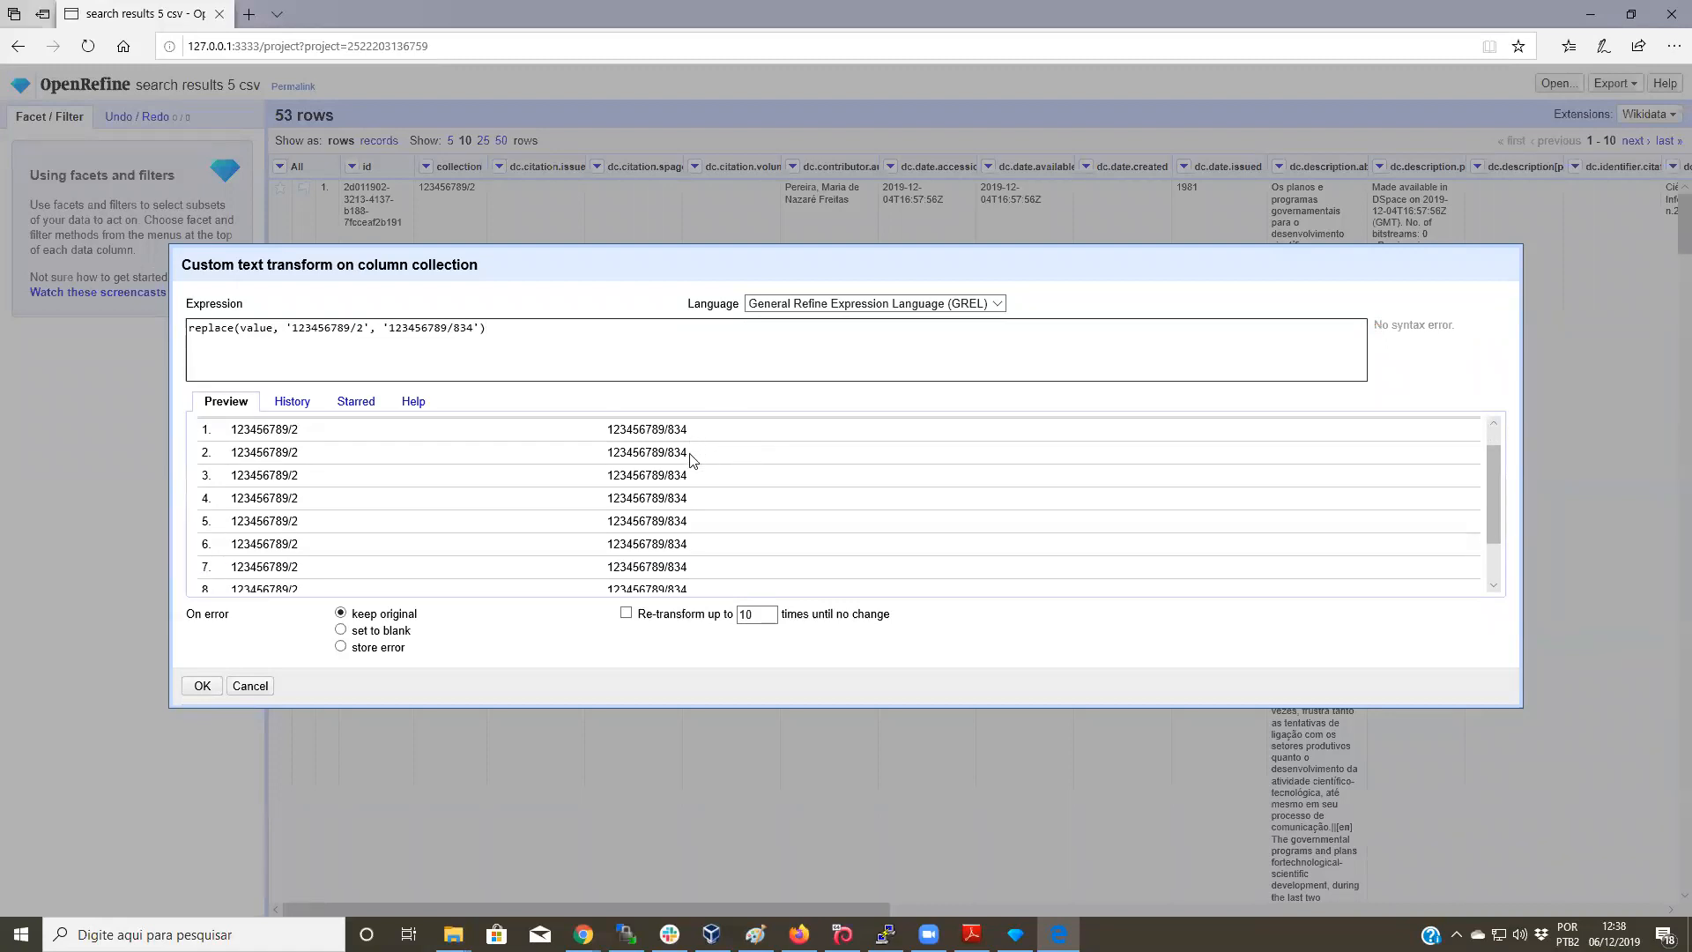
scroll(692, 459, down, 2)
scroll(679, 542, up, 3)
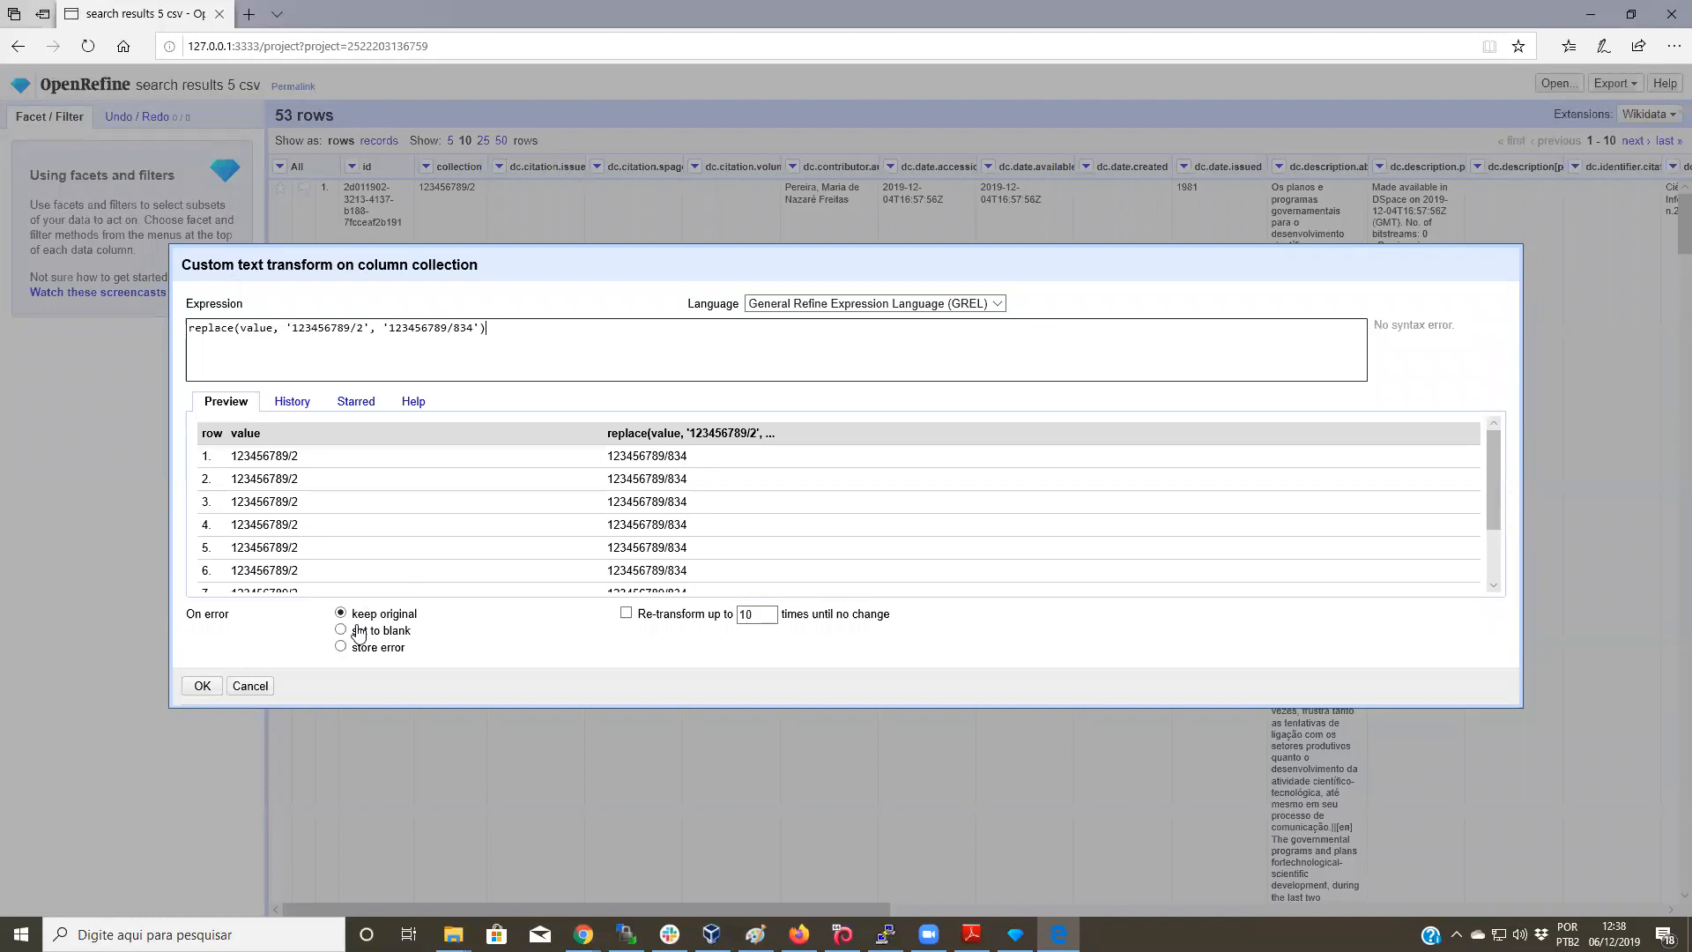
click(202, 686)
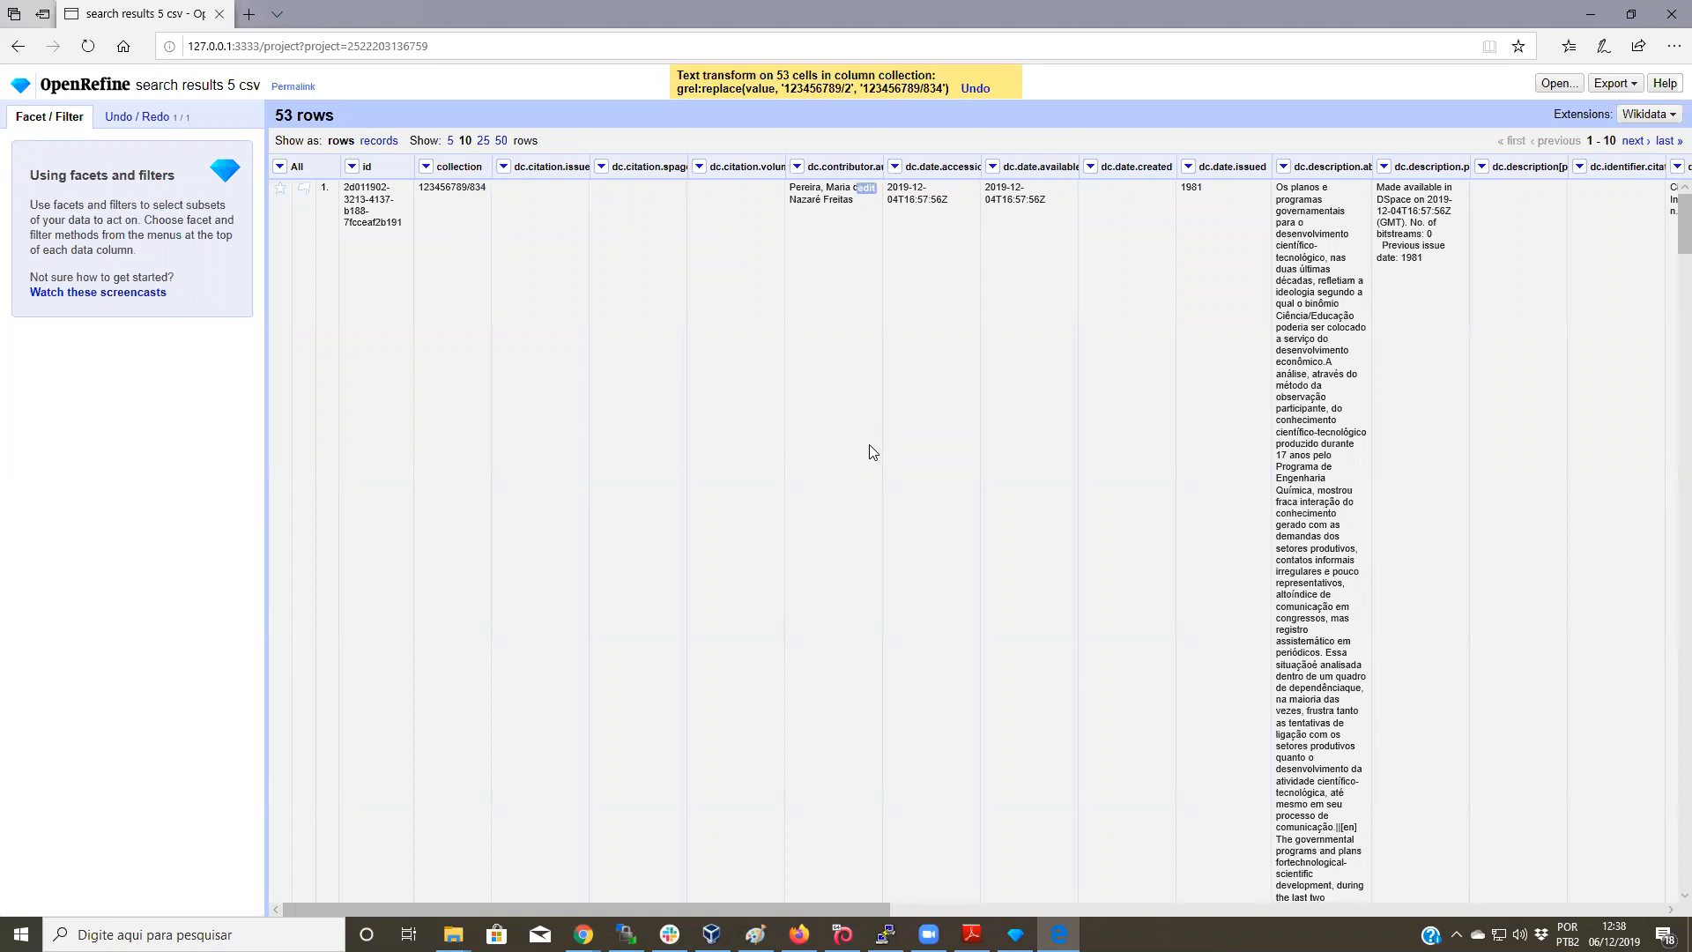
Step: Export the project as comma-separated search-results-5-csv.csv, then return to the DSpace collection page
click(1622, 89)
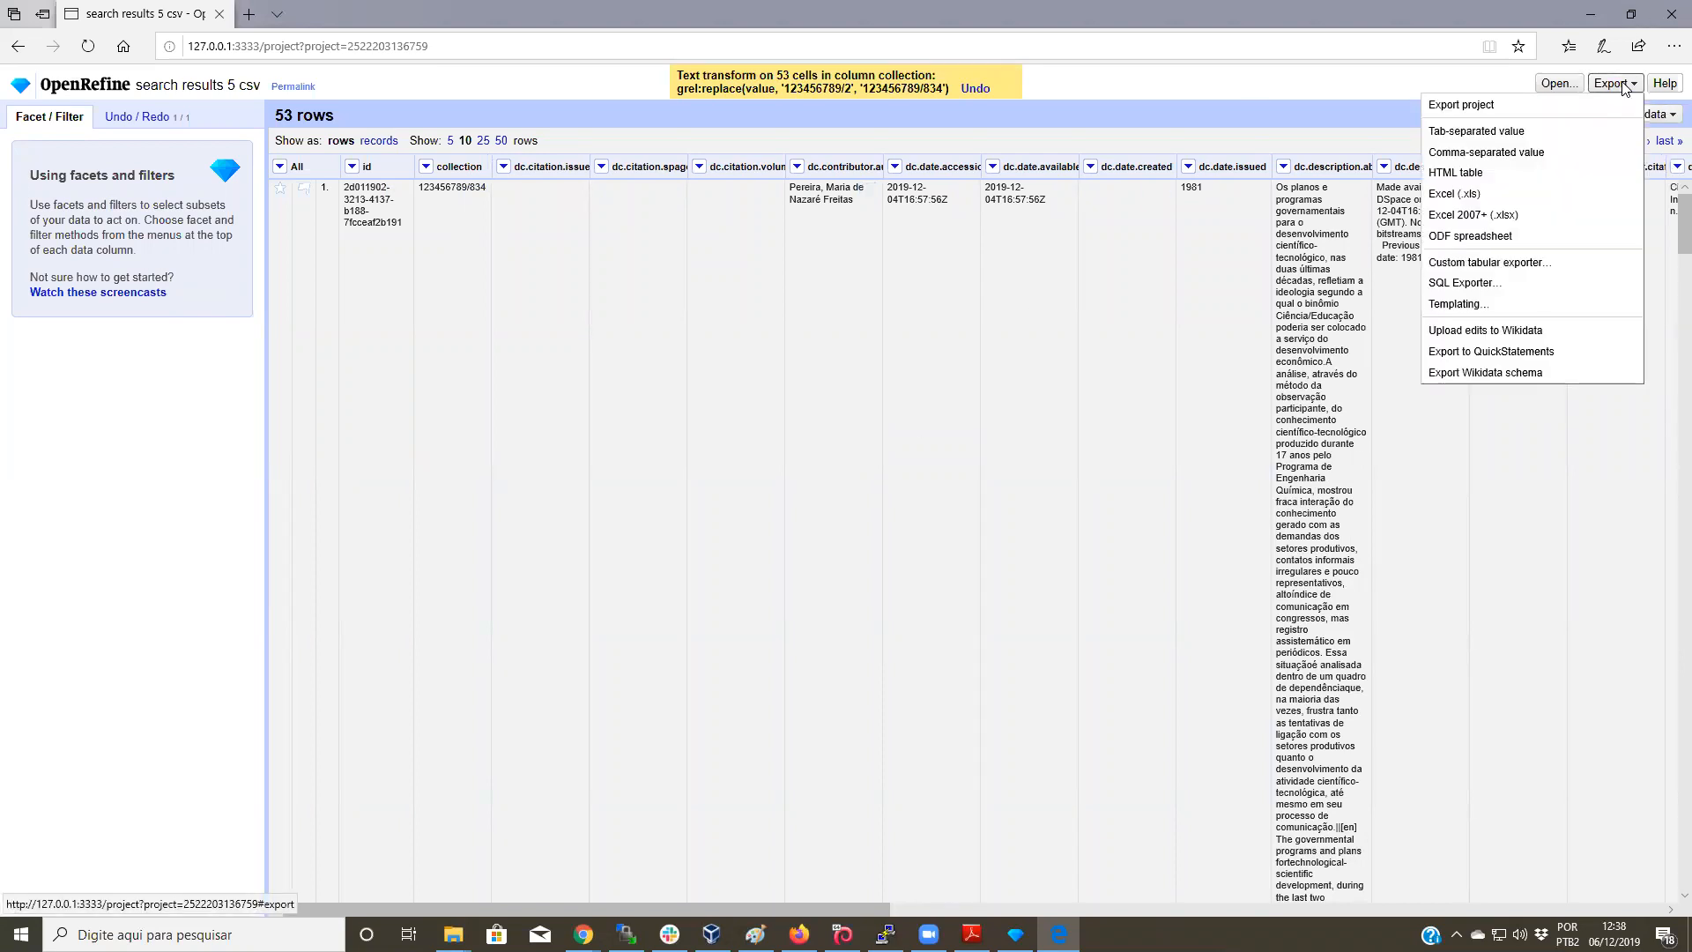
click(1541, 155)
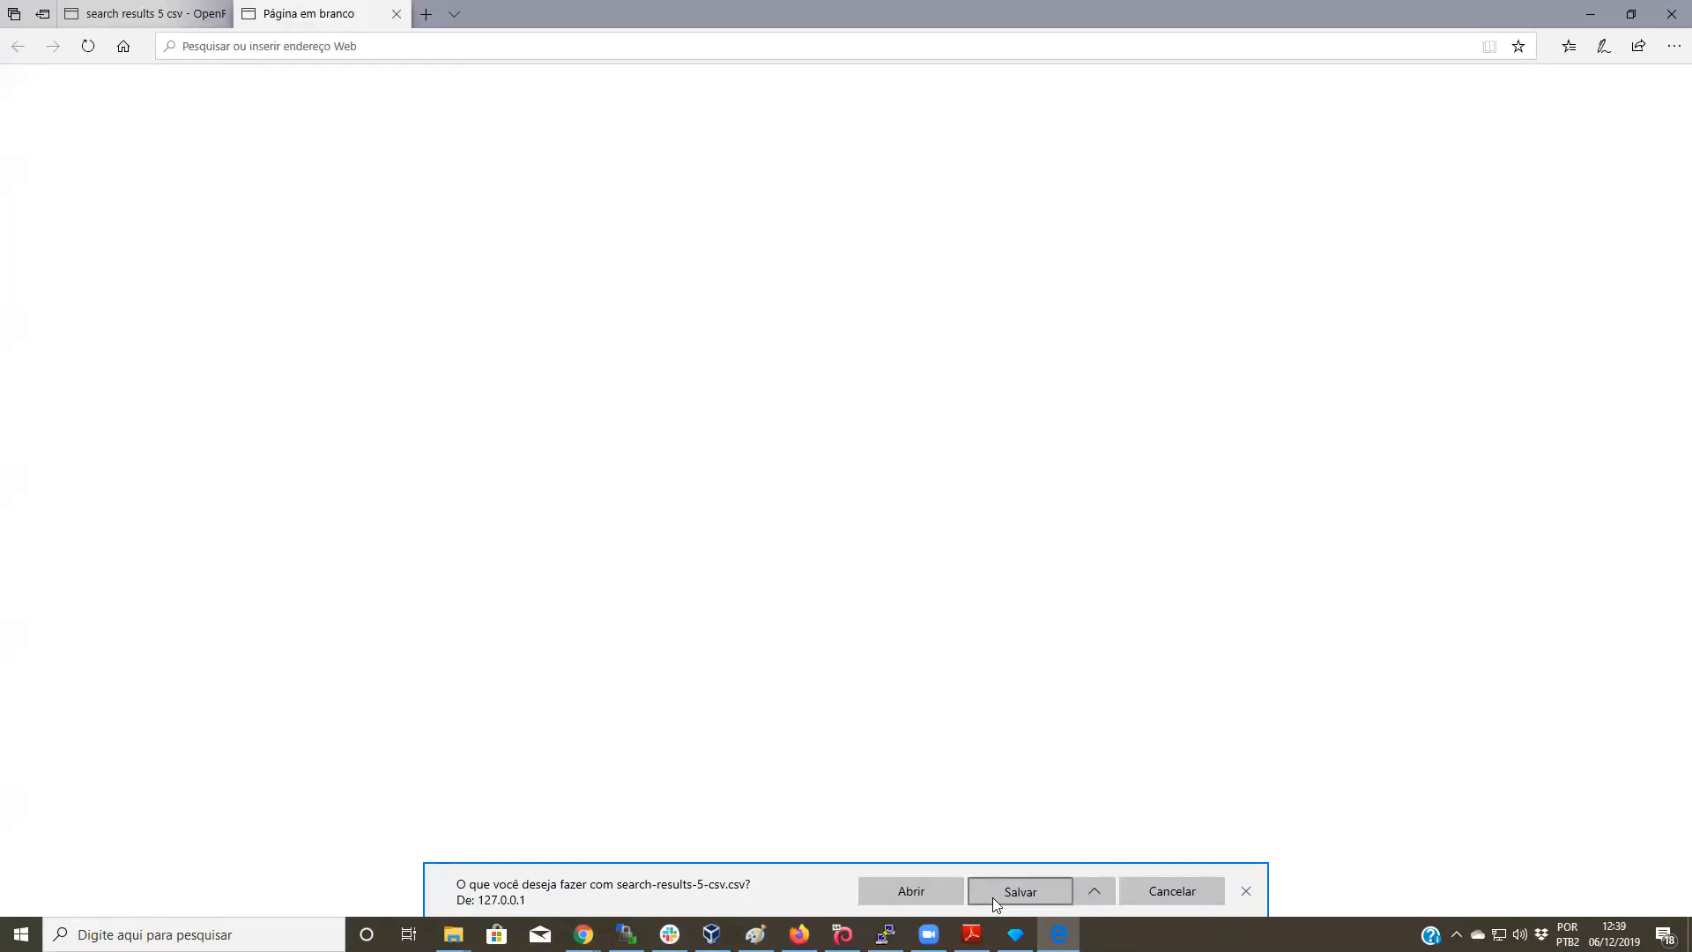
click(1016, 888)
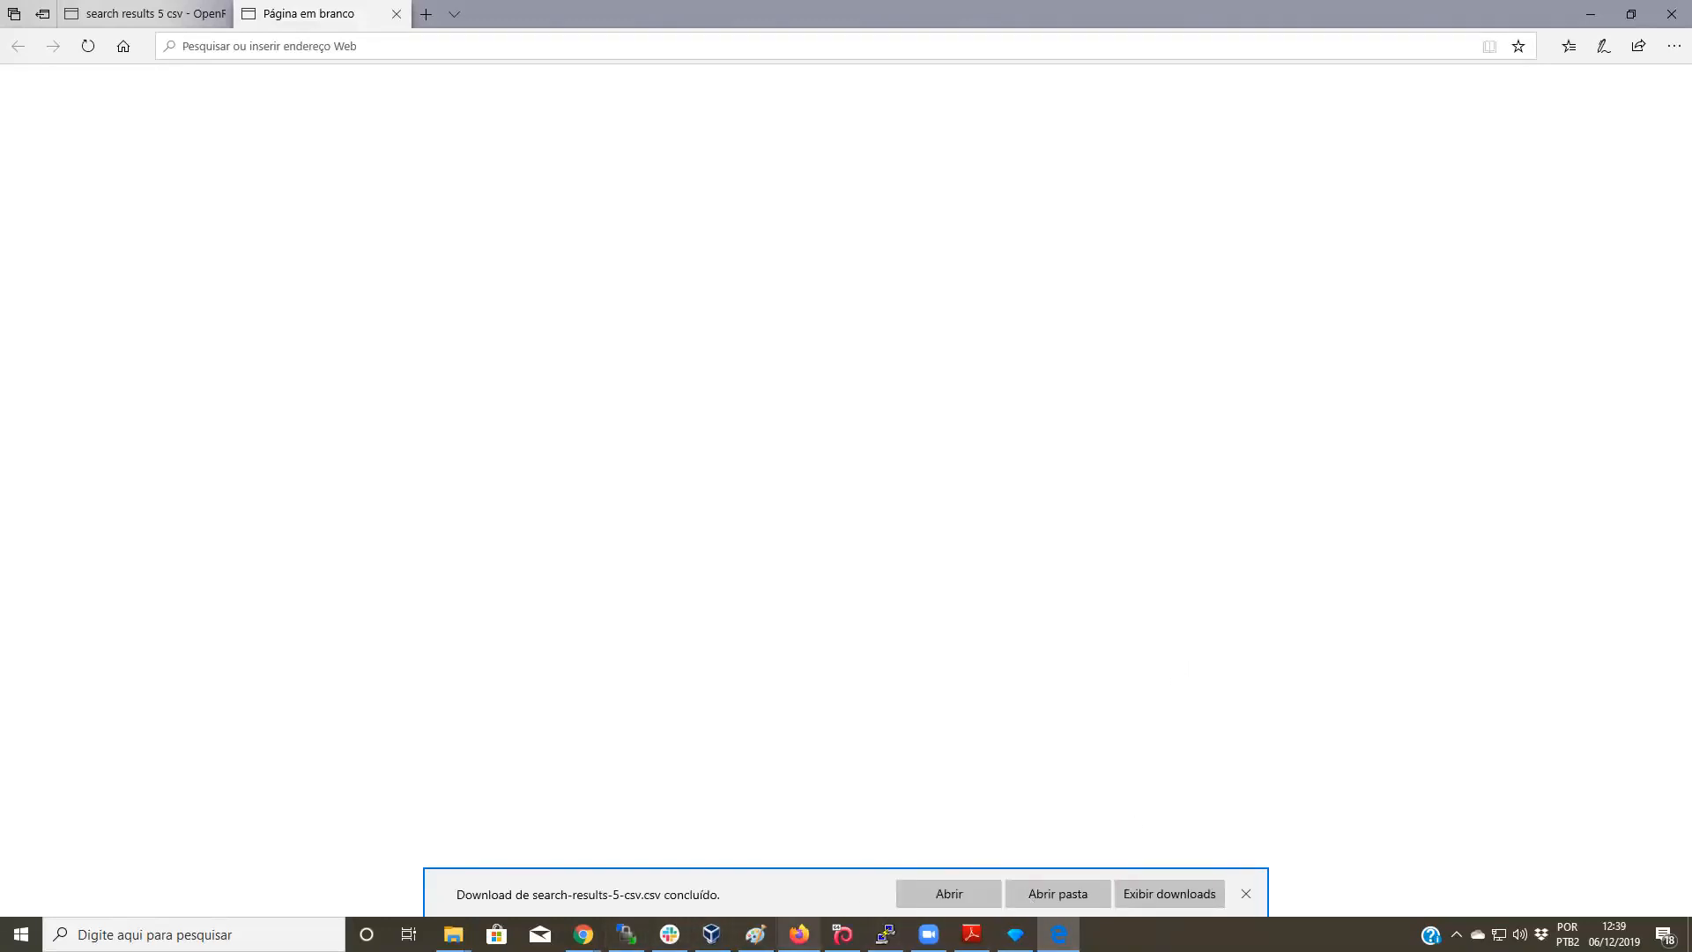
click(799, 934)
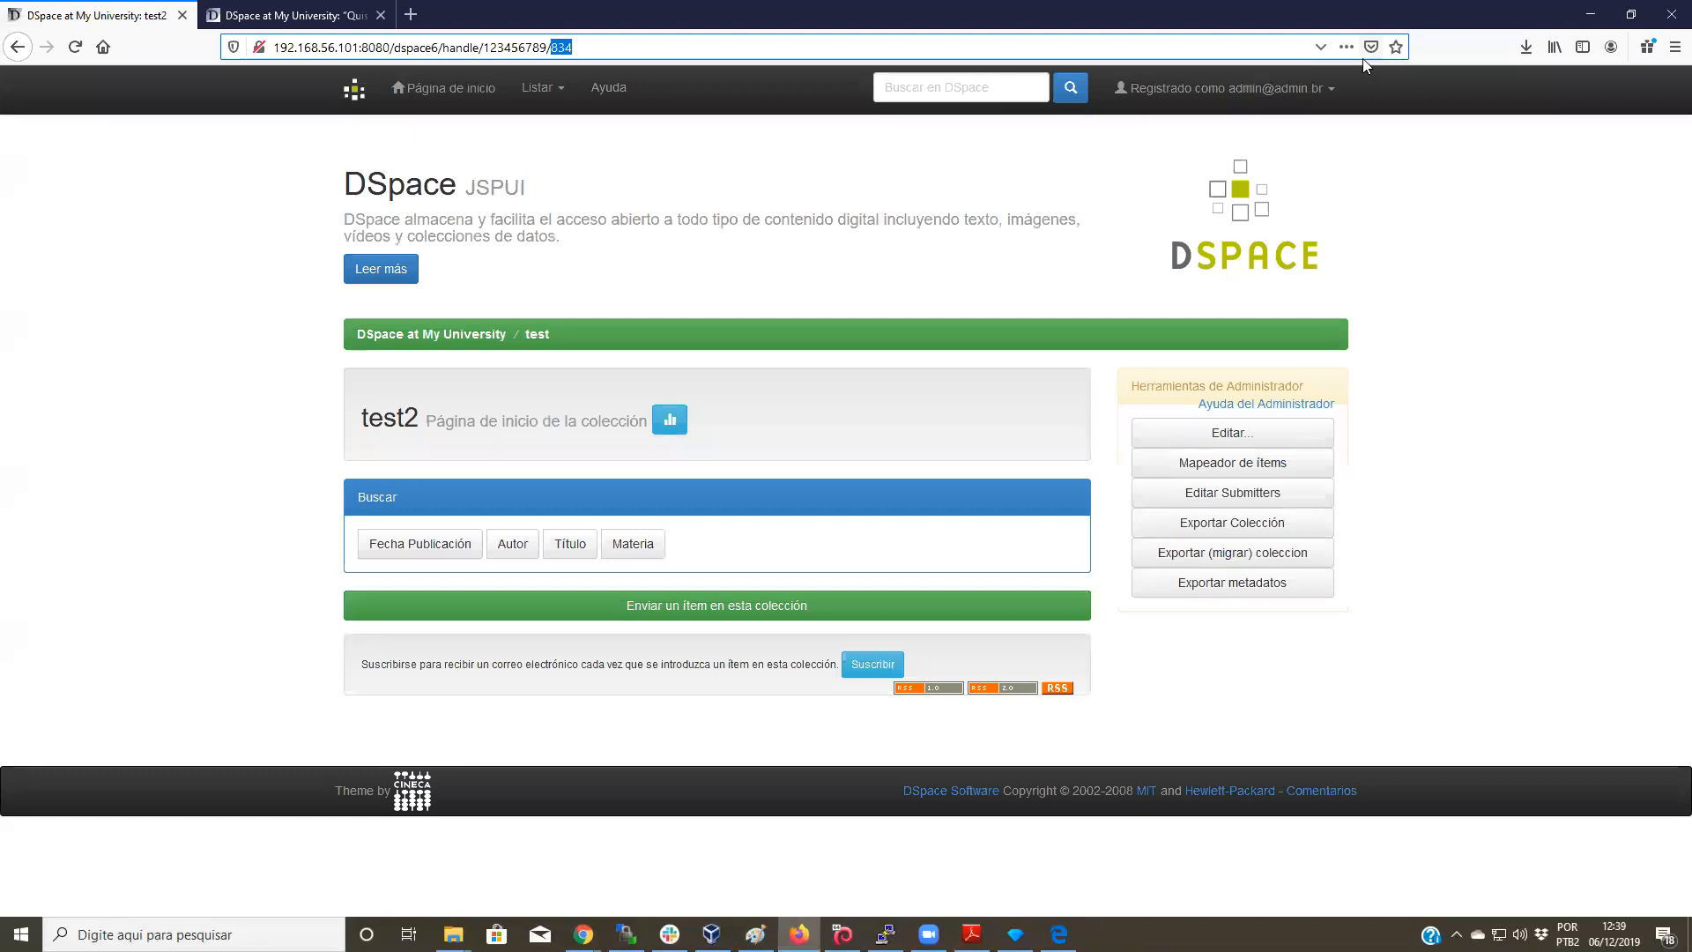
Step: Go to the Importar metadatos page under the DSpace content administration tools
click(1303, 89)
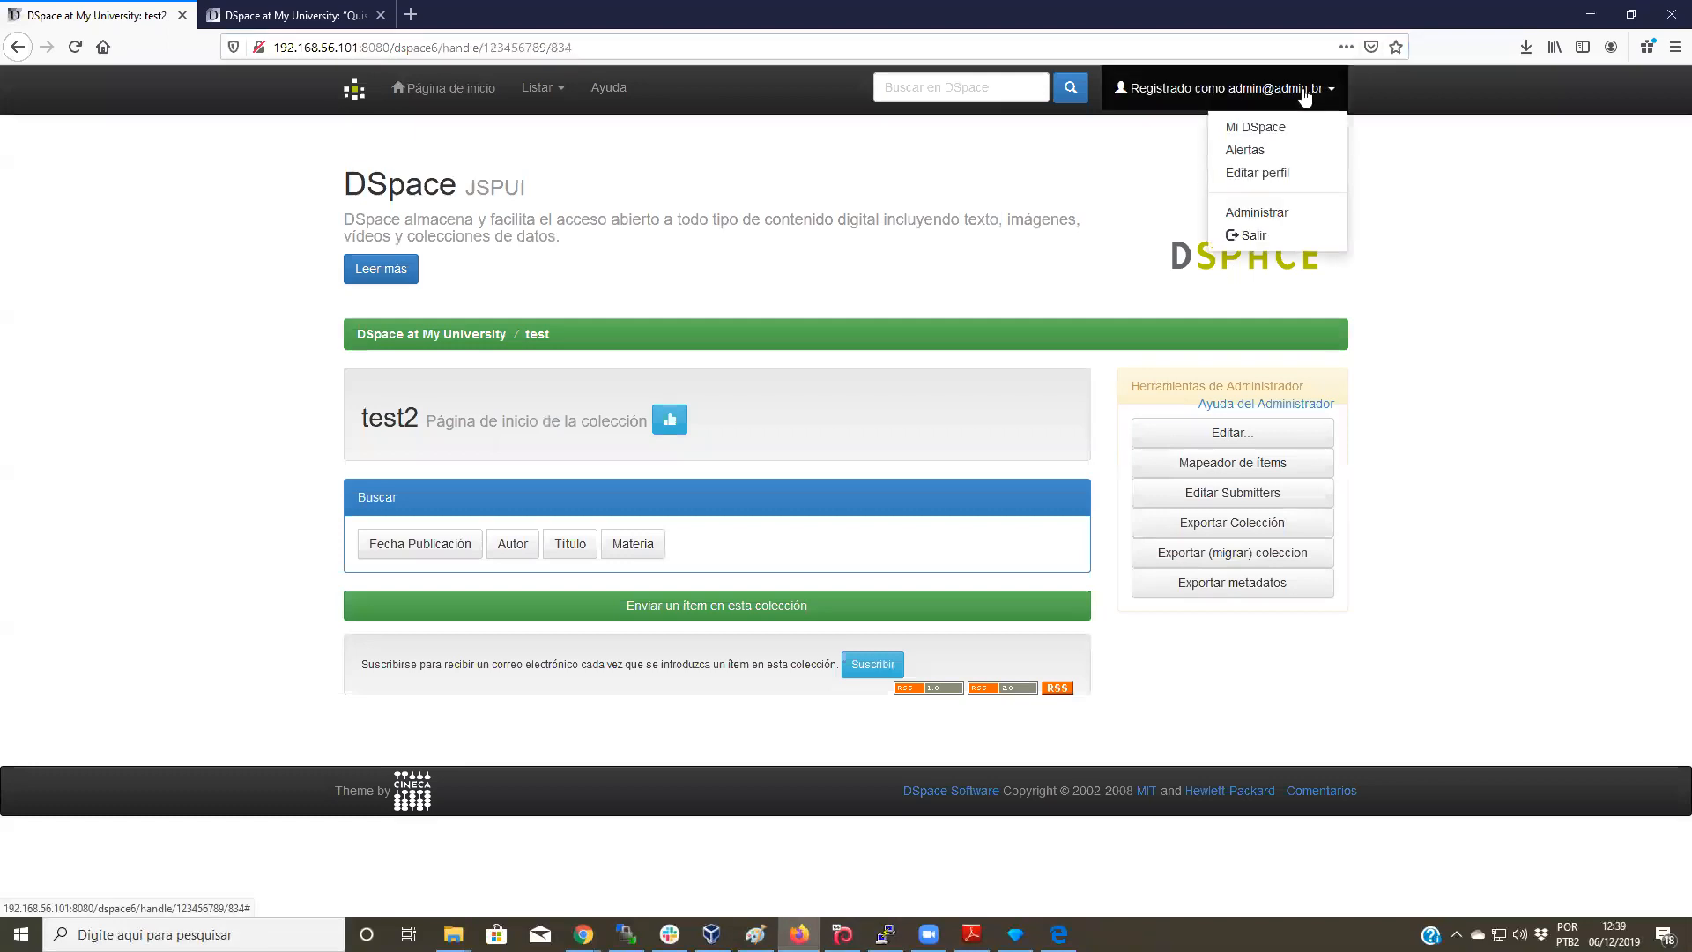
click(1305, 218)
click(573, 88)
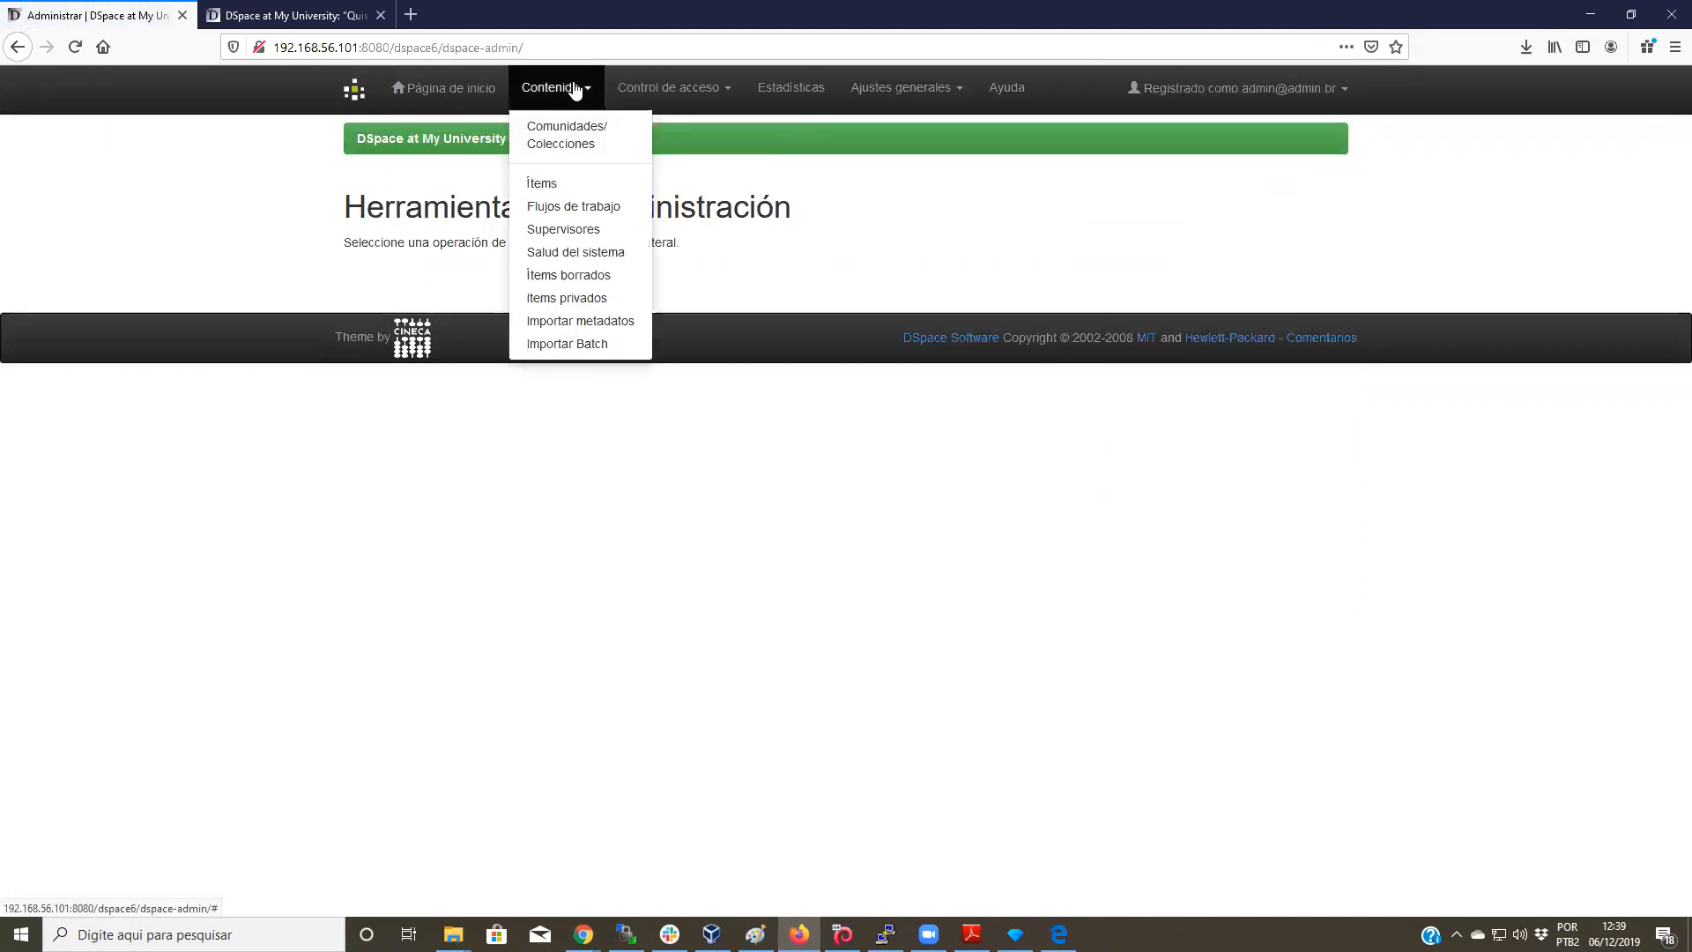
click(617, 329)
Step: Upload search-results-5-csv and review the preview of items moving from test to test2
click(379, 250)
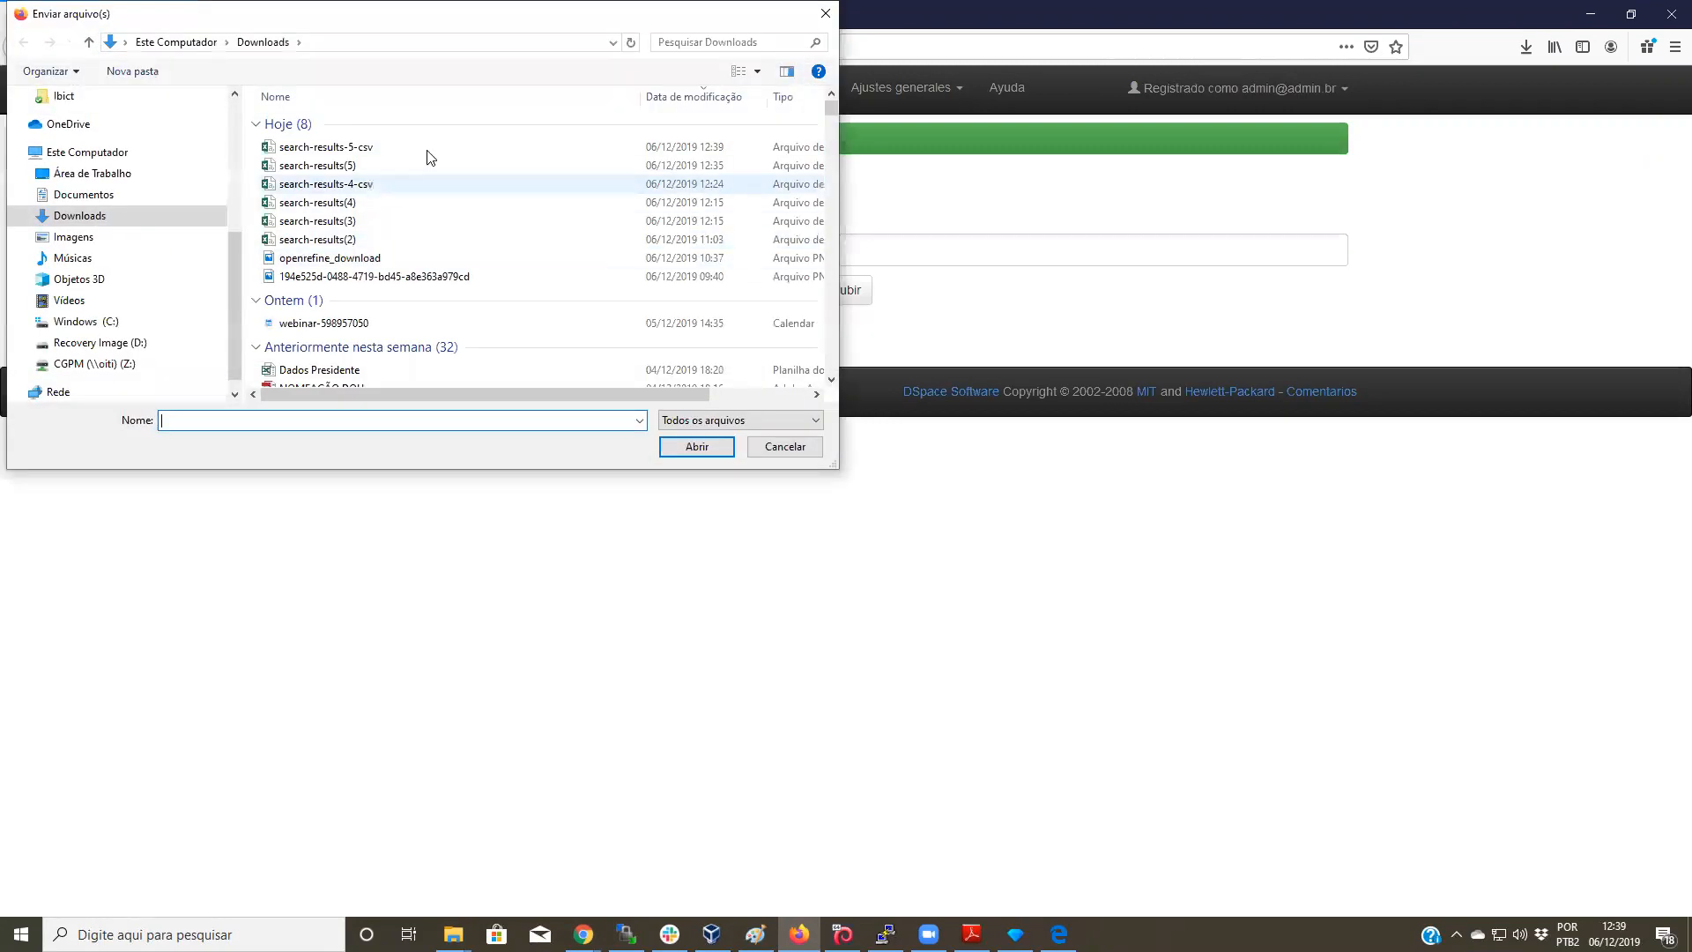
click(325, 151)
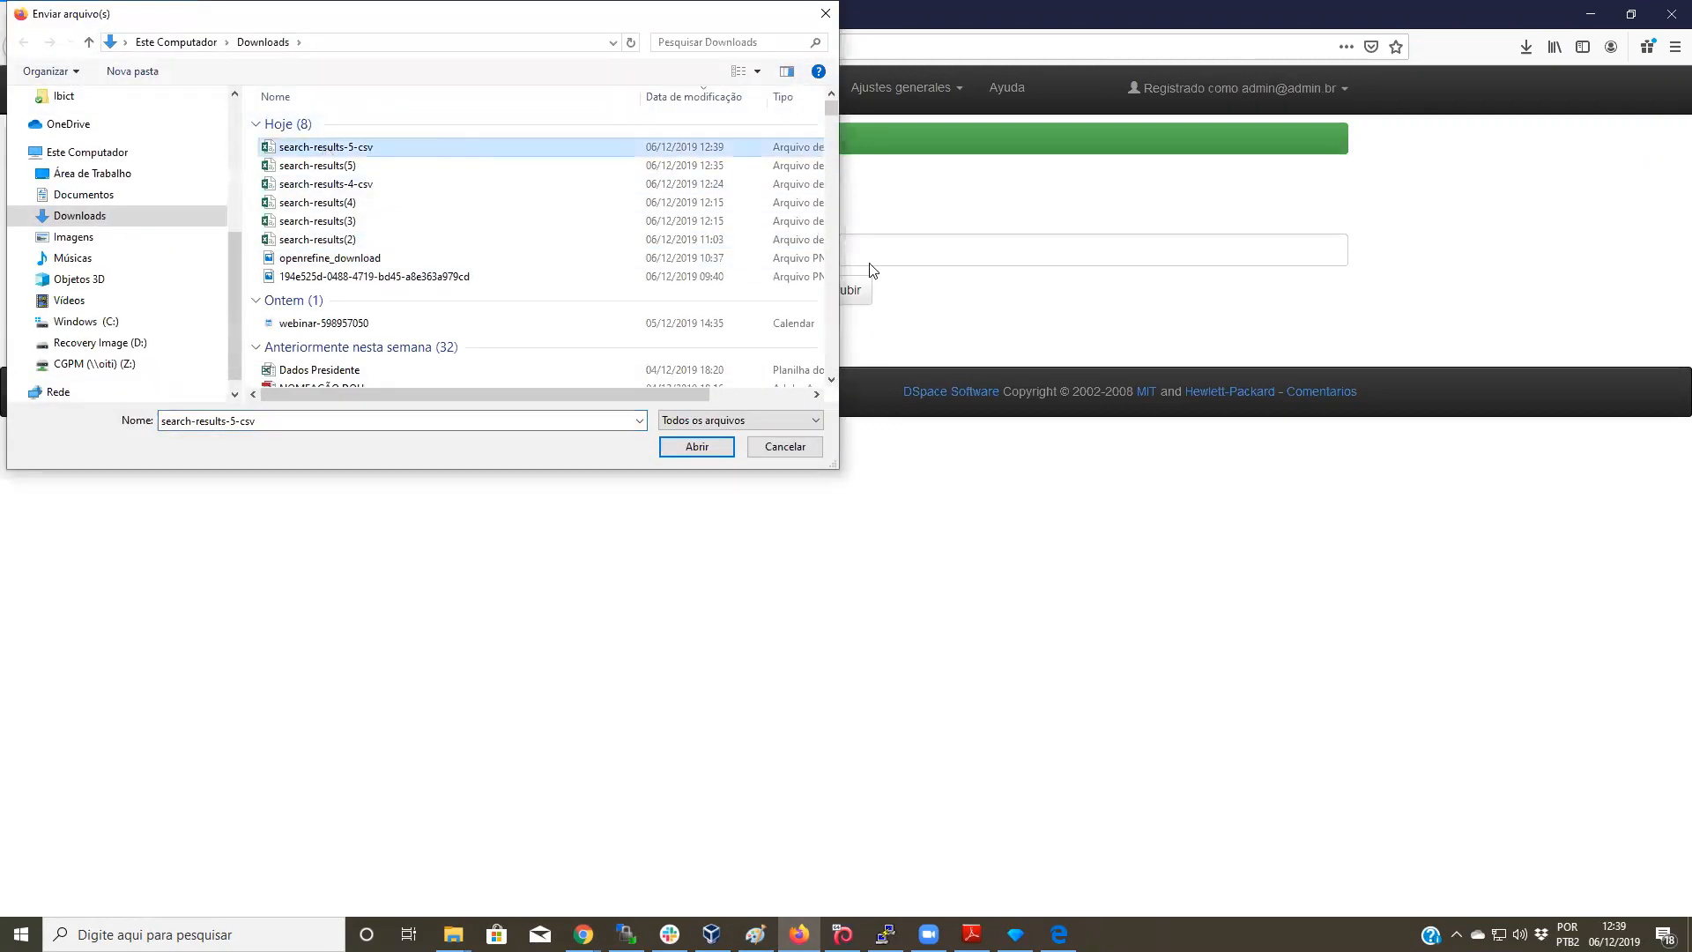
click(718, 450)
click(859, 291)
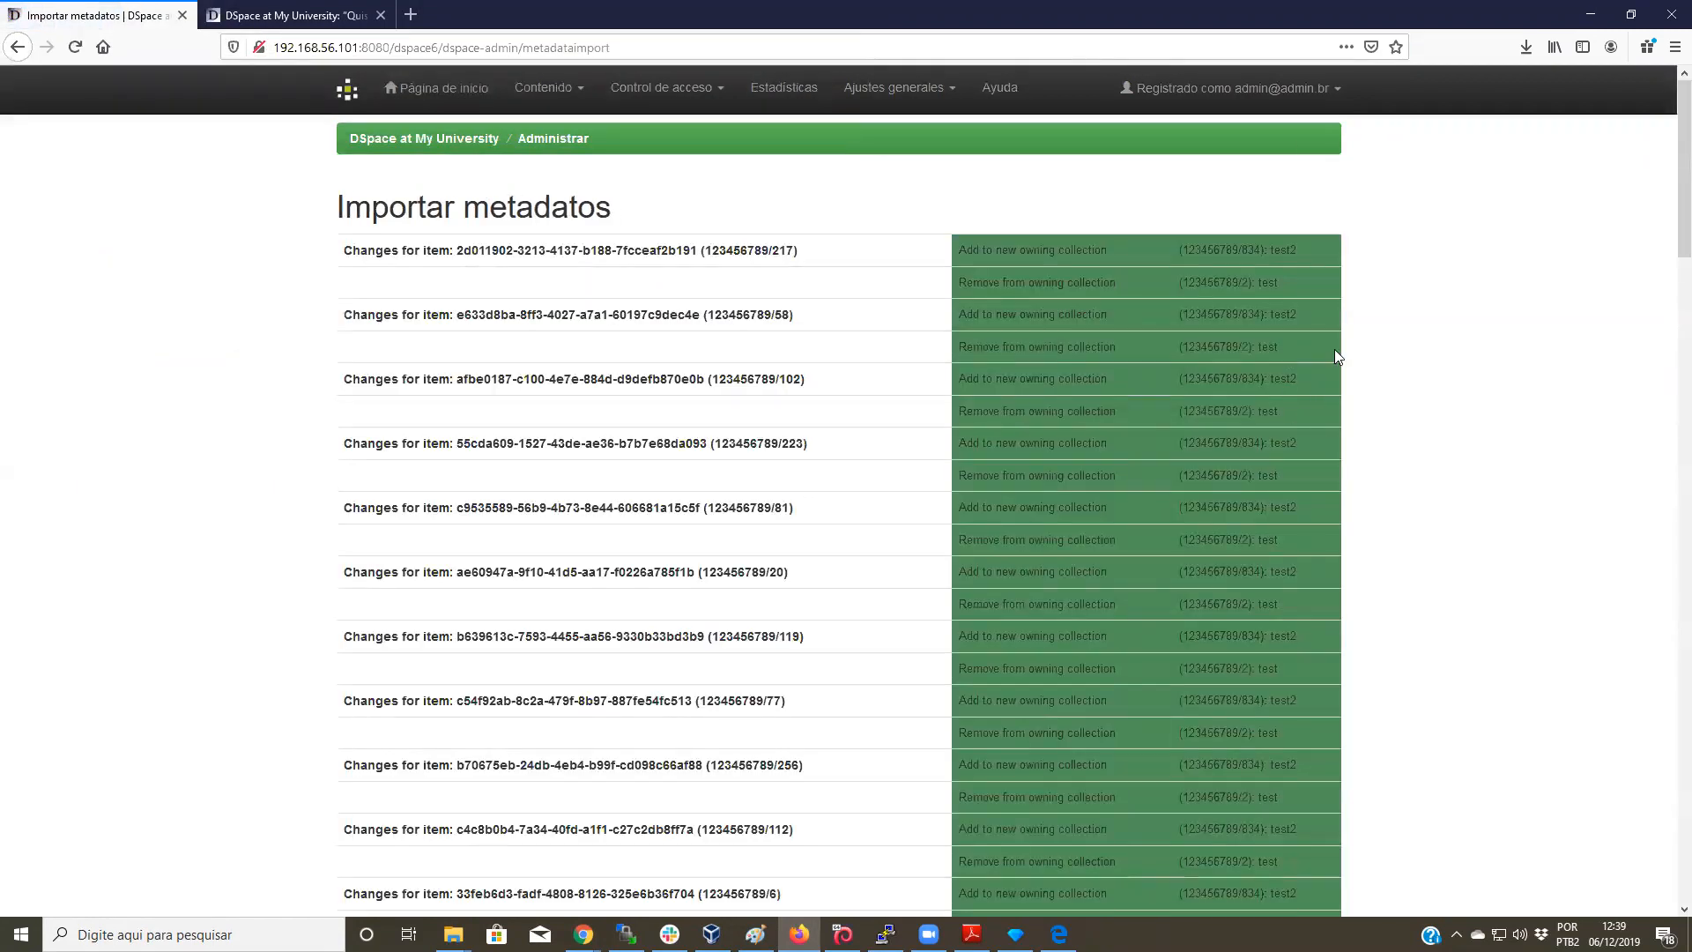
scroll(1336, 356, down, 1)
scroll(1336, 356, up, 1)
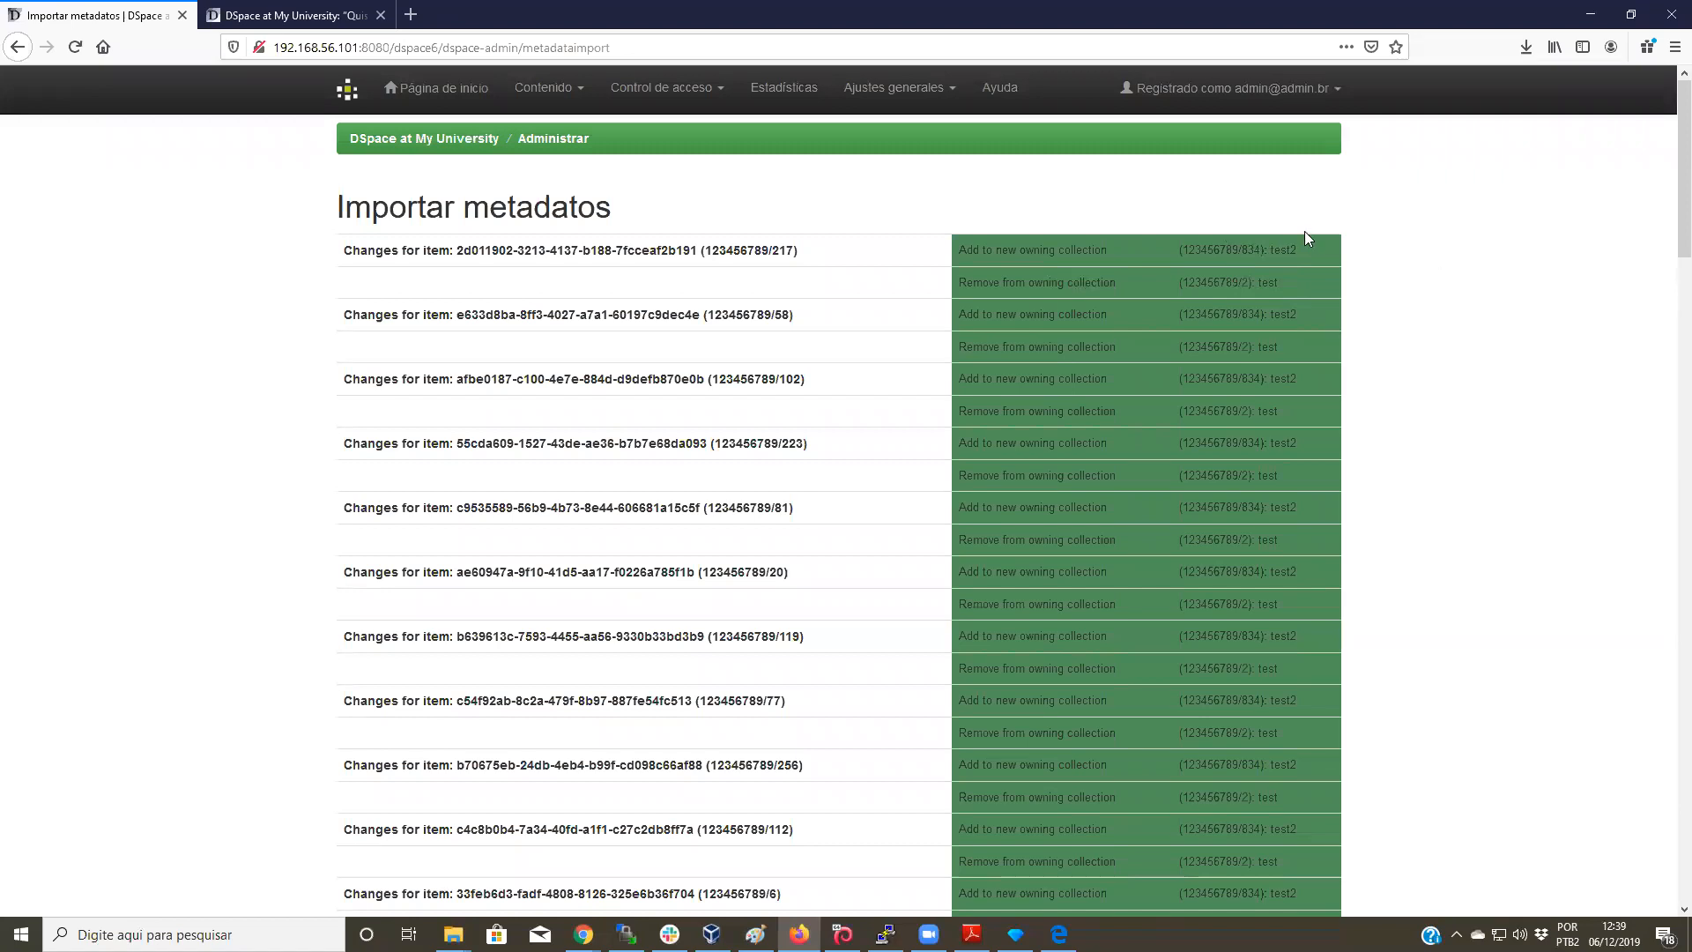
Step: Apply the previewed metadata import, confirming 53 changes completed moving items from test to test2
double_click(1258, 281)
scroll(1371, 239, down, 10)
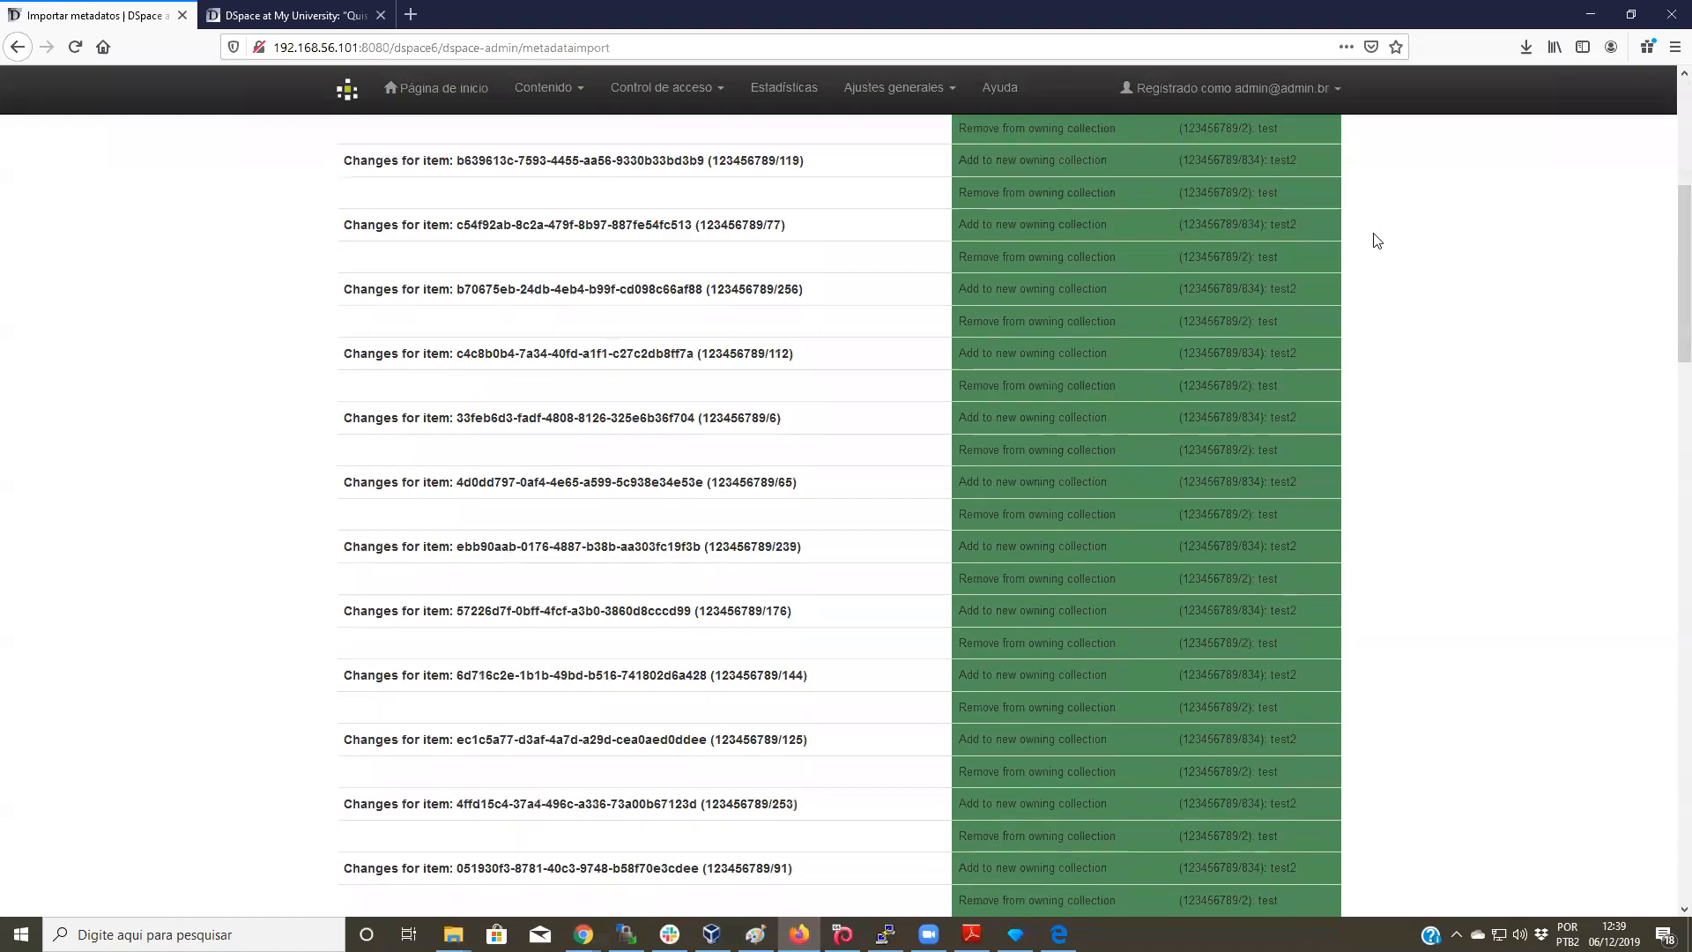
scroll(1371, 228, down, 10)
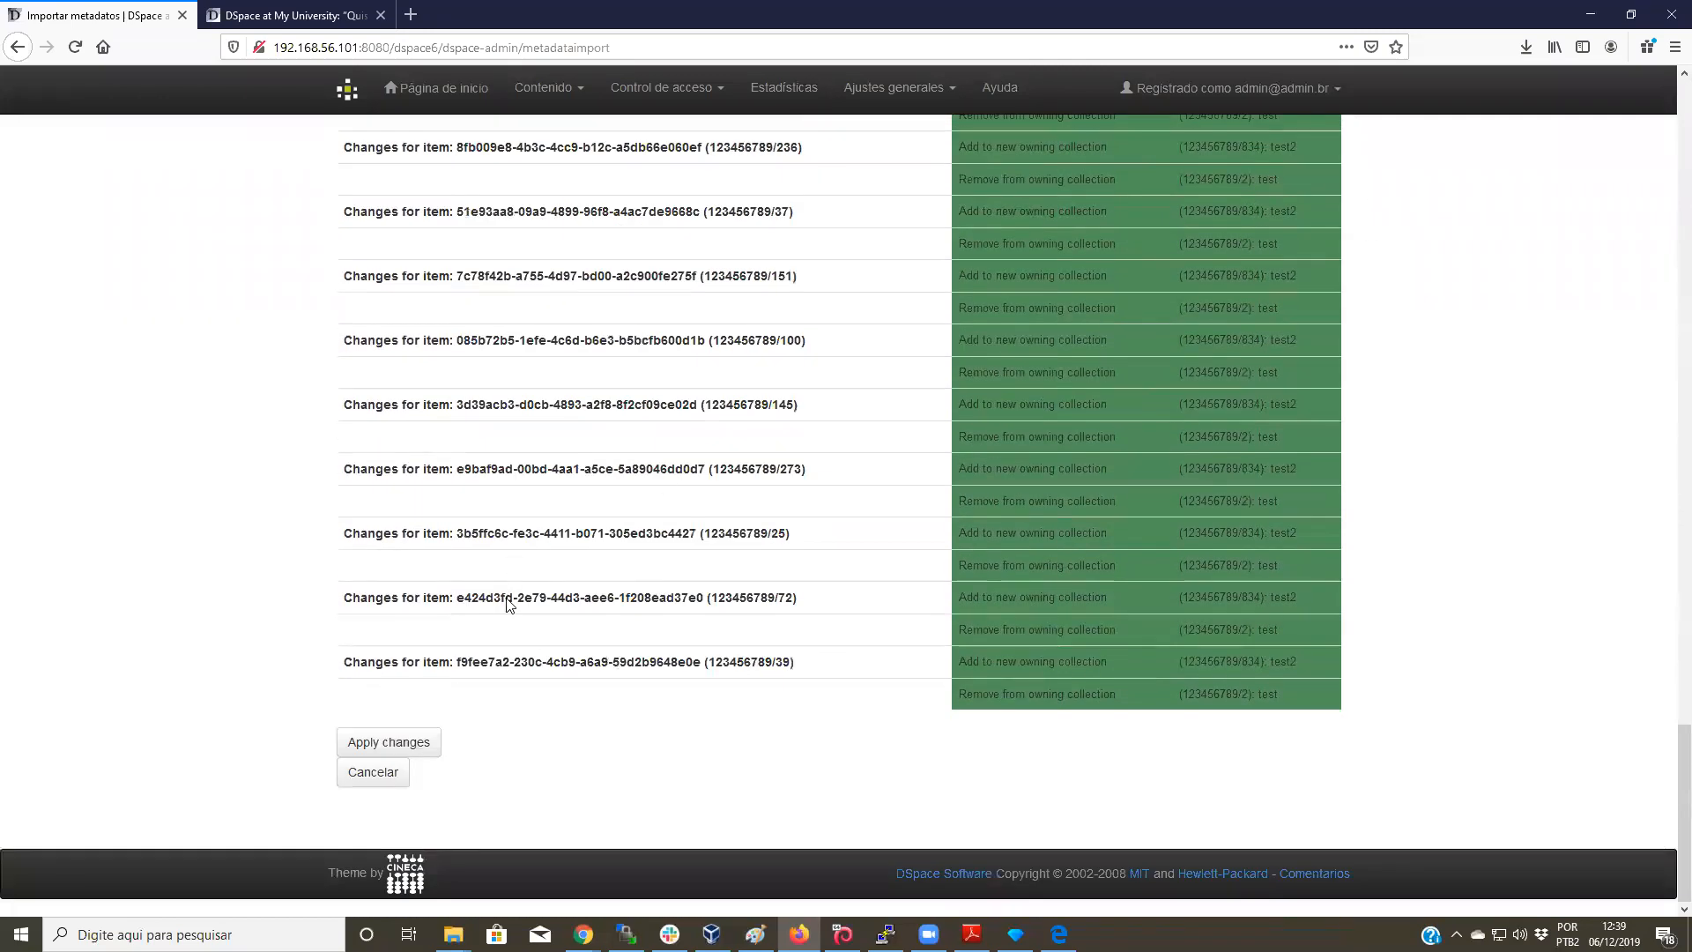
click(411, 754)
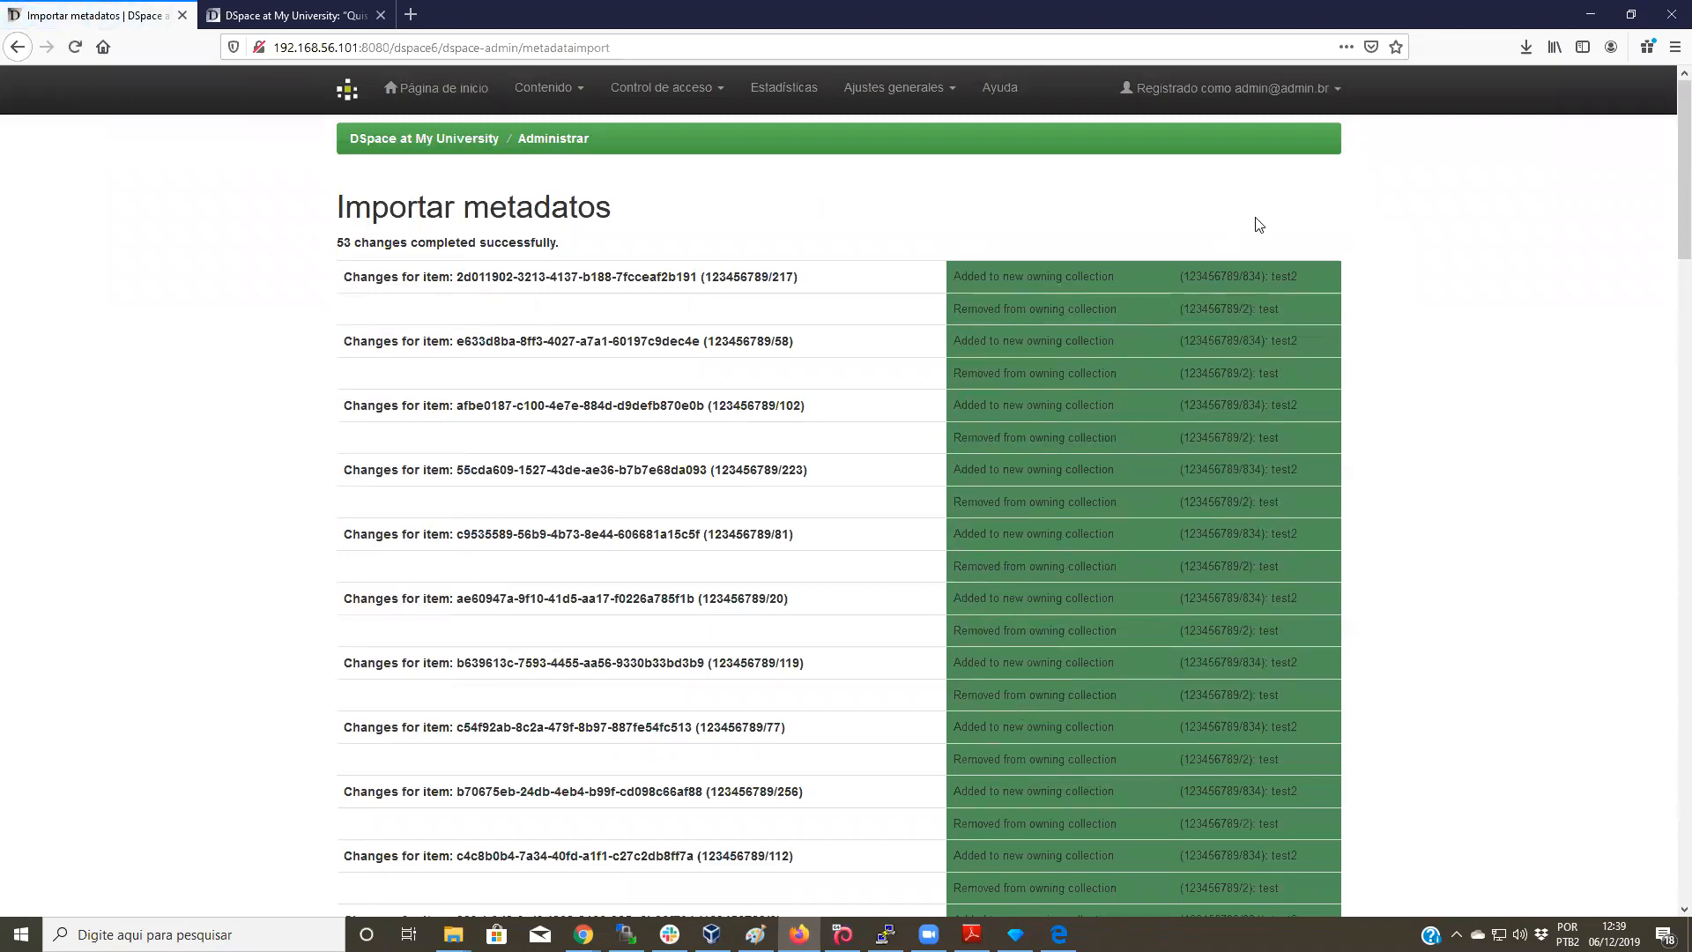
drag(353, 242, 335, 243)
Step: Go from the home page through the test community to the test2 collection, which holds 53 items
click(446, 91)
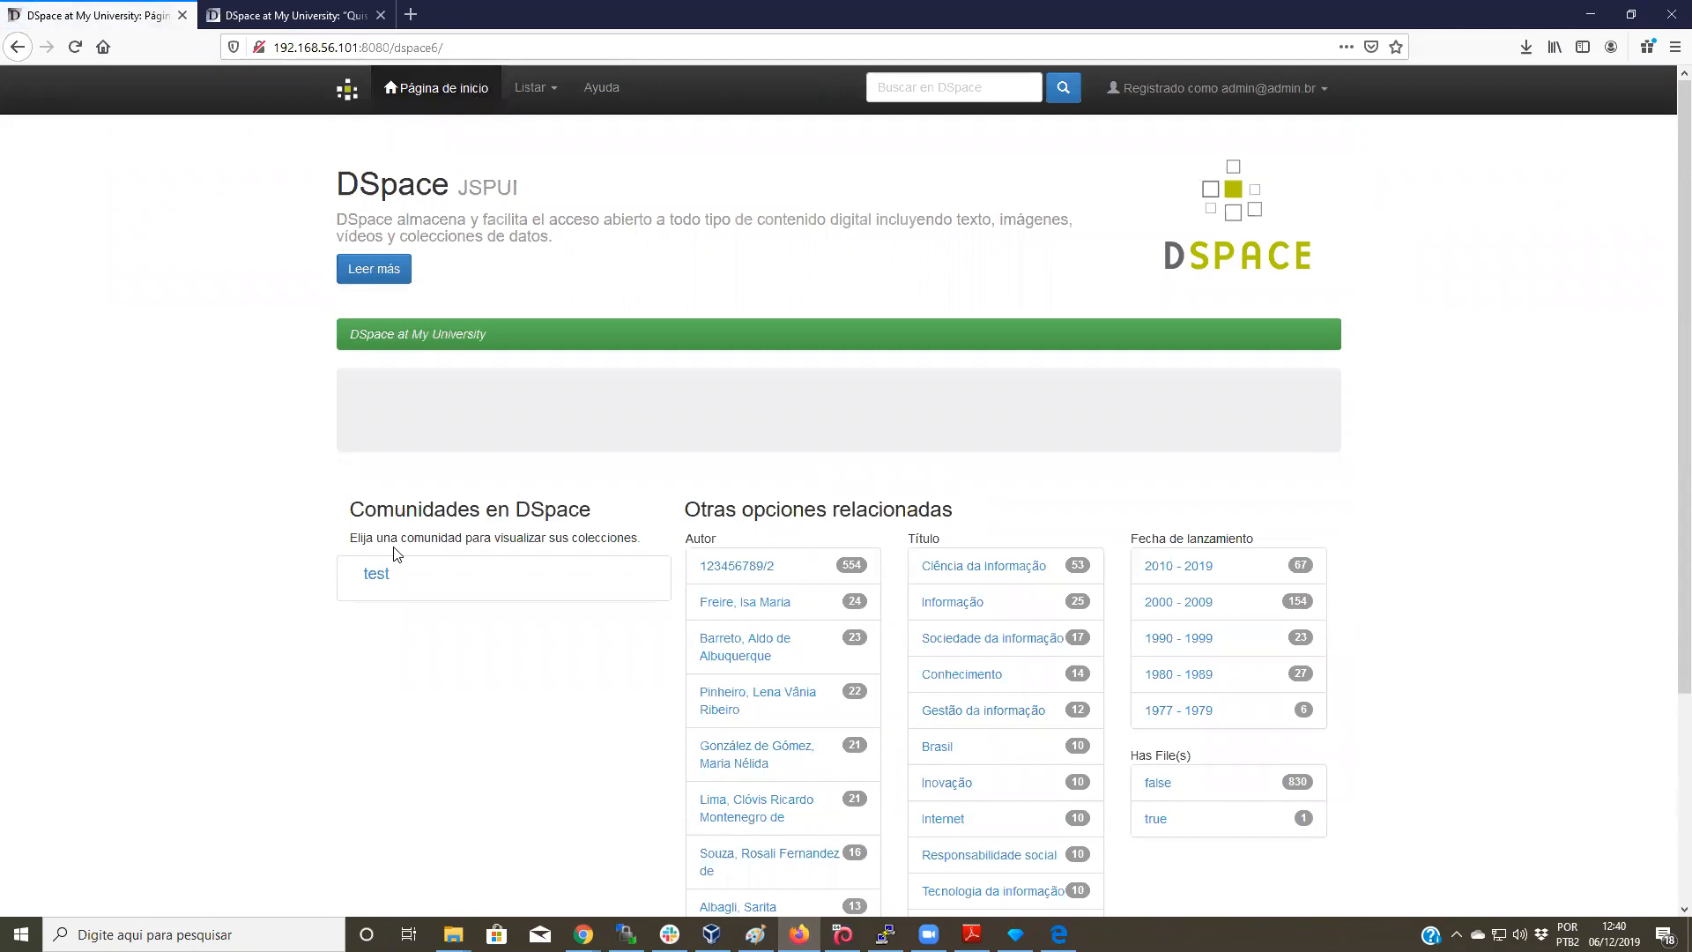
click(377, 573)
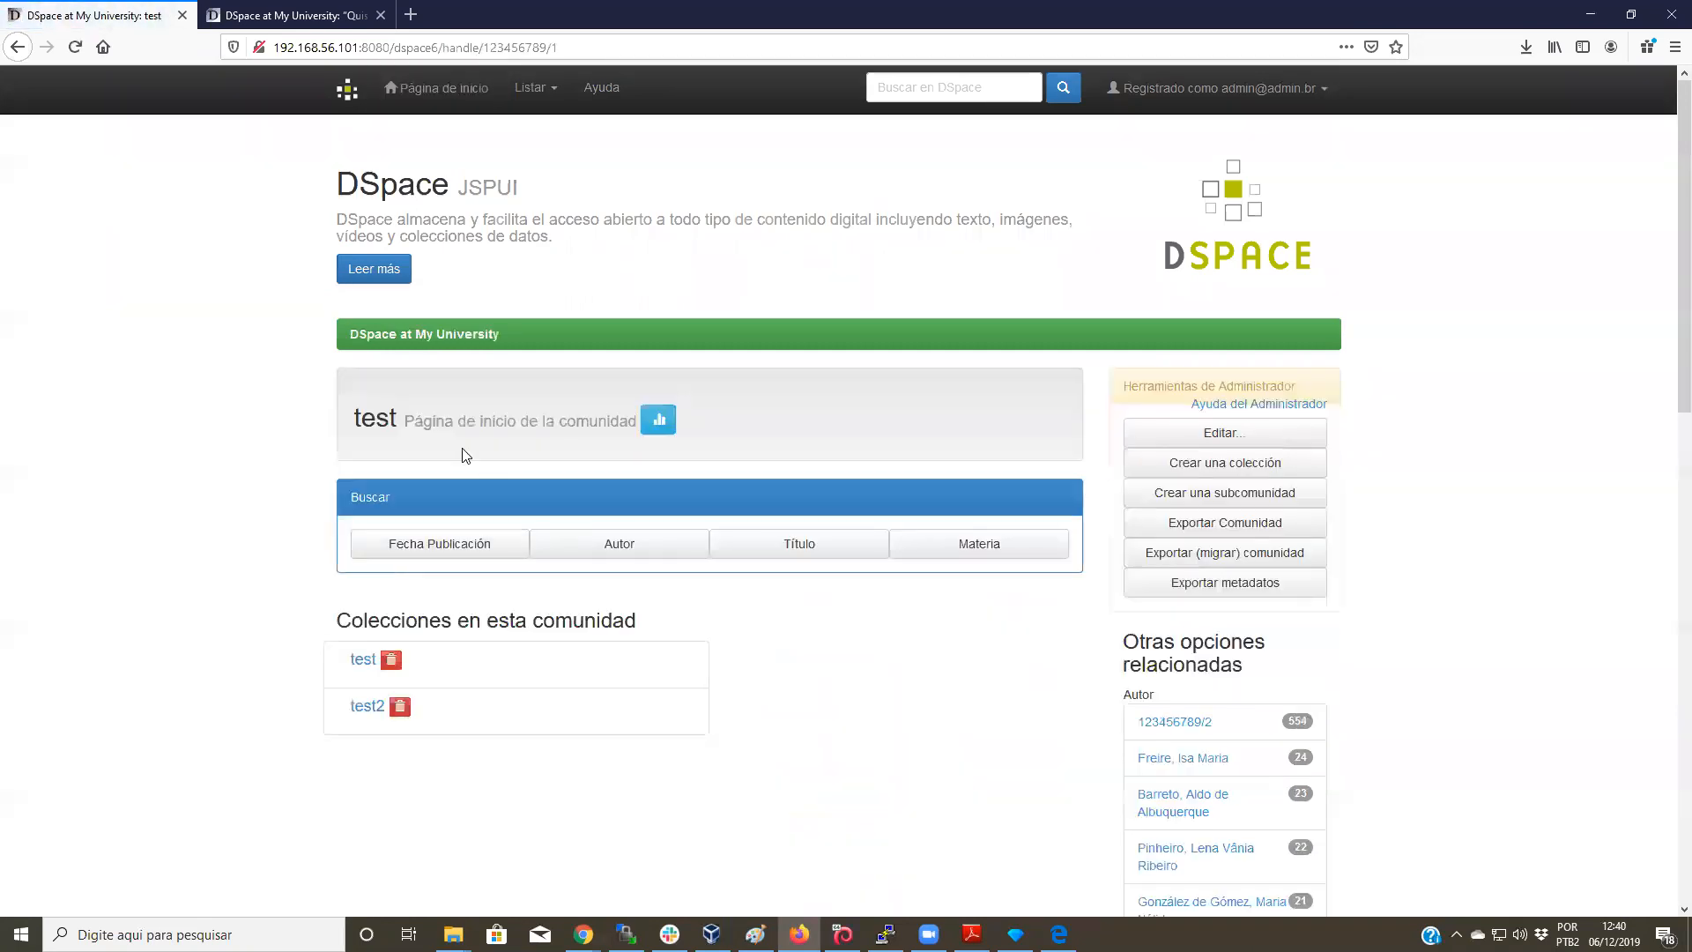
scroll(435, 173, down, 3)
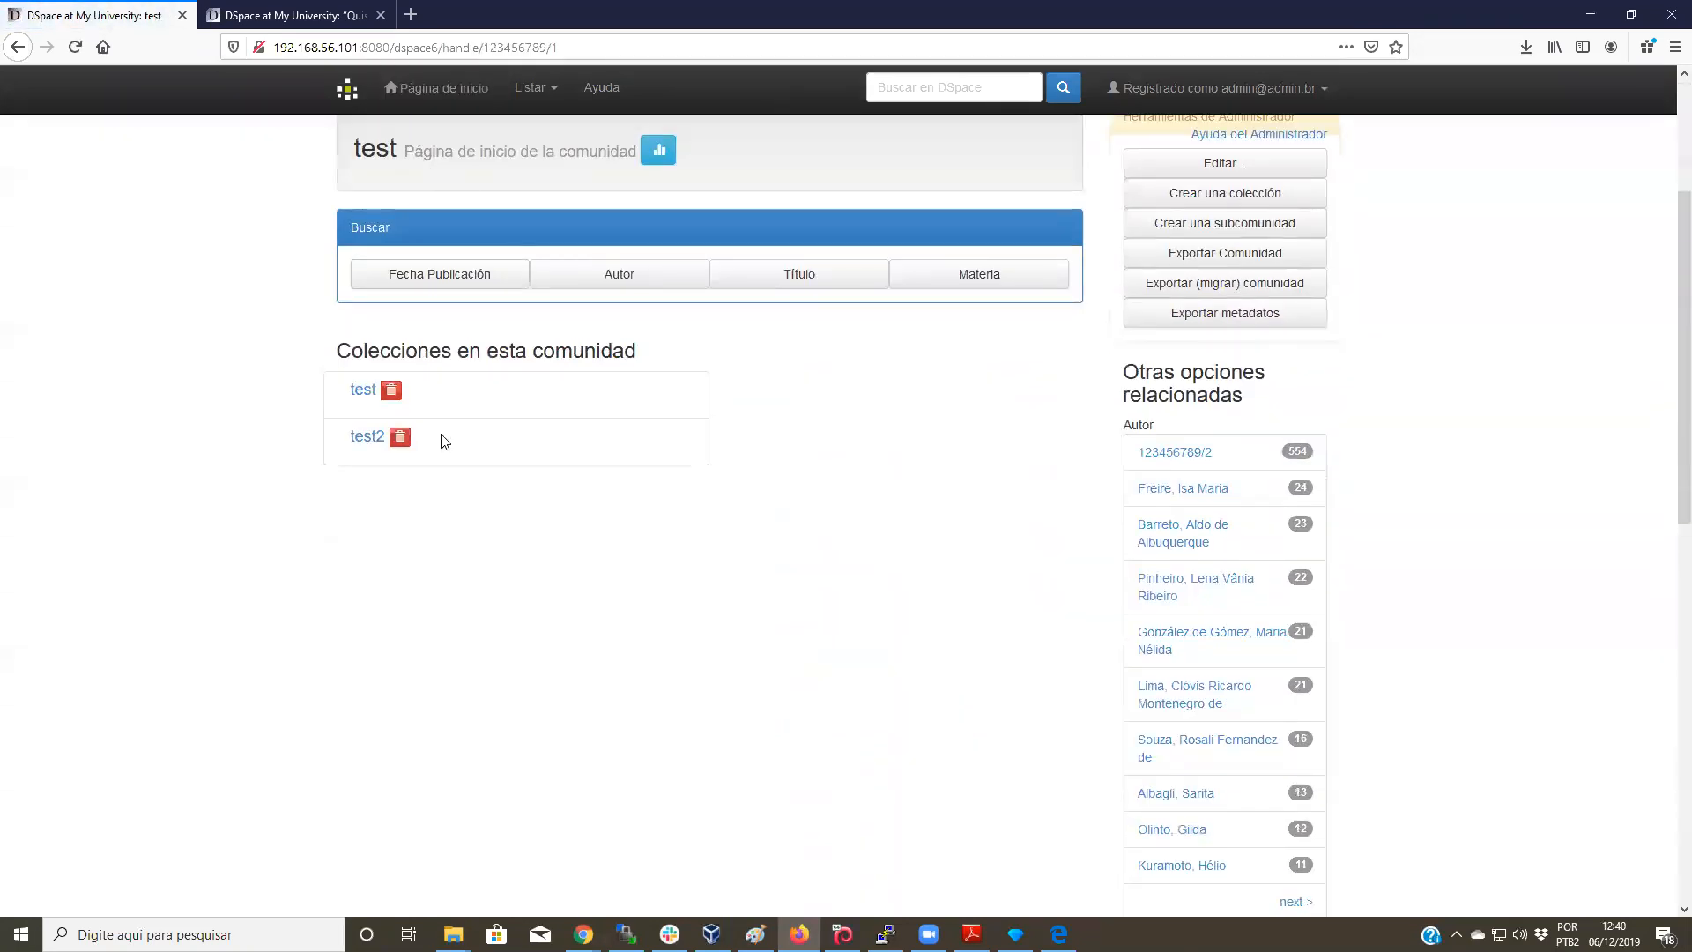
click(368, 439)
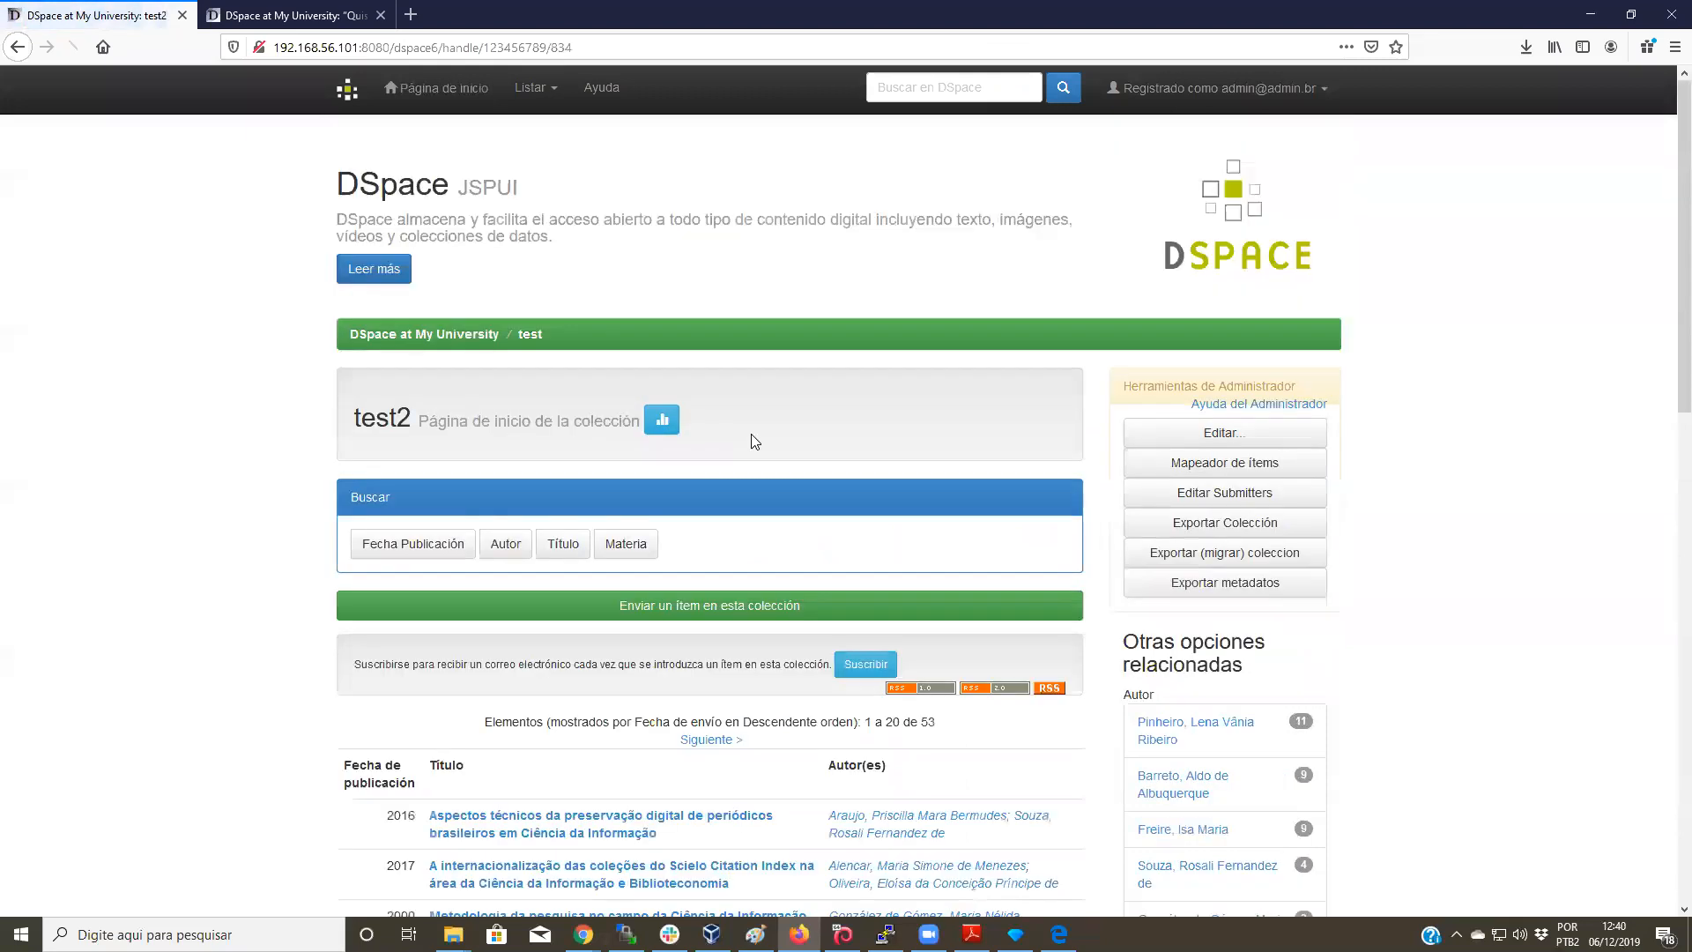
scroll(779, 438, down, 2)
double_click(939, 545)
Step: Open the 2002 paper on Brazilian Information Science graduate programs from test2
scroll(940, 551, down, 4)
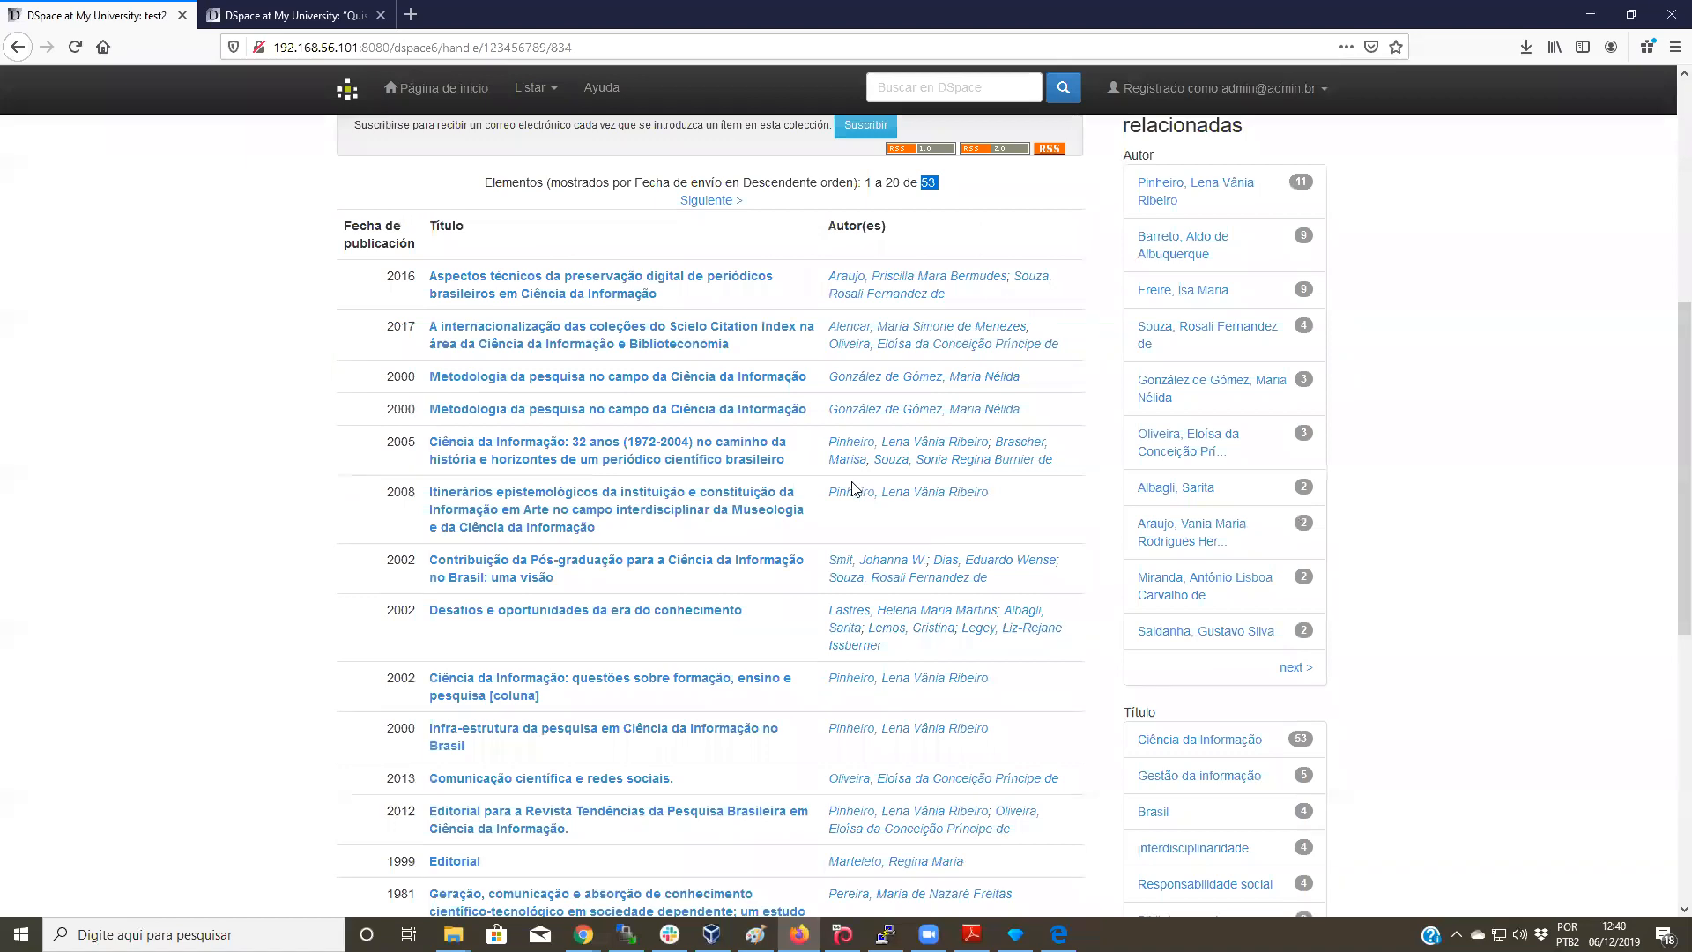
click(709, 562)
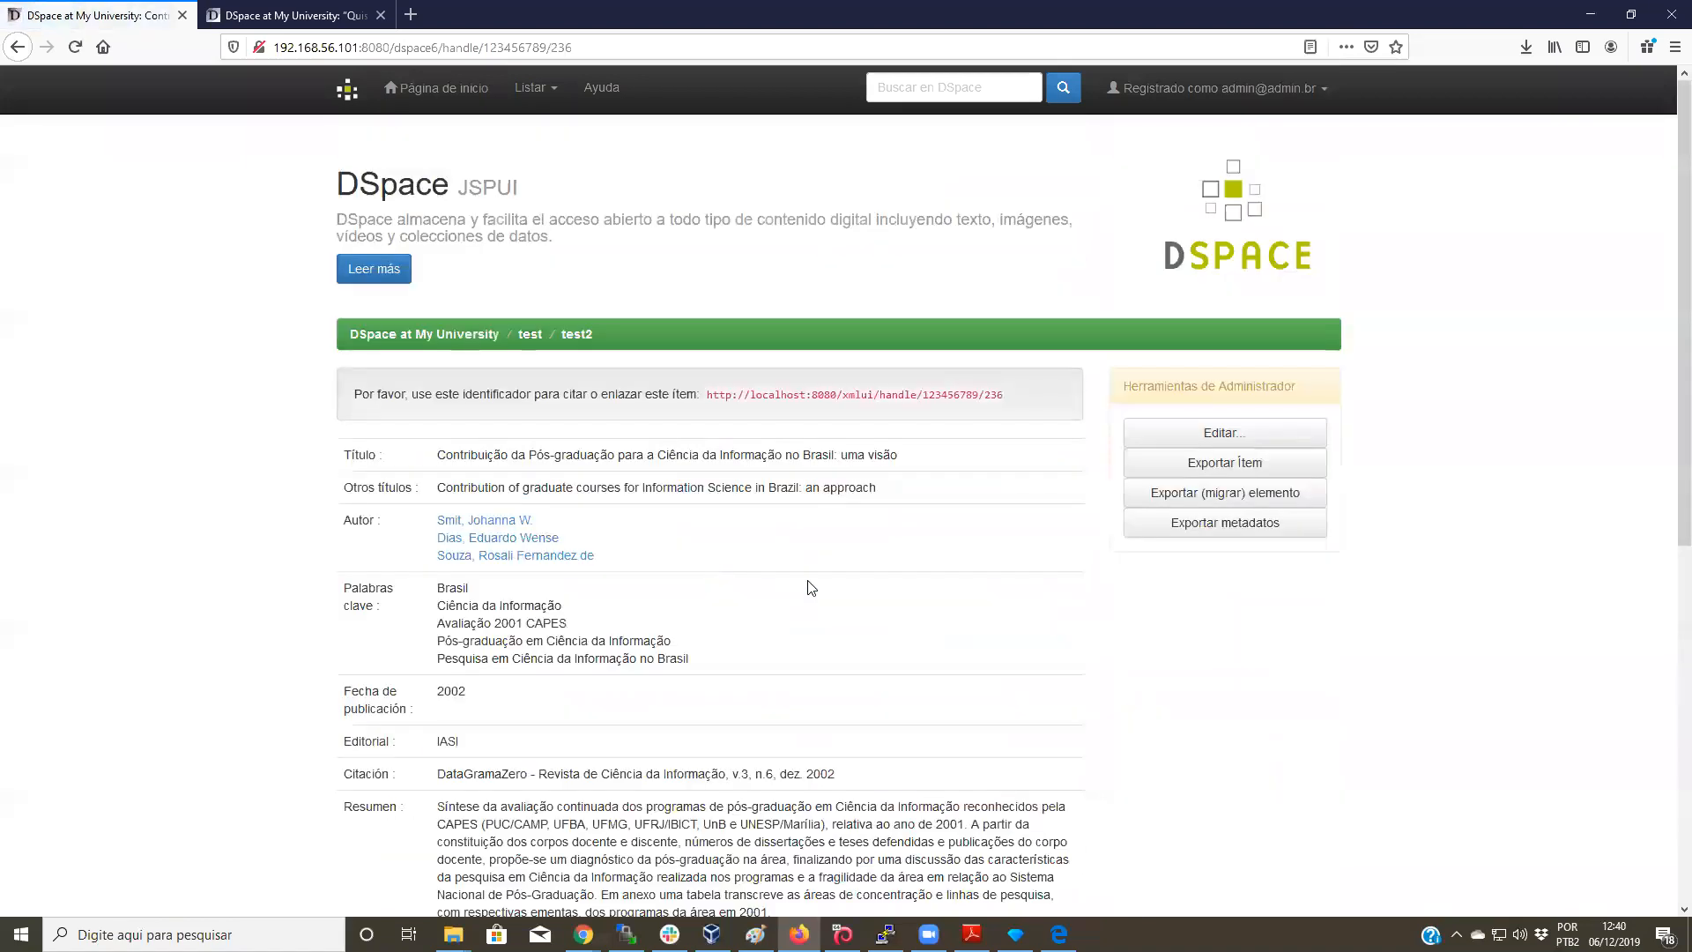
scroll(807, 583, down, 4)
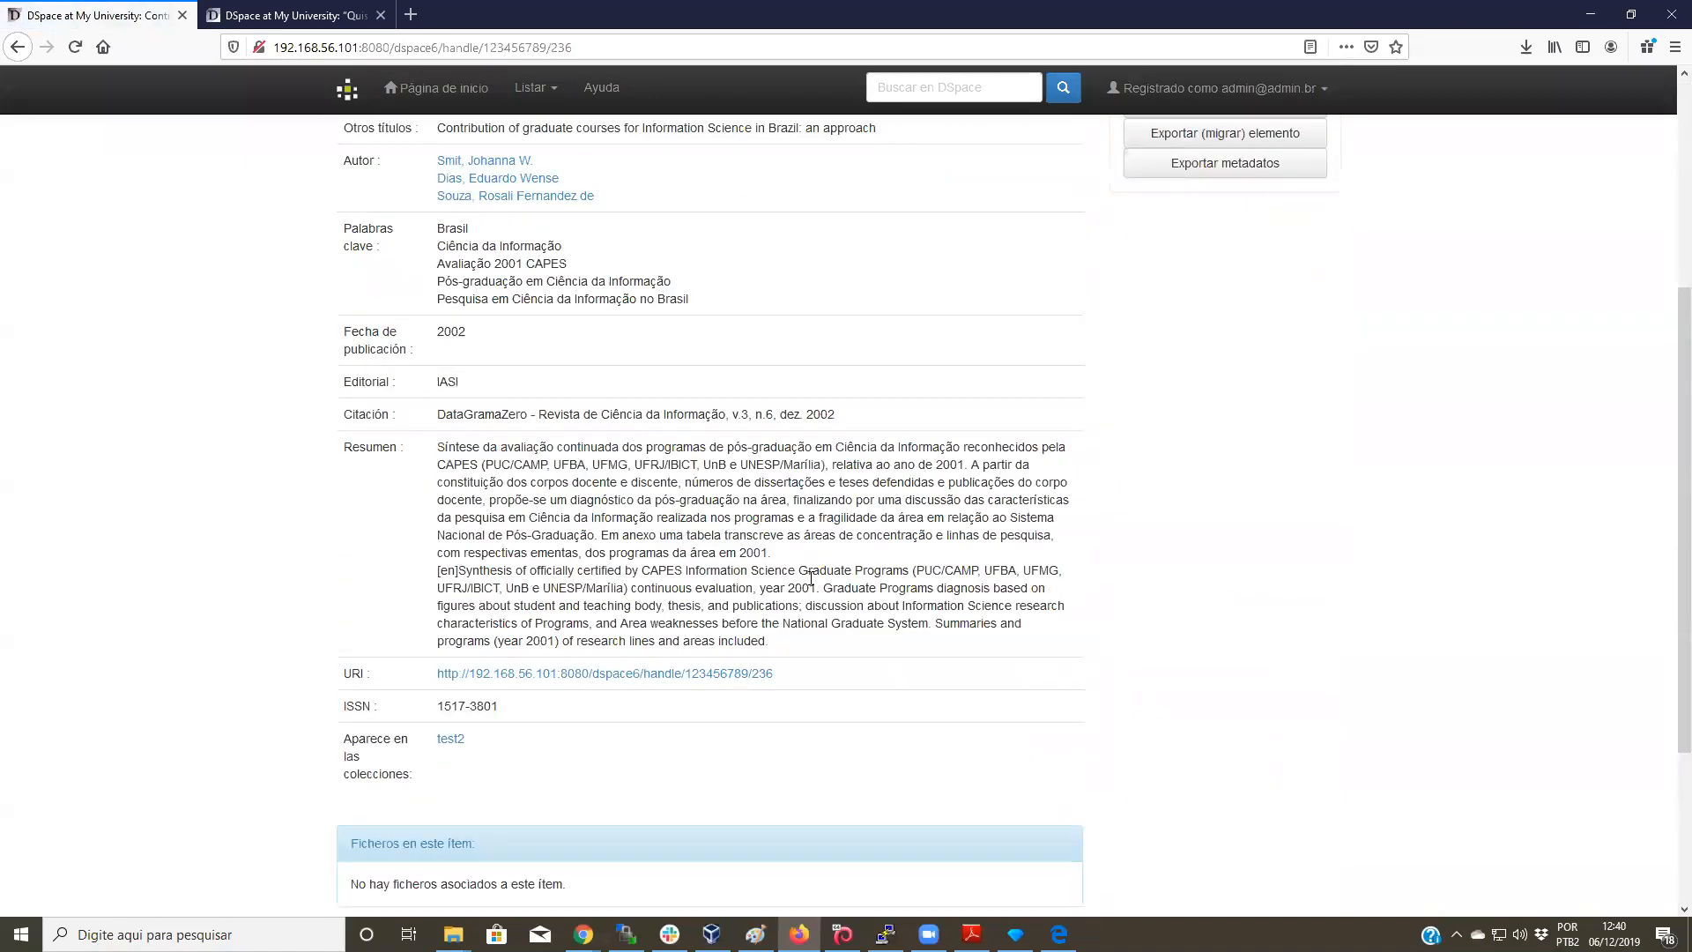
scroll(1238, 713, up, 4)
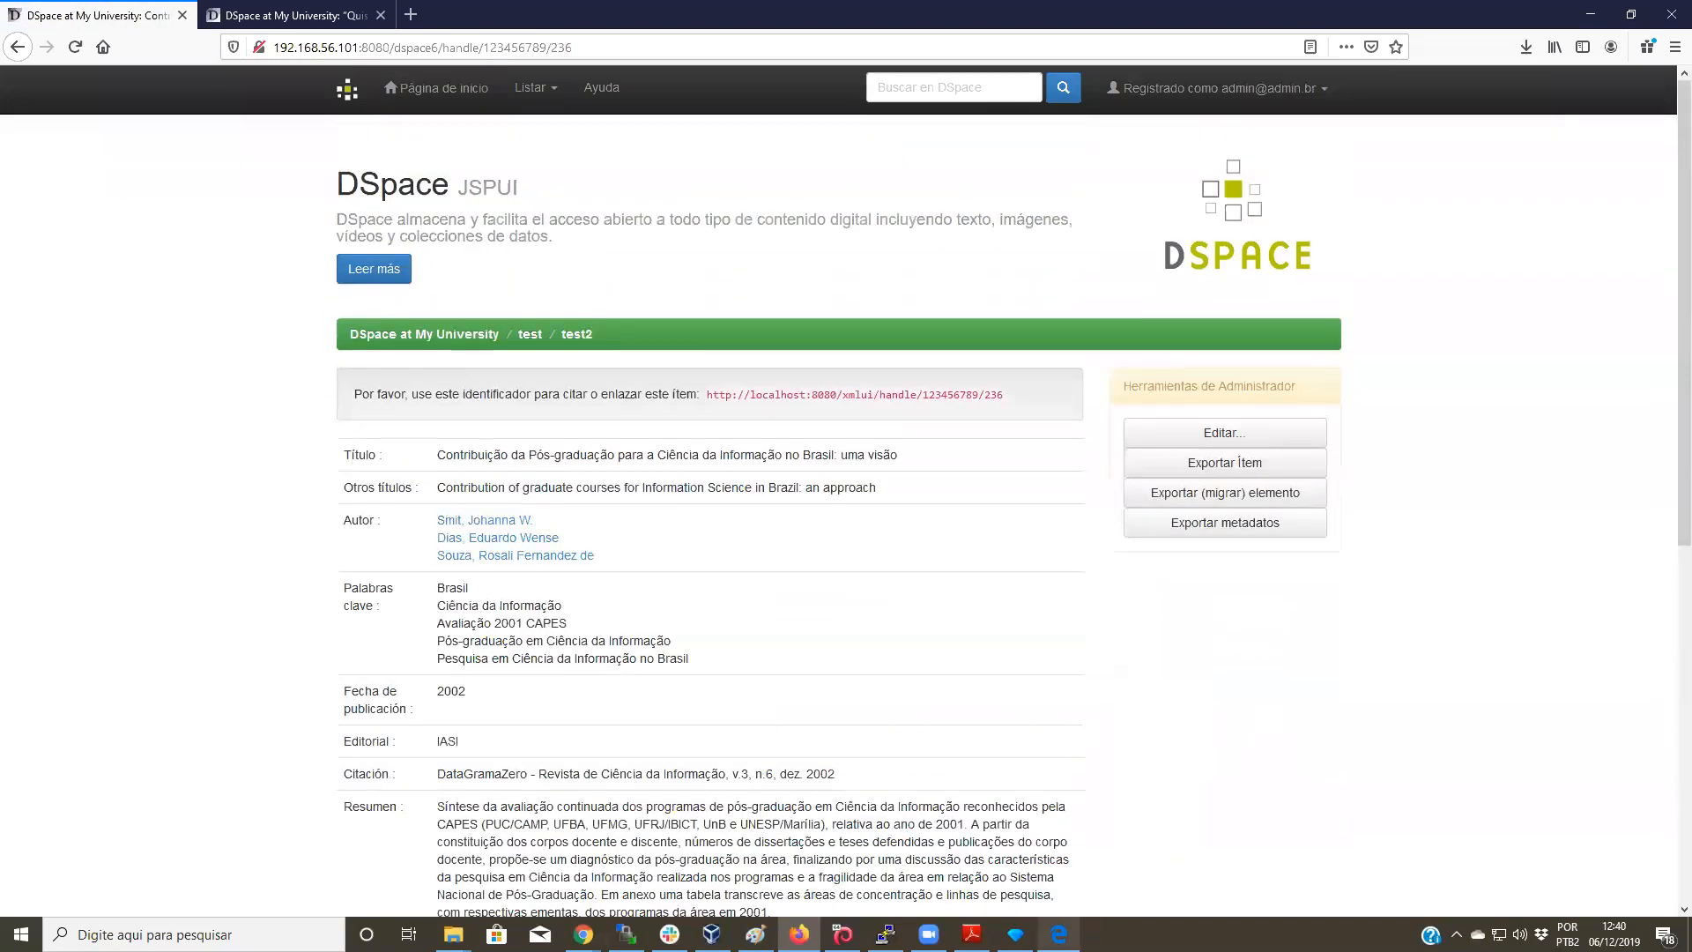
mouse_move(1015, 934)
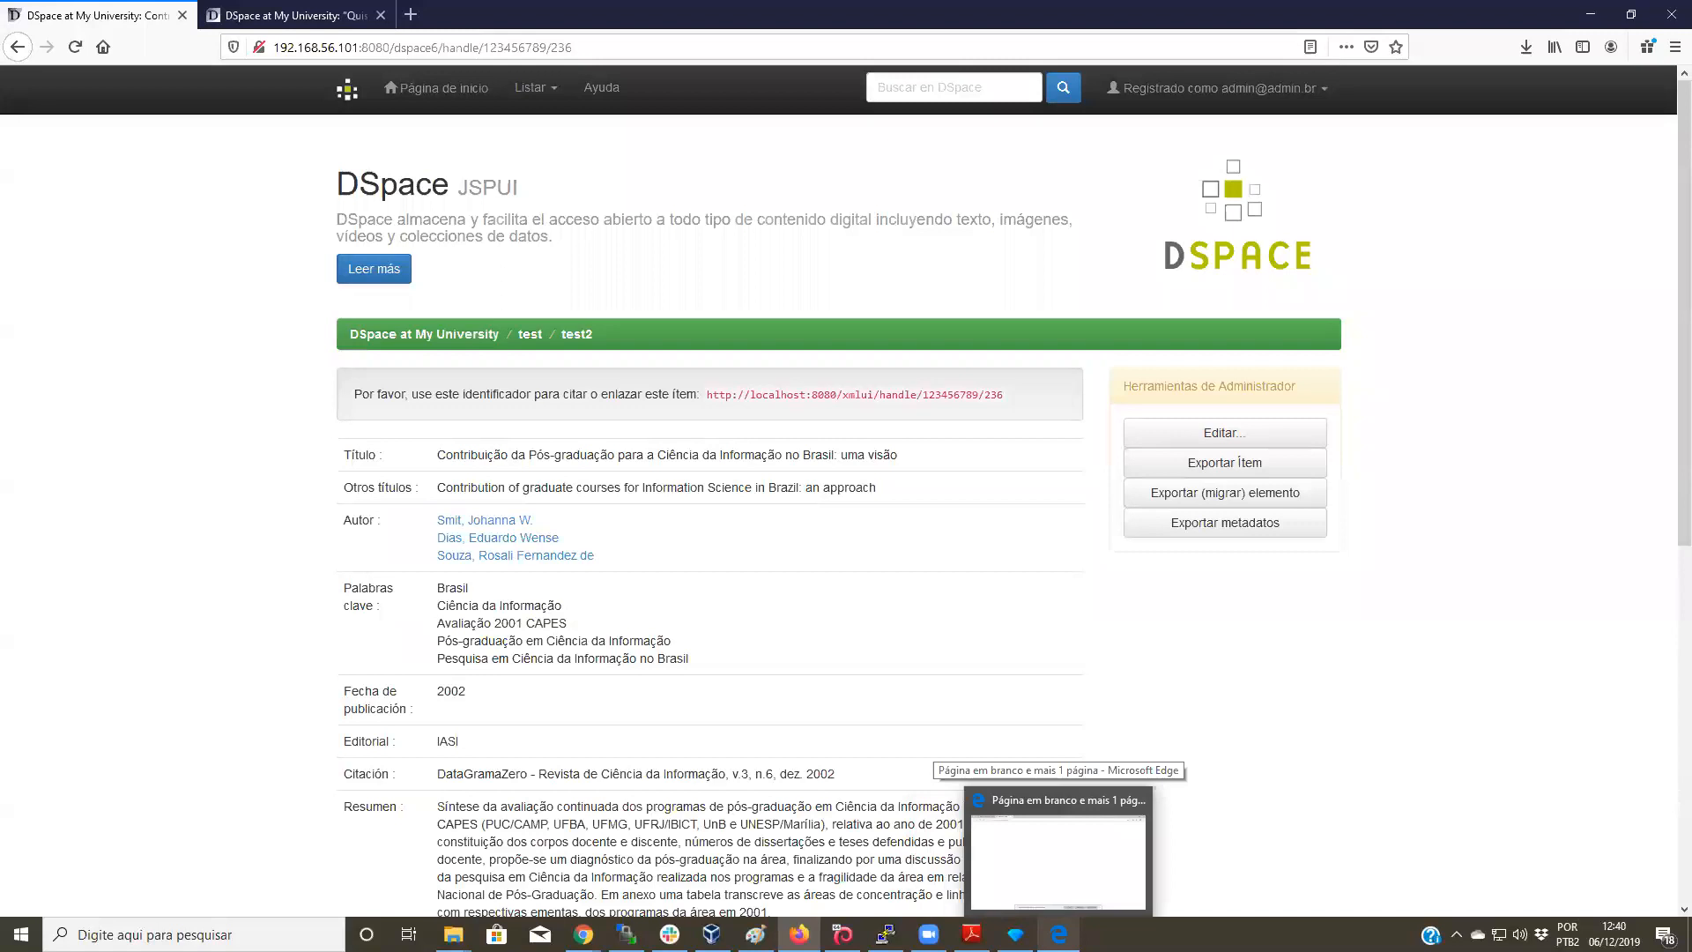
Step: Back in OpenRefine, open the 'search results 4 csv' project with its 831 rows
click(1080, 872)
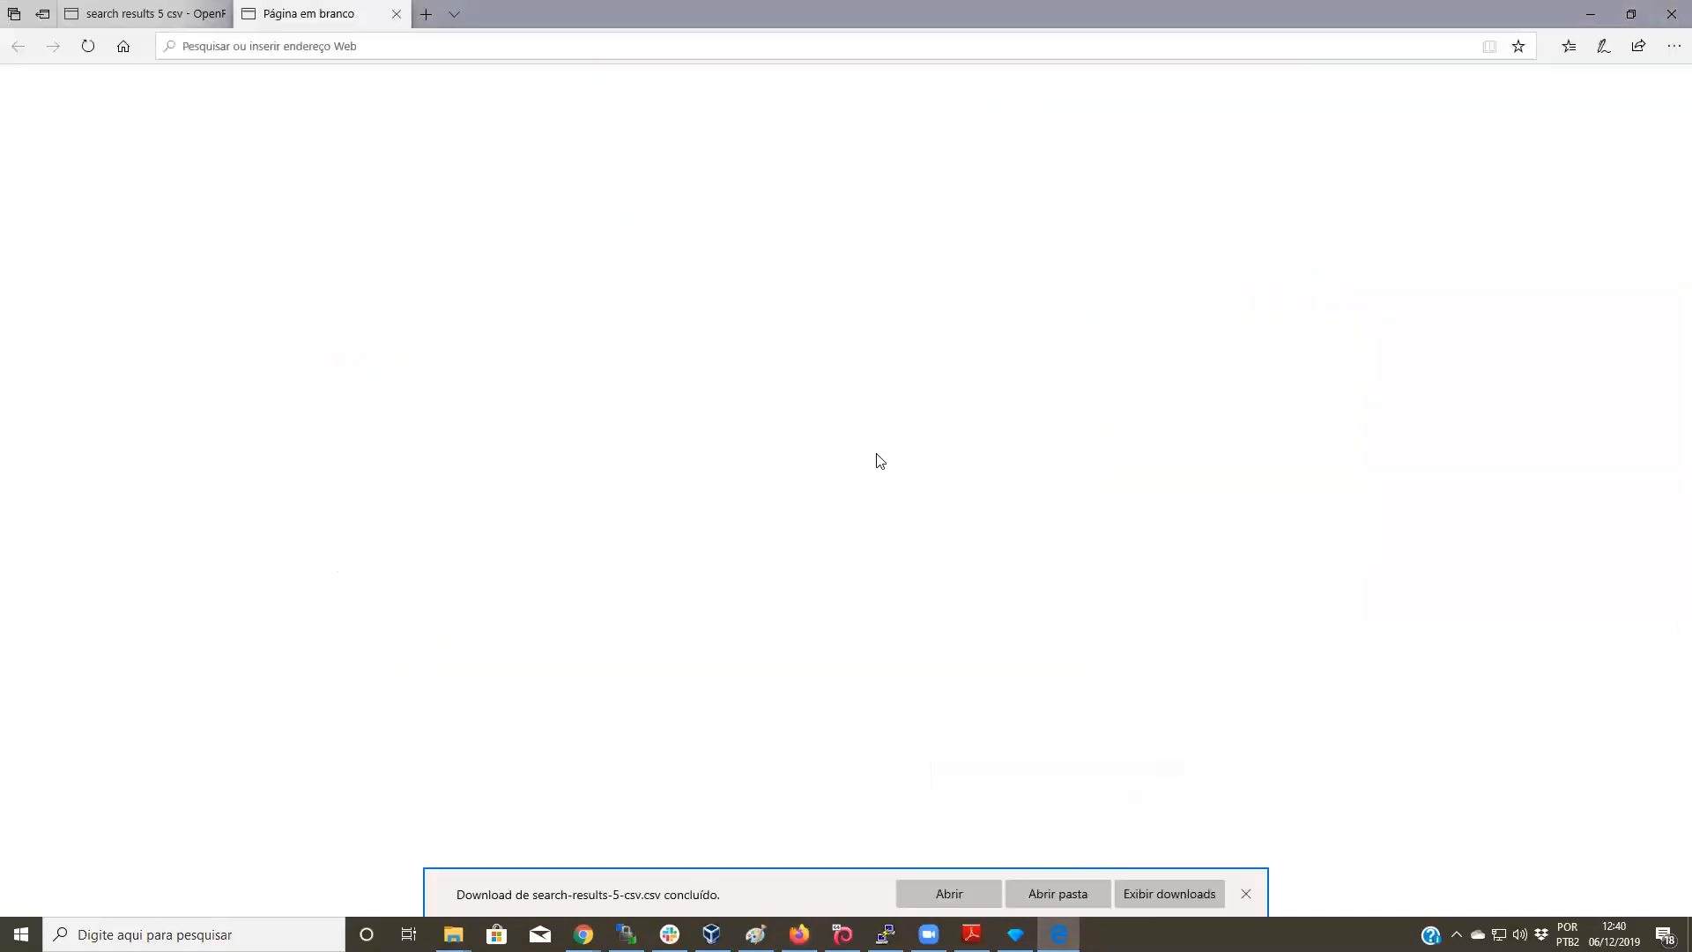
click(189, 13)
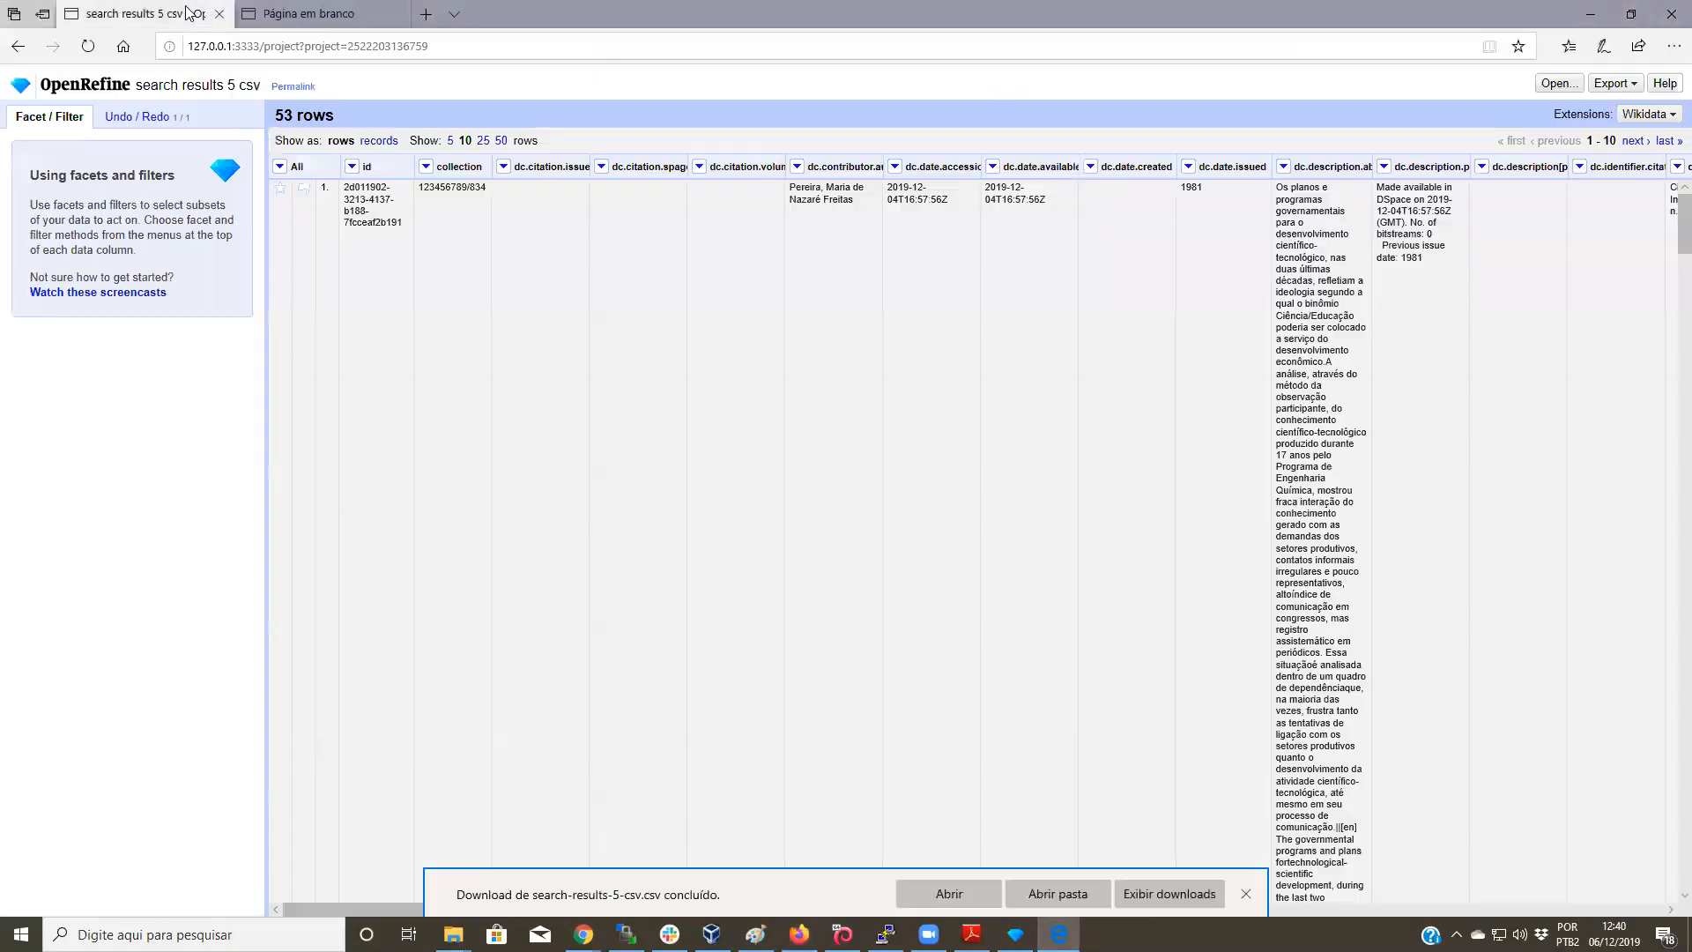
click(119, 88)
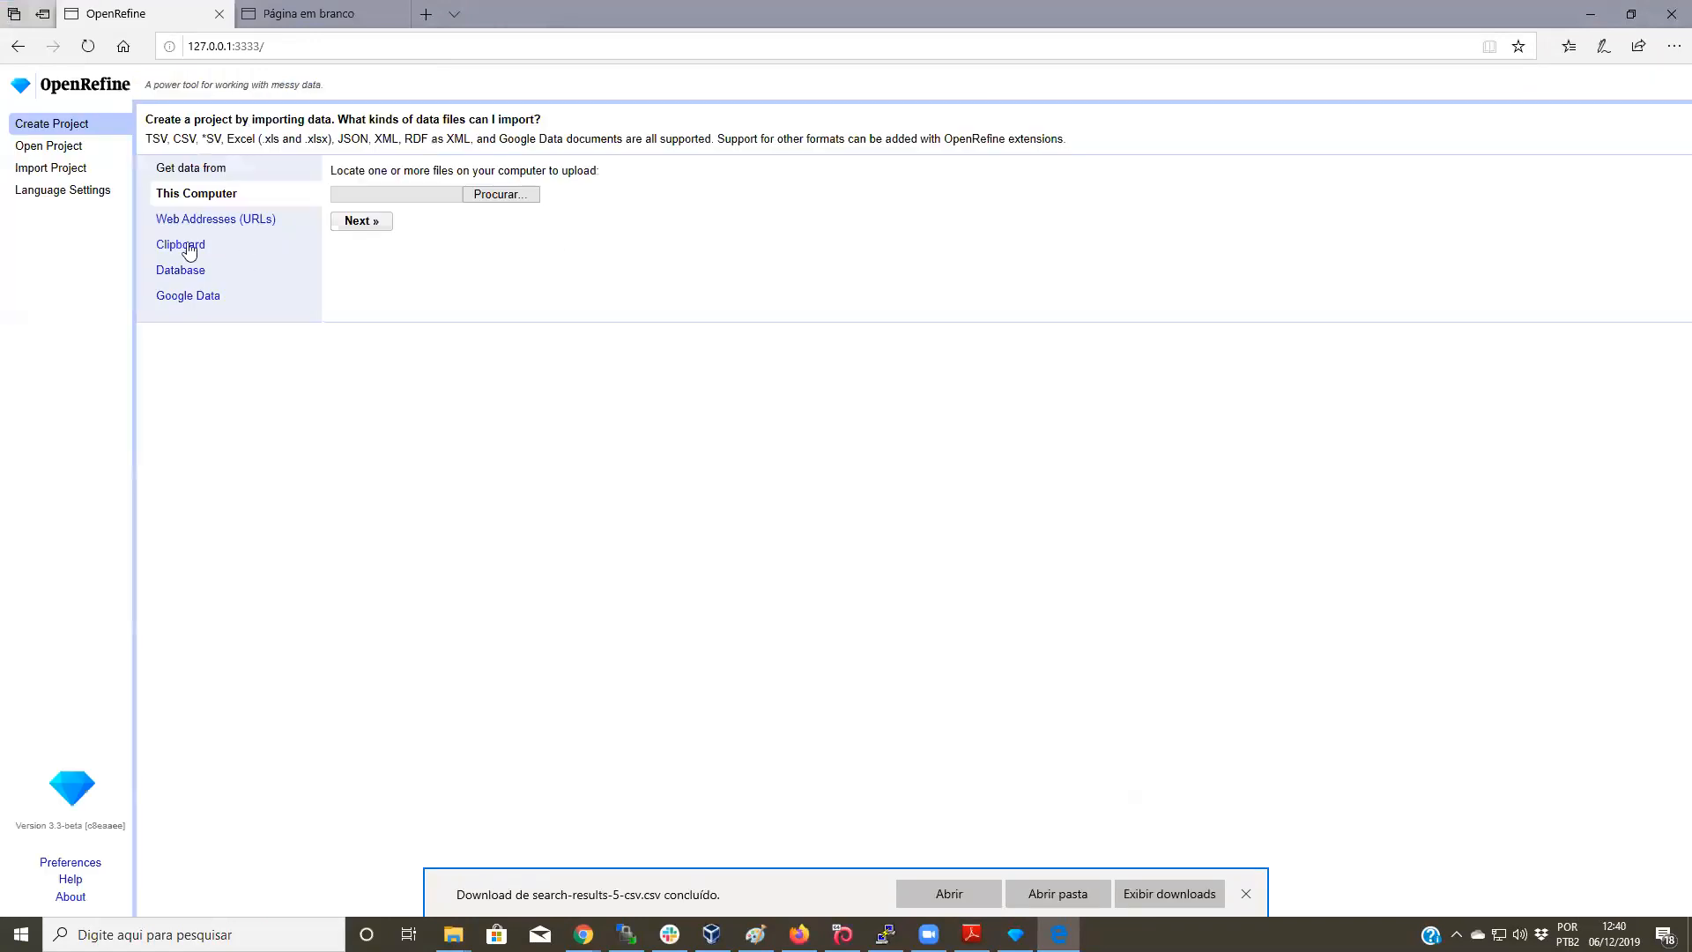
click(54, 146)
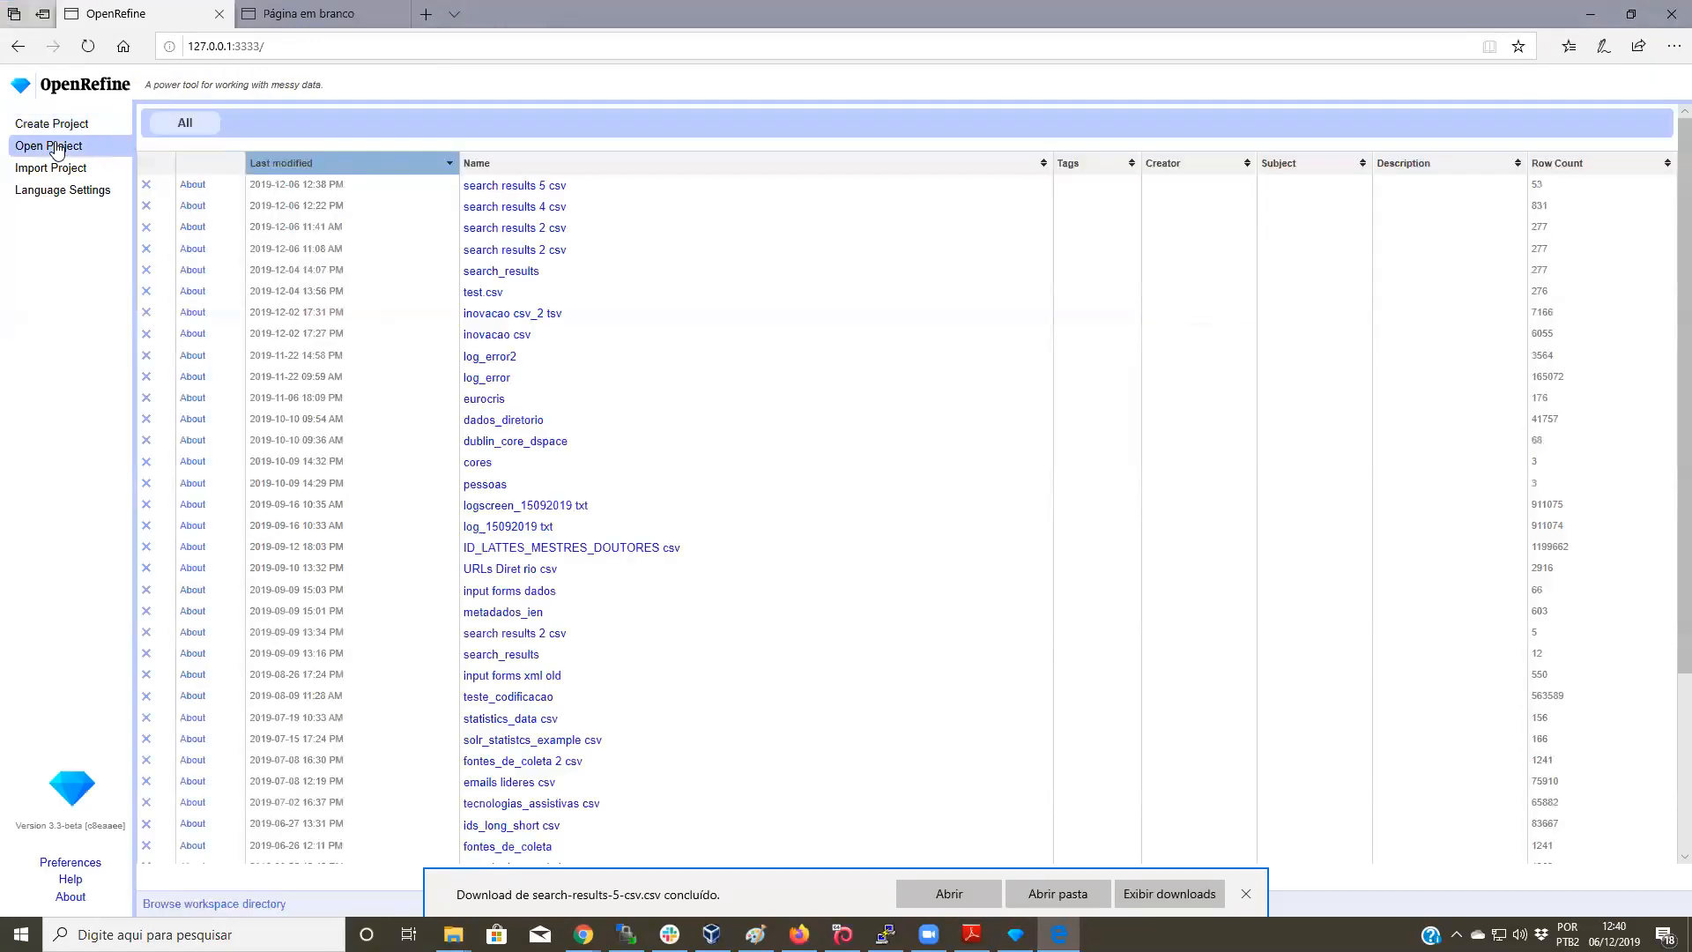
click(559, 208)
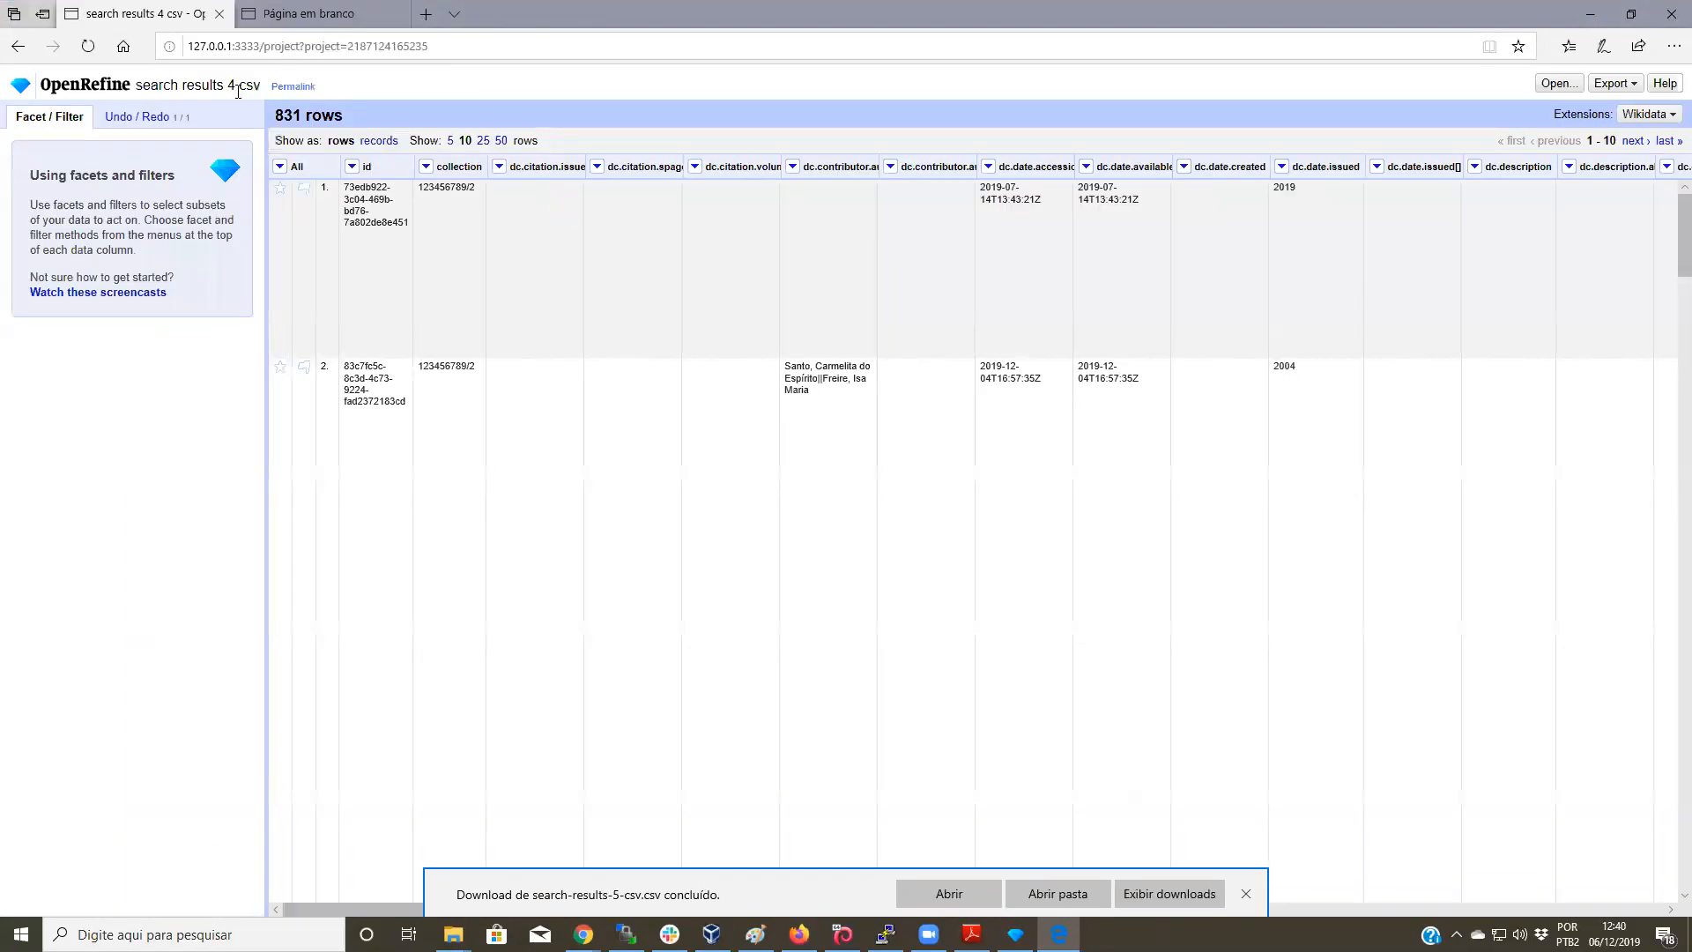
double_click(288, 116)
Step: Dismiss the download bar and scroll right across the columns toward dc.type[pt_BR]
click(1246, 894)
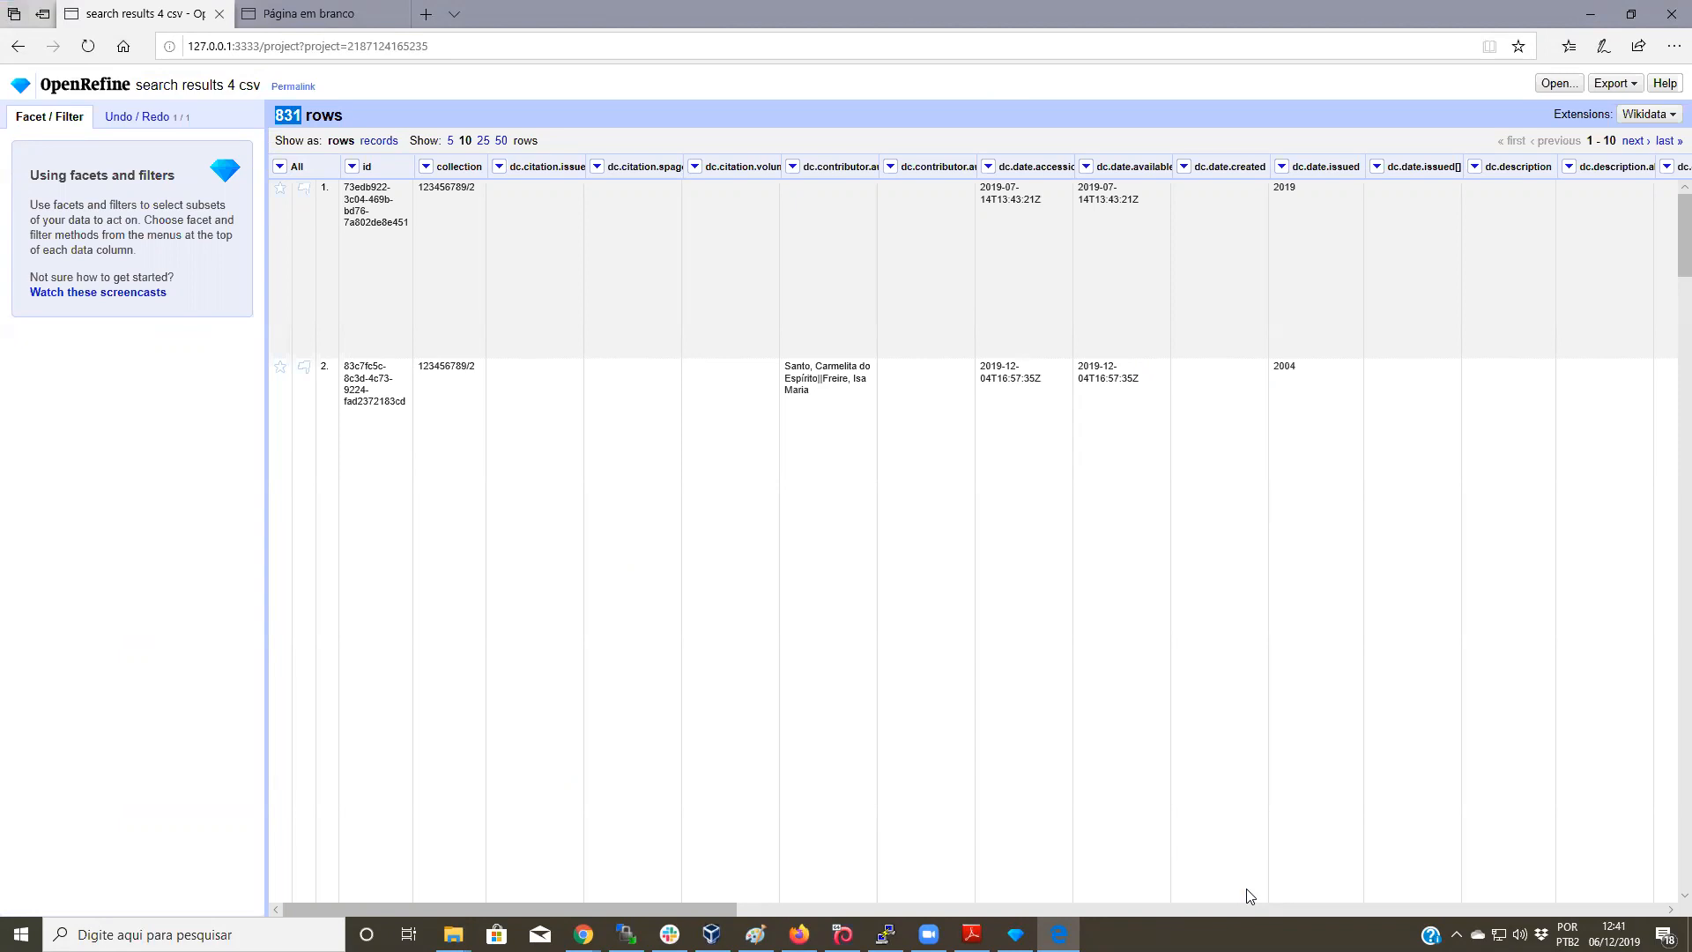
click(793, 169)
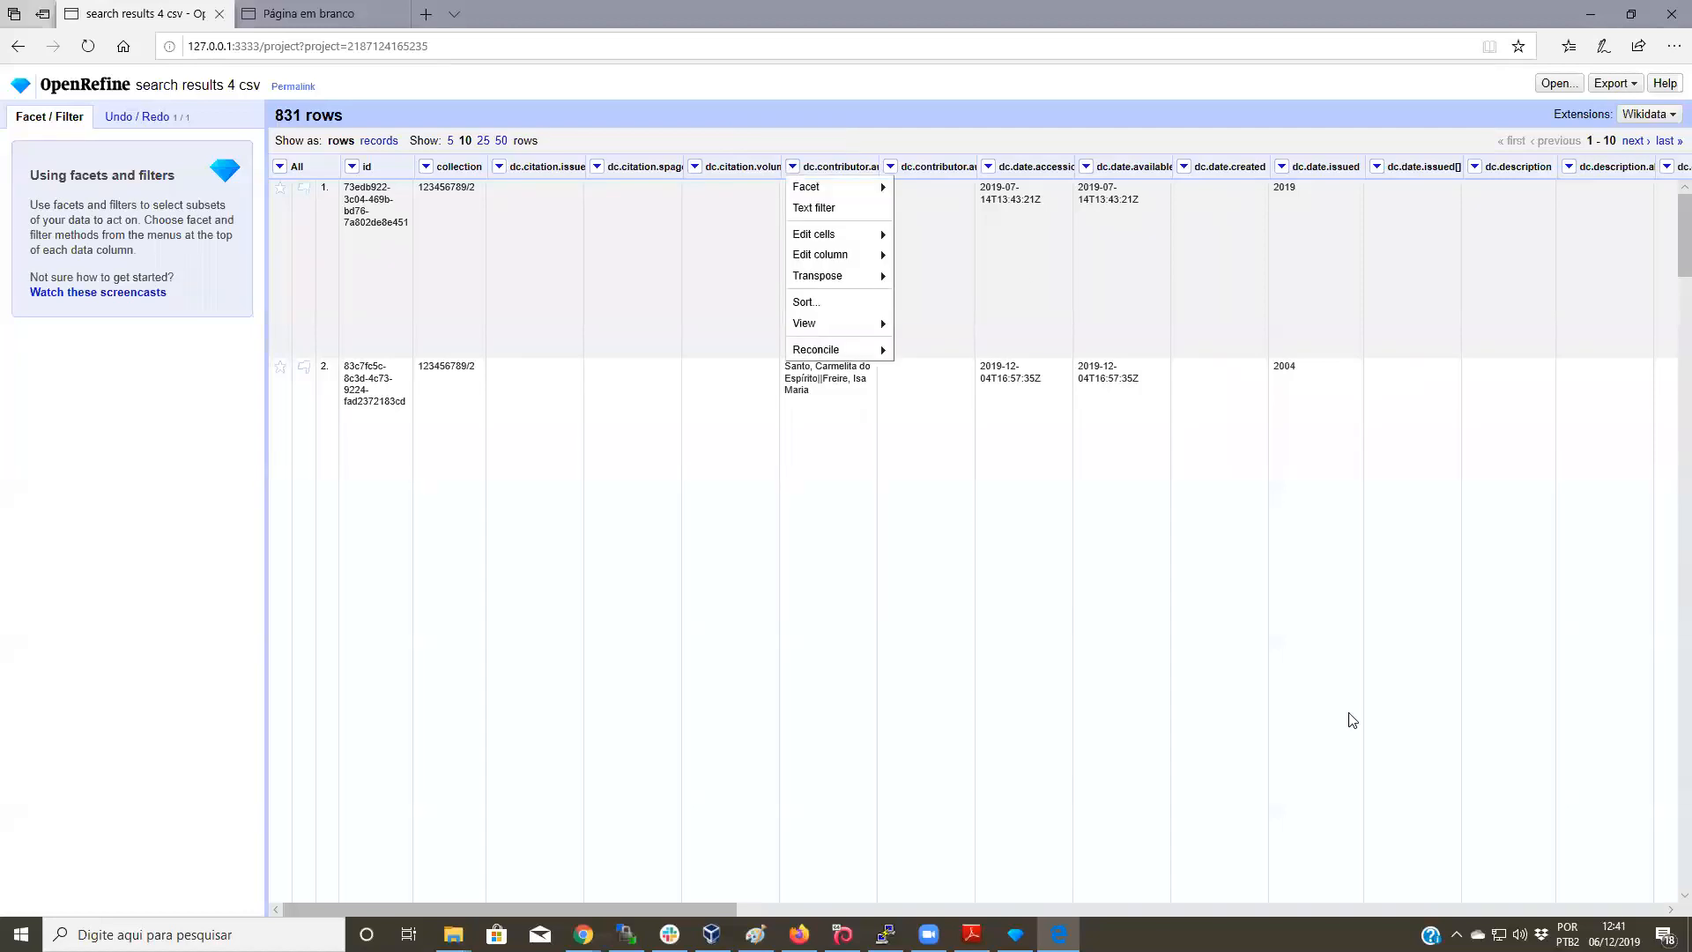
click(663, 914)
drag(697, 916, 1621, 921)
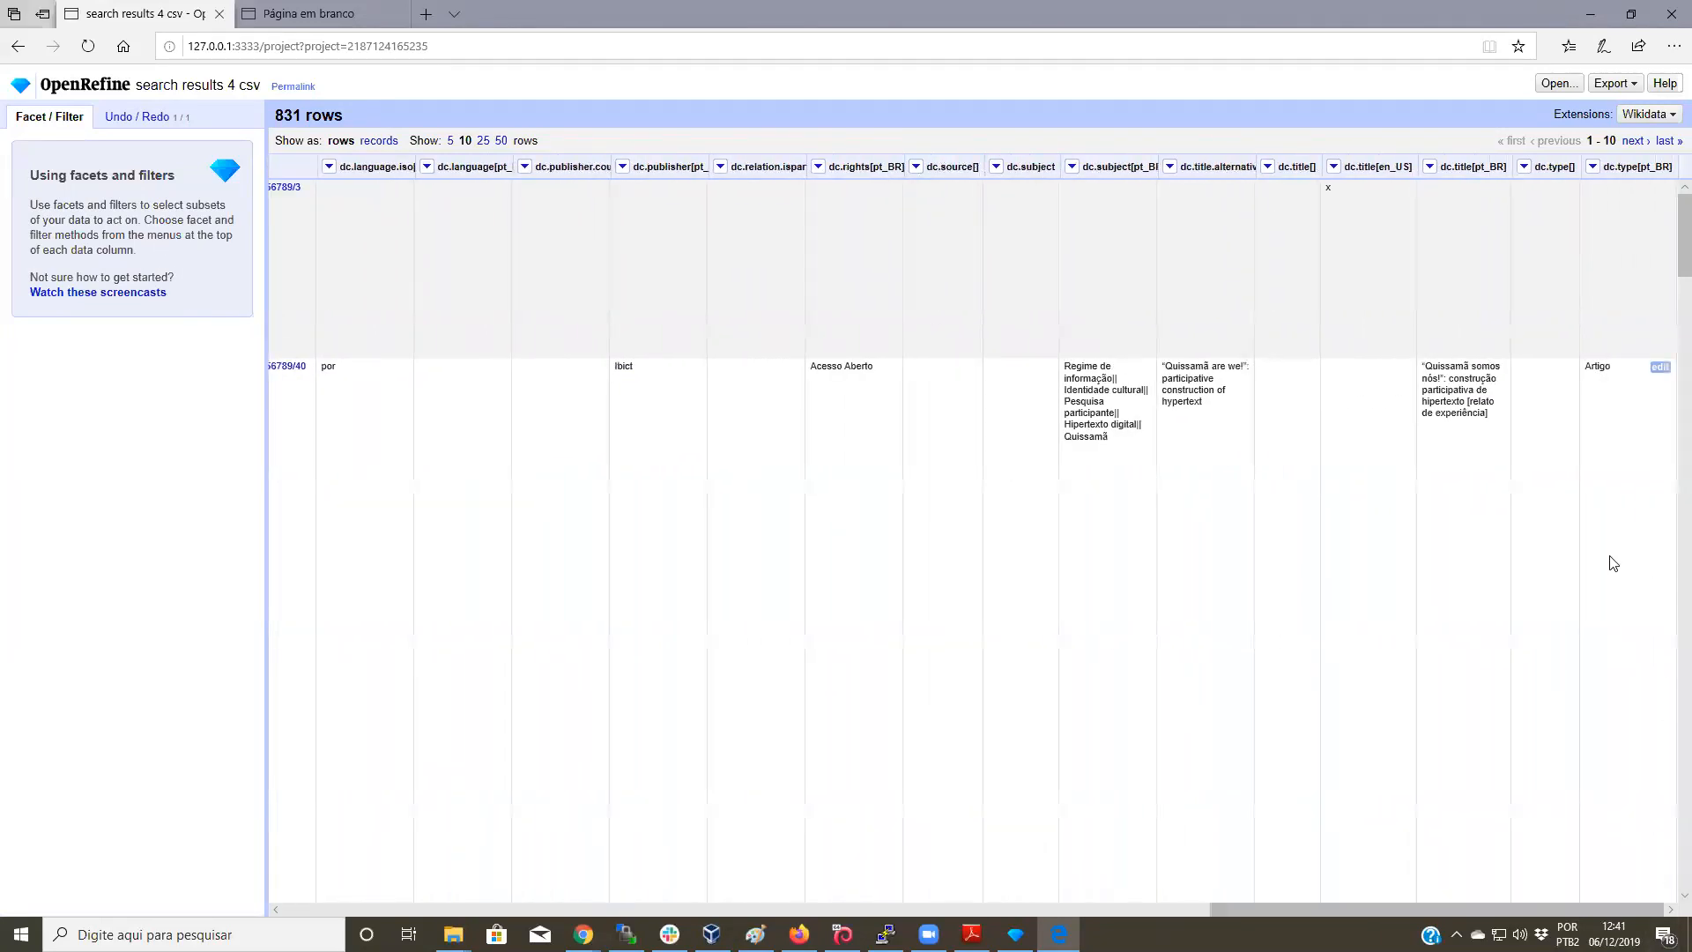
click(820, 168)
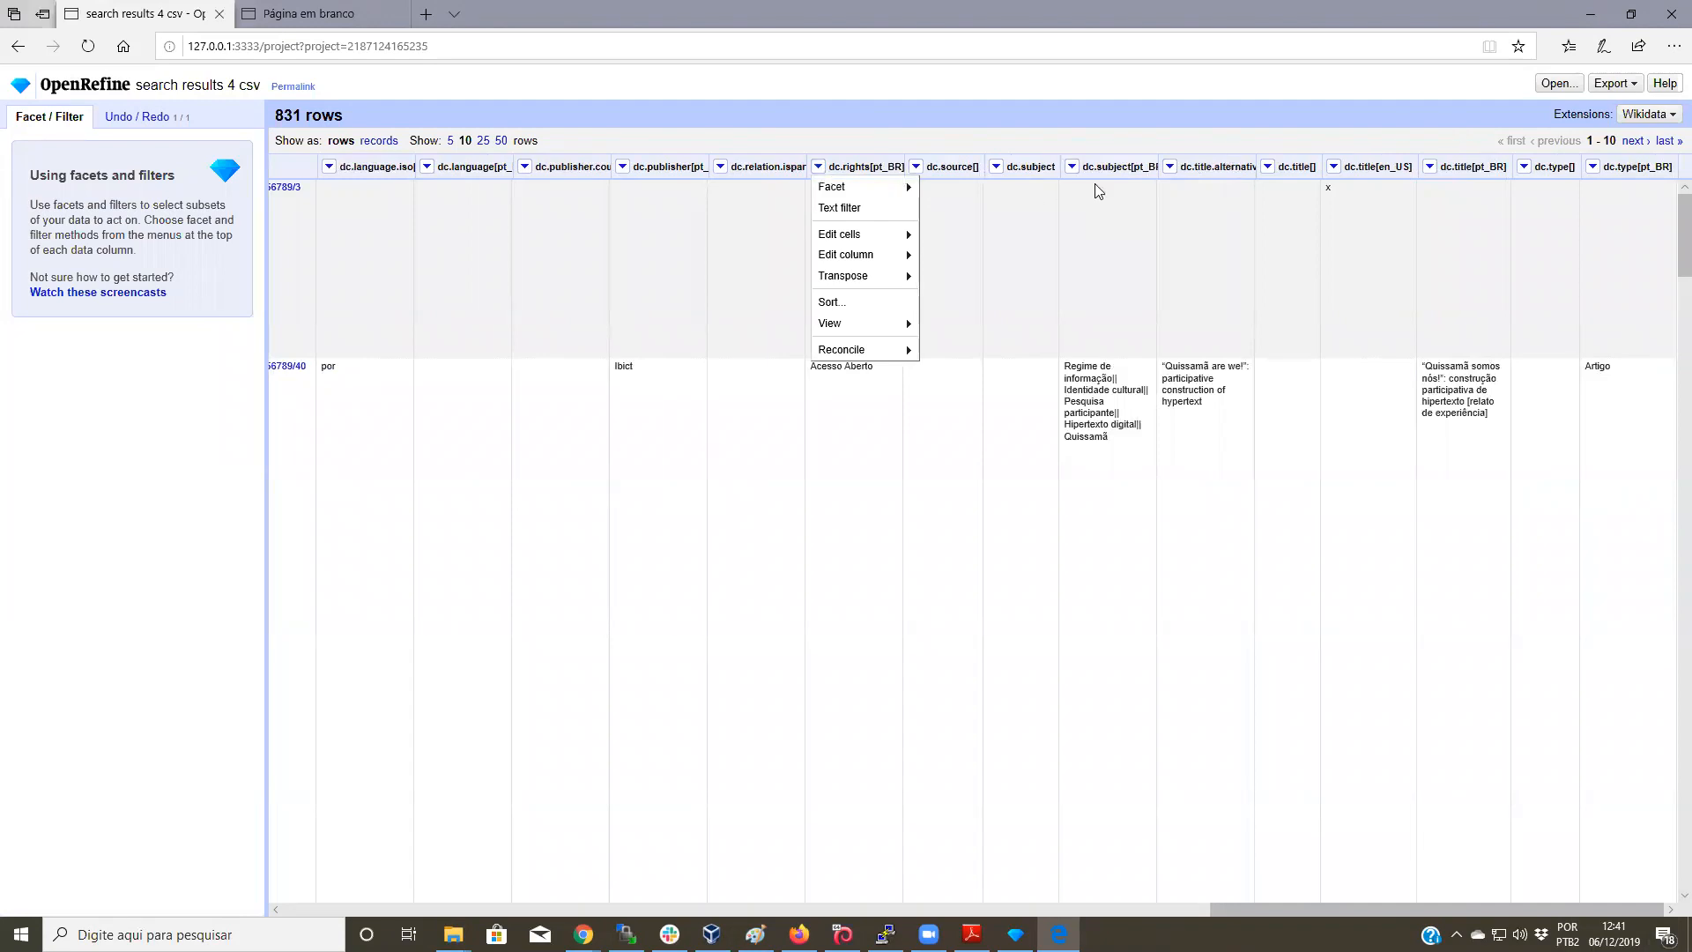
click(1592, 168)
Step: Add a text facet on dc.type[pt_BR], listing 8 types including Artigo 244 and (blank) 560
click(1593, 168)
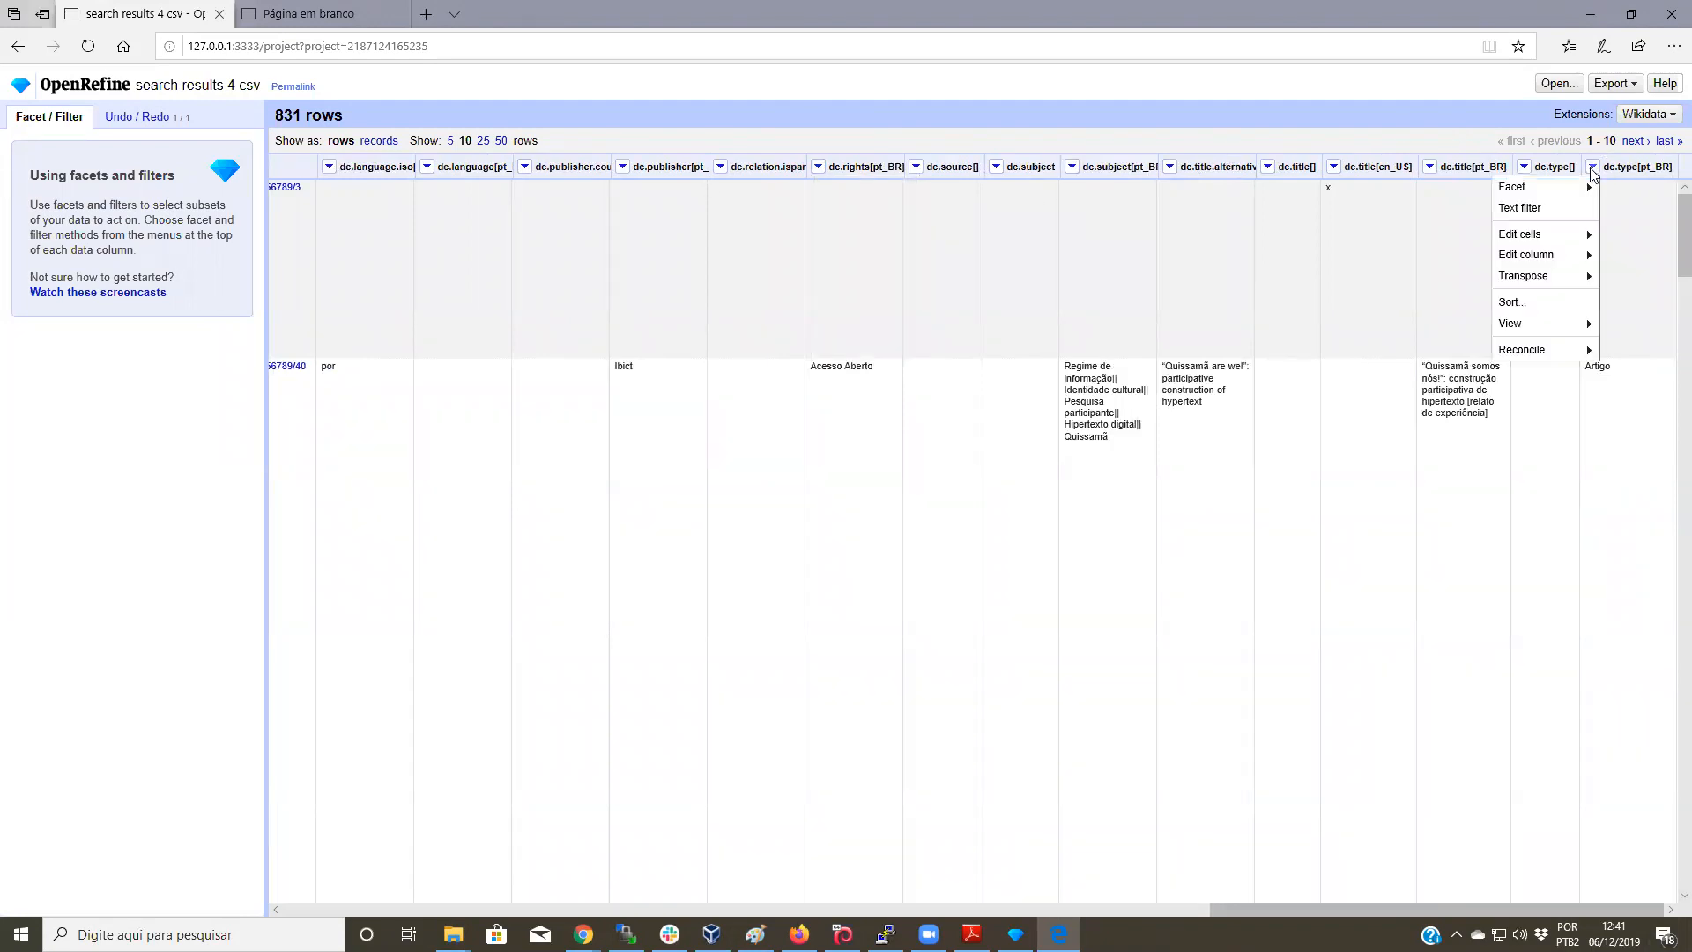
mouse_move(1550, 191)
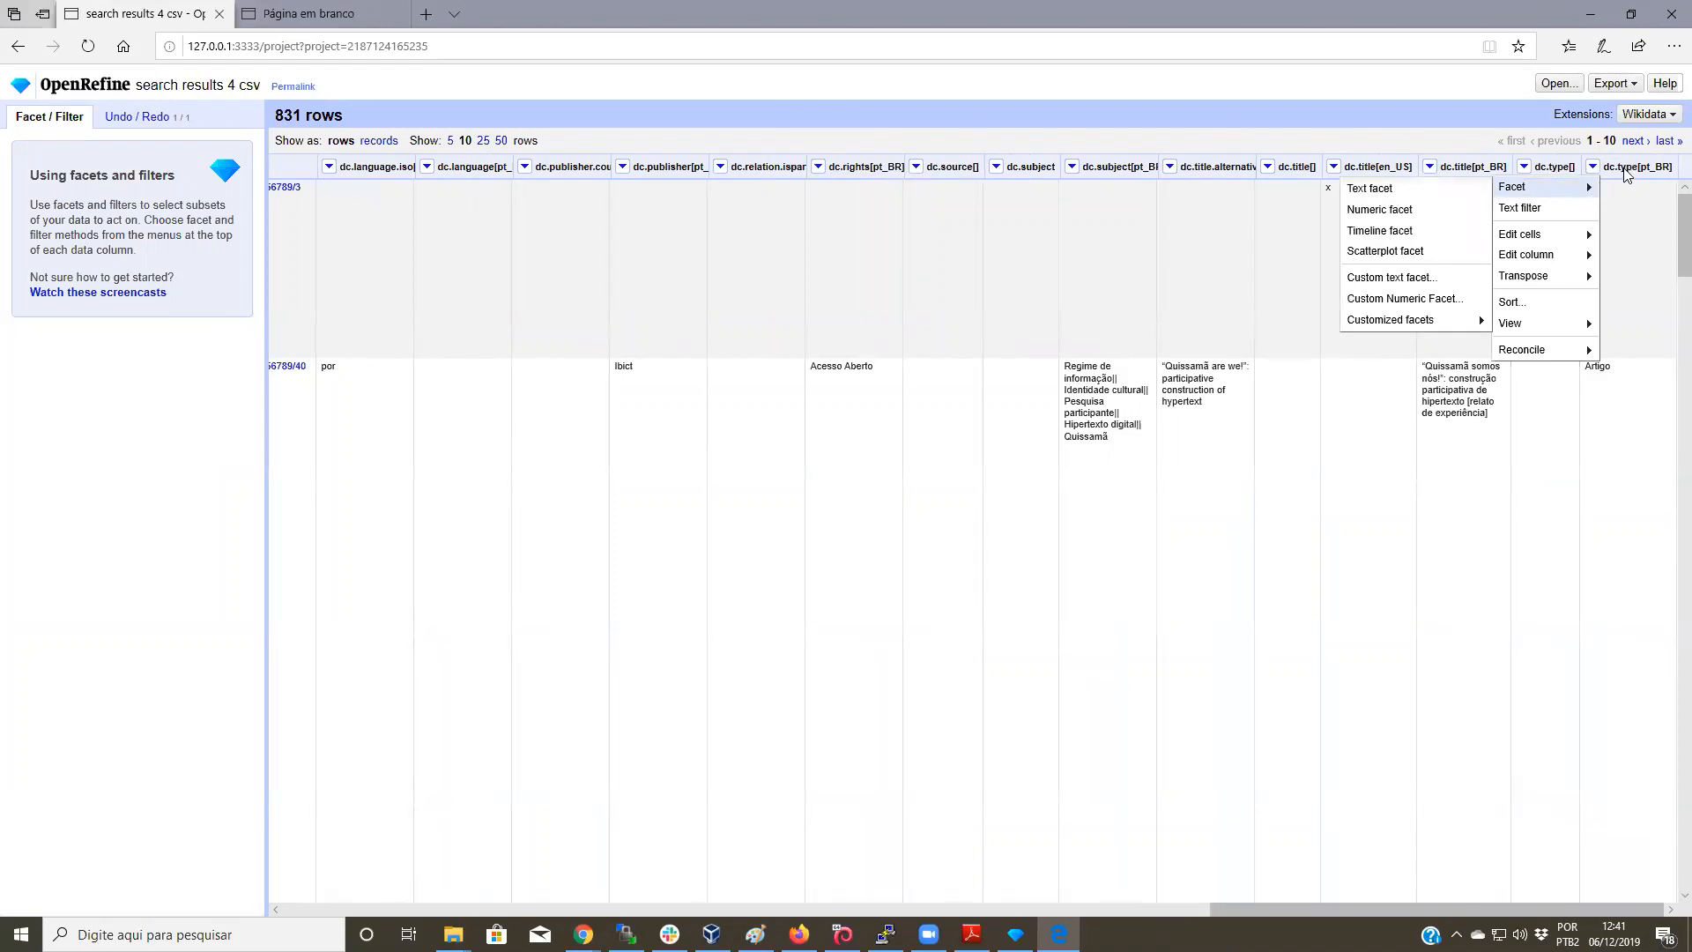
click(1594, 171)
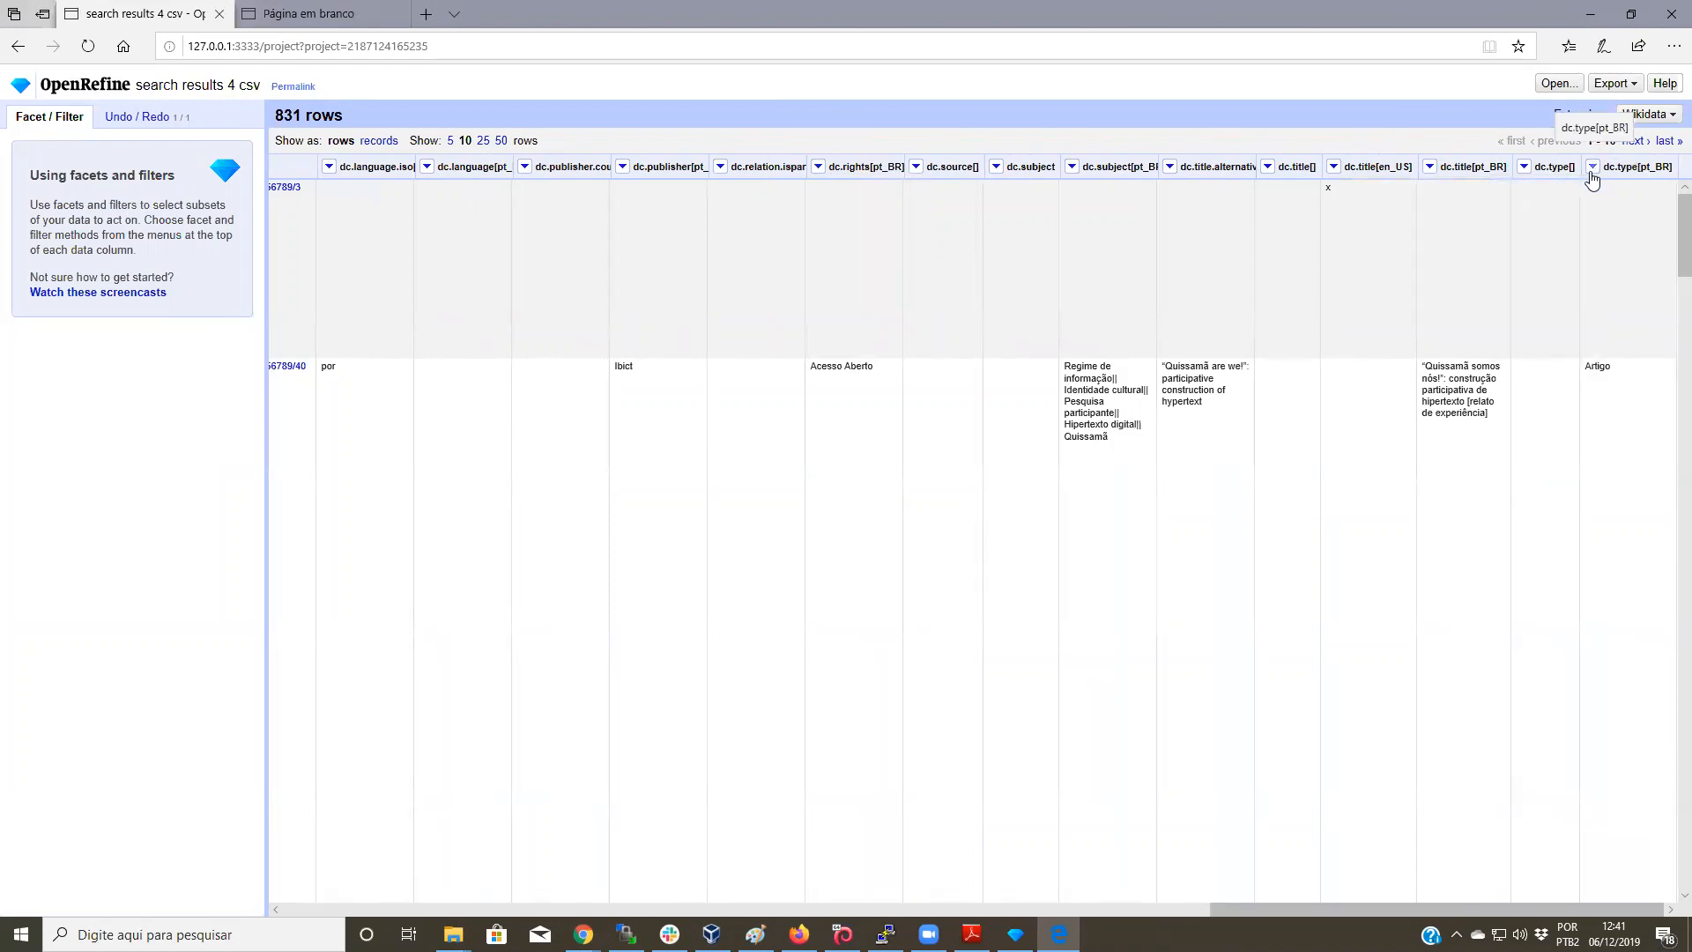
click(1593, 169)
mouse_move(1574, 193)
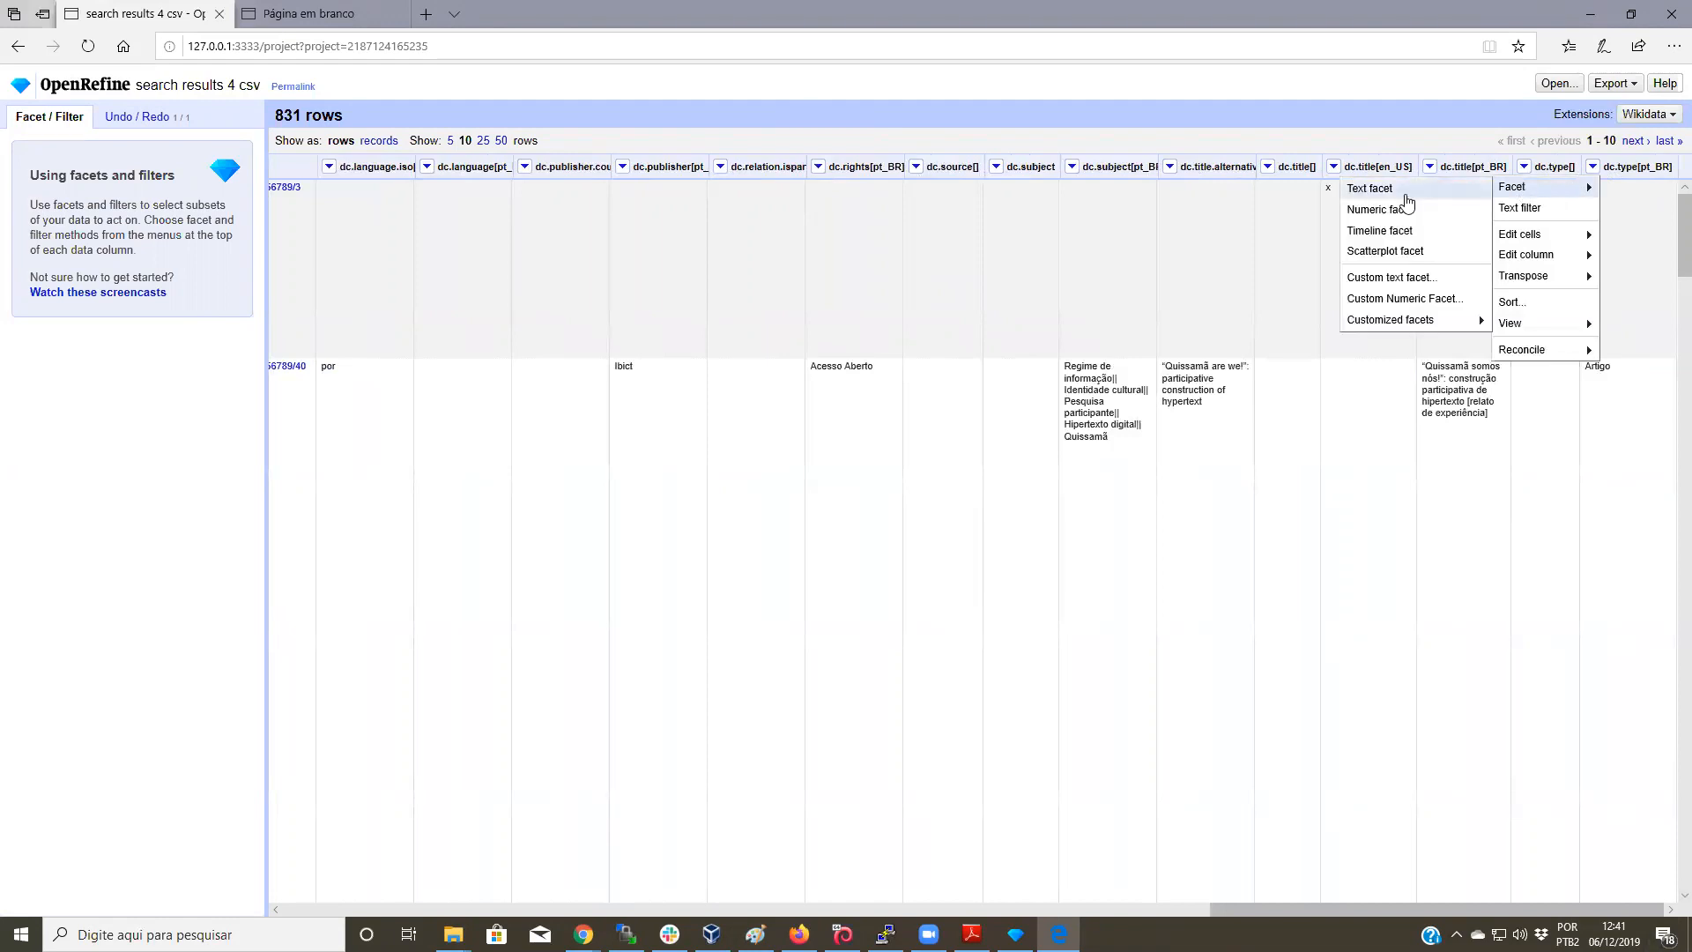
click(1594, 170)
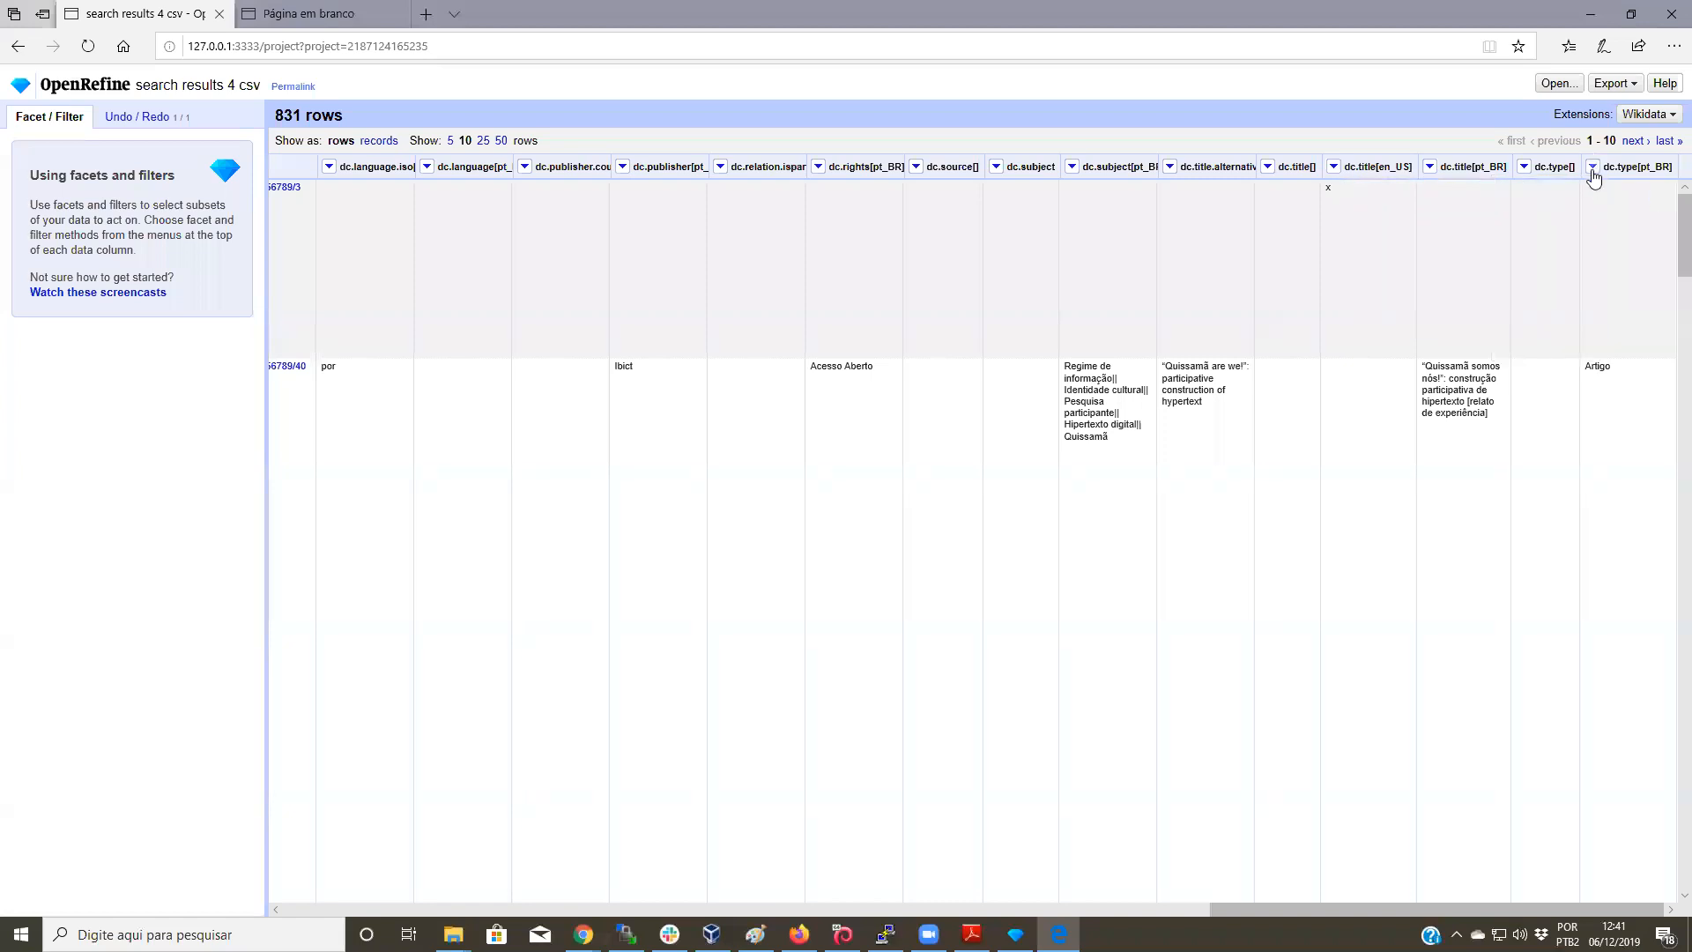
click(1593, 170)
mouse_move(1586, 182)
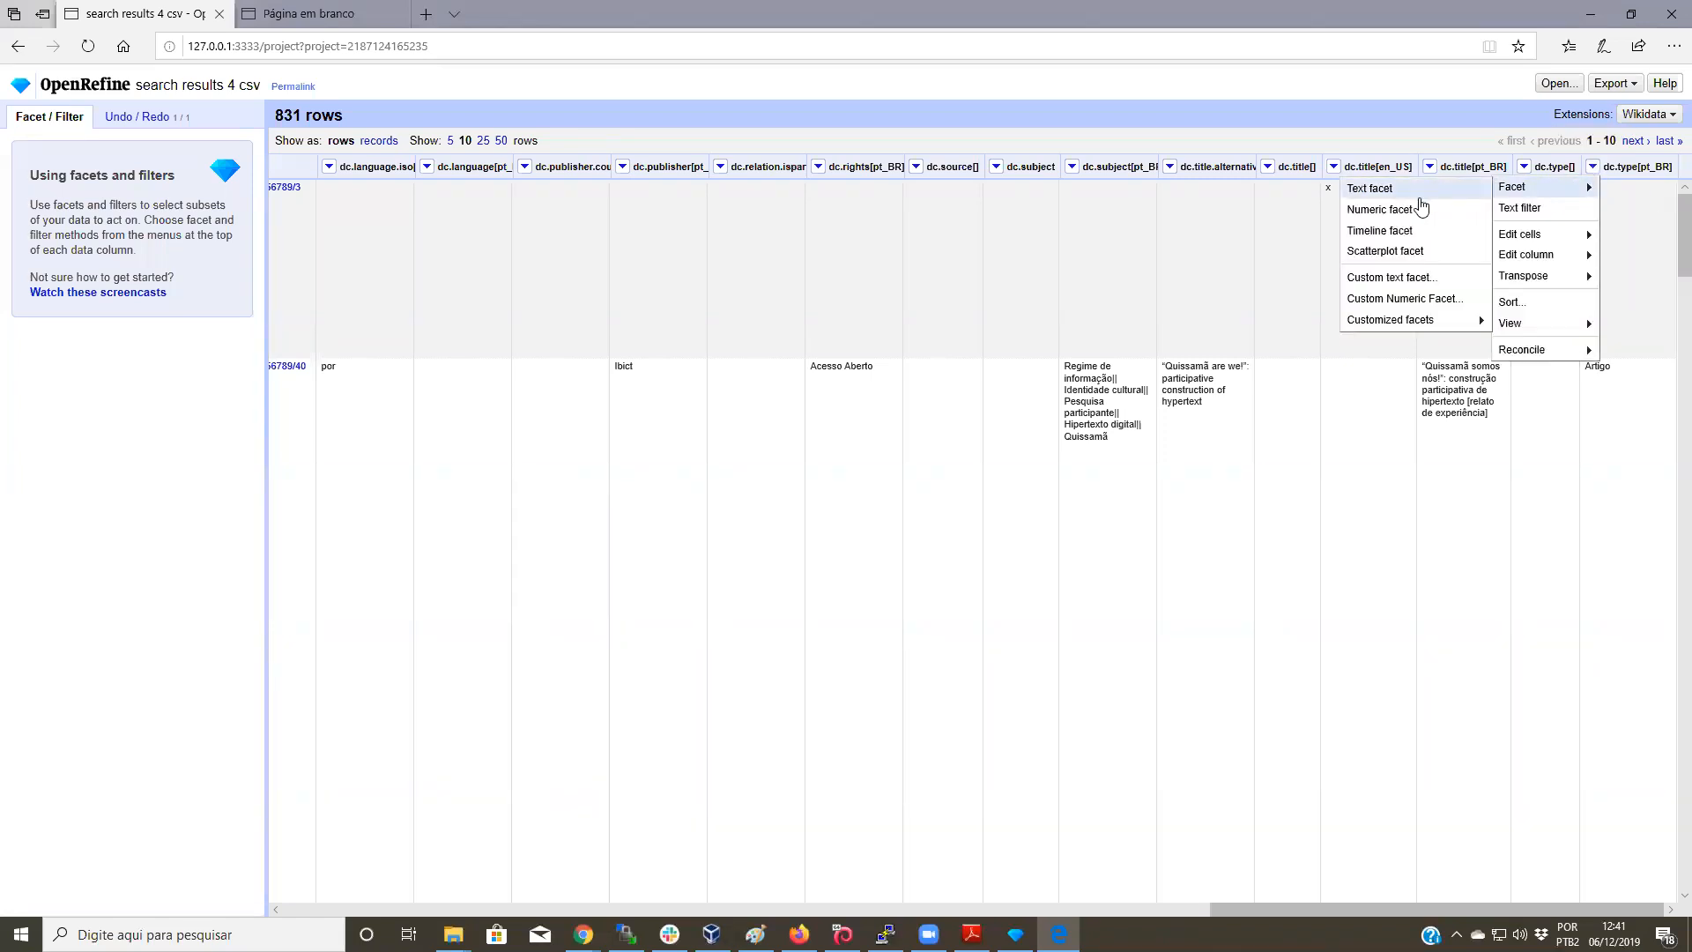
click(1380, 189)
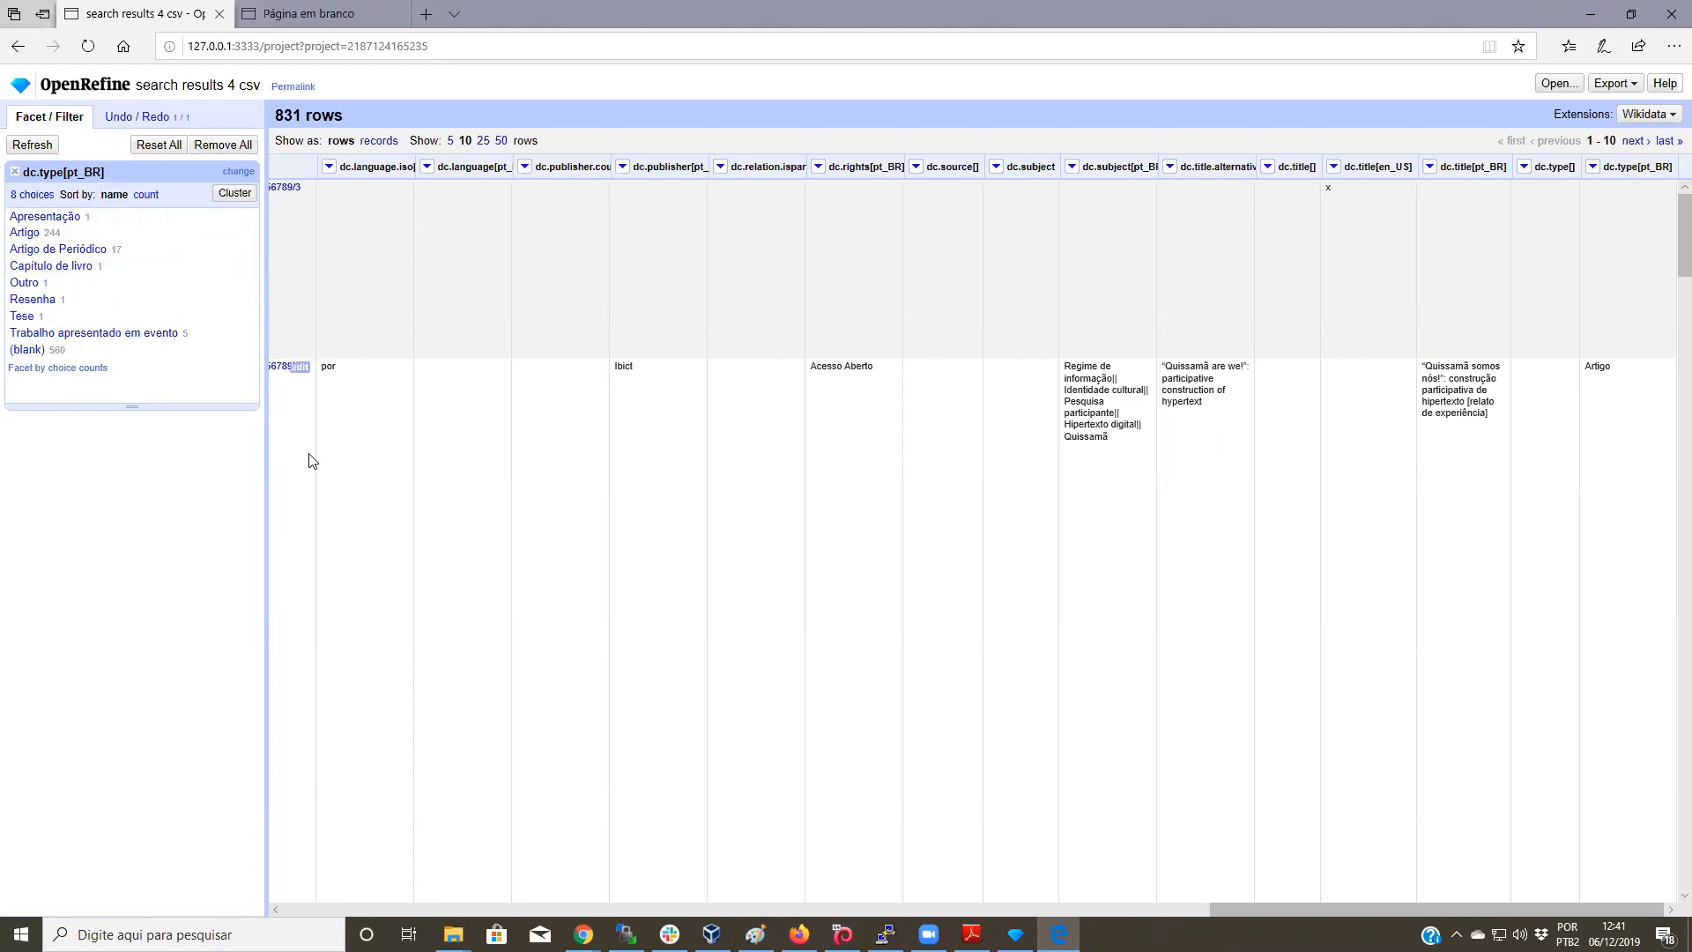
Step: Rename the dc.type value Outro to Editorial
click(25, 283)
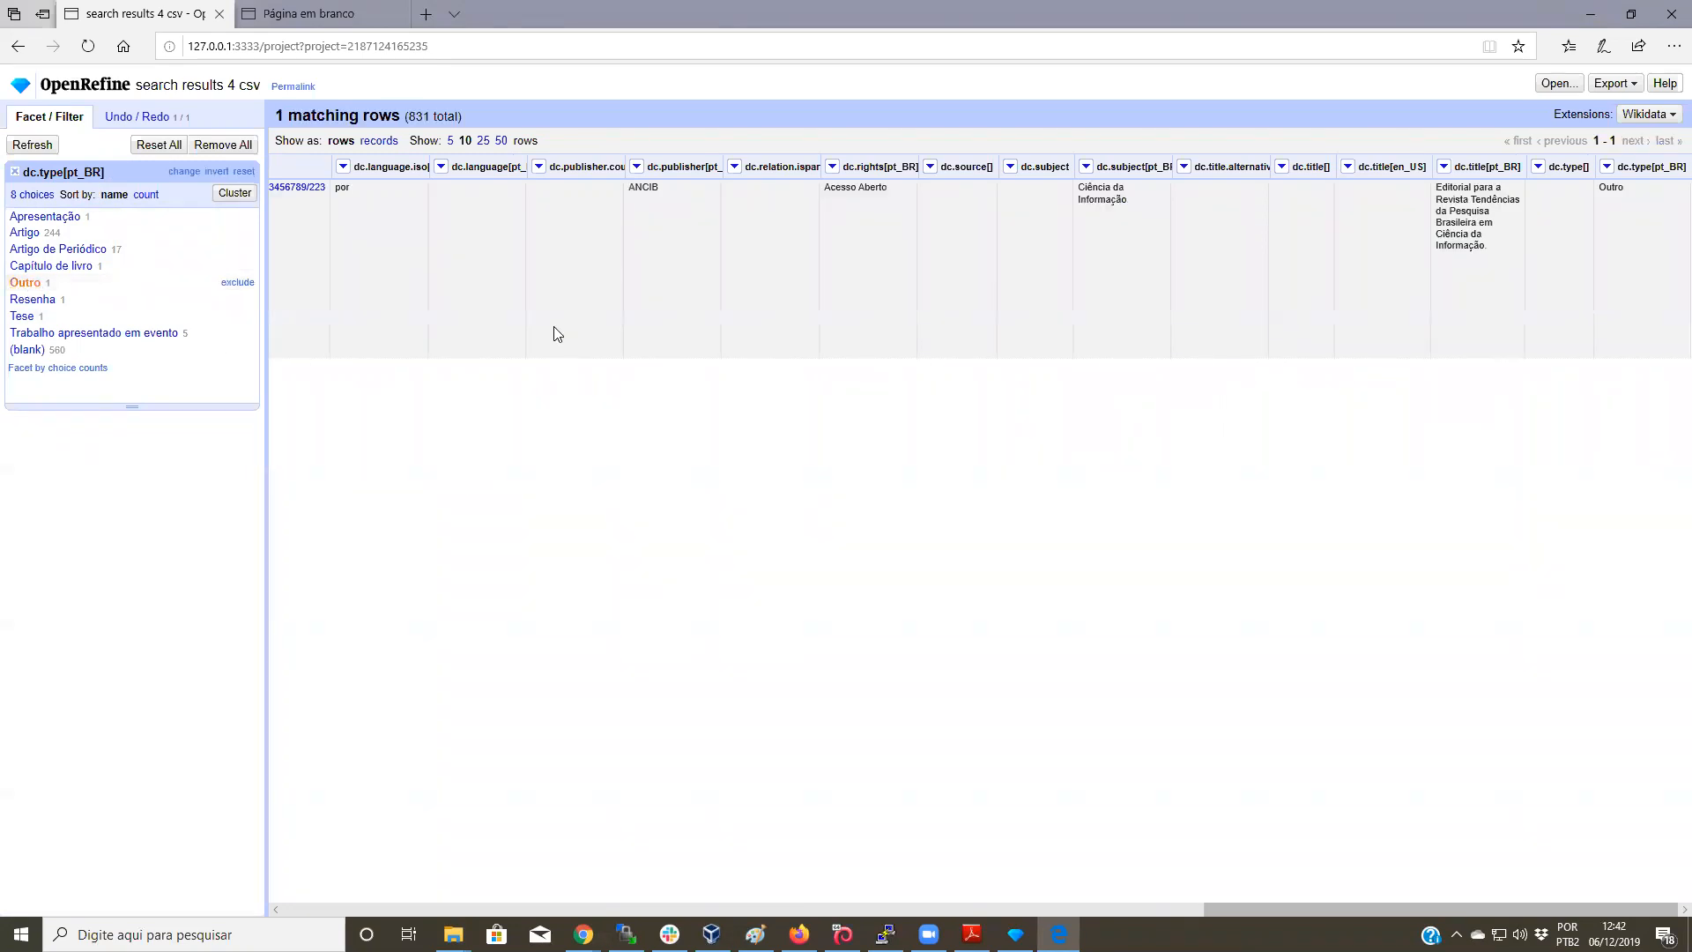
drag(1302, 913, 1392, 901)
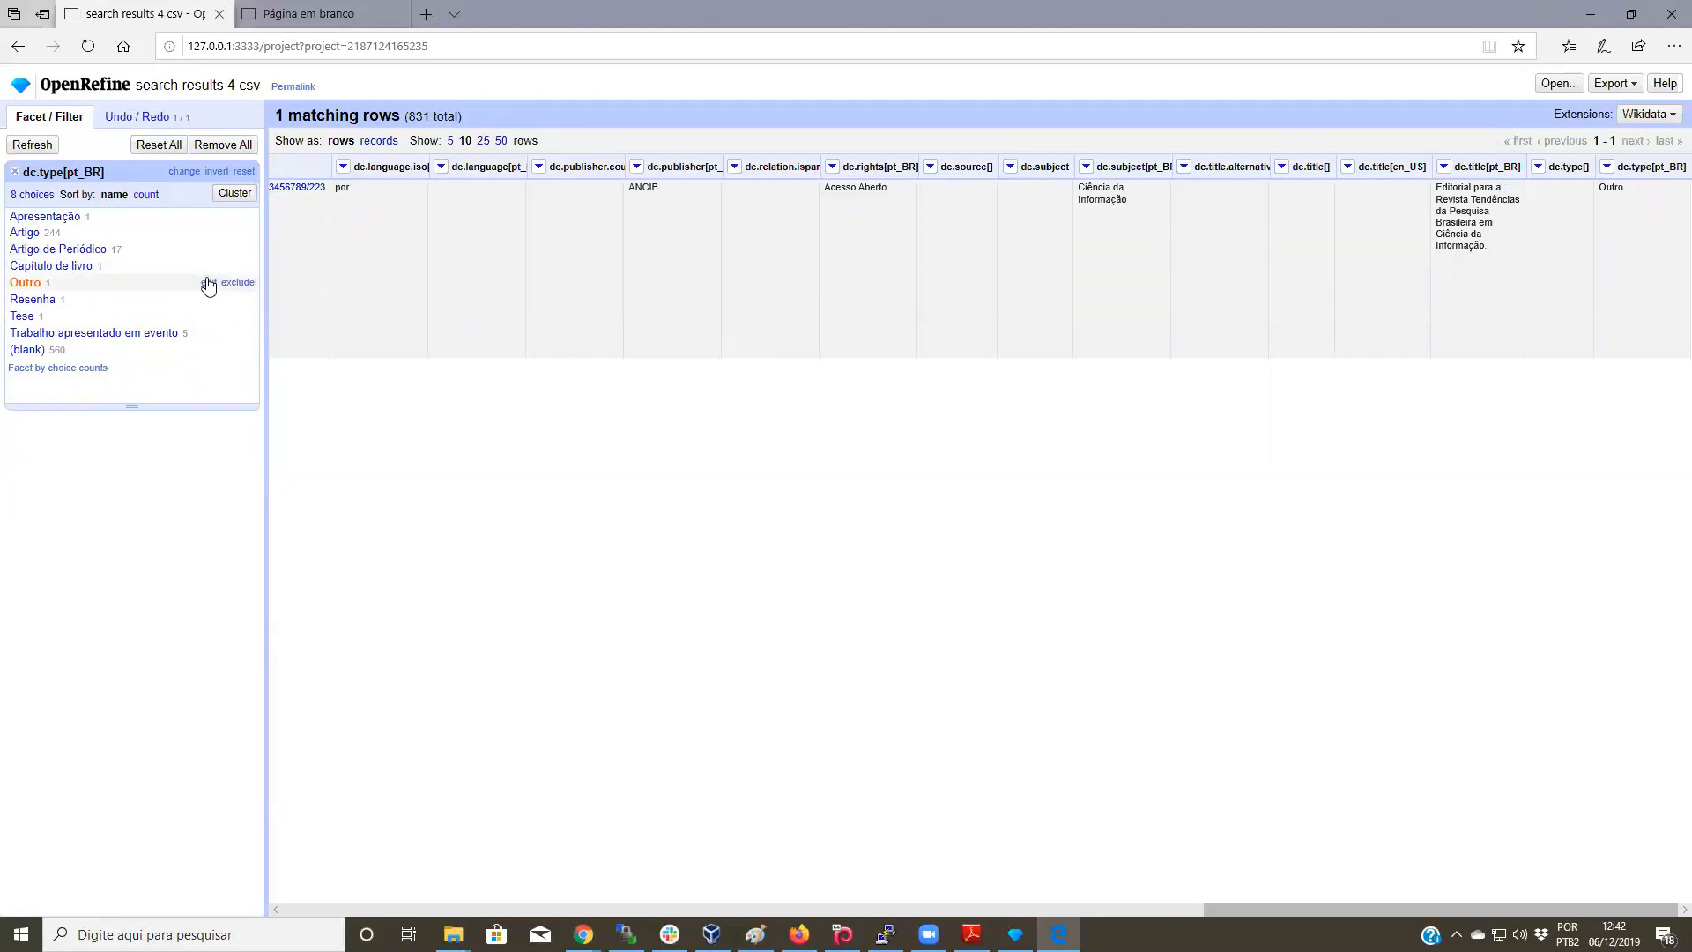
click(208, 283)
text(Editorial)
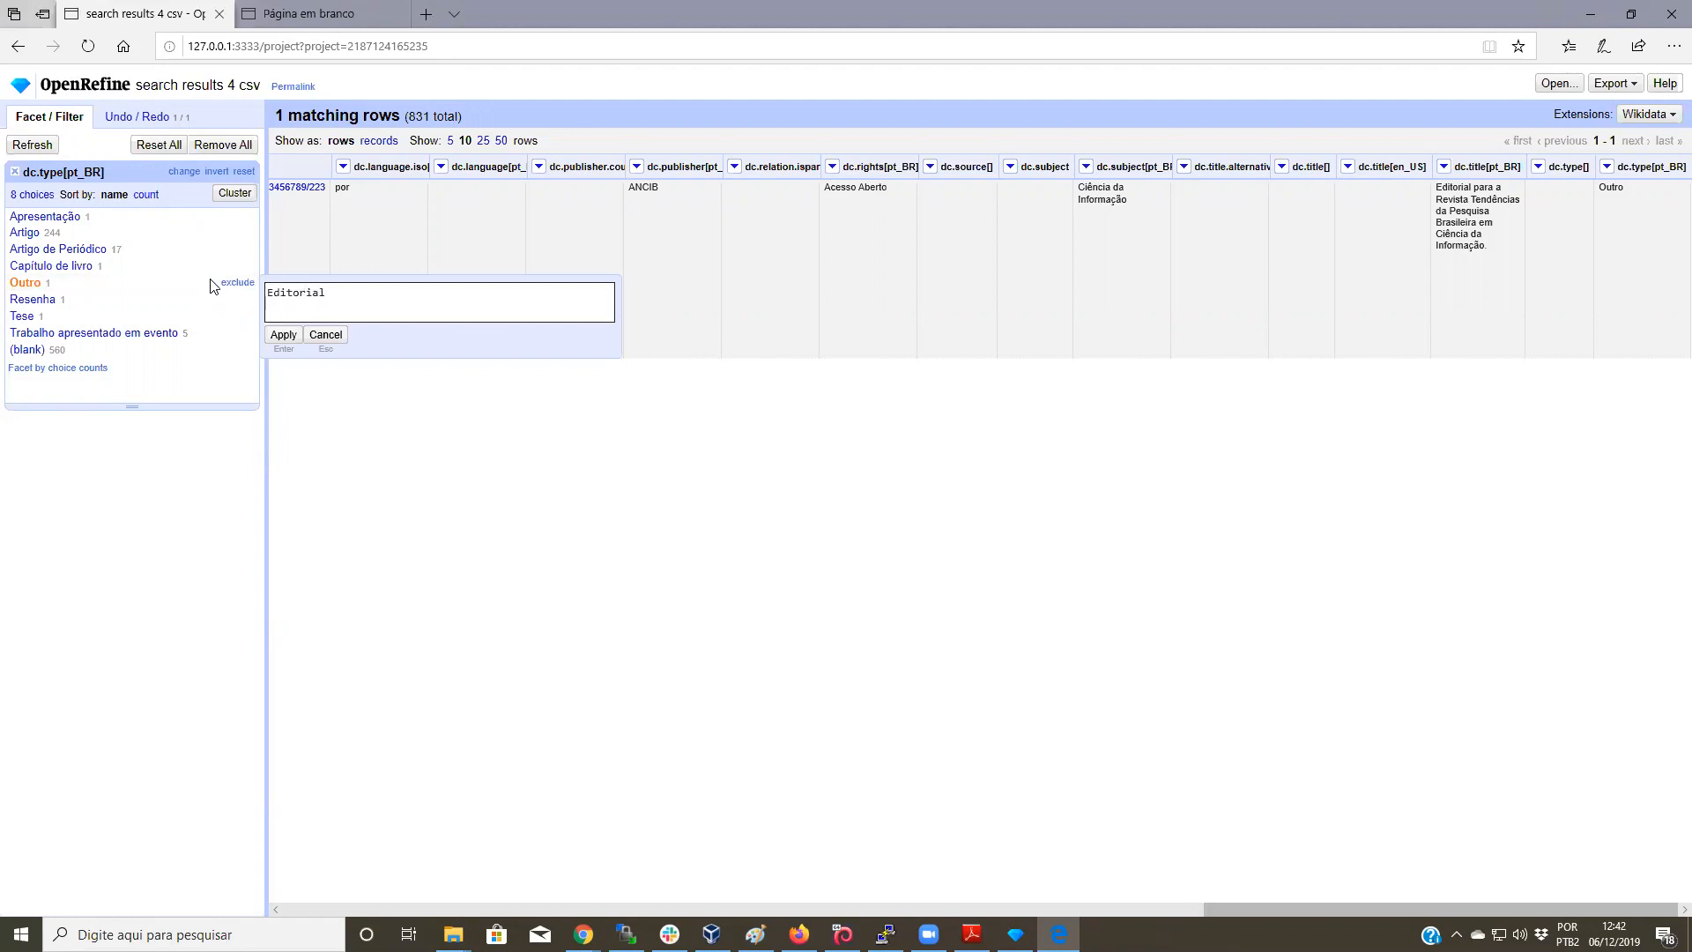
click(284, 335)
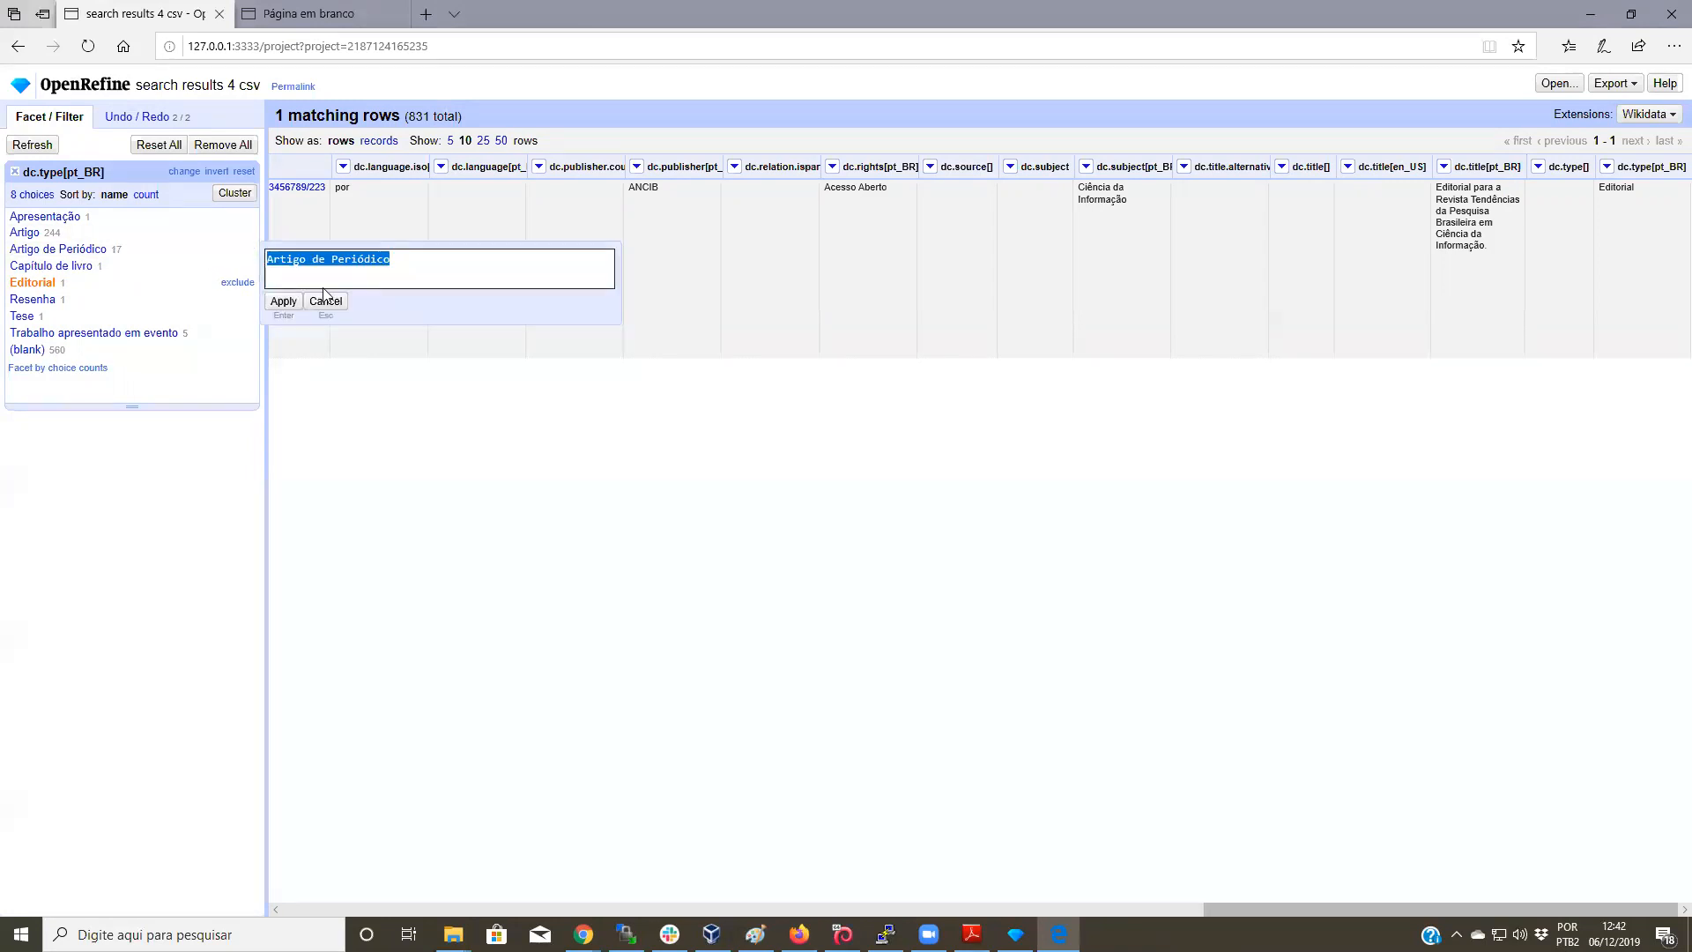
Step: Merge the 17 Artigo de Periódico values into Artigo (261) and filter to Artigo rows
drag(308, 265, 430, 269)
key(BackSpace)
click(295, 299)
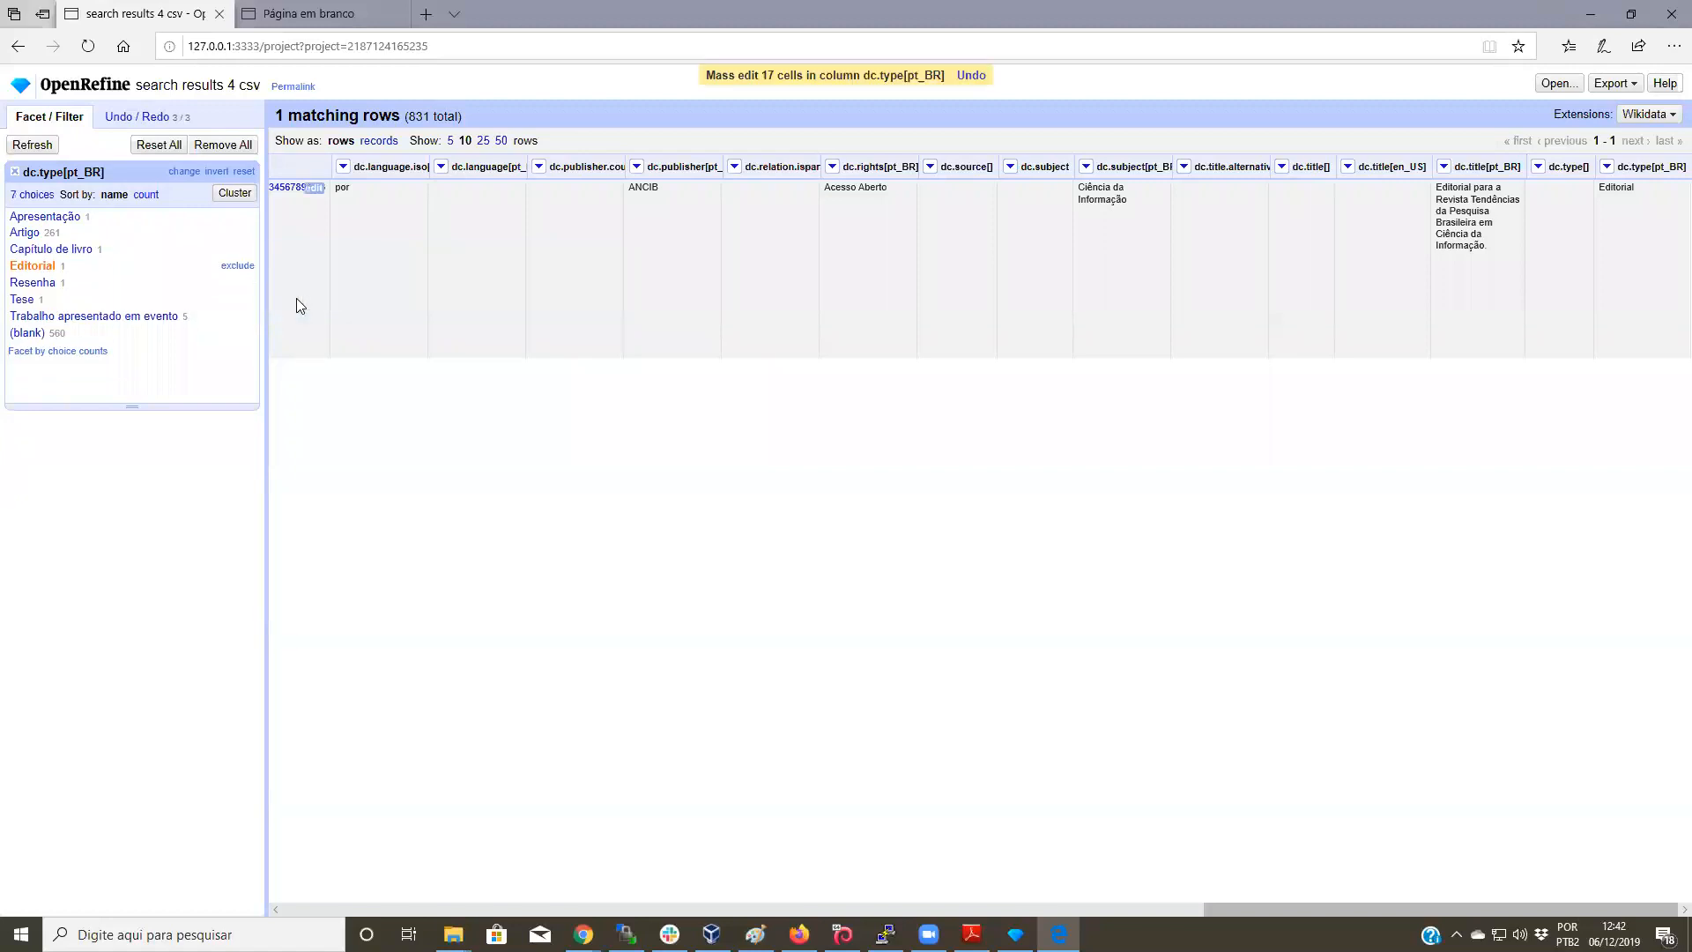
click(237, 266)
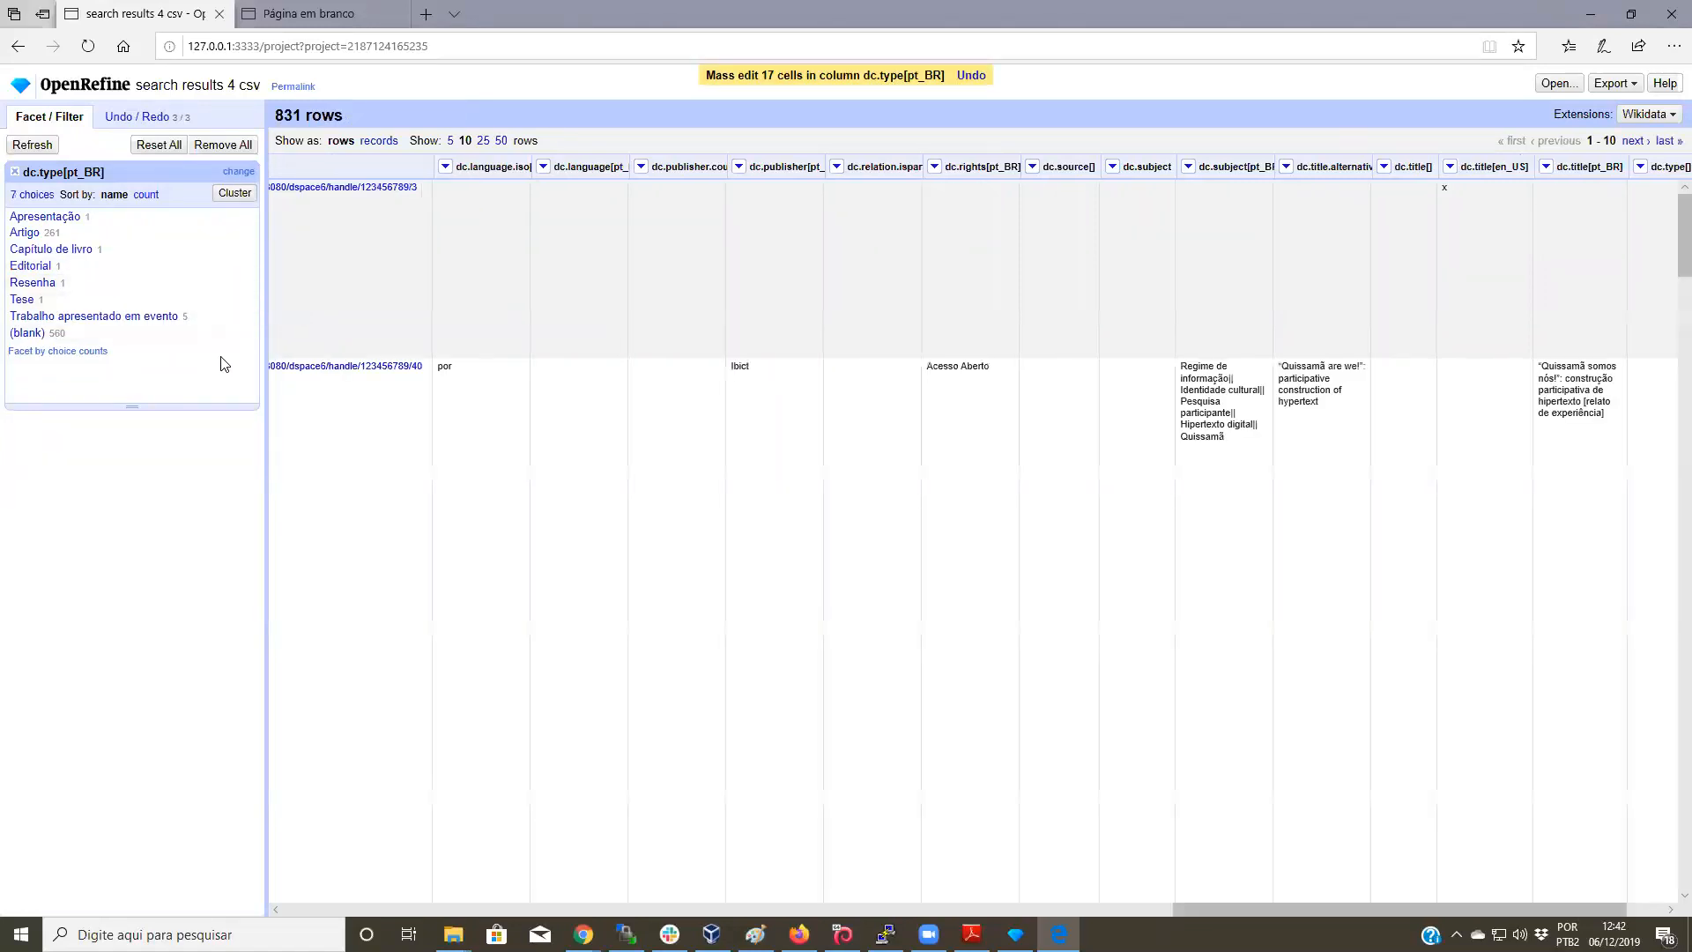
click(25, 233)
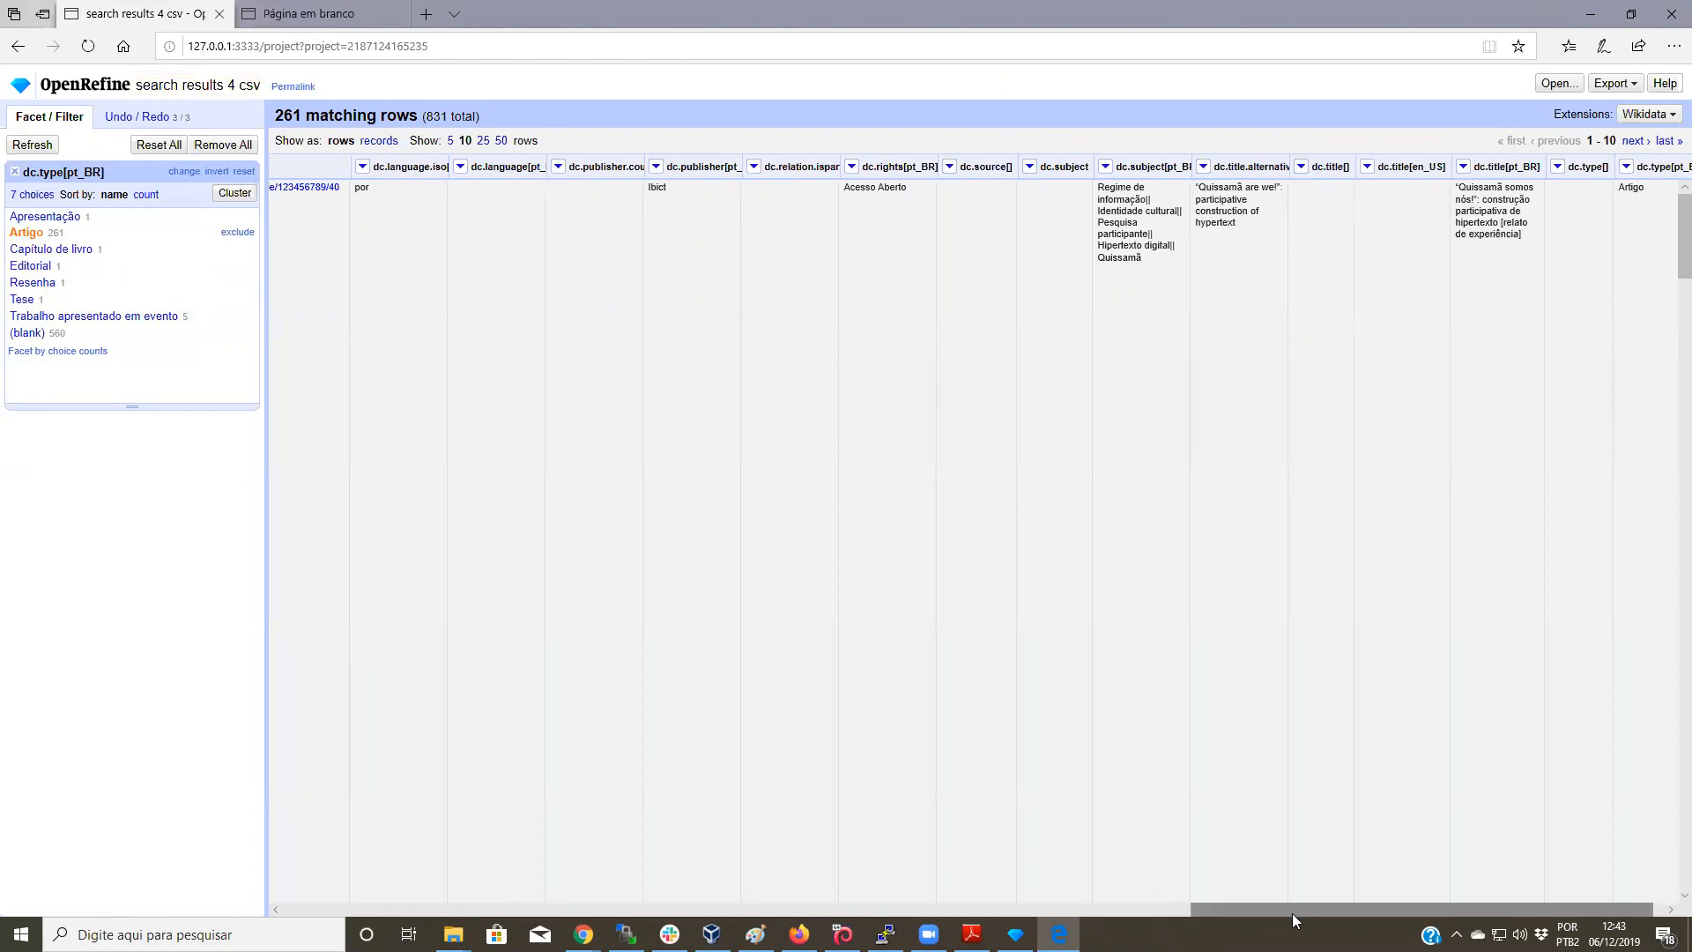
drag(1288, 911, 1156, 912)
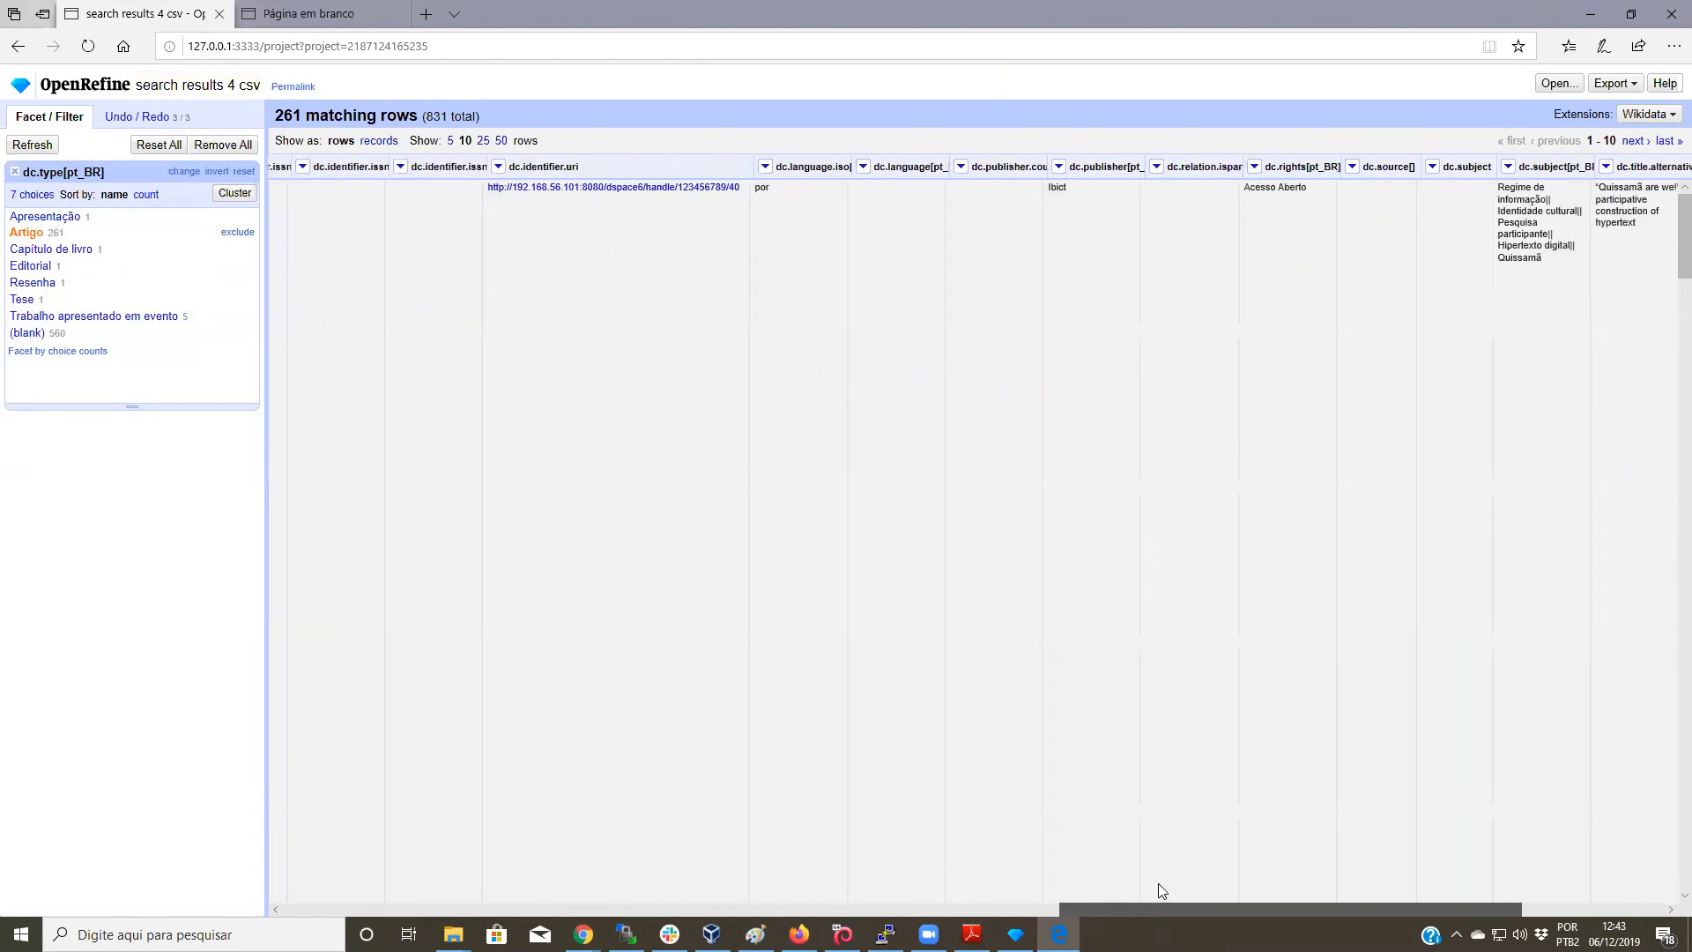
Step: Remove the 560 rows with blank dc.type[pt_BR], leaving 271 rows, and close the facet
click(28, 334)
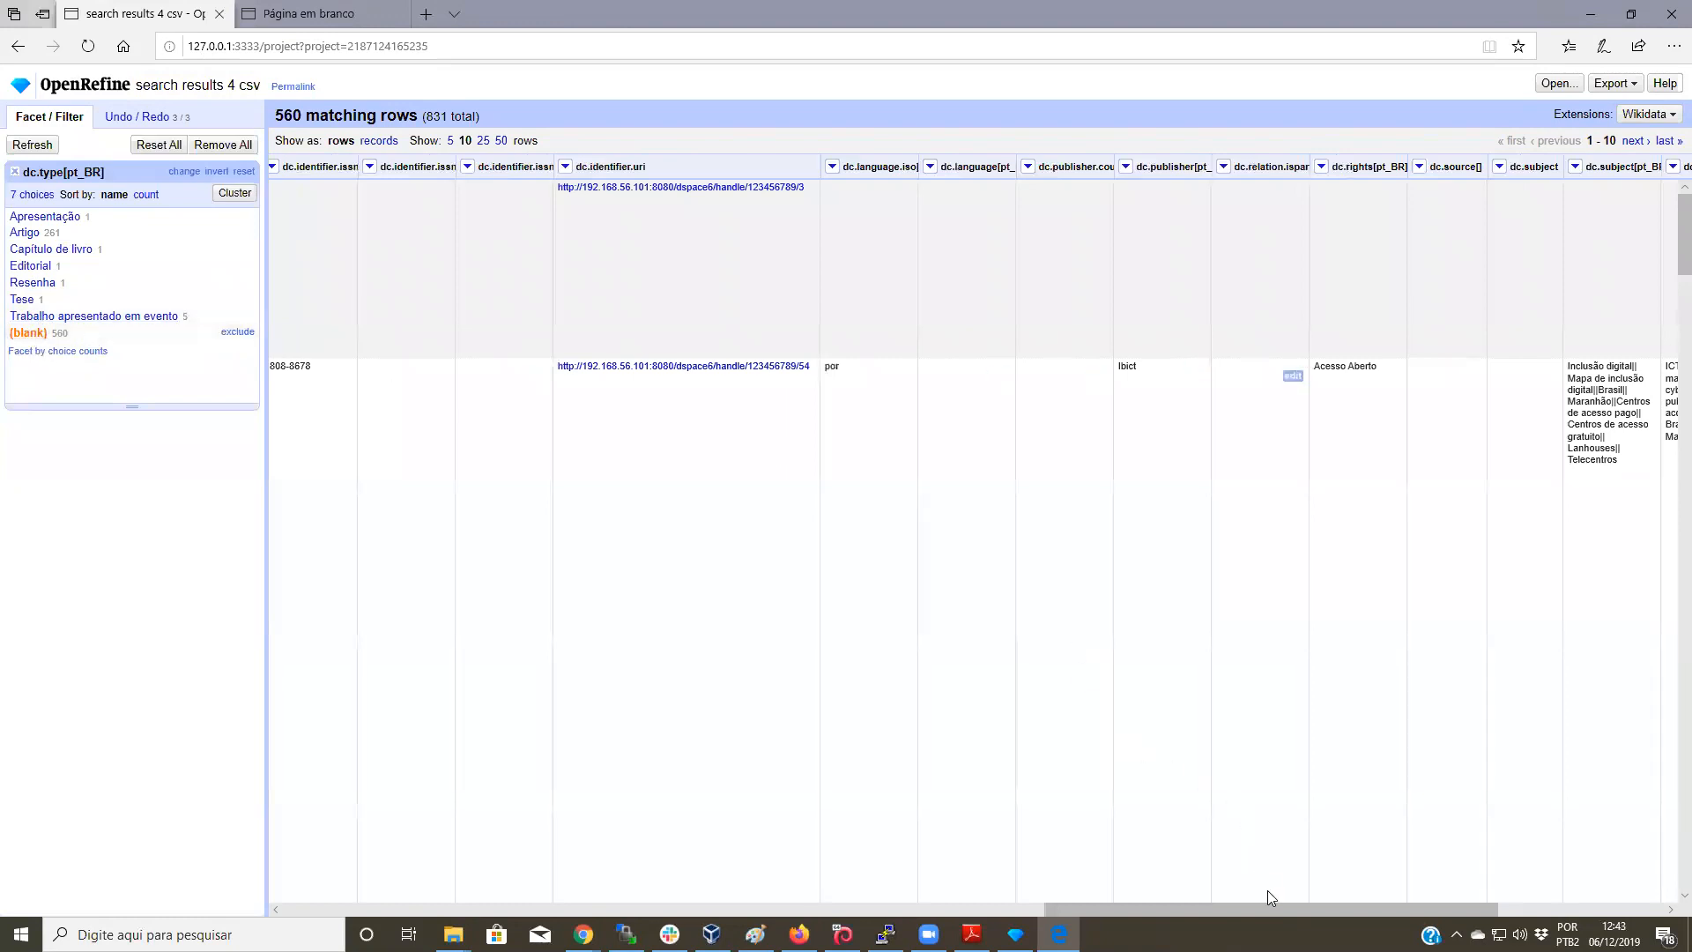
drag(1288, 911, 476, 871)
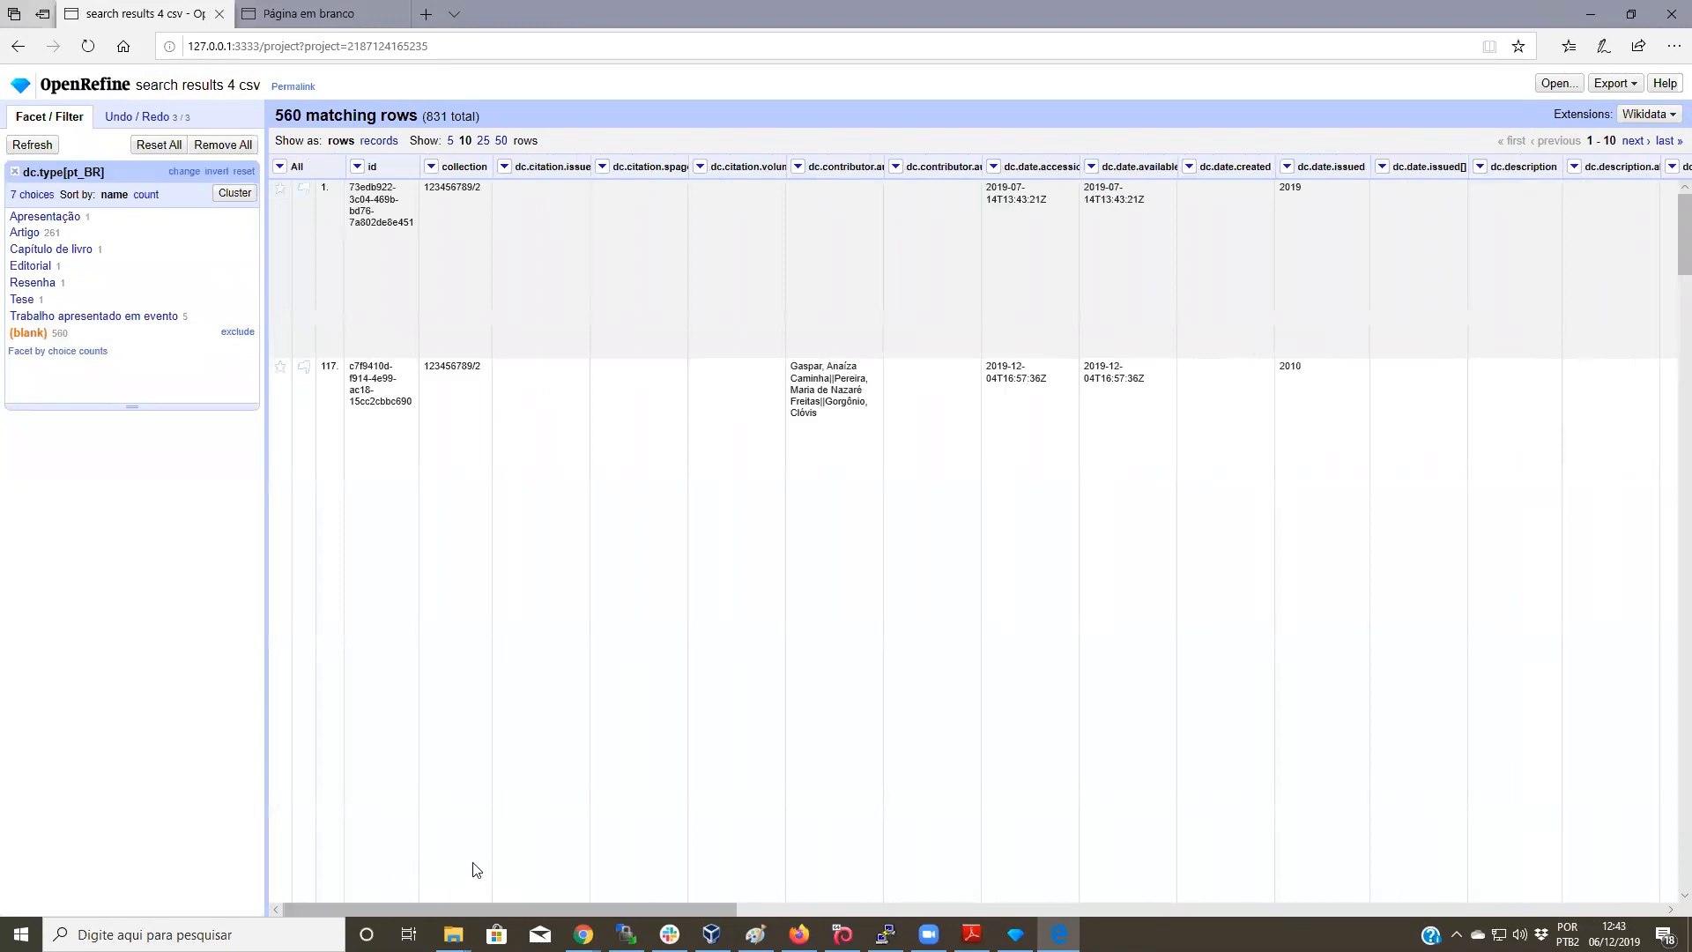
click(281, 166)
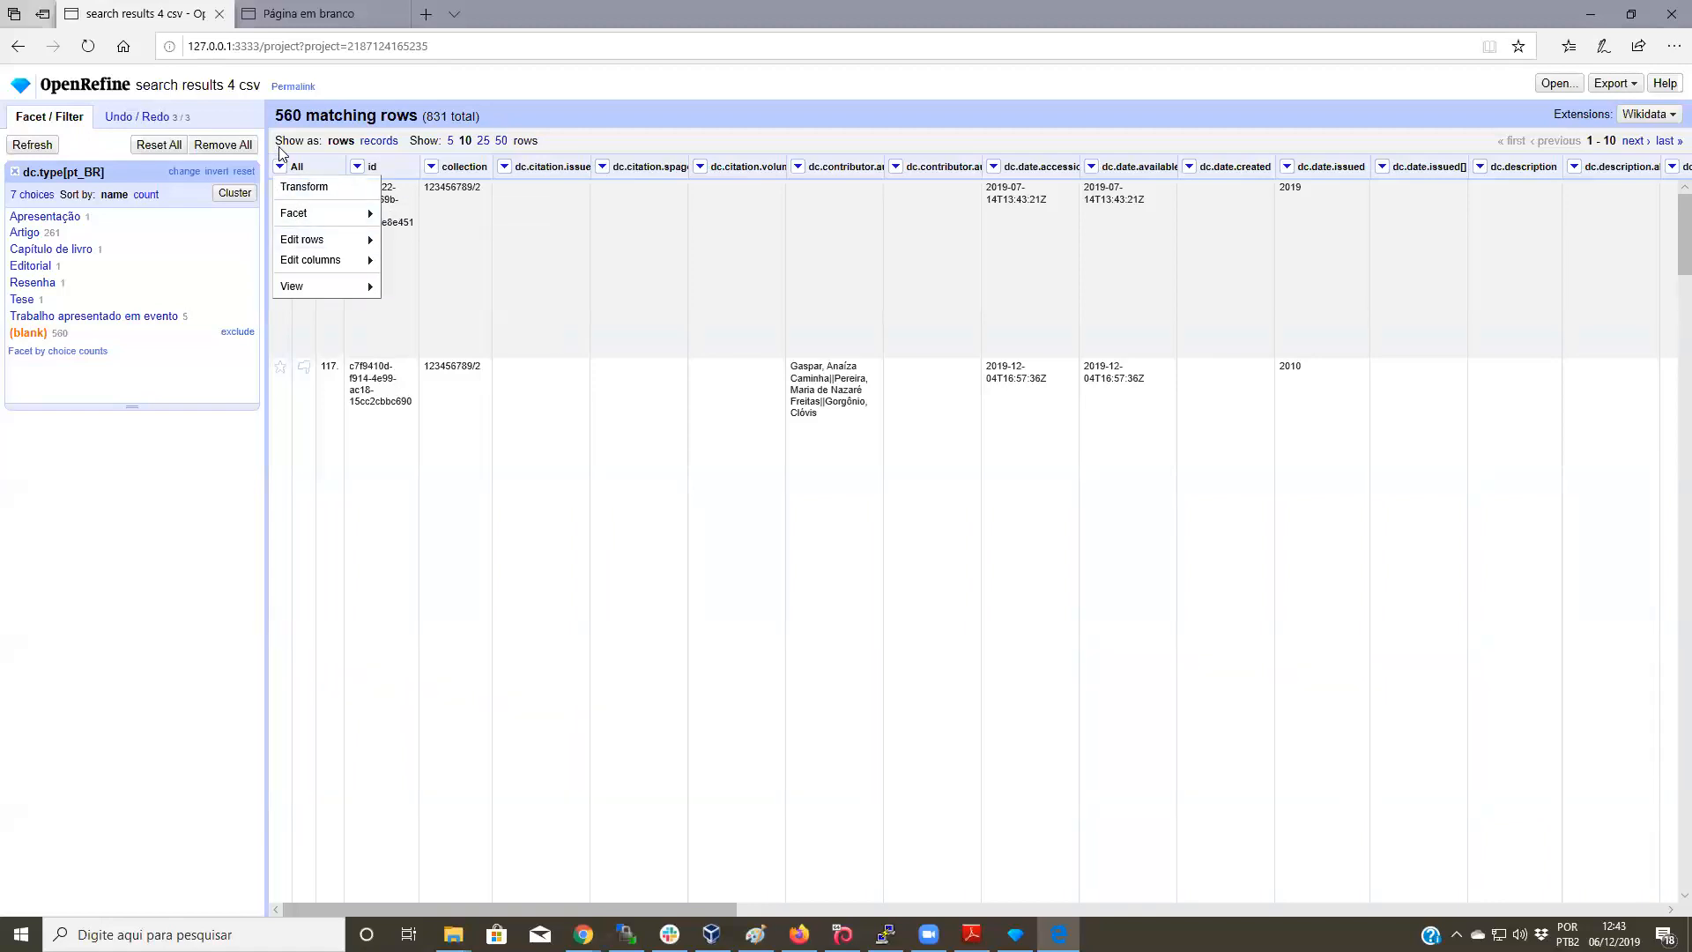
click(333, 156)
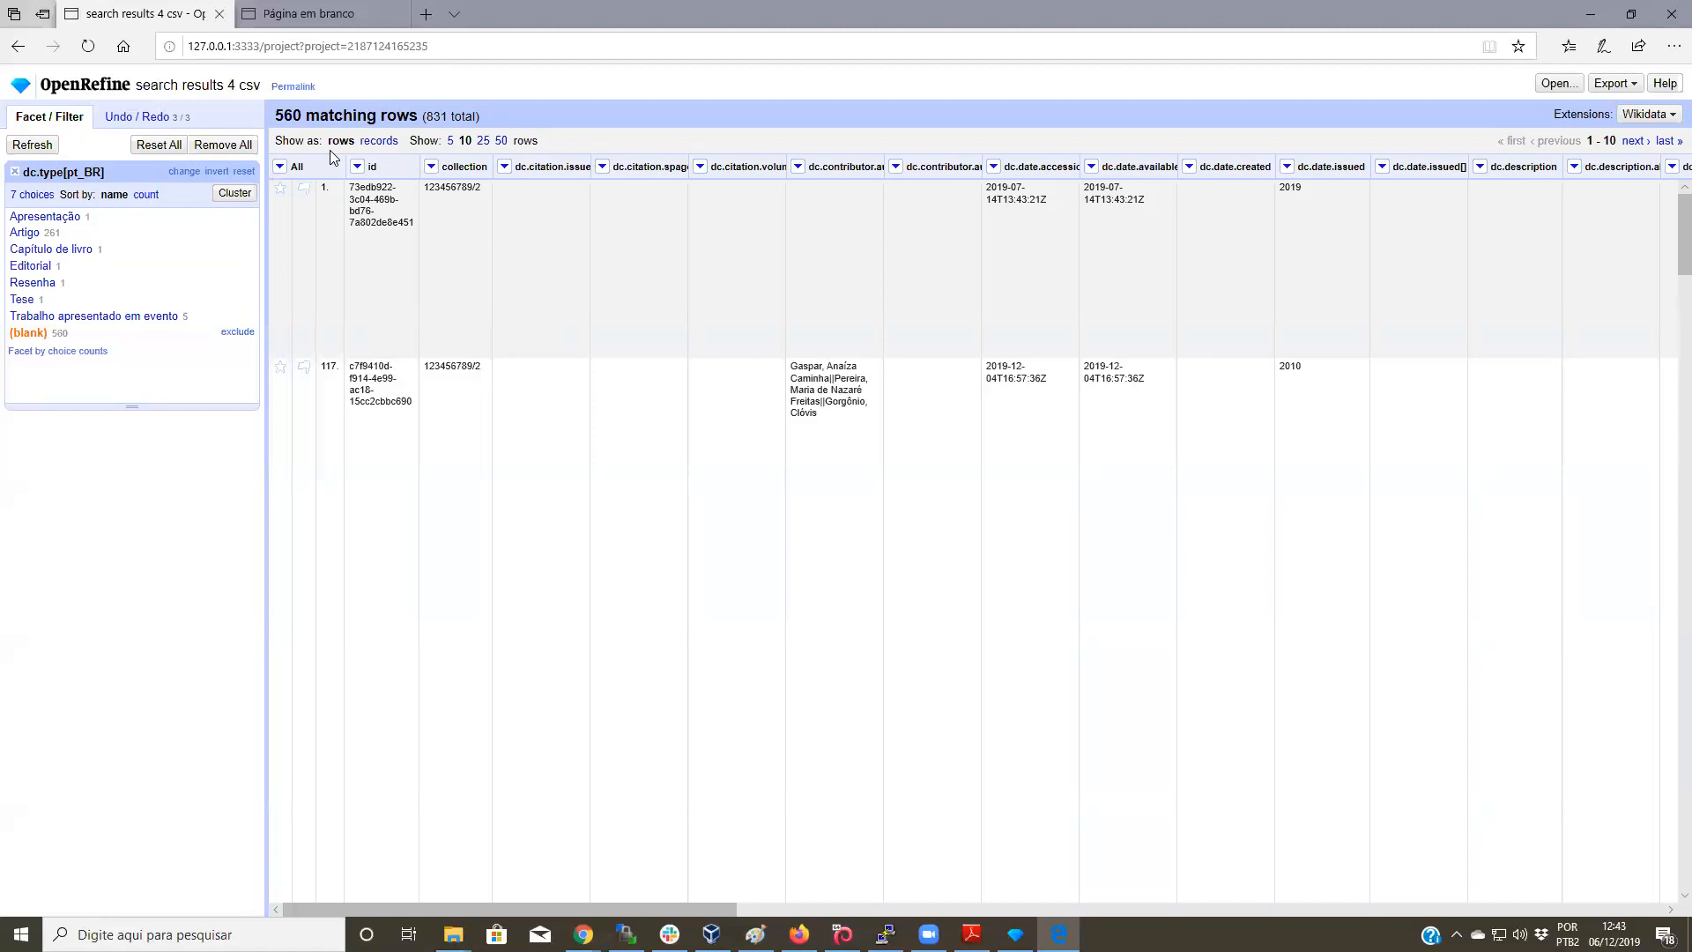
click(280, 167)
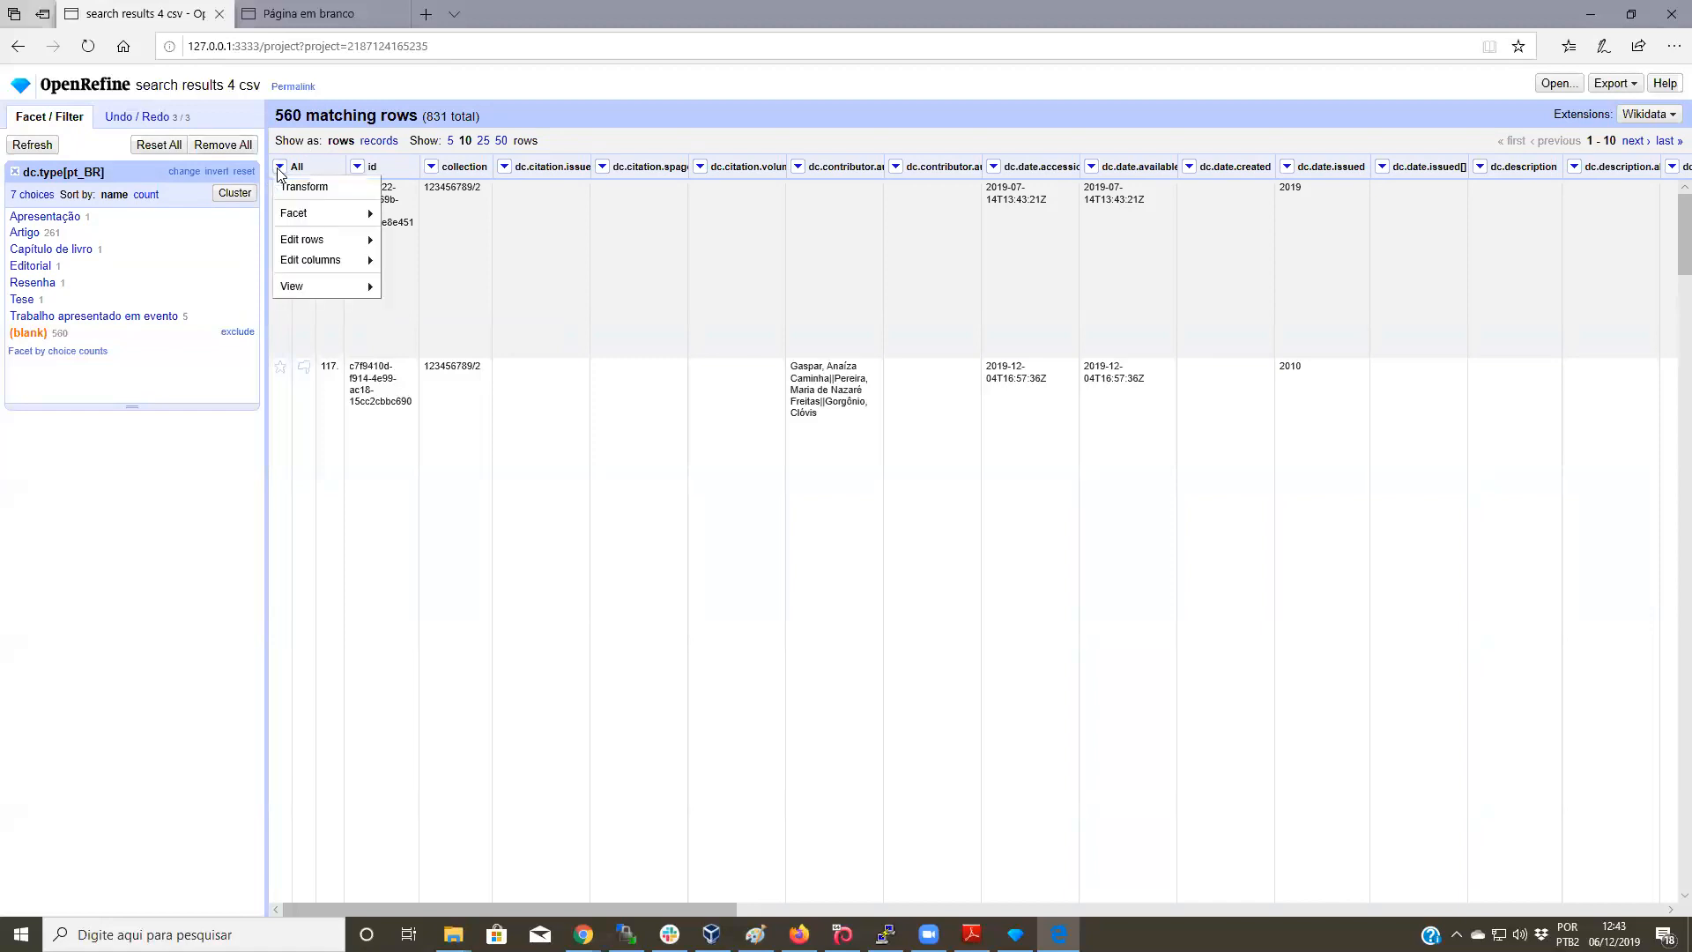
mouse_move(320, 246)
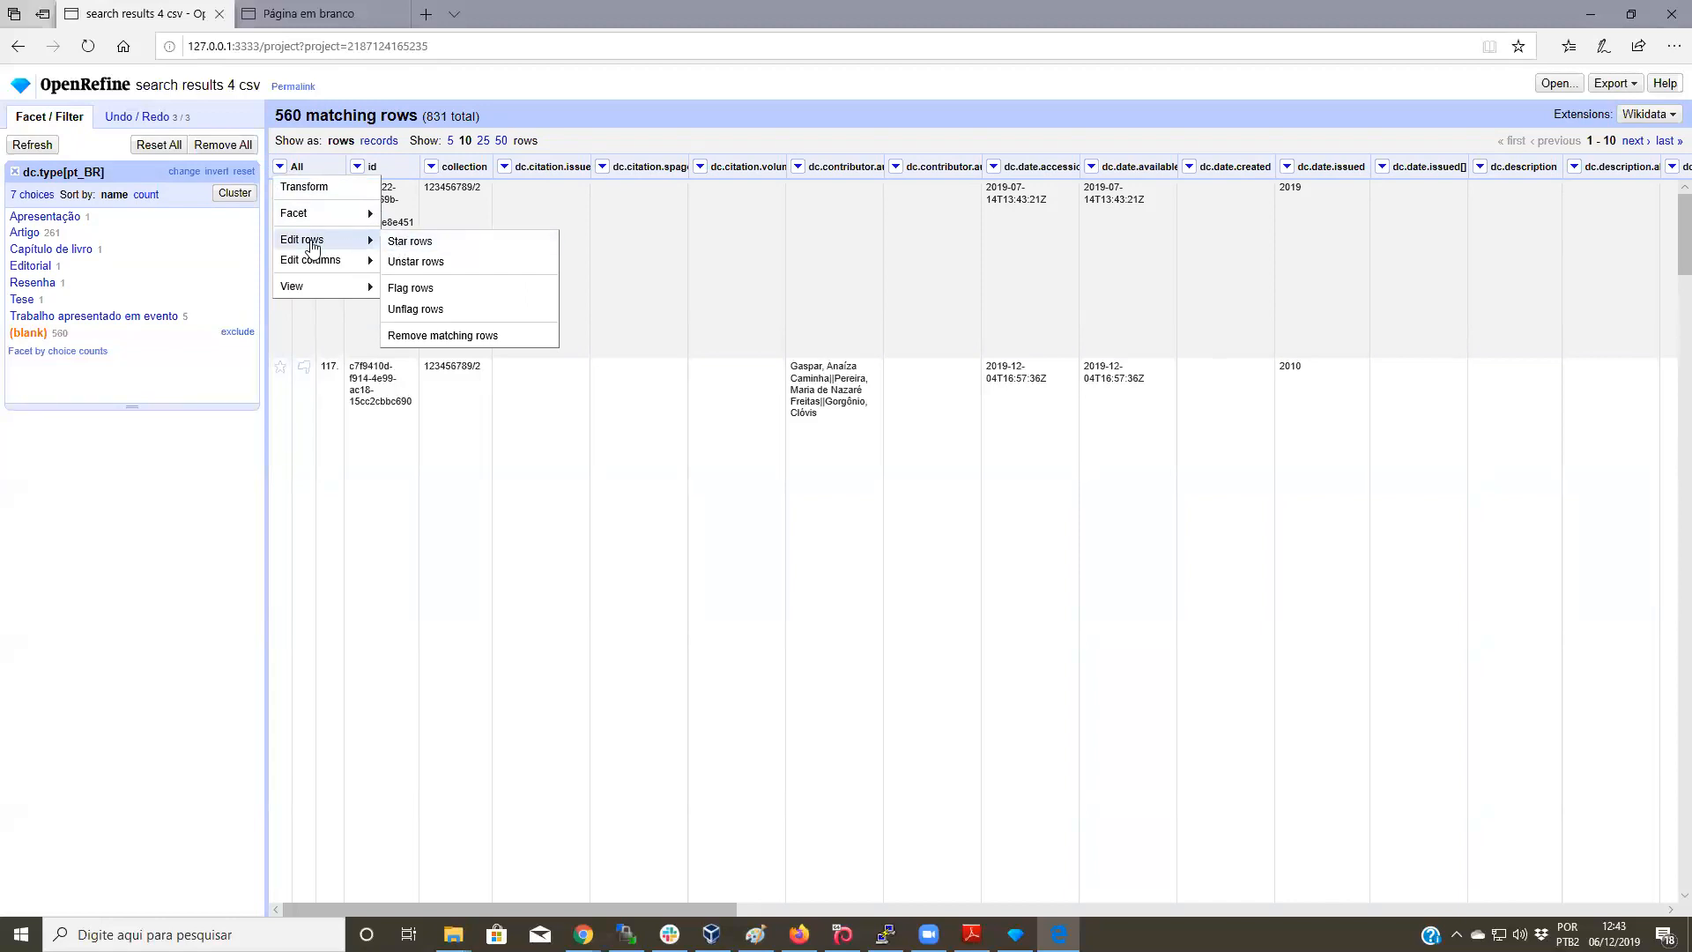
click(292, 168)
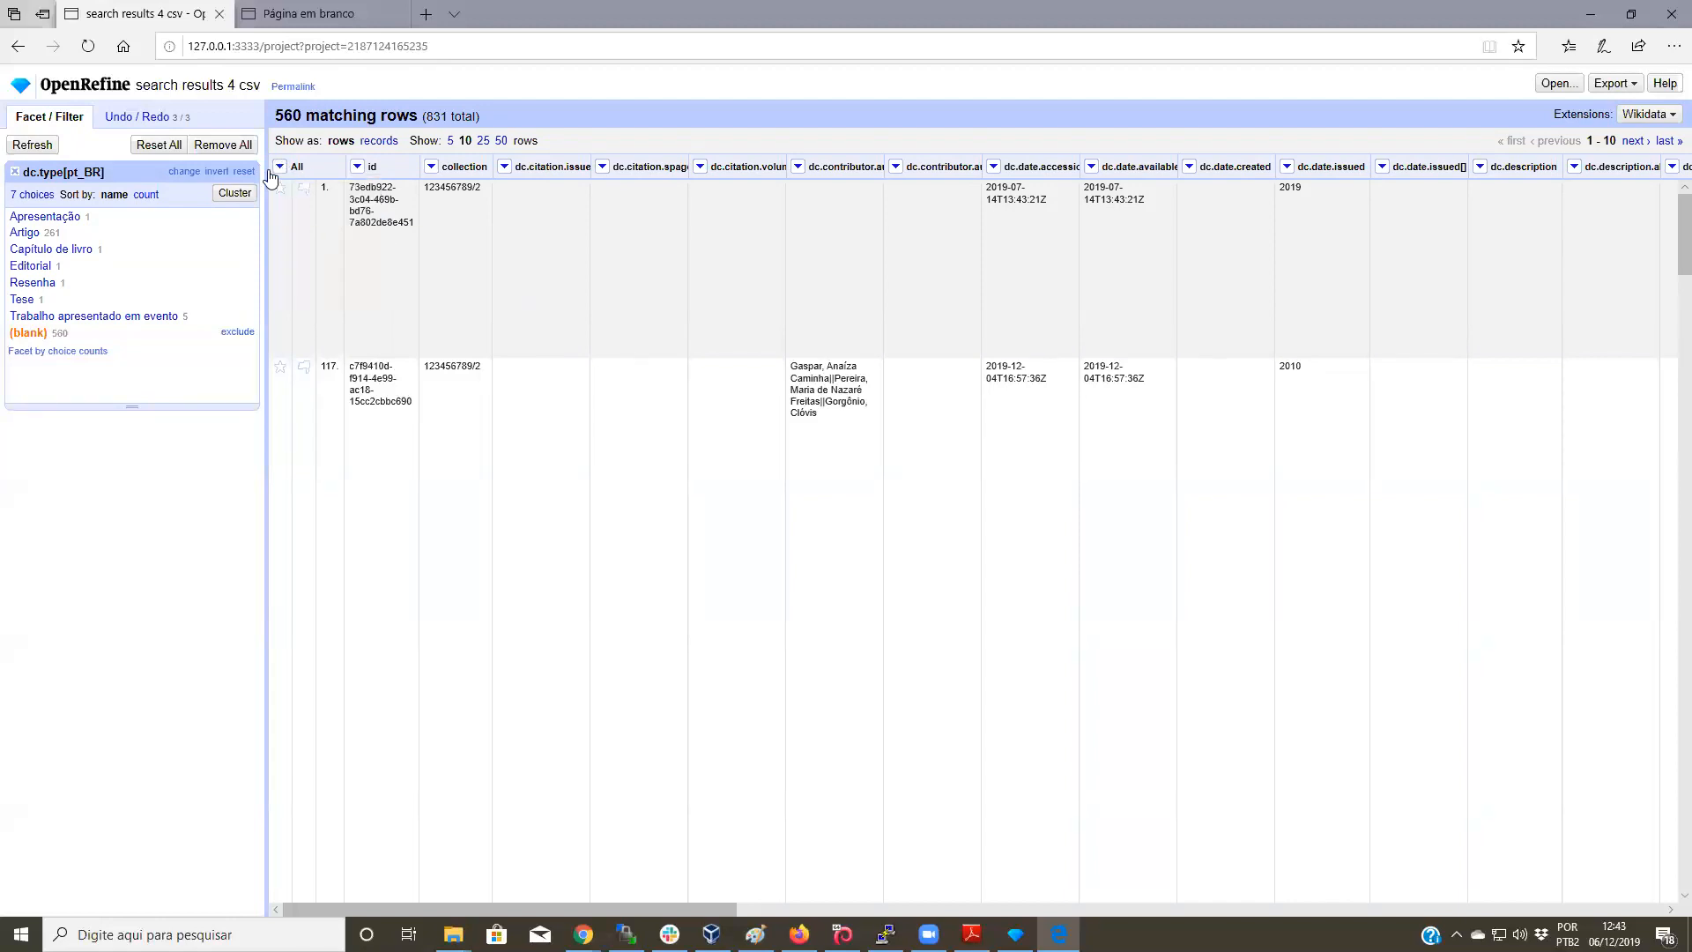
click(280, 167)
mouse_move(336, 246)
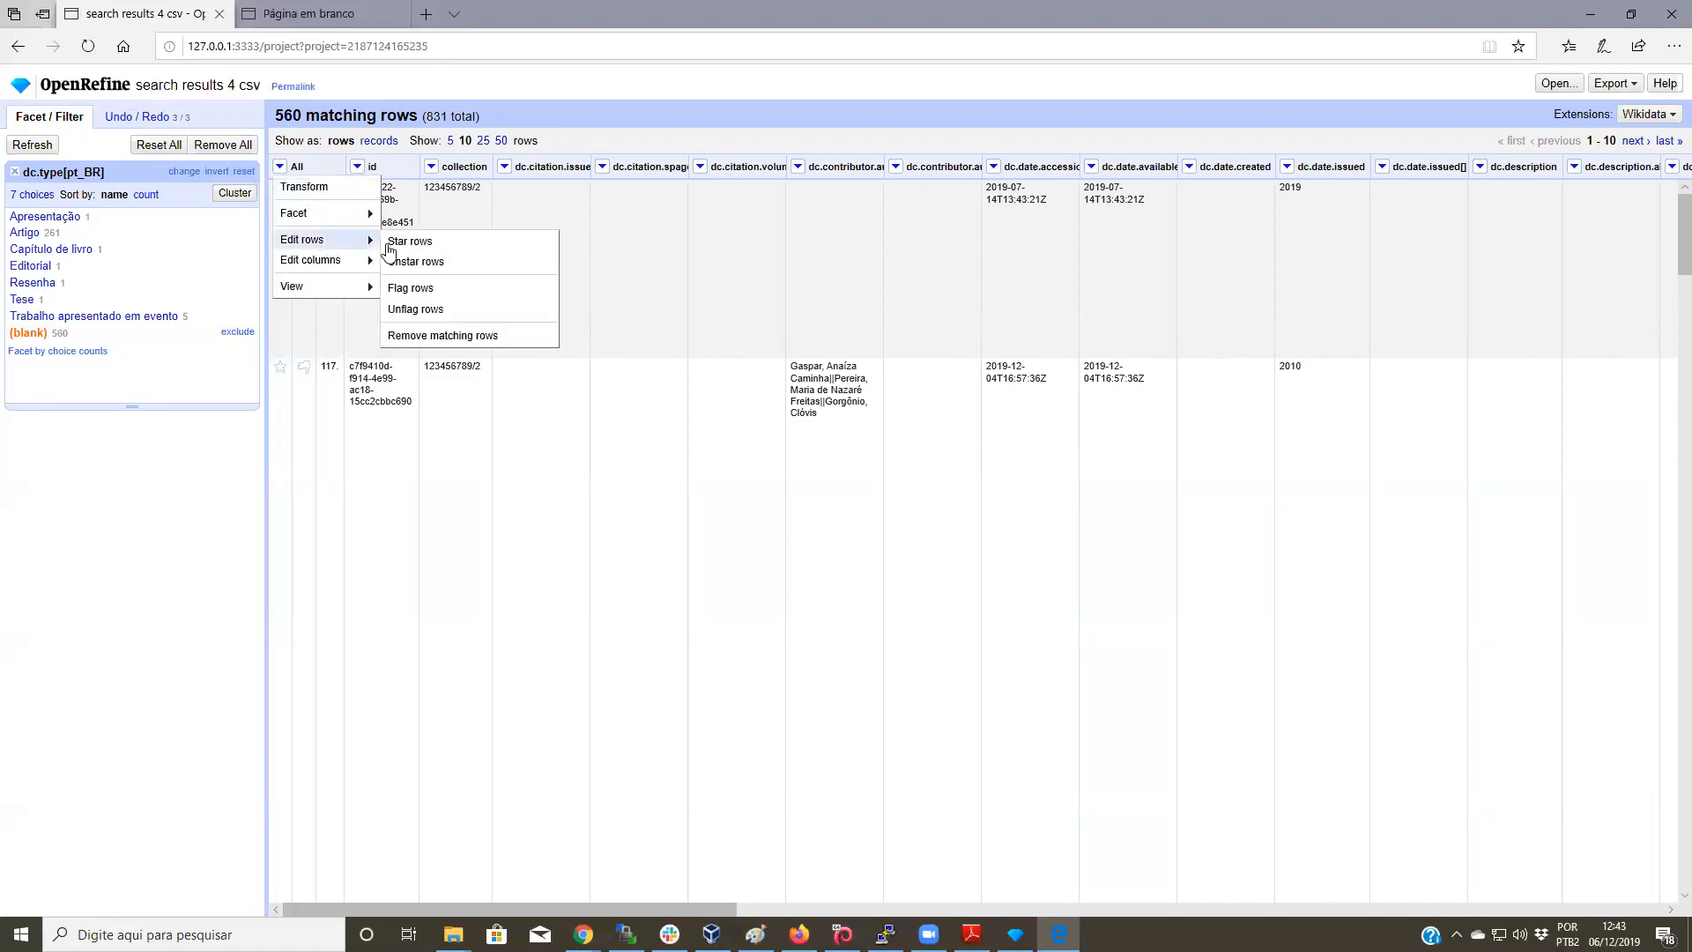
click(516, 338)
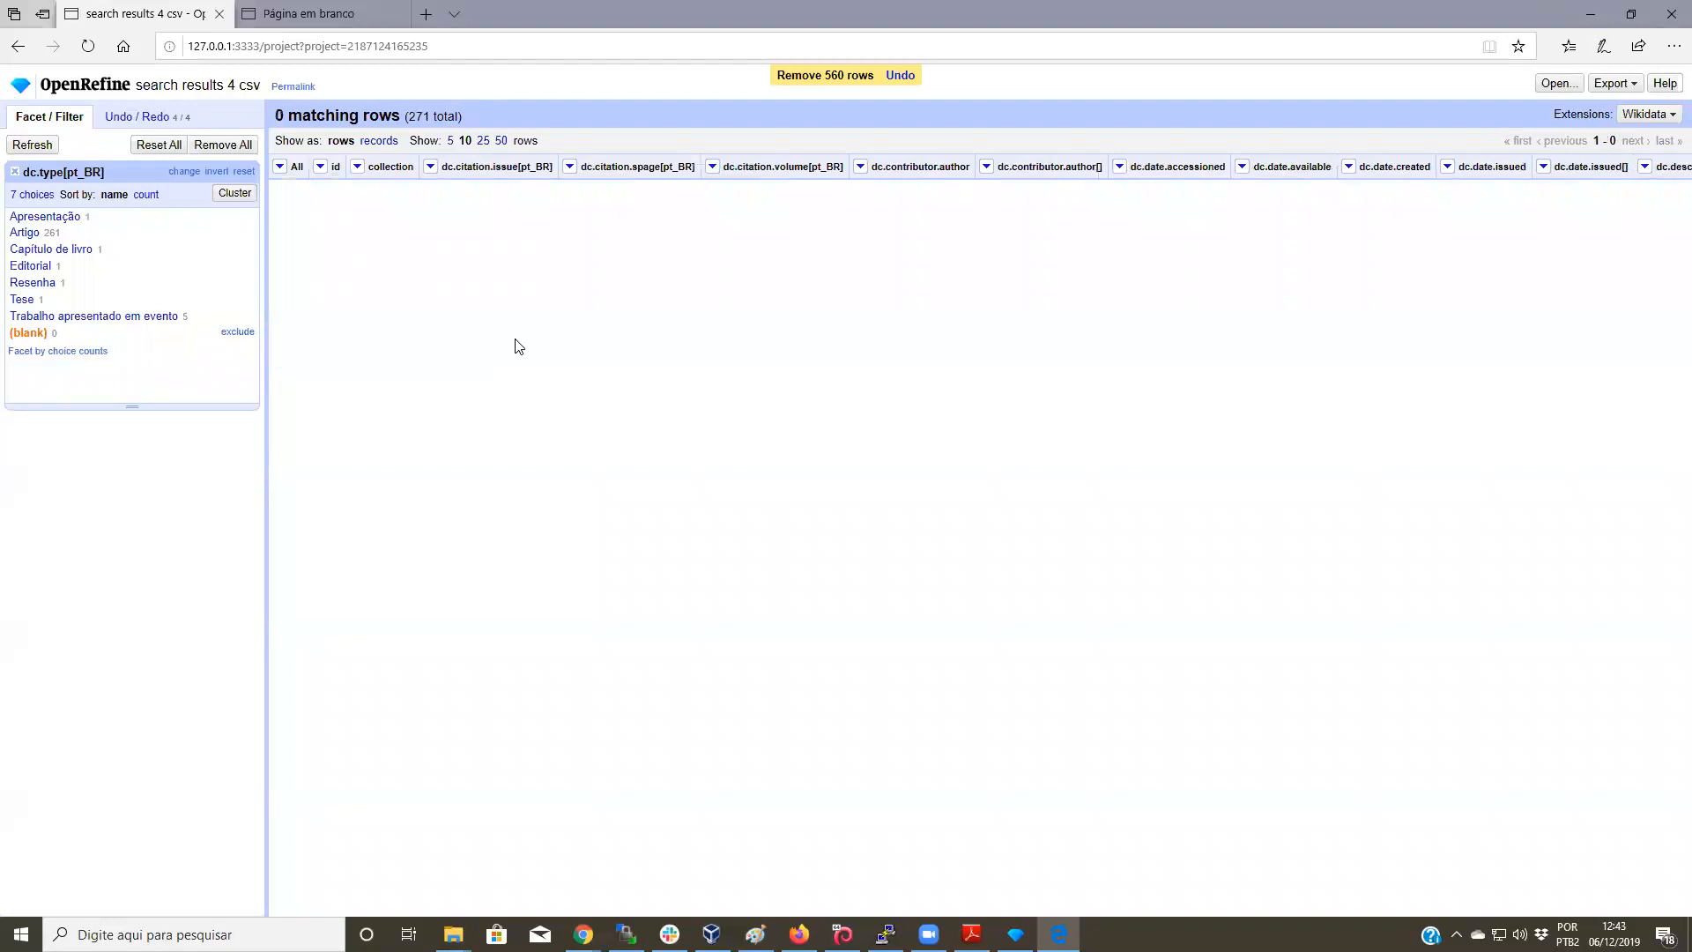
click(16, 174)
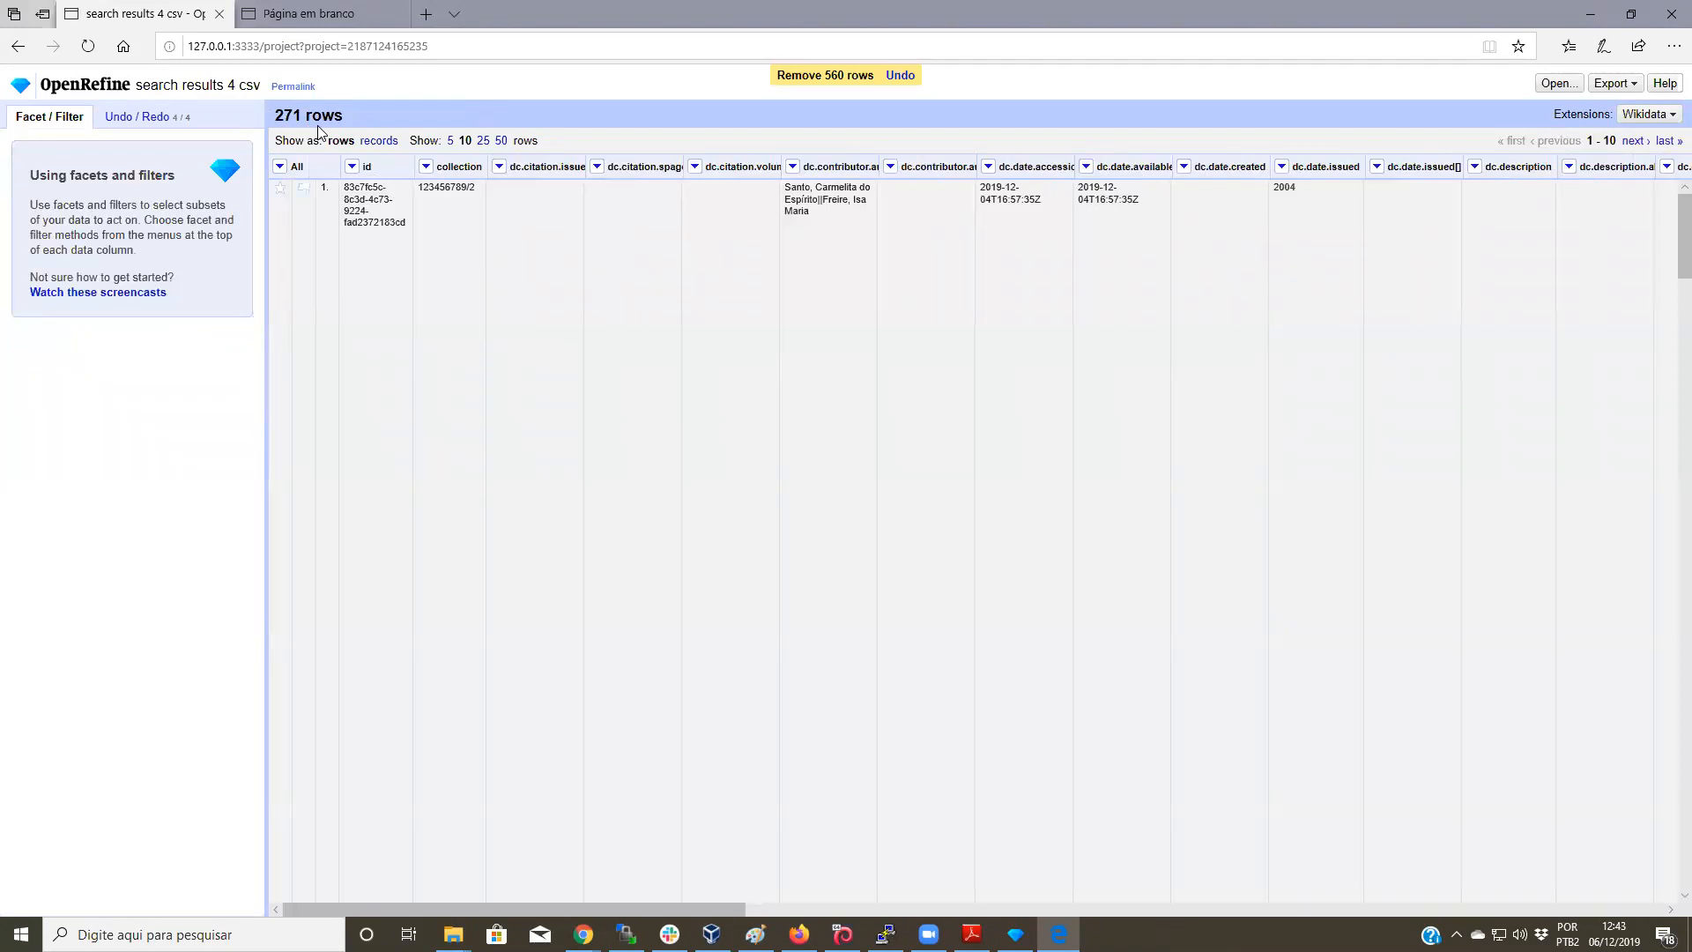
Step: Add a text facet on dc.date.issued showing 42 issue dates, such as 2013 with 12 rows
drag(730, 903, 910, 905)
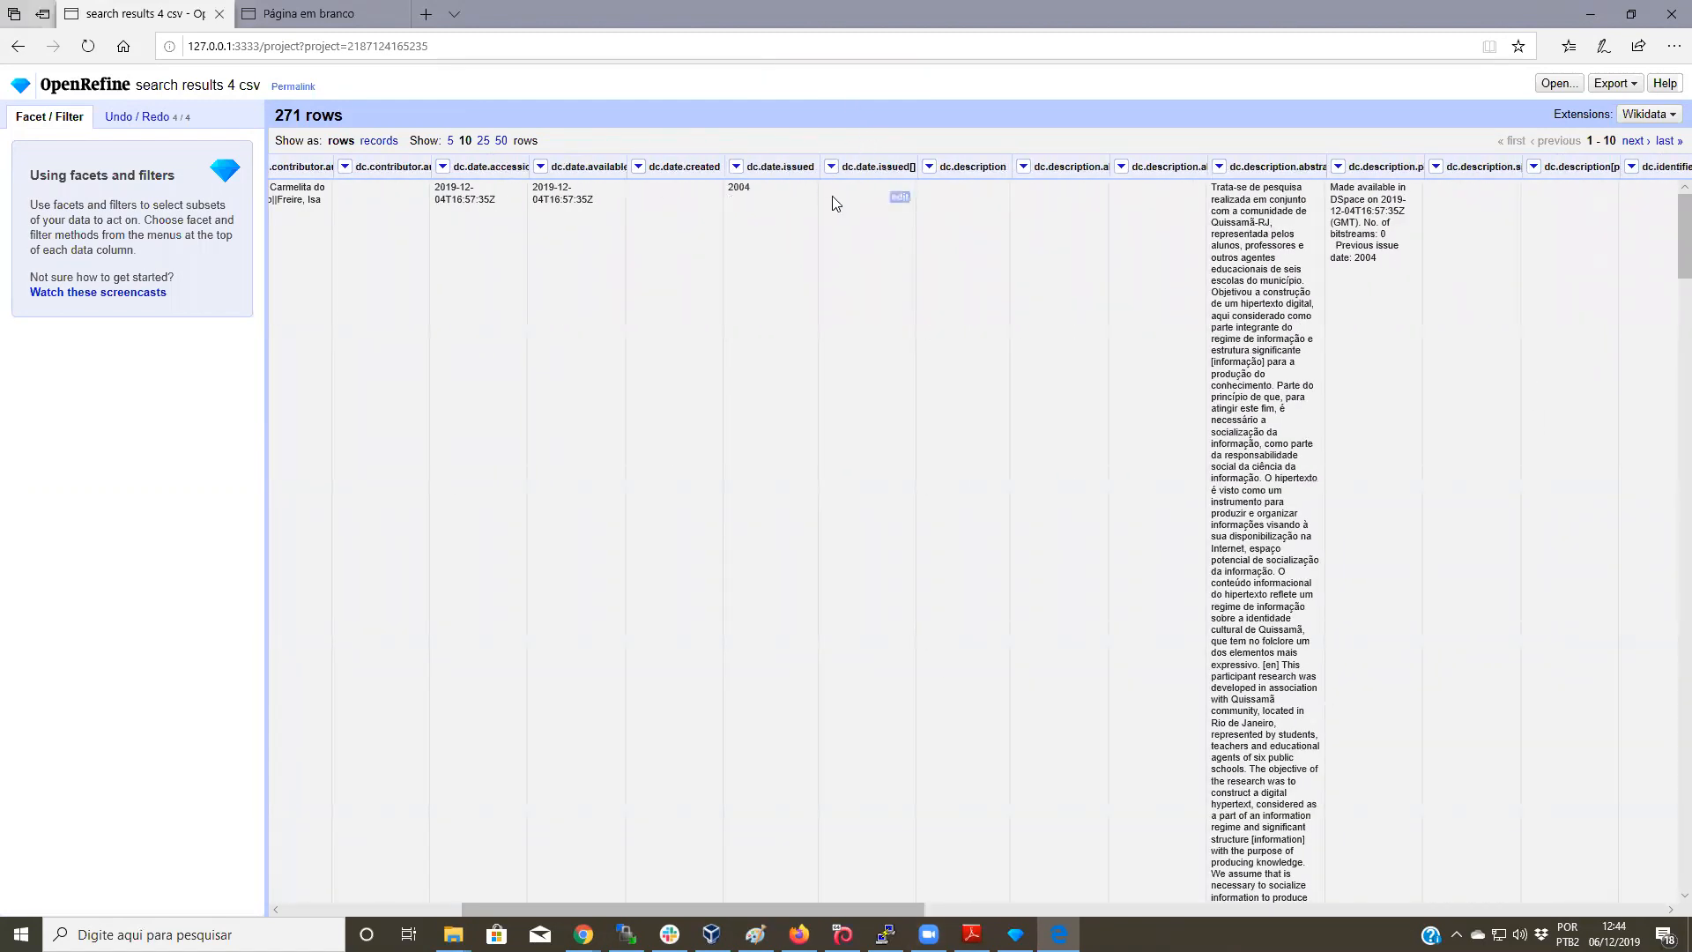
click(736, 167)
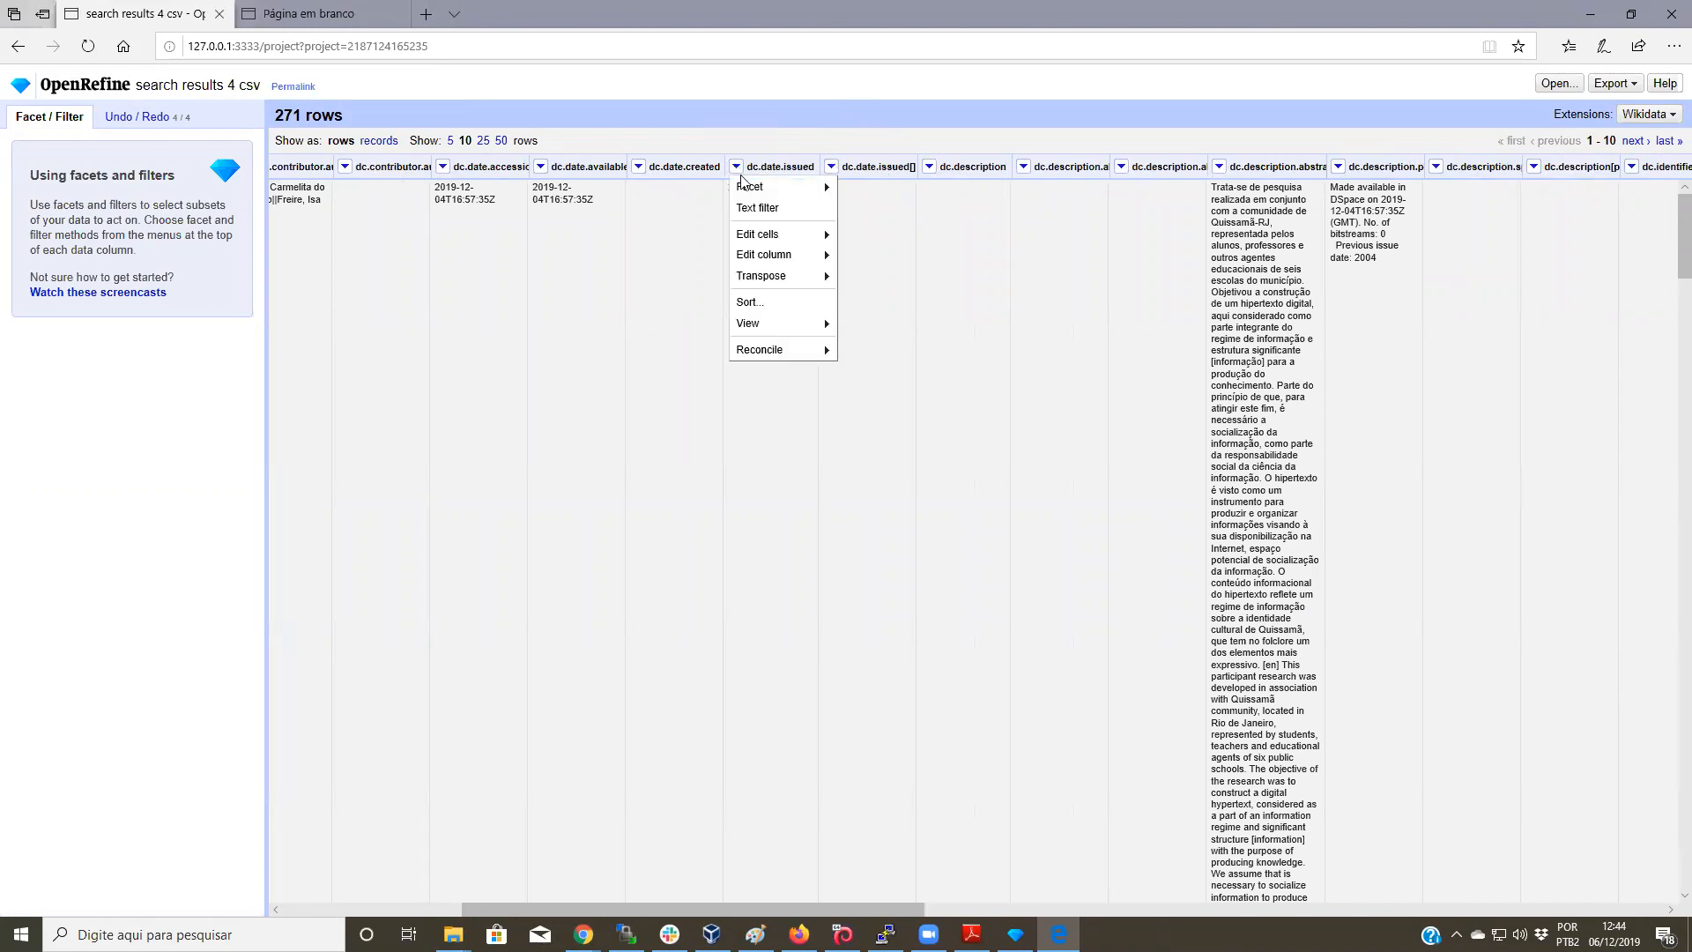
mouse_move(741, 183)
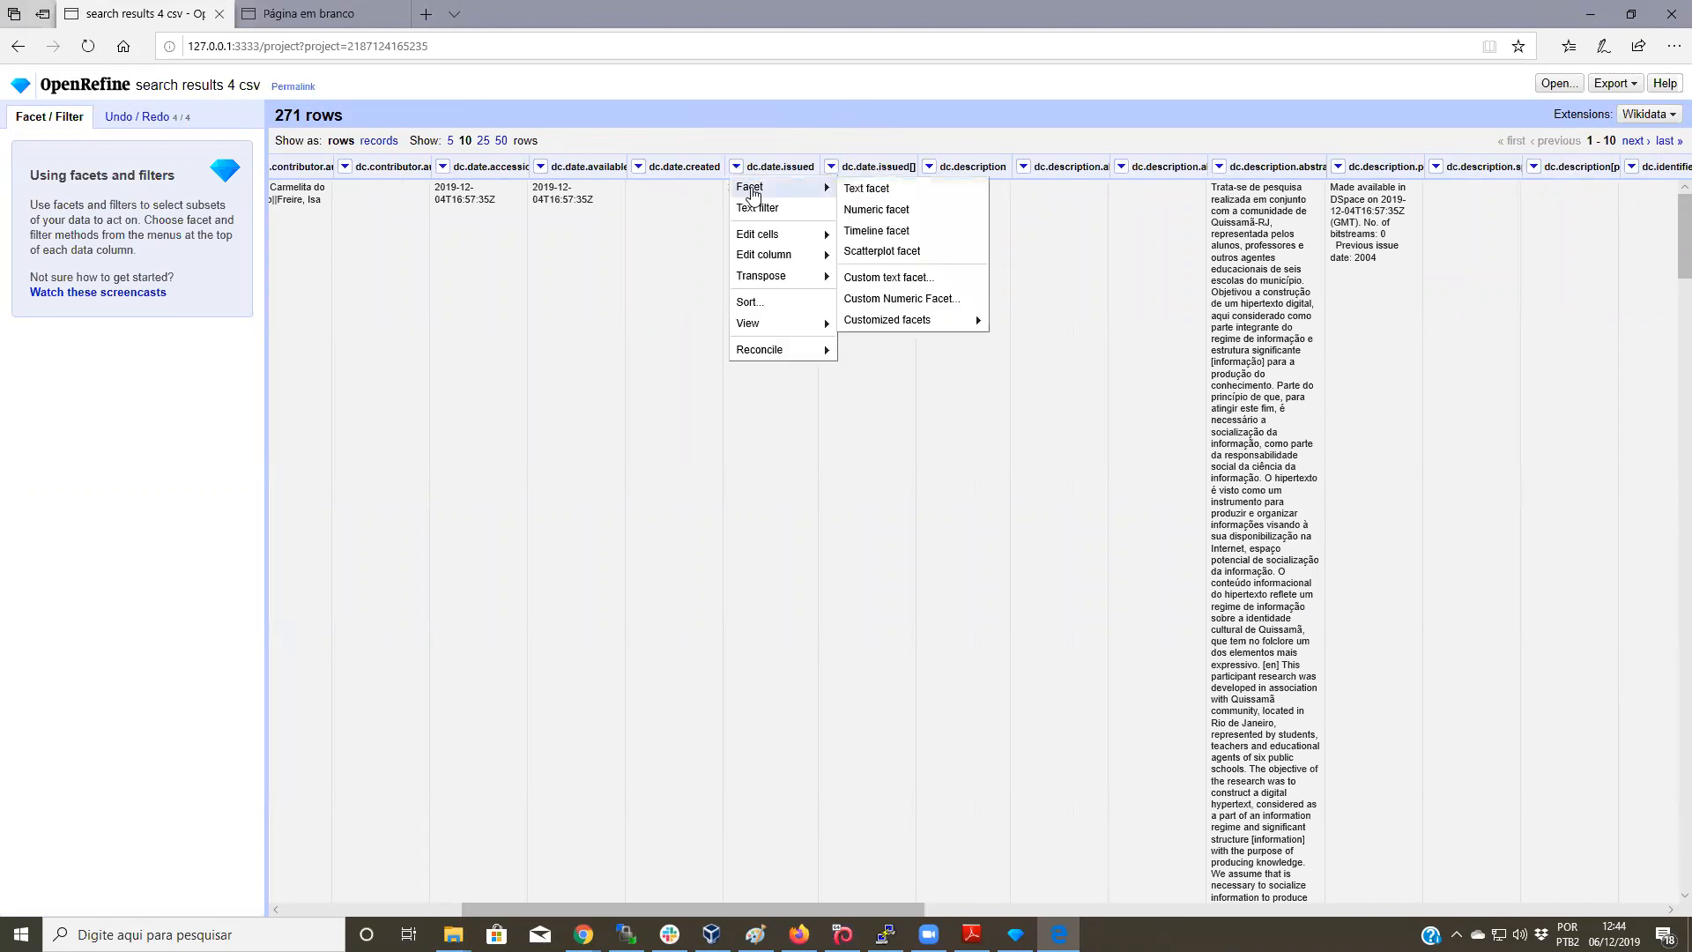
click(858, 190)
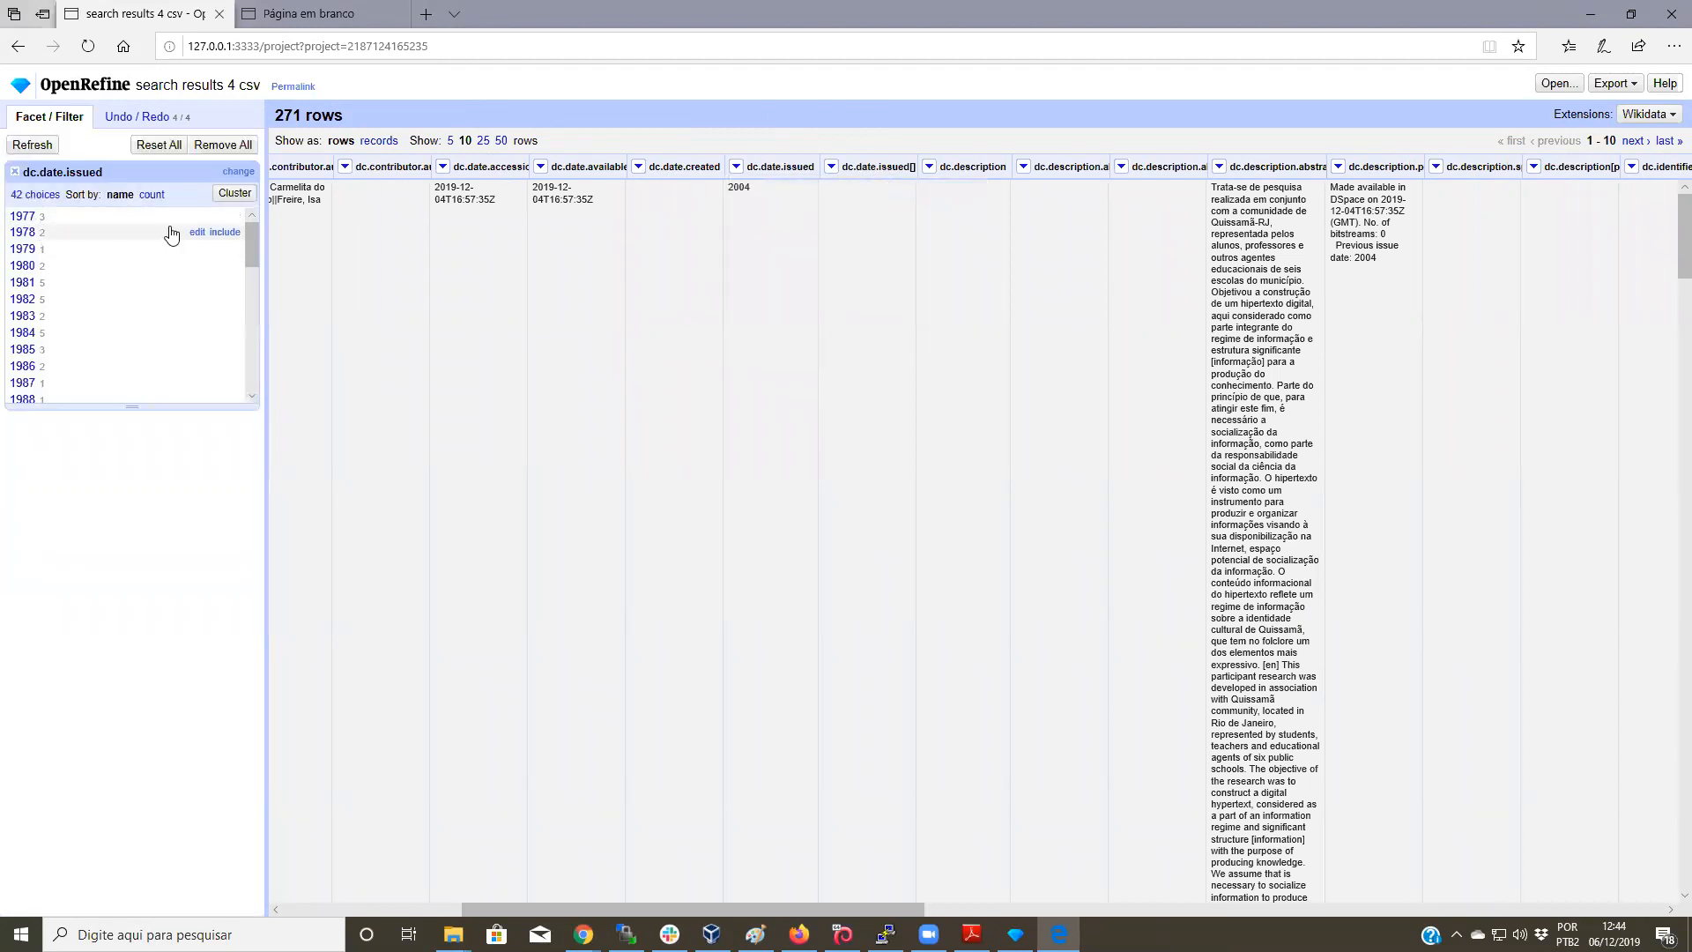
scroll(256, 247, down, 2)
drag(263, 283, 281, 371)
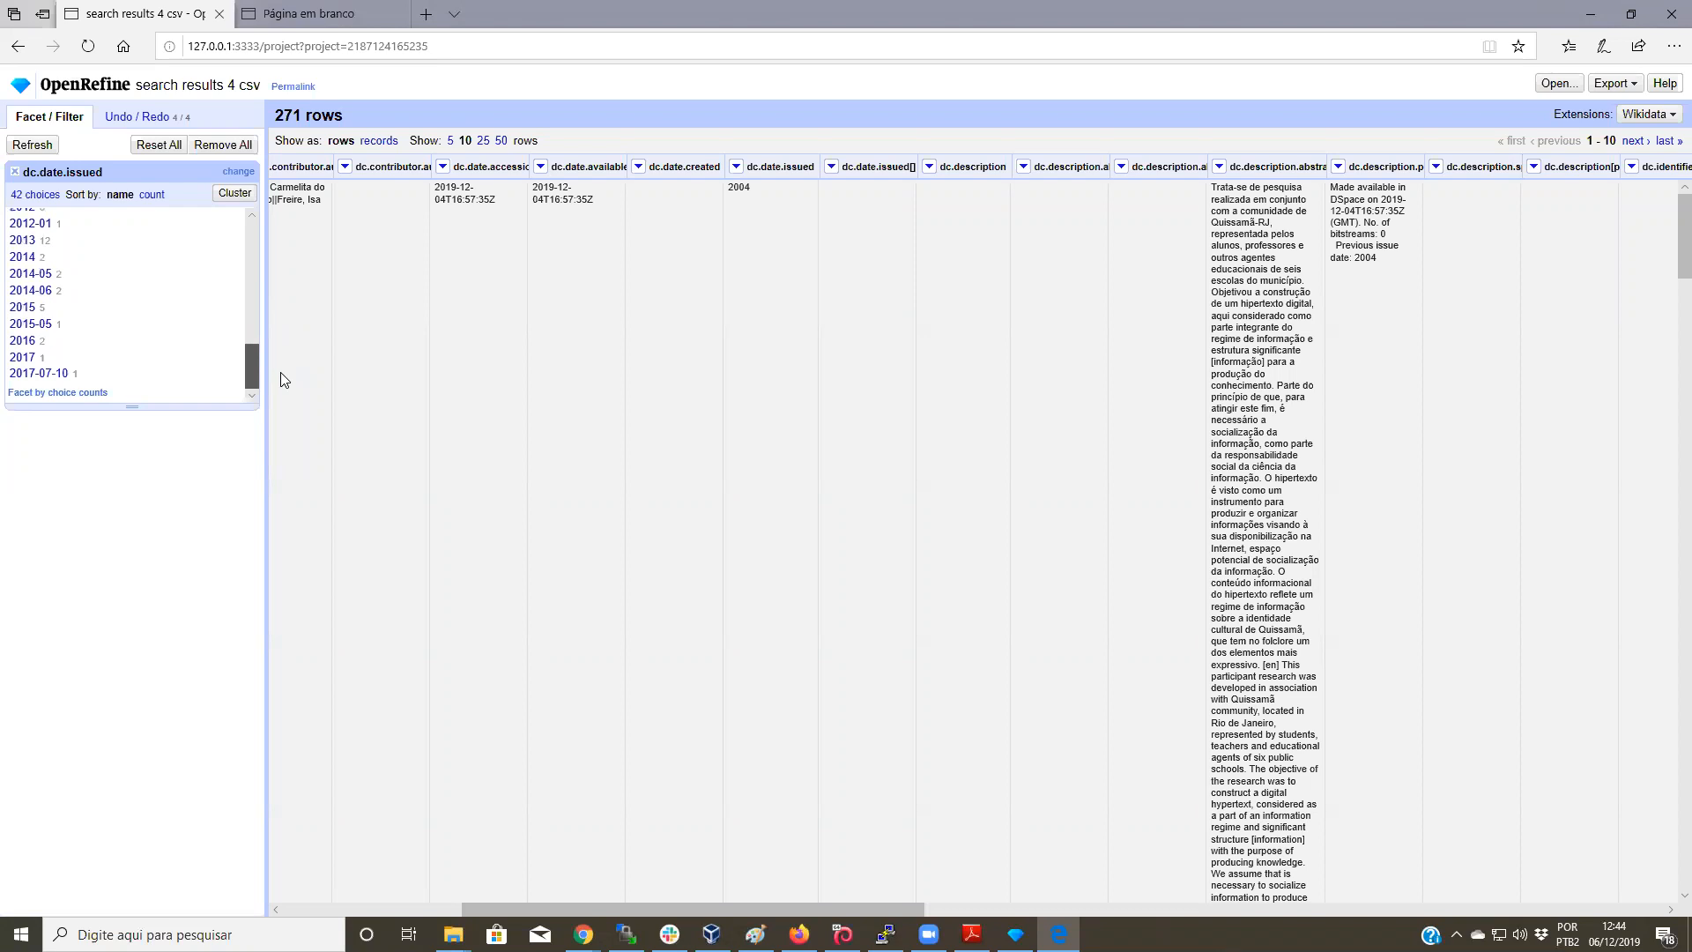
drag(281, 379, 279, 378)
mouse_move(252, 356)
mouse_down()
mouse_move(265, 211)
mouse_move(257, 368)
mouse_up()
click(735, 167)
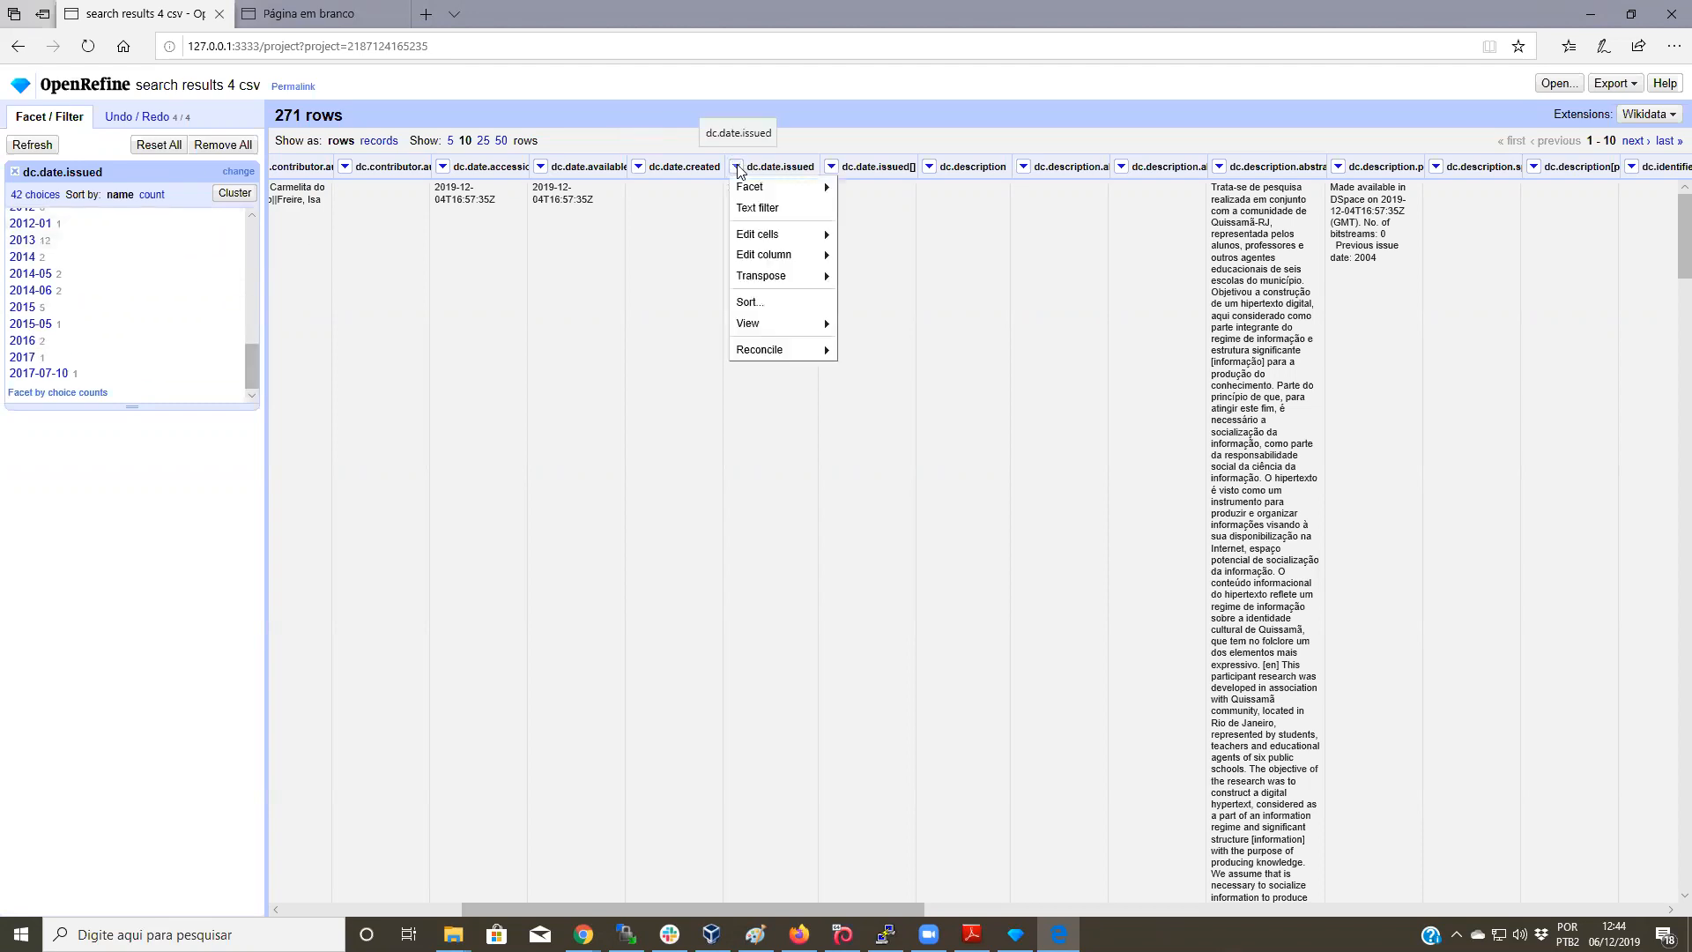
mouse_move(750, 188)
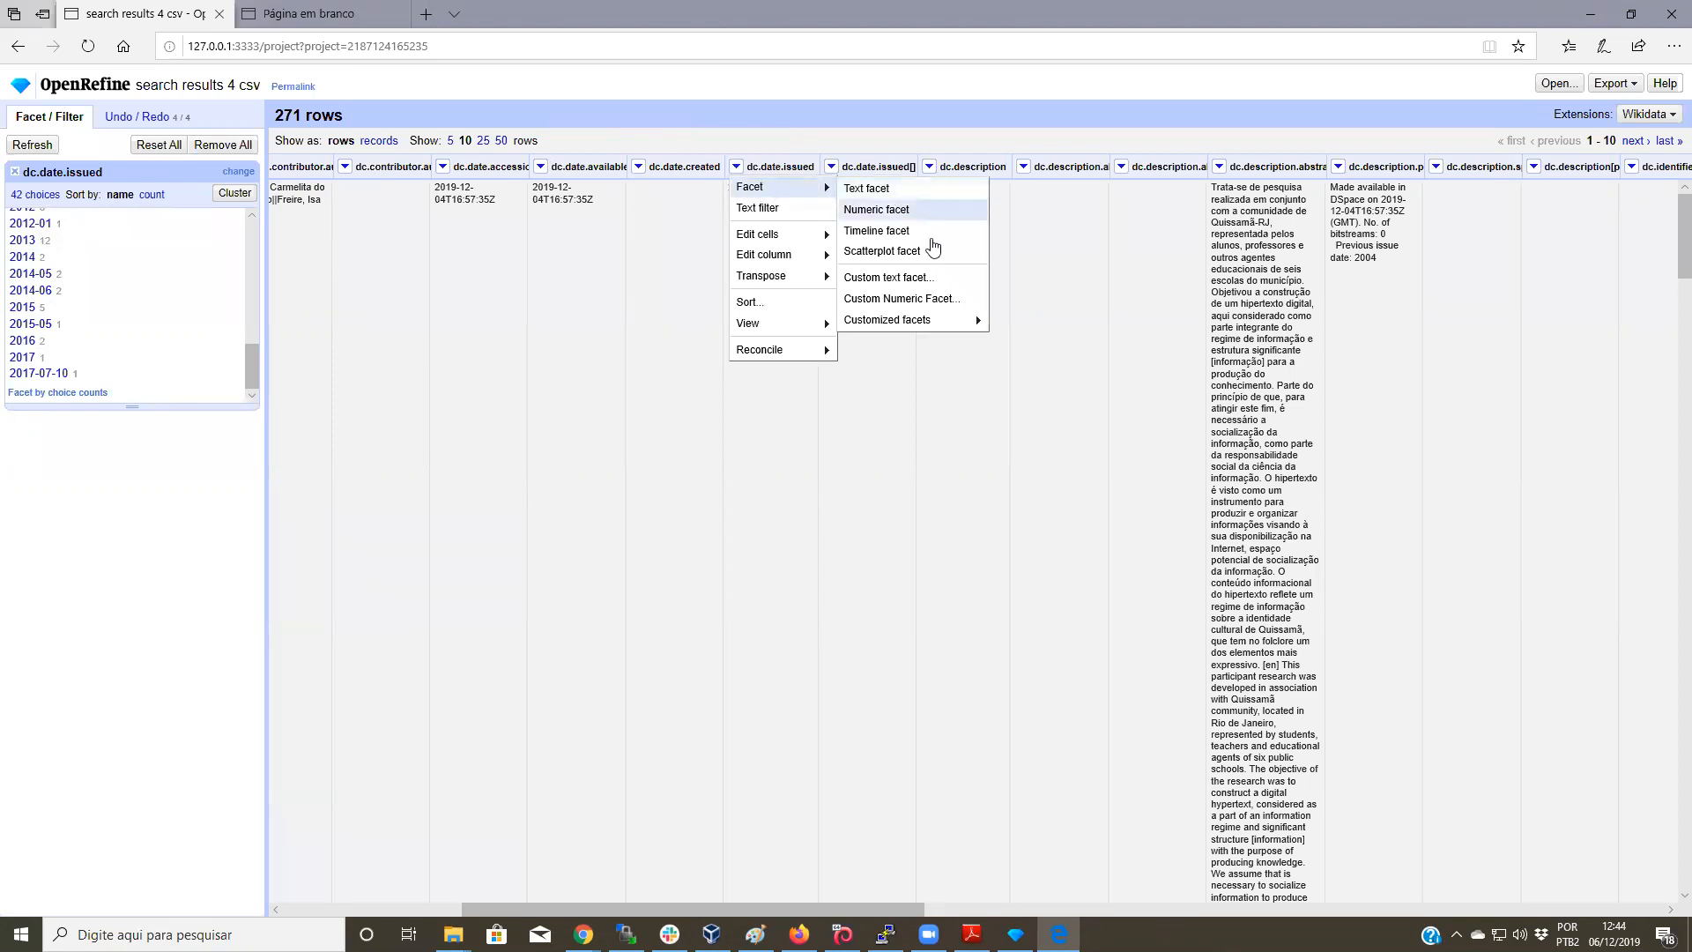
mouse_move(941, 322)
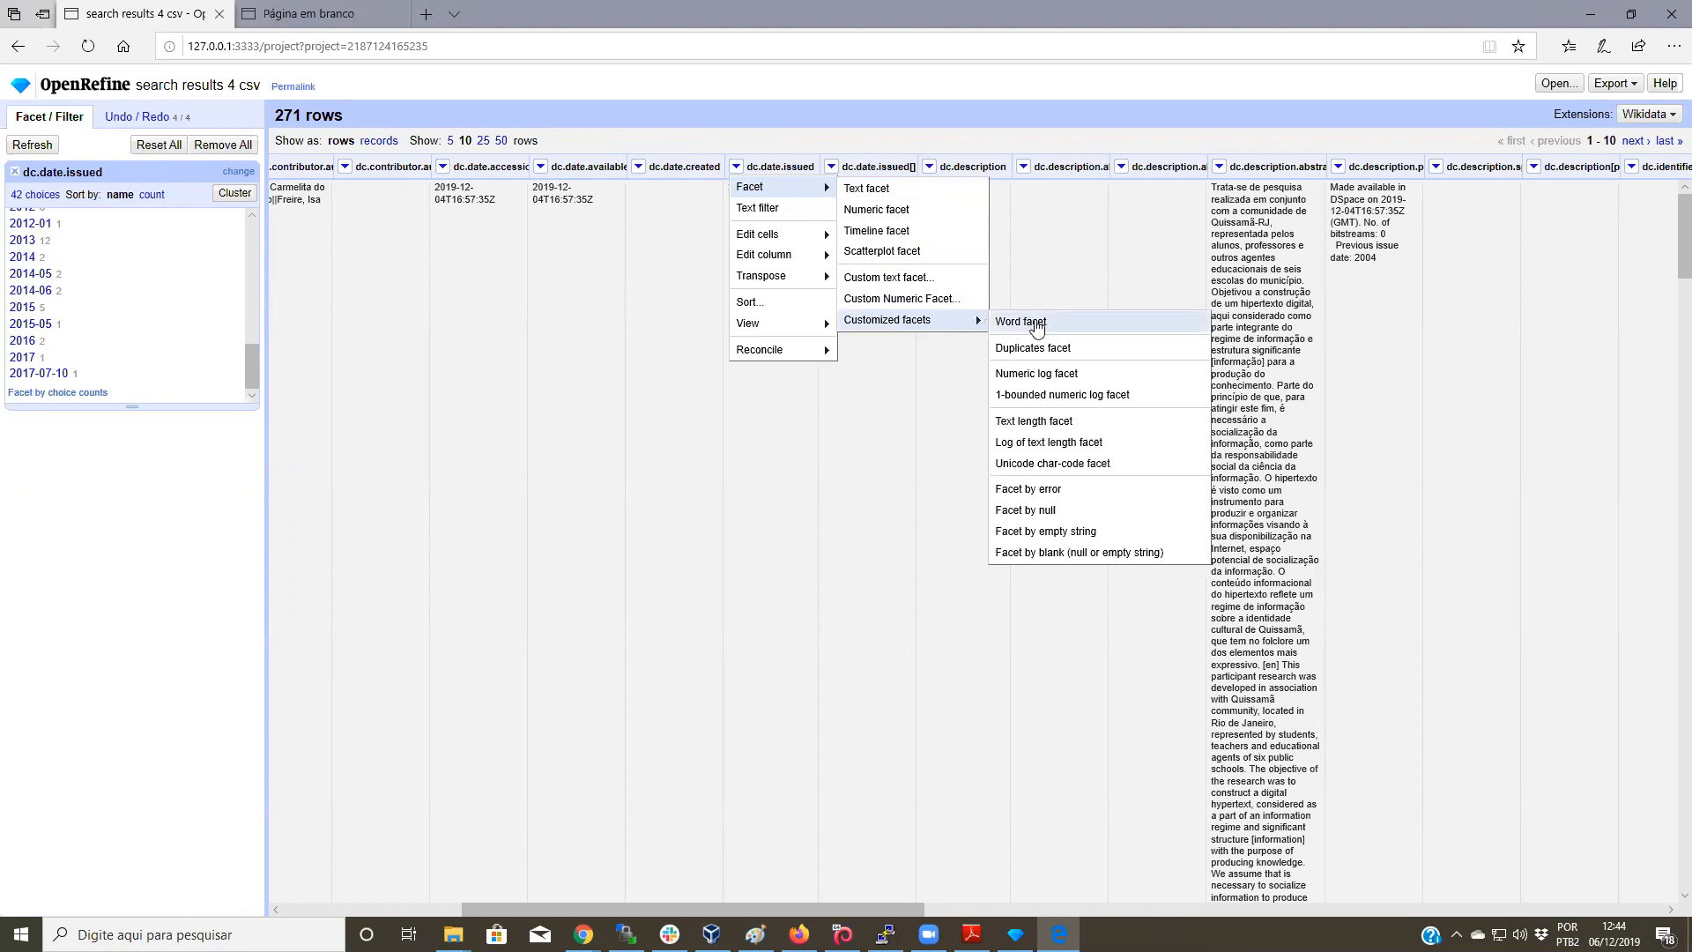
Step: Add a text-length facet on dc.date.issued keeping only values longer than four characters
click(1067, 428)
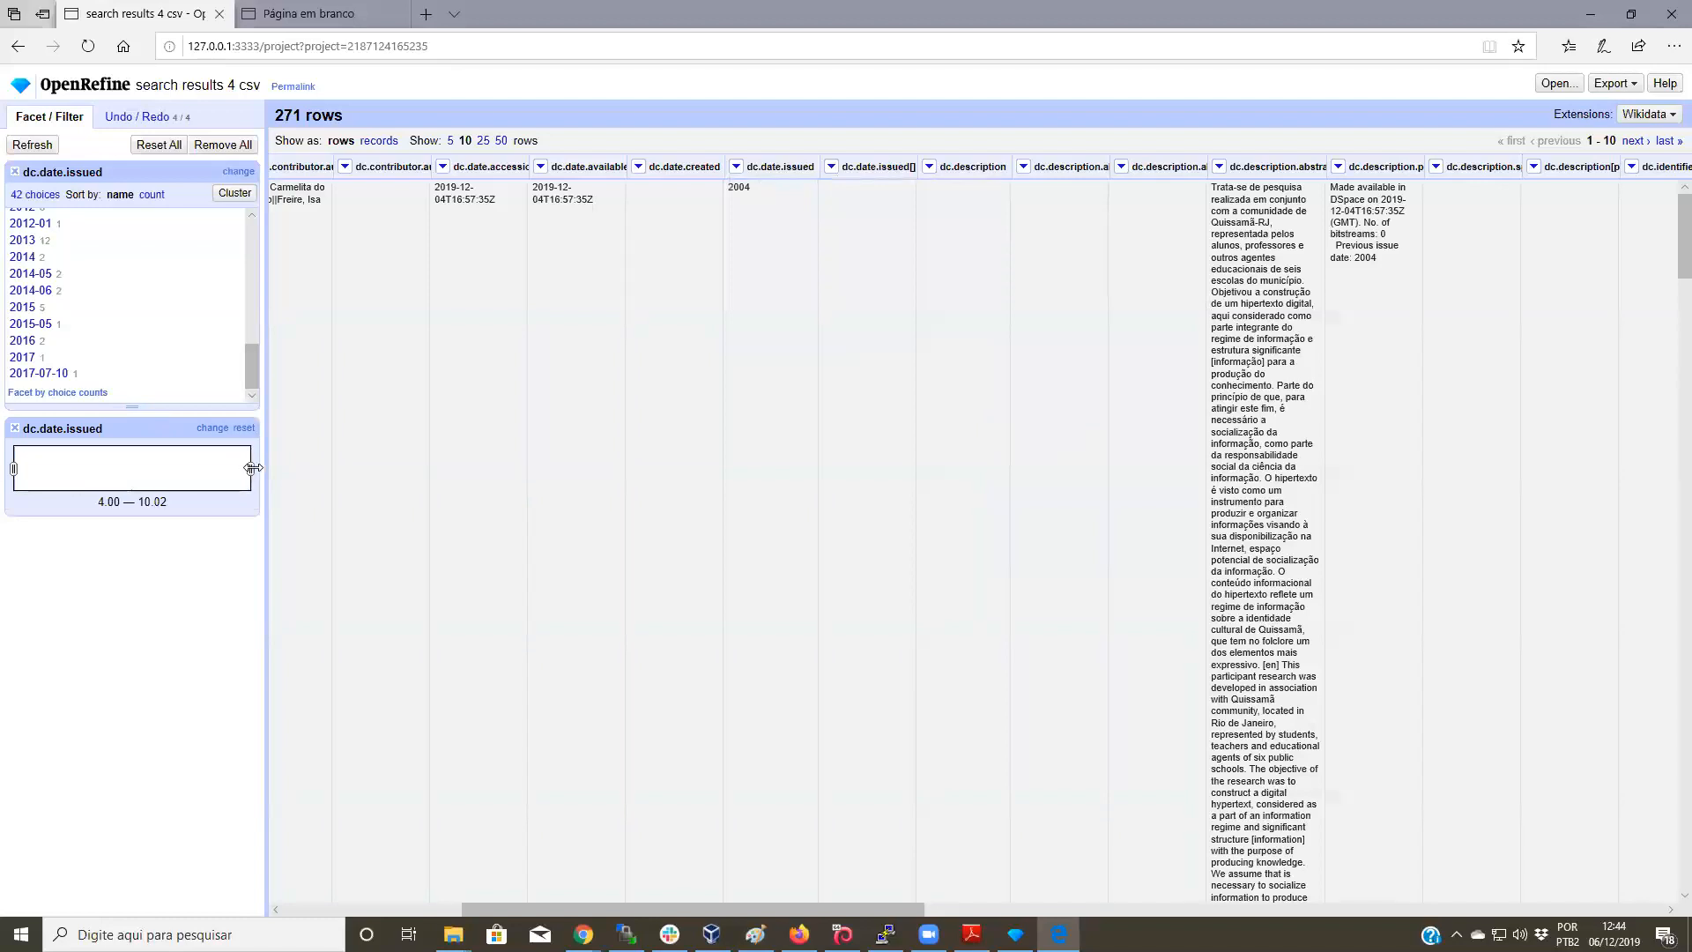
mouse_move(253, 468)
mouse_down()
mouse_move(150, 468)
mouse_move(267, 468)
mouse_up()
drag(16, 468, 19, 468)
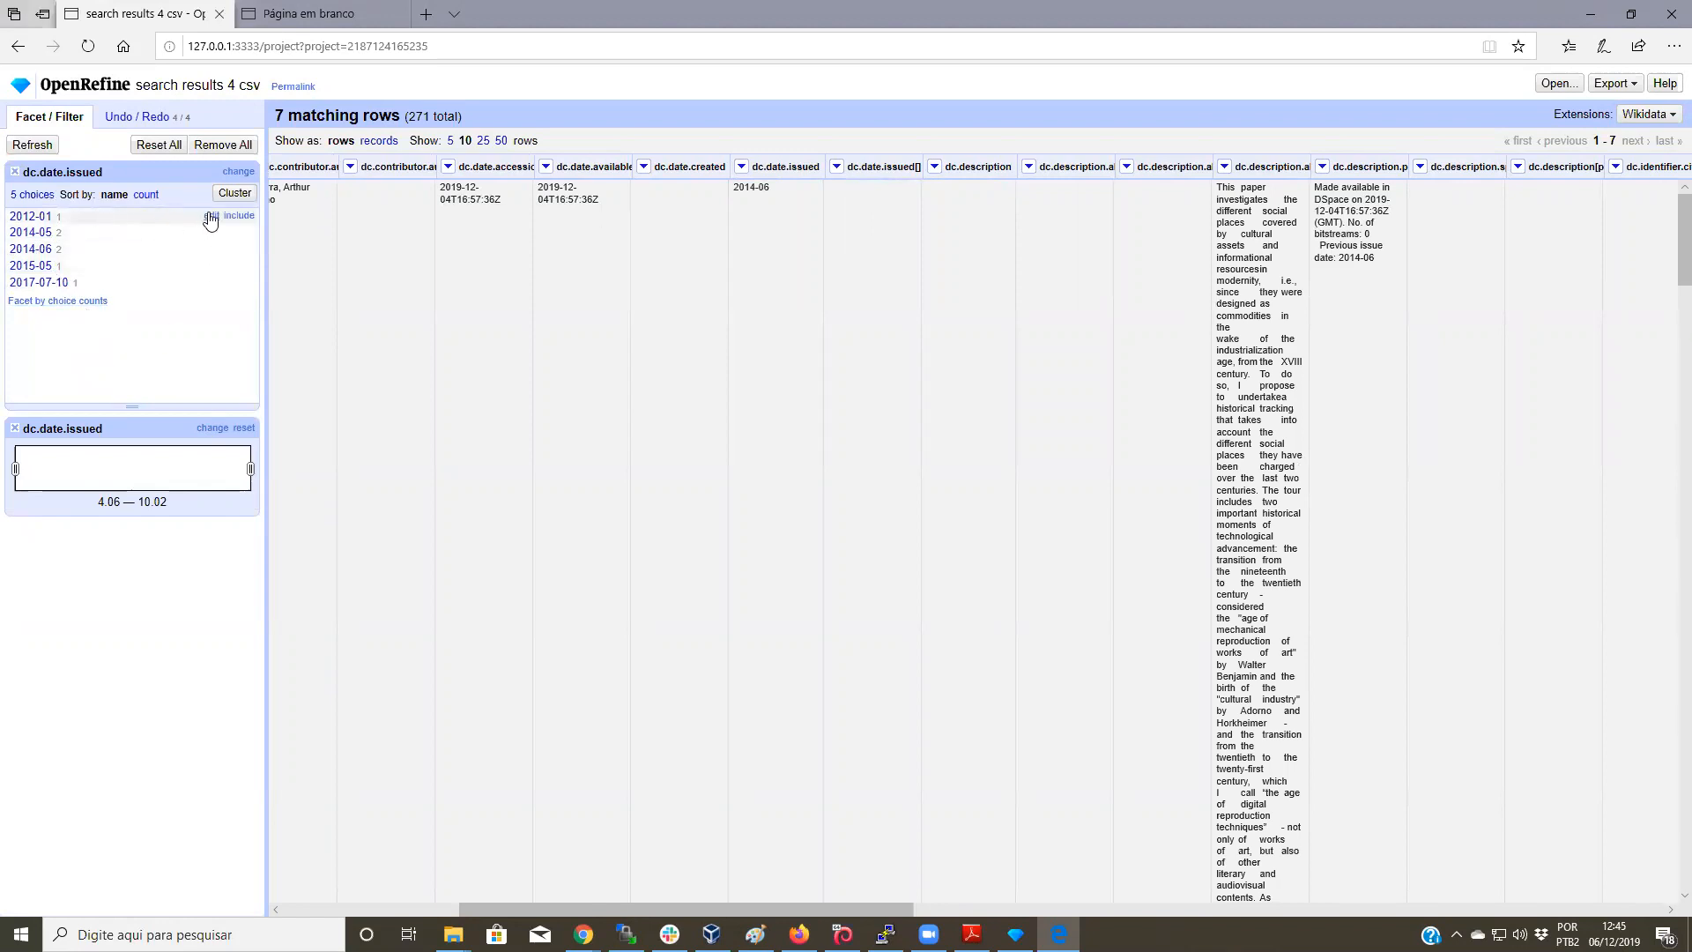
Step: Trim the issue dates 2012-01, 2014-05 and 2014-06 to the bare years 2012 and 2014
click(210, 220)
click(298, 222)
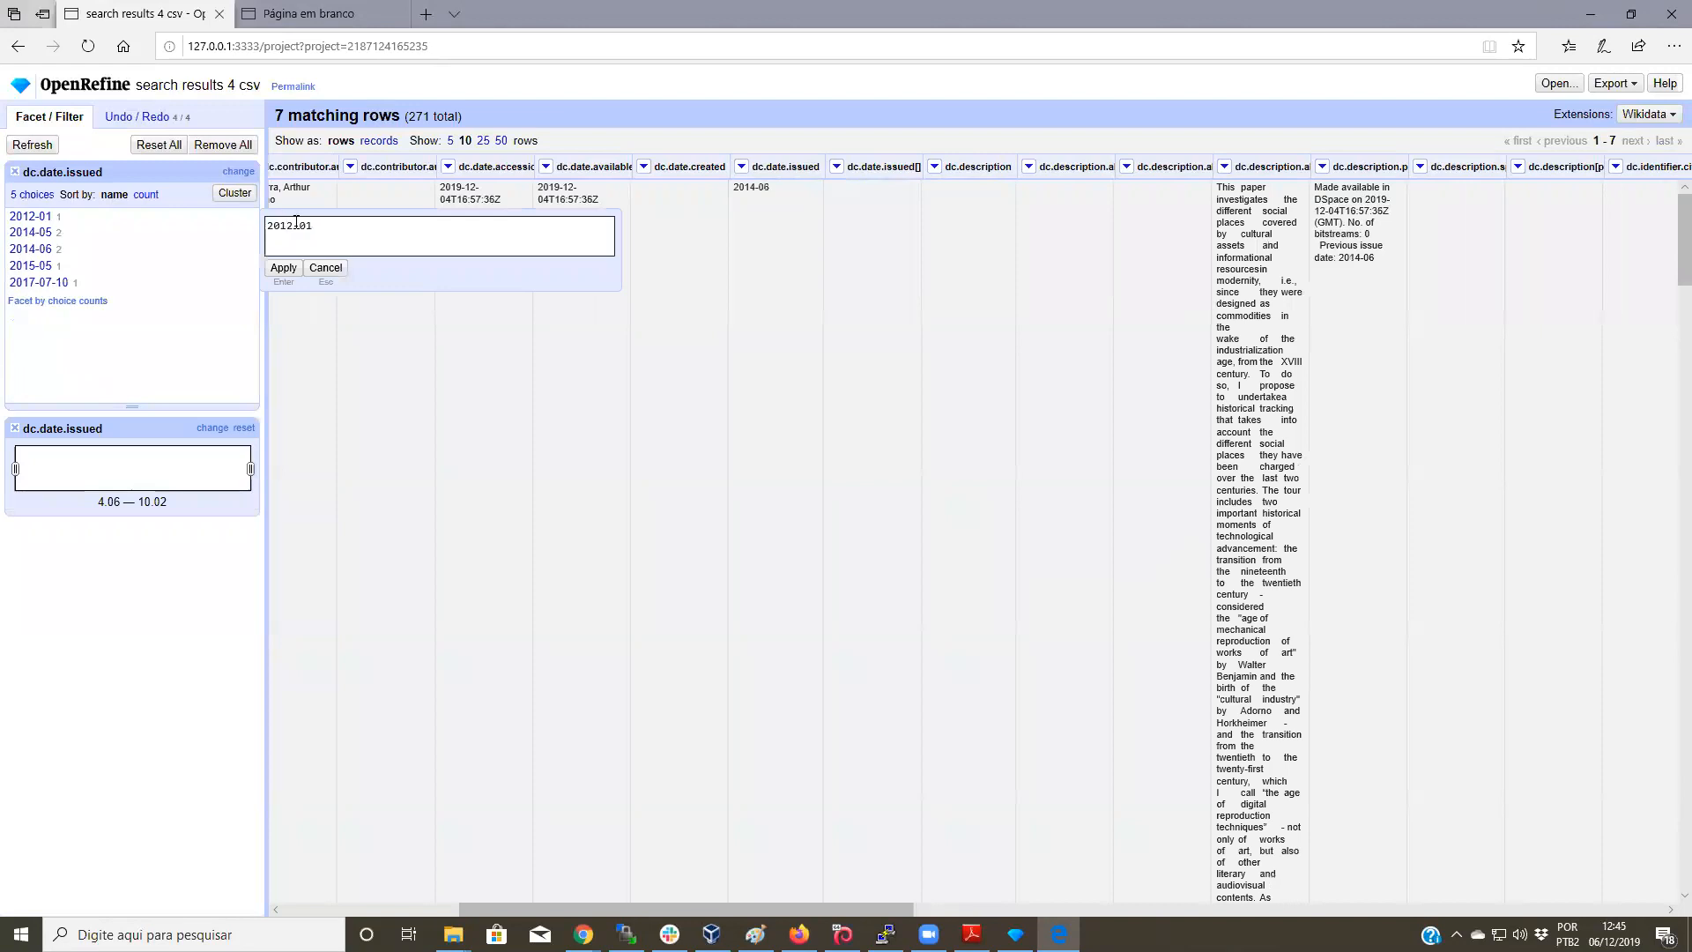
drag(295, 223, 334, 231)
key(BackSpace)
key(Return)
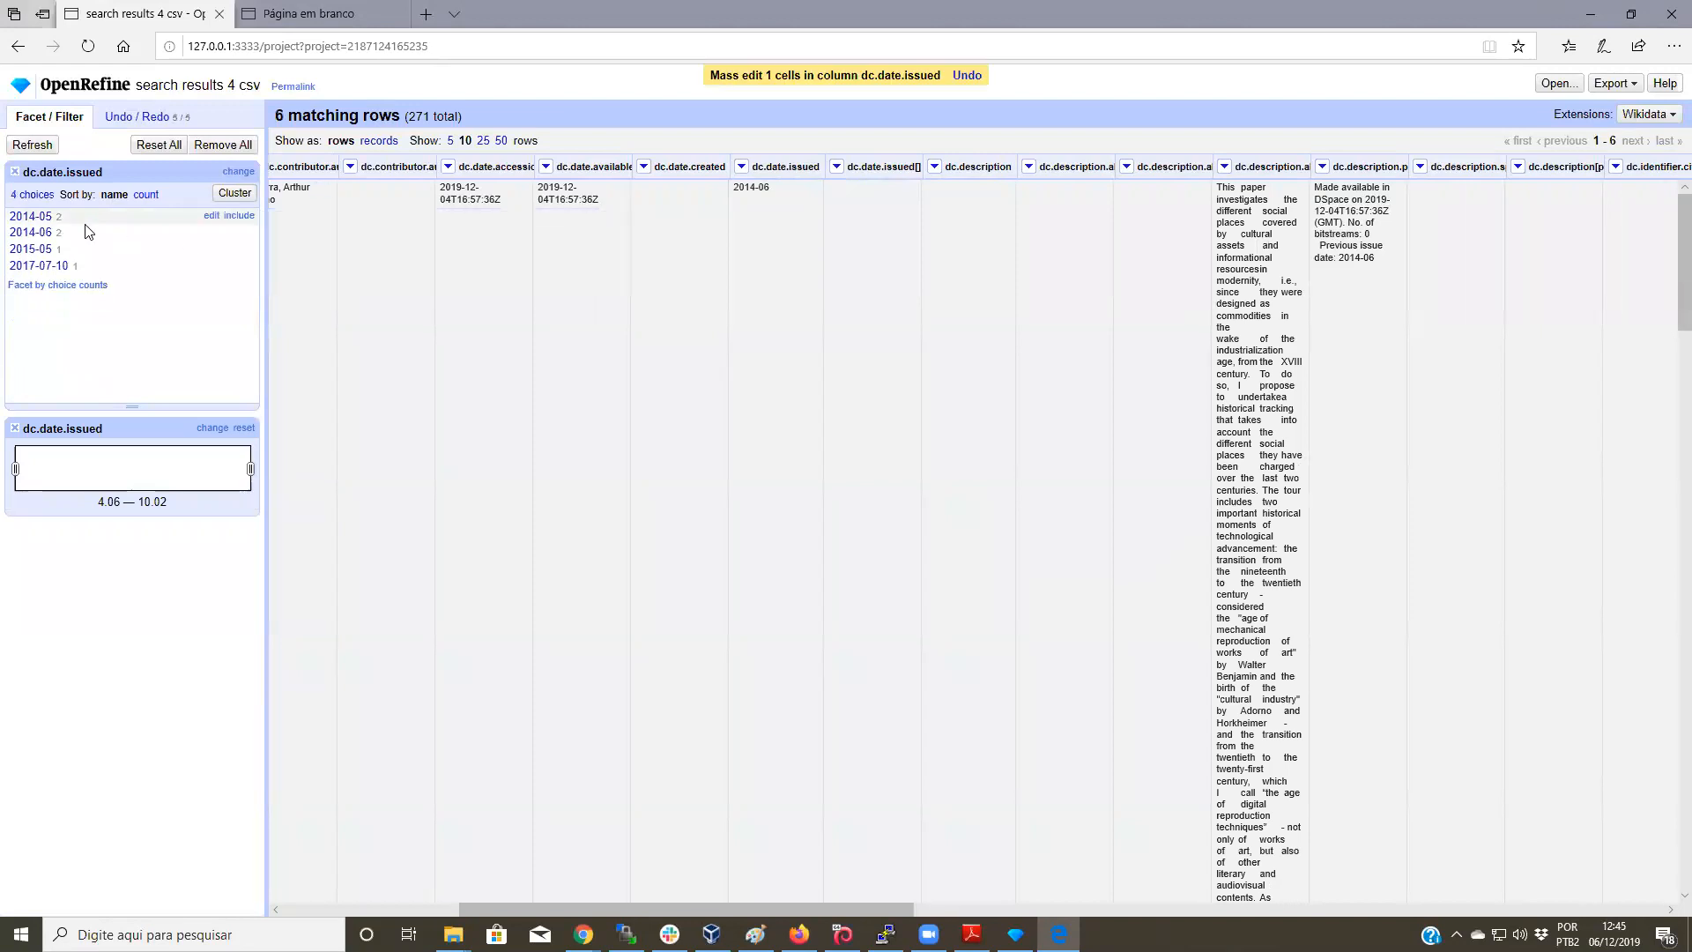
click(211, 215)
click(298, 226)
drag(294, 225, 322, 230)
key(BackSpace)
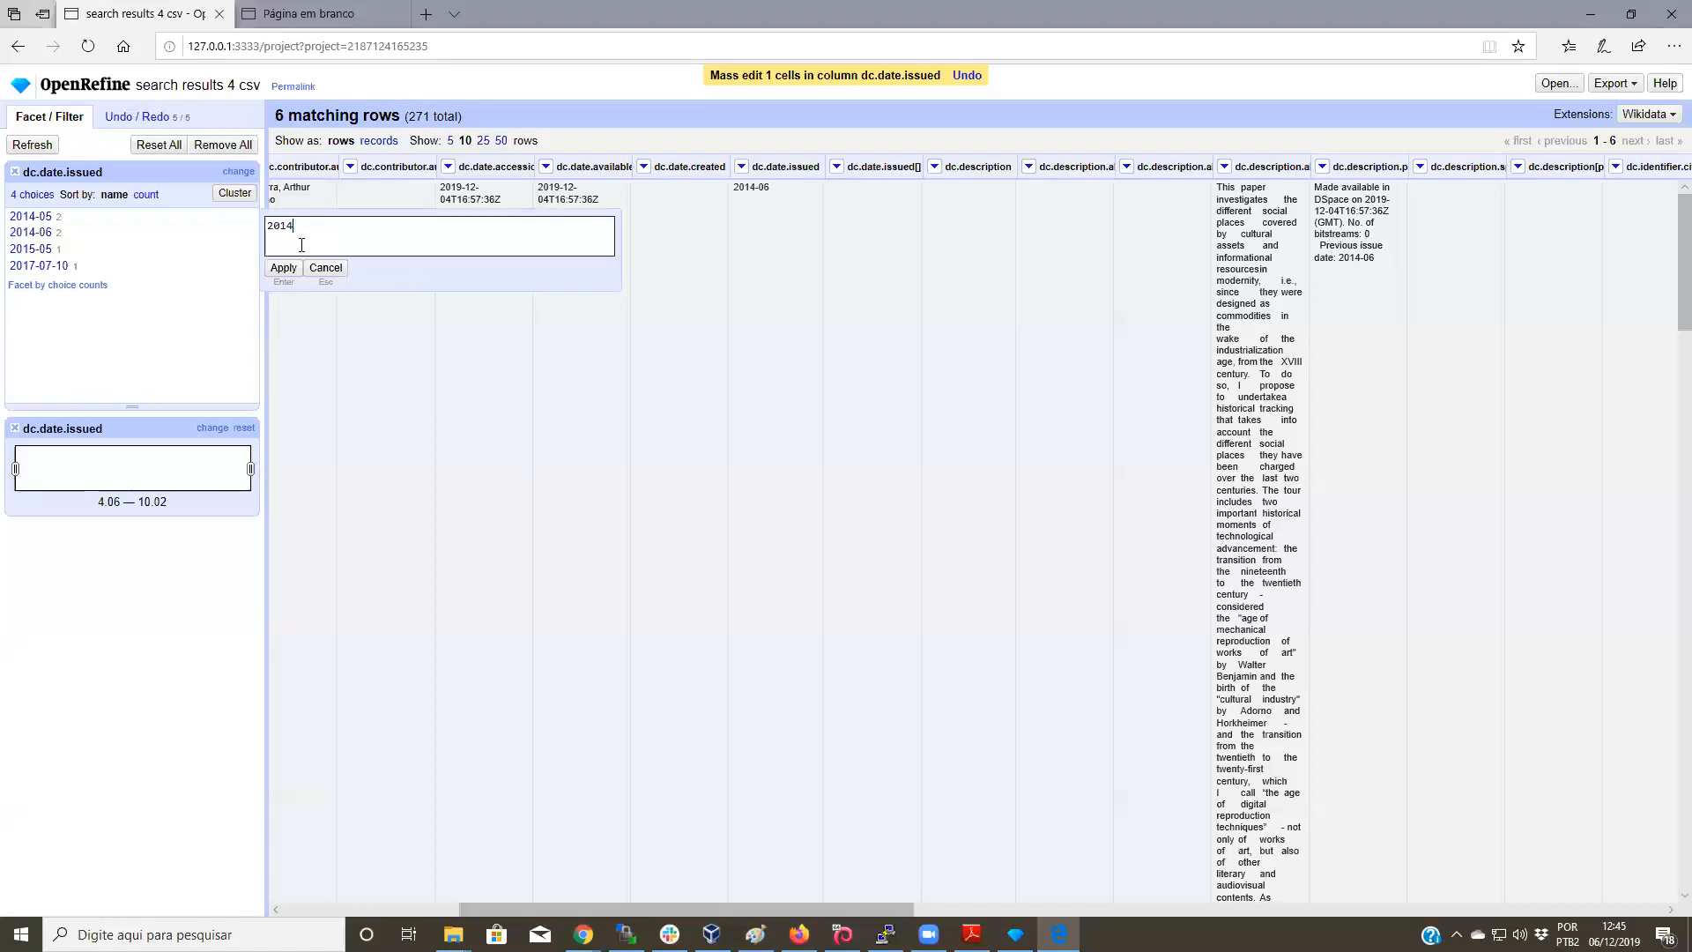
click(284, 267)
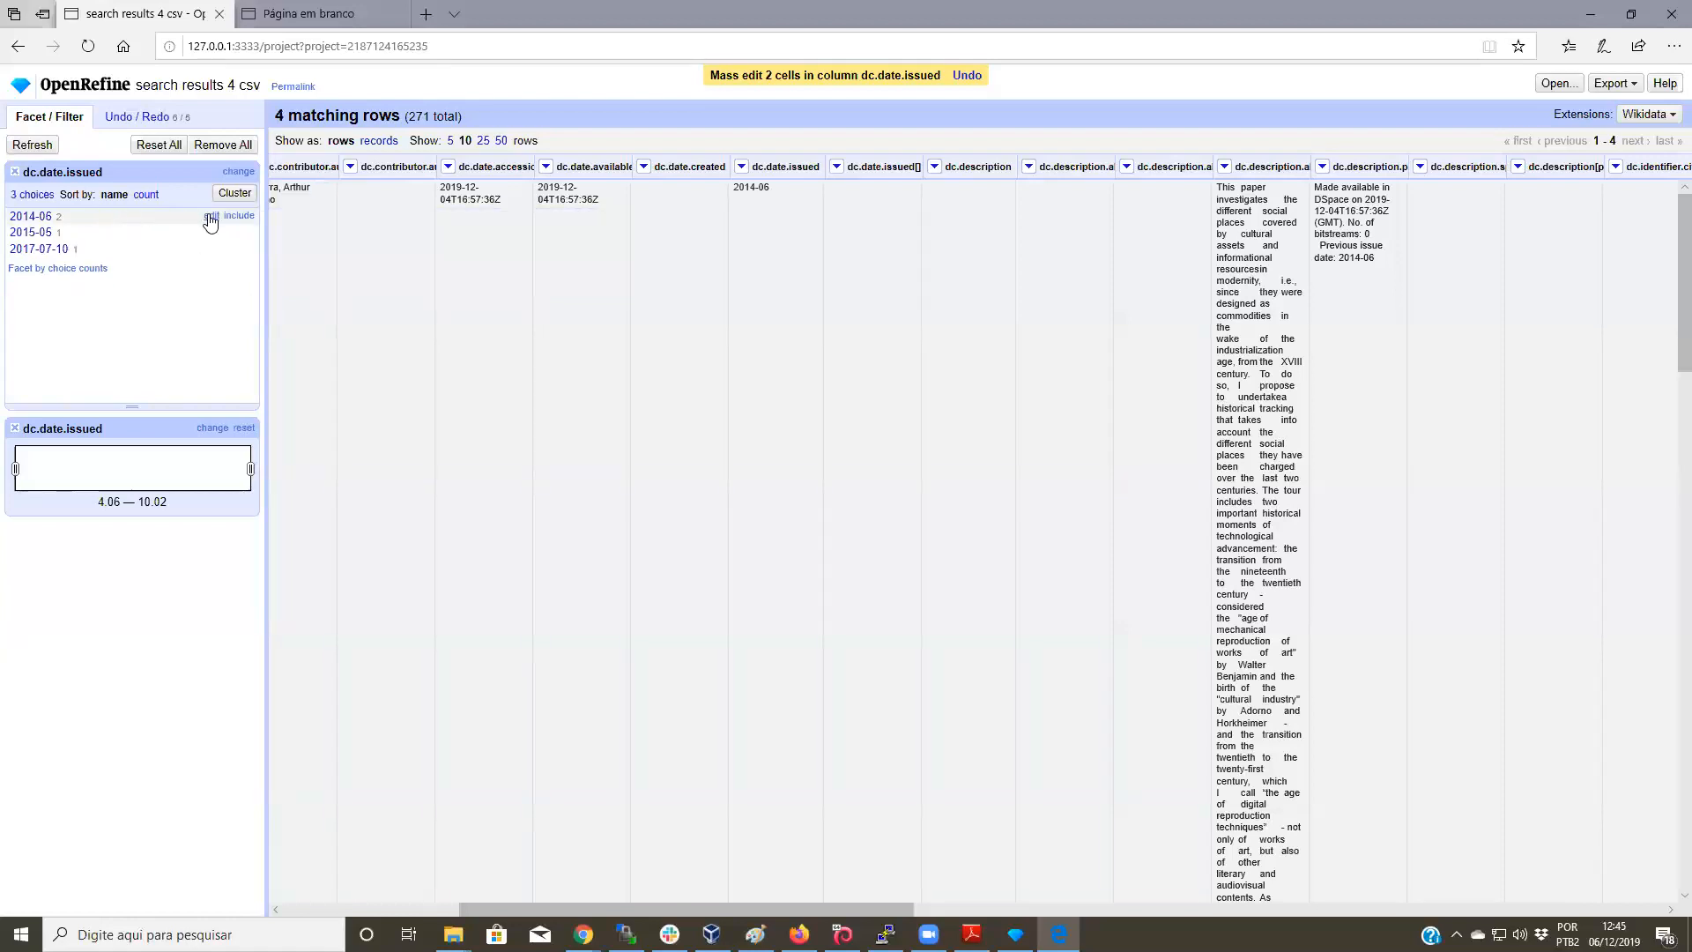
click(212, 216)
click(298, 226)
drag(296, 225, 333, 231)
key(BackSpace)
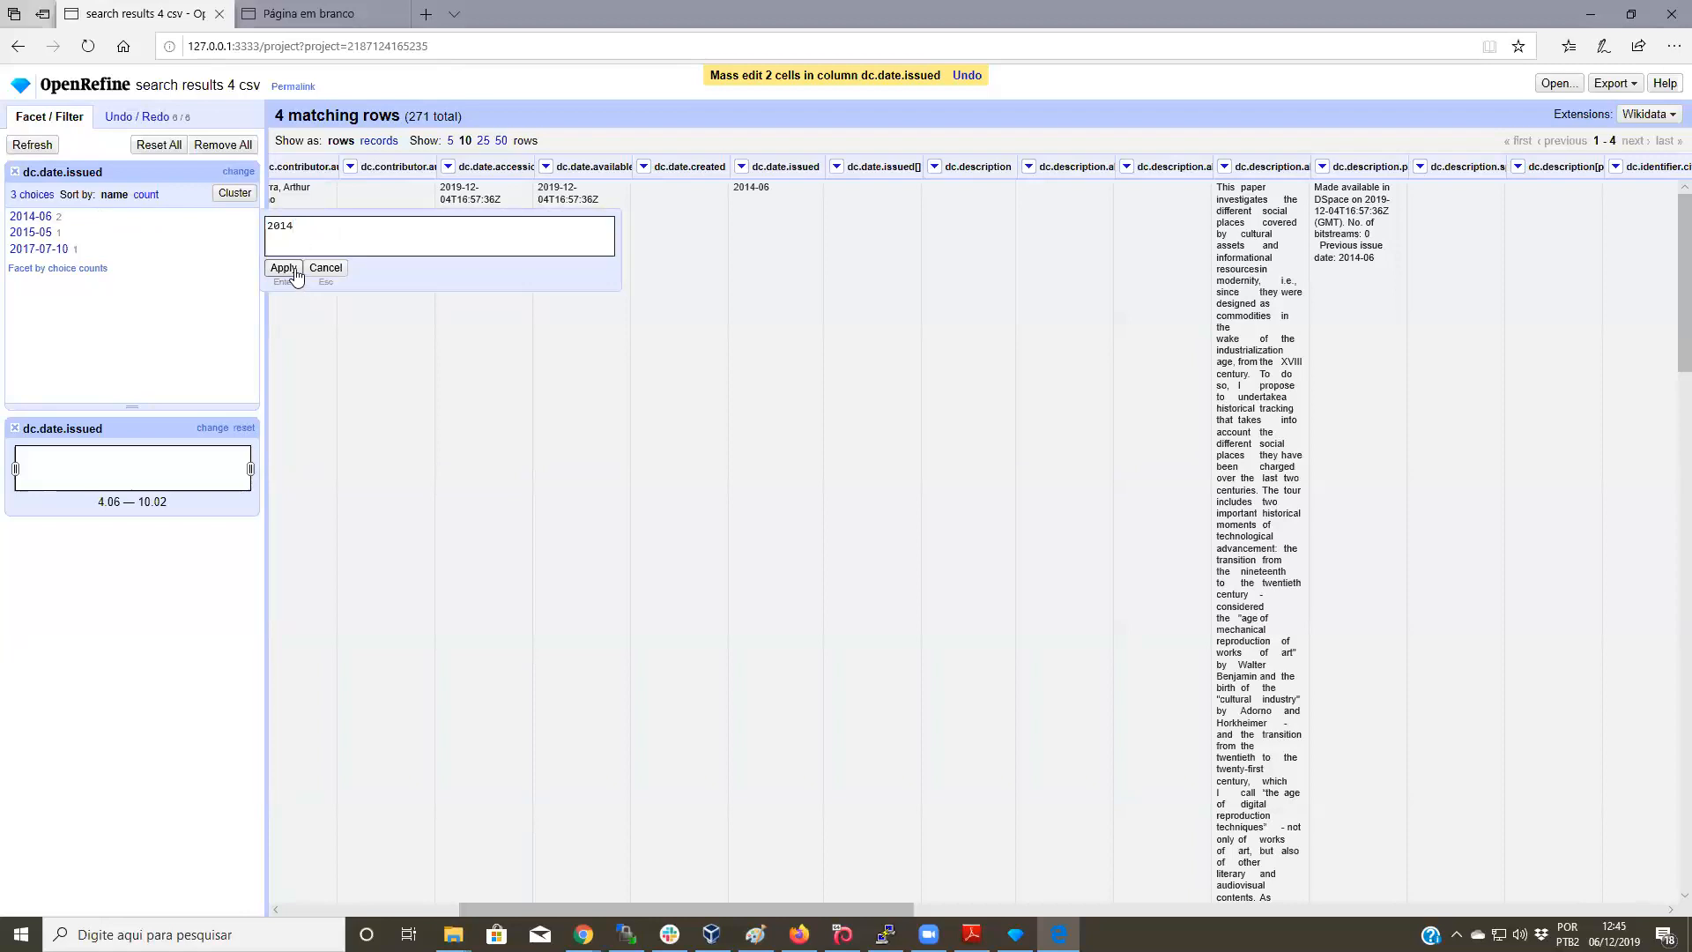
click(283, 268)
Step: Trim 2015-05 and 2017-07-10 to 2015 and 2017, then remove the length filter
click(209, 216)
click(293, 226)
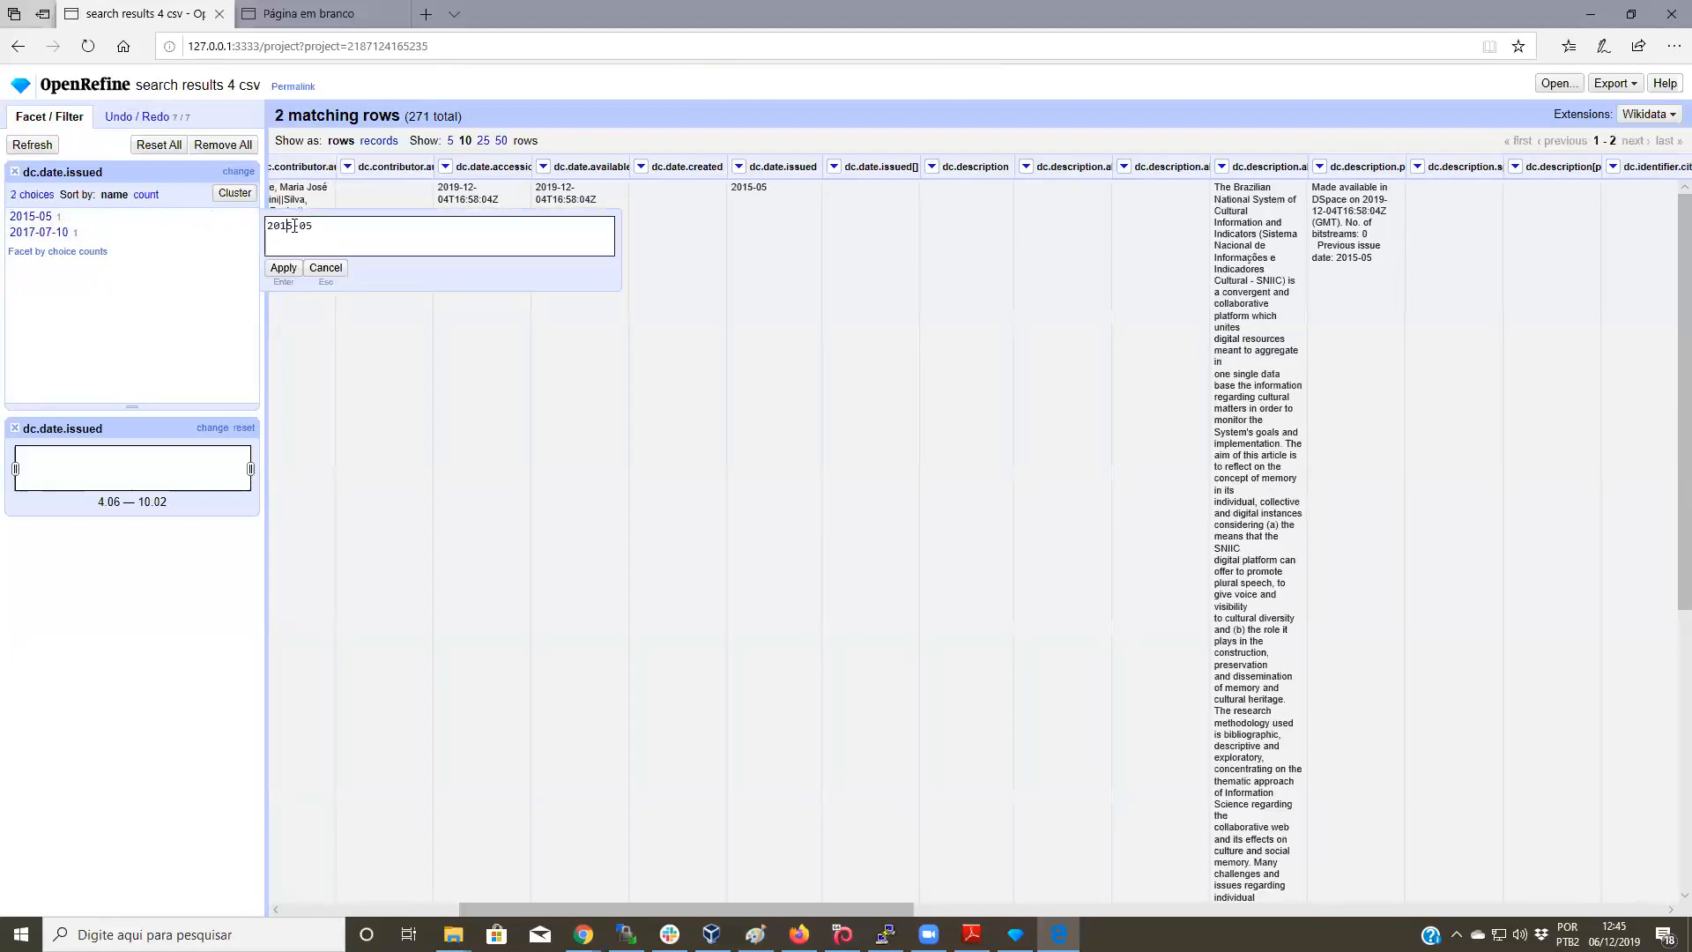
drag(294, 225, 339, 231)
key(BackSpace)
click(284, 268)
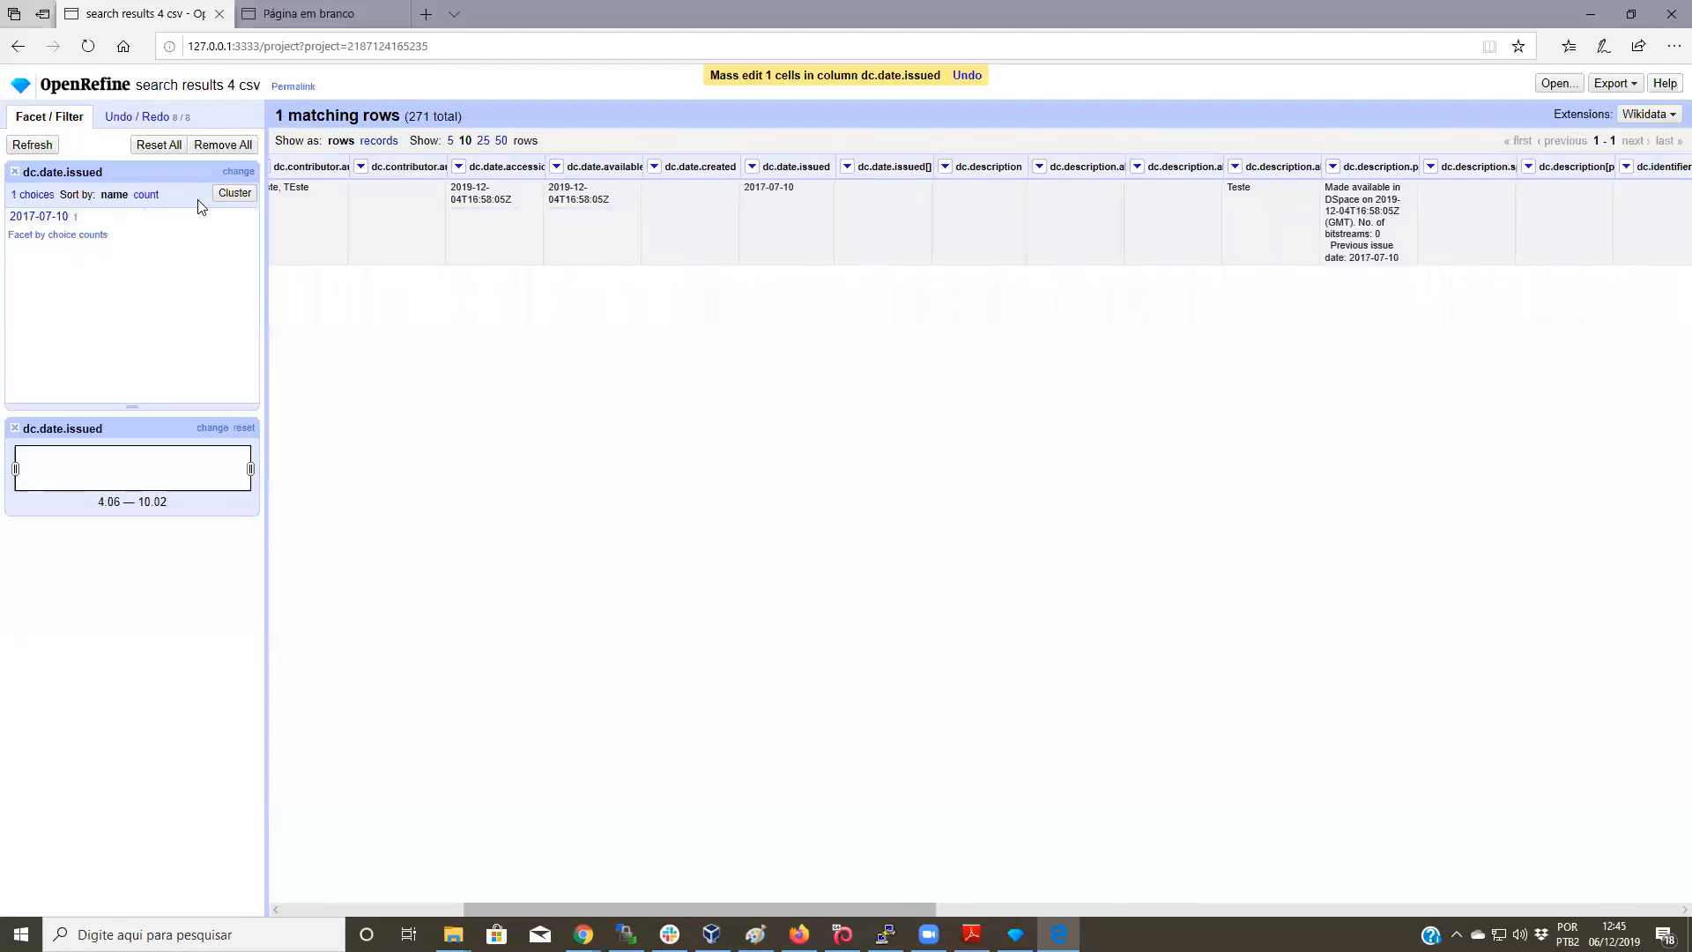
click(217, 220)
click(299, 225)
drag(292, 225, 342, 227)
key(BackSpace)
click(284, 268)
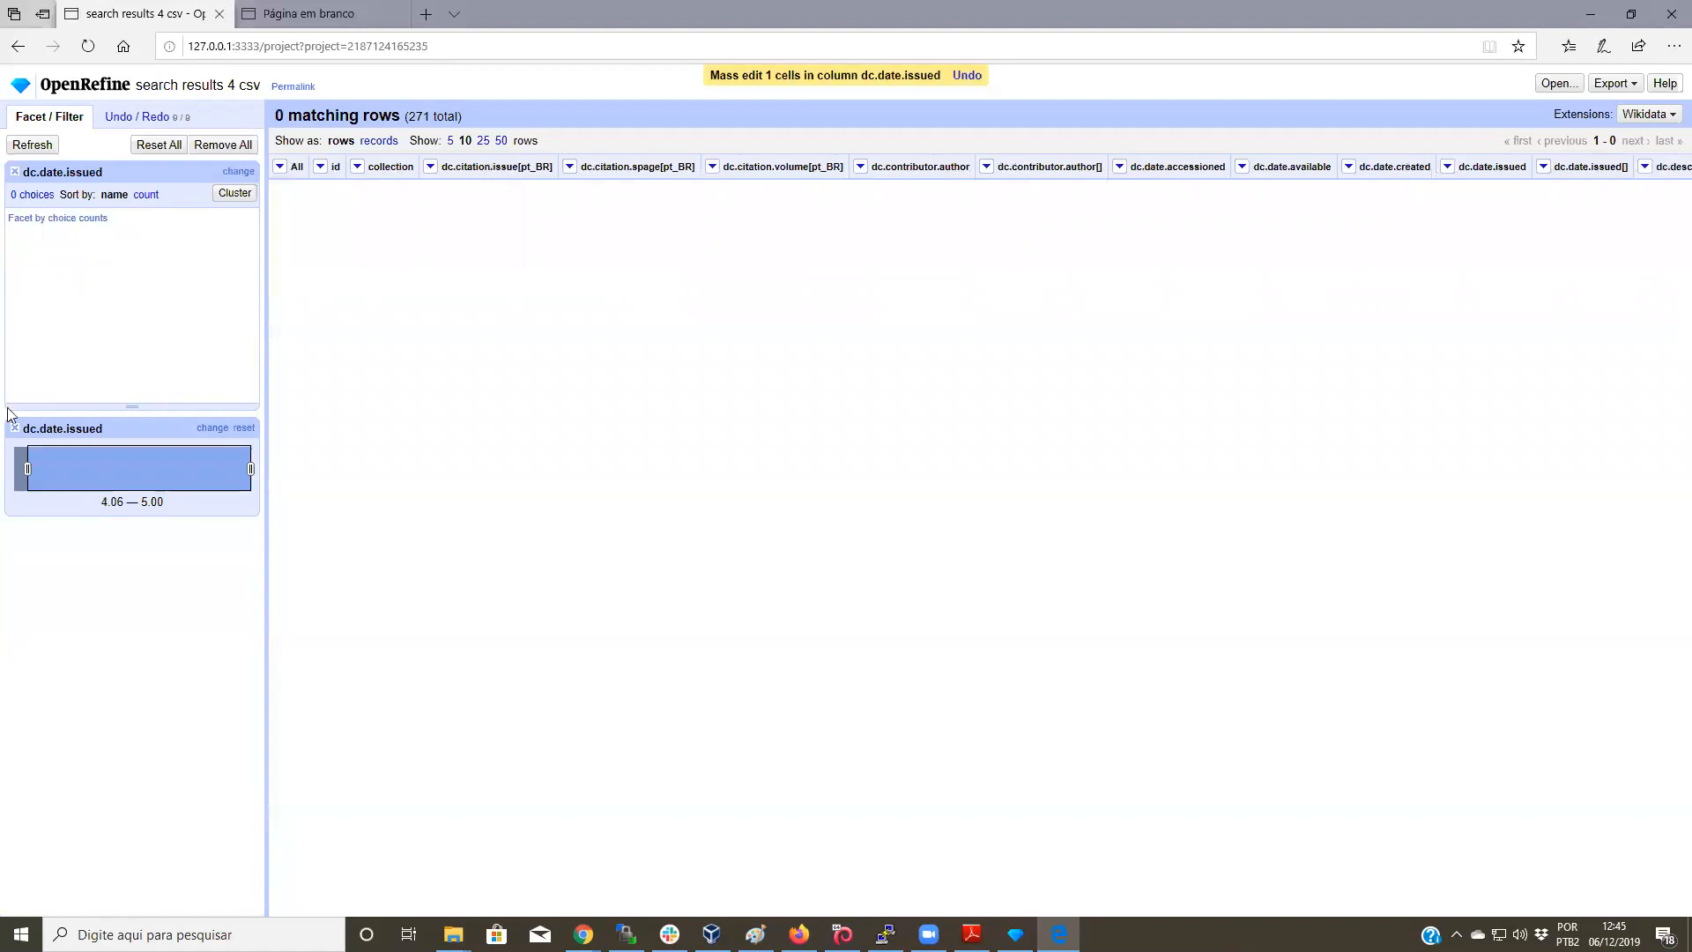
click(13, 429)
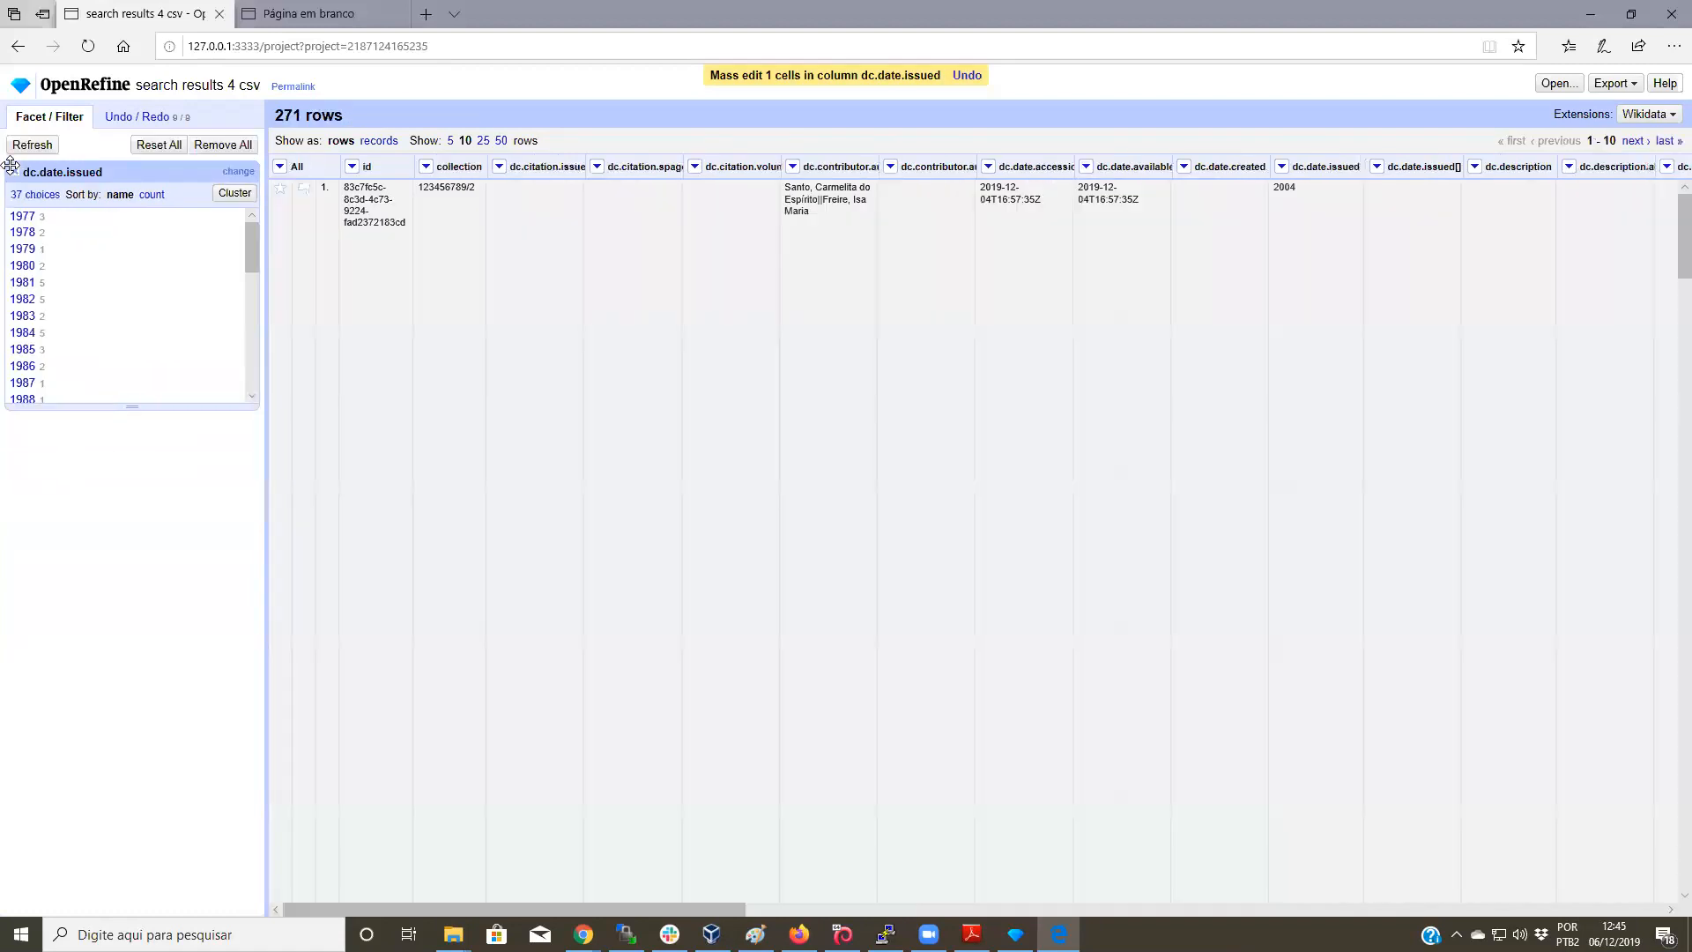
Step: Close the dc.date.issued facet so all 271 rows show unfiltered
drag(247, 228, 250, 404)
scroll(227, 310, up, 5)
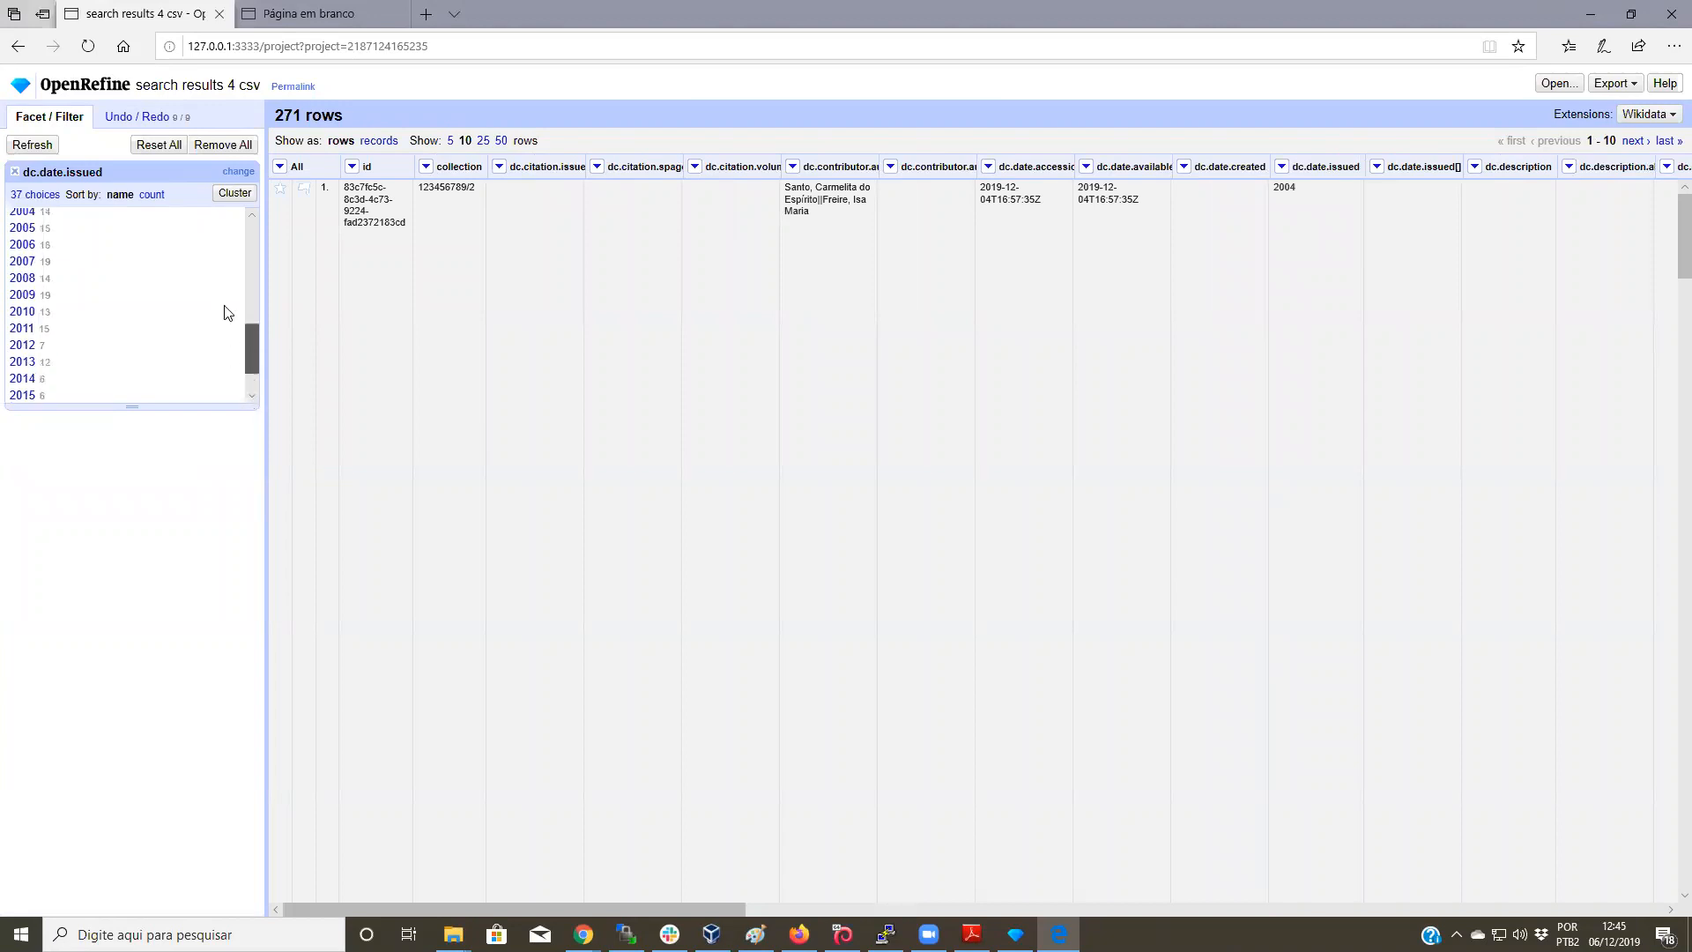
drag(252, 237, 271, 388)
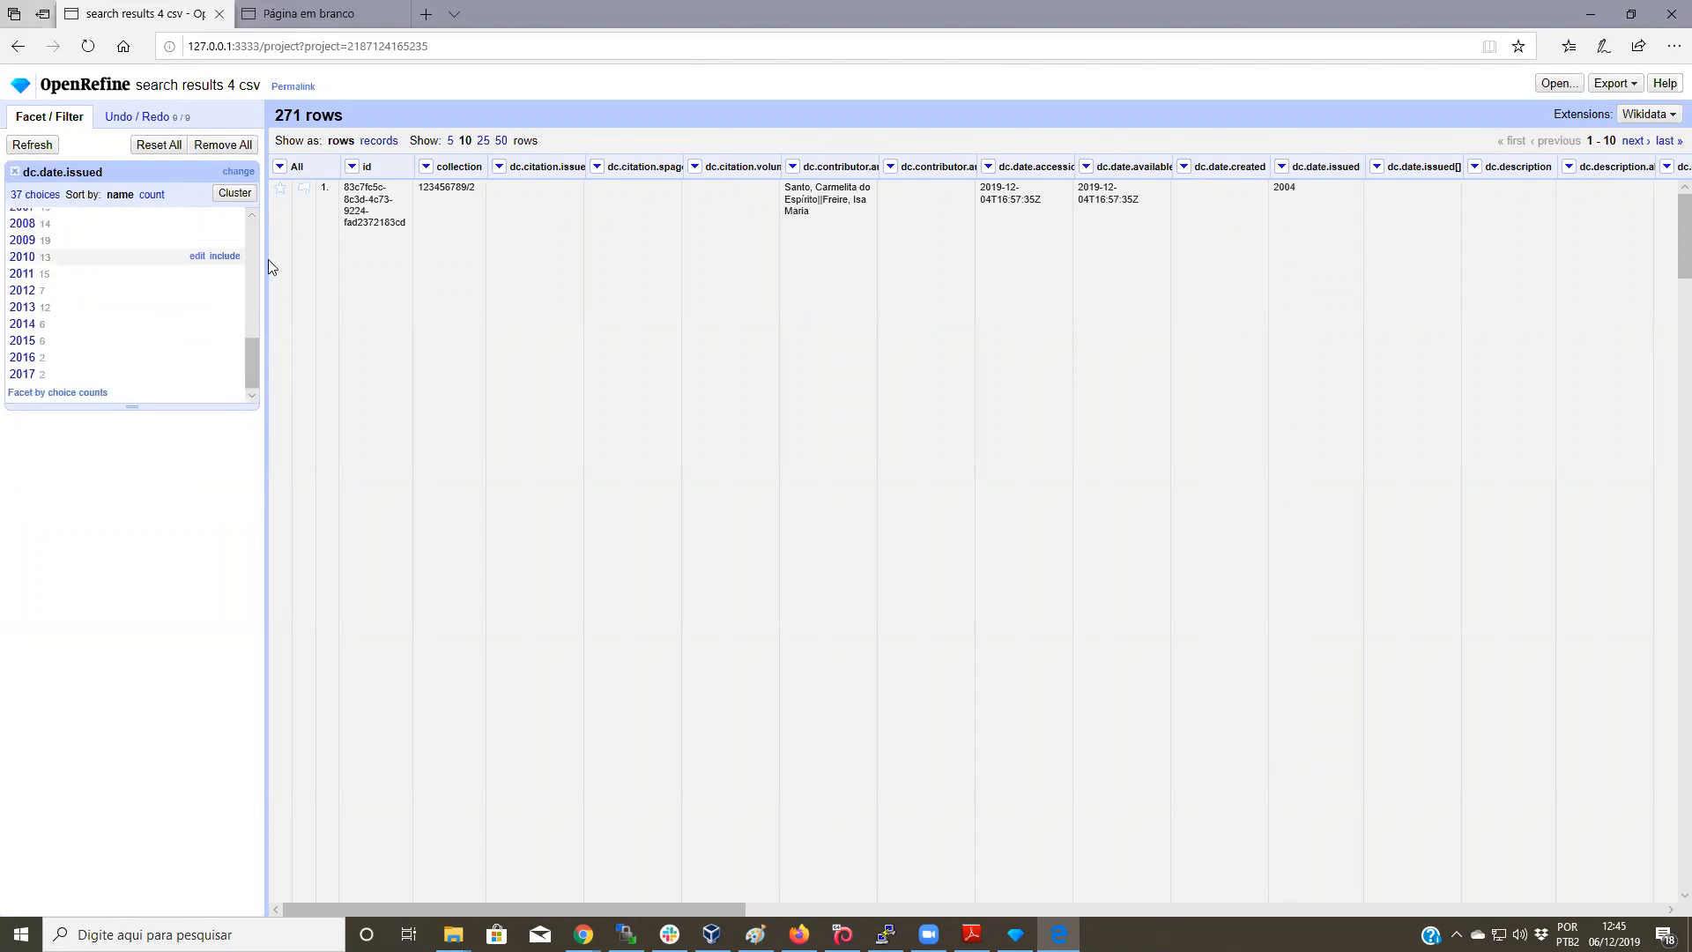
click(14, 171)
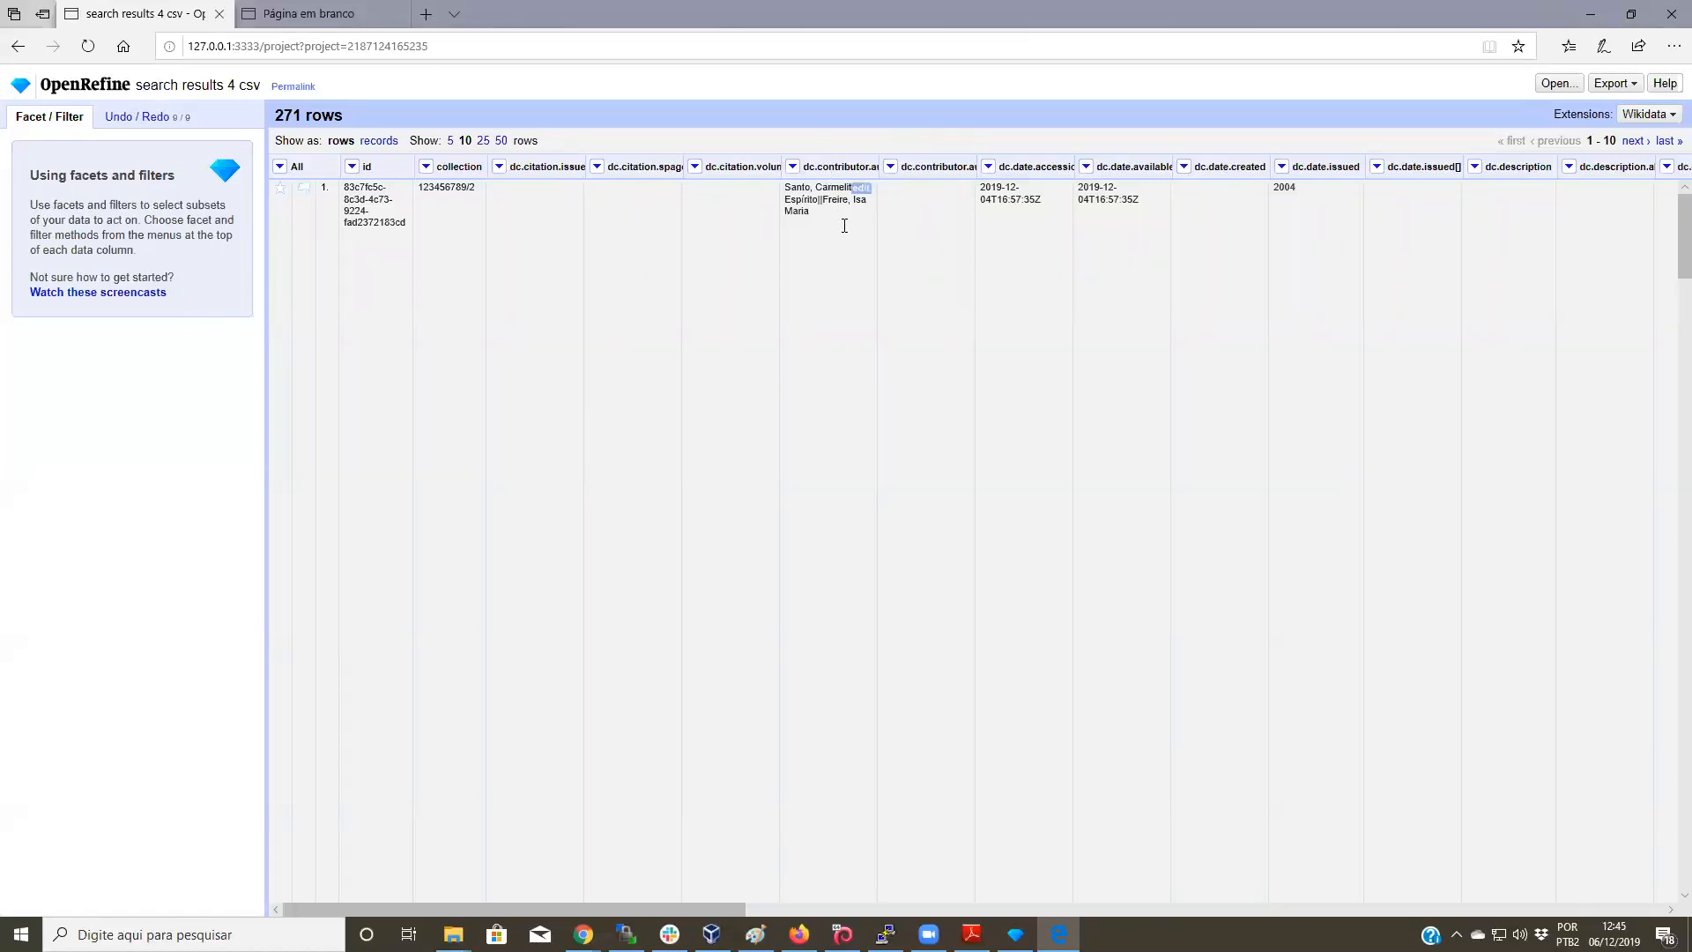
Step: Inspect a dc.contributor.author cell to identify the || separator between authors
click(793, 170)
click(937, 181)
drag(781, 194, 815, 207)
drag(818, 202, 823, 201)
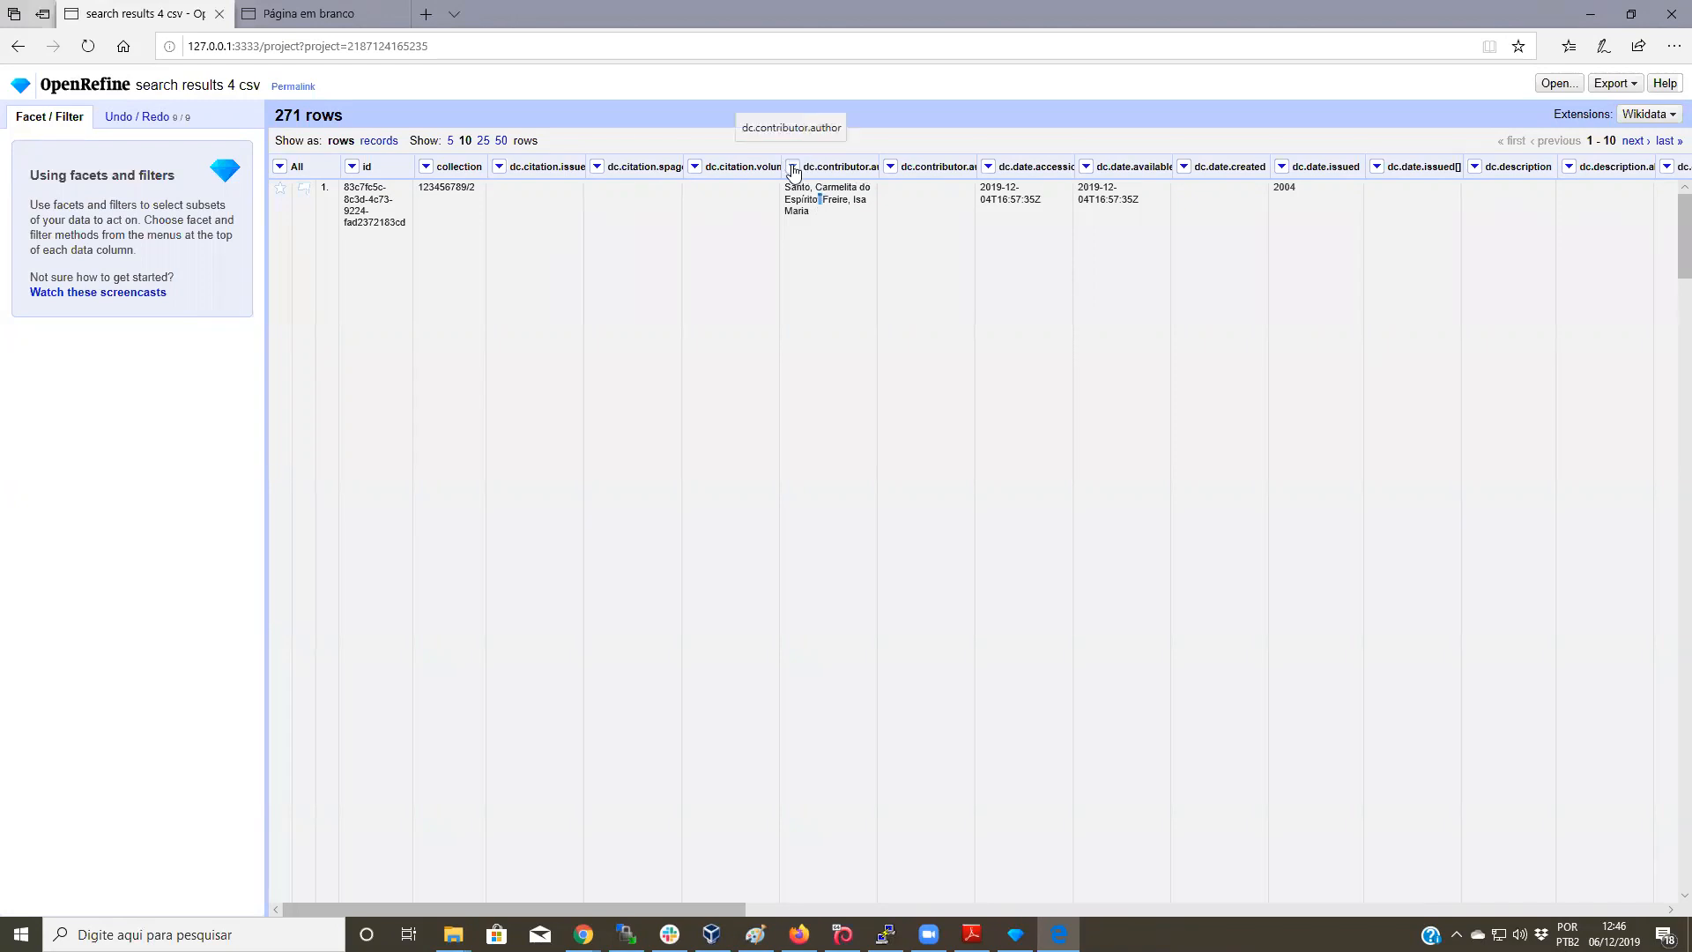
Step: Split dc.contributor.author cells on ||, growing the table from 271 to 463 rows
click(793, 166)
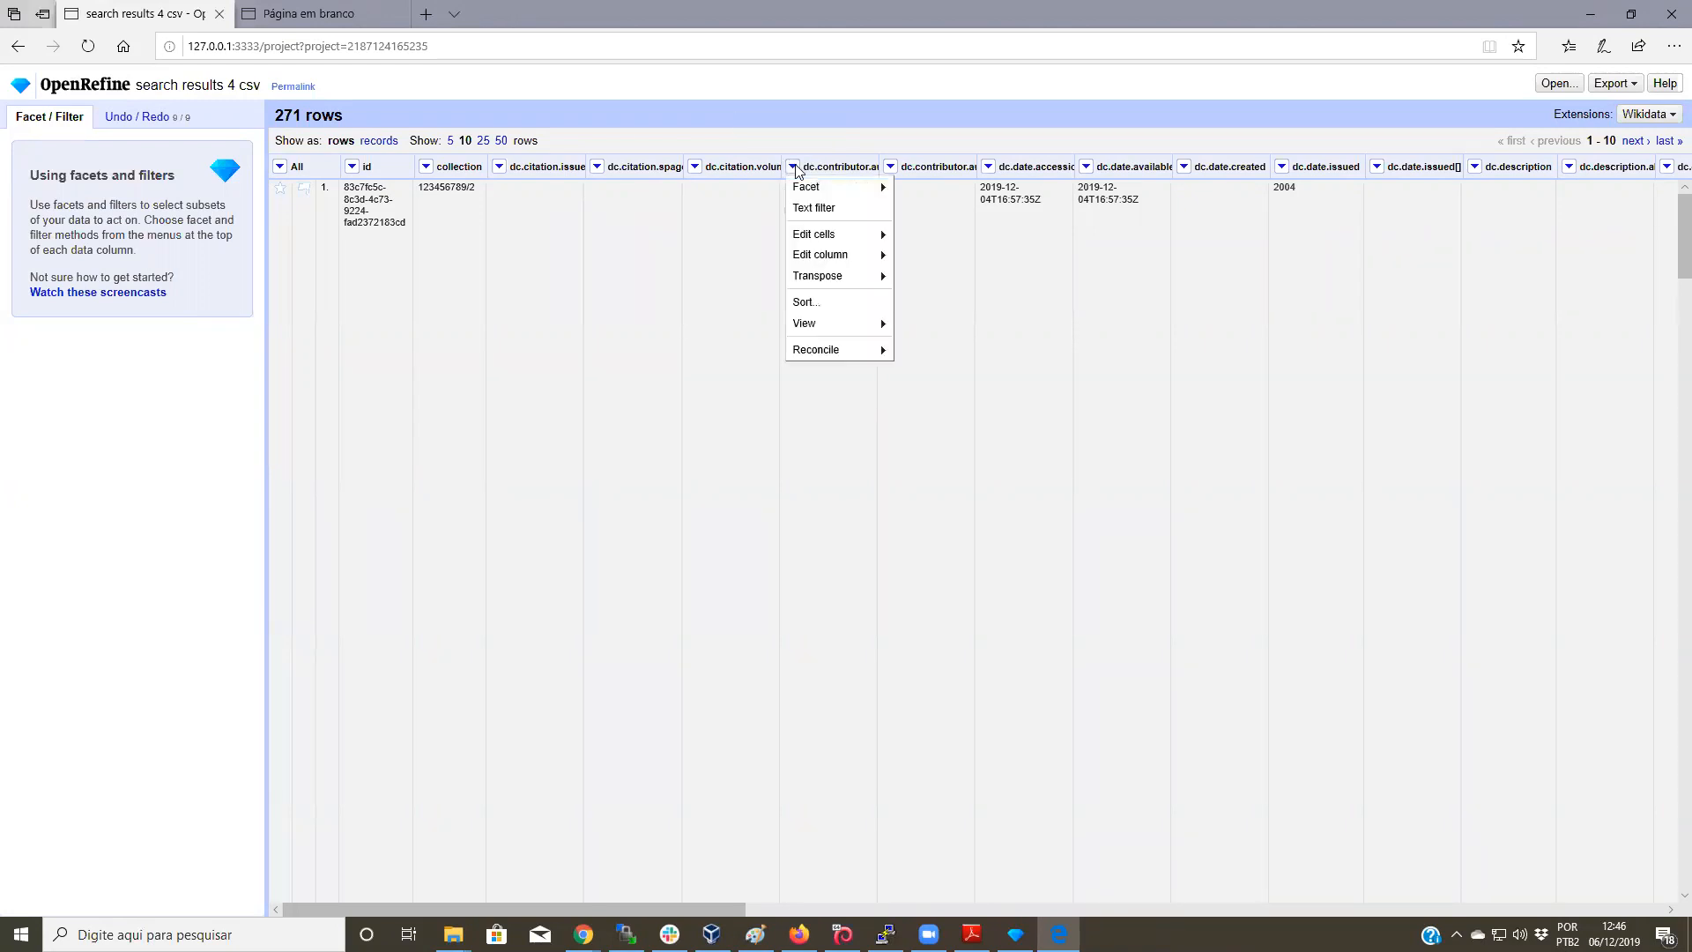
mouse_move(840, 239)
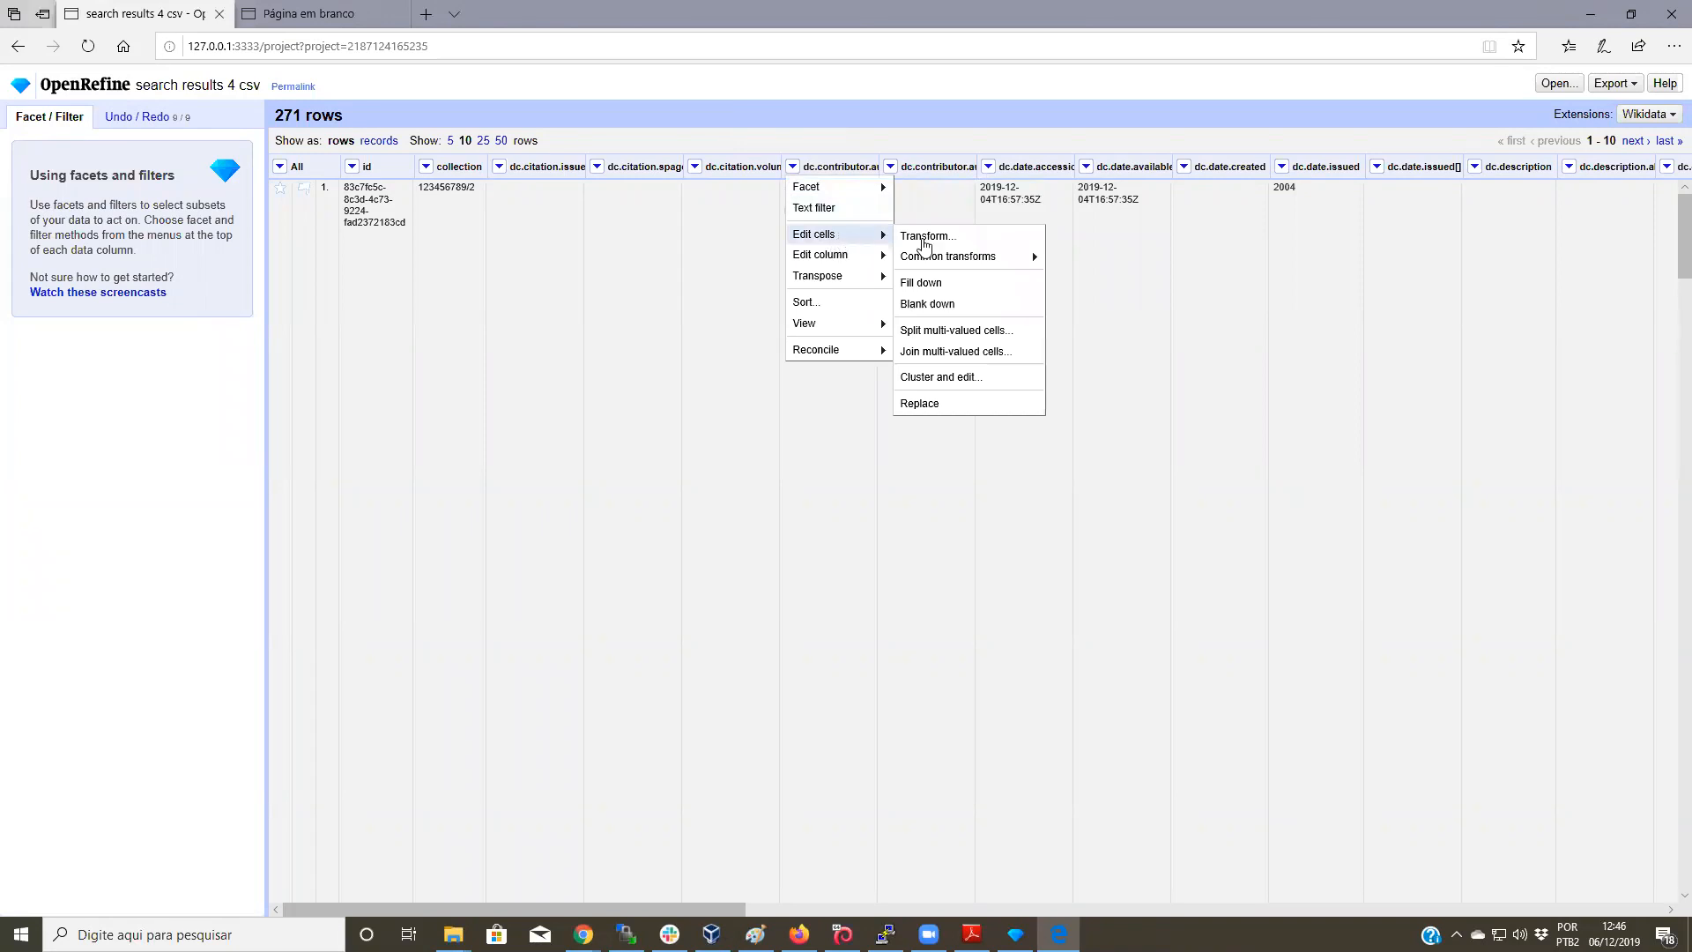
click(1006, 333)
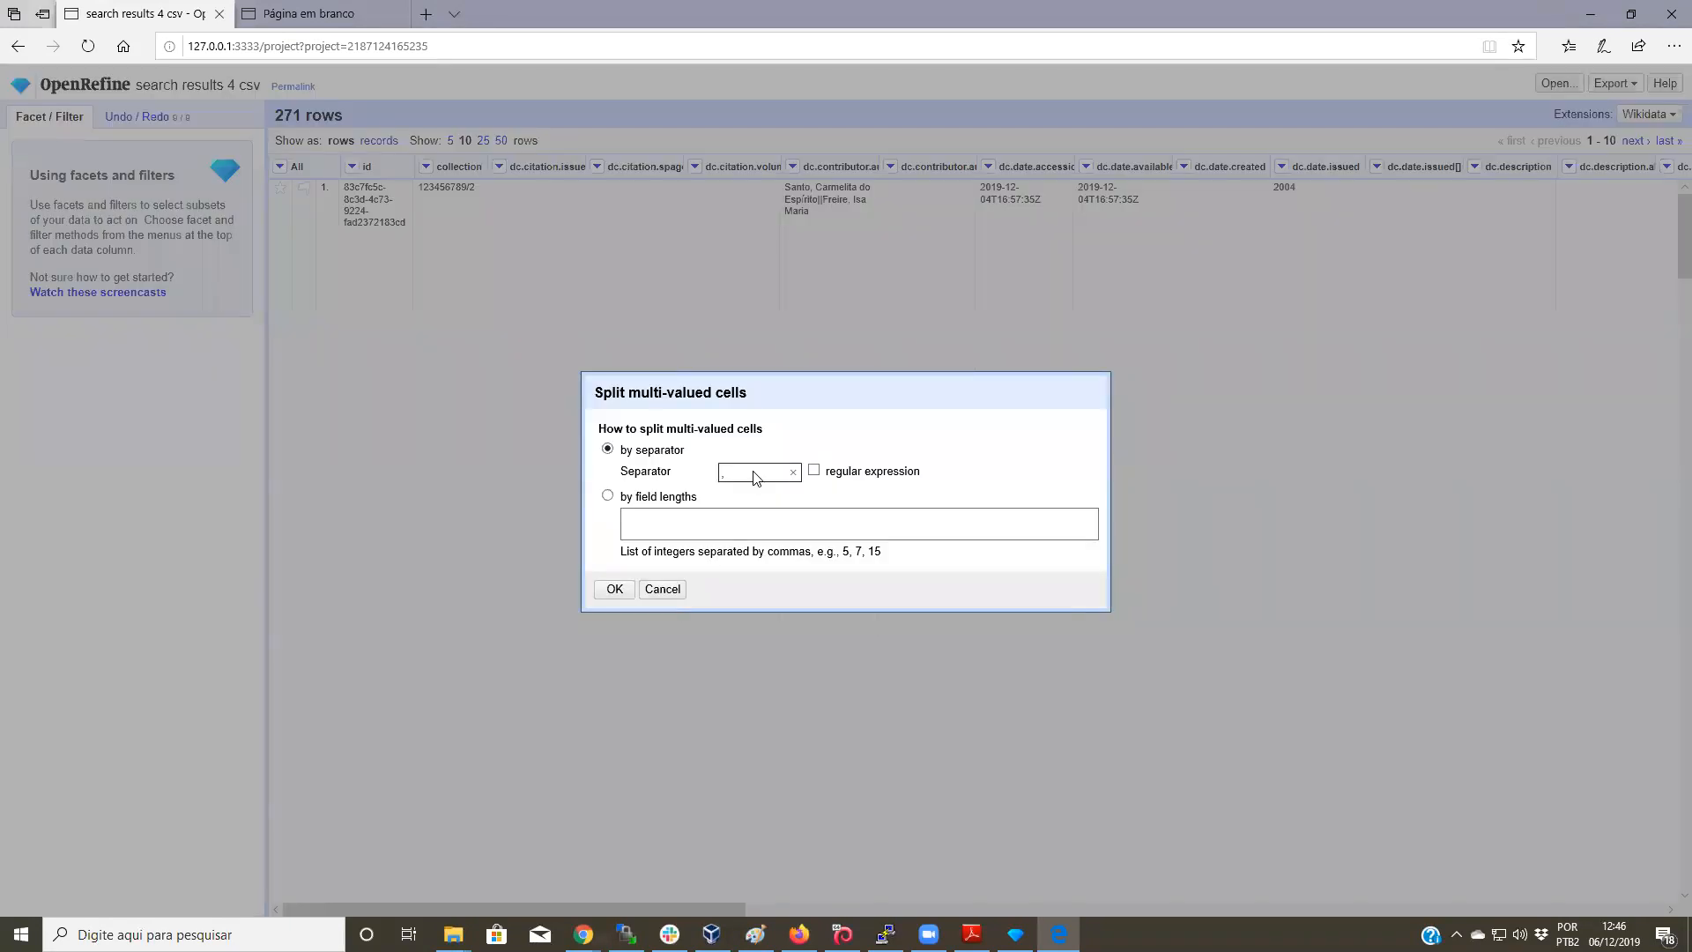
text(||)
click(615, 589)
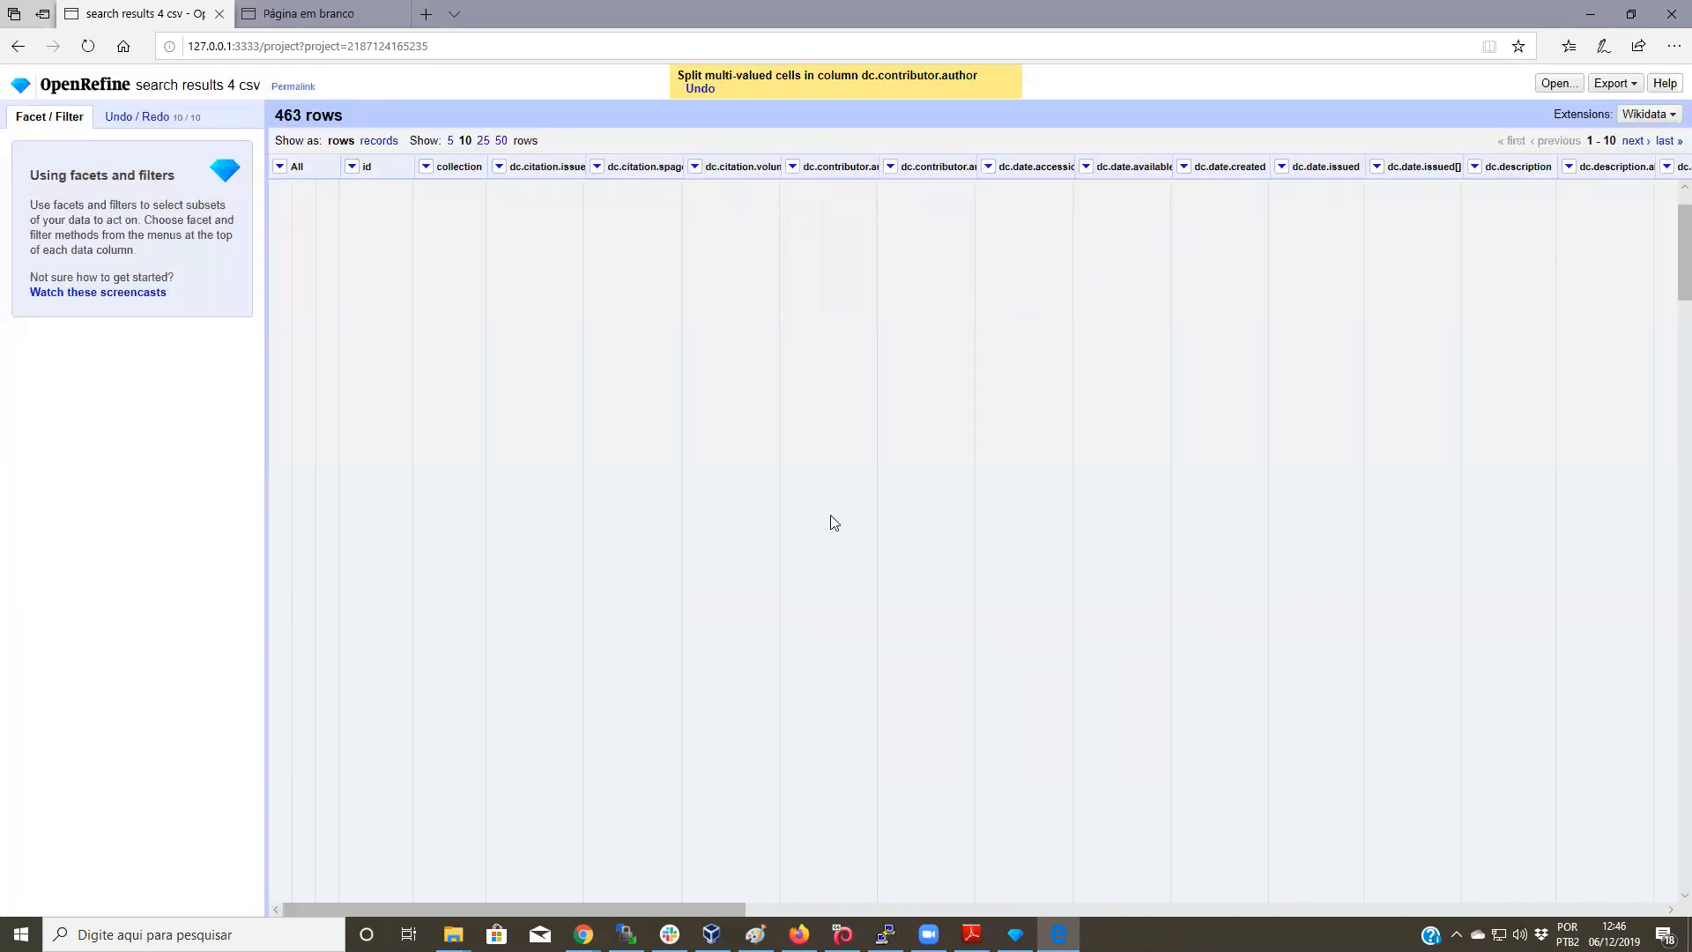
scroll(831, 521, down, 5)
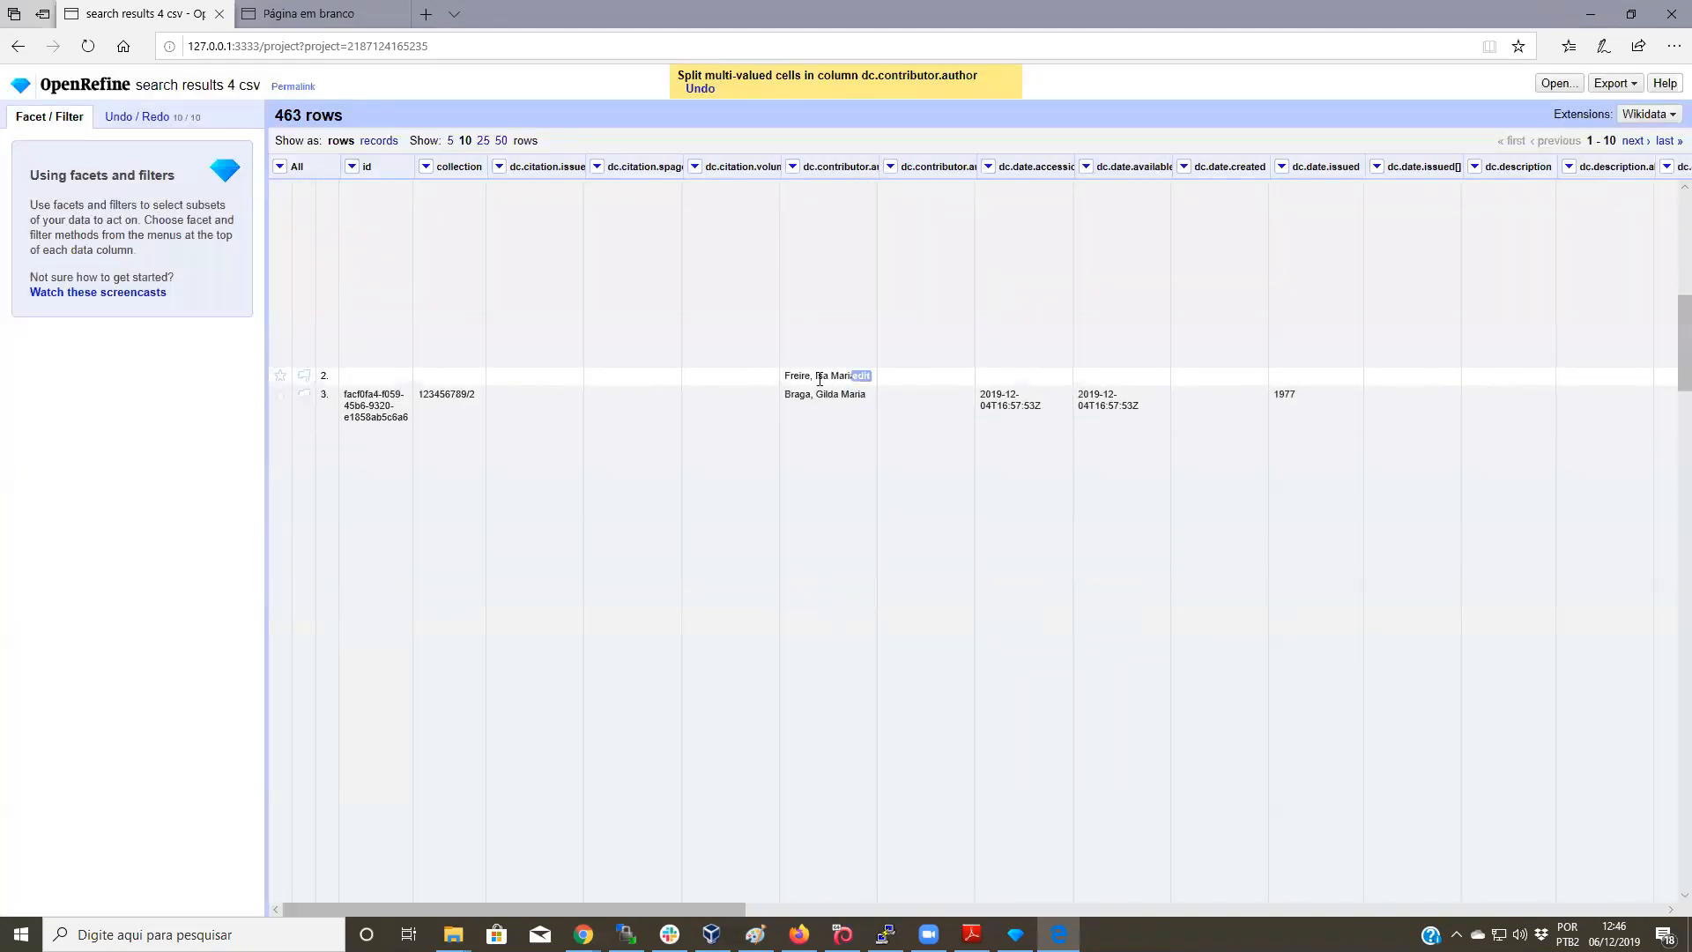
scroll(820, 383, down, 8)
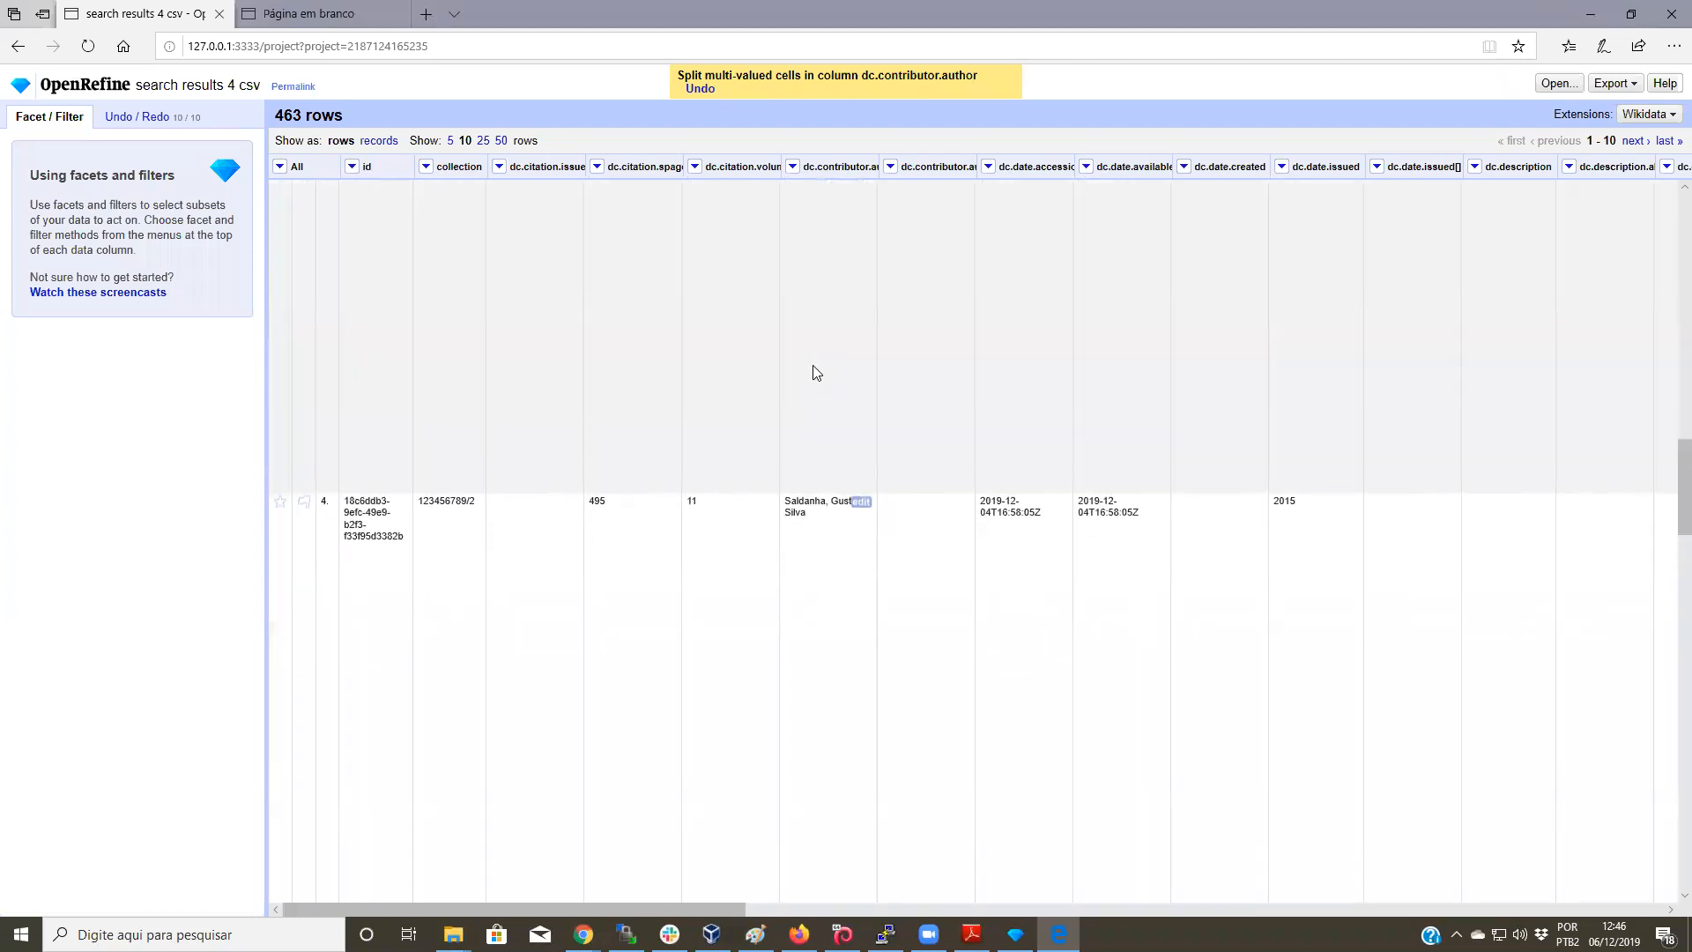
scroll(816, 372, down, 7)
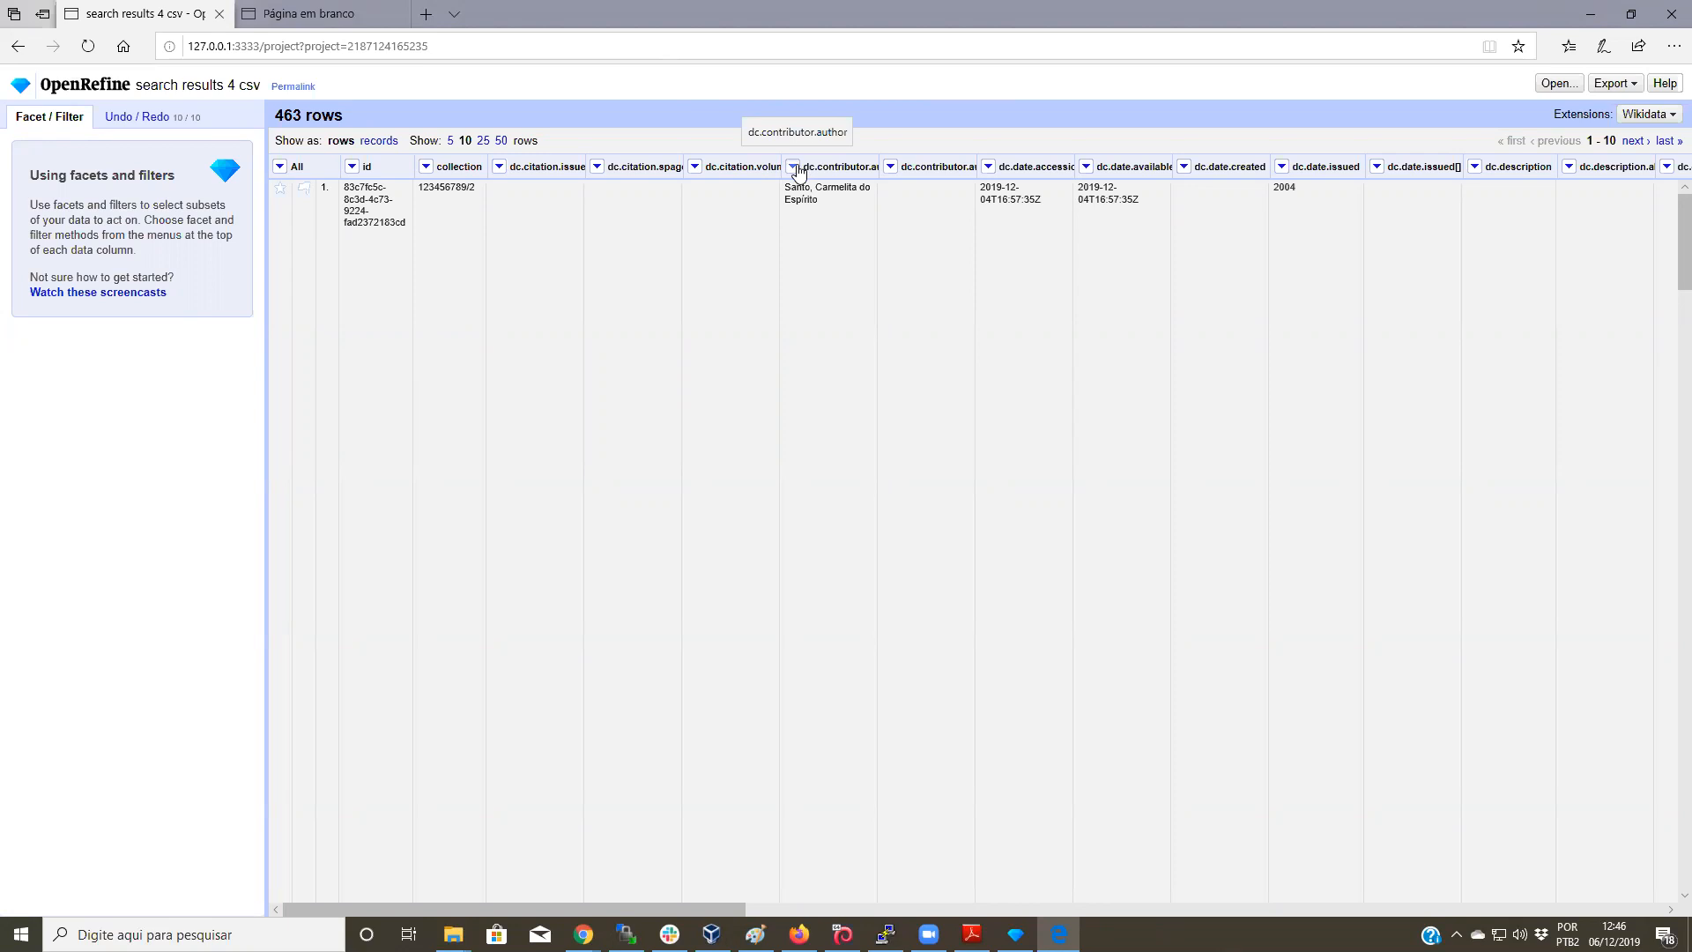
Step: Cluster dc.contributor.author and merge the two author name variants into one surname-first spelling
click(793, 167)
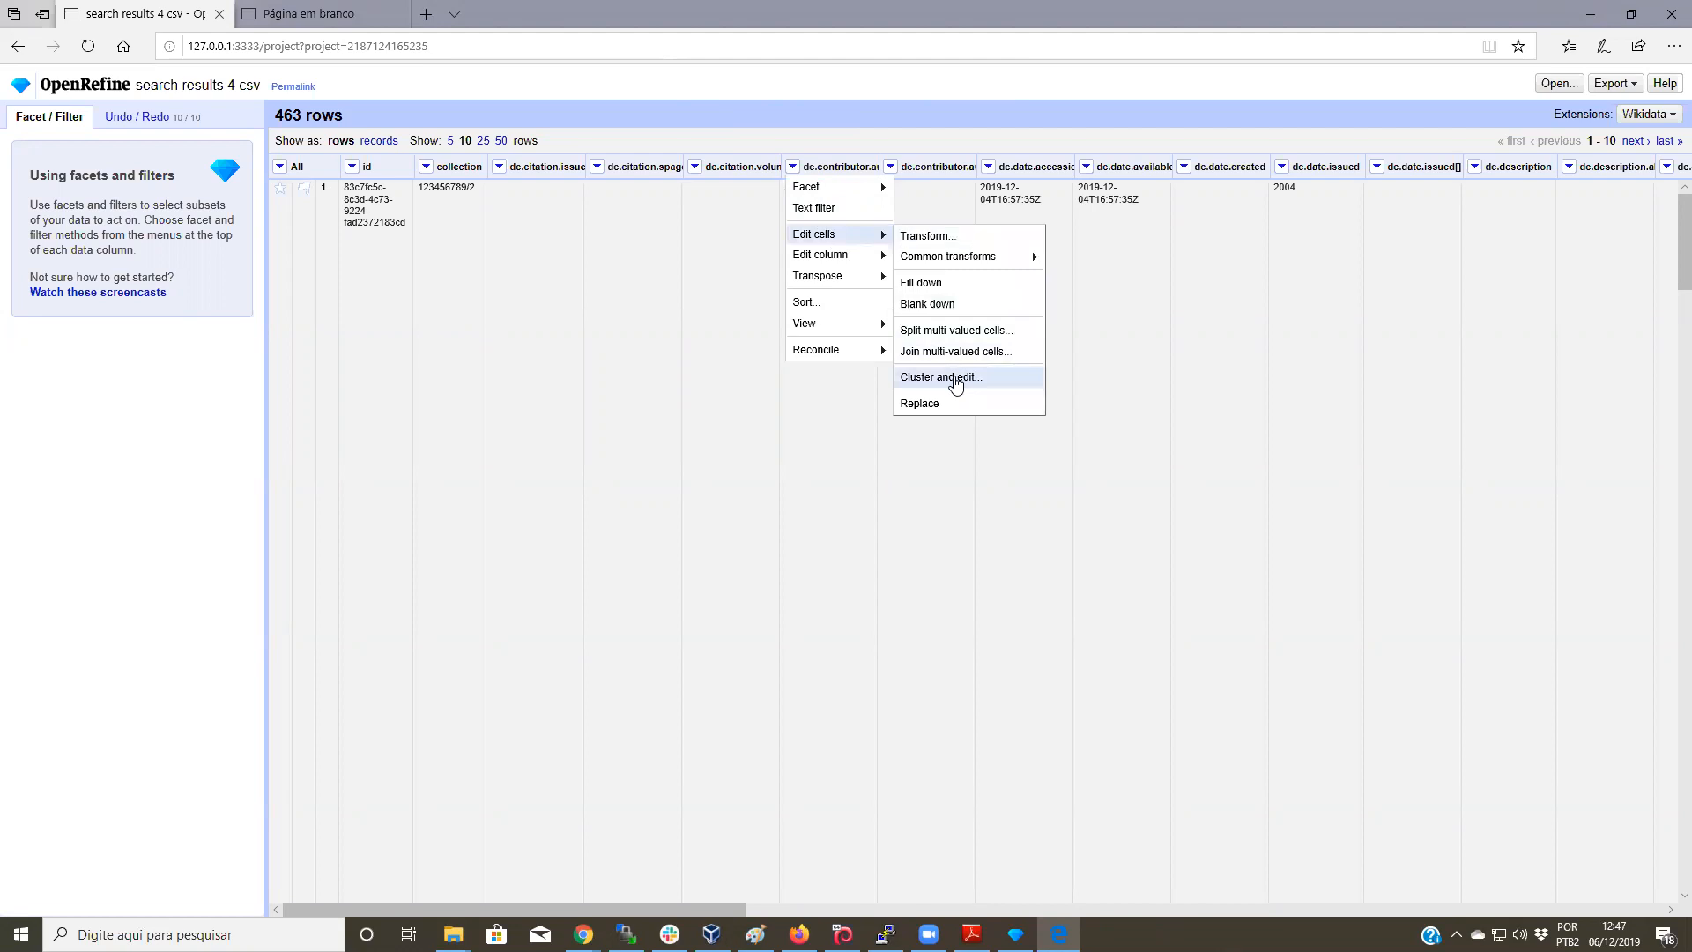
click(955, 380)
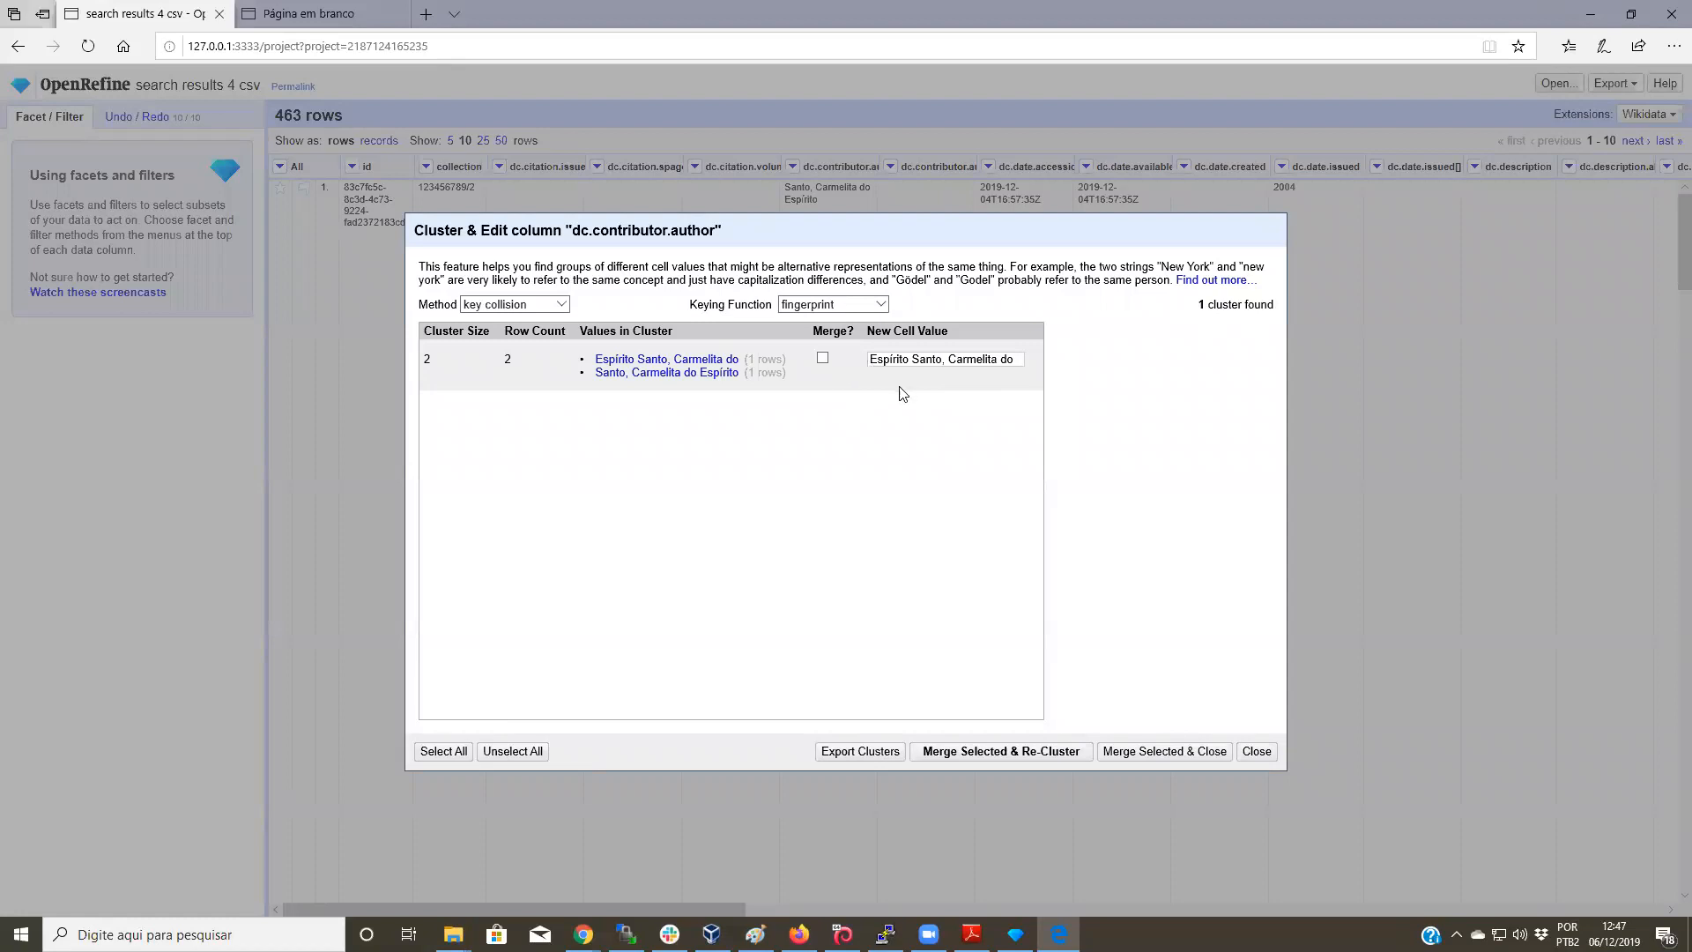
click(823, 358)
click(977, 751)
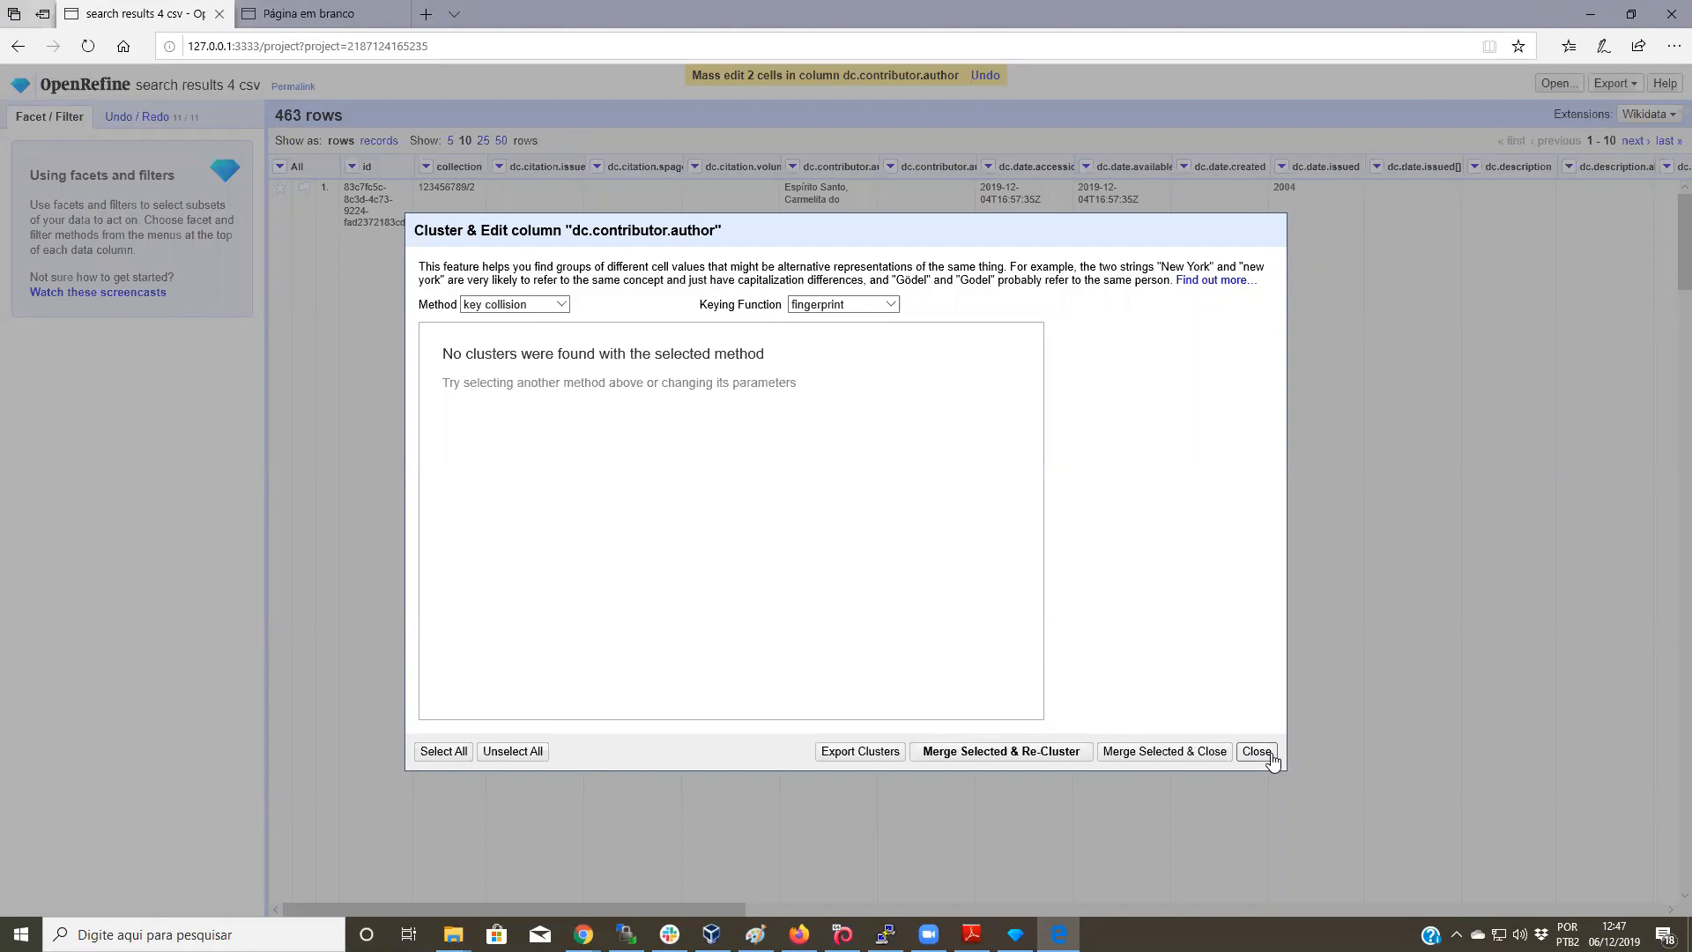
click(1270, 755)
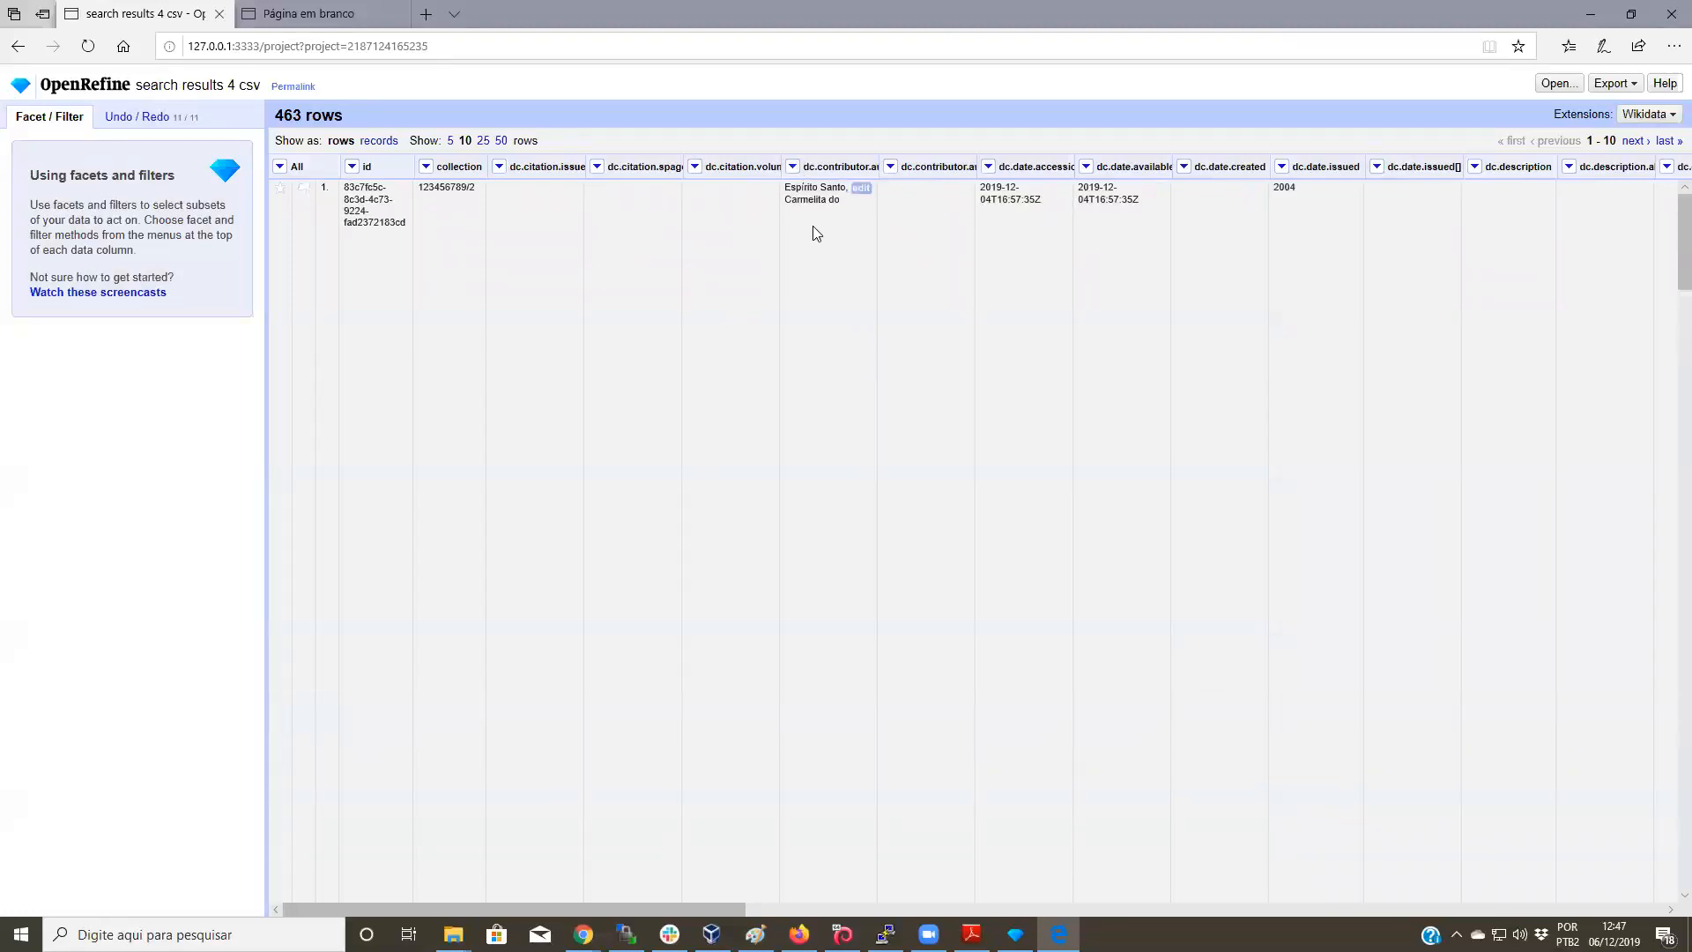
Step: Rejoin the dc.contributor.author values into one cell per record using the || separator
click(793, 167)
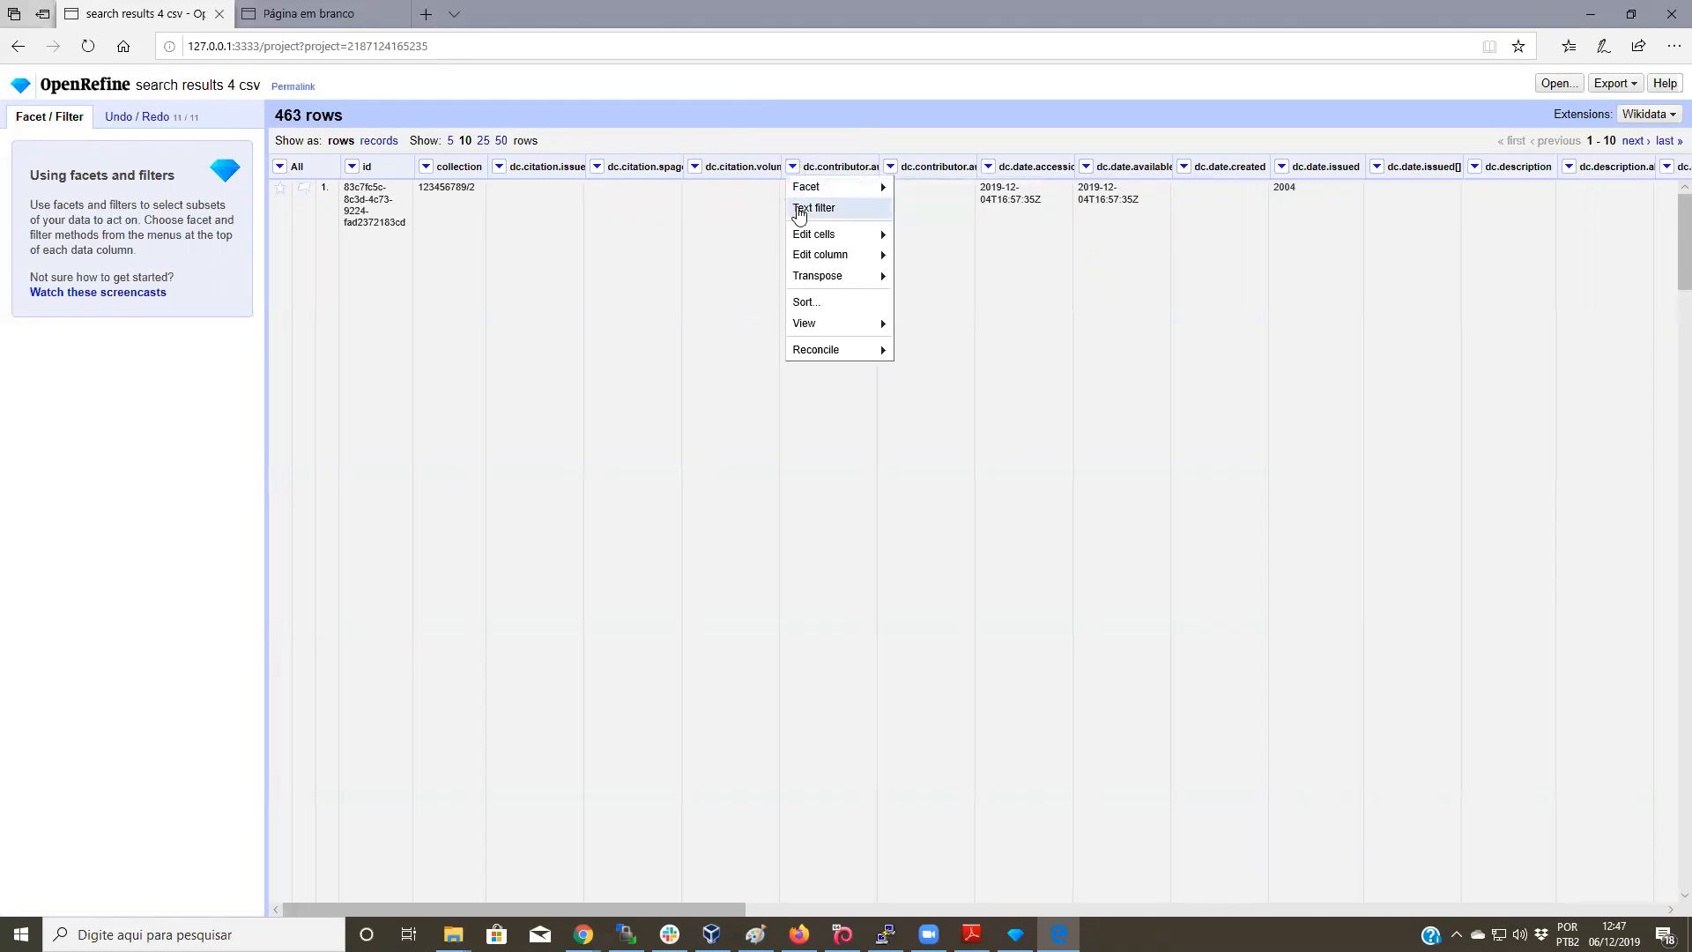
mouse_move(836, 245)
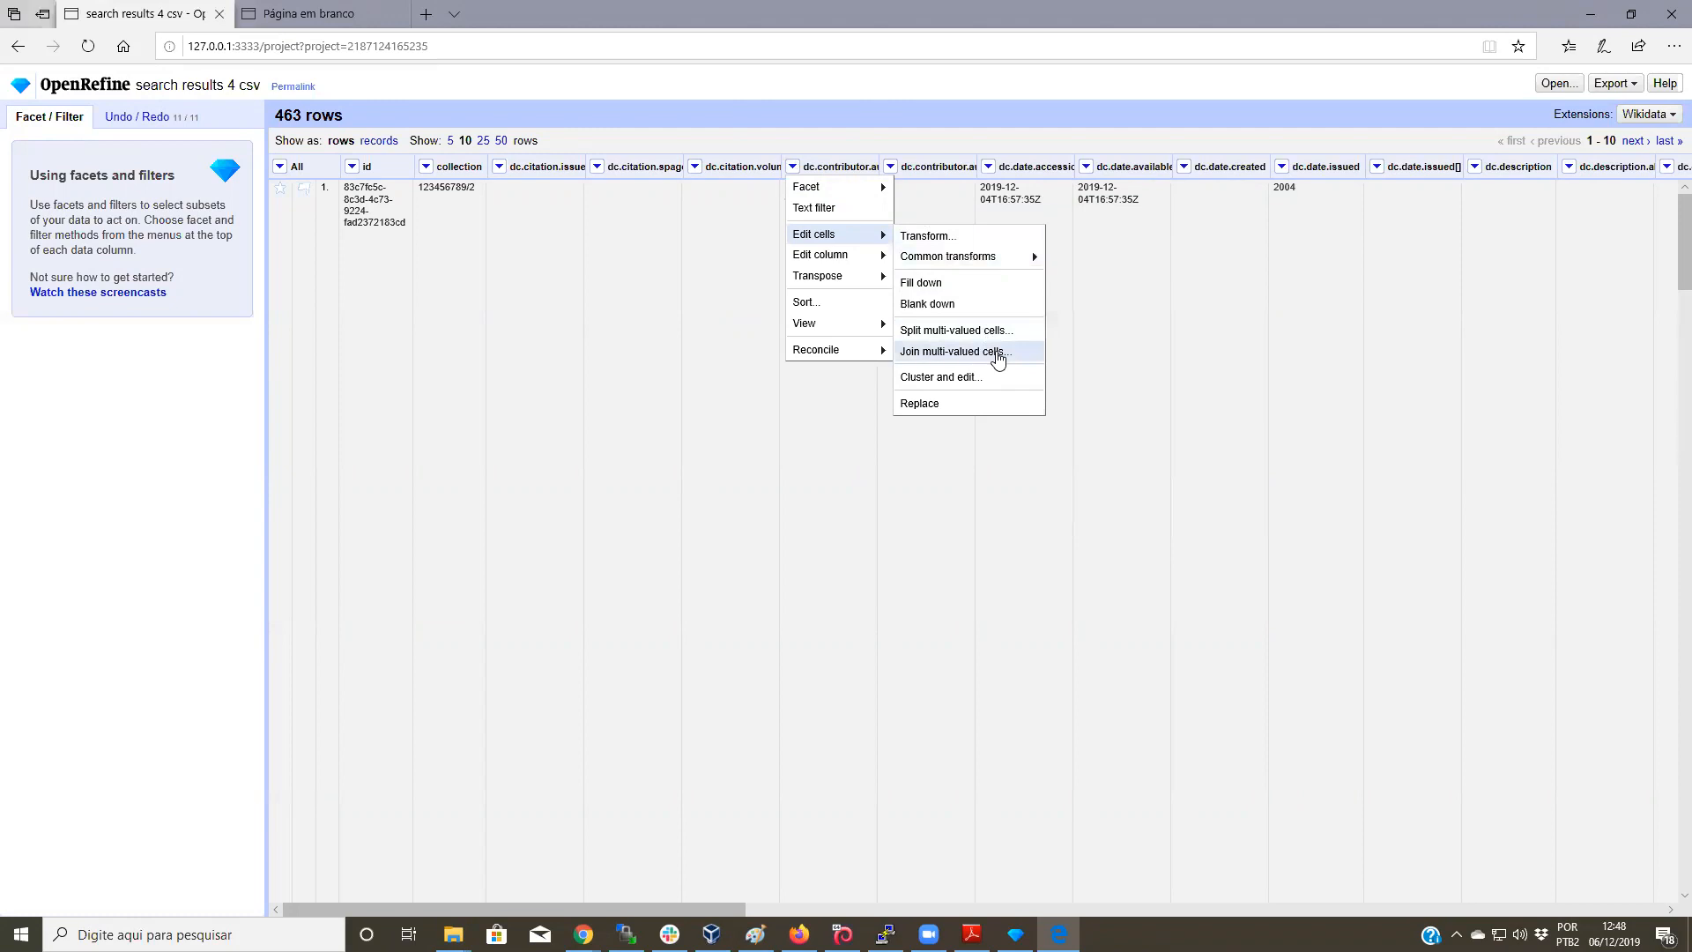
click(997, 352)
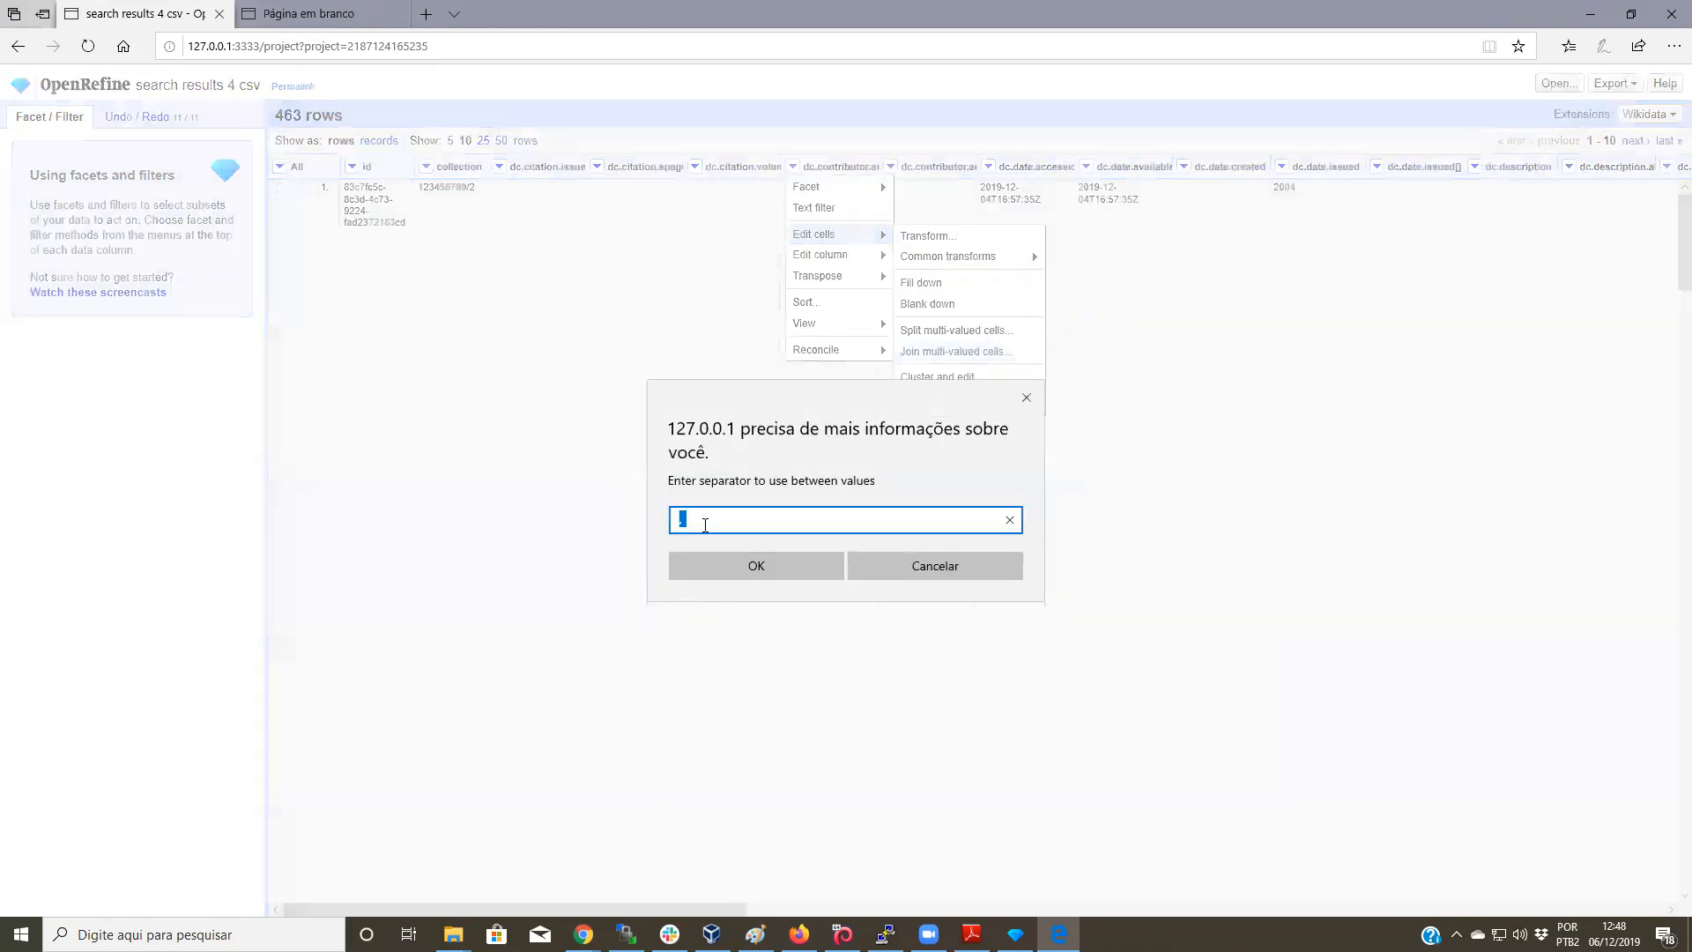
text(||)
click(770, 569)
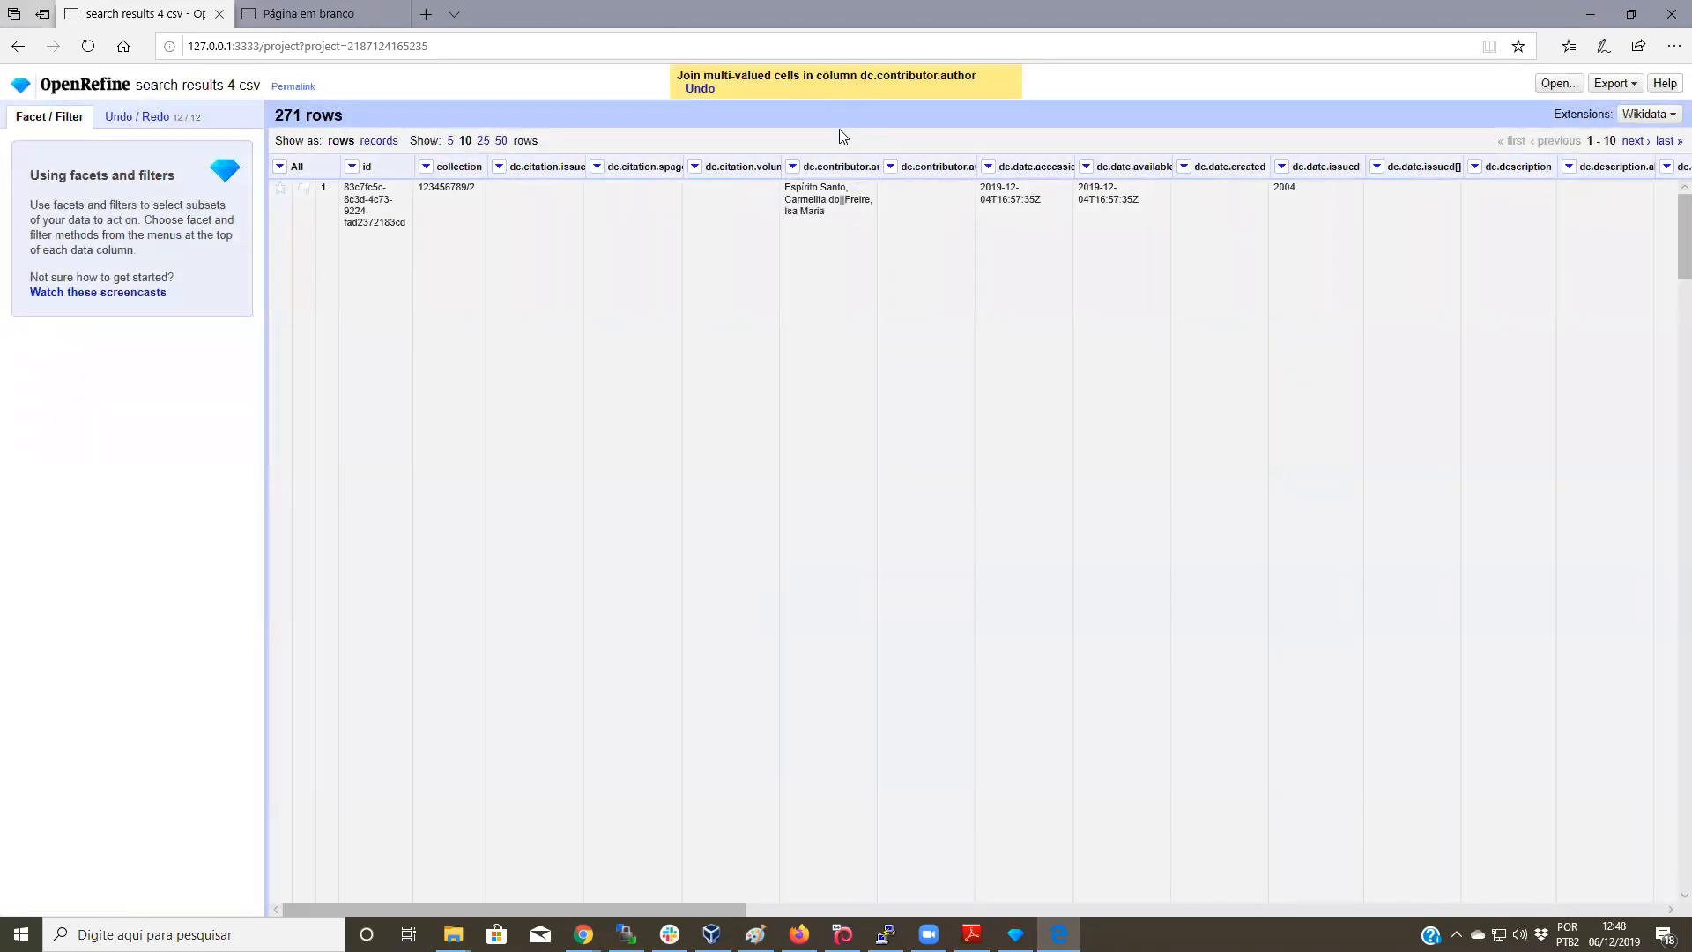
scroll(830, 225, down, 5)
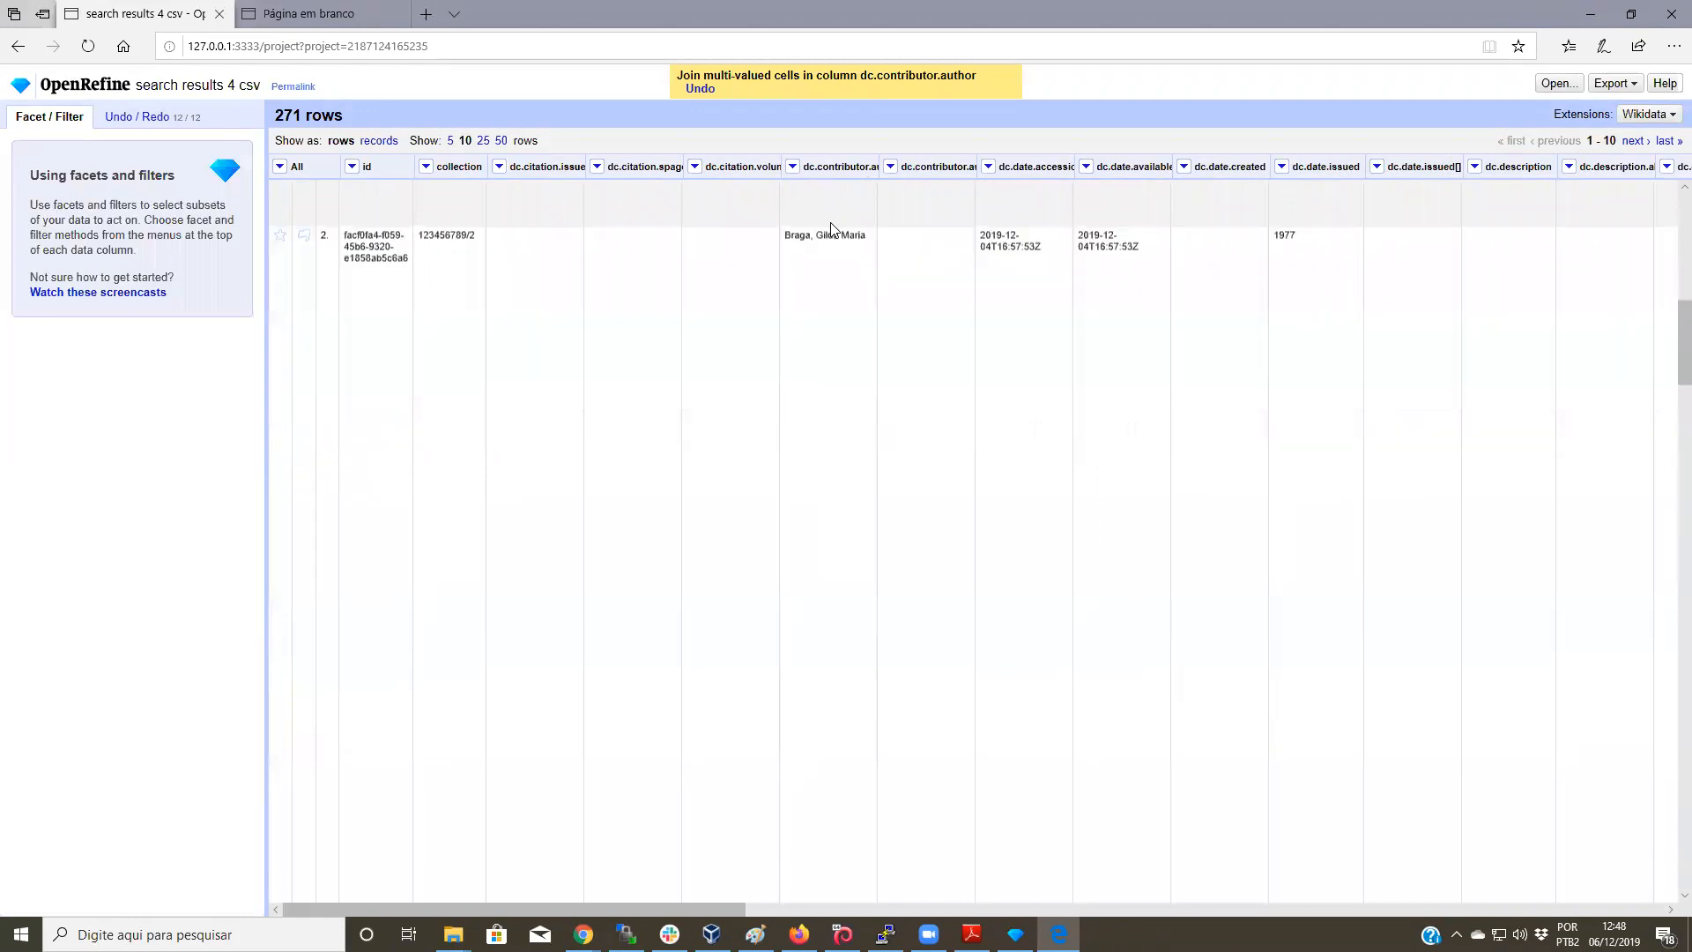
scroll(830, 228, up, 5)
scroll(974, 370, down, 3)
scroll(816, 484, up, 3)
scroll(822, 485, up, 3)
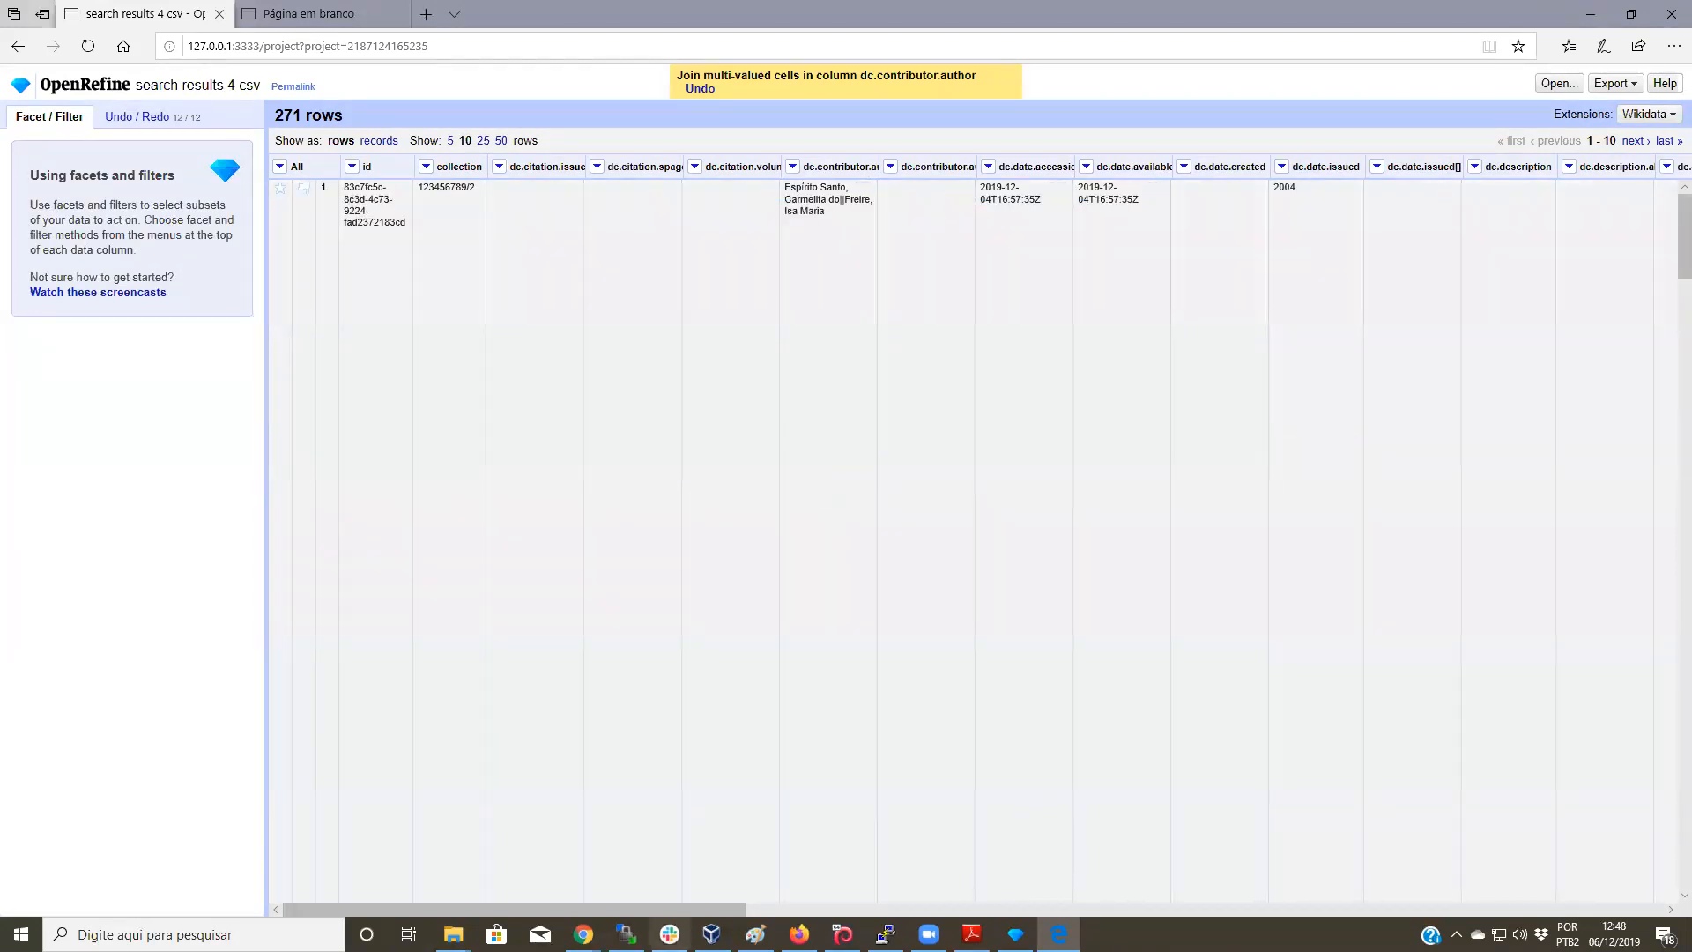
Step: Locate the dc.subject column by searching the page for 'subject'
drag(677, 904, 1178, 913)
key(ctrl+f)
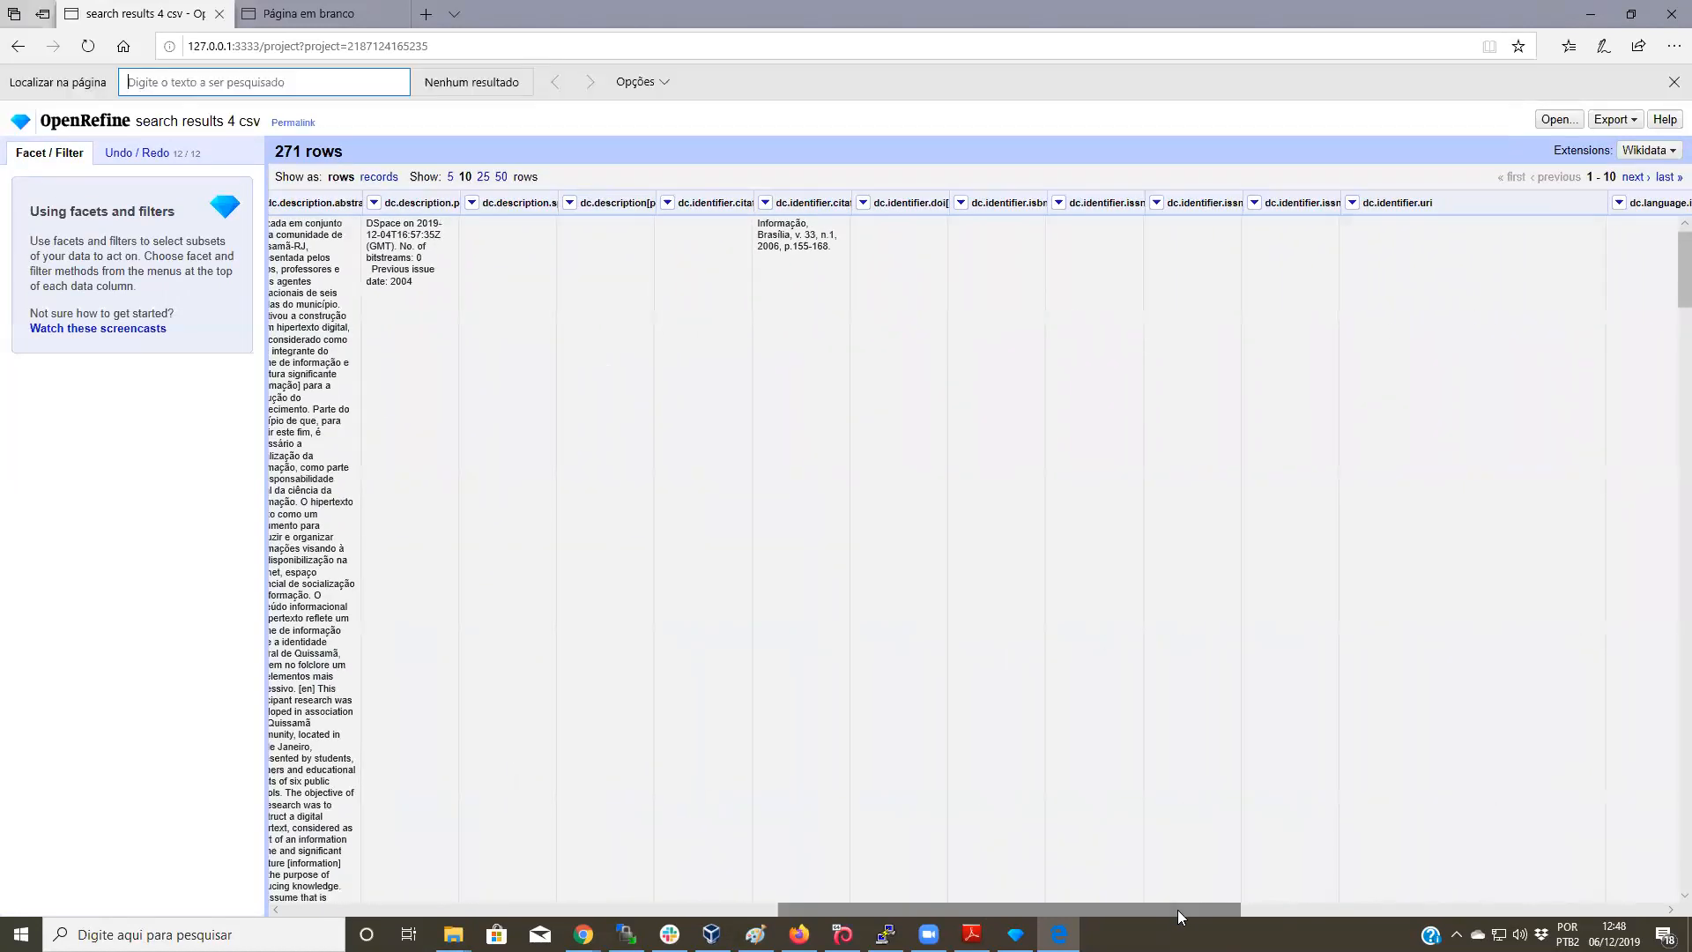
text(subject)
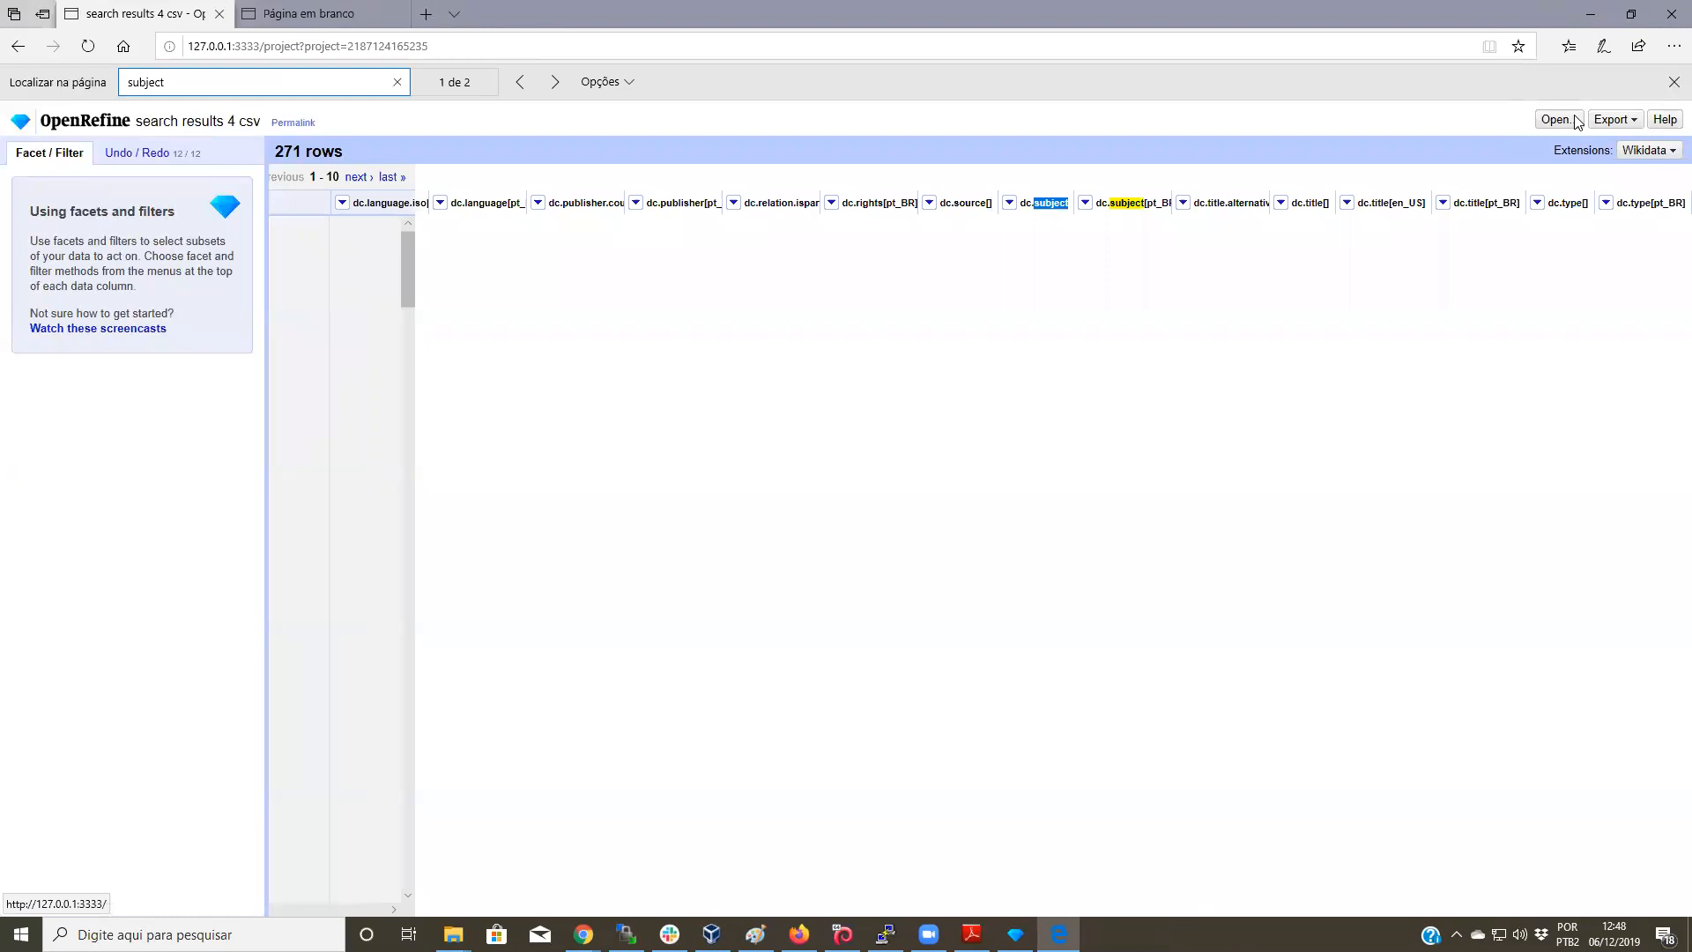
key(Escape)
Step: Add a text facet on dc.subject and enlarge it to show every choice including (blank)
click(1009, 167)
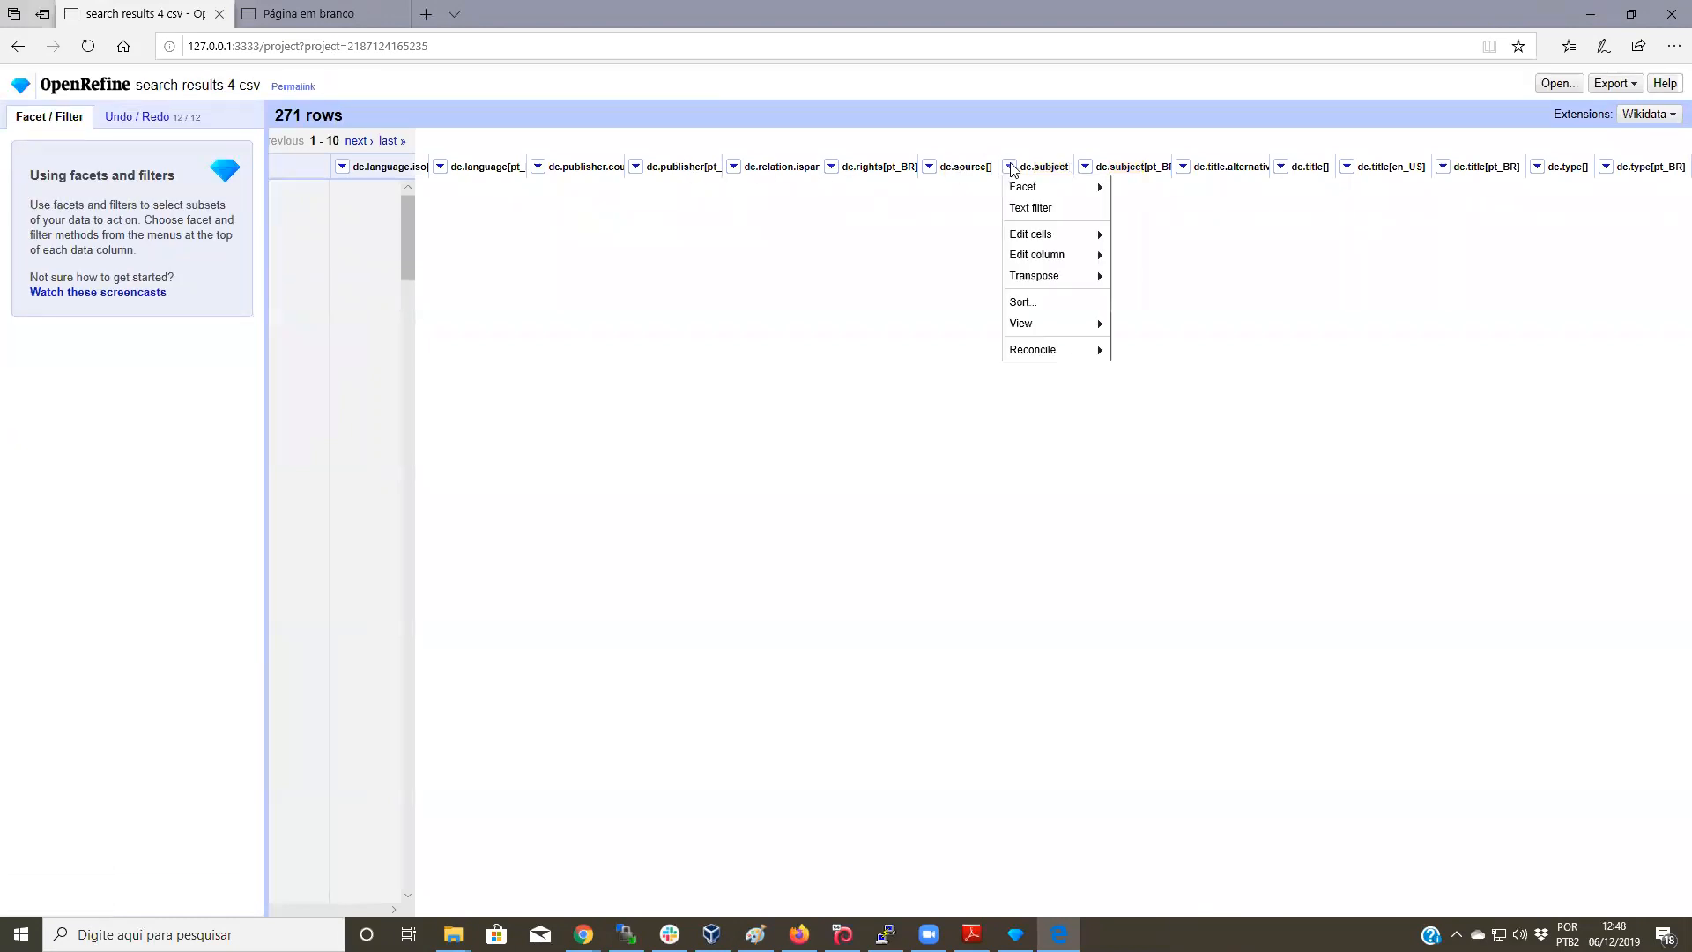
mouse_move(1024, 186)
click(1129, 187)
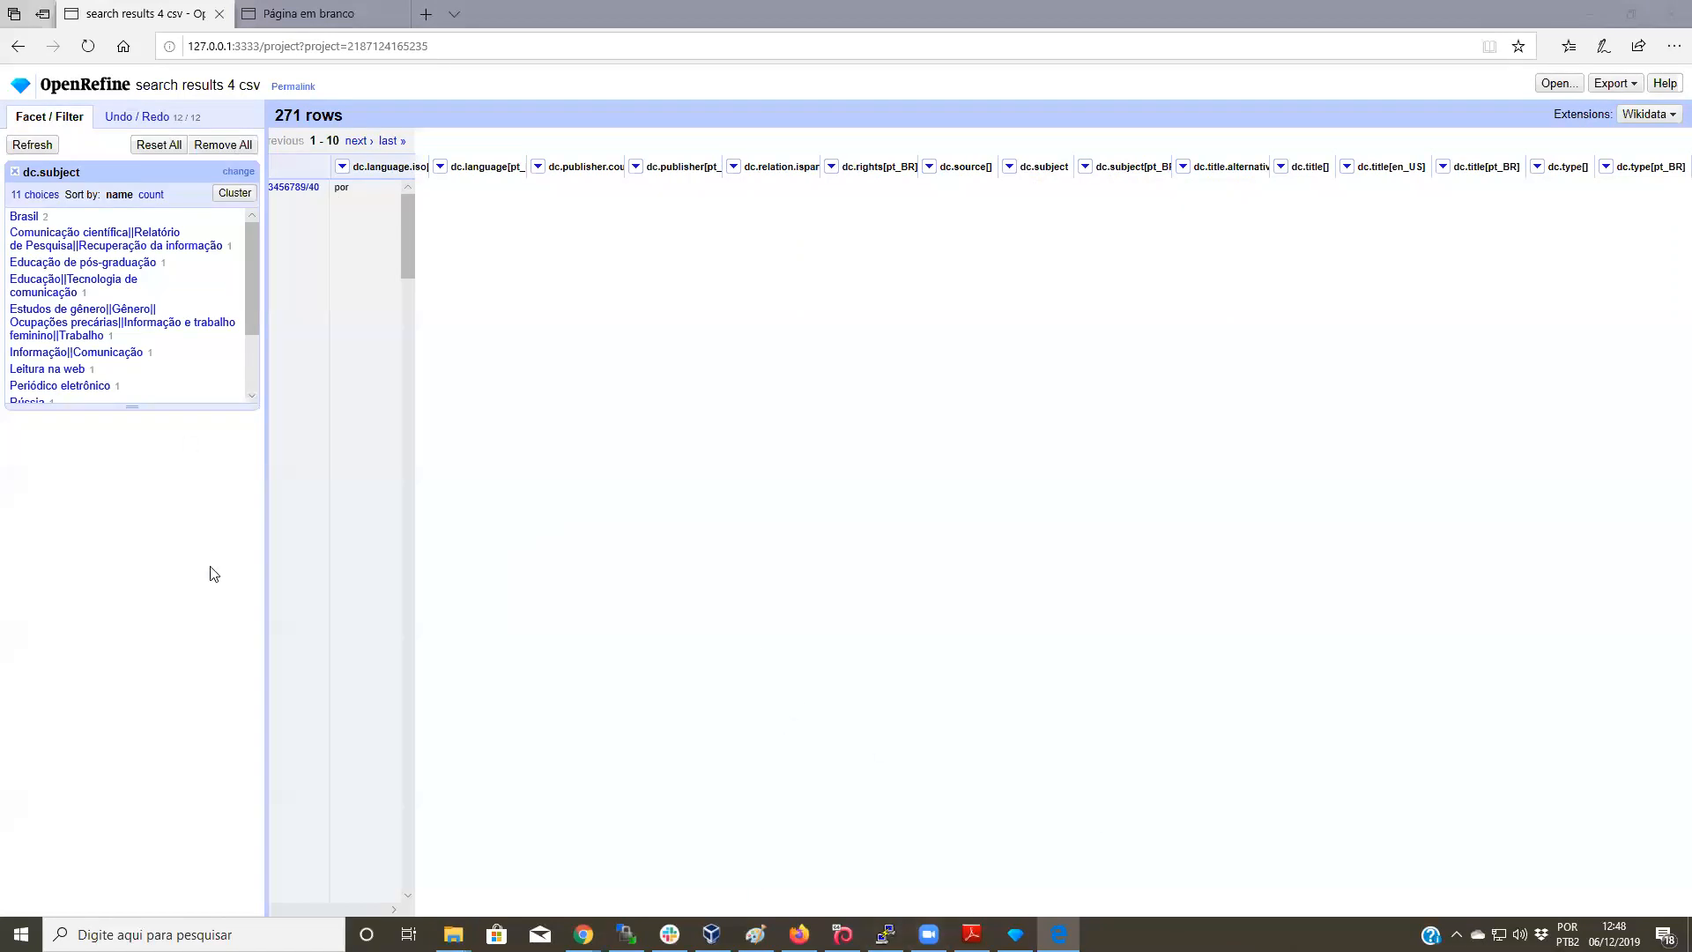
drag(132, 407, 134, 605)
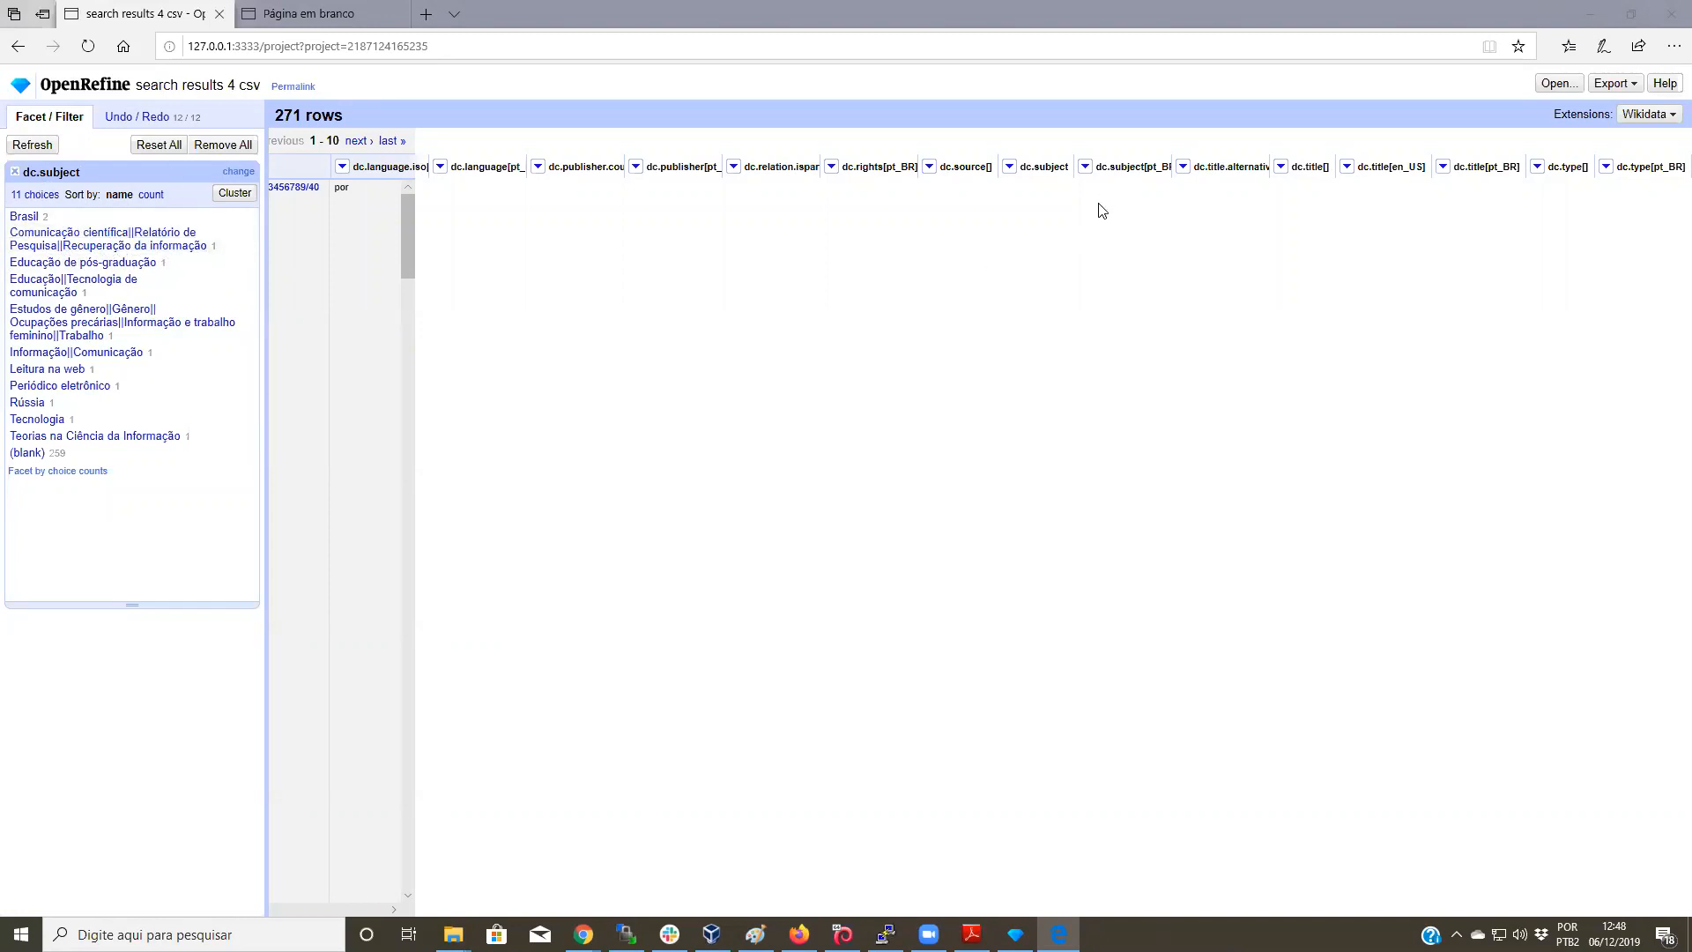
Step: Split the dc.subject[pt_BR] cells into separate rows on the || separator
click(1085, 167)
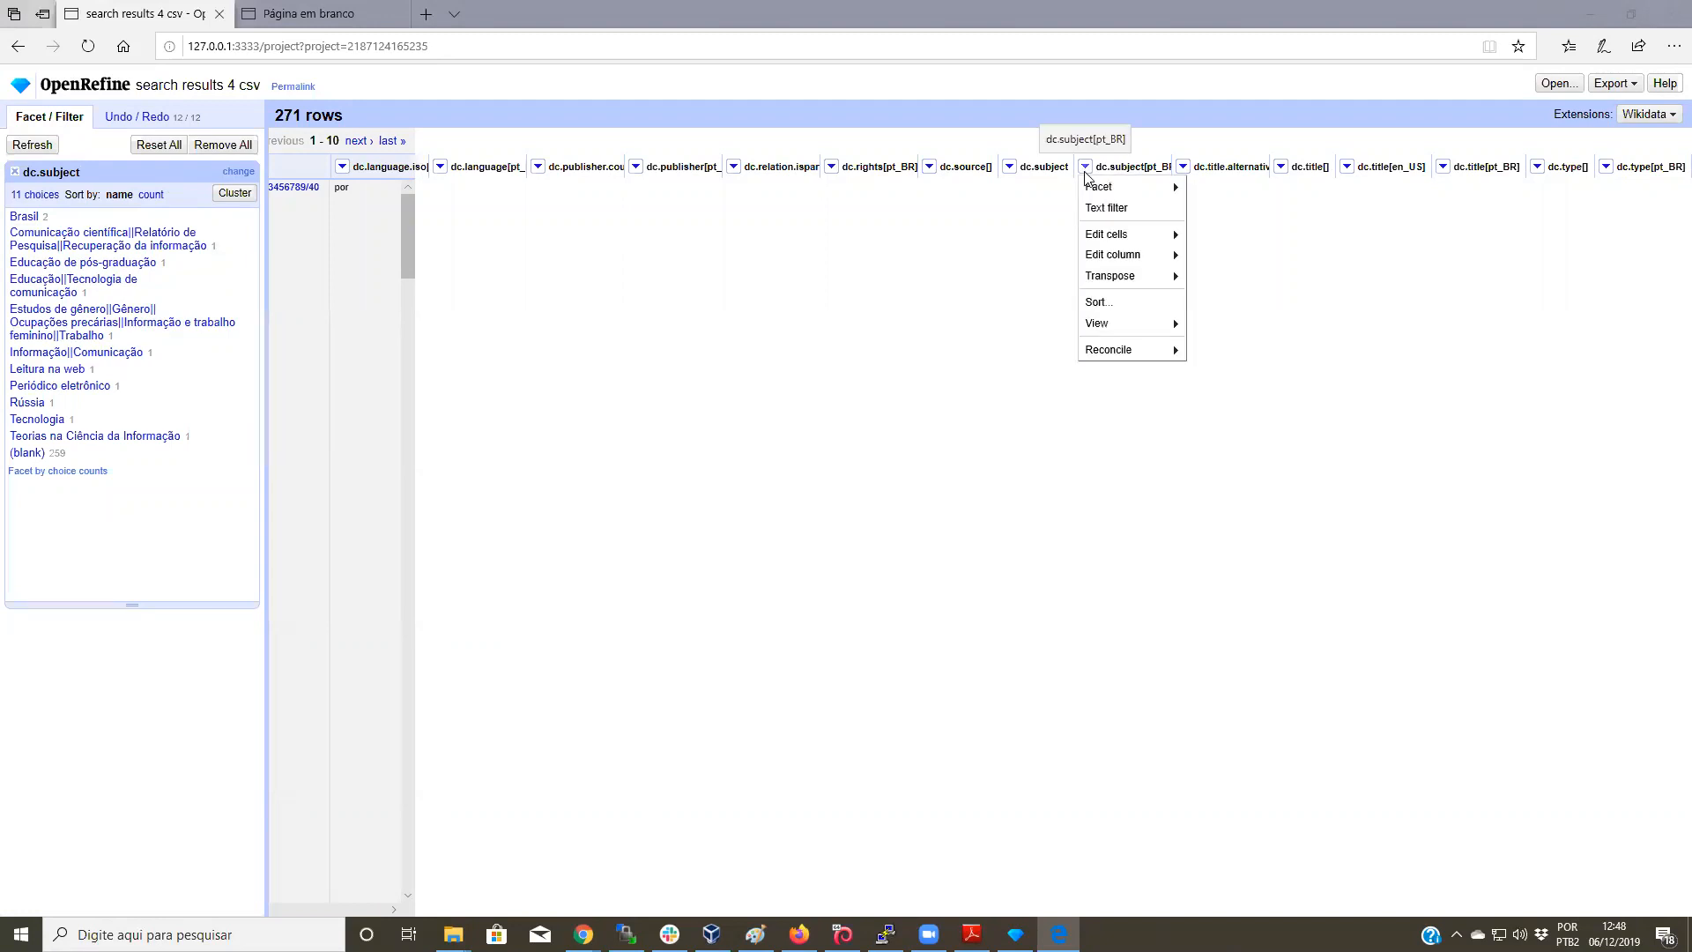
mouse_move(1120, 233)
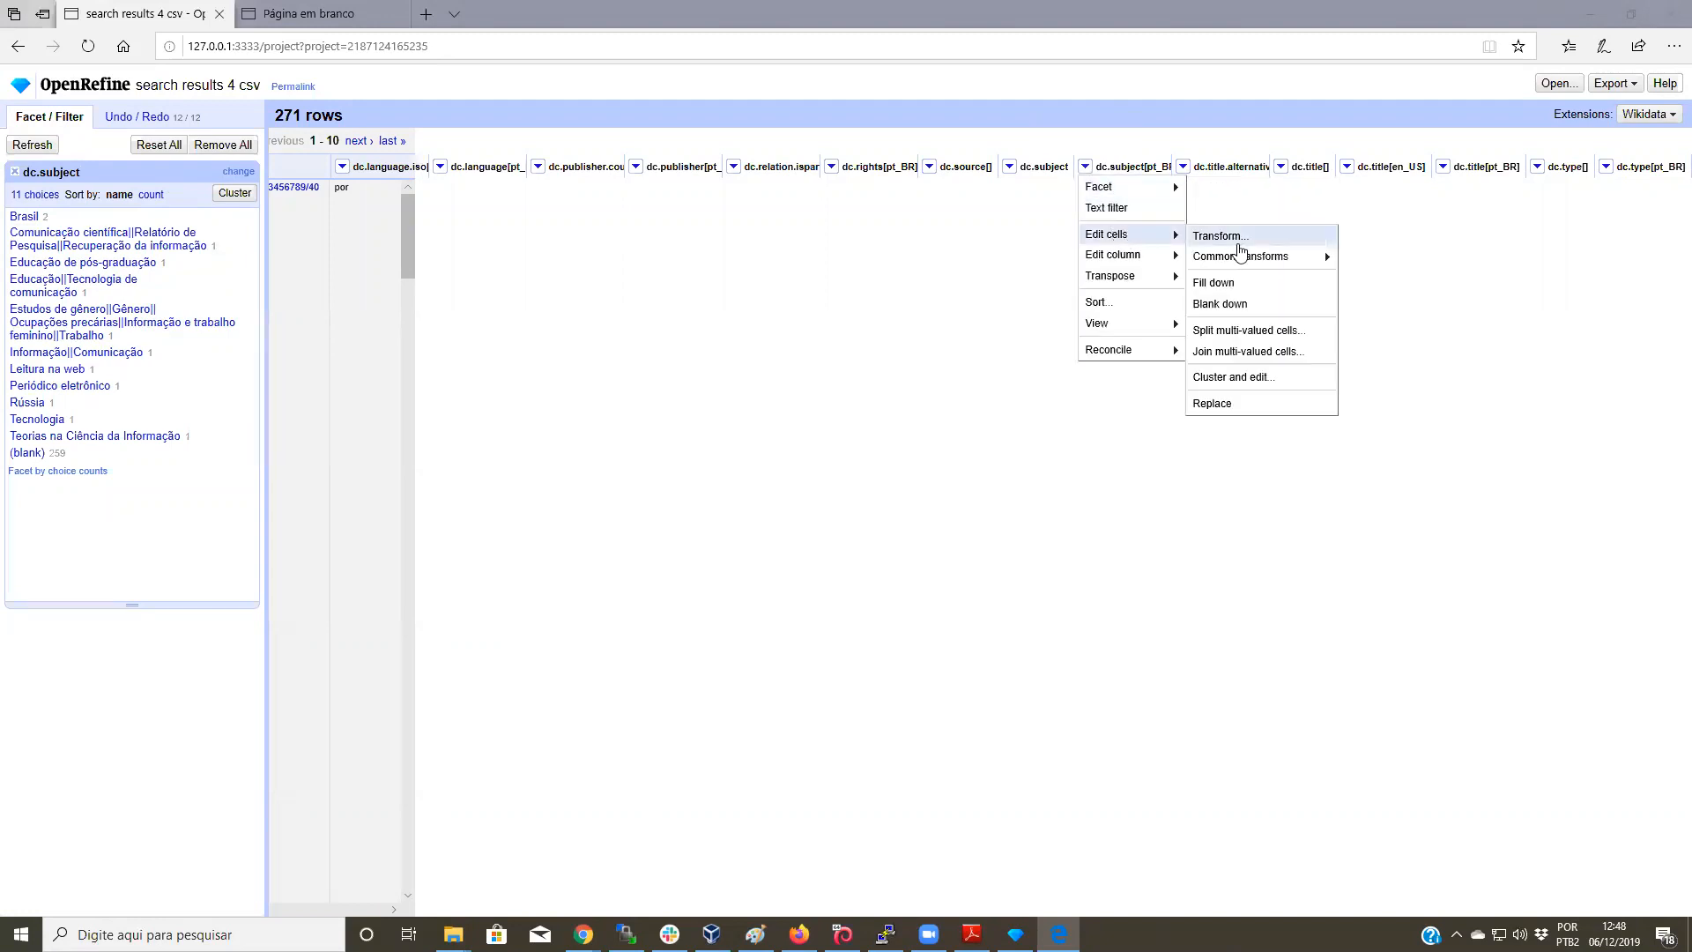
click(1293, 334)
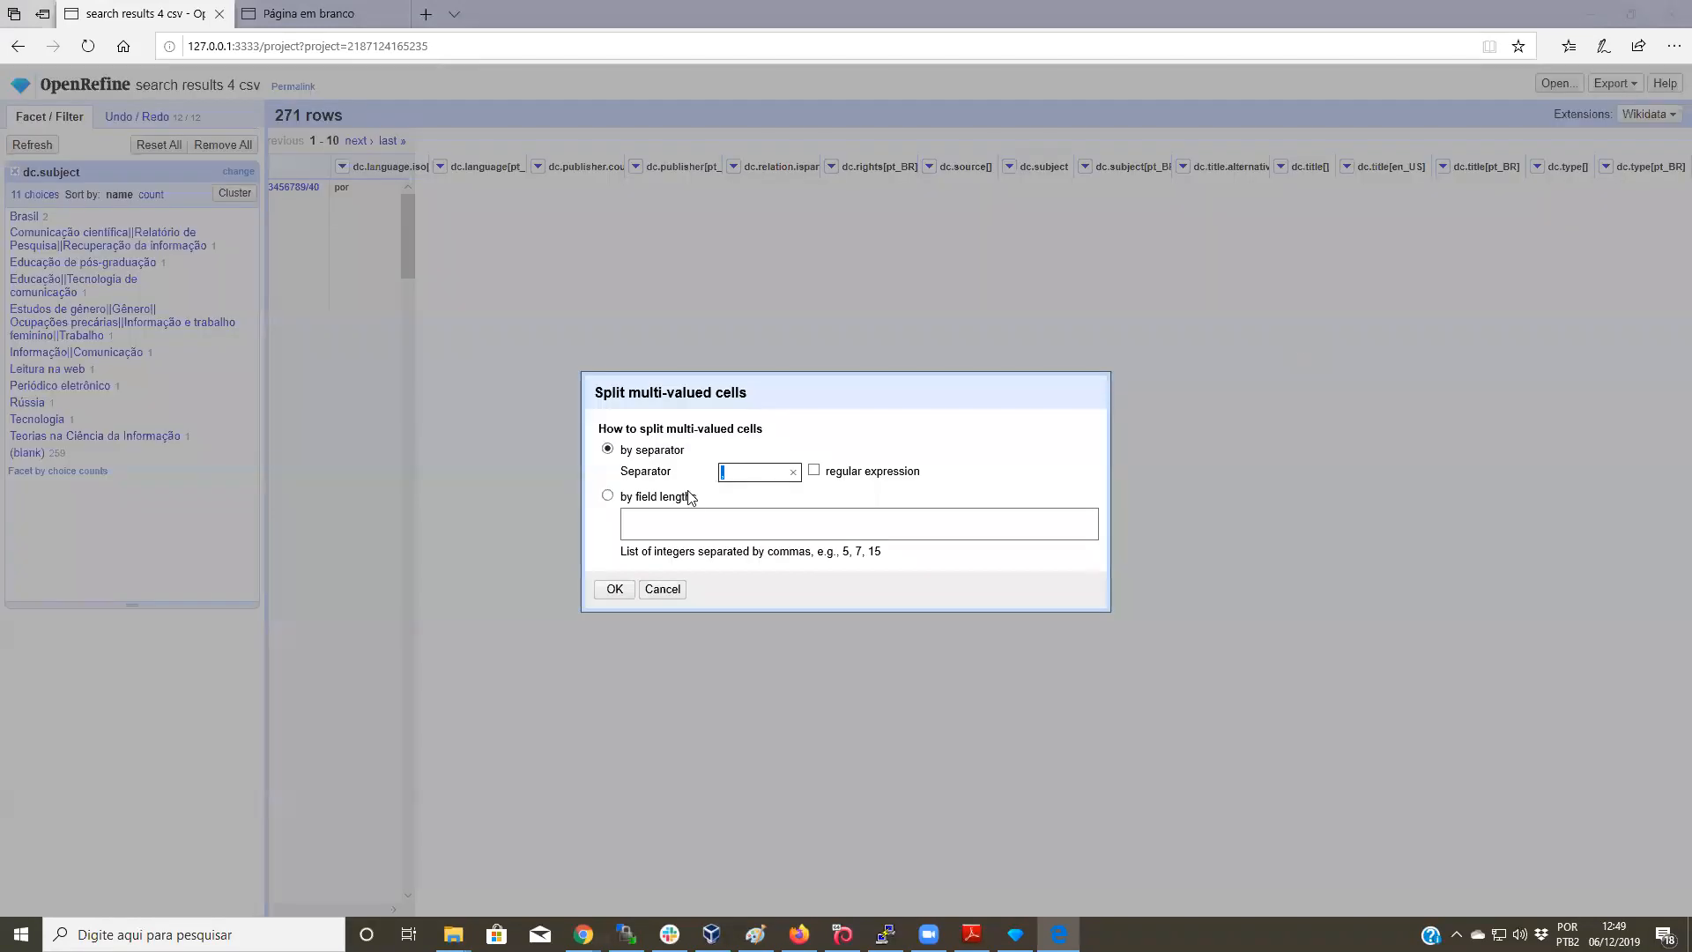
text(||)
click(615, 588)
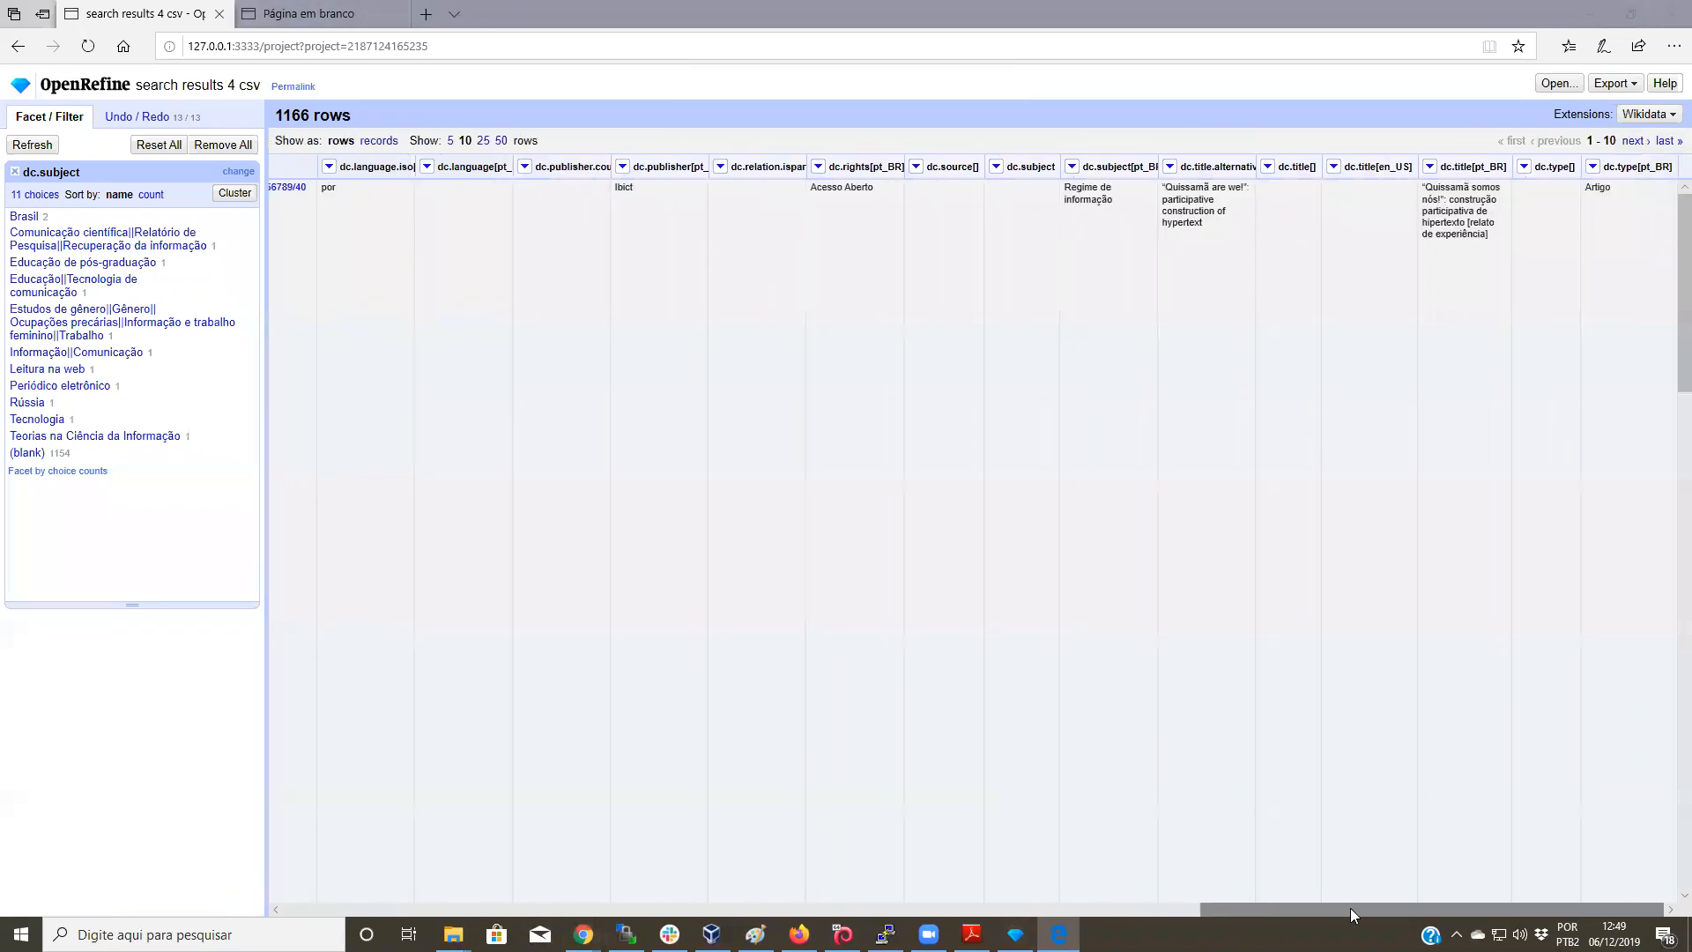
drag(1368, 908, 451, 907)
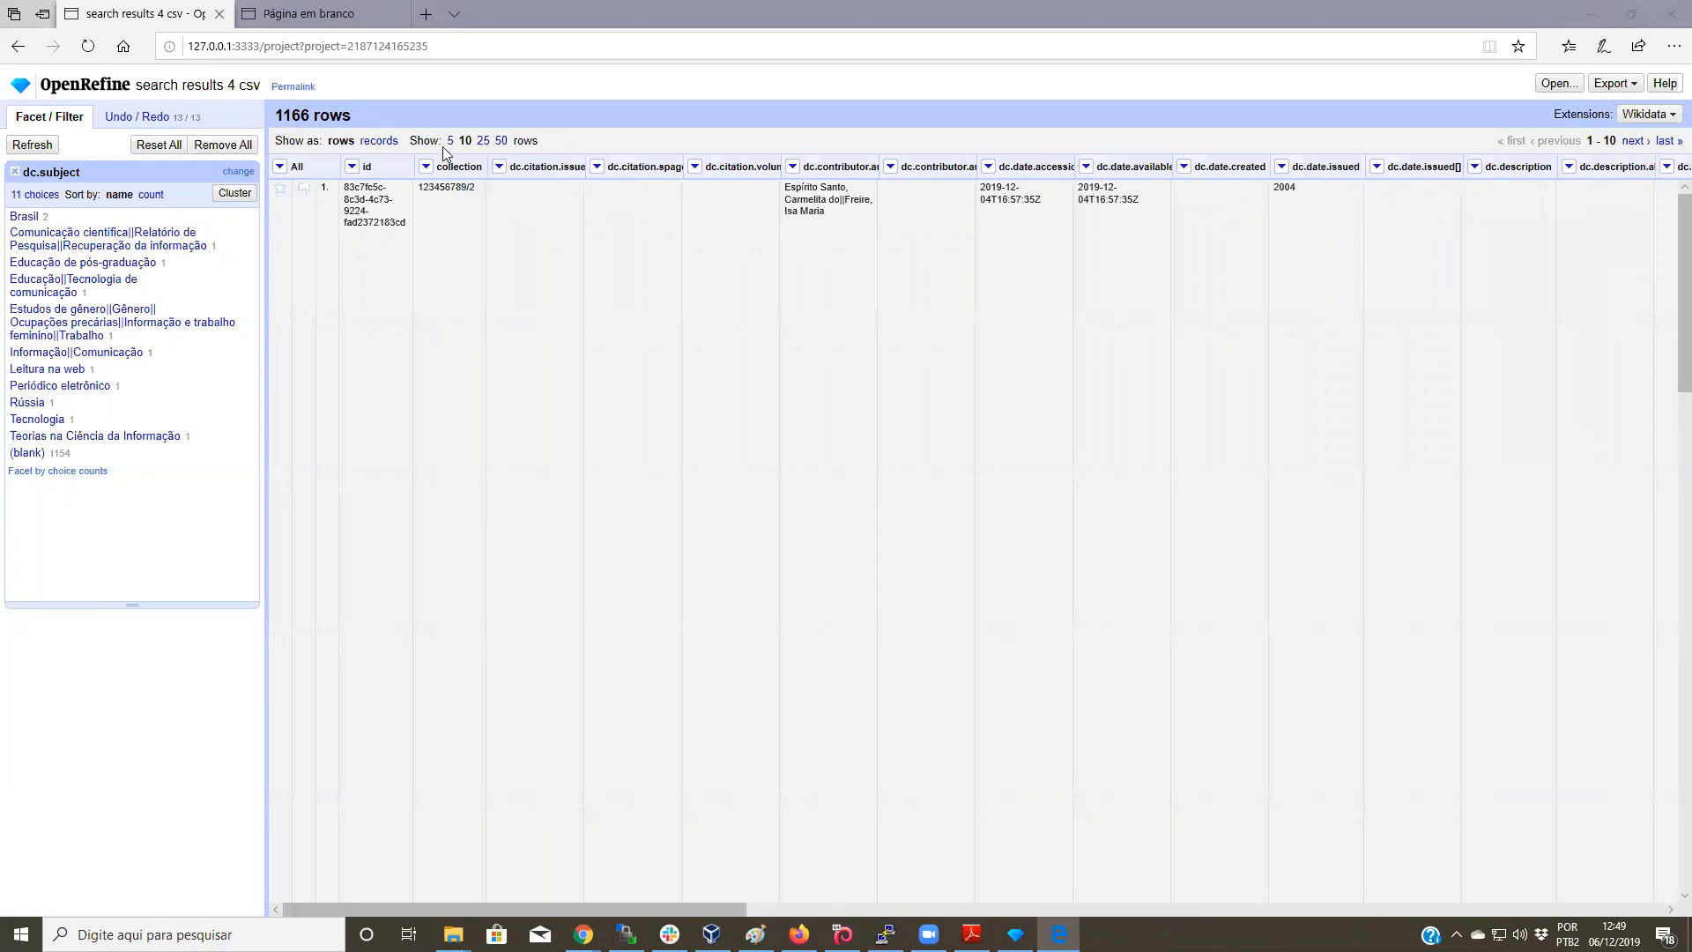
click(280, 167)
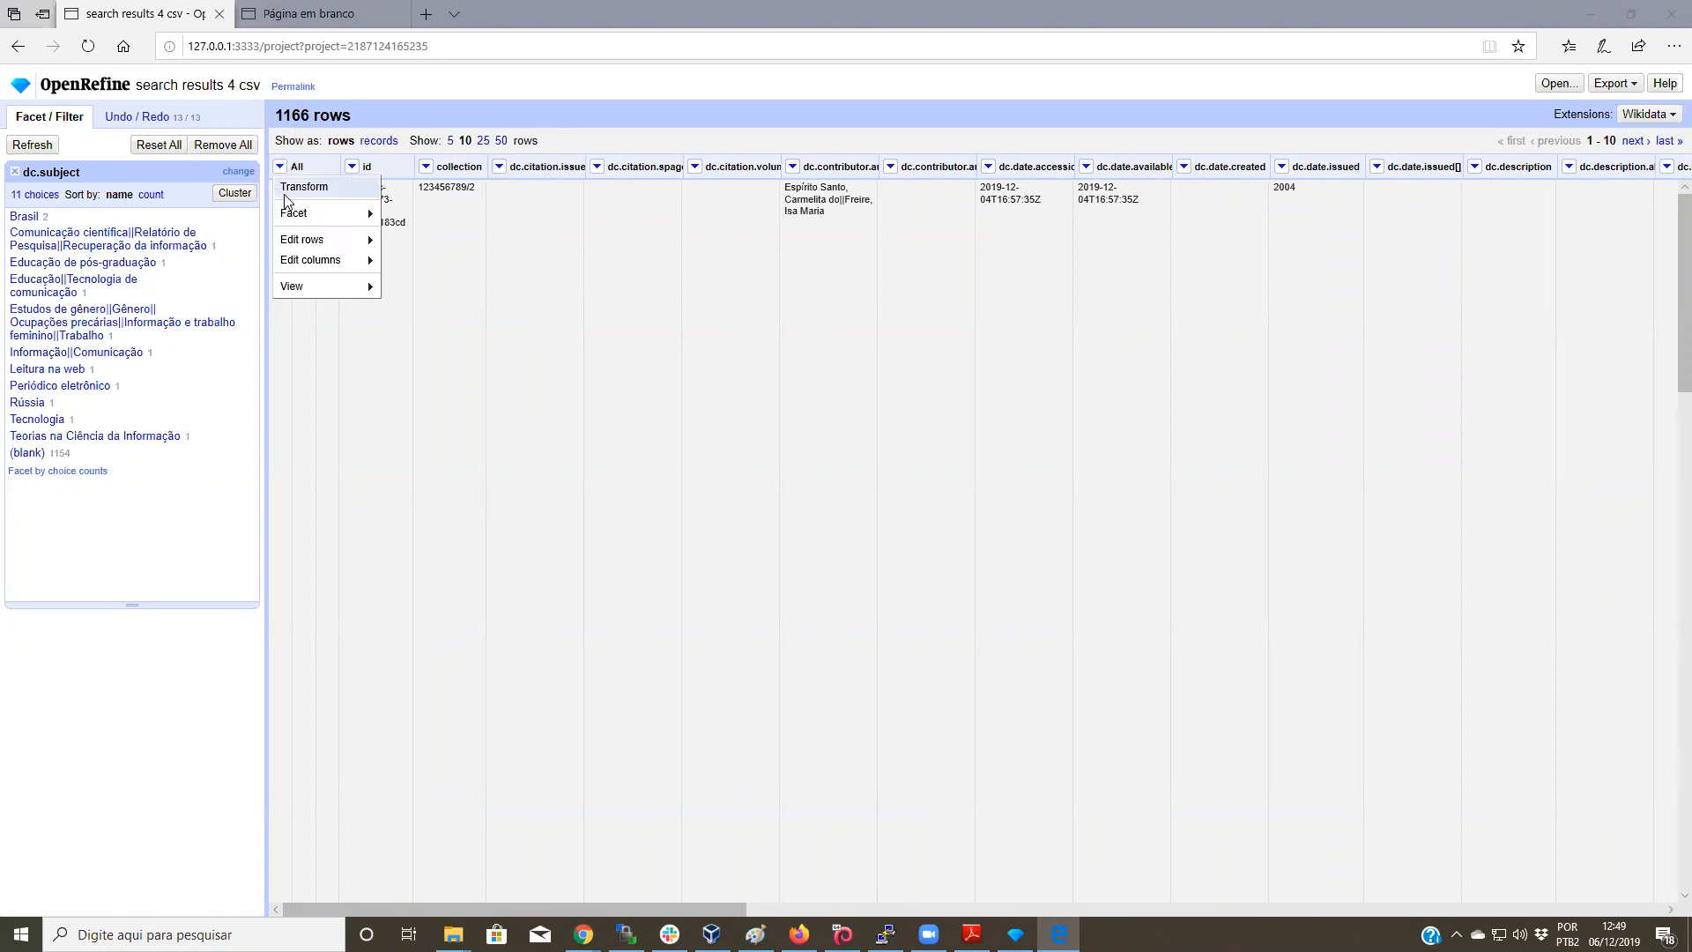
Step: Reorder columns so dc.subject[pt_BR] follows id and collection in third place
mouse_move(328, 262)
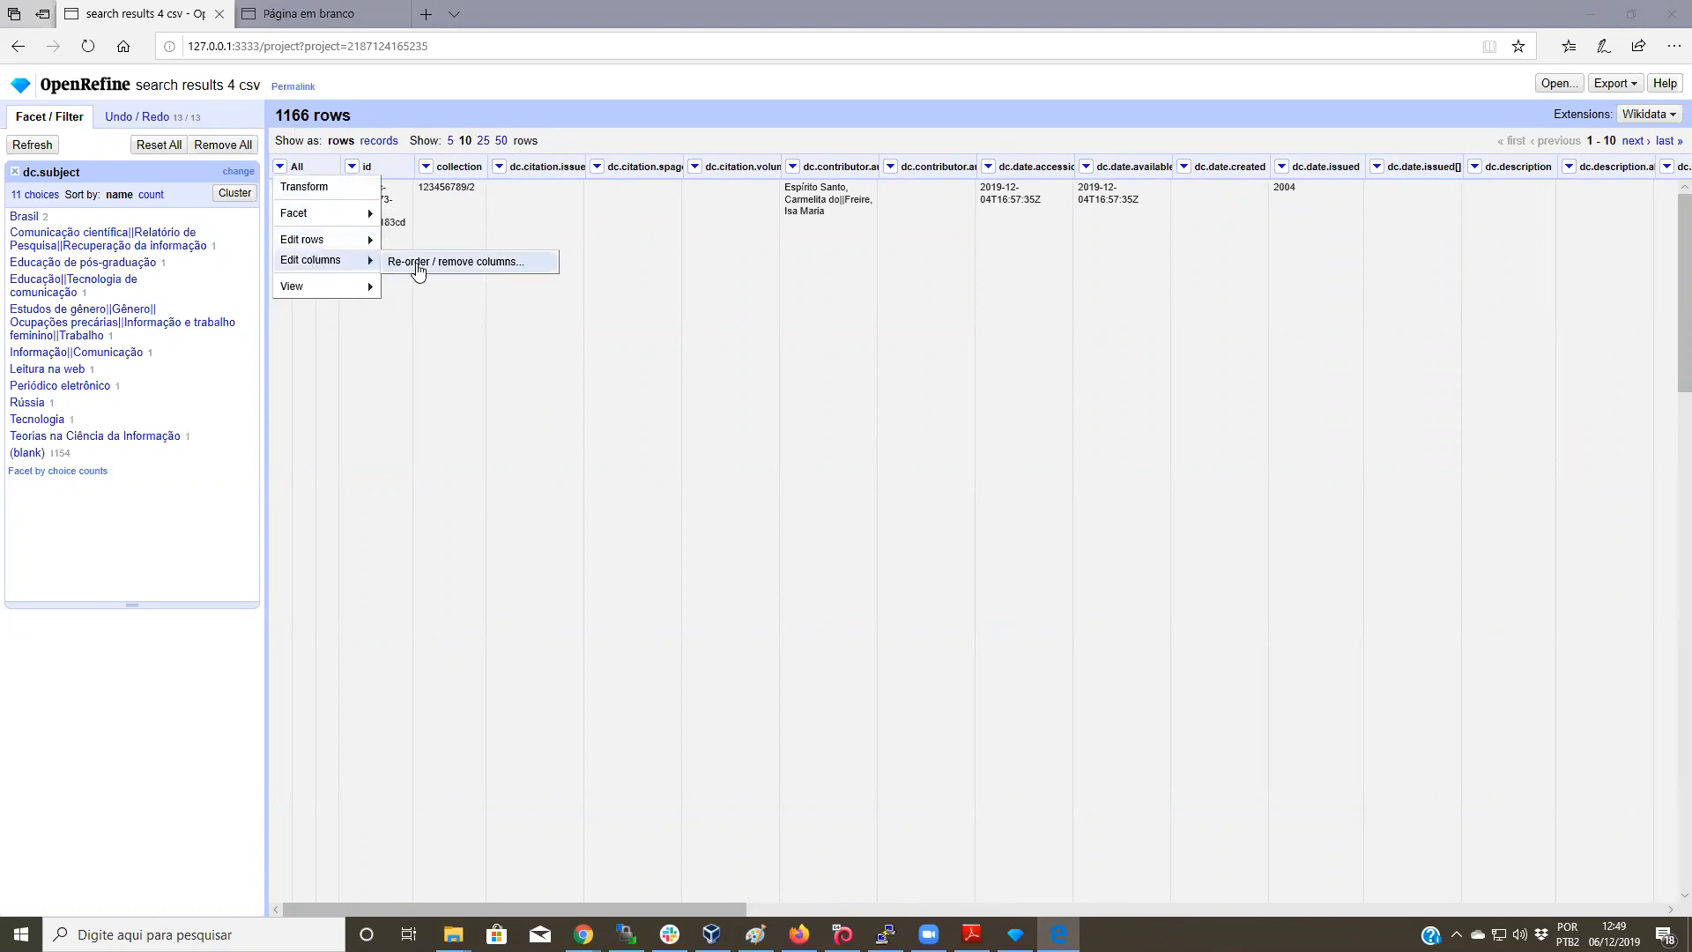
click(508, 261)
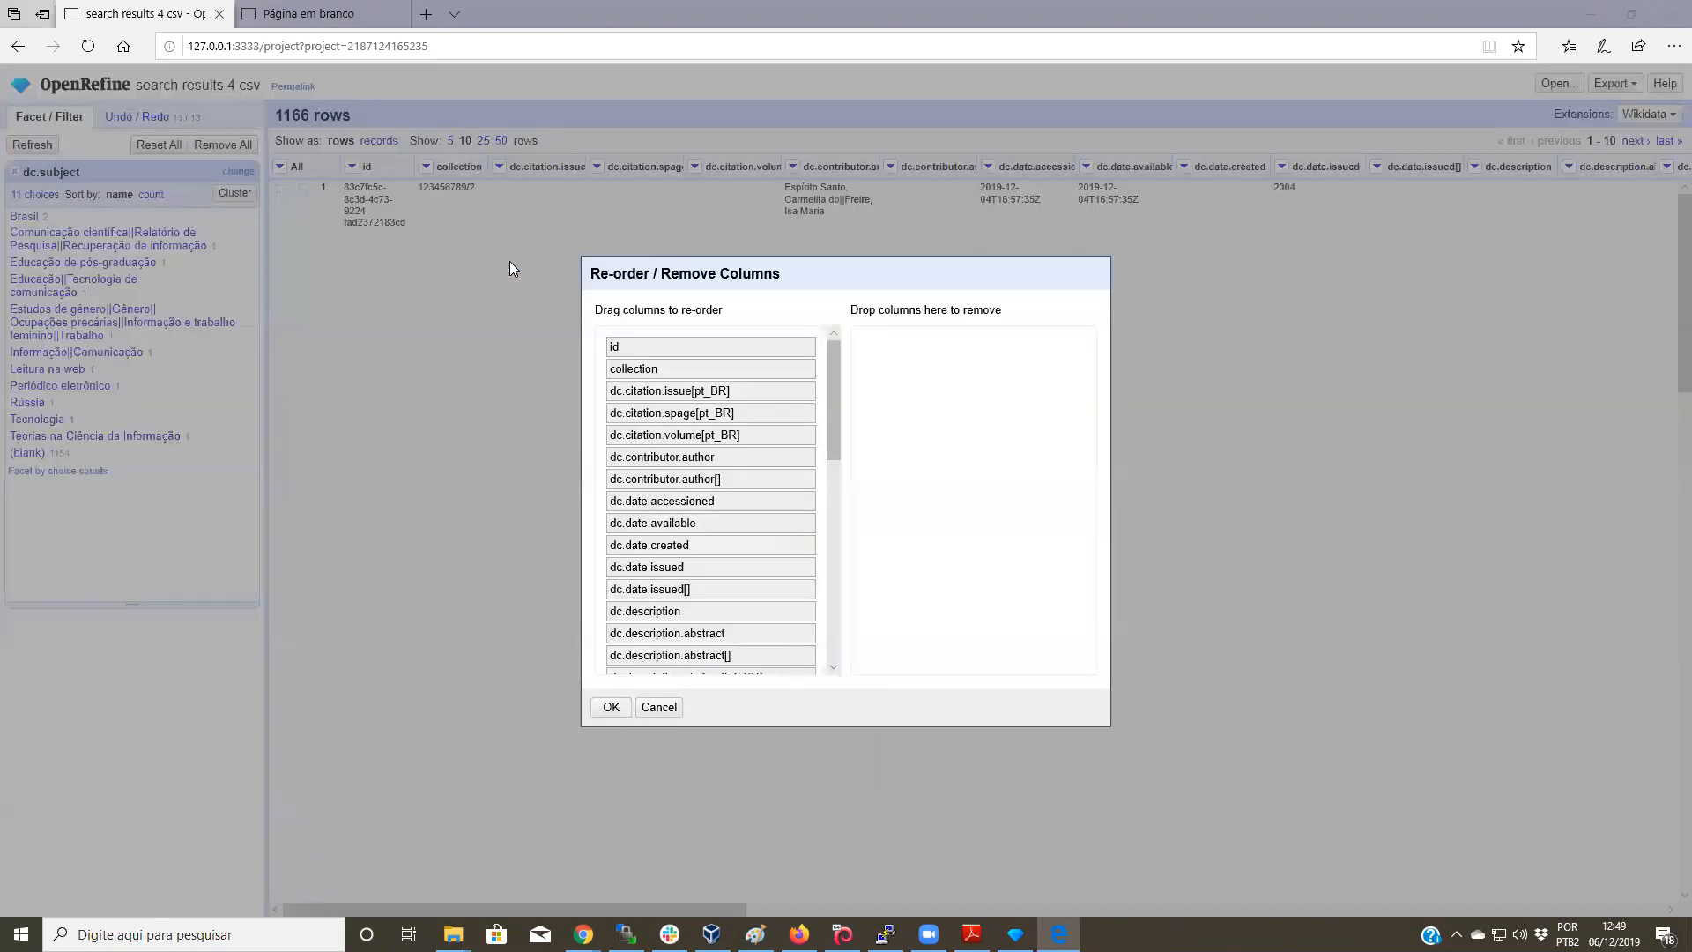
drag(839, 427, 816, 592)
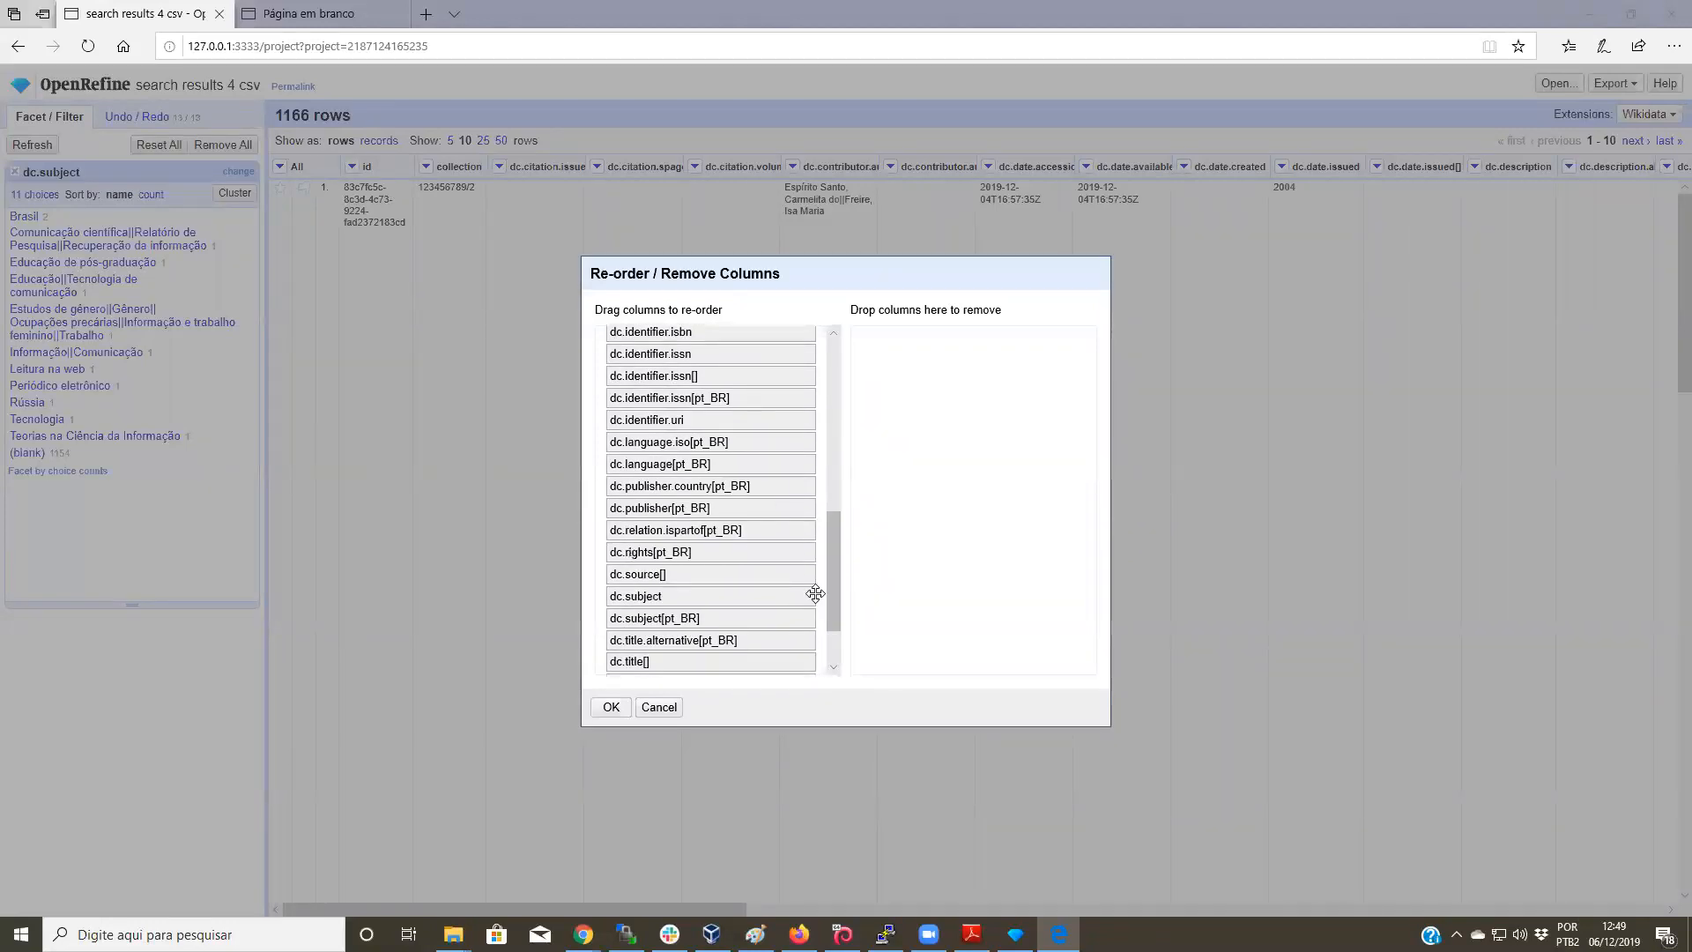
drag(694, 618, 691, 385)
click(591, 706)
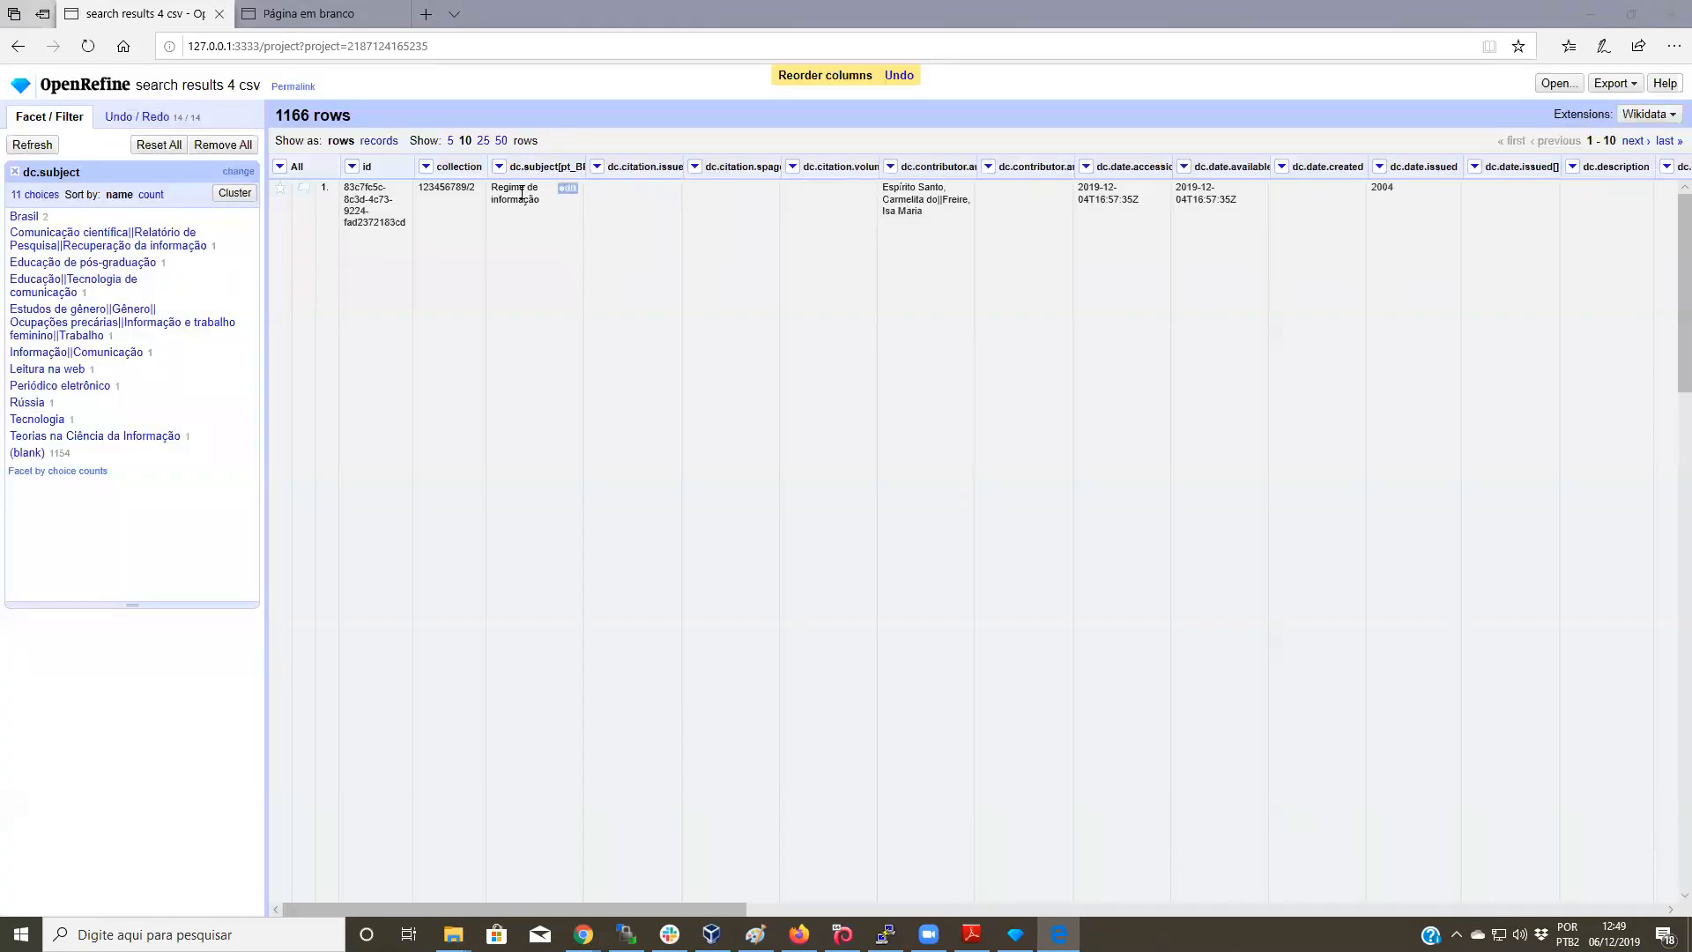
scroll(551, 352, down, 5)
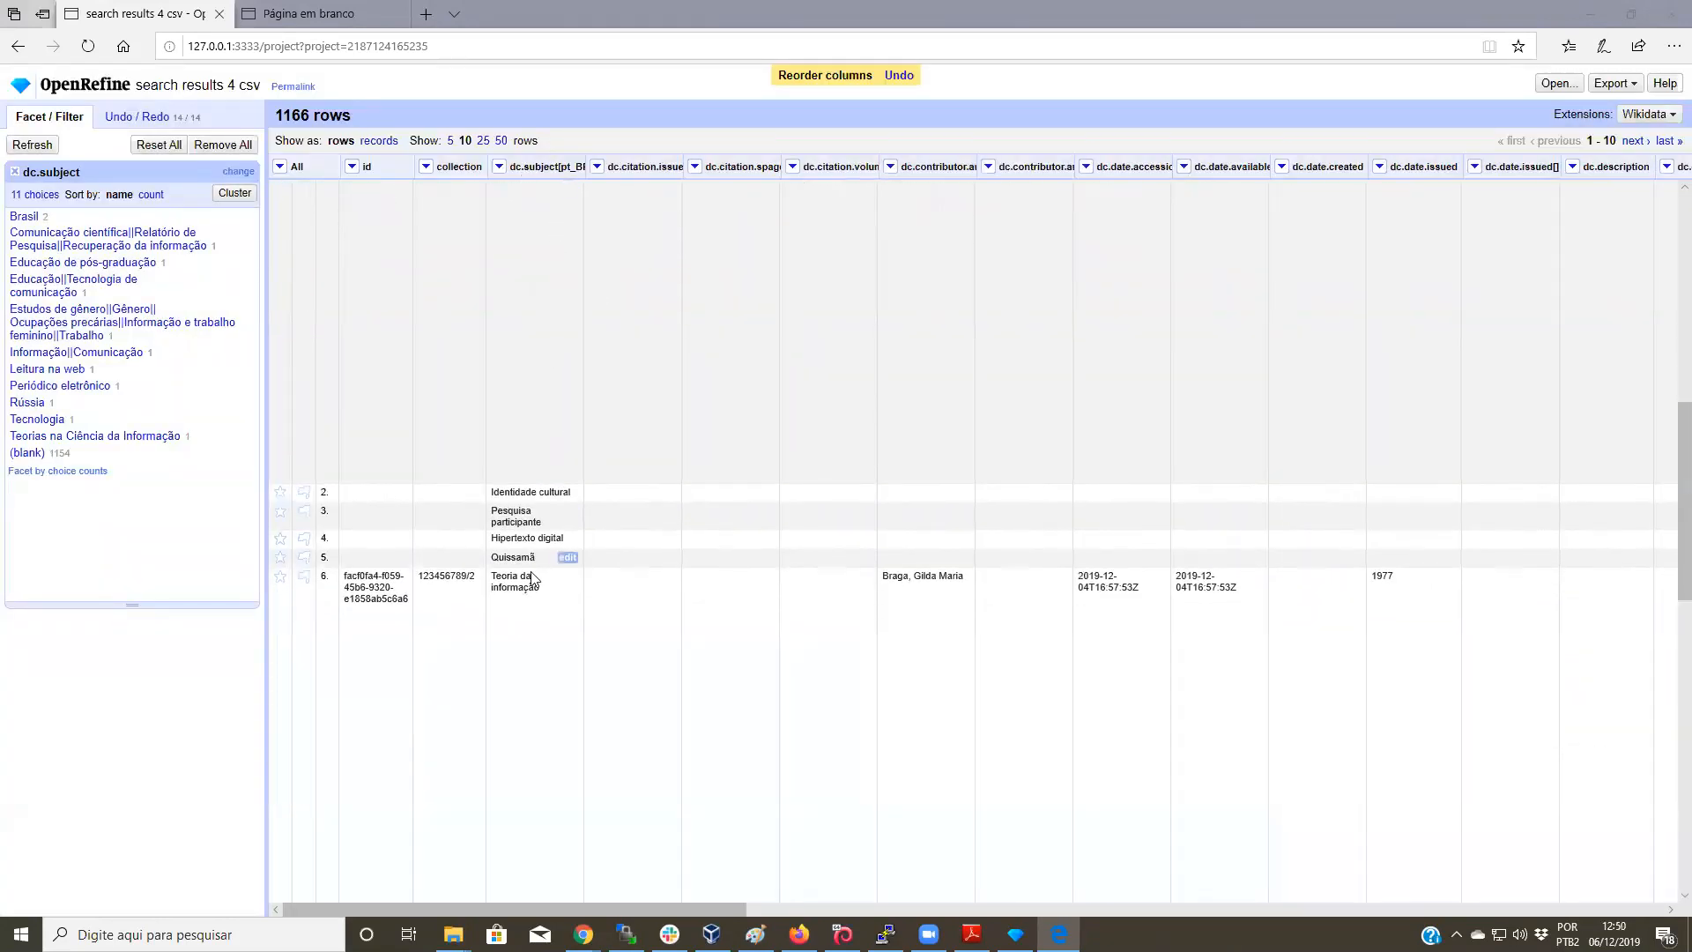
scroll(520, 489, down, 3)
scroll(520, 489, up, 10)
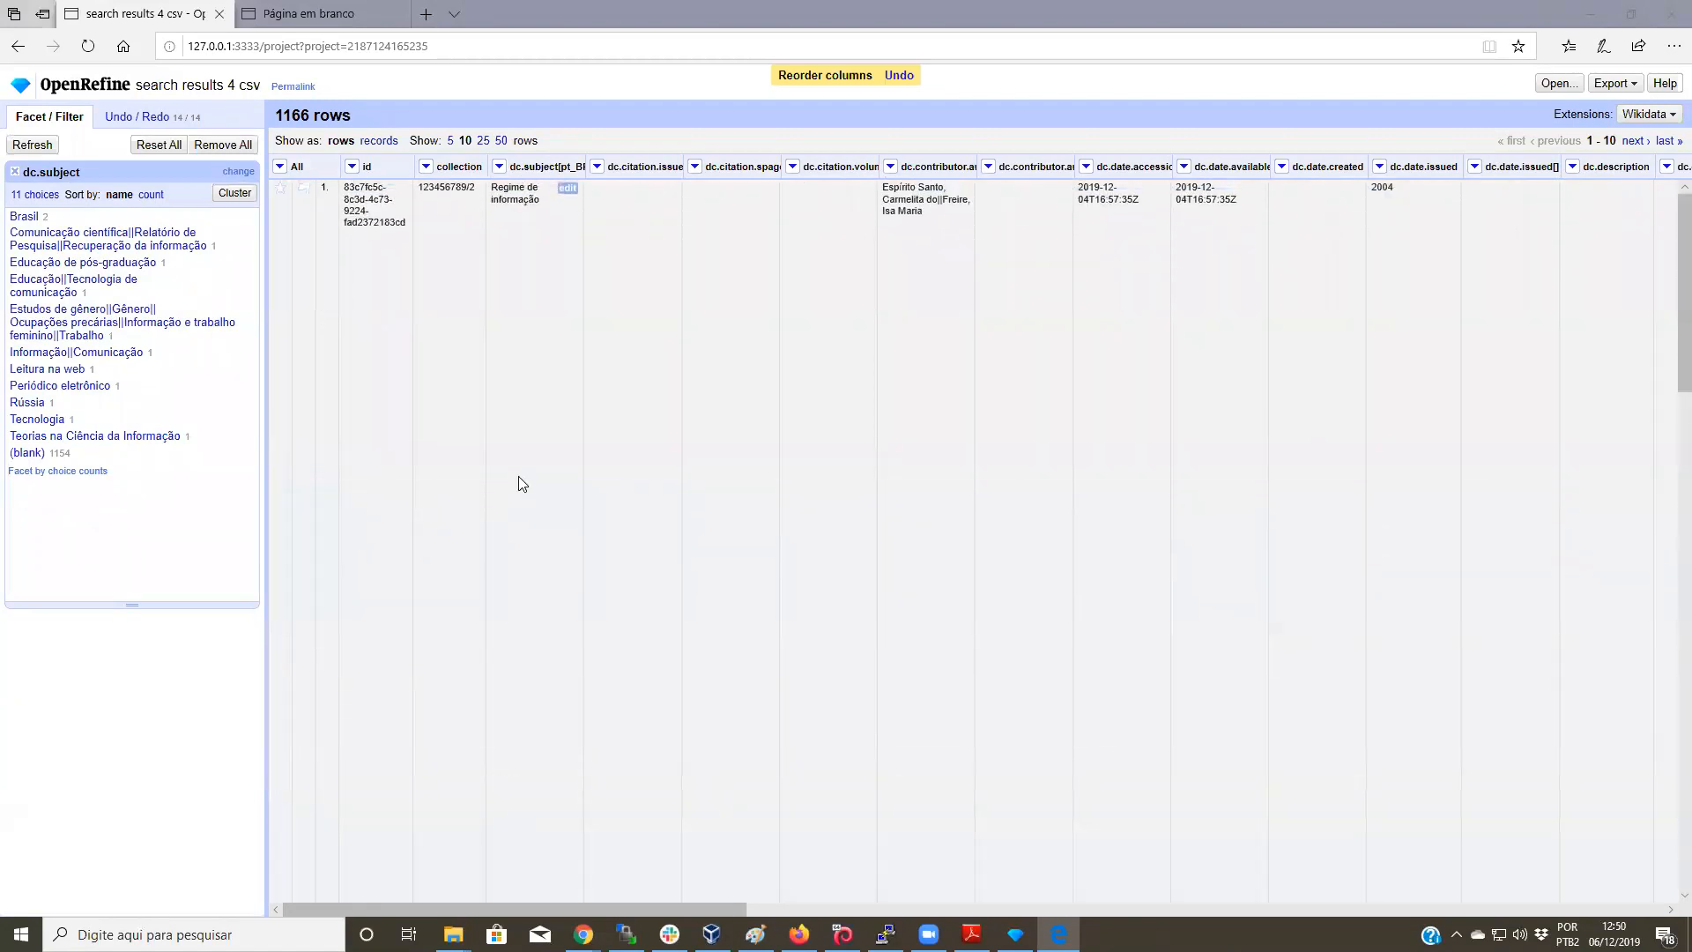
Step: Run Cluster and edit on dc.subject[pt_BR] and review the similar subject clusters
click(502, 167)
mouse_move(521, 192)
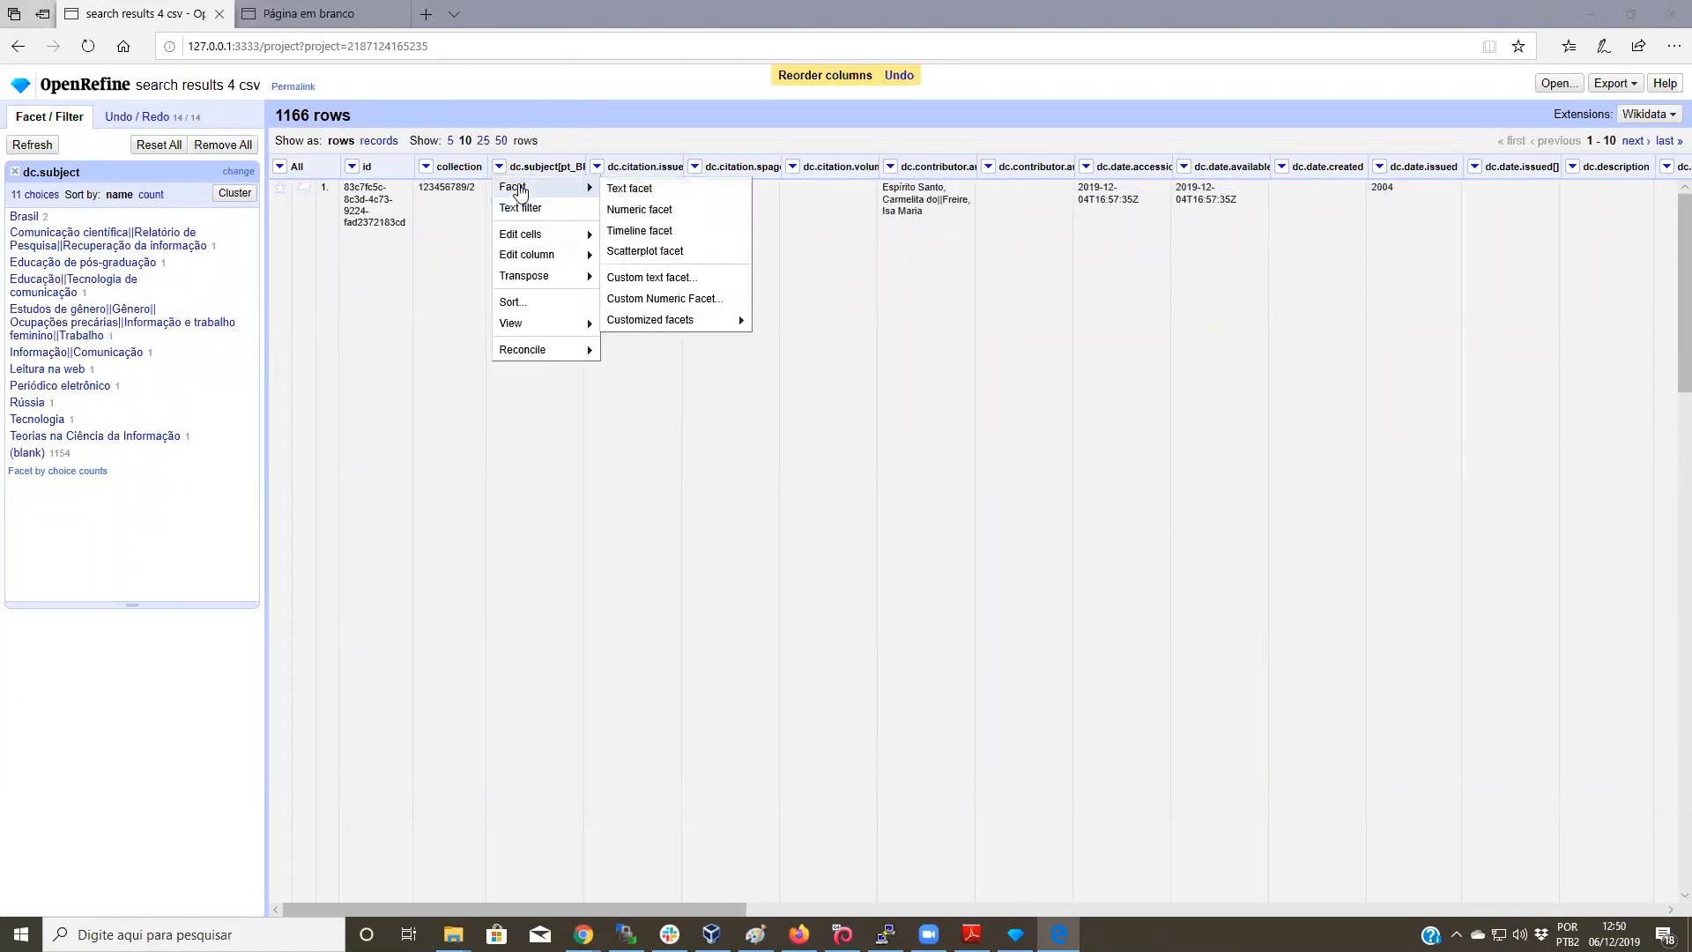
mouse_move(525, 235)
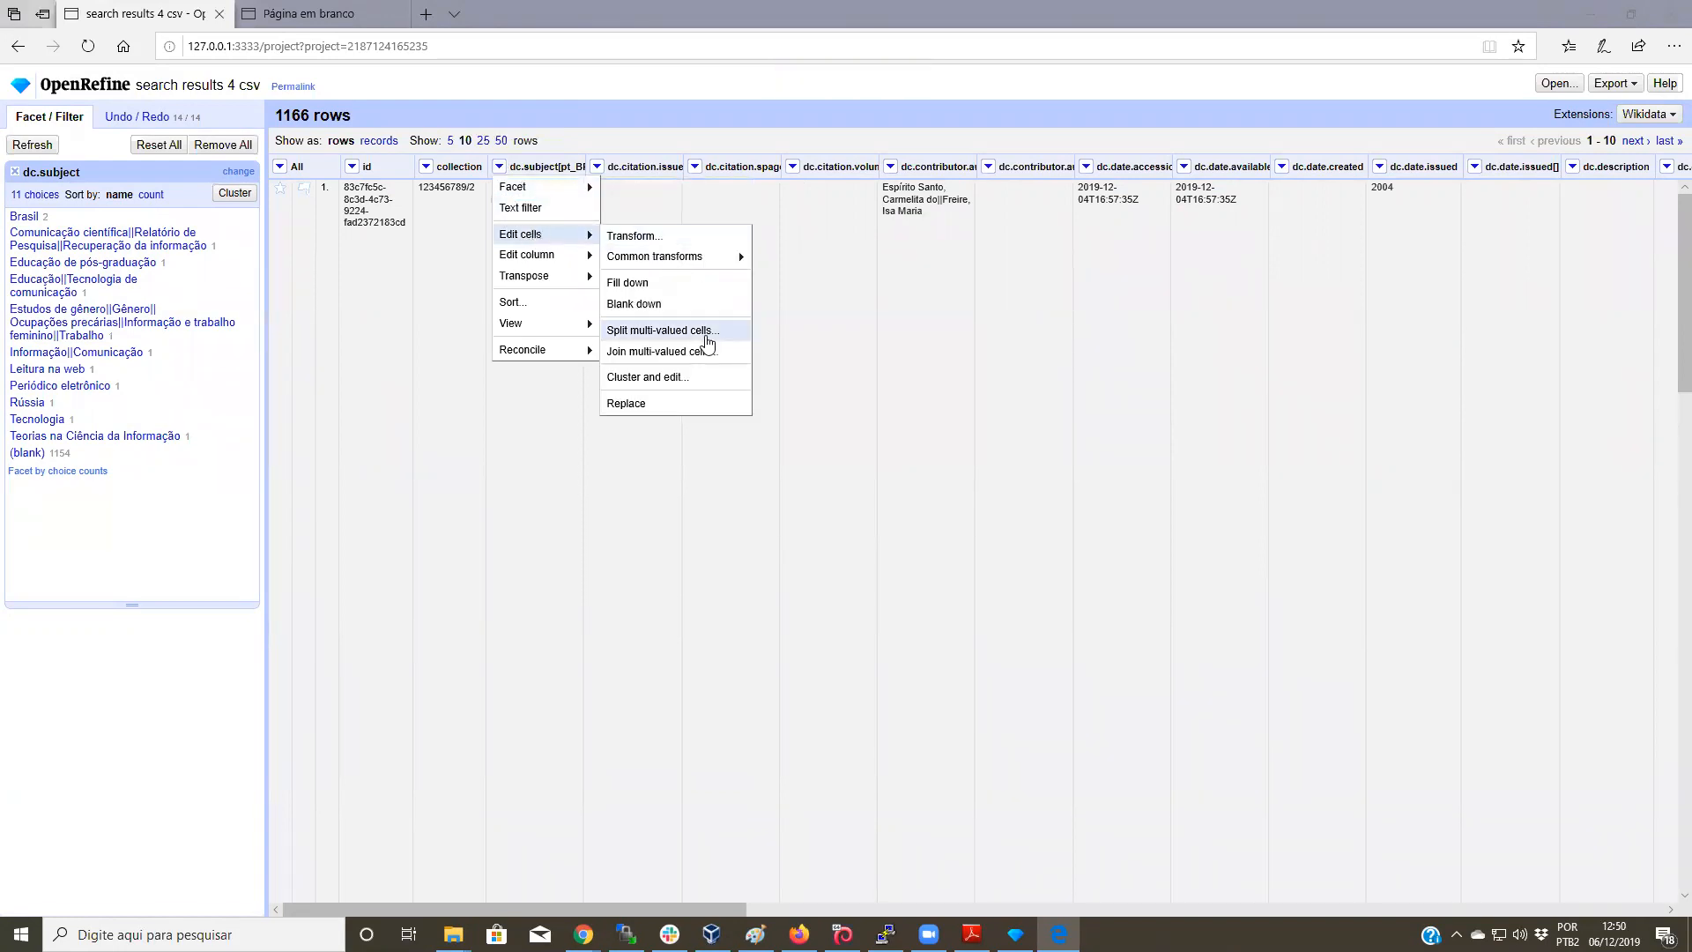
click(712, 382)
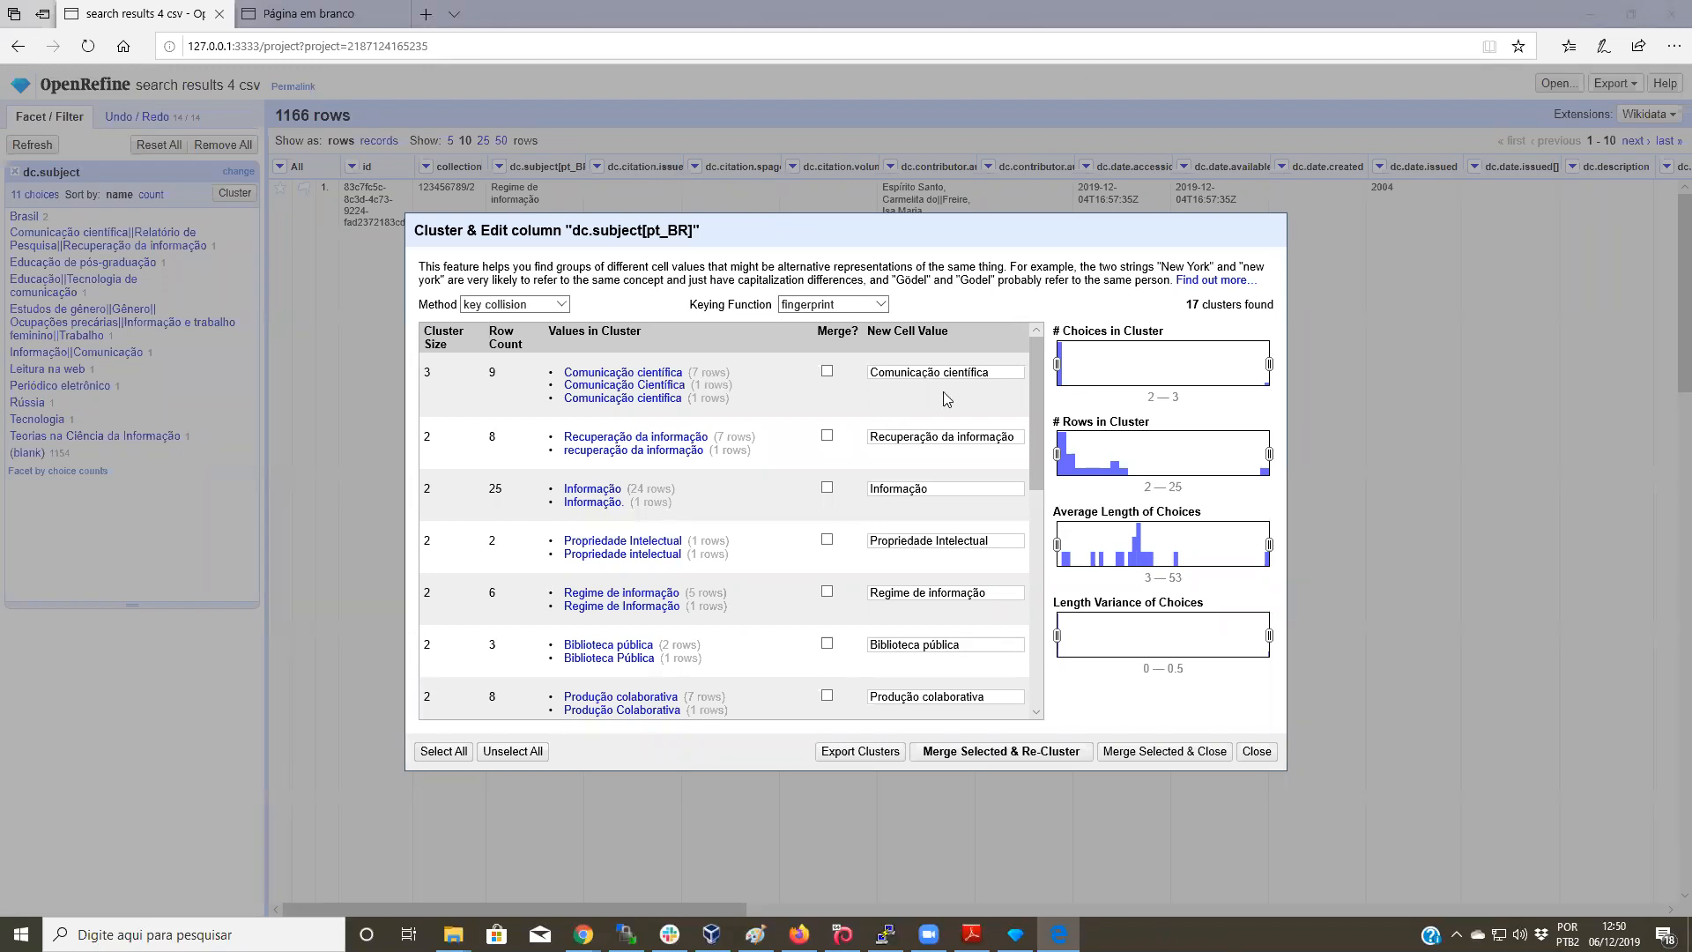
scroll(945, 398, down, 5)
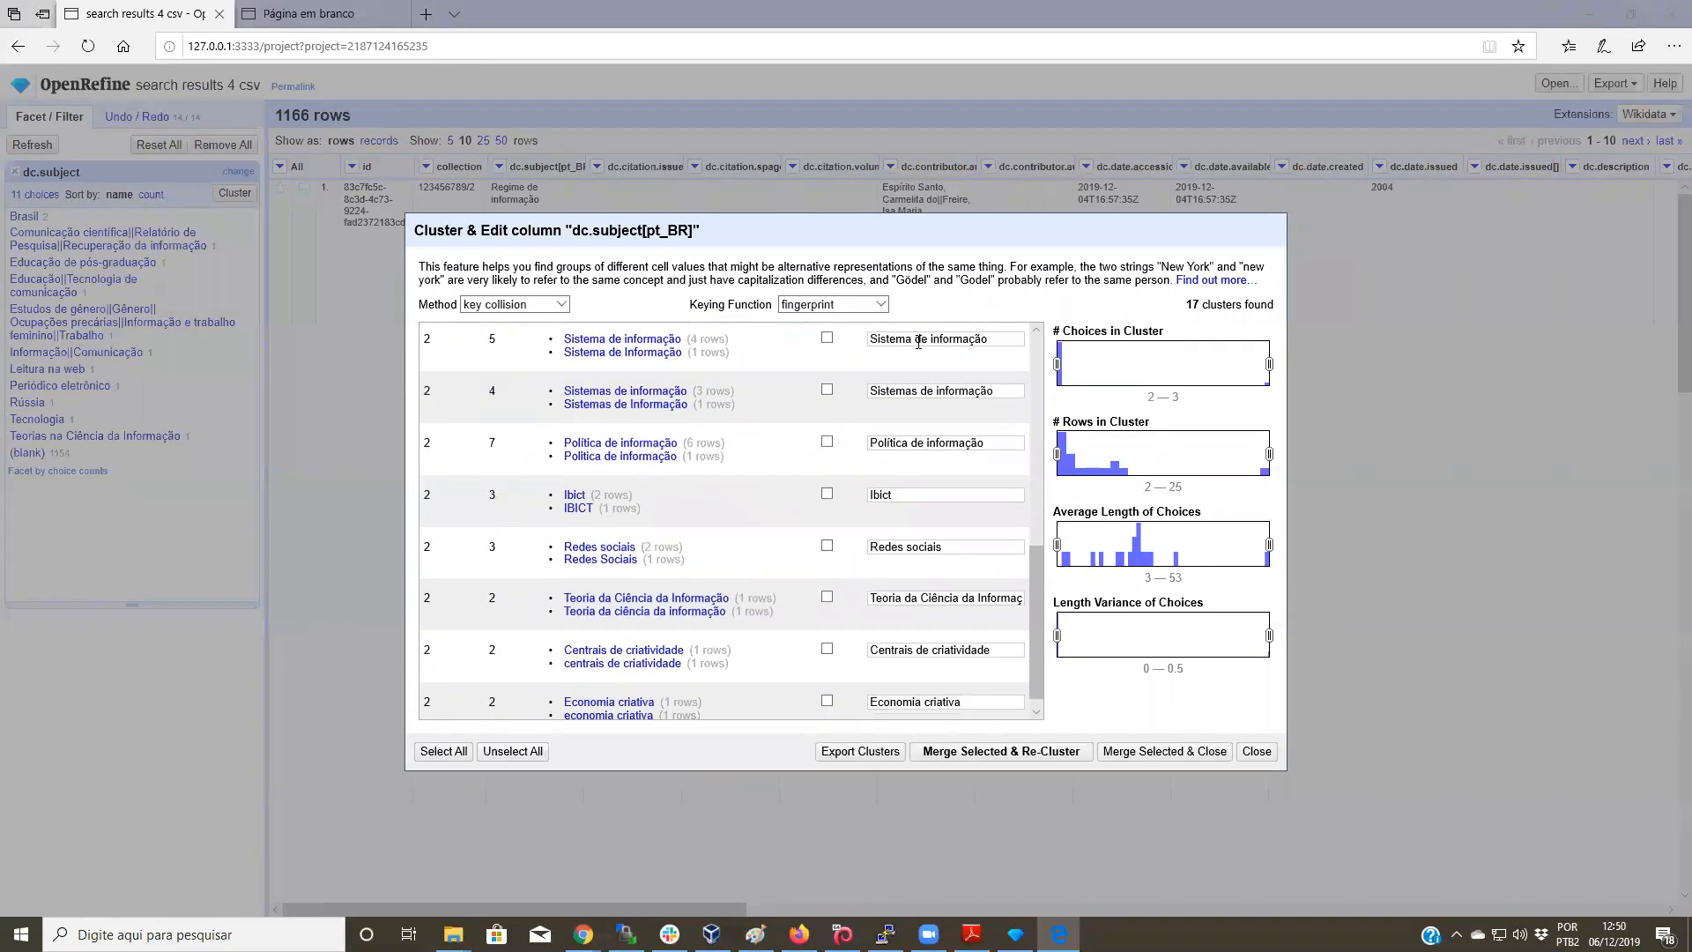
scroll(918, 342, down, 1)
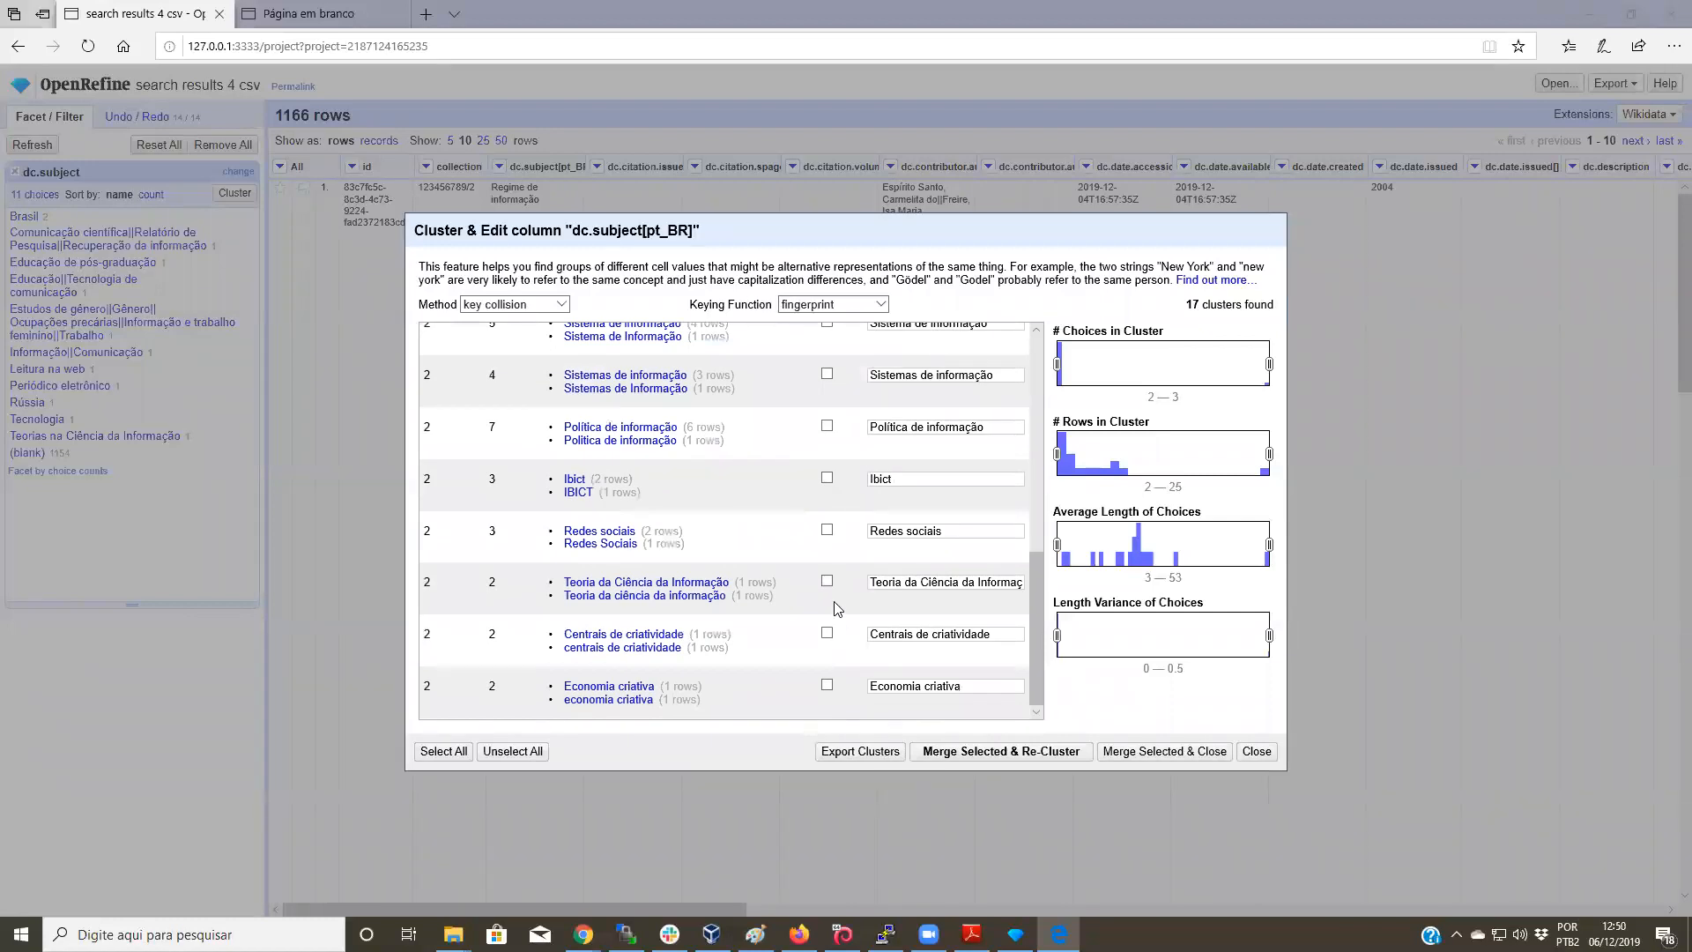
scroll(834, 593, up, 6)
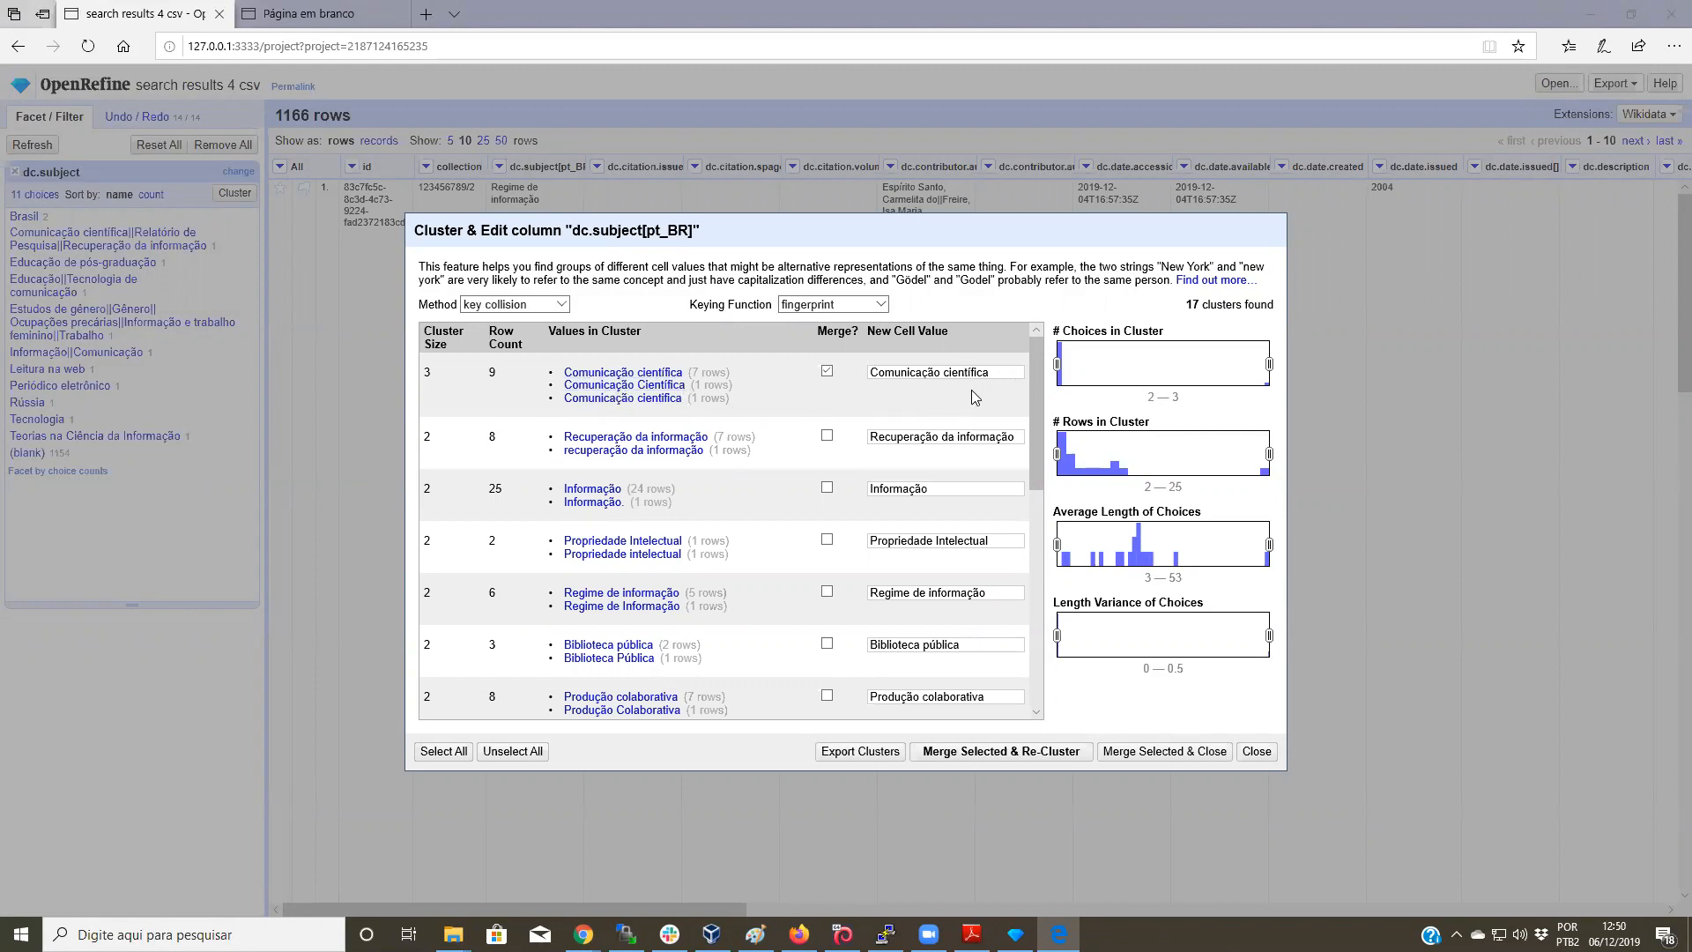
Step: Mark Recuperação da informação, Informação, Propriedade Intelectual, Regime de informação, Biblioteca pública, Produção colaborativa, Abordagem poliepistêmica for merging
click(827, 436)
click(827, 488)
scroll(828, 493, down, 1)
click(828, 480)
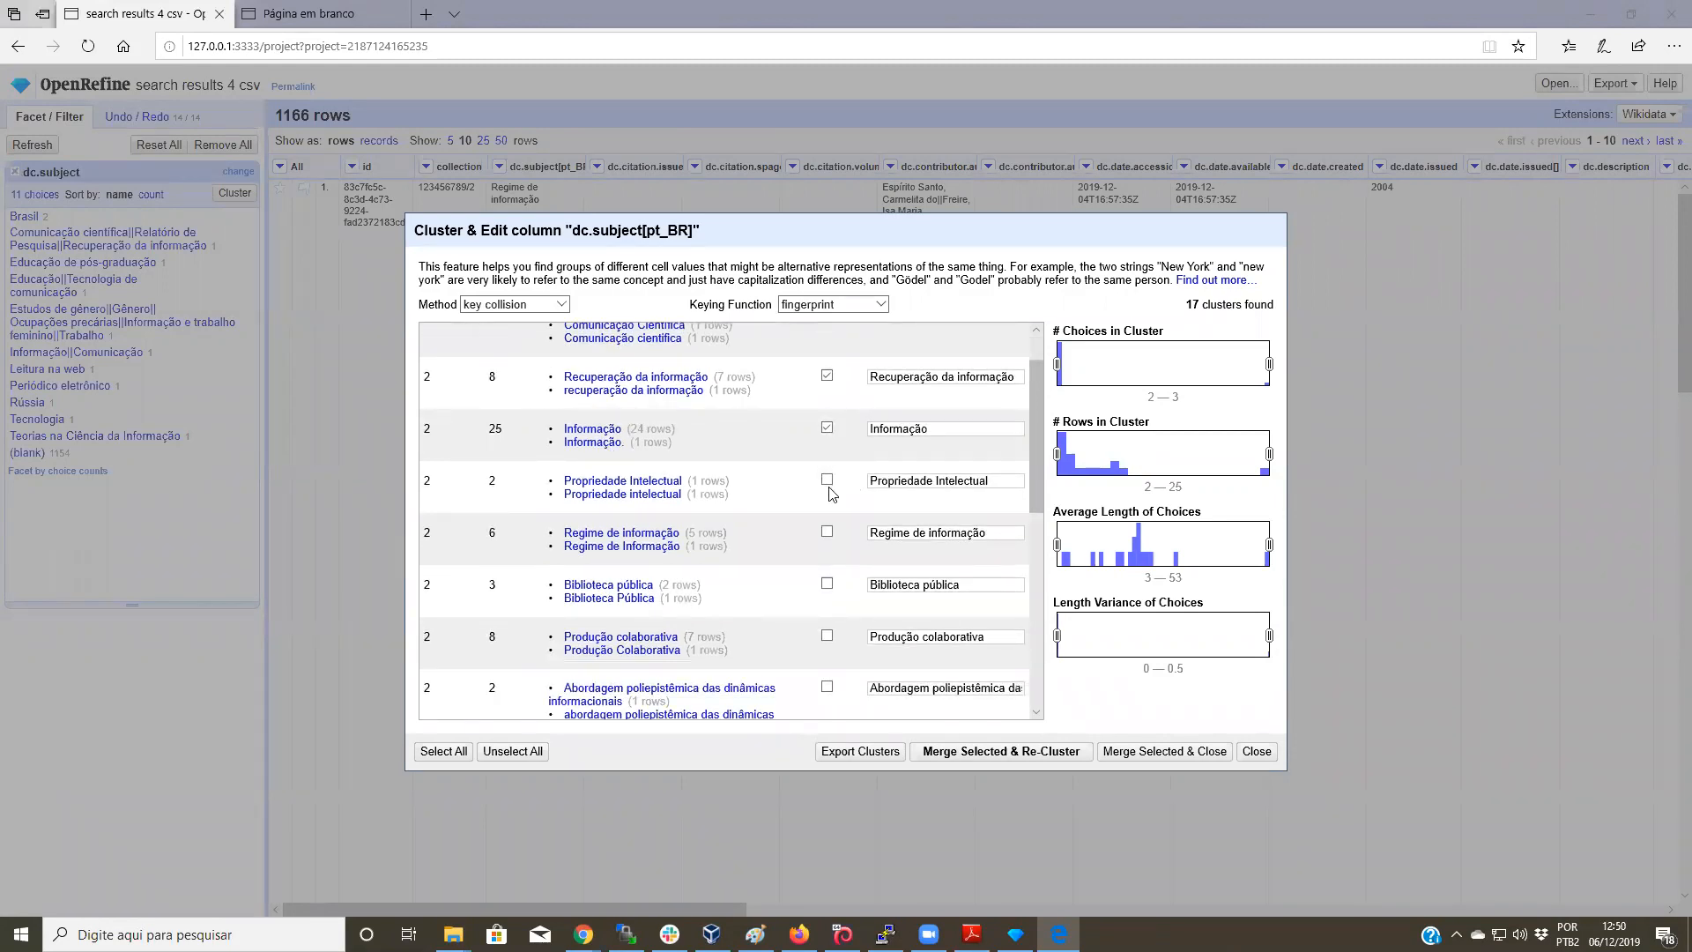
click(827, 533)
click(827, 583)
scroll(848, 494, down, 3)
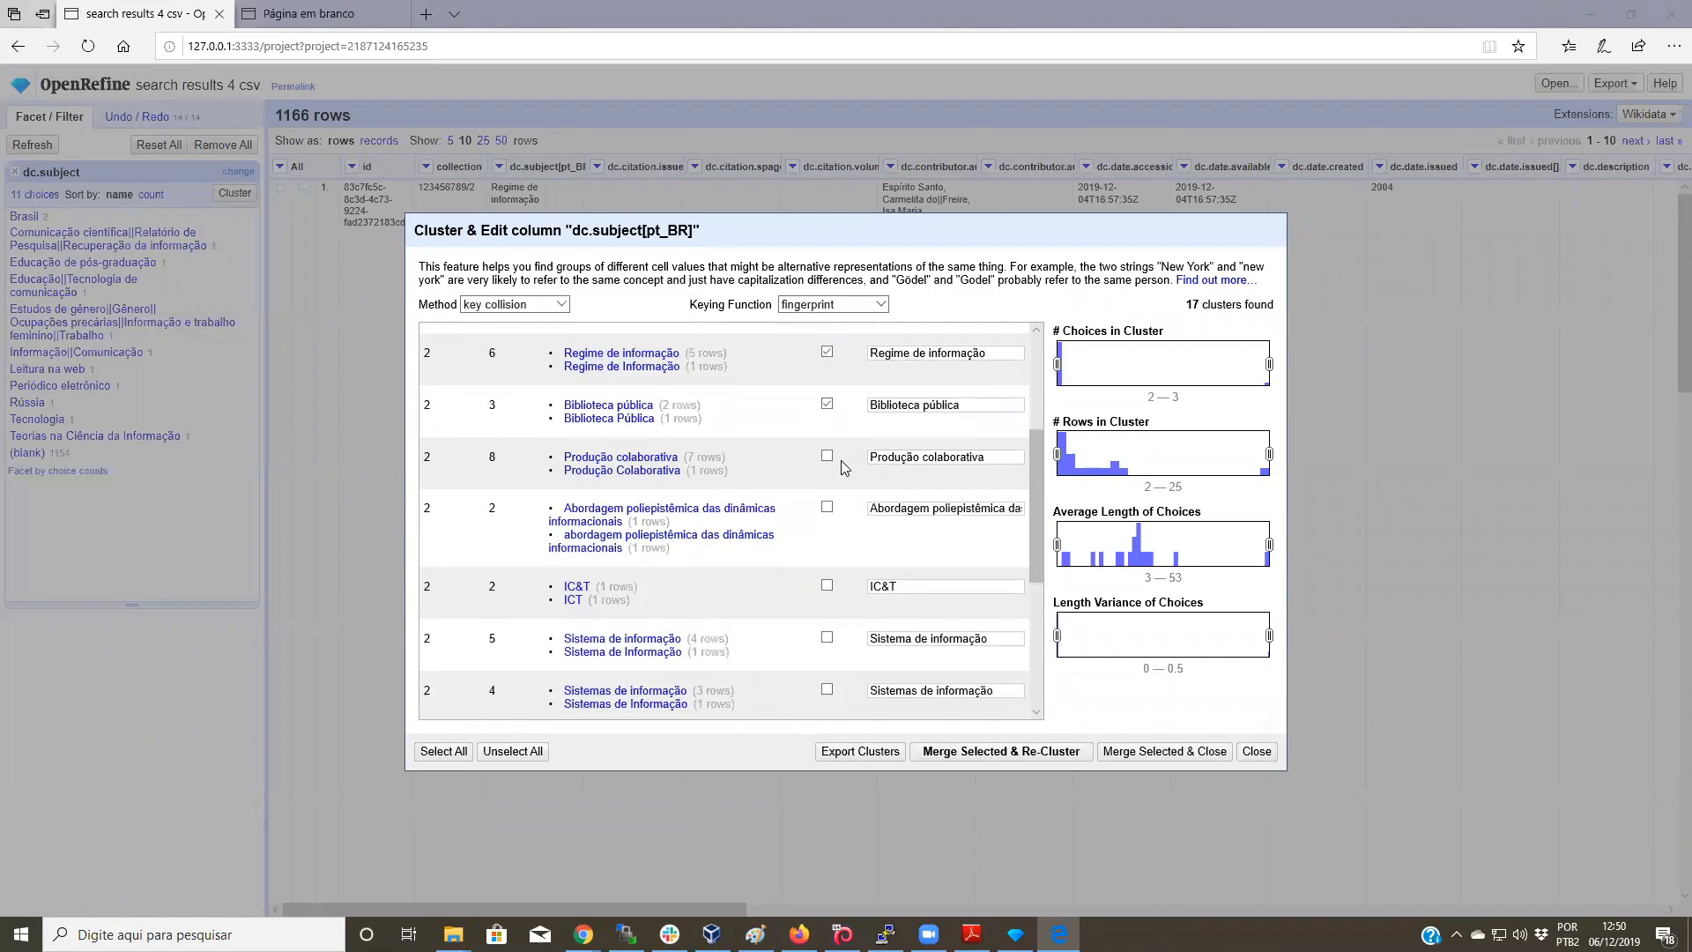
click(828, 457)
click(827, 509)
scroll(829, 515, down, 2)
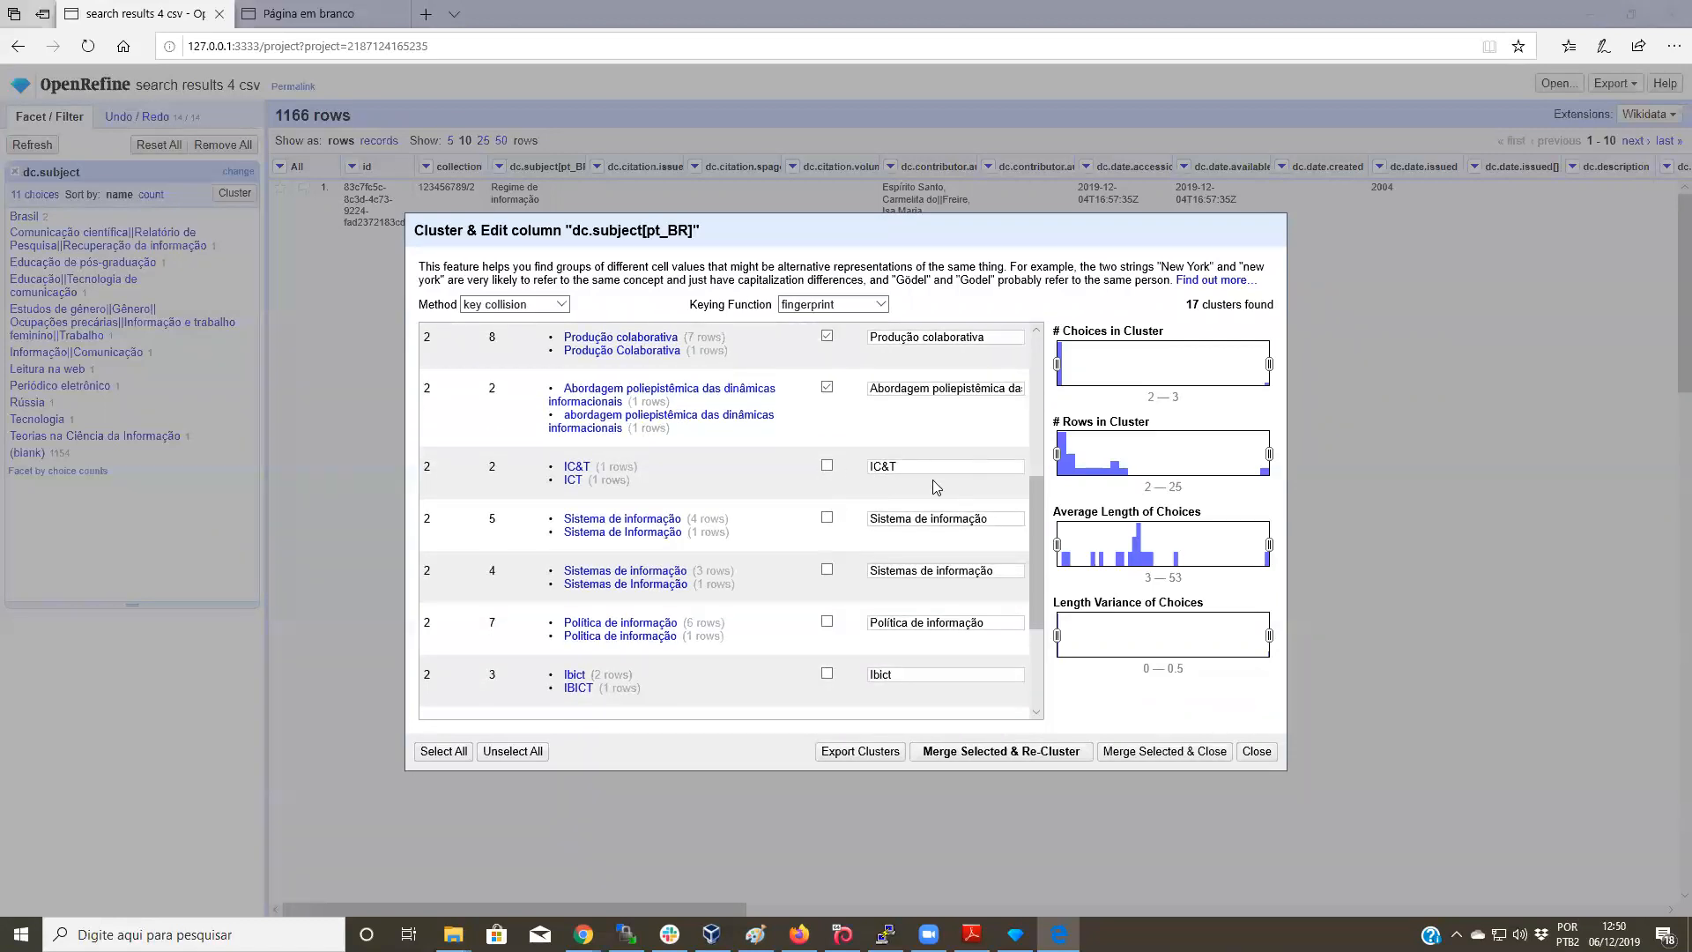
mouse_move(578, 471)
Step: Mark the Sistemas de informação cluster and set its merged value to Sistema de informação
click(827, 570)
scroll(837, 568, down, 1)
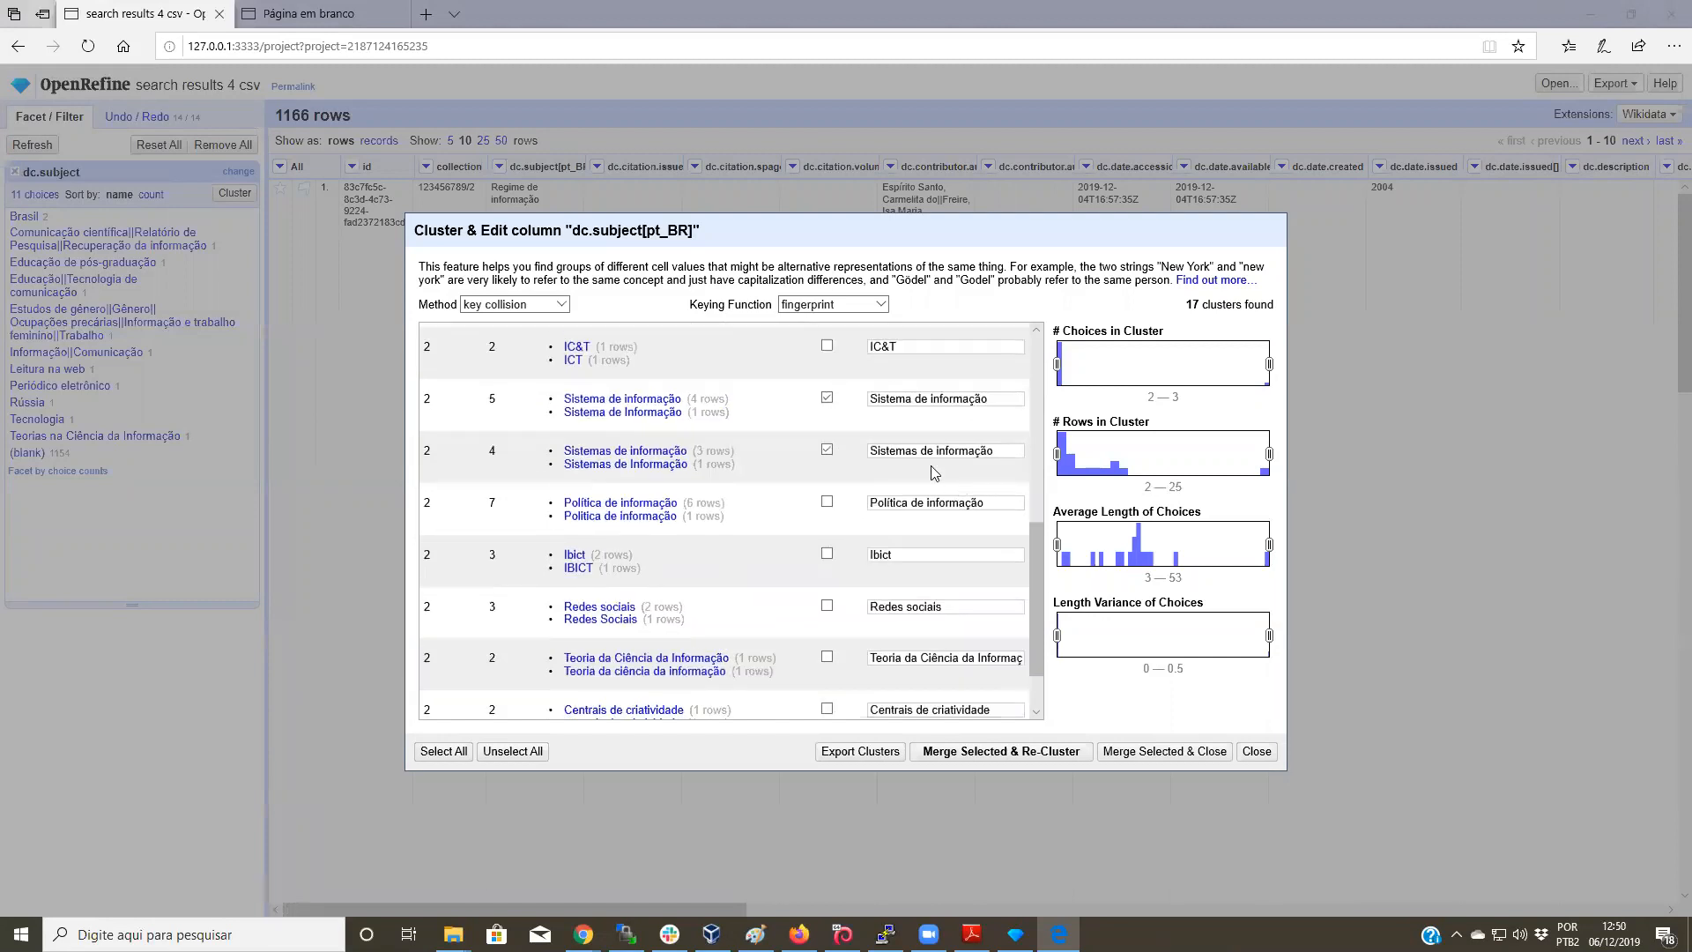
scroll(975, 432, up, 1)
drag(1003, 516, 866, 501)
key(ctrl+c)
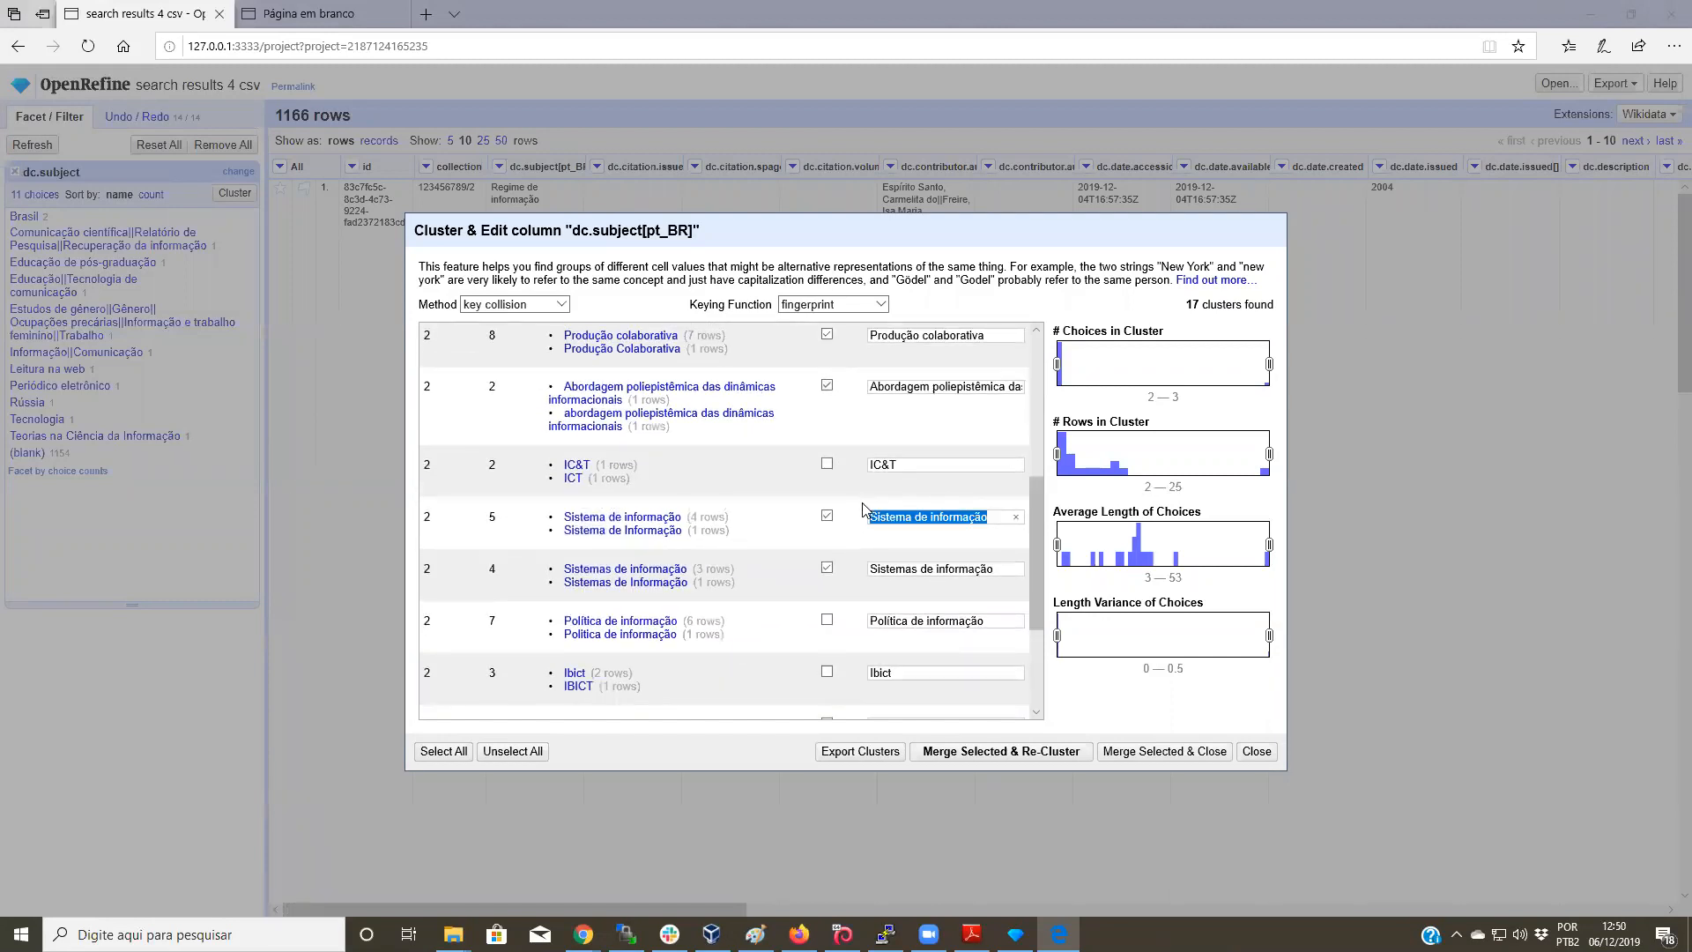
drag(993, 568, 850, 555)
key(ctrl+v)
Step: Mark Política de informação, Ibict, Redes sociais, Teoria da Ciência da Informação, Centrais de criatividade, then merge and re-cluster
scroll(815, 529, down, 1)
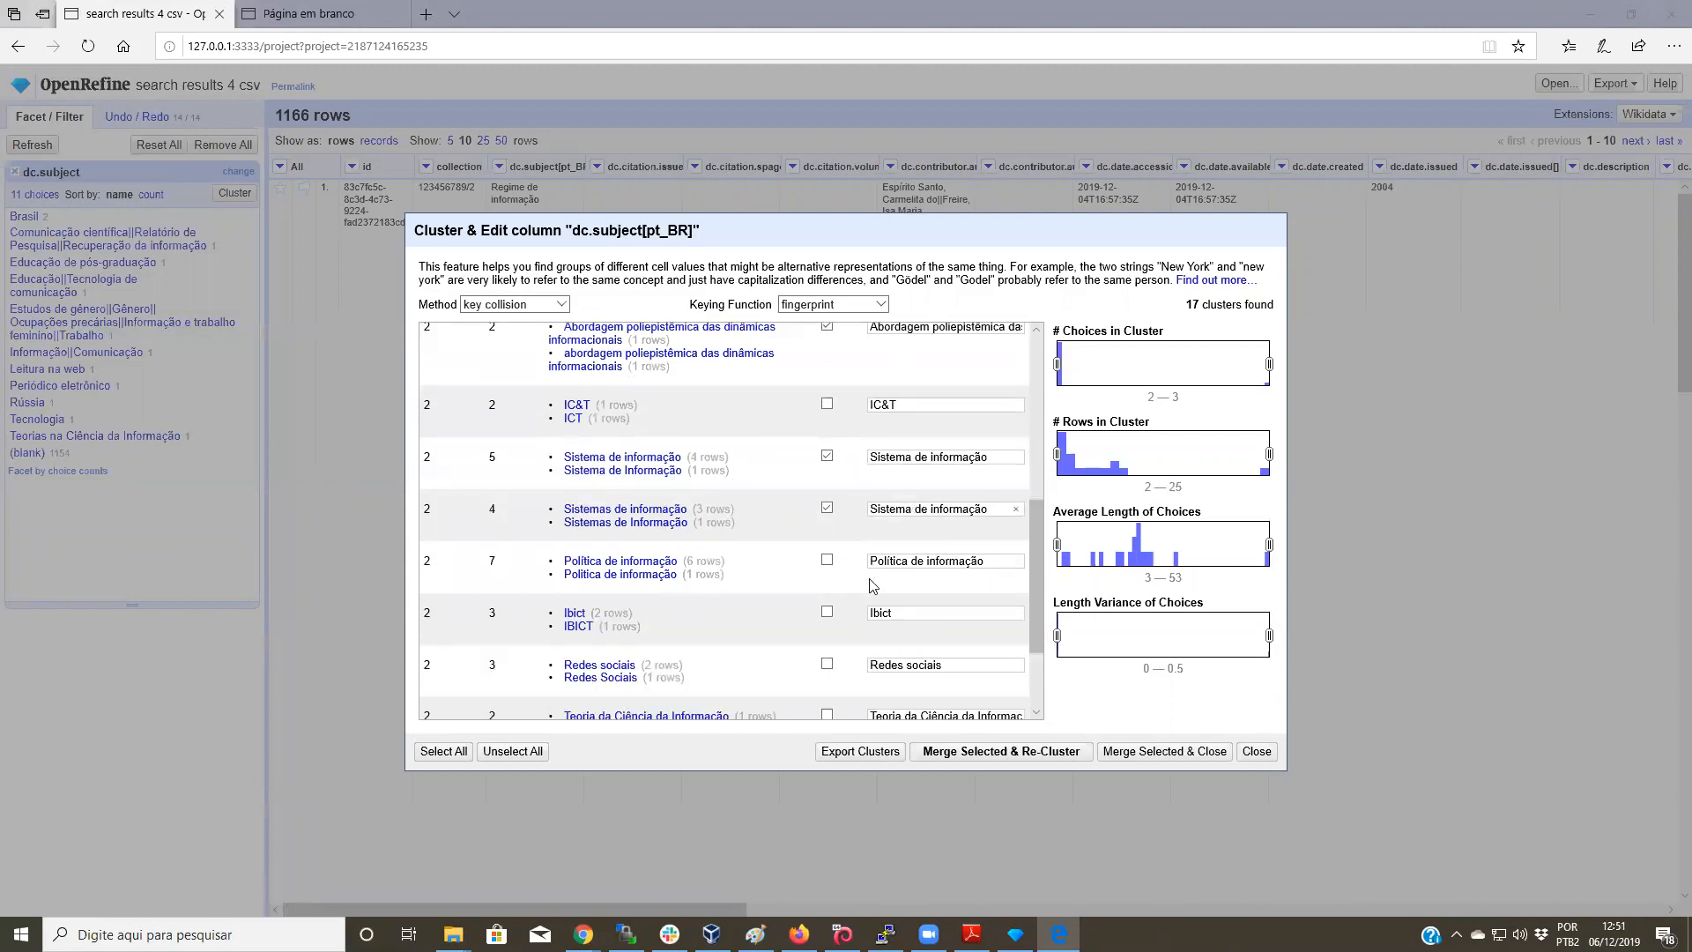
click(826, 560)
click(826, 611)
scroll(846, 573, down, 3)
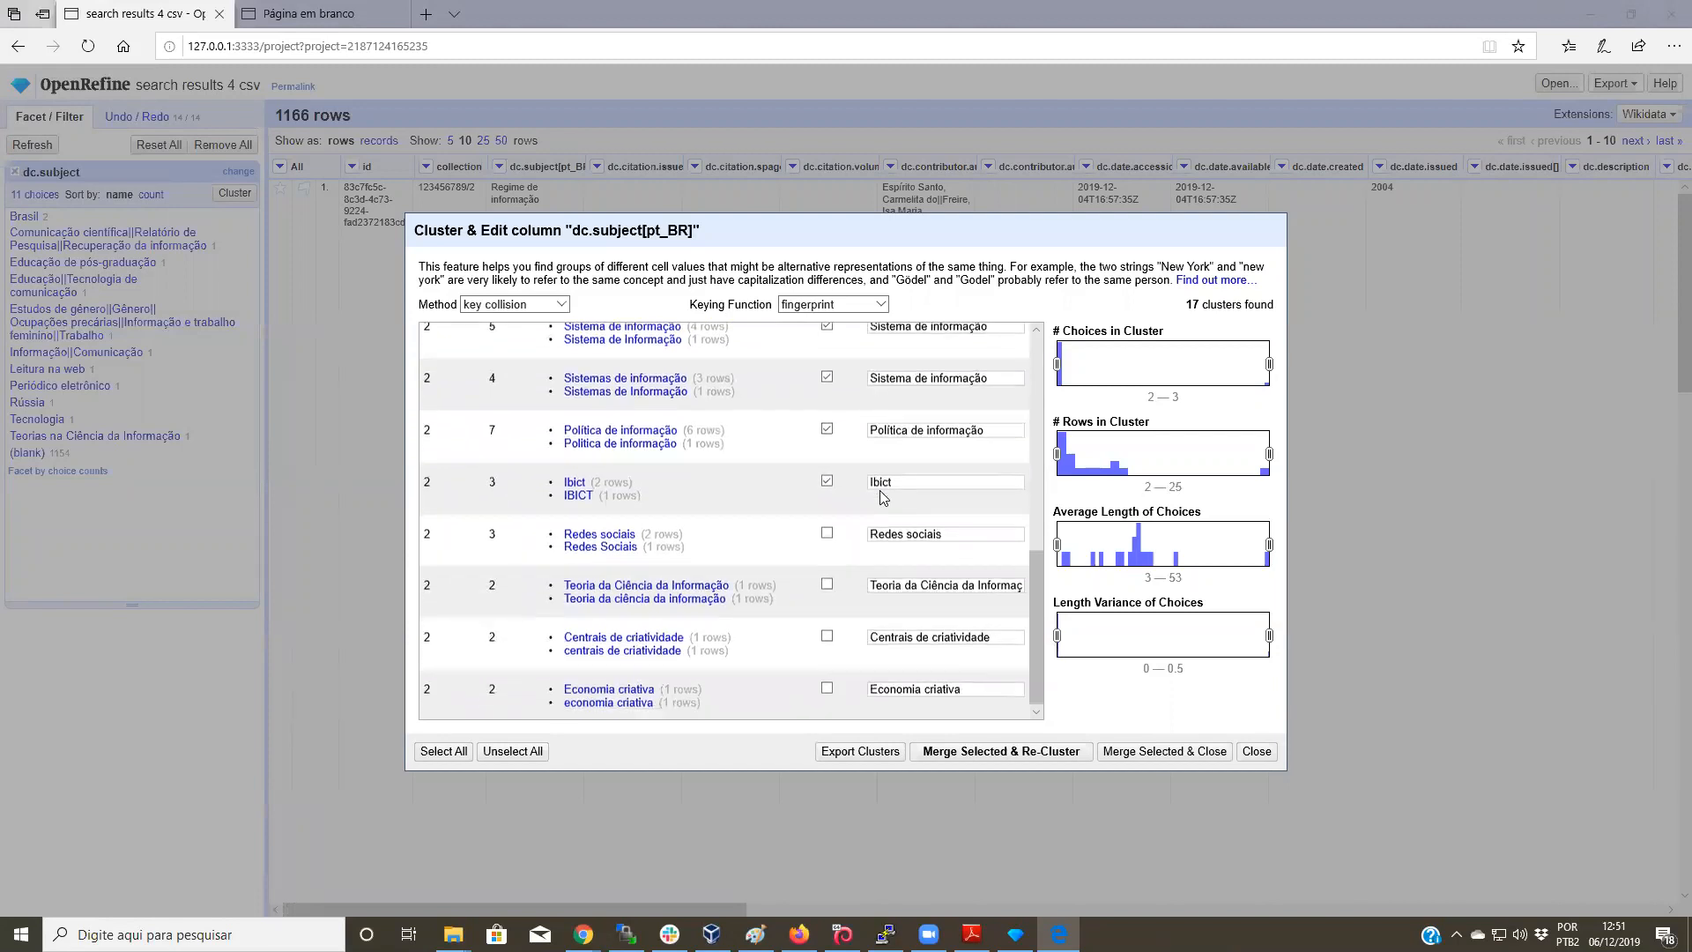
click(826, 530)
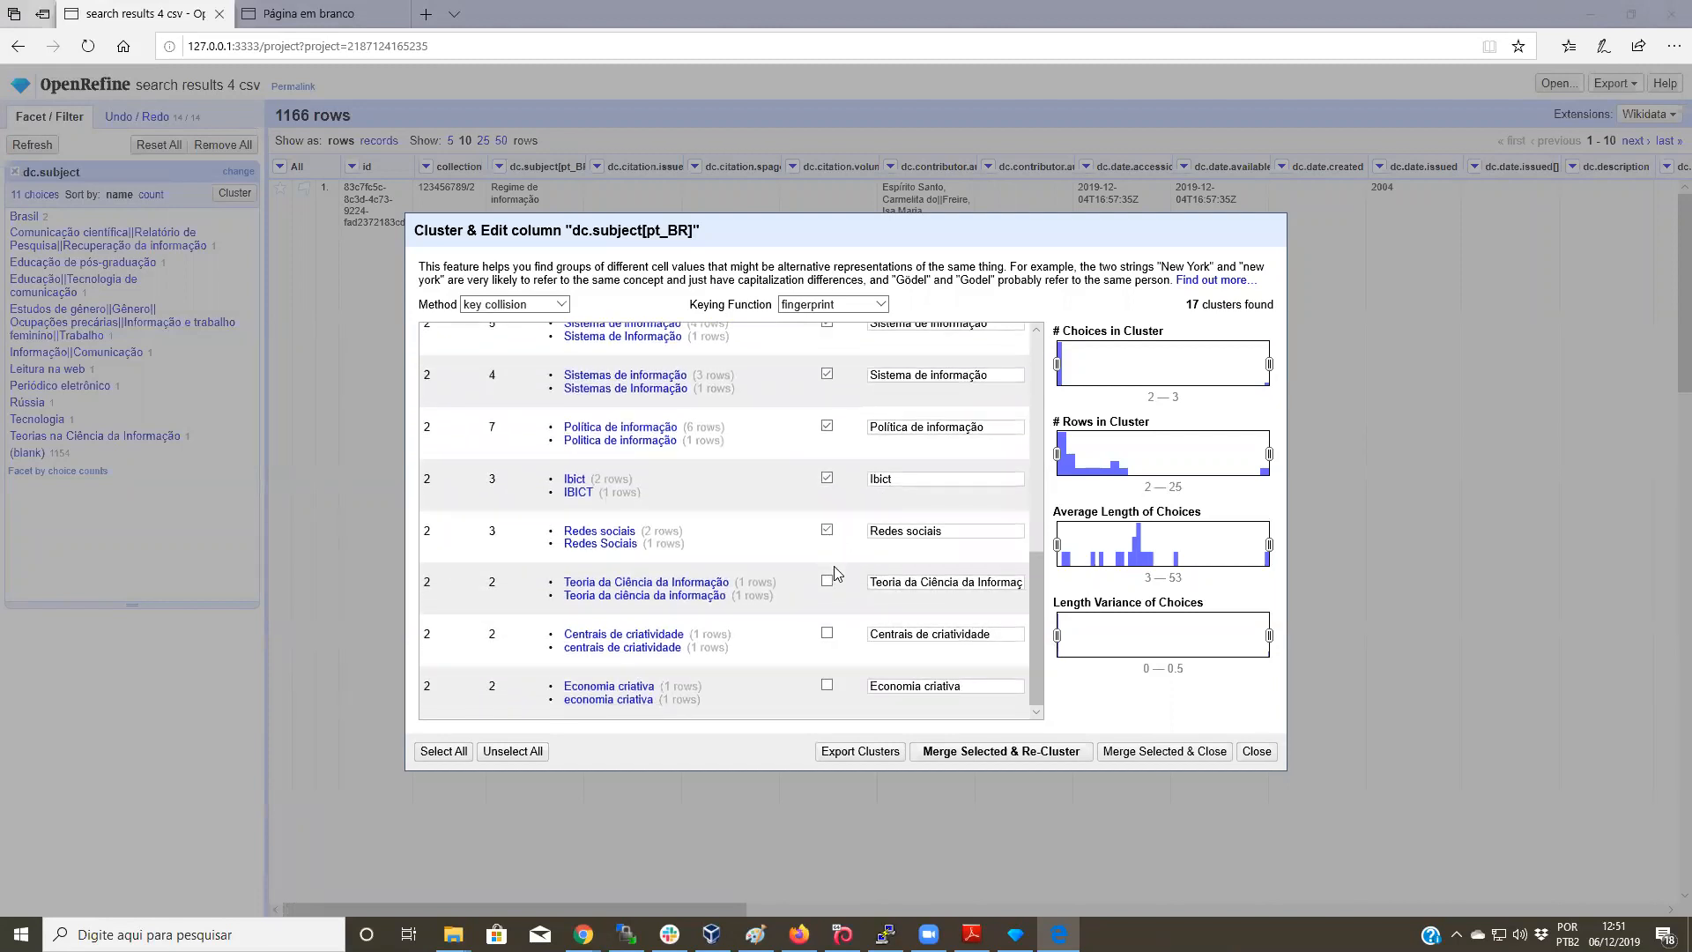
click(828, 584)
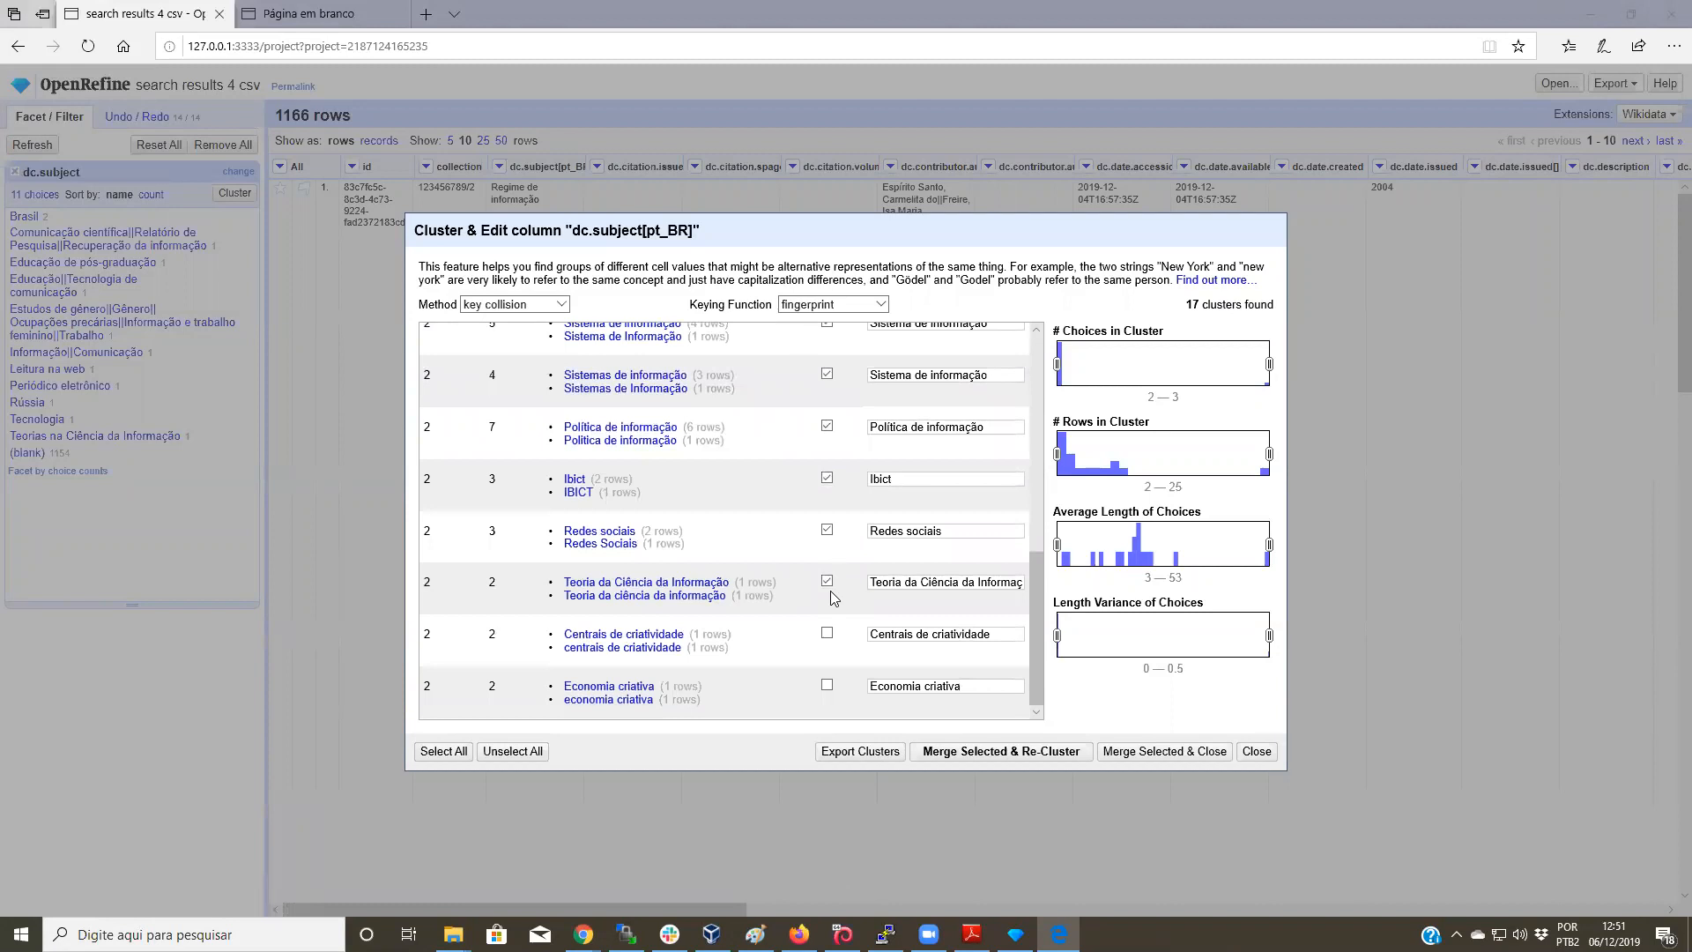
click(828, 634)
scroll(876, 503, up, 5)
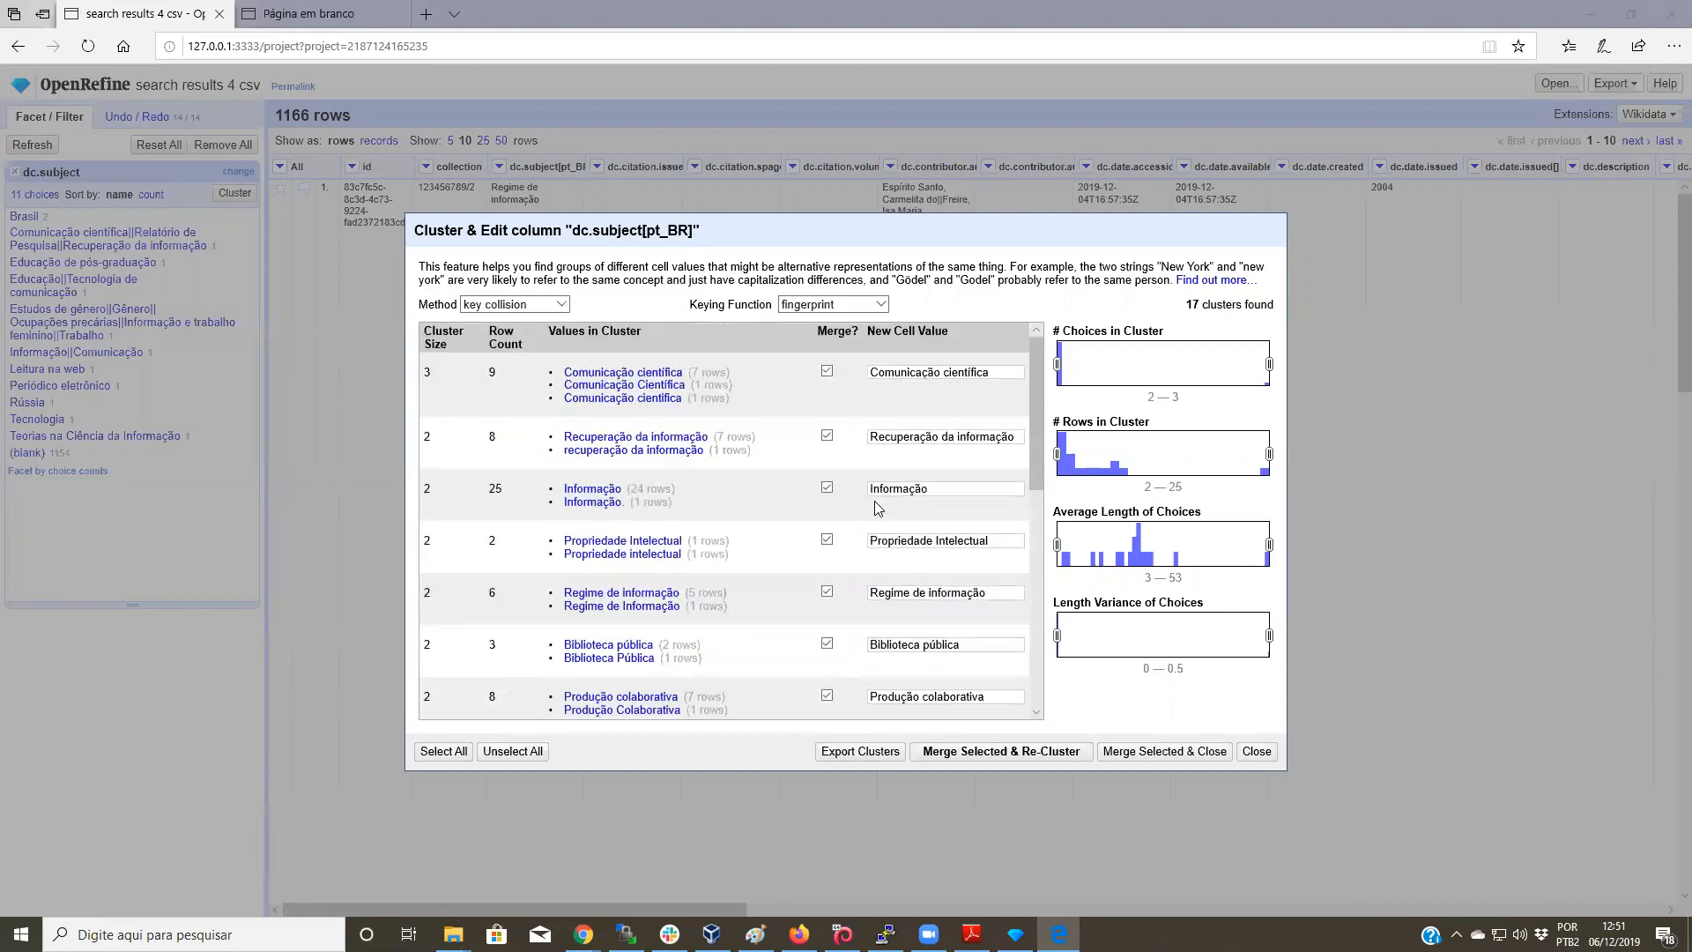
scroll(890, 506, down, 5)
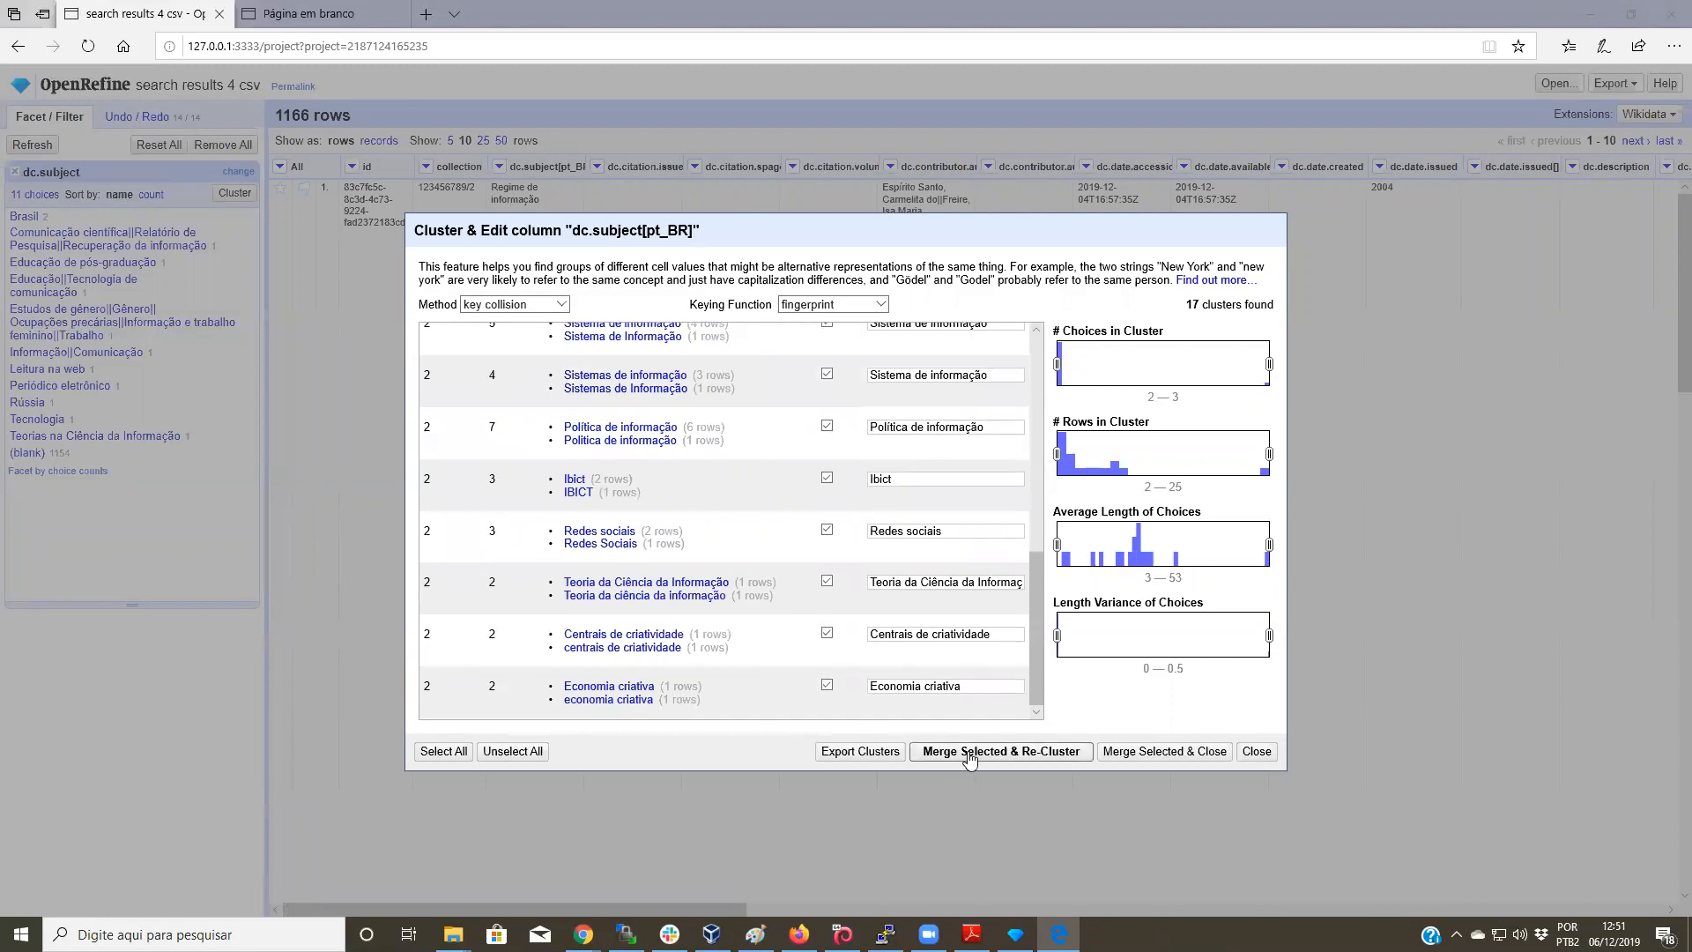
click(973, 752)
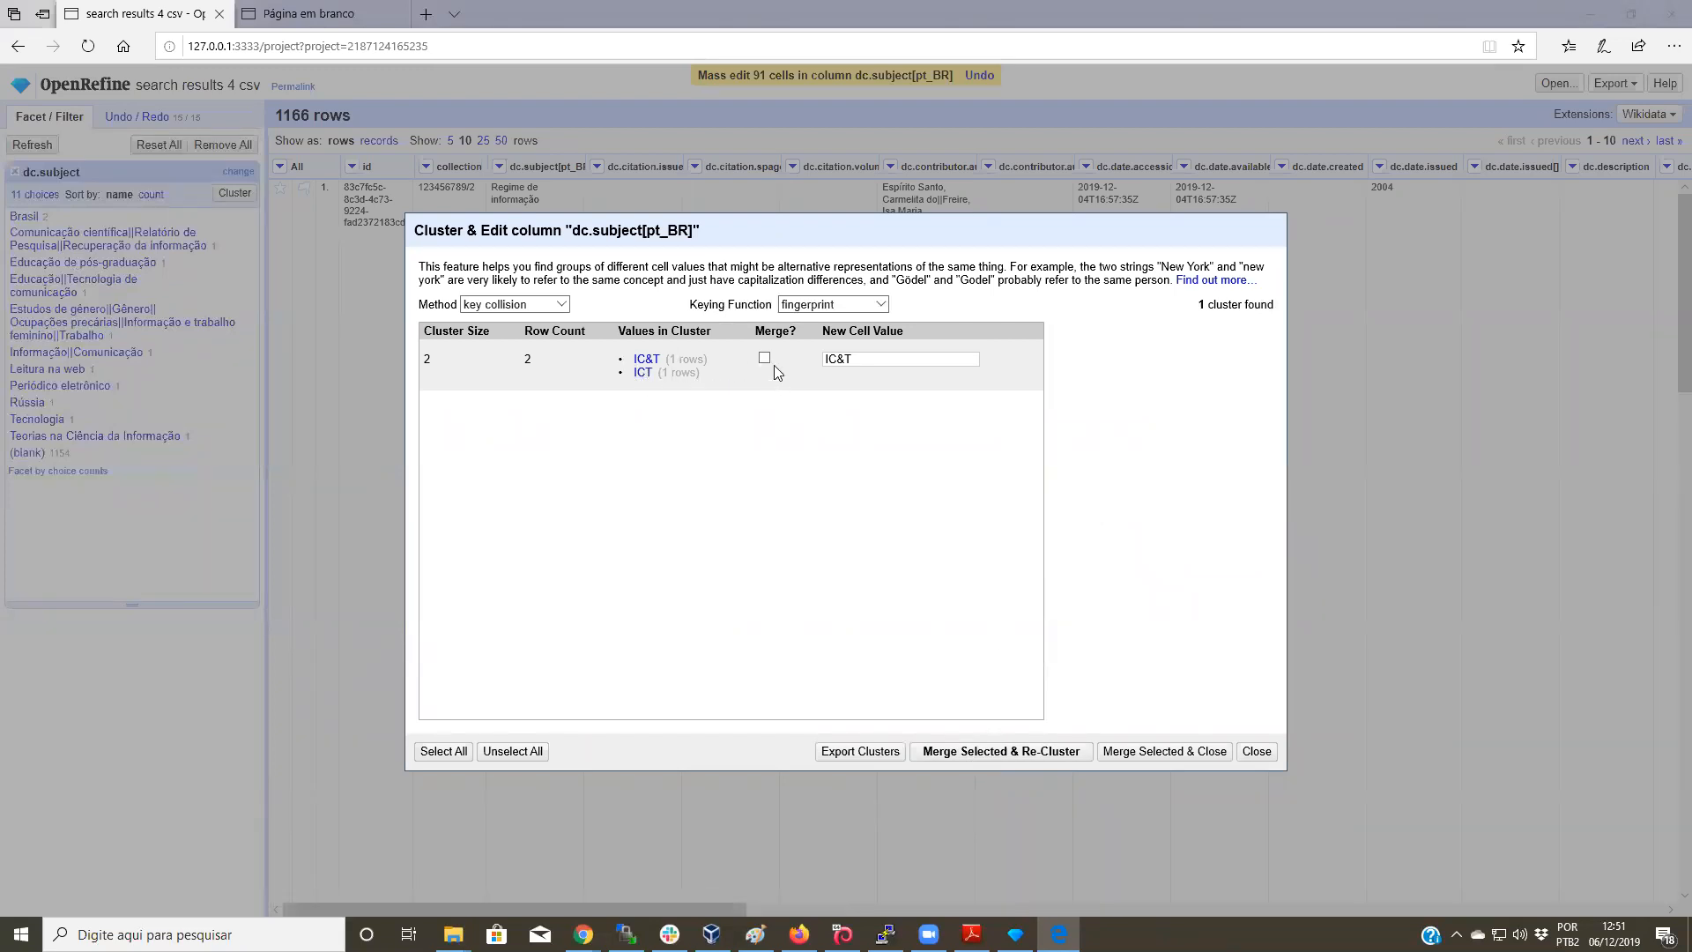
Step: Try ngram-fingerprint with an Ngram Size, then switch the keying function to metaphone3
click(848, 308)
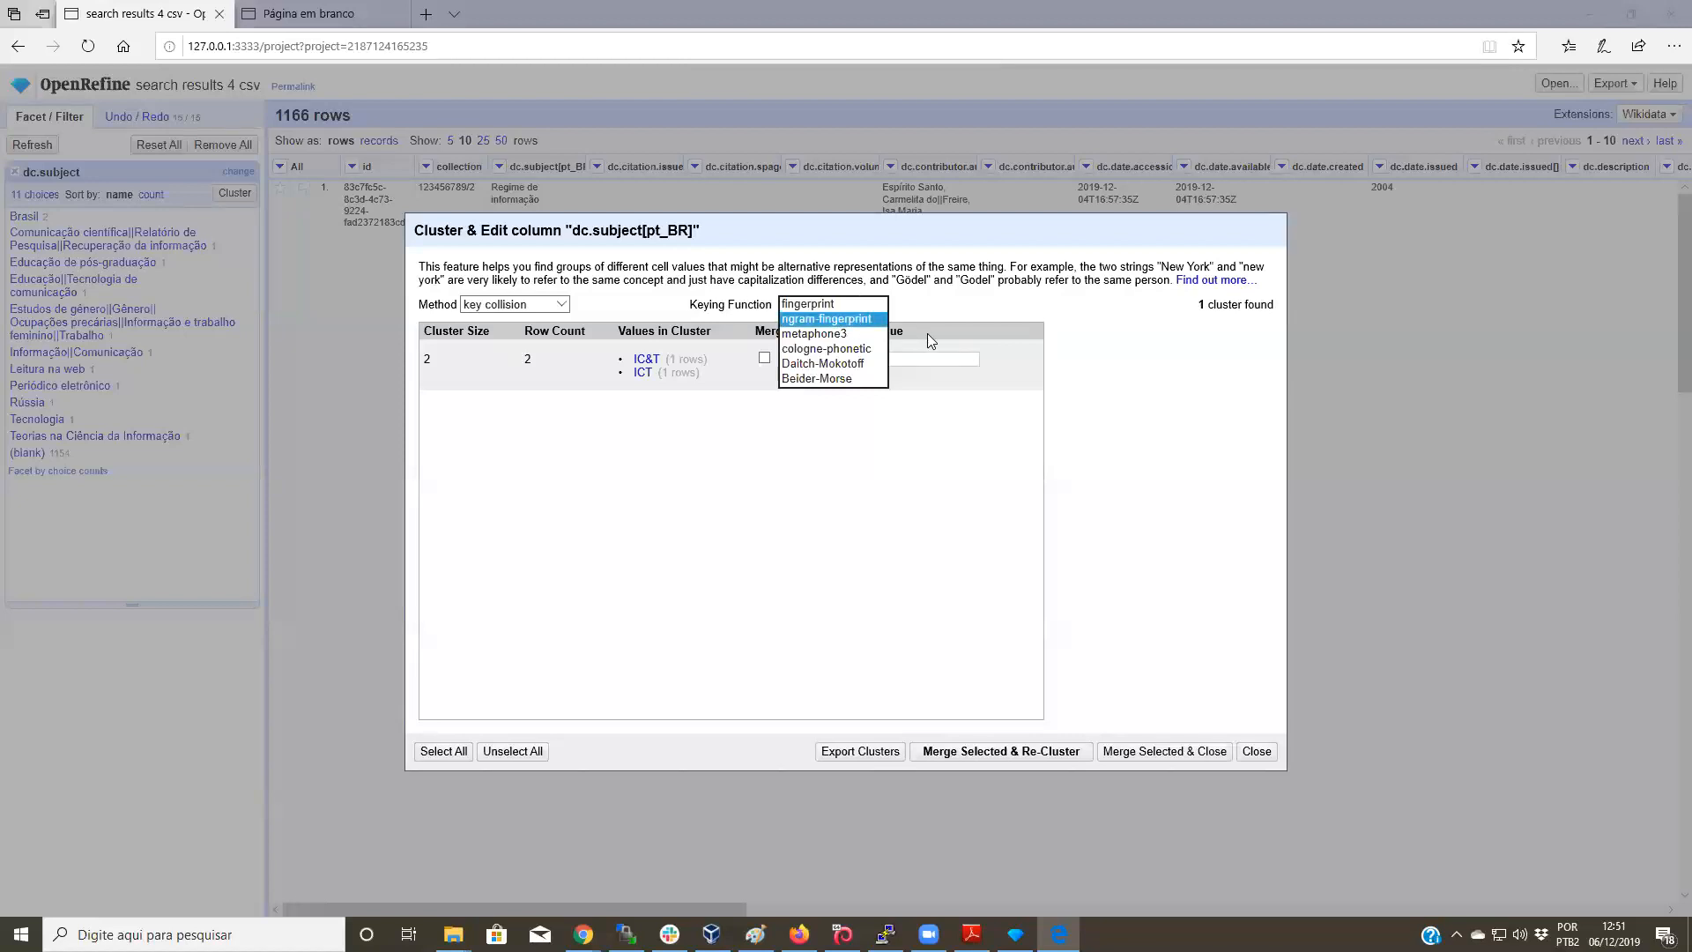
click(838, 319)
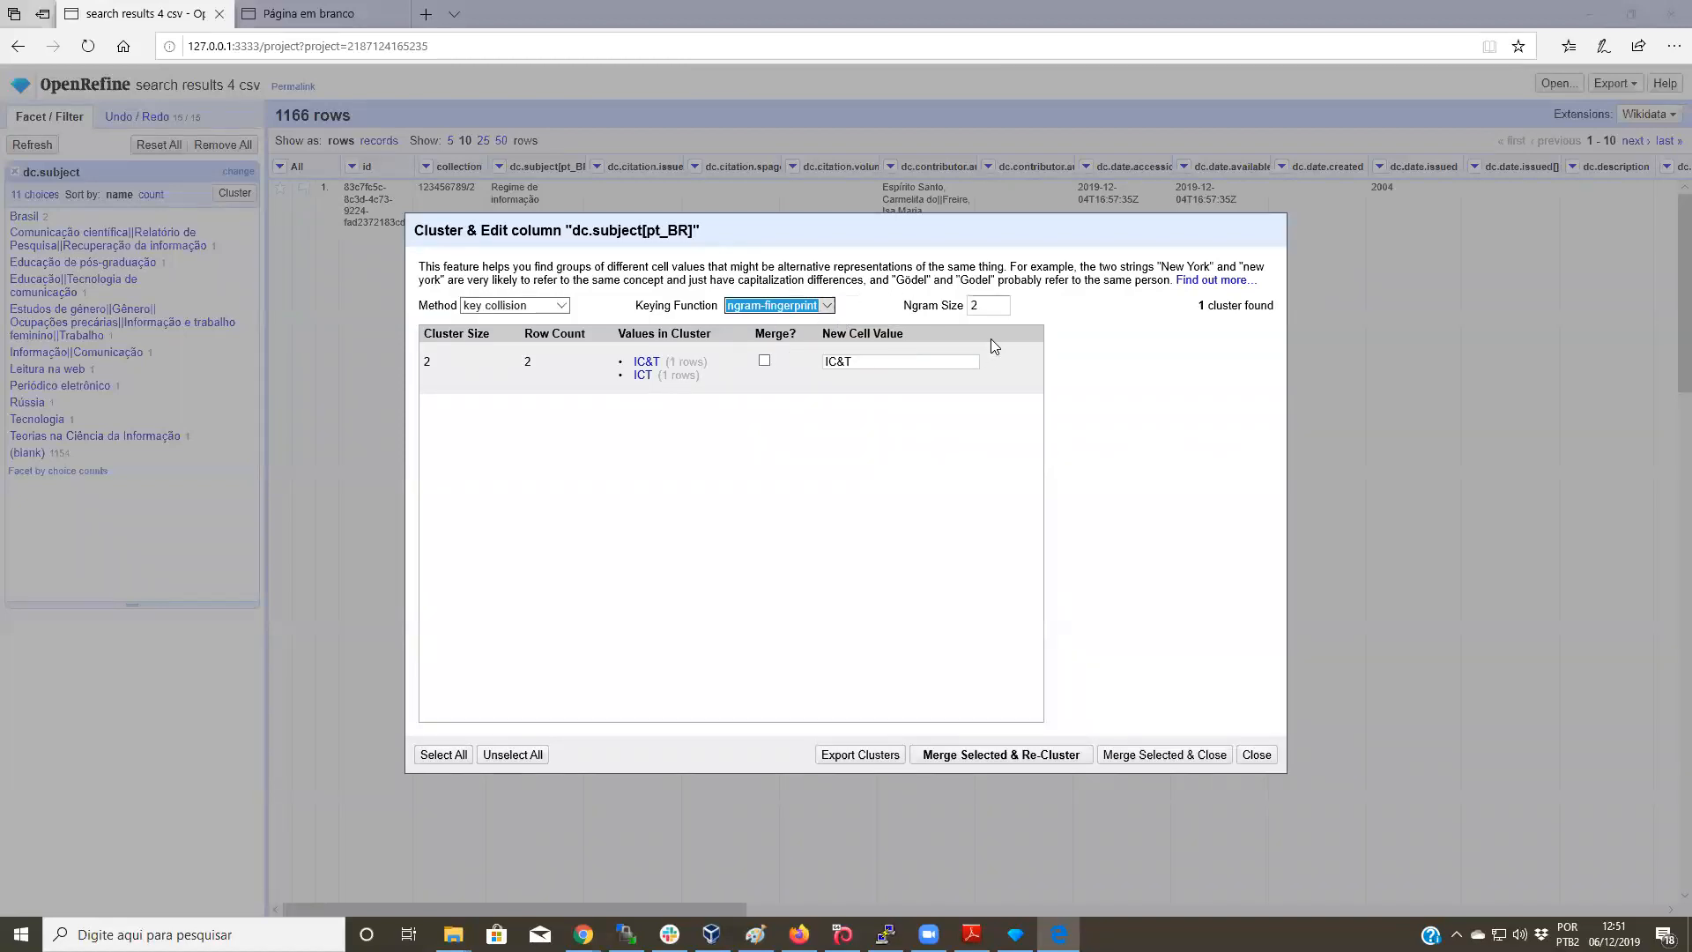
click(998, 307)
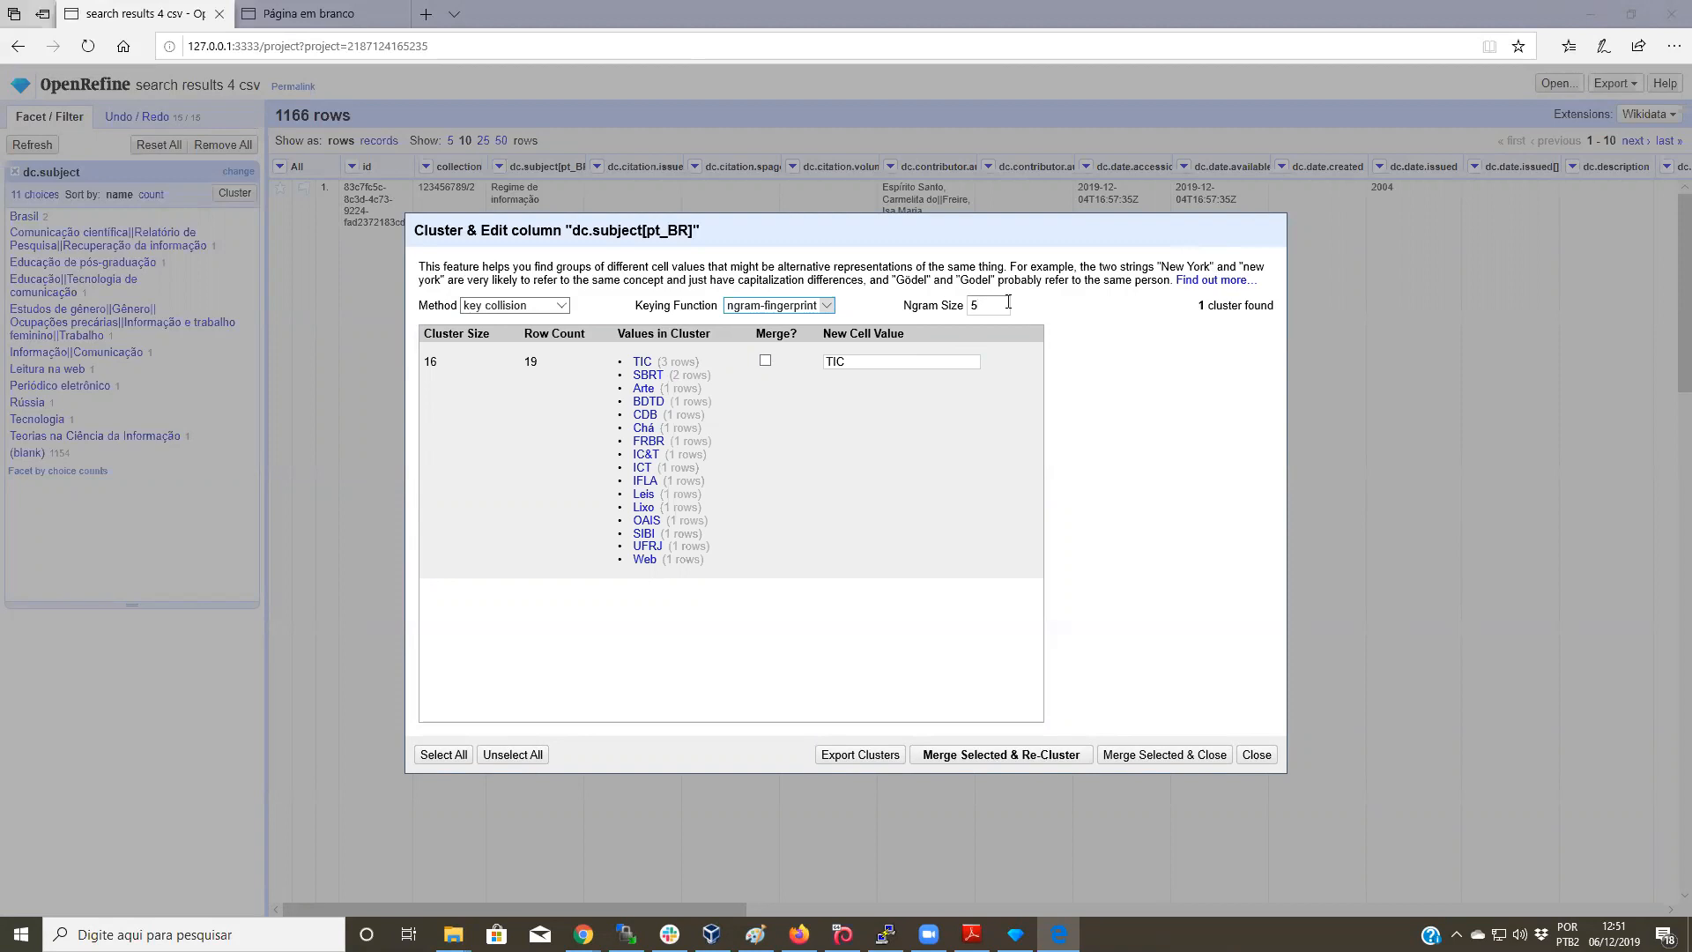
click(820, 306)
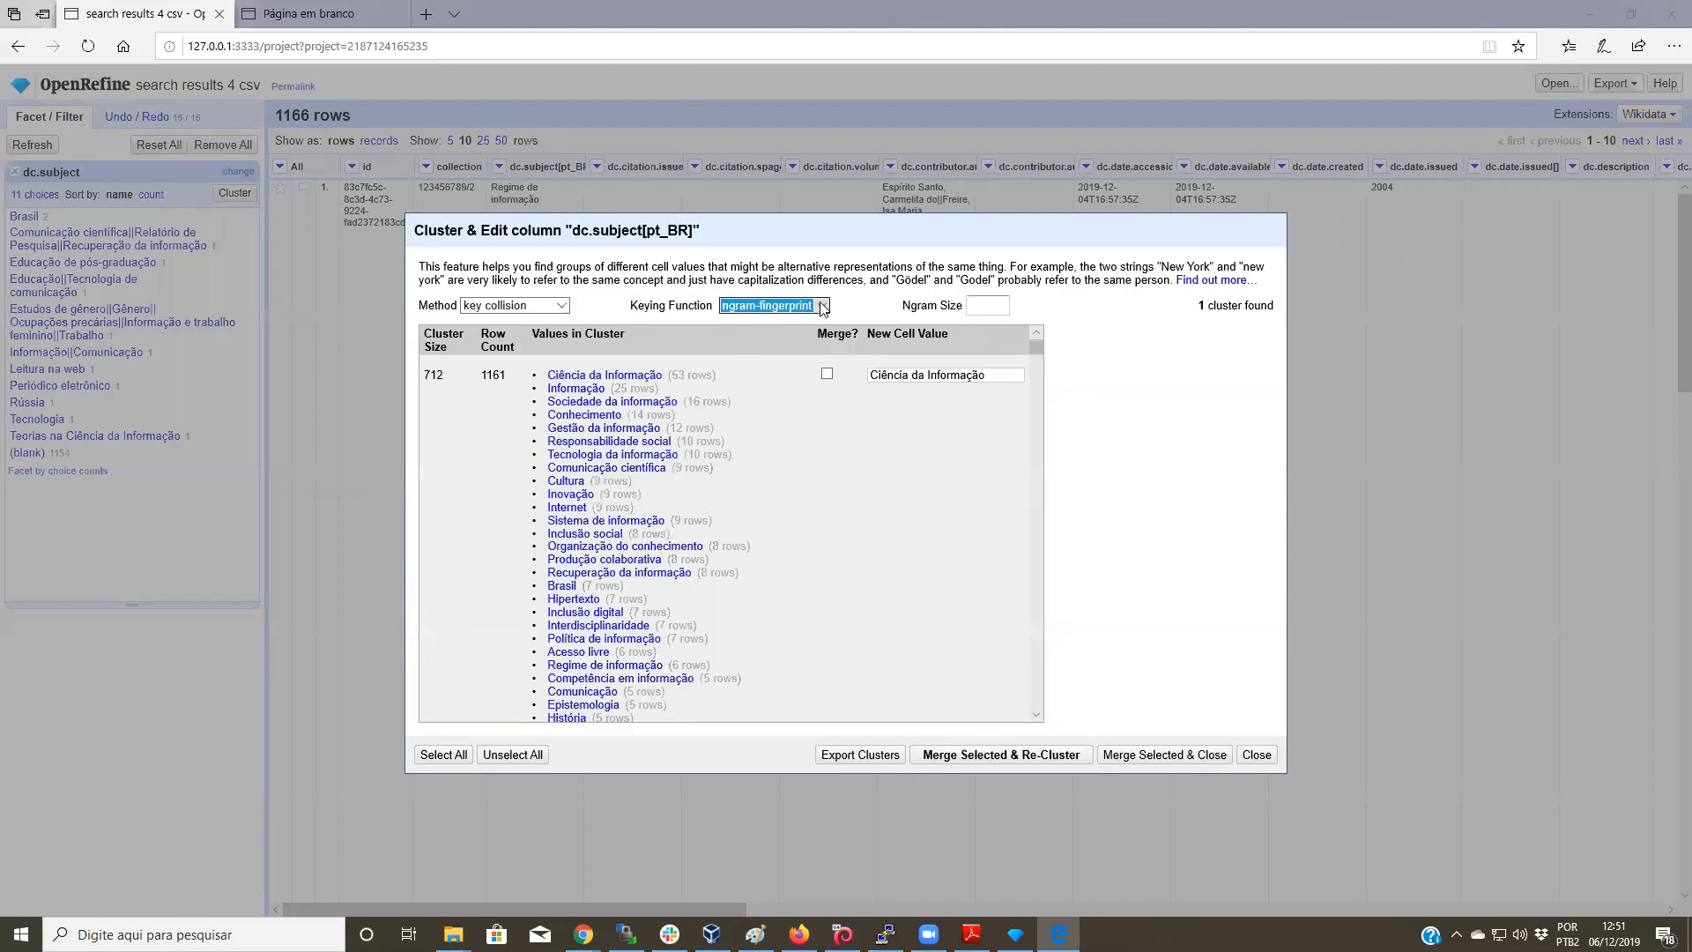
click(820, 306)
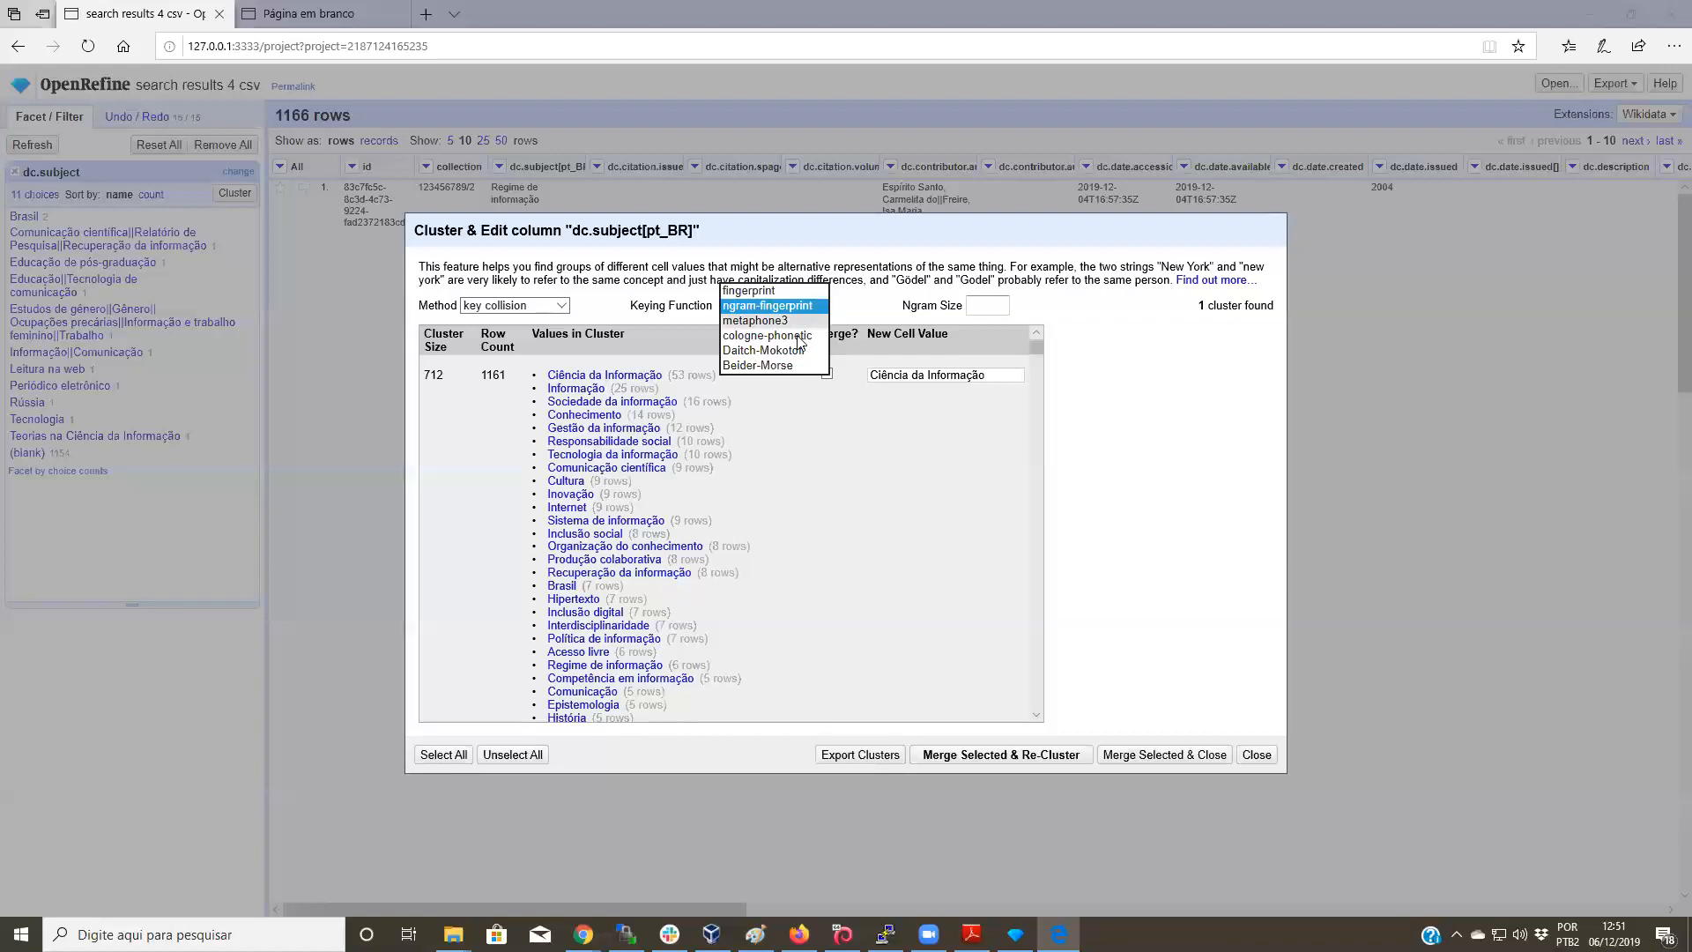
click(789, 323)
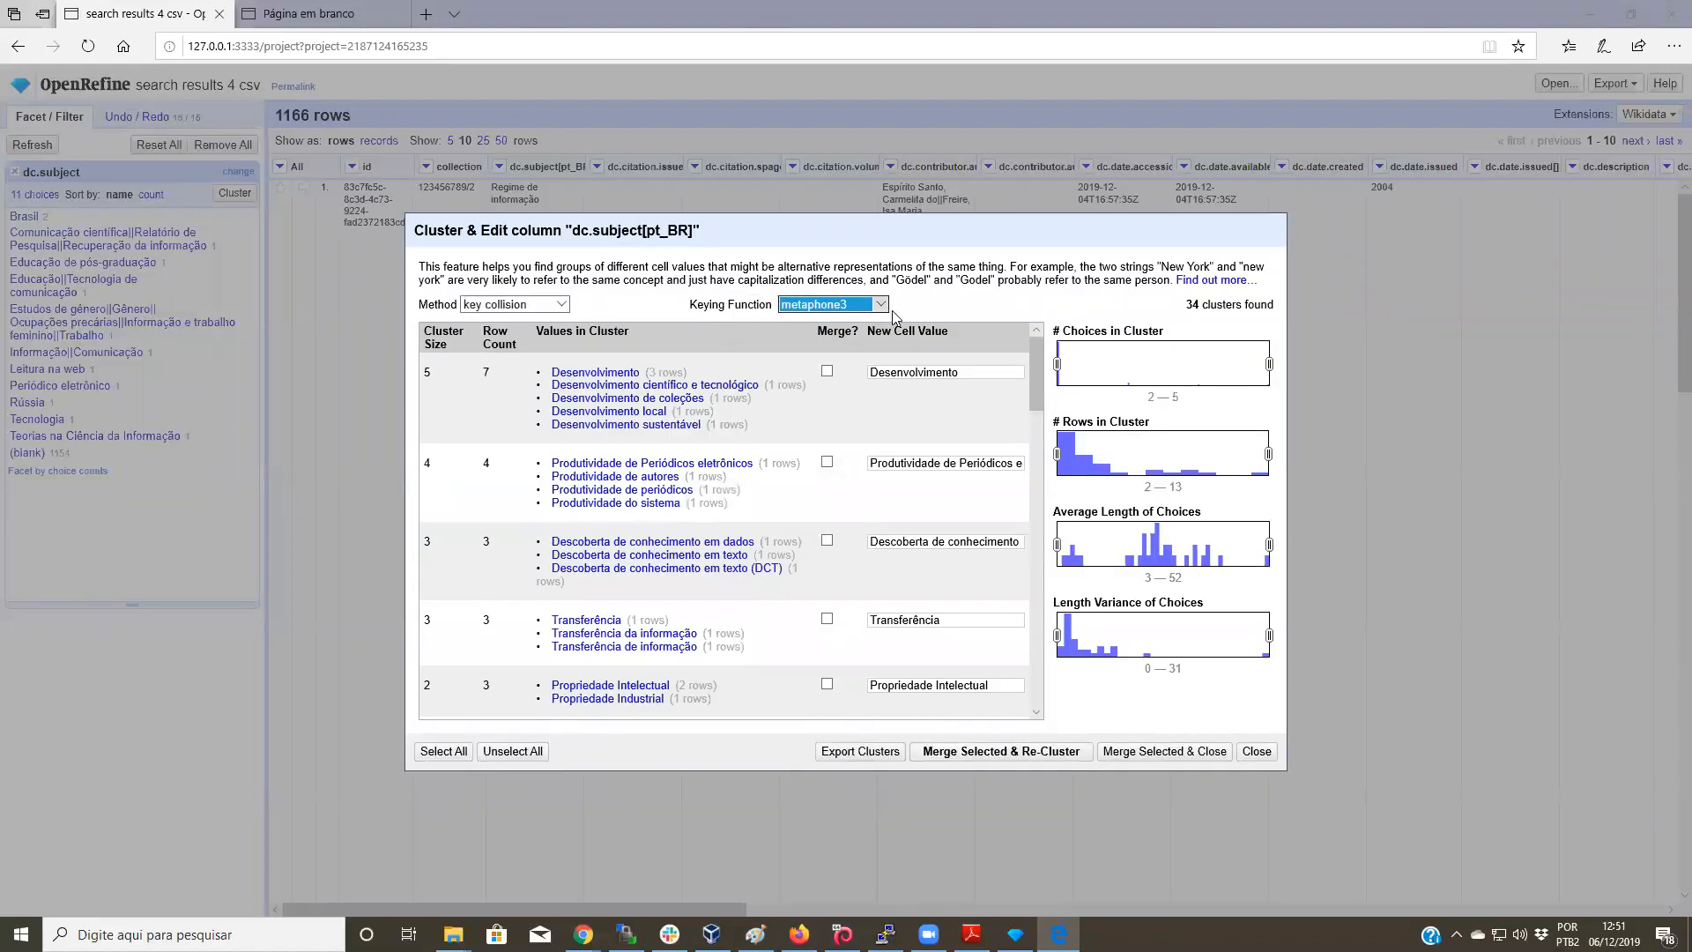
Step: Keeping metaphone3, merge the Informação - Conhecimento cluster's 2 cells and close the clustering window
click(877, 306)
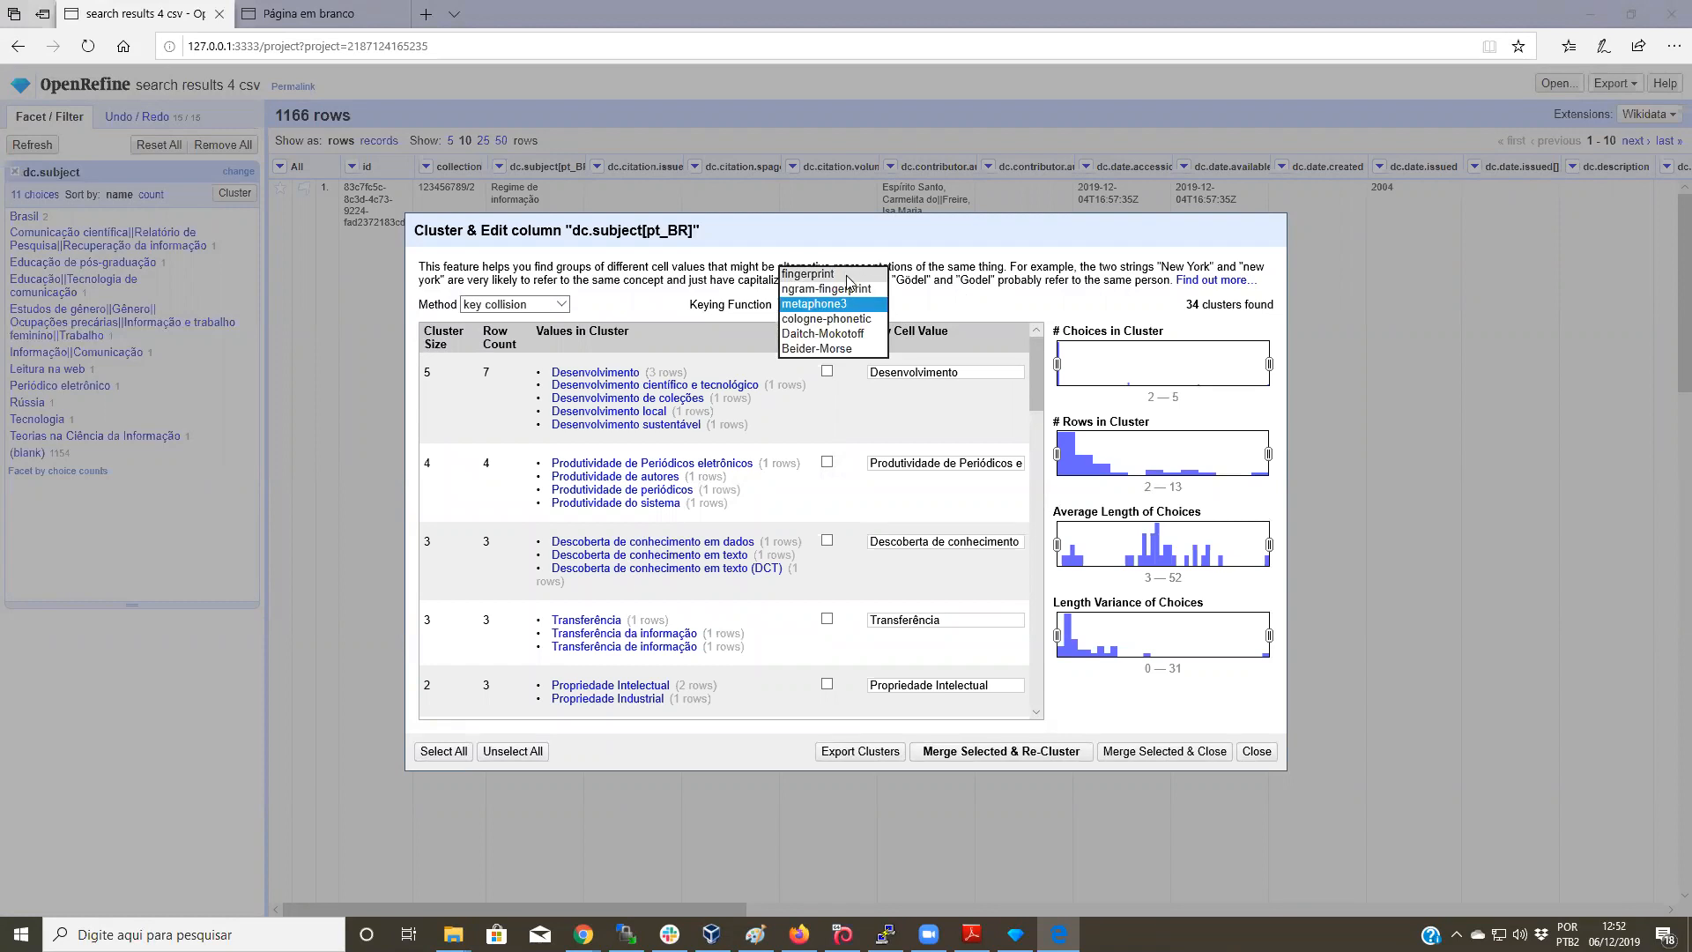
click(859, 305)
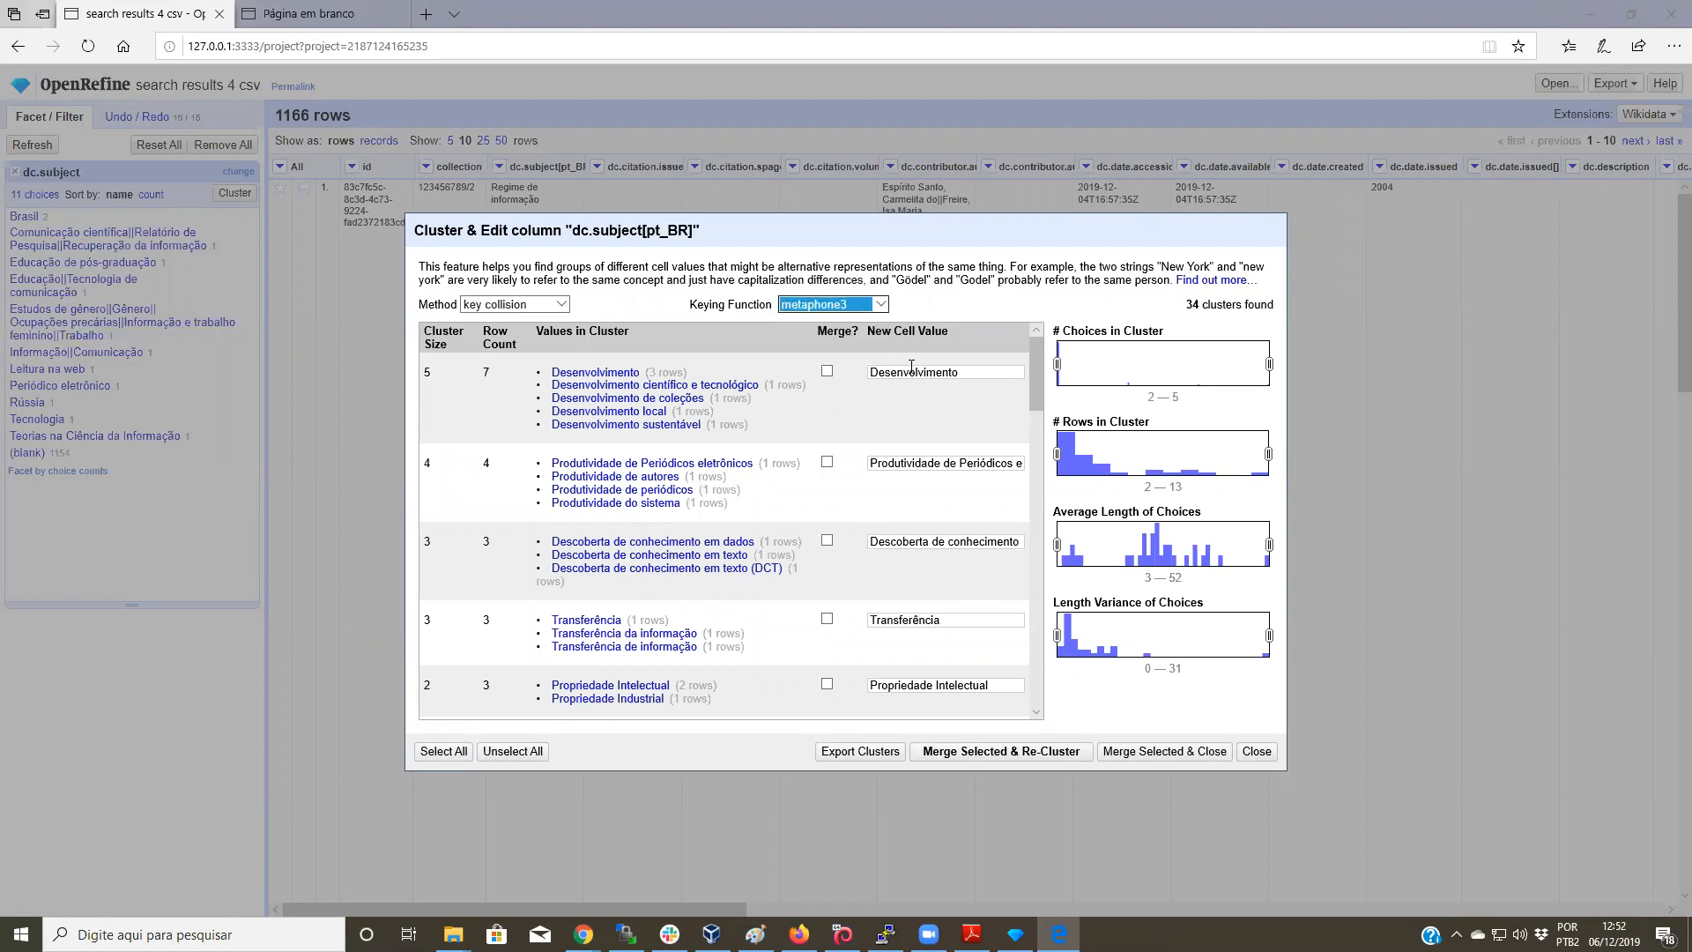
scroll(911, 364, down, 1)
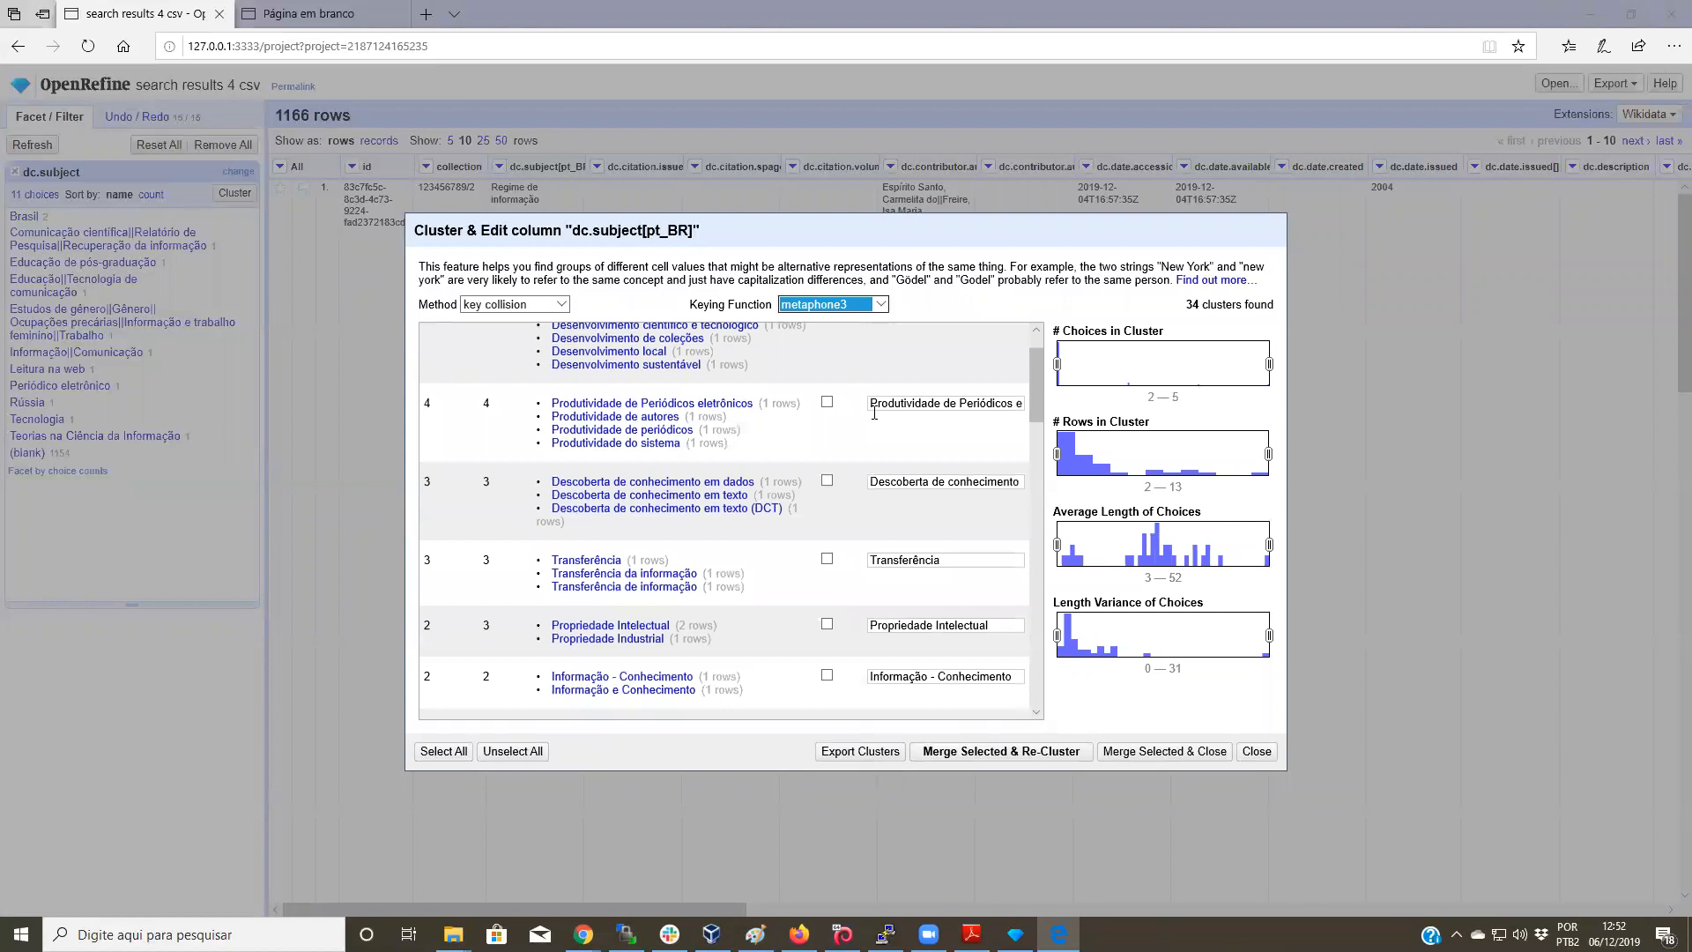
scroll(874, 407, down, 1)
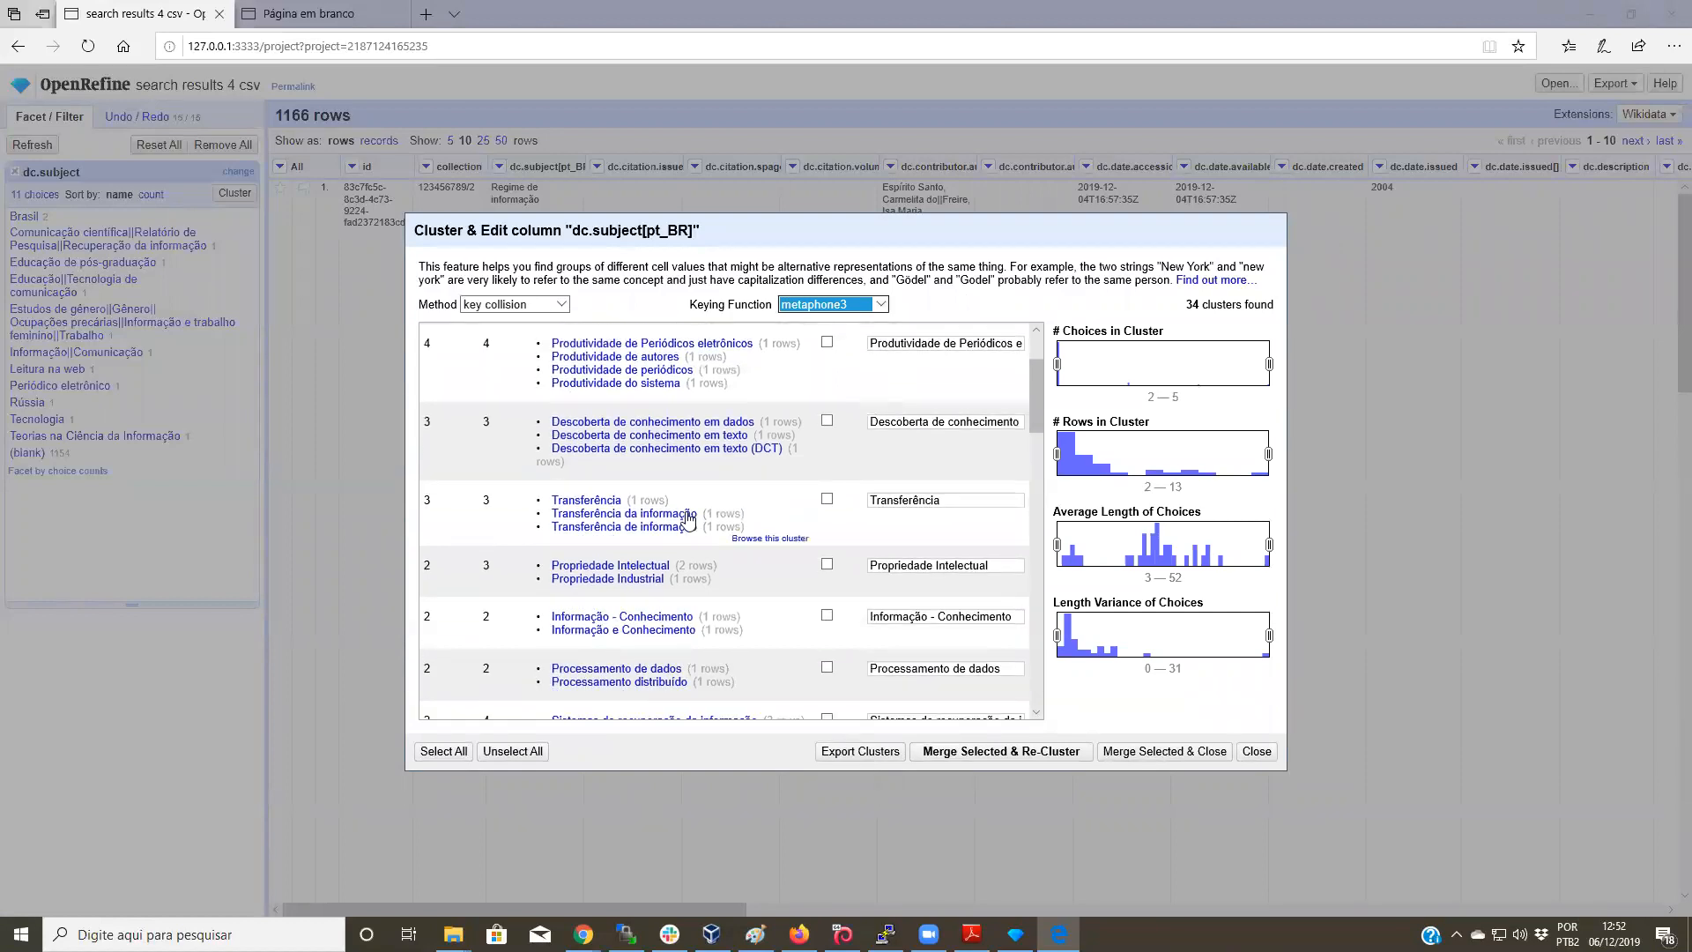
mouse_move(640, 526)
scroll(685, 502, down, 1)
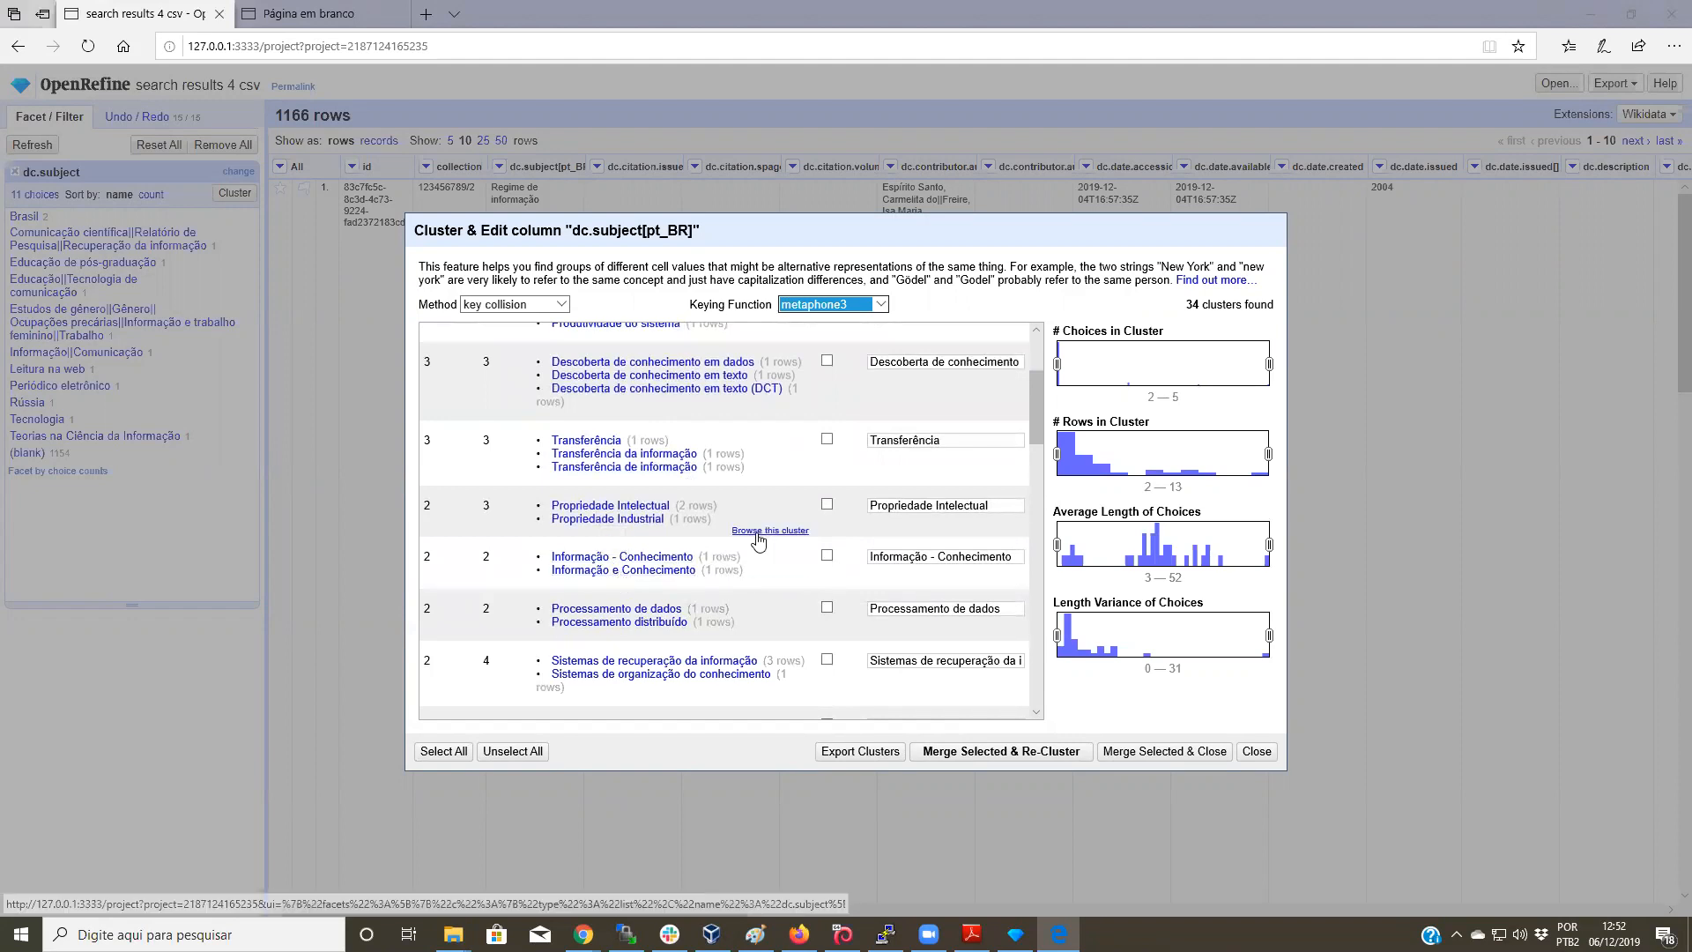
click(827, 557)
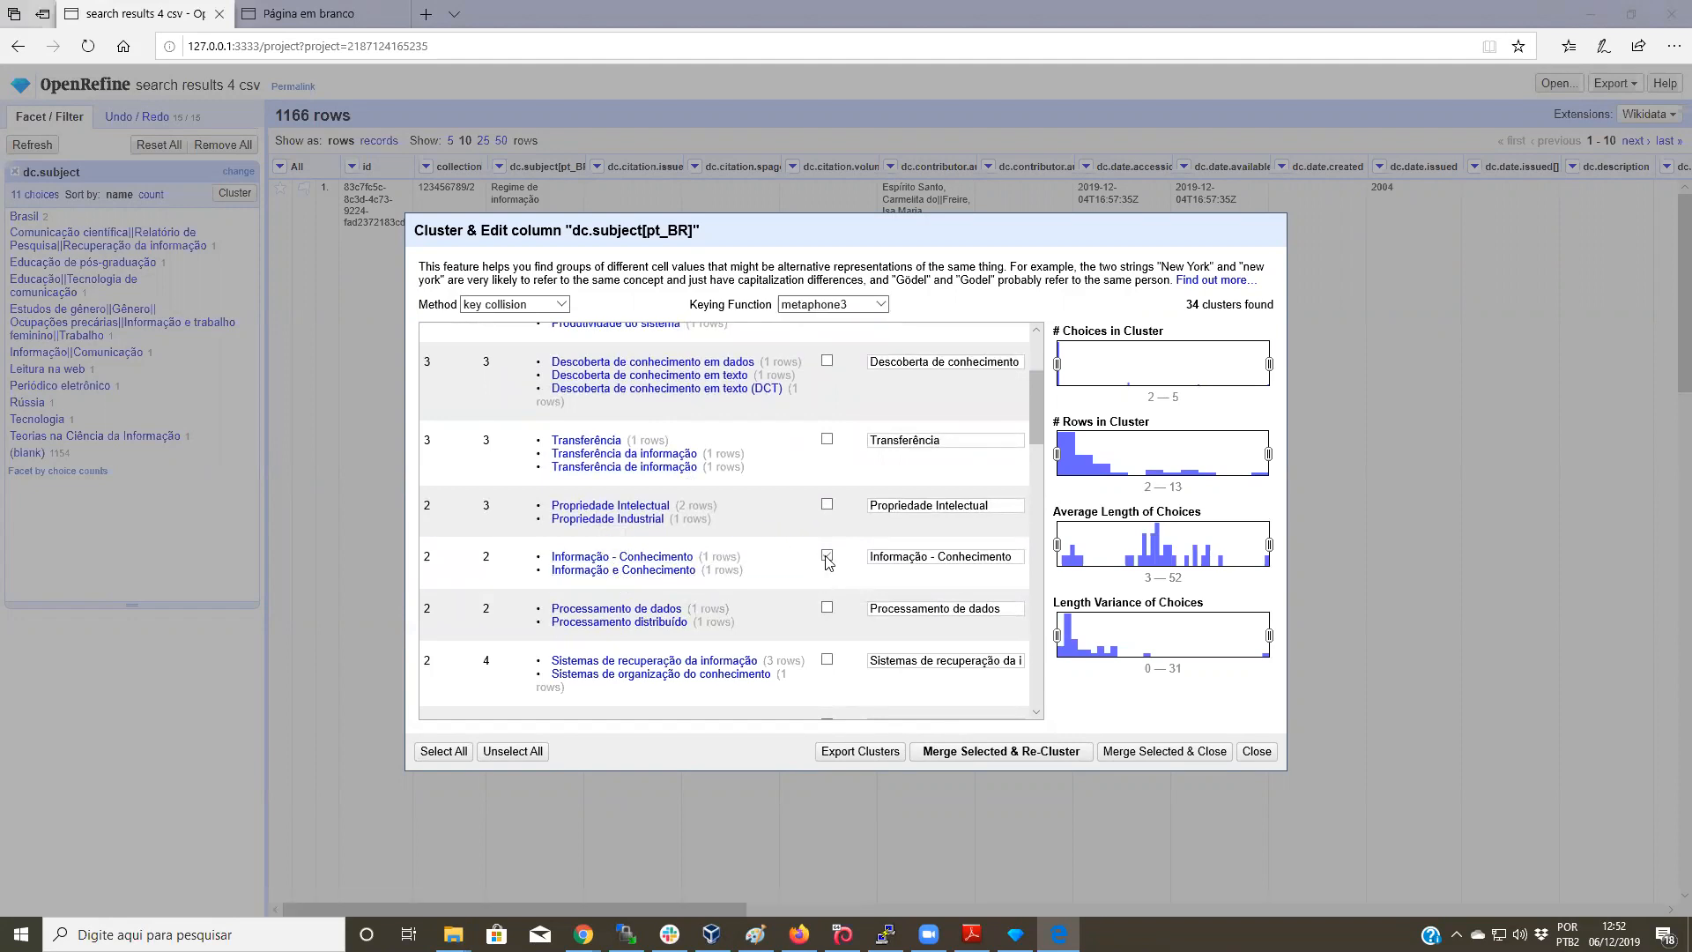
click(994, 756)
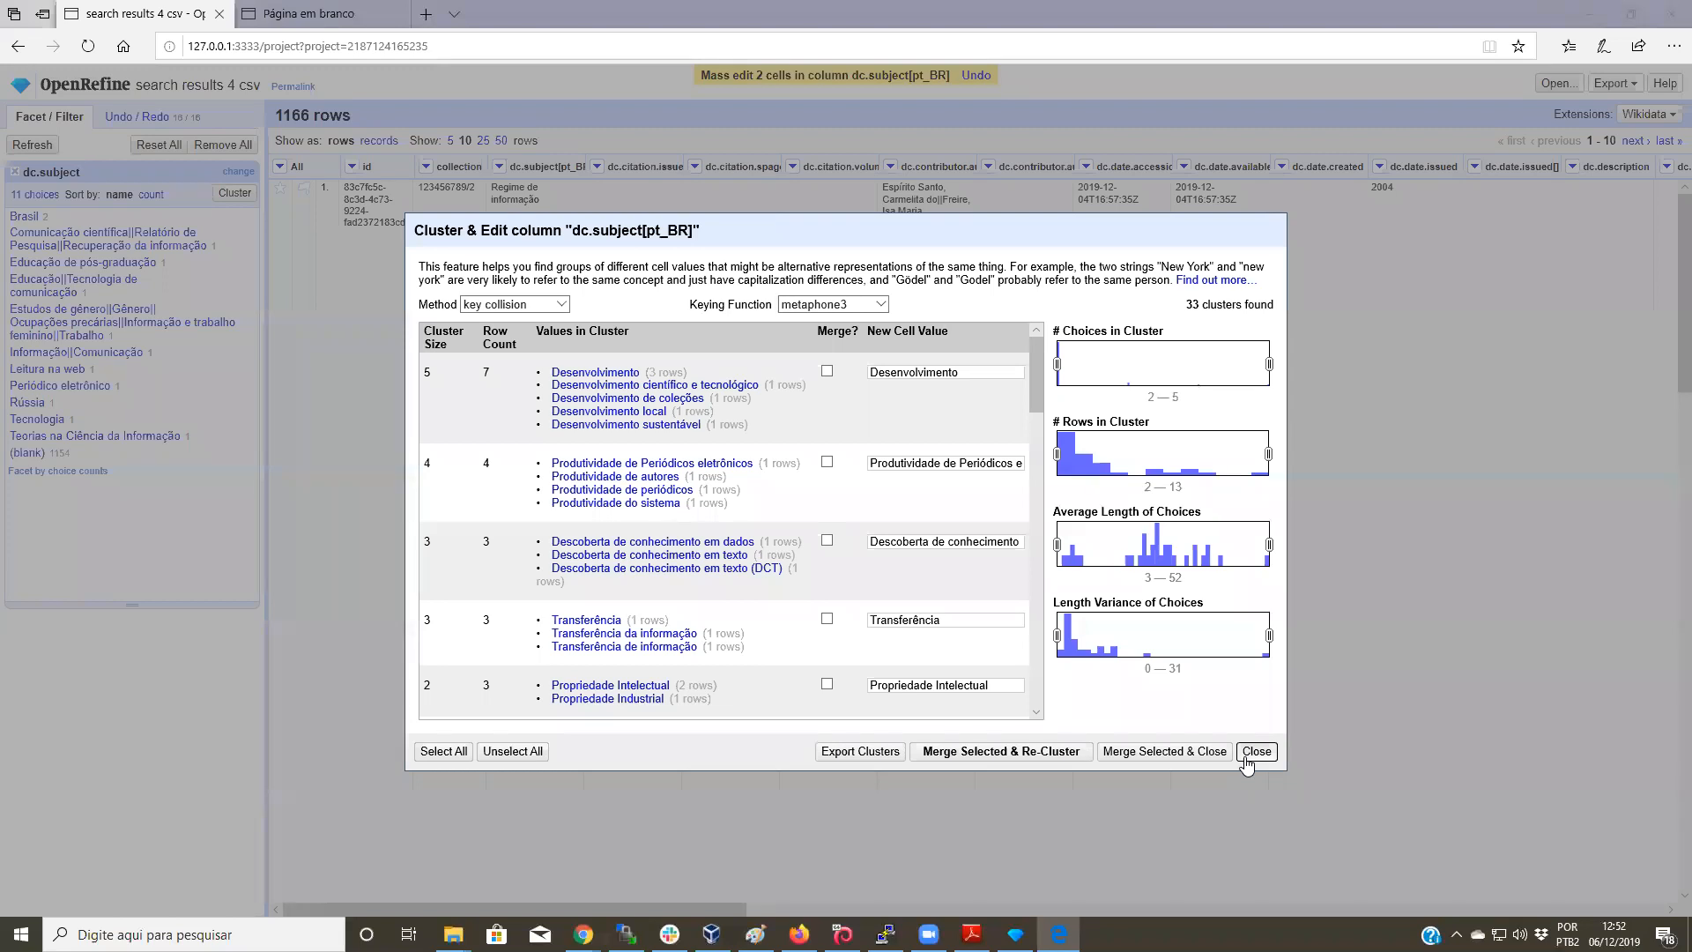
click(1256, 750)
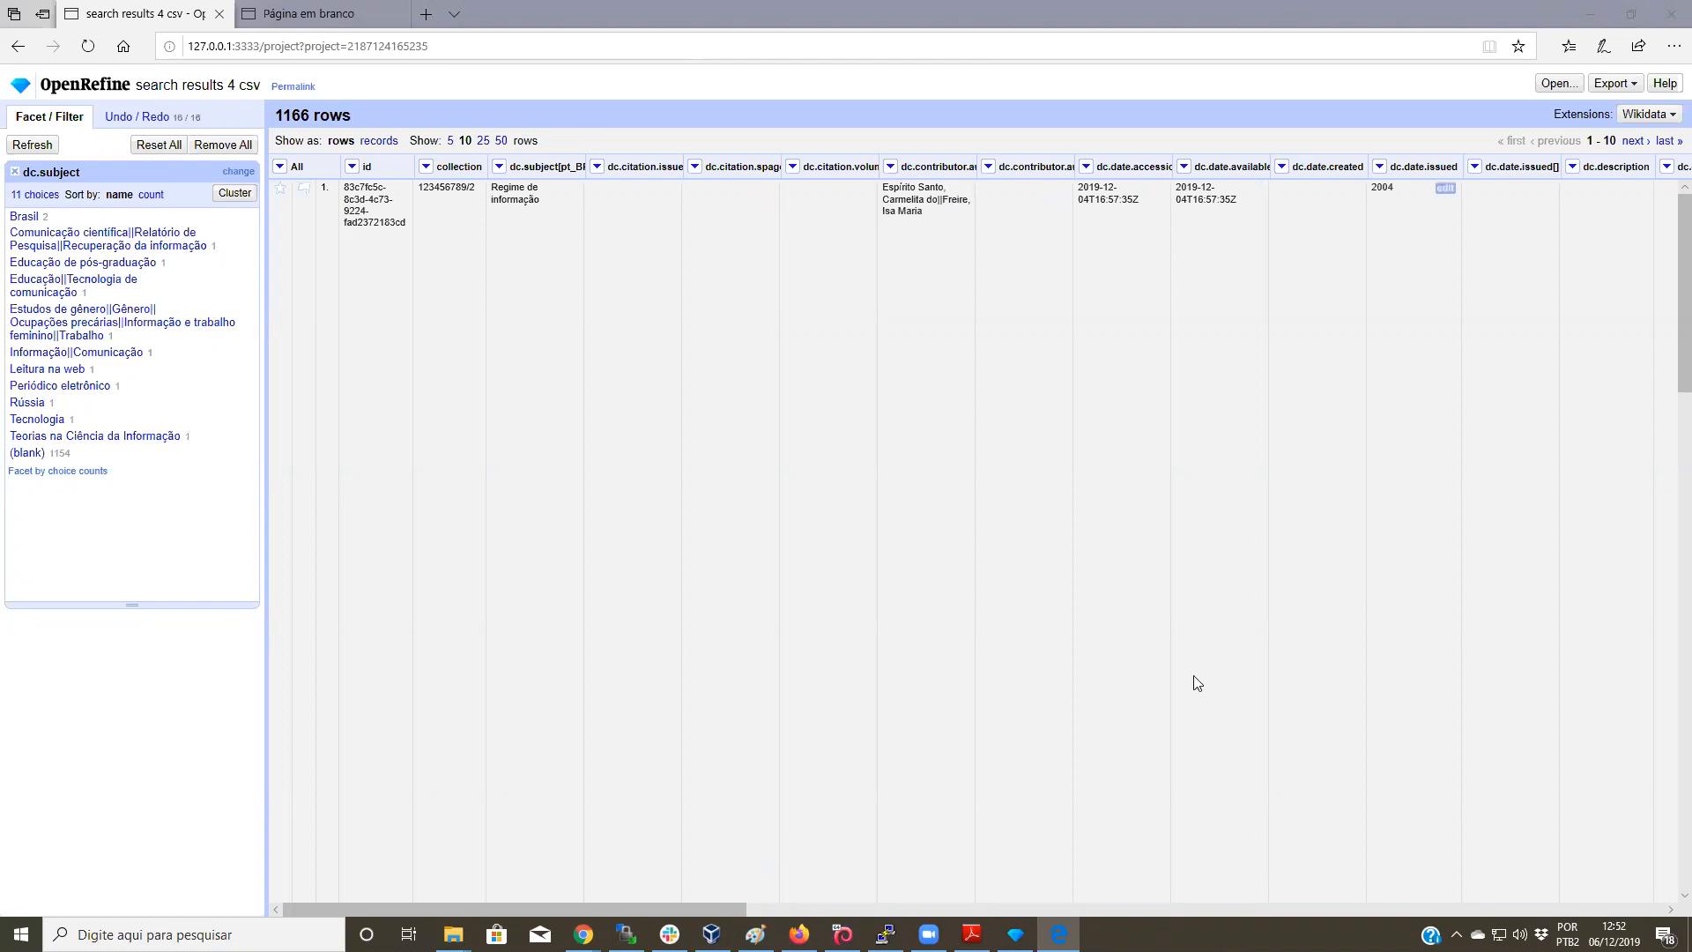
Step: Scroll the grid right to bring the description and dc.identifier citation columns into view
drag(702, 910, 915, 910)
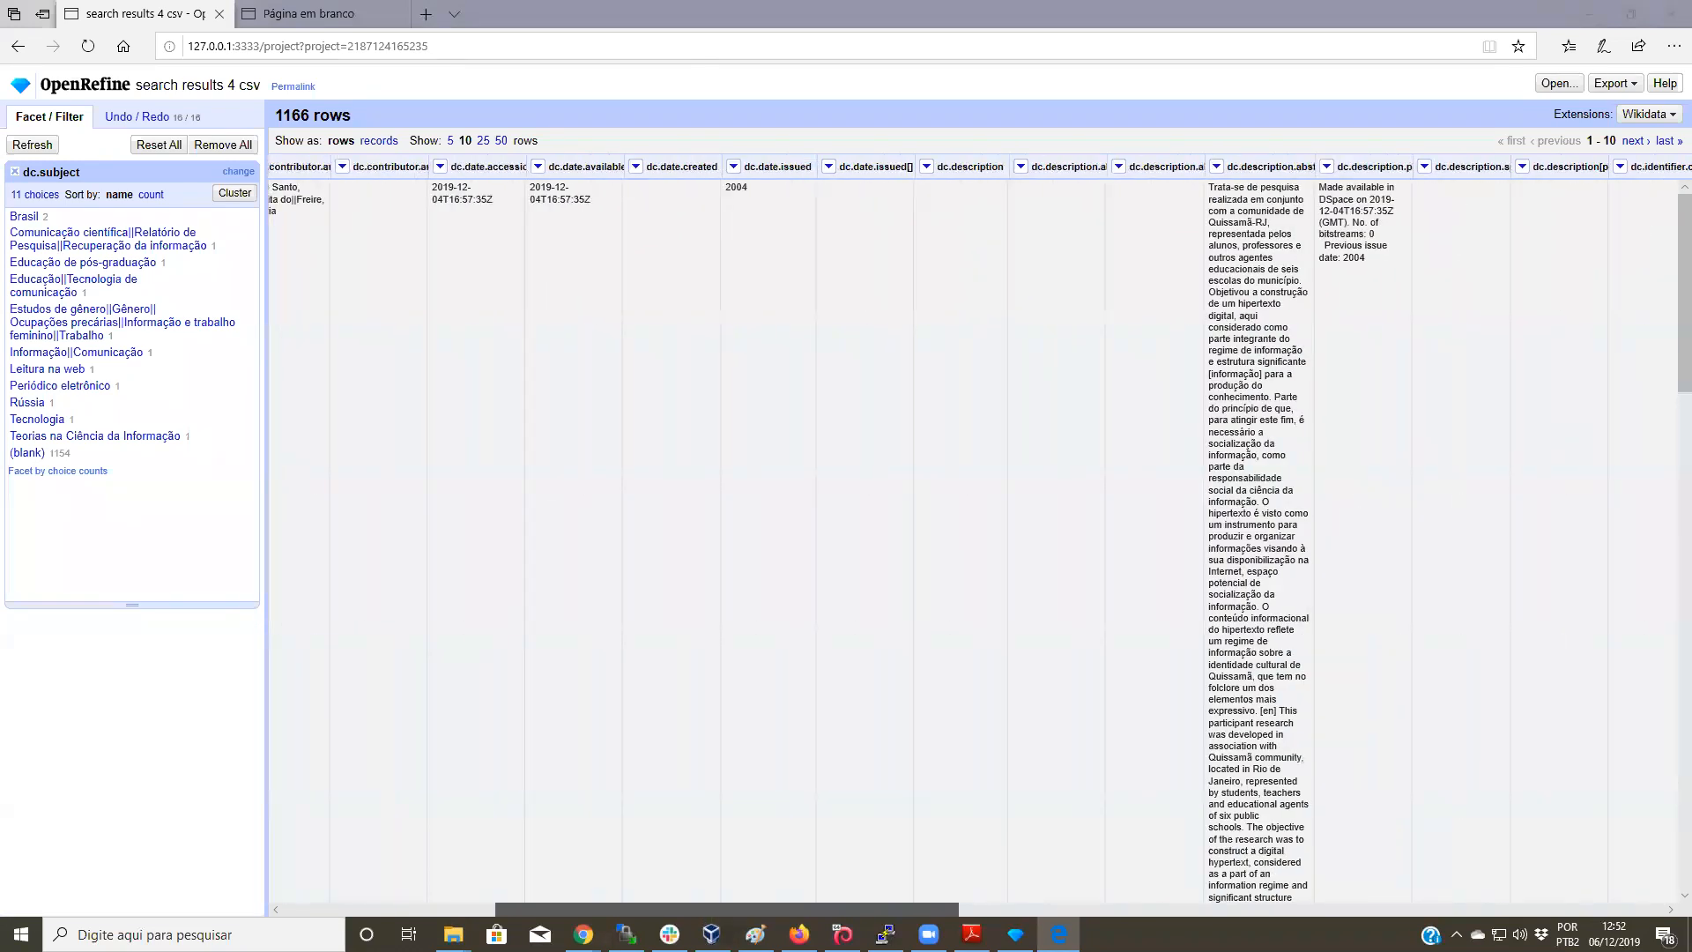
scroll(979, 537, right, 3)
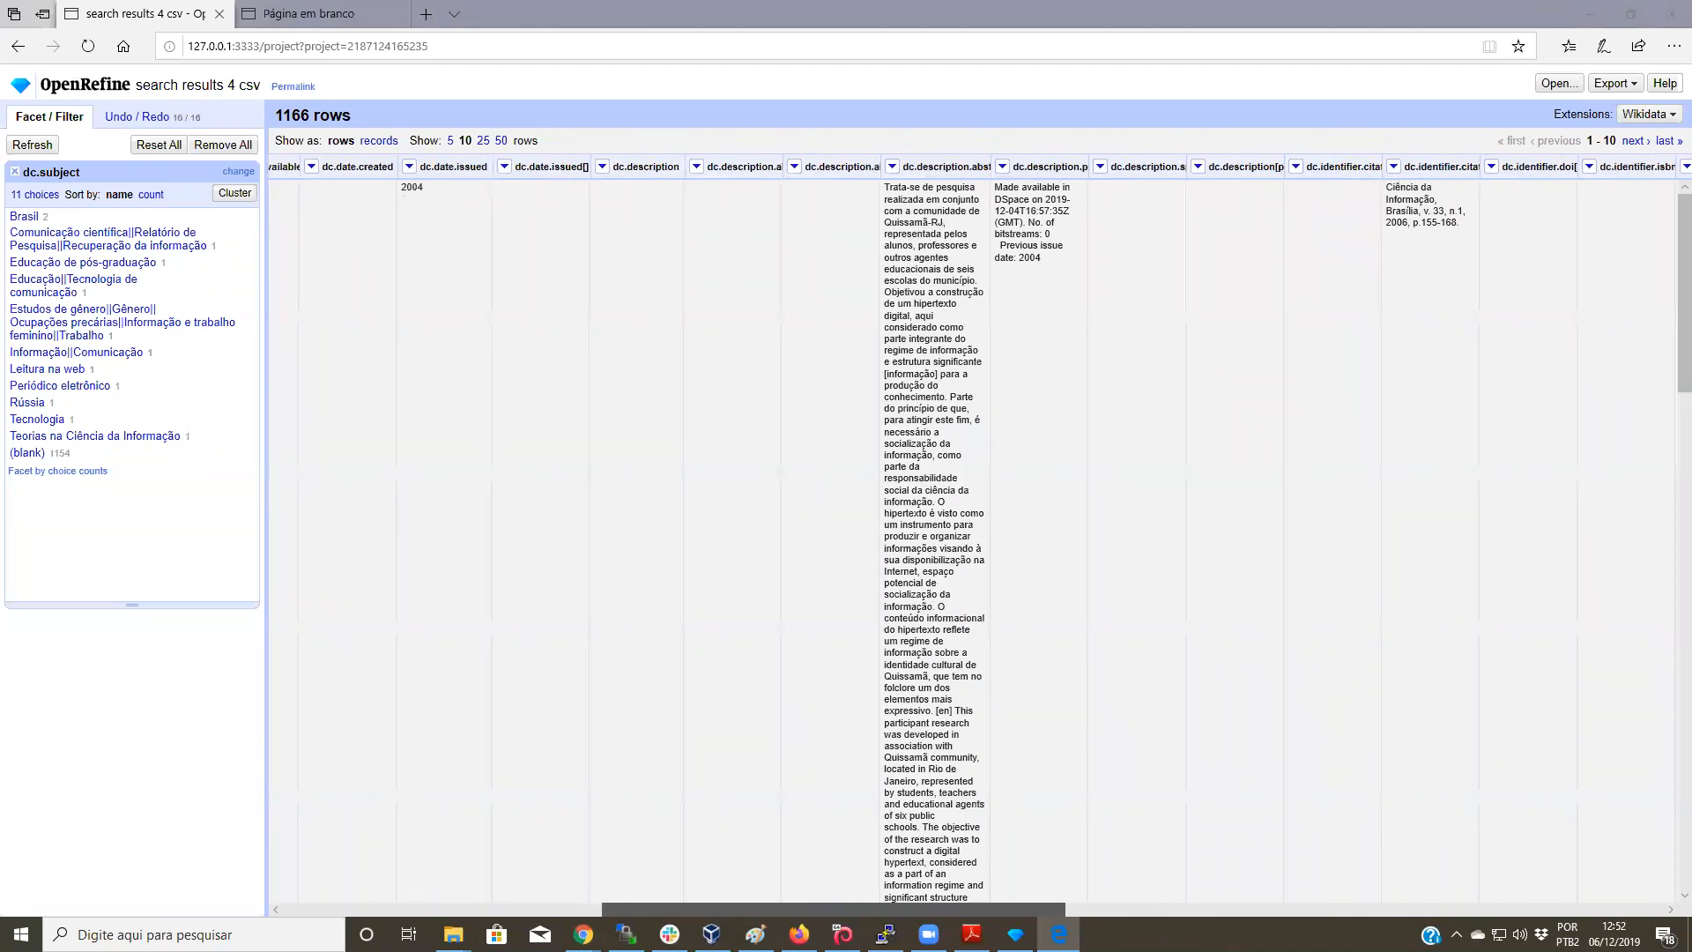
scroll(979, 536, right, 4)
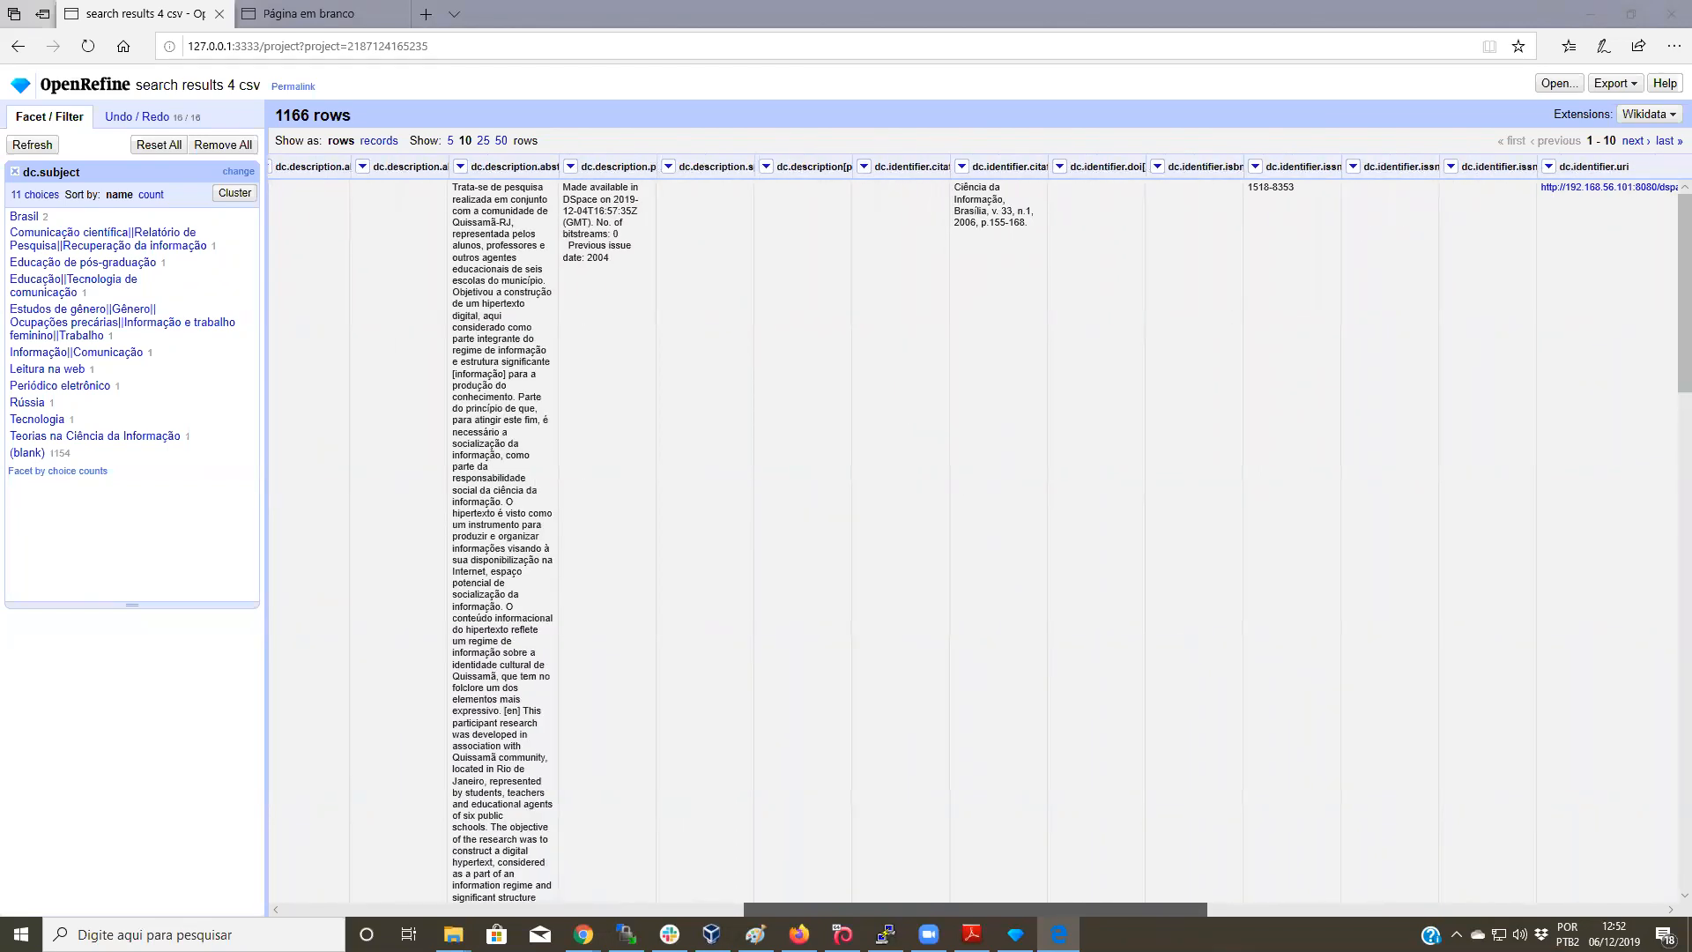
scroll(979, 537, right, 8)
scroll(979, 536, left, 9)
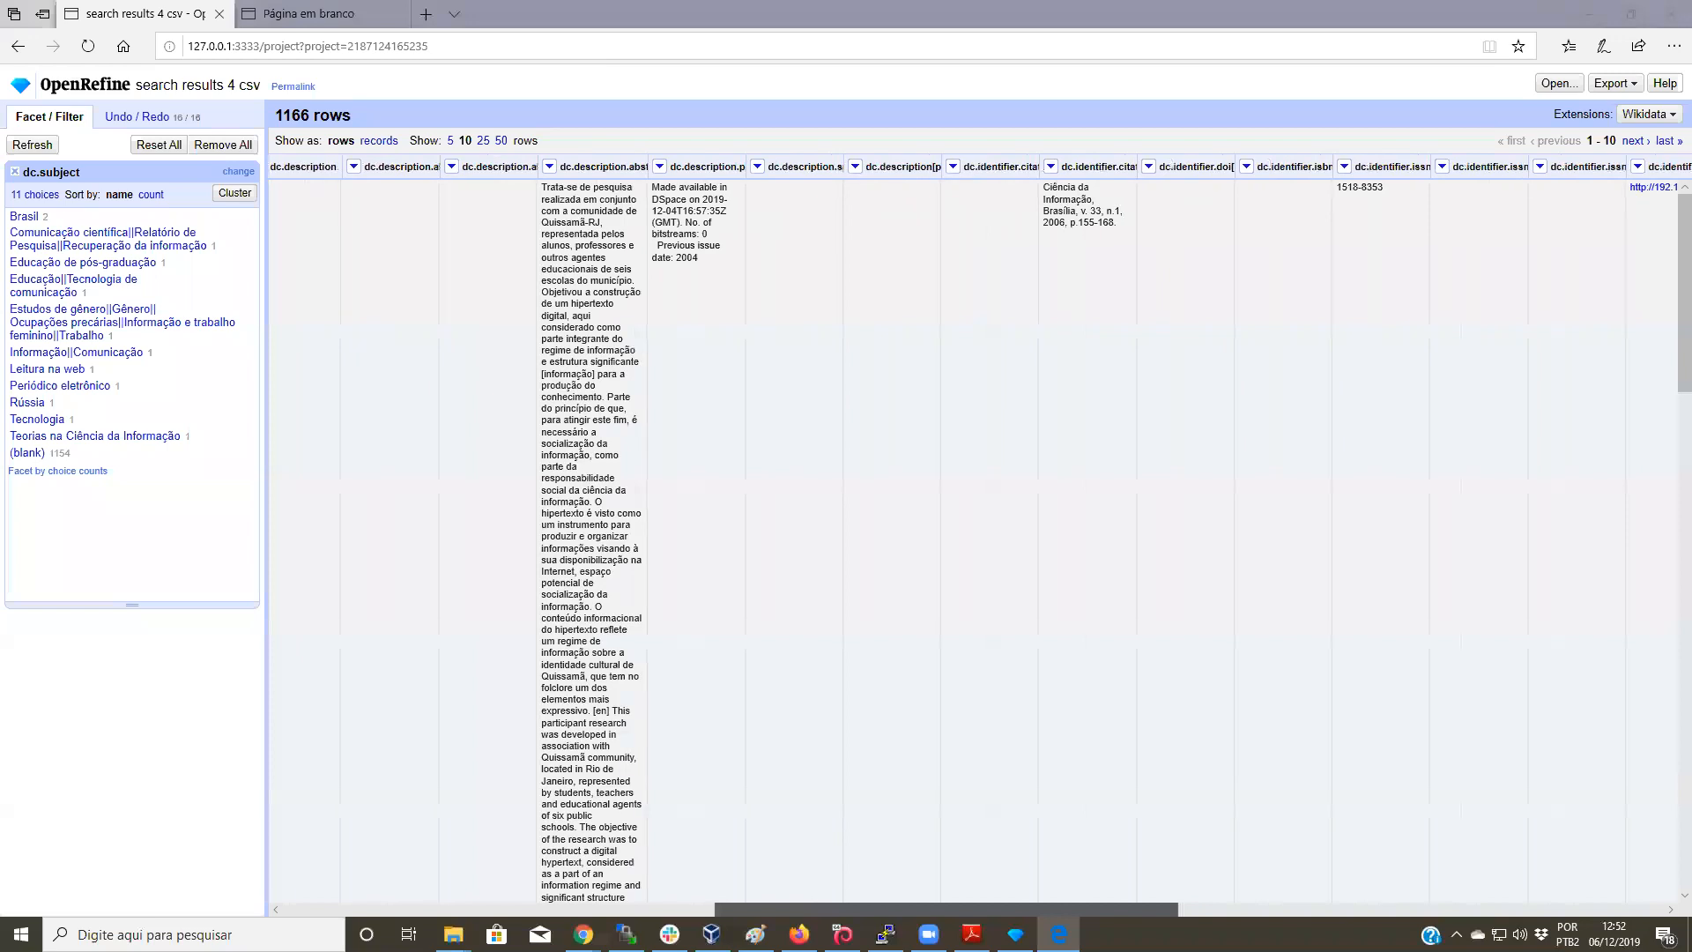
scroll(1214, 196, right, 1)
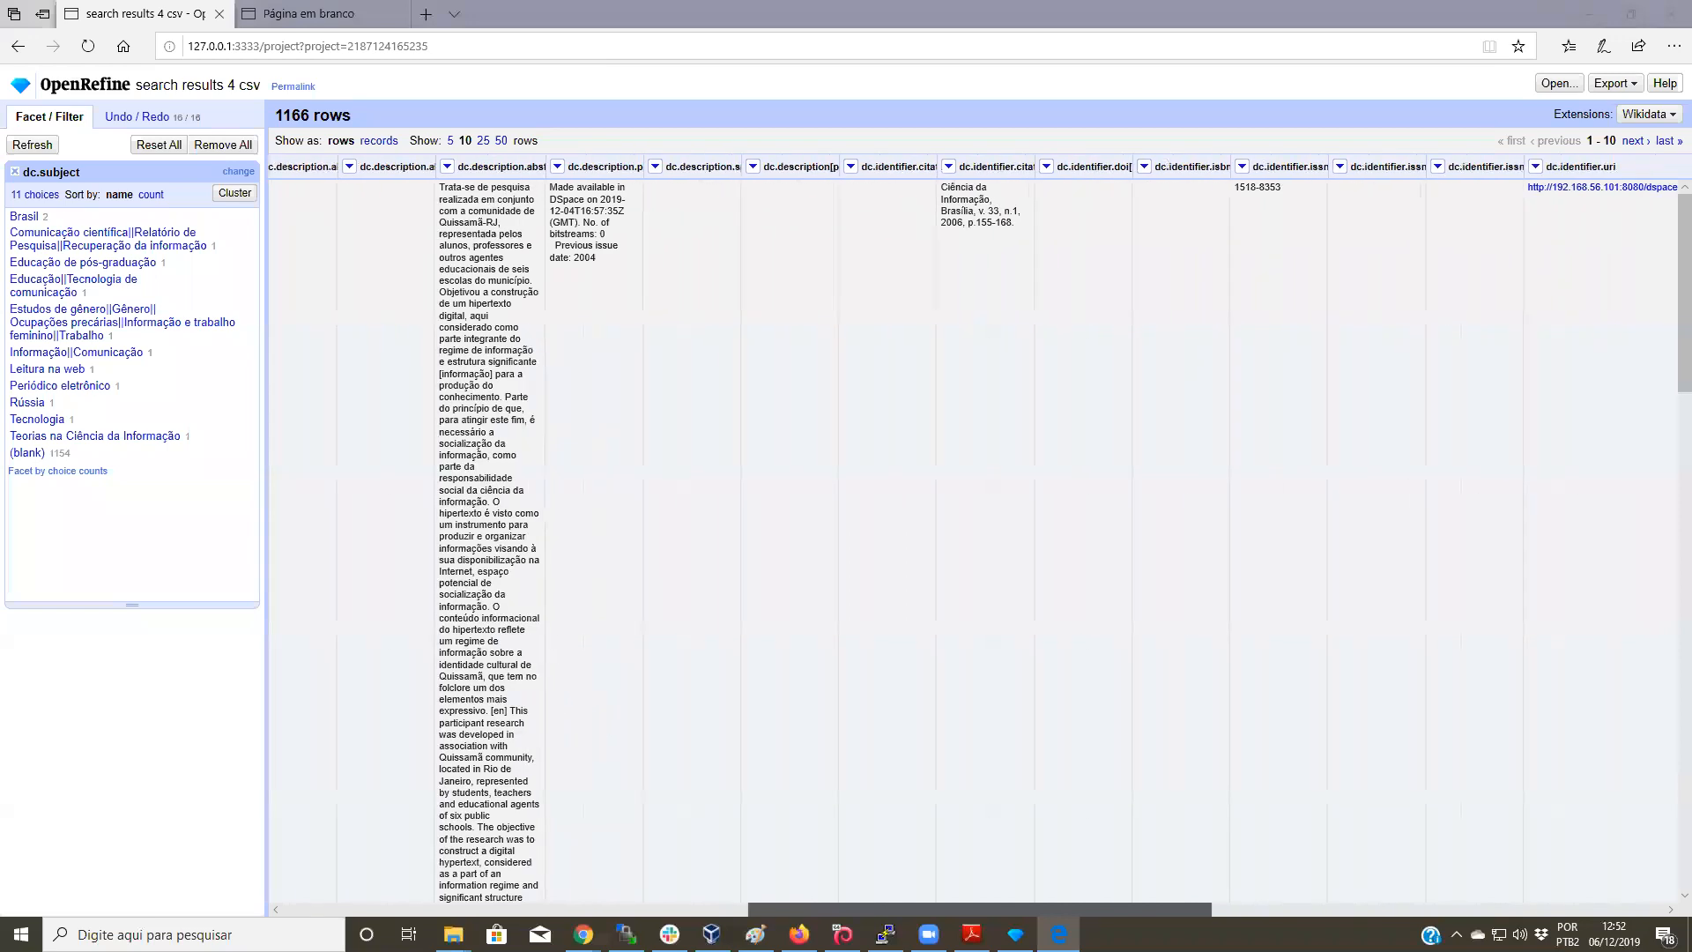
Step: Null out all 250 dc.identifier.citation[pt_BR] cells with the To null transform
click(952, 167)
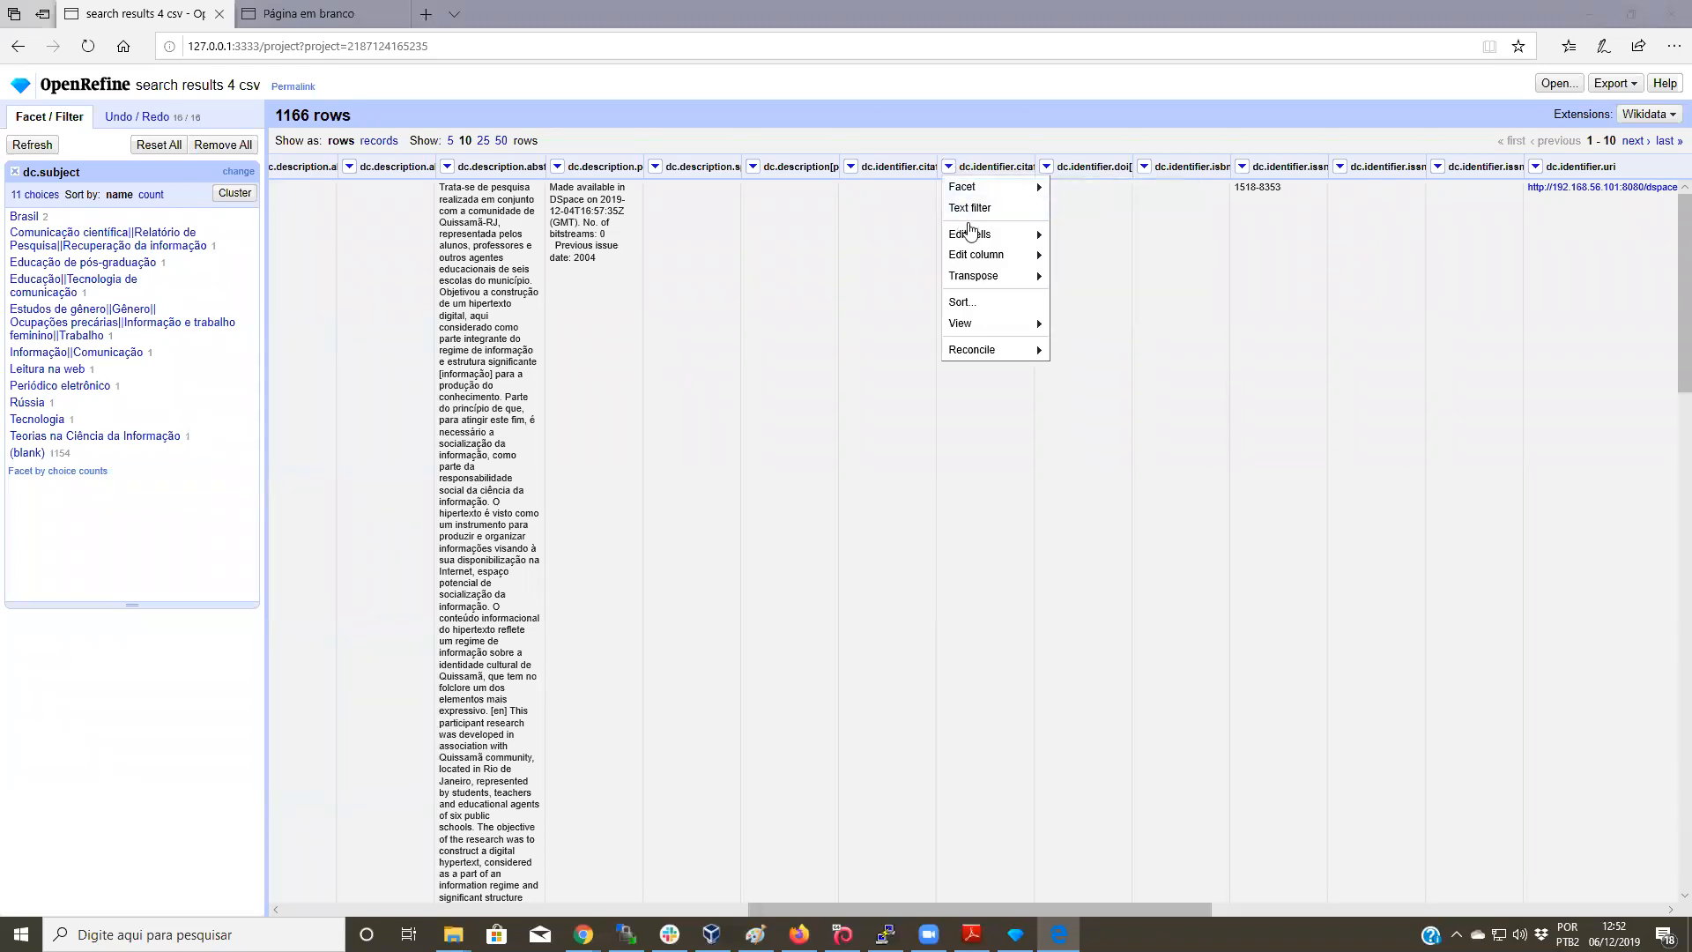
mouse_move(976, 238)
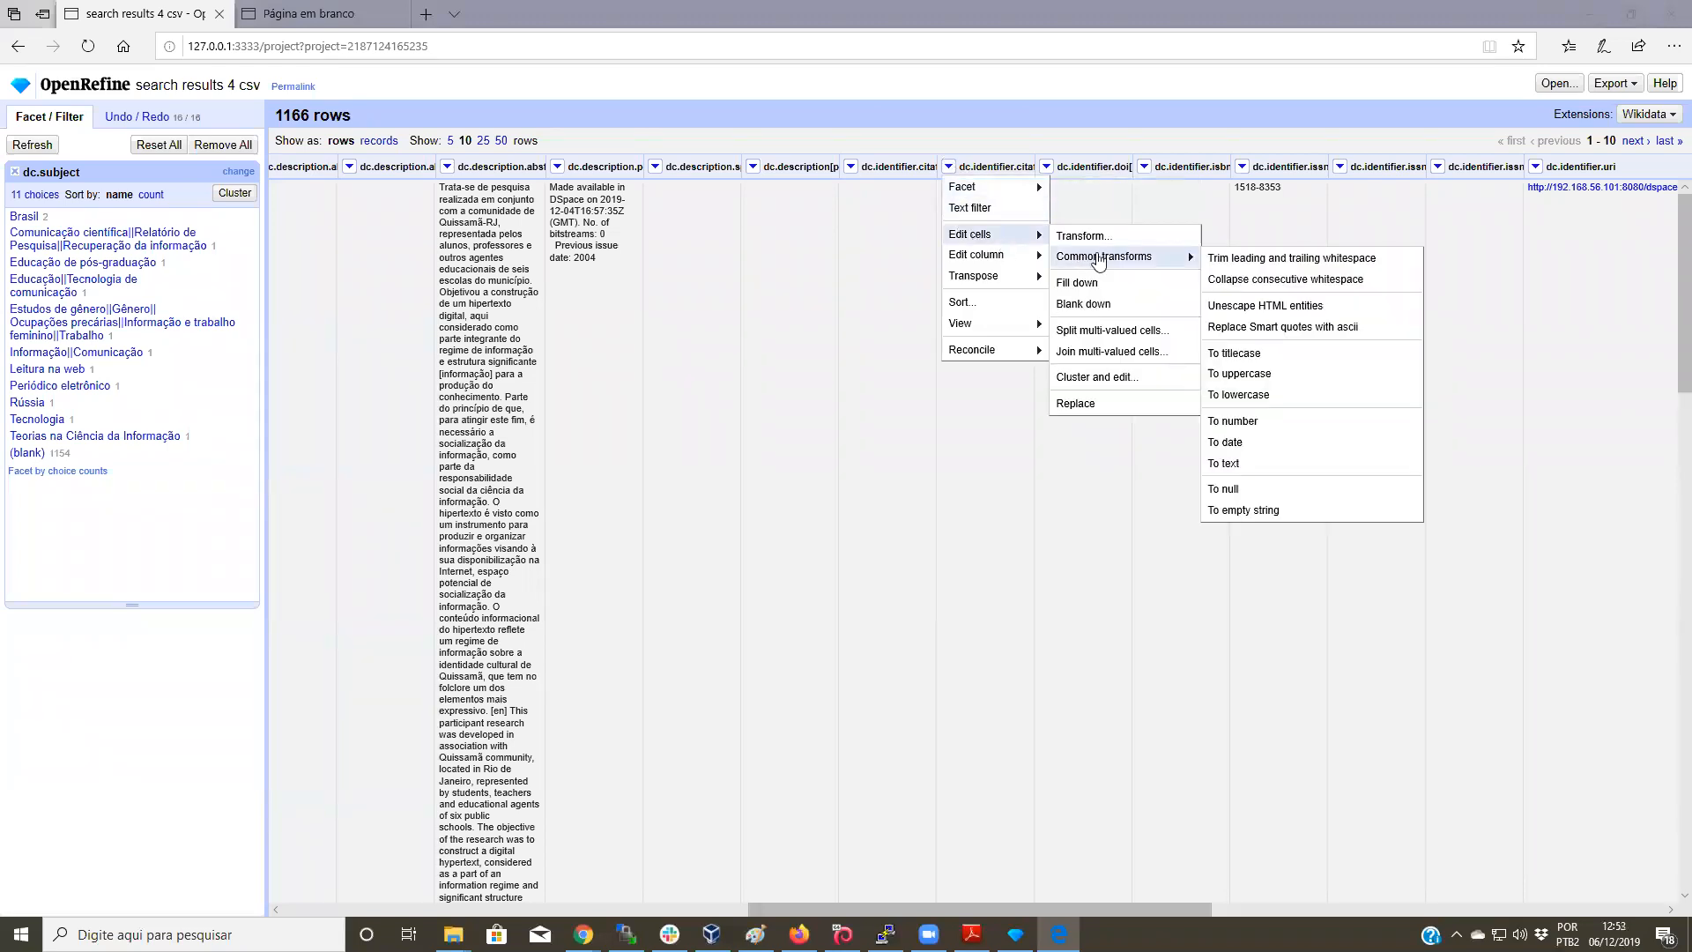
mouse_move(1106, 263)
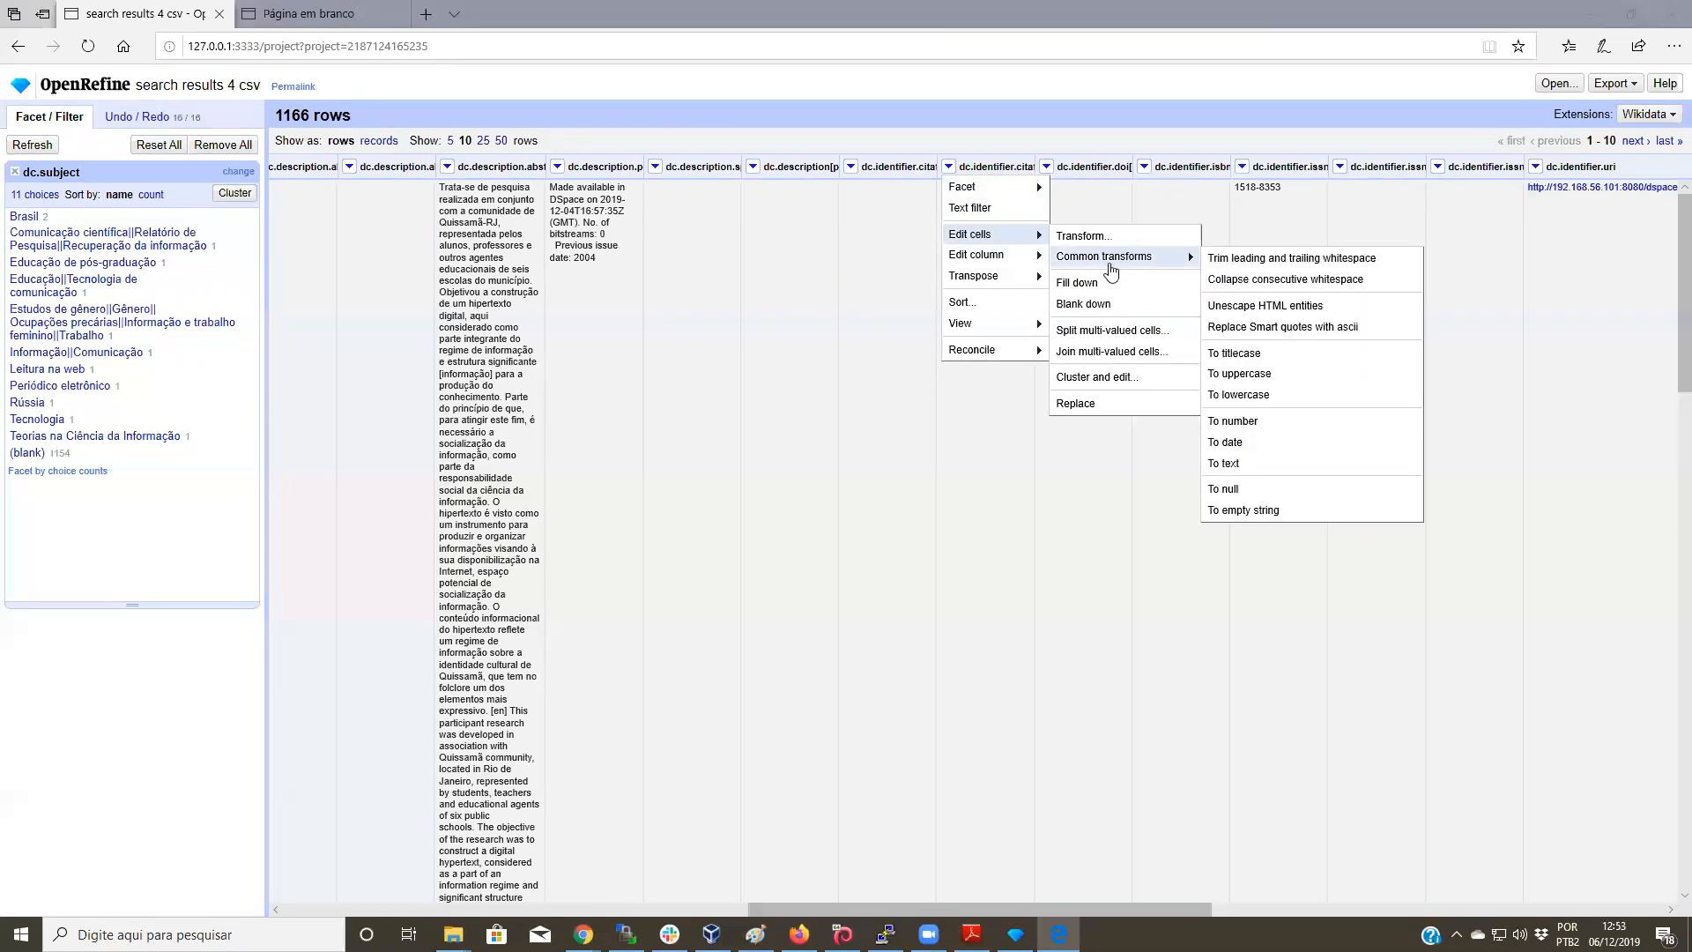
click(1232, 493)
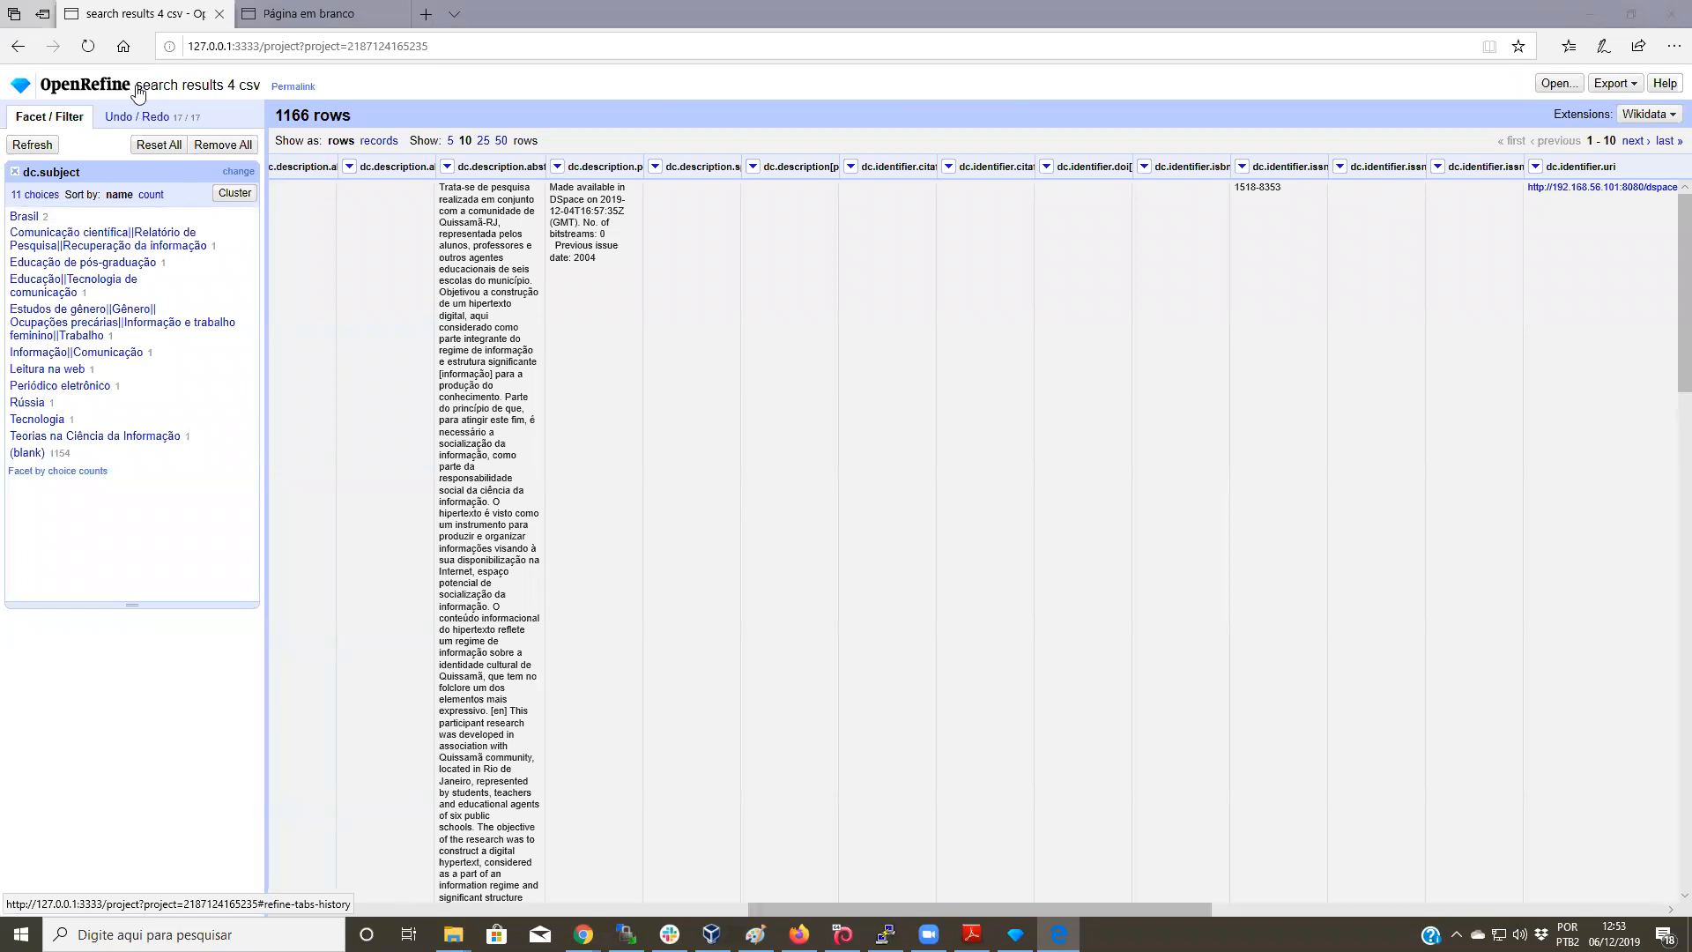
mouse_move(301, 19)
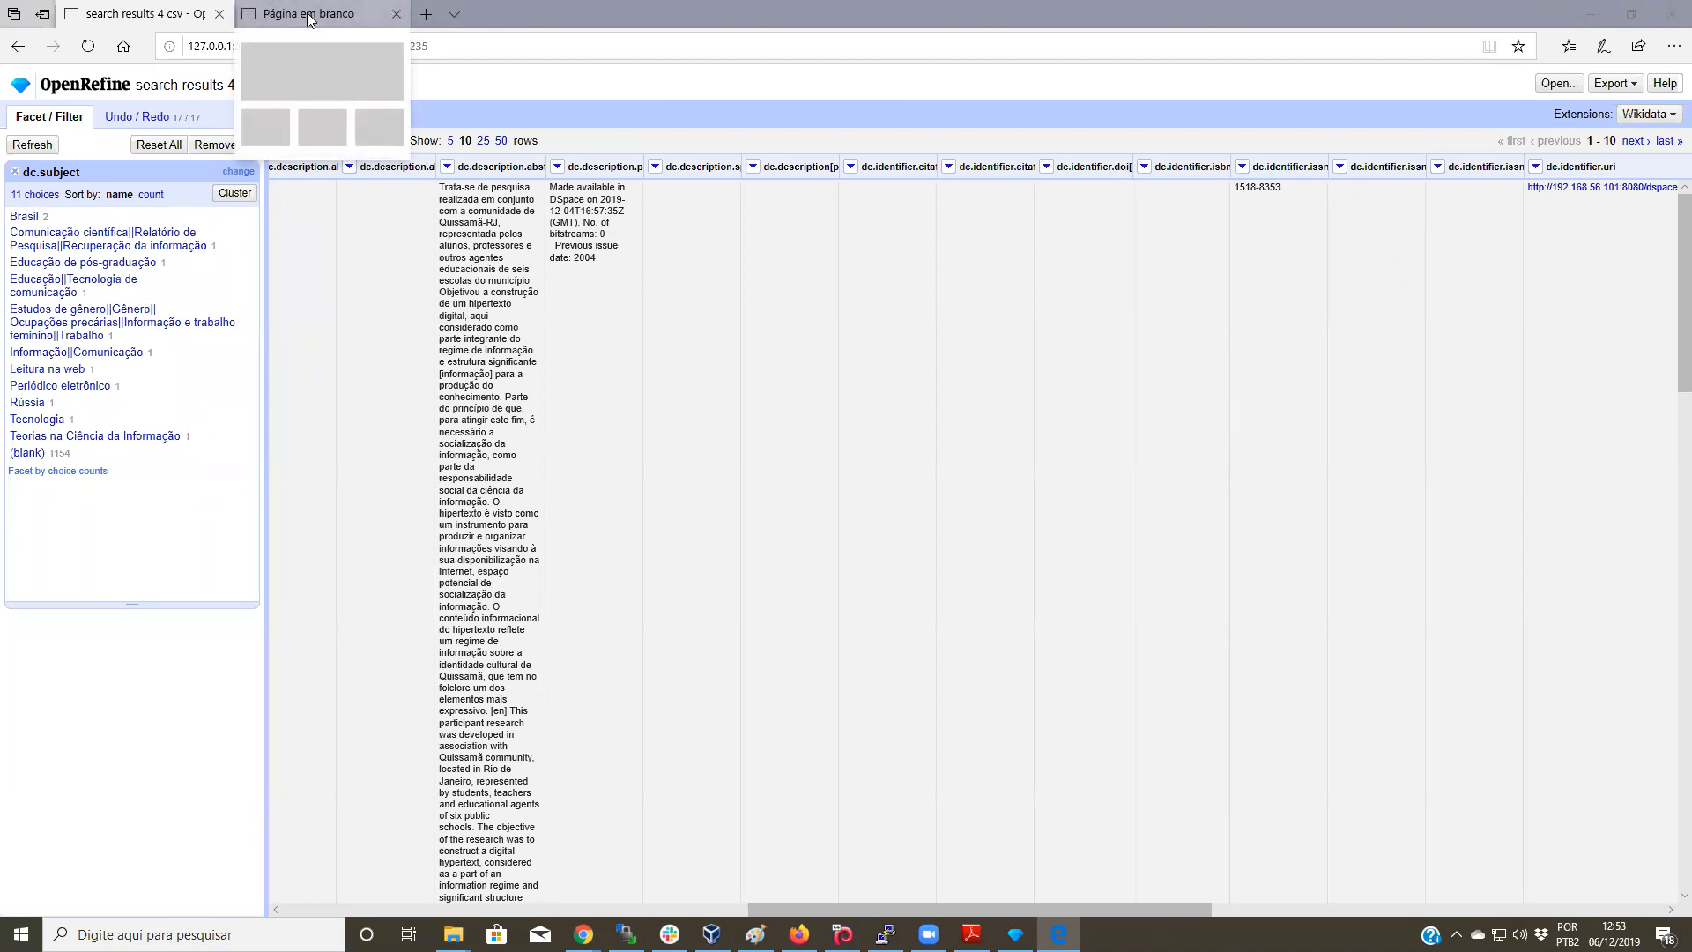
Step: Close the dc.subject facet and display the Undo/Redo history of 17 operations
click(10, 171)
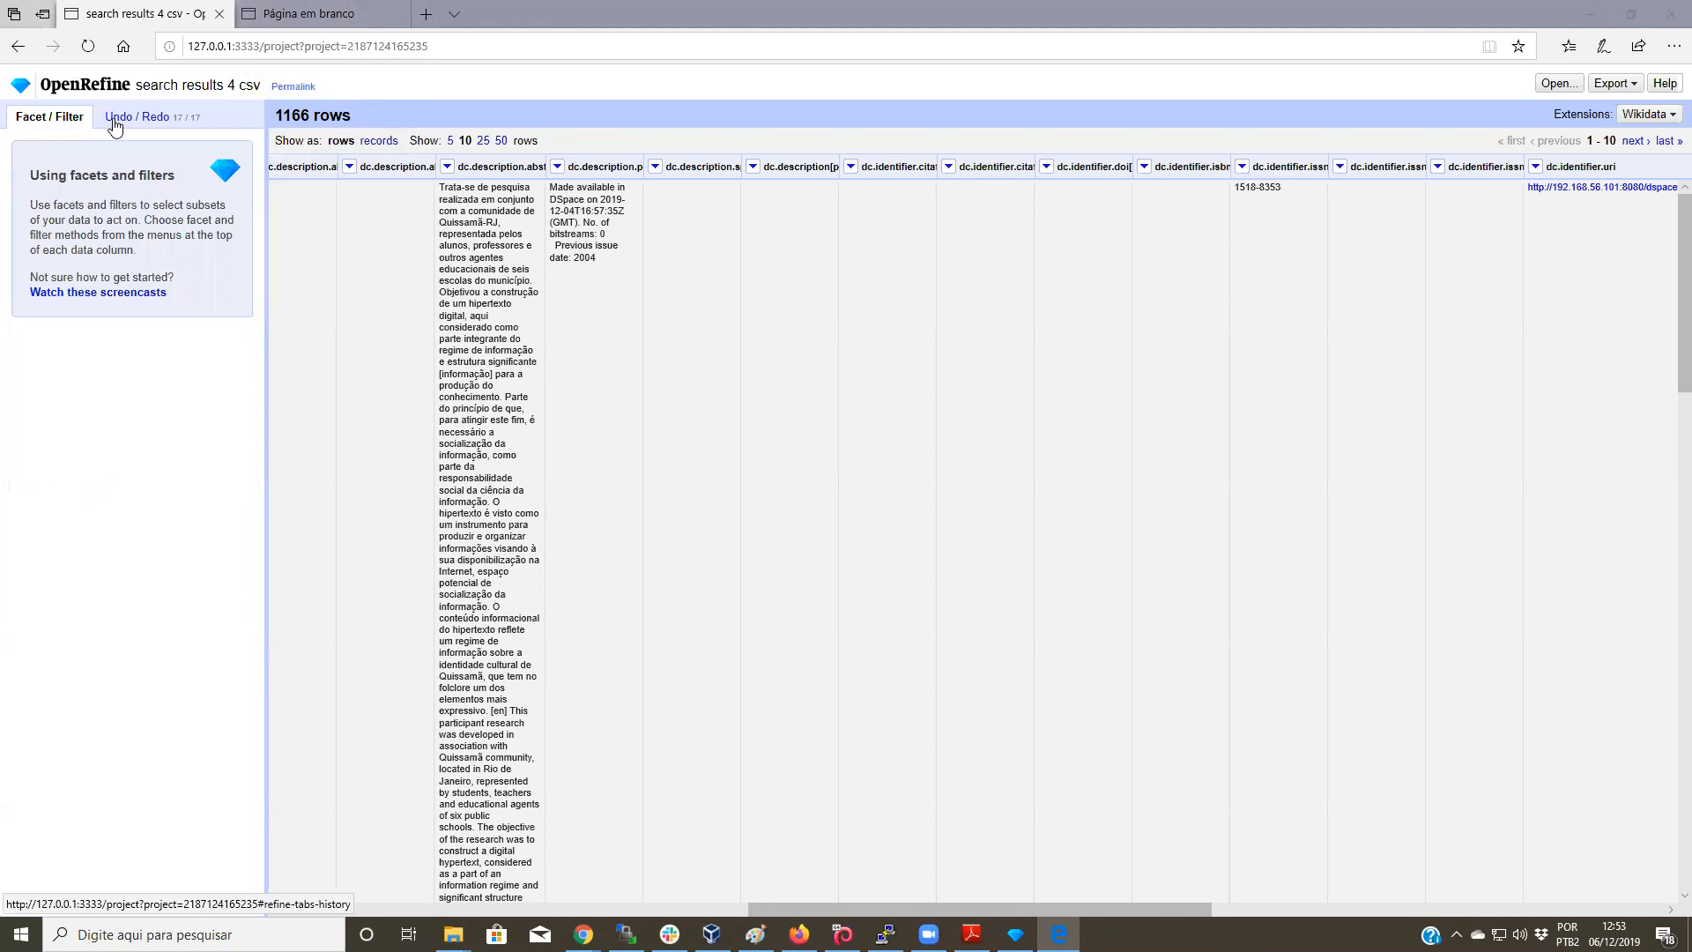
click(168, 121)
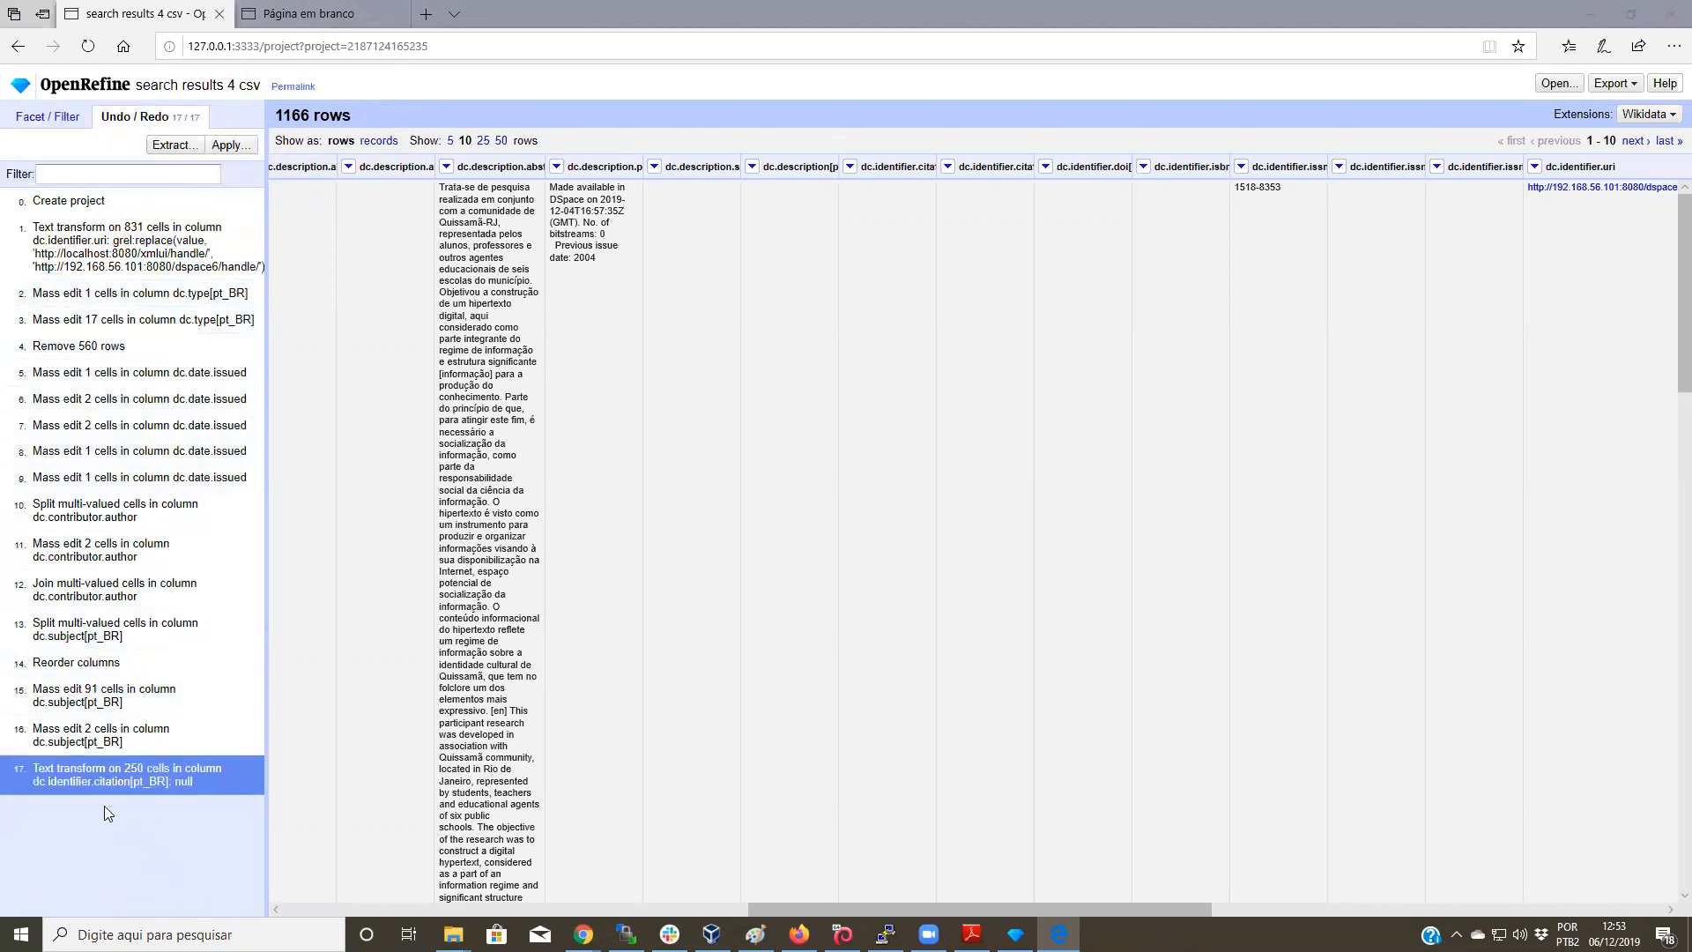
Step: Revert to step 16 (Mass edit 2 cells in dc.subject[pt_BR]), restoring the nulled citations
drag(33, 768, 57, 773)
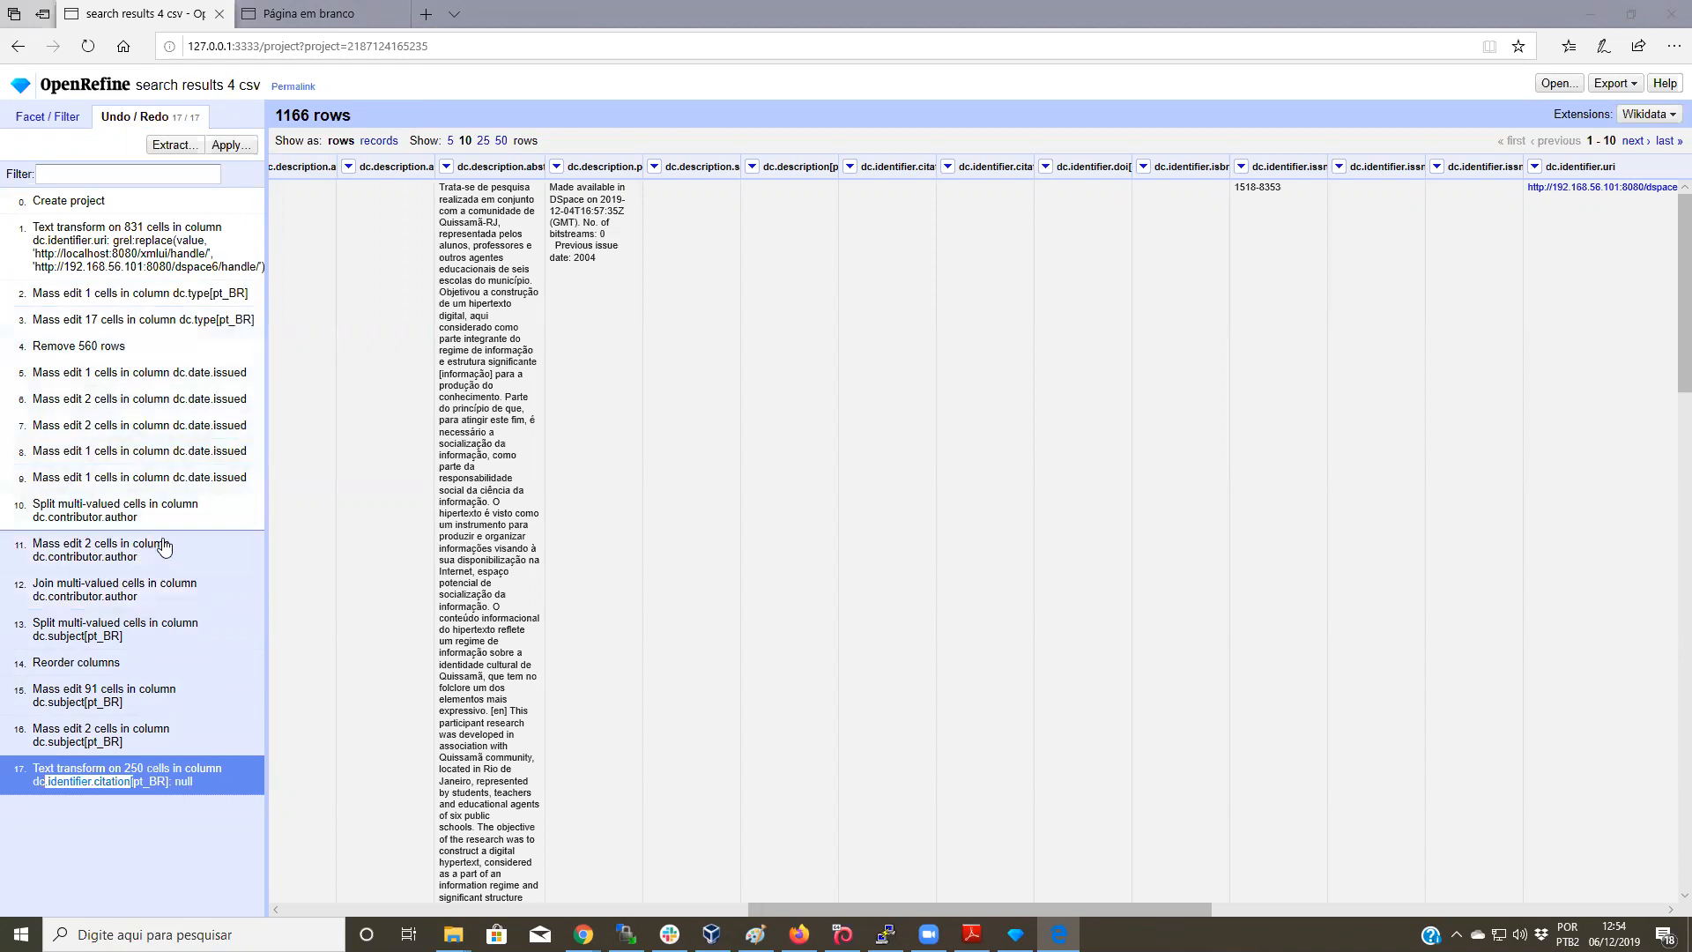
click(122, 731)
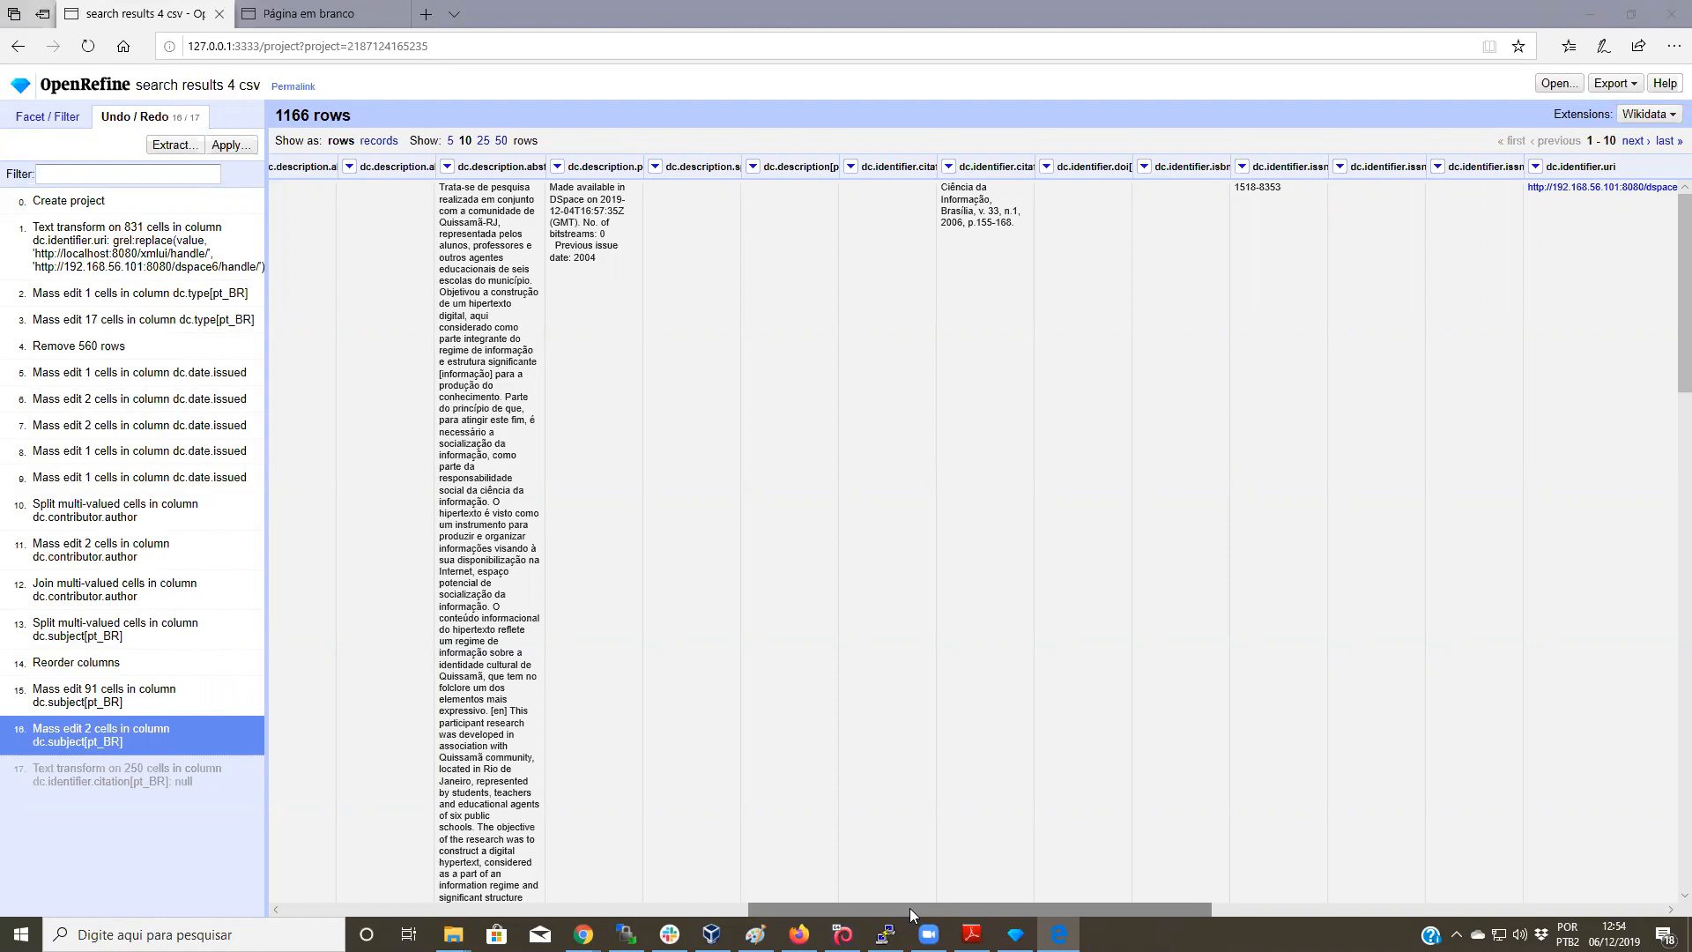
click(44, 118)
Step: Reopen the search results 4 csv project, scroll its table right, then switch to the blank tab
click(80, 93)
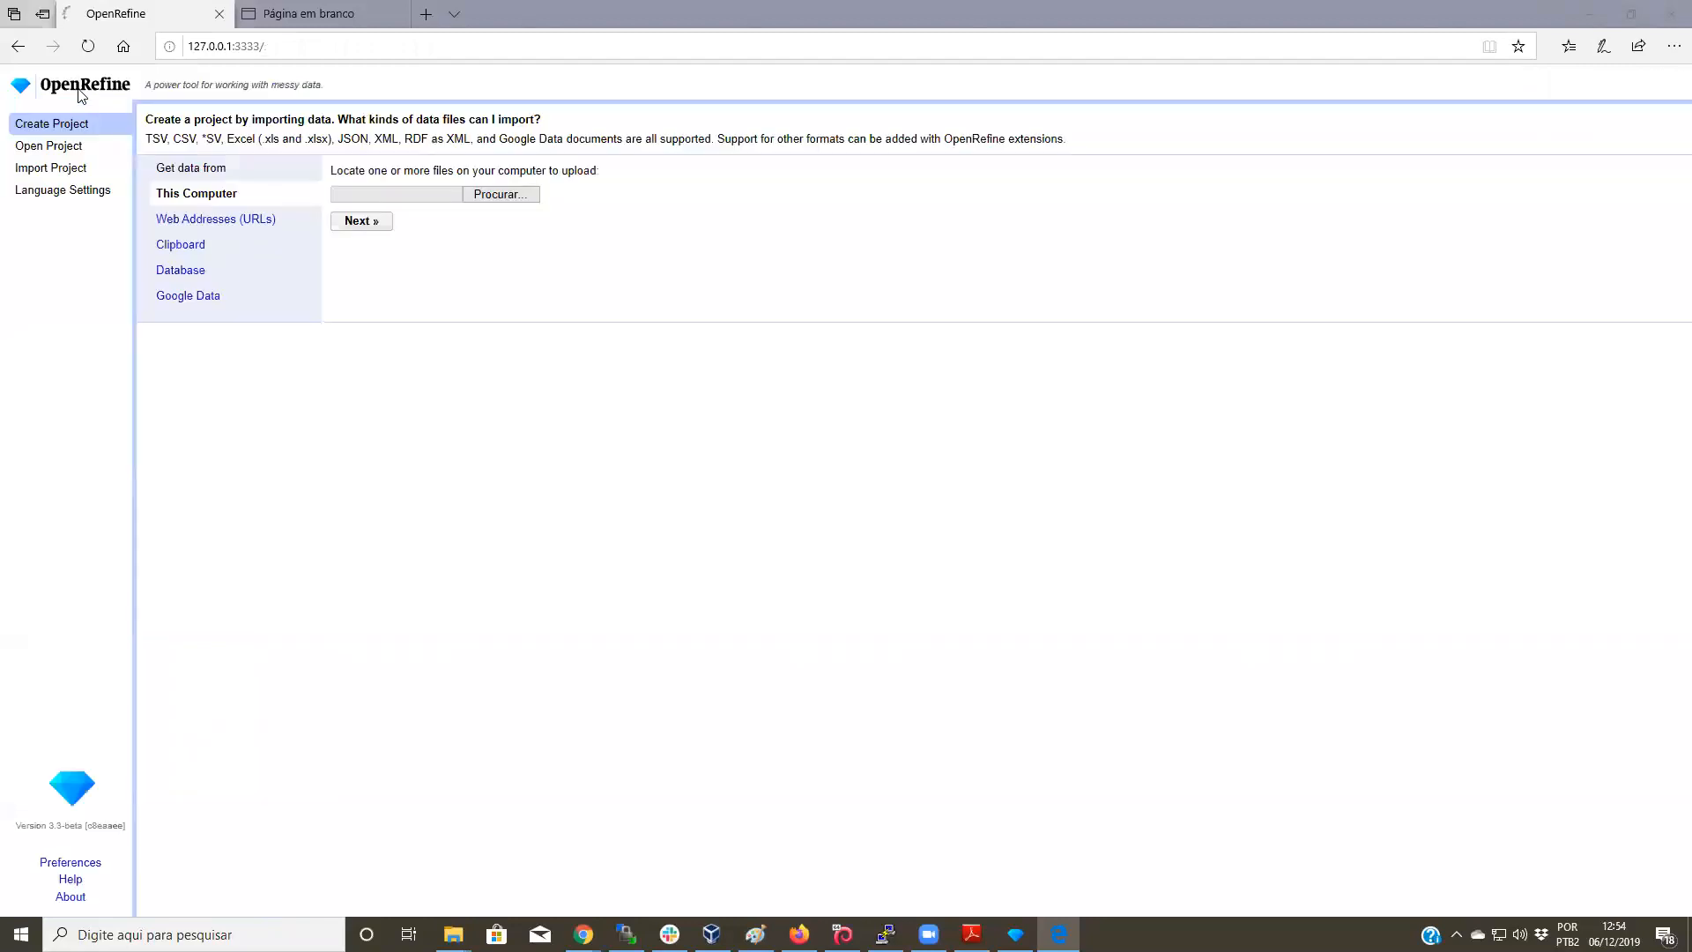
click(78, 147)
click(561, 187)
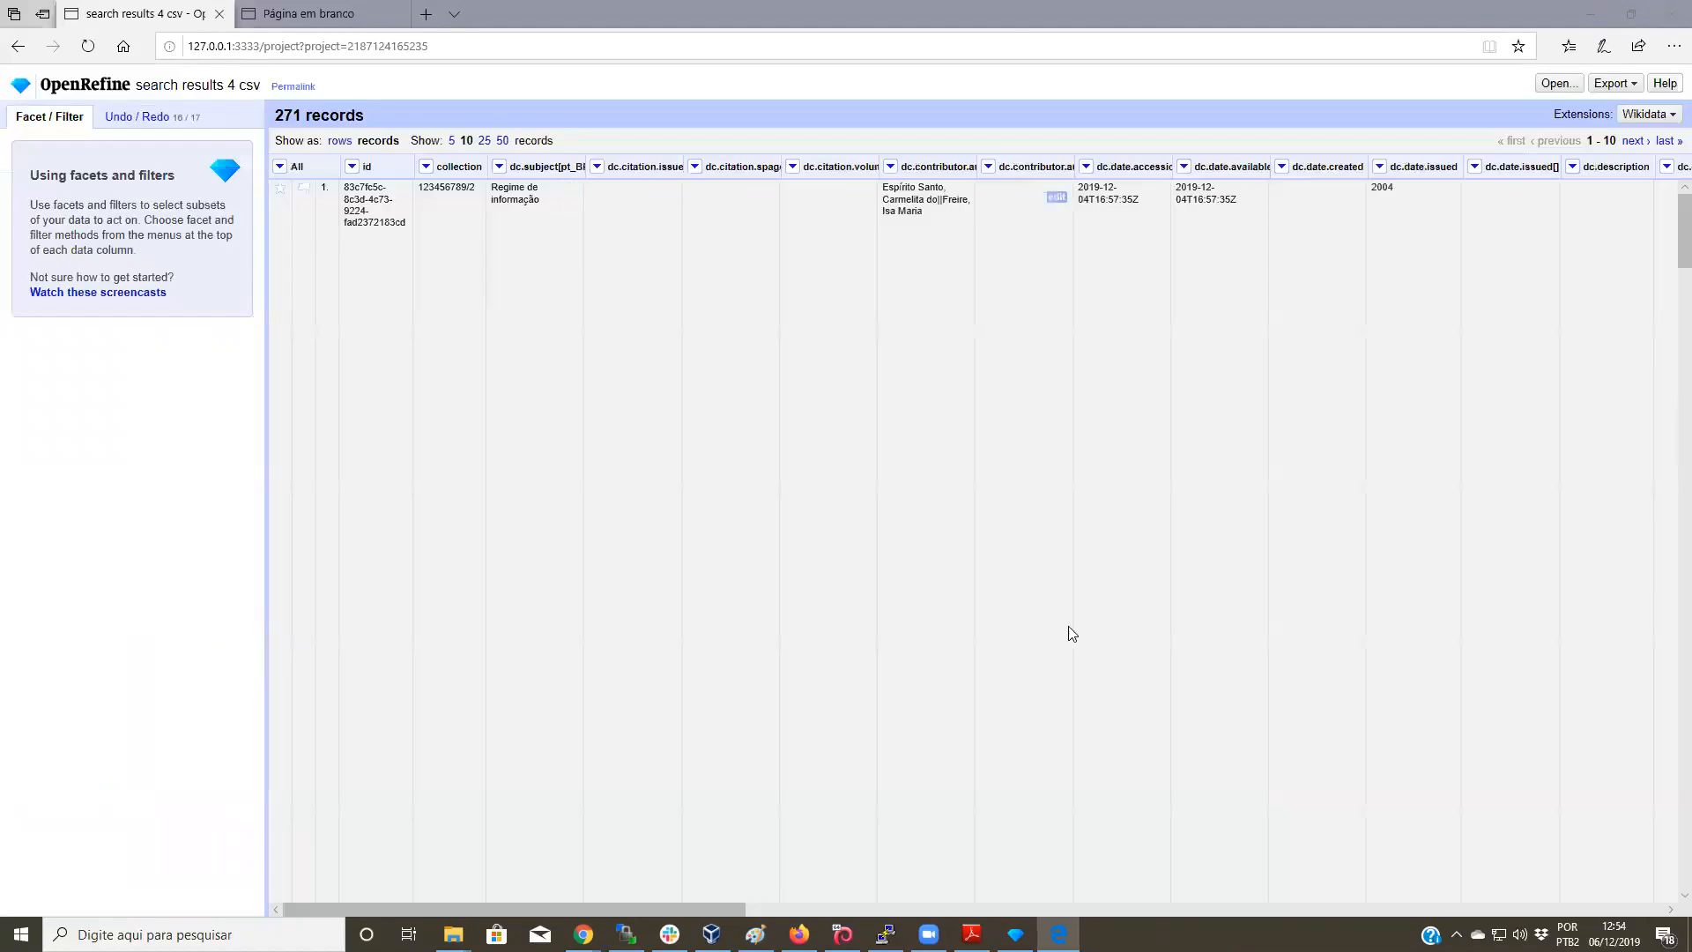
drag(726, 907, 1442, 916)
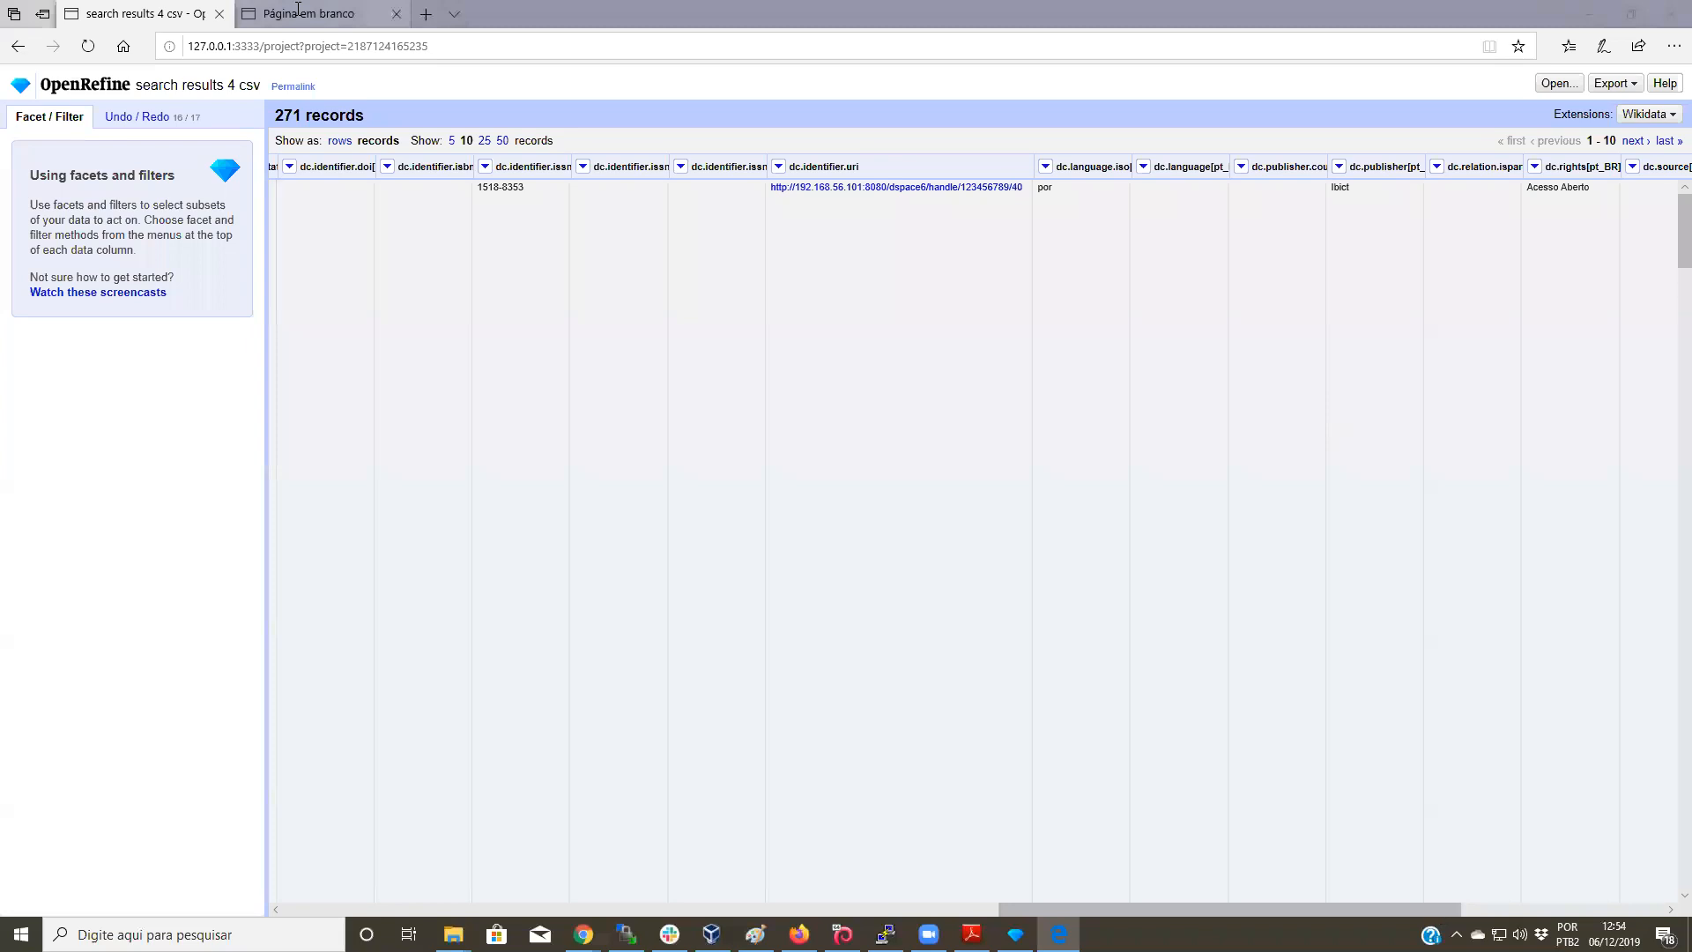
key(ctrl+Tab)
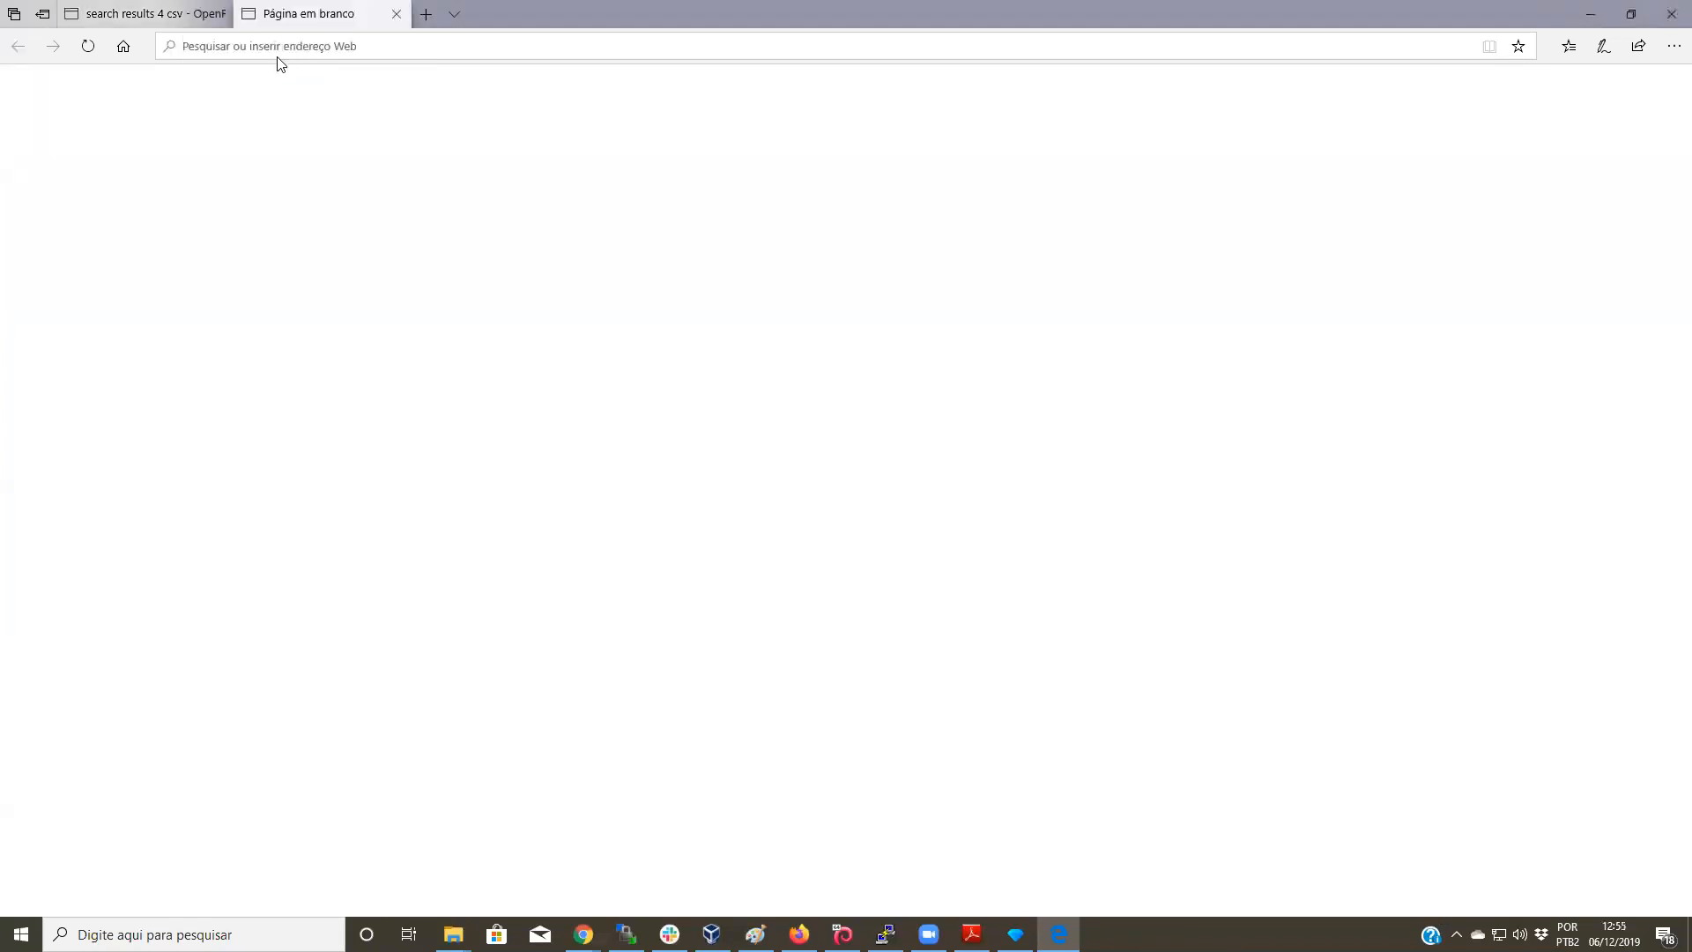
Step: Search Bing for 'open refine' in Edge, close those tabs, and bring up Chrome's OpenRefine download page
click(397, 14)
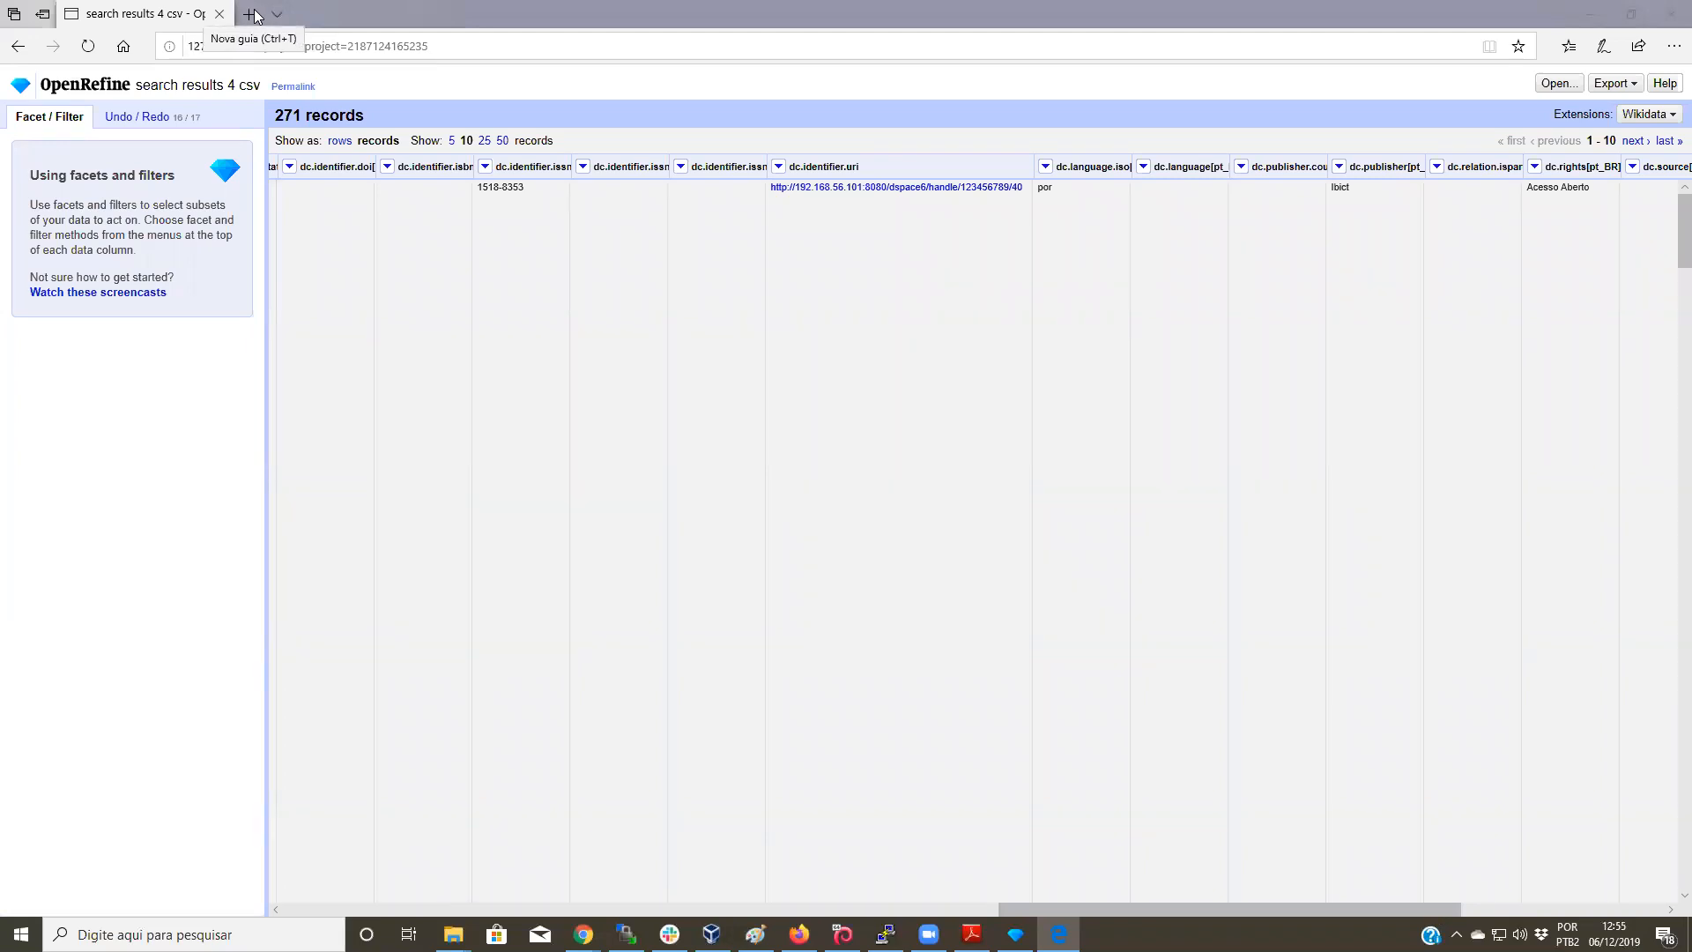
click(253, 14)
text(open )
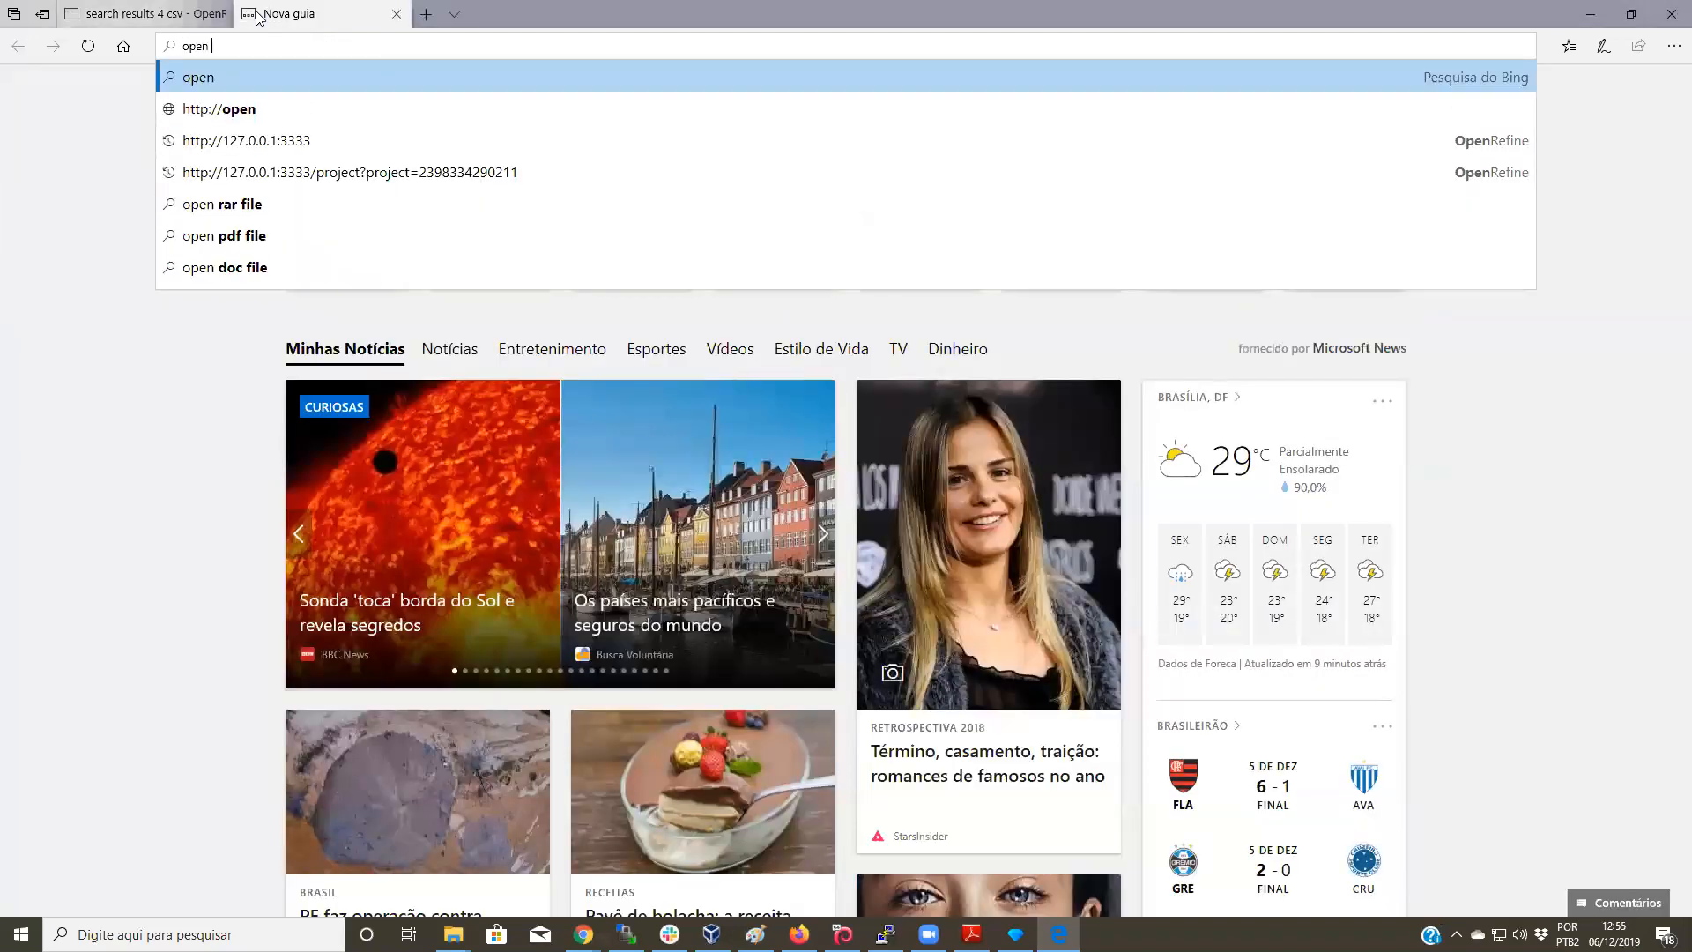
text(refine)
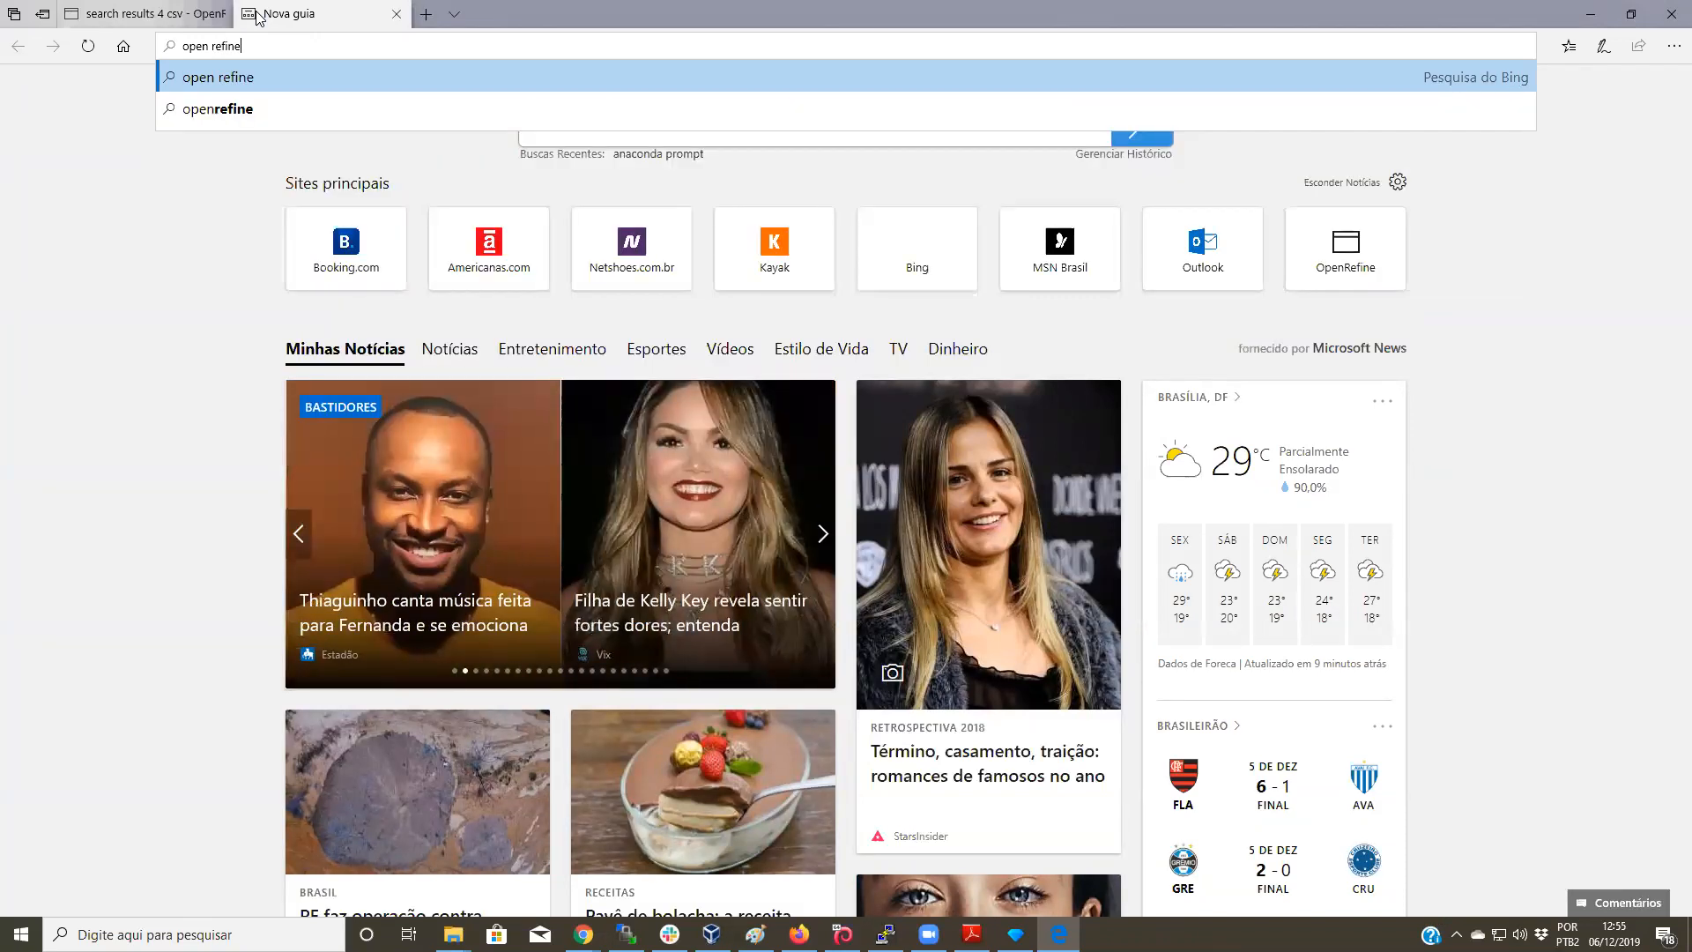
key(Return)
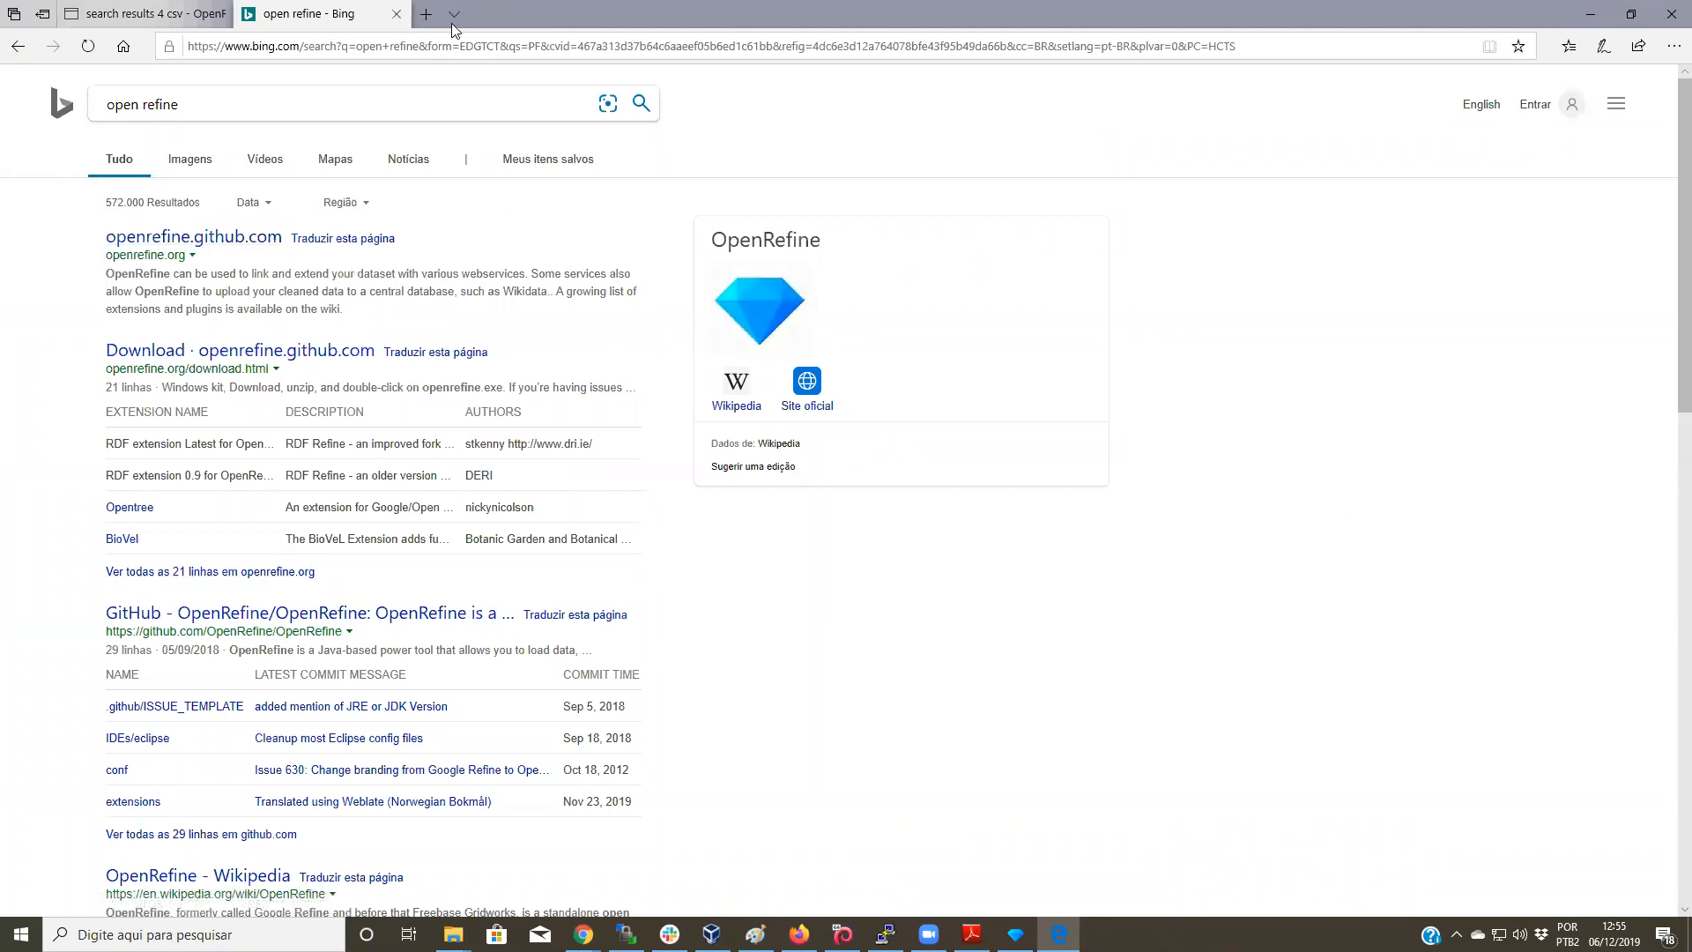
click(397, 14)
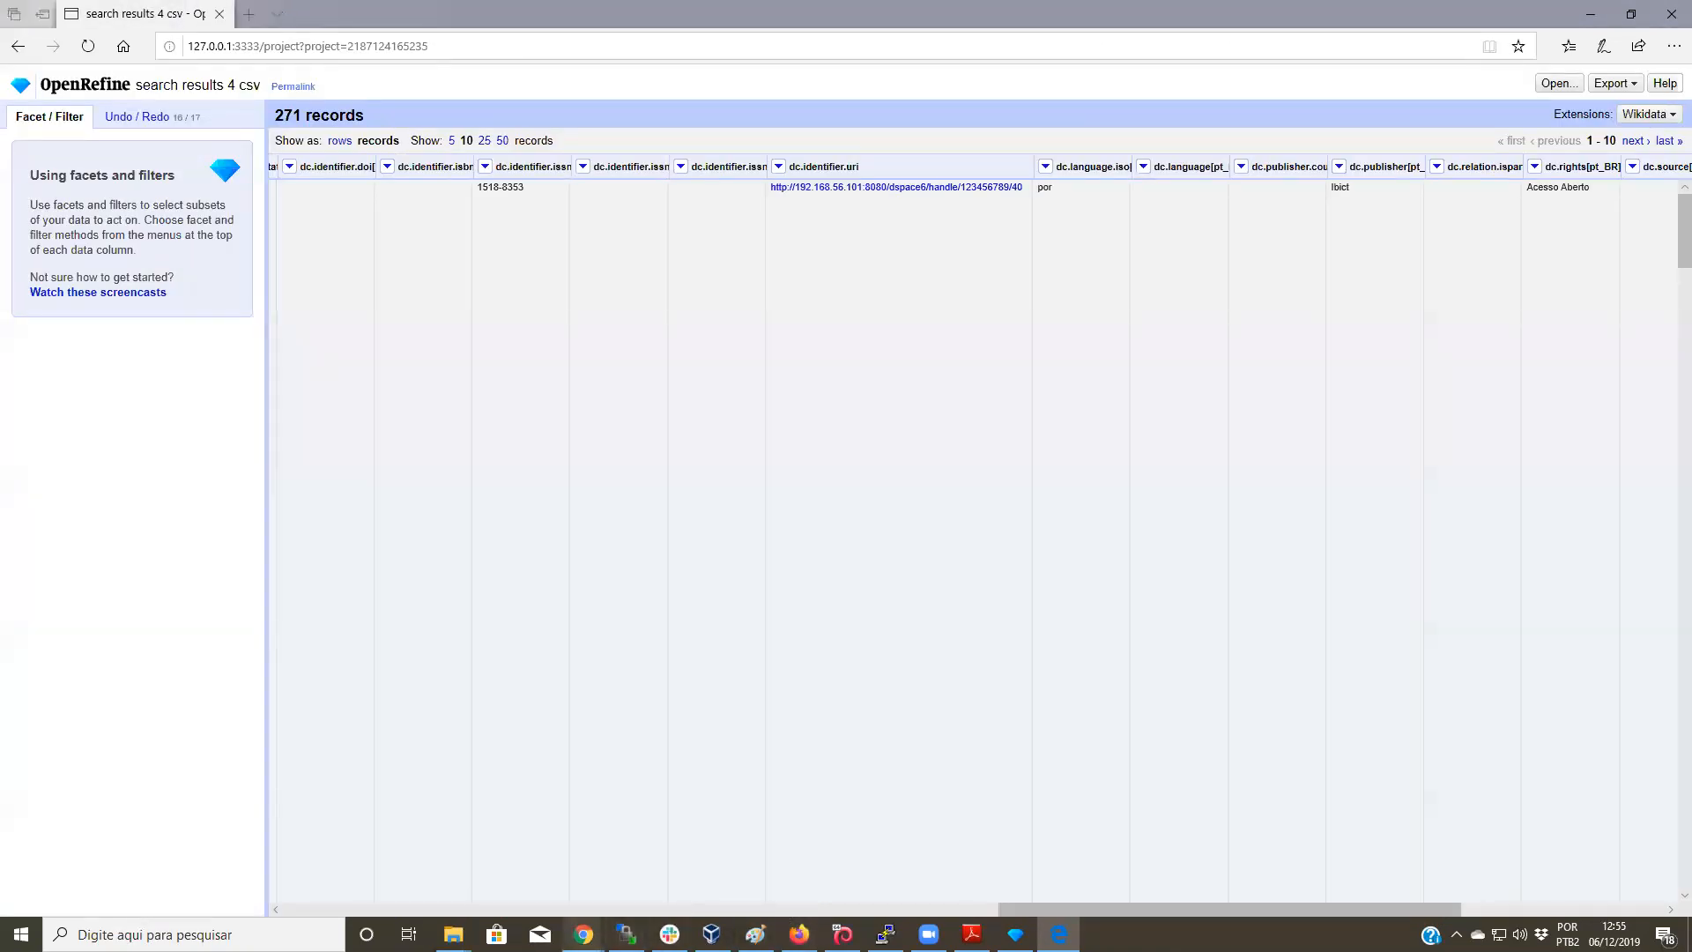
mouse_move(583, 934)
click(582, 881)
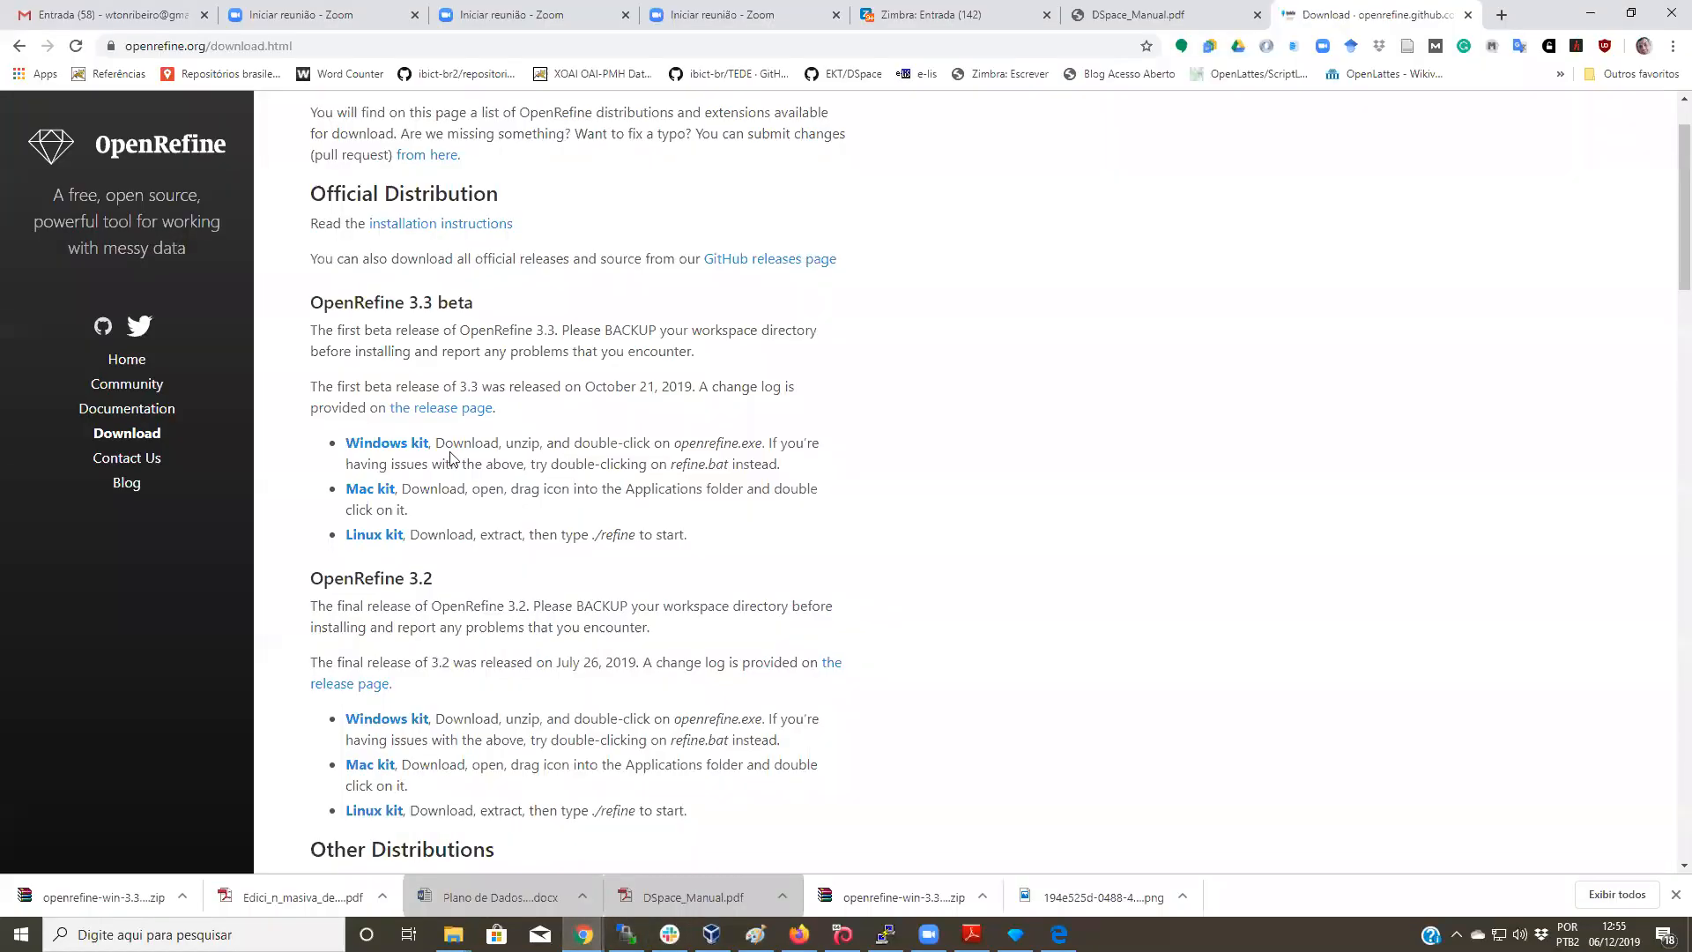
Step: Browse the Documentation page and the Using OpenRefine book page, then return to Documentation
click(170, 411)
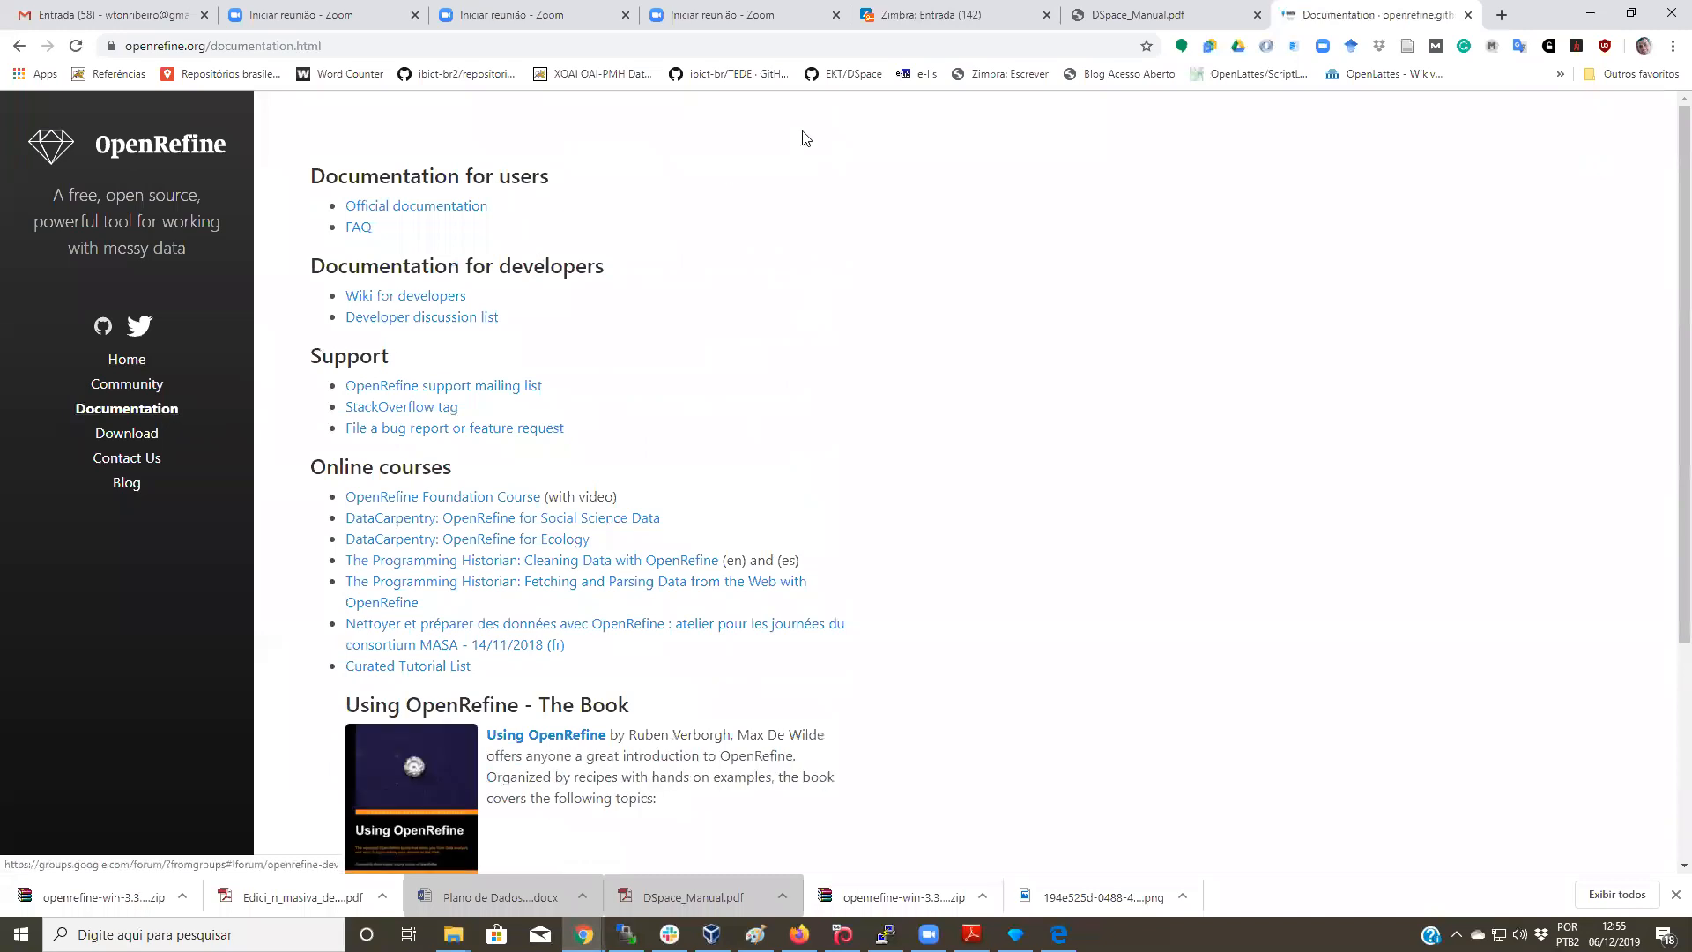
scroll(467, 539, down, 3)
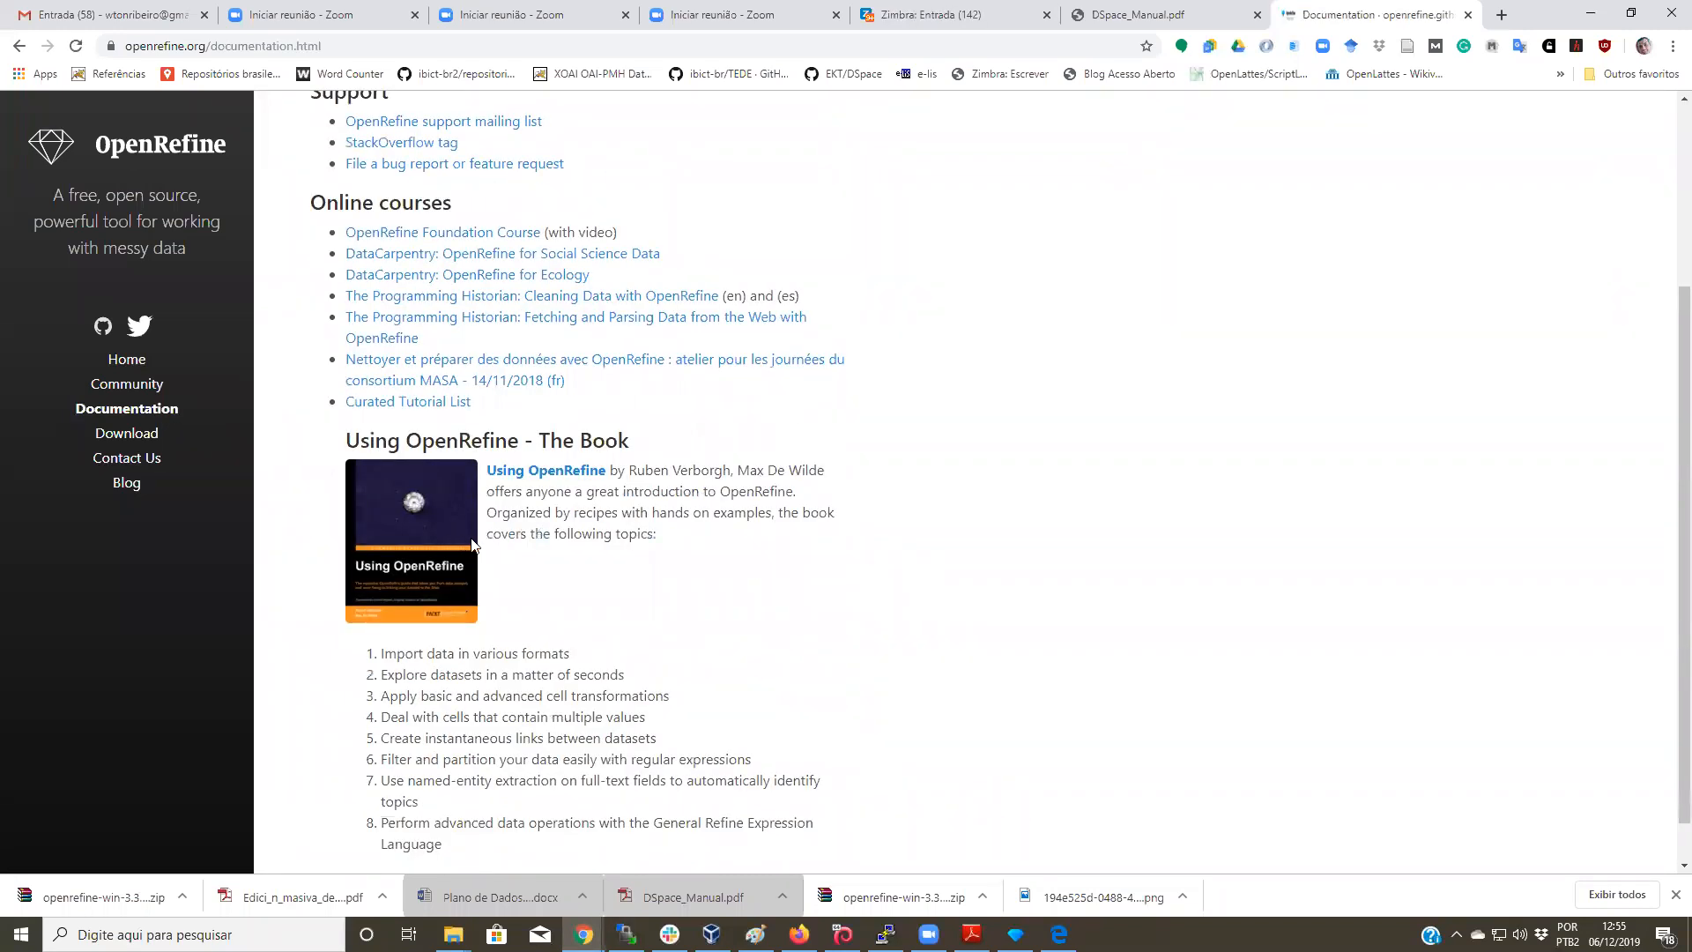
click(562, 472)
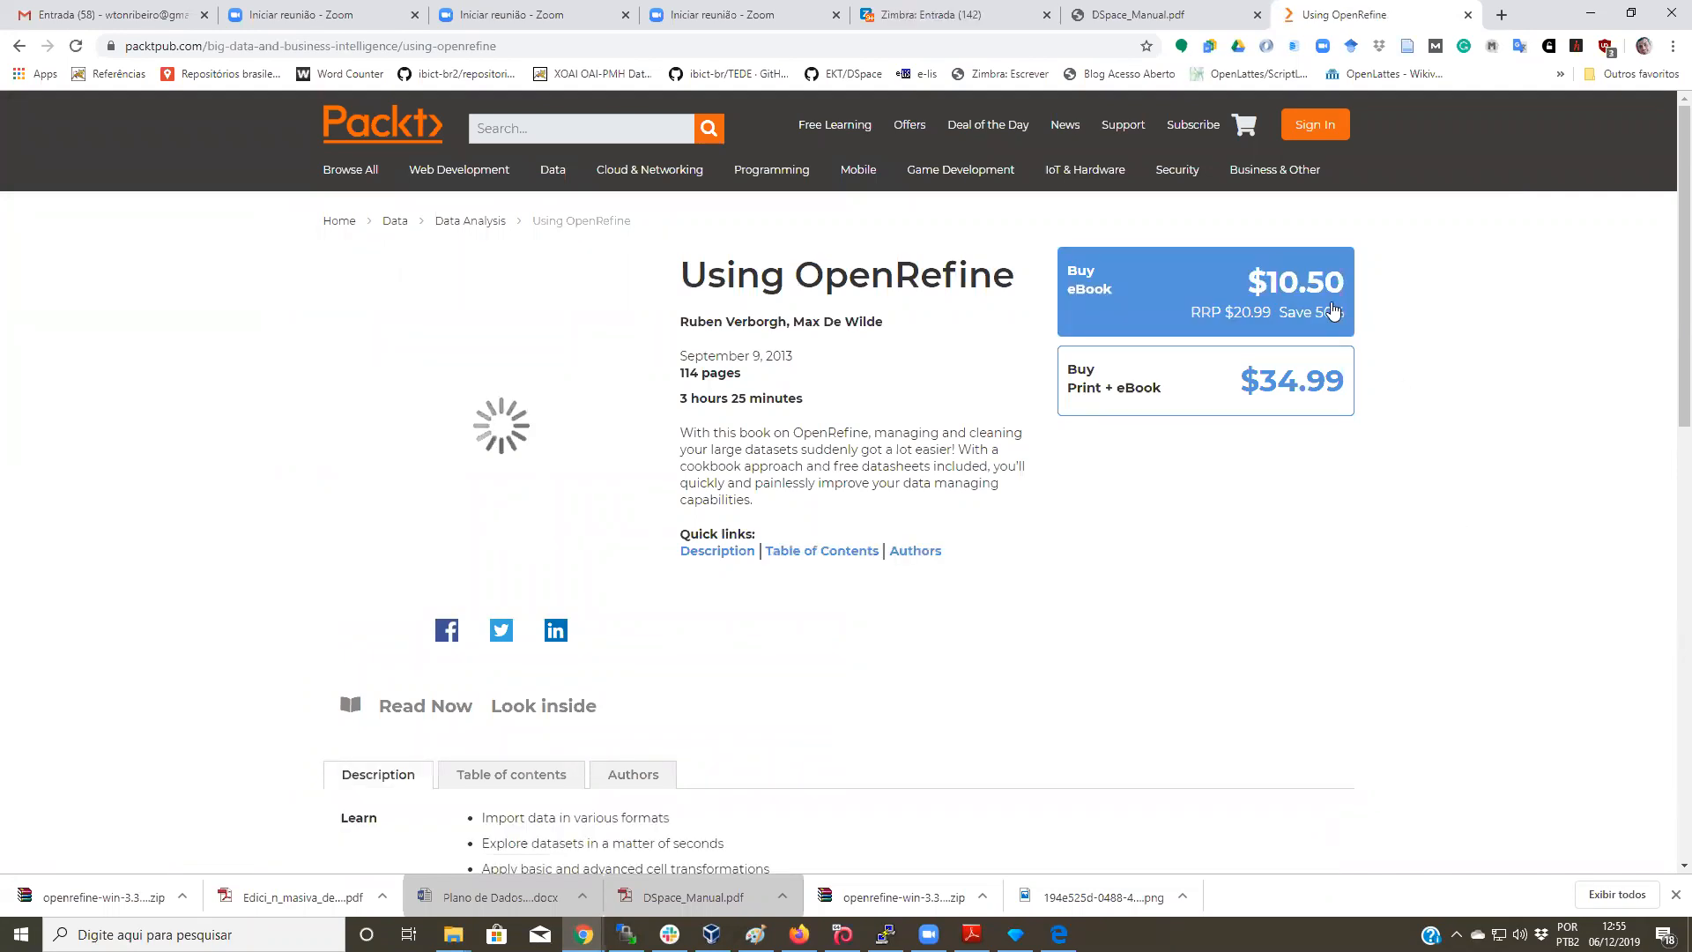
click(21, 47)
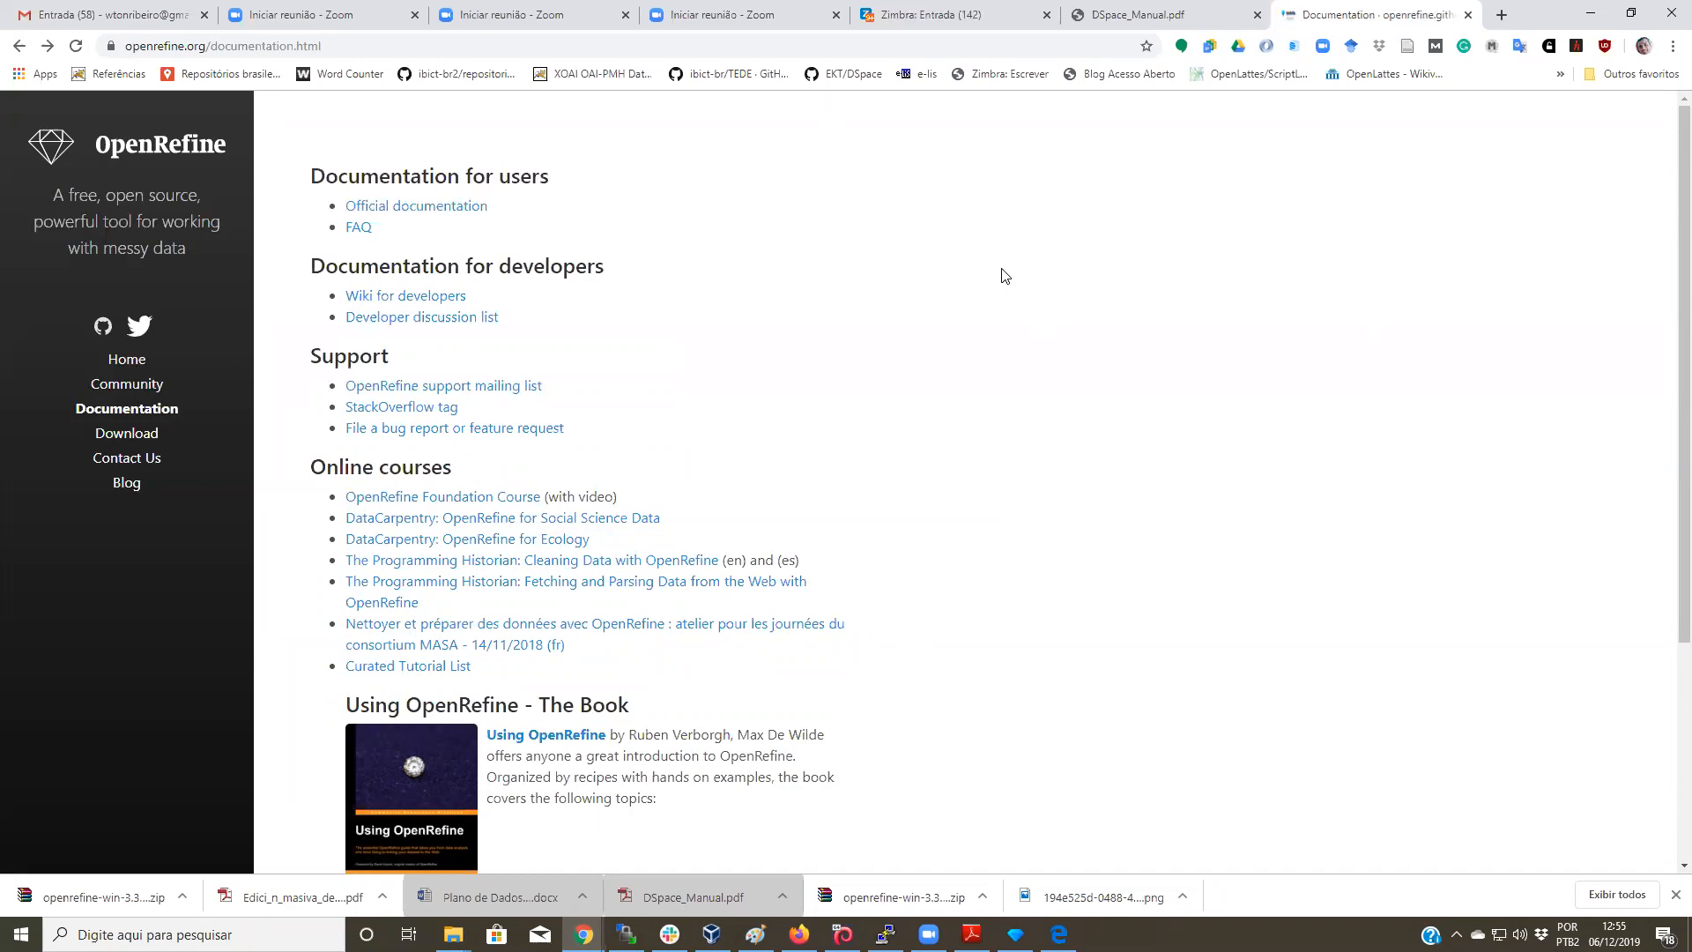
Step: Take a quick look at the Wiki for developers, then return to the documentation
scroll(1042, 359, down, 3)
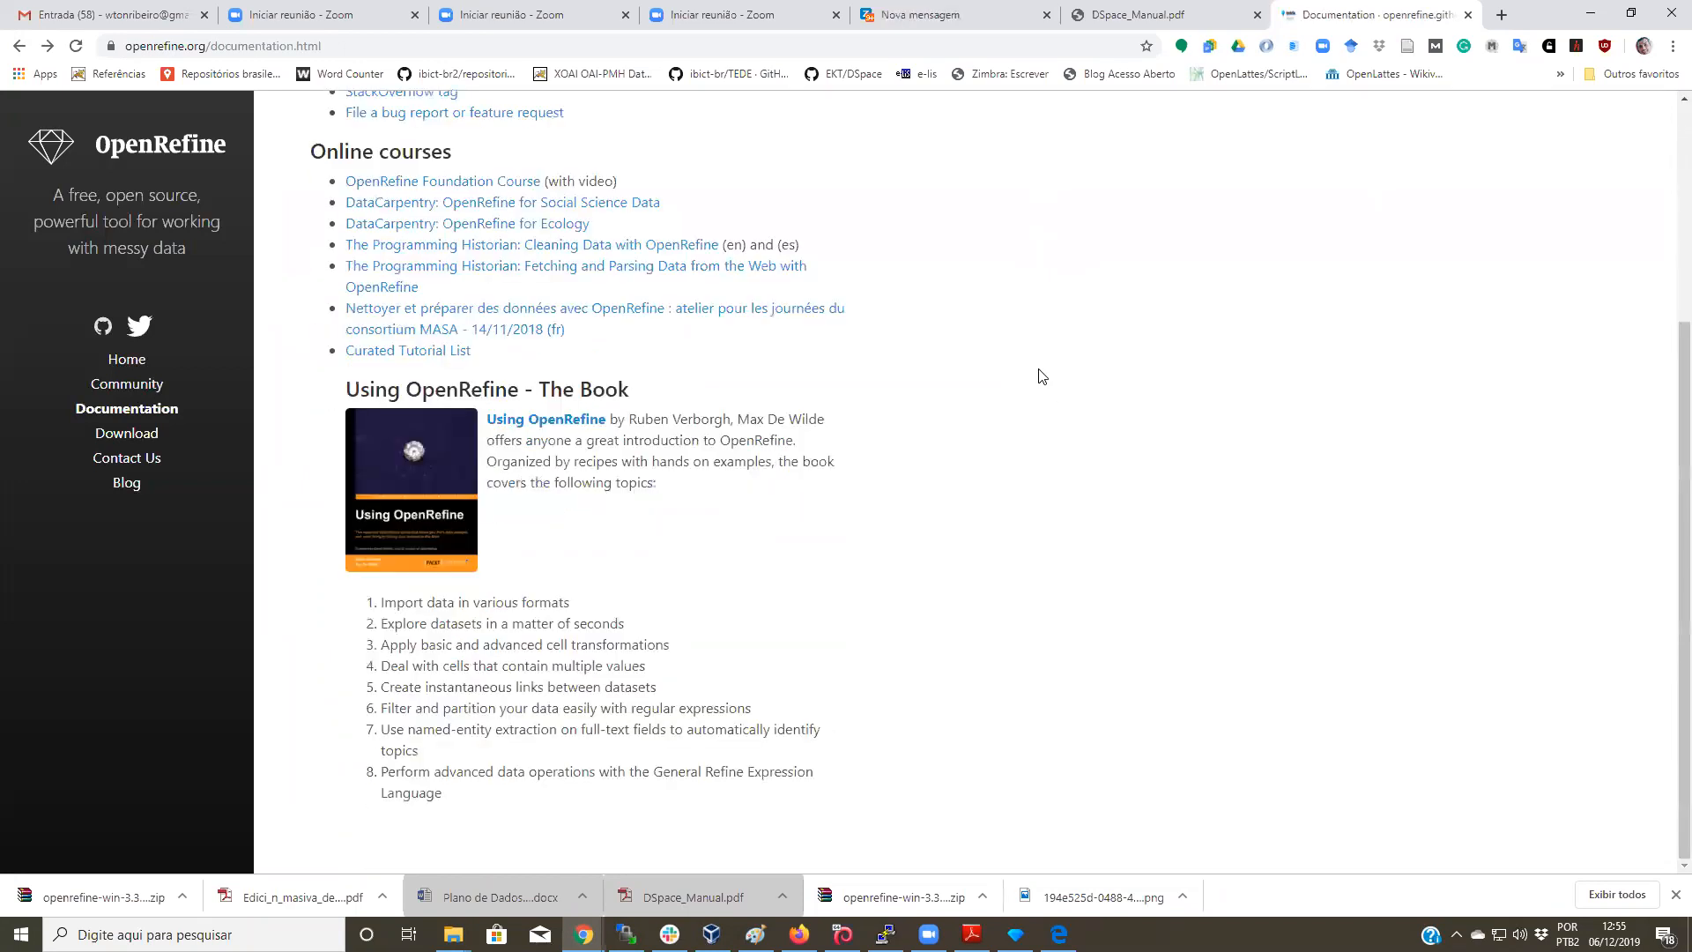
scroll(801, 347, up, 3)
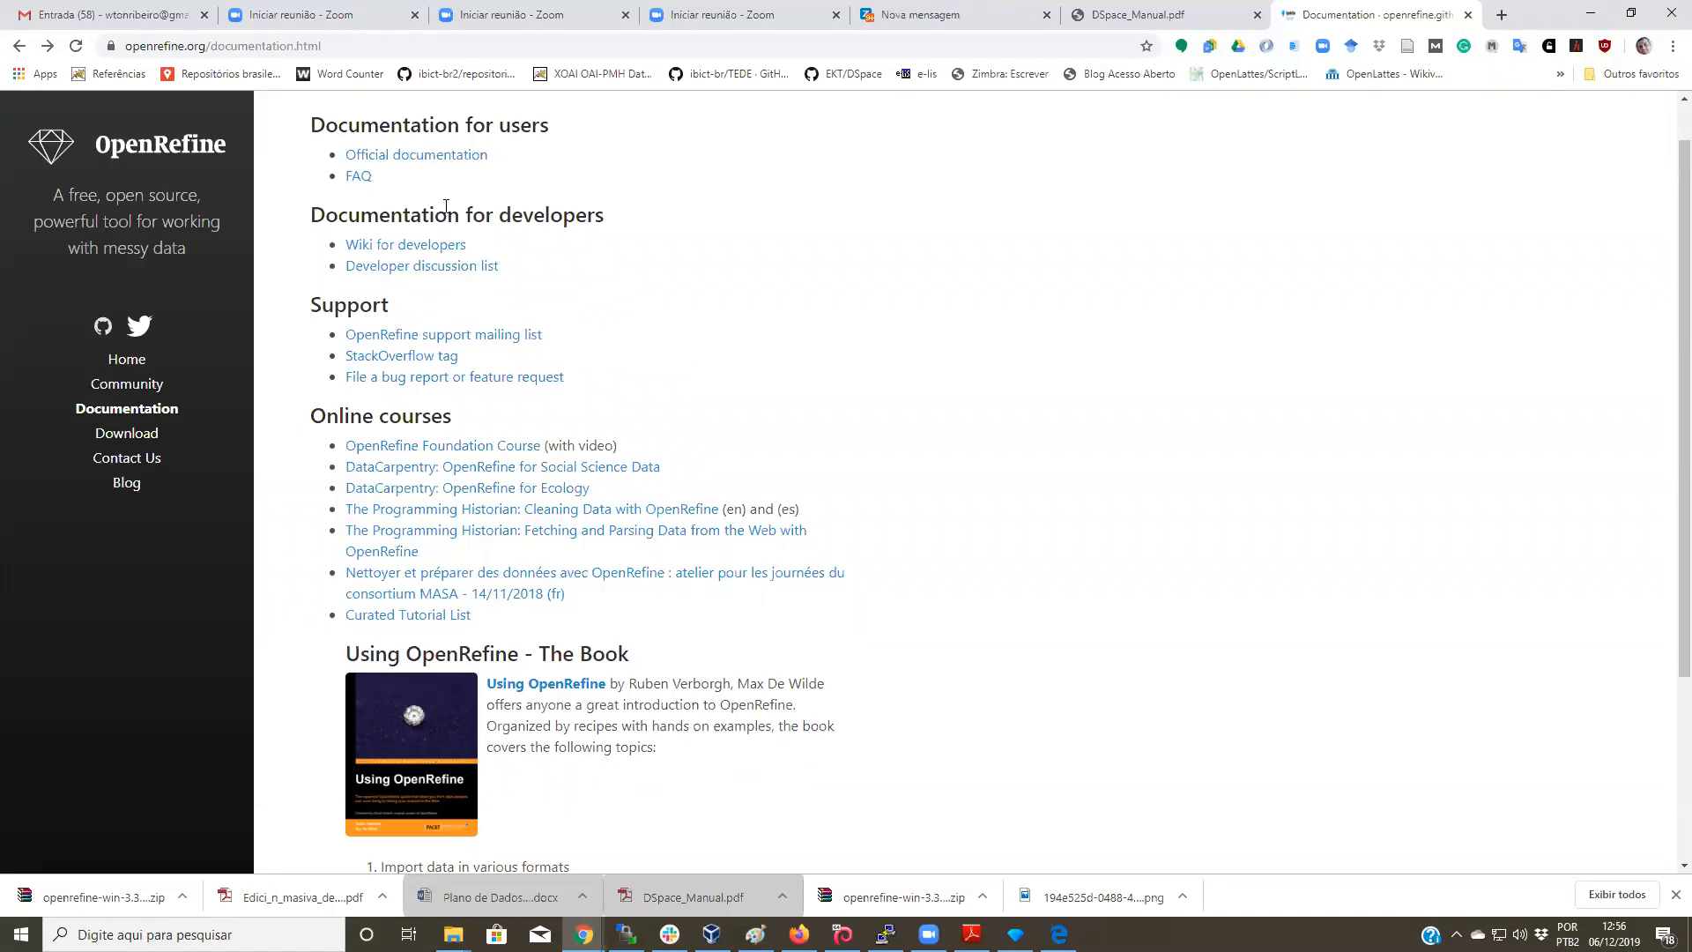
click(445, 254)
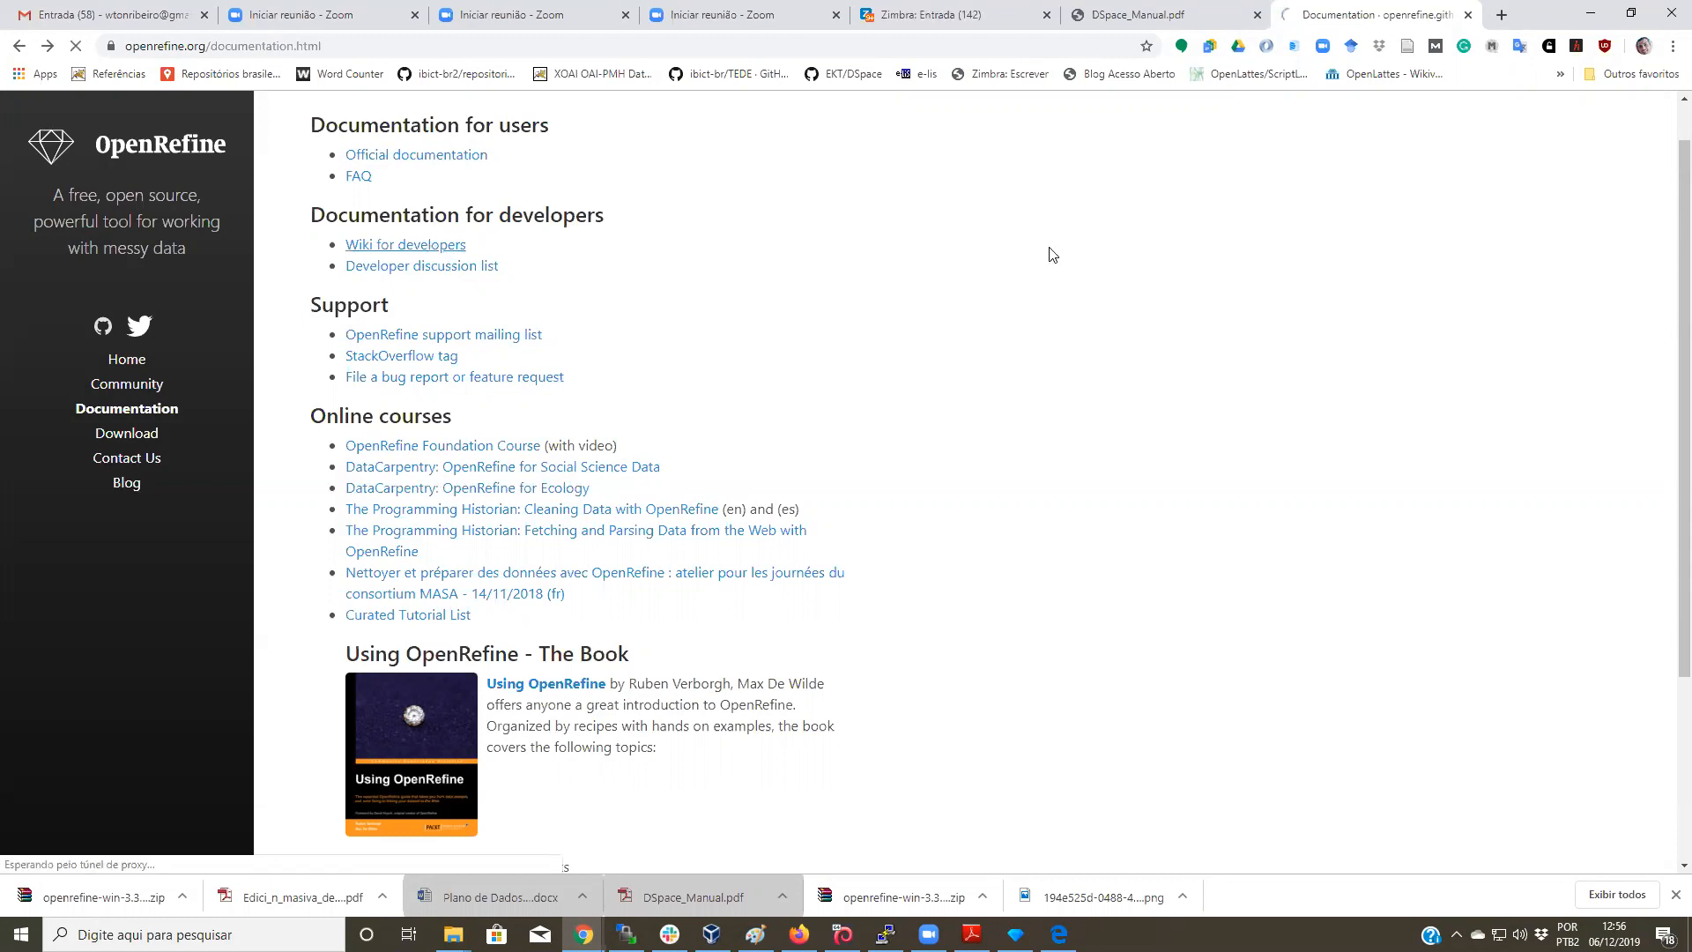
scroll(1031, 541, down, 4)
scroll(1012, 525, up, 5)
click(19, 45)
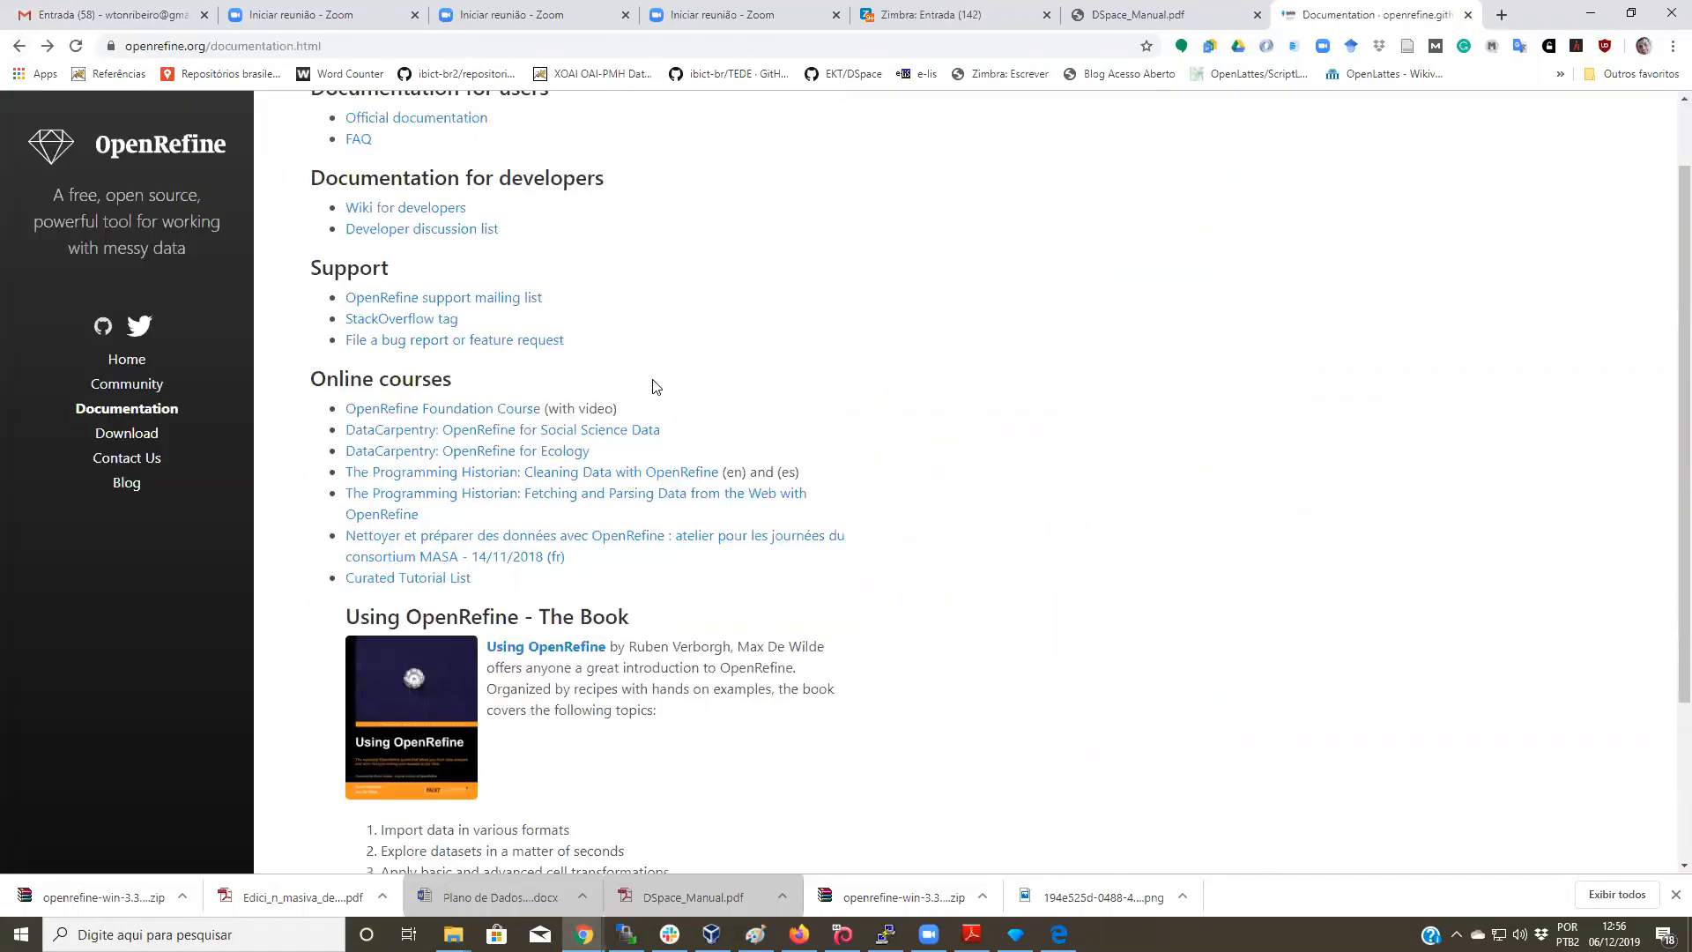
Step: Switch Chrome to the DuraSpace Zoom meeting-launch tab
scroll(656, 387, down, 3)
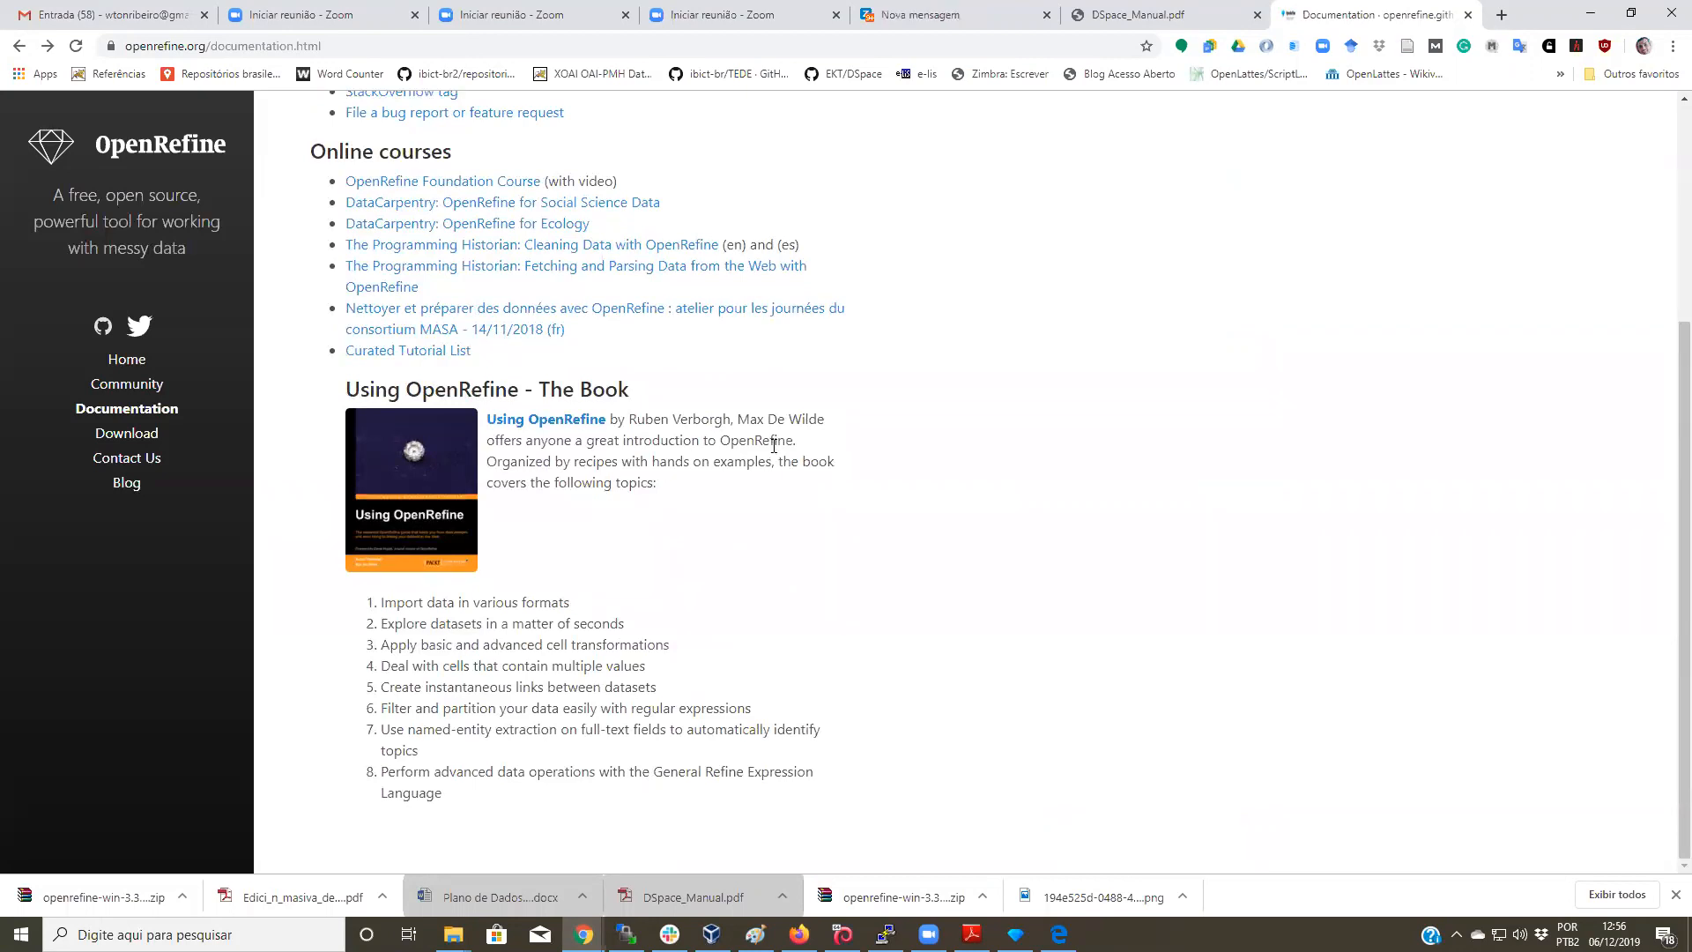
scroll(942, 519, up, 3)
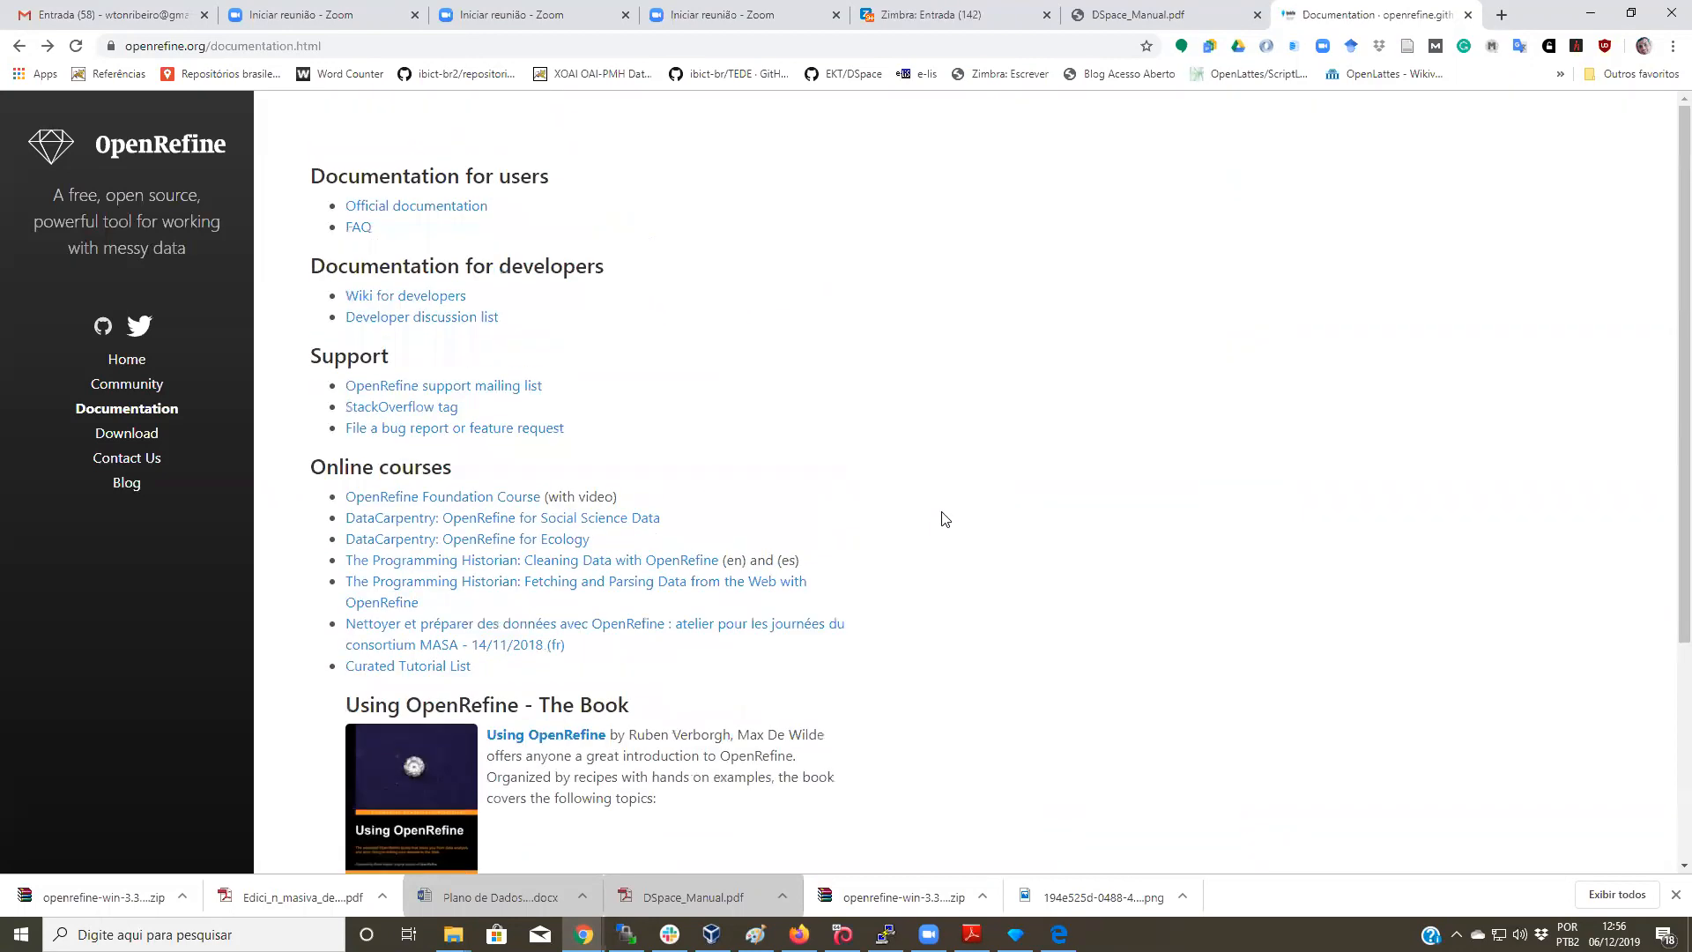
scroll(945, 516, down, 2)
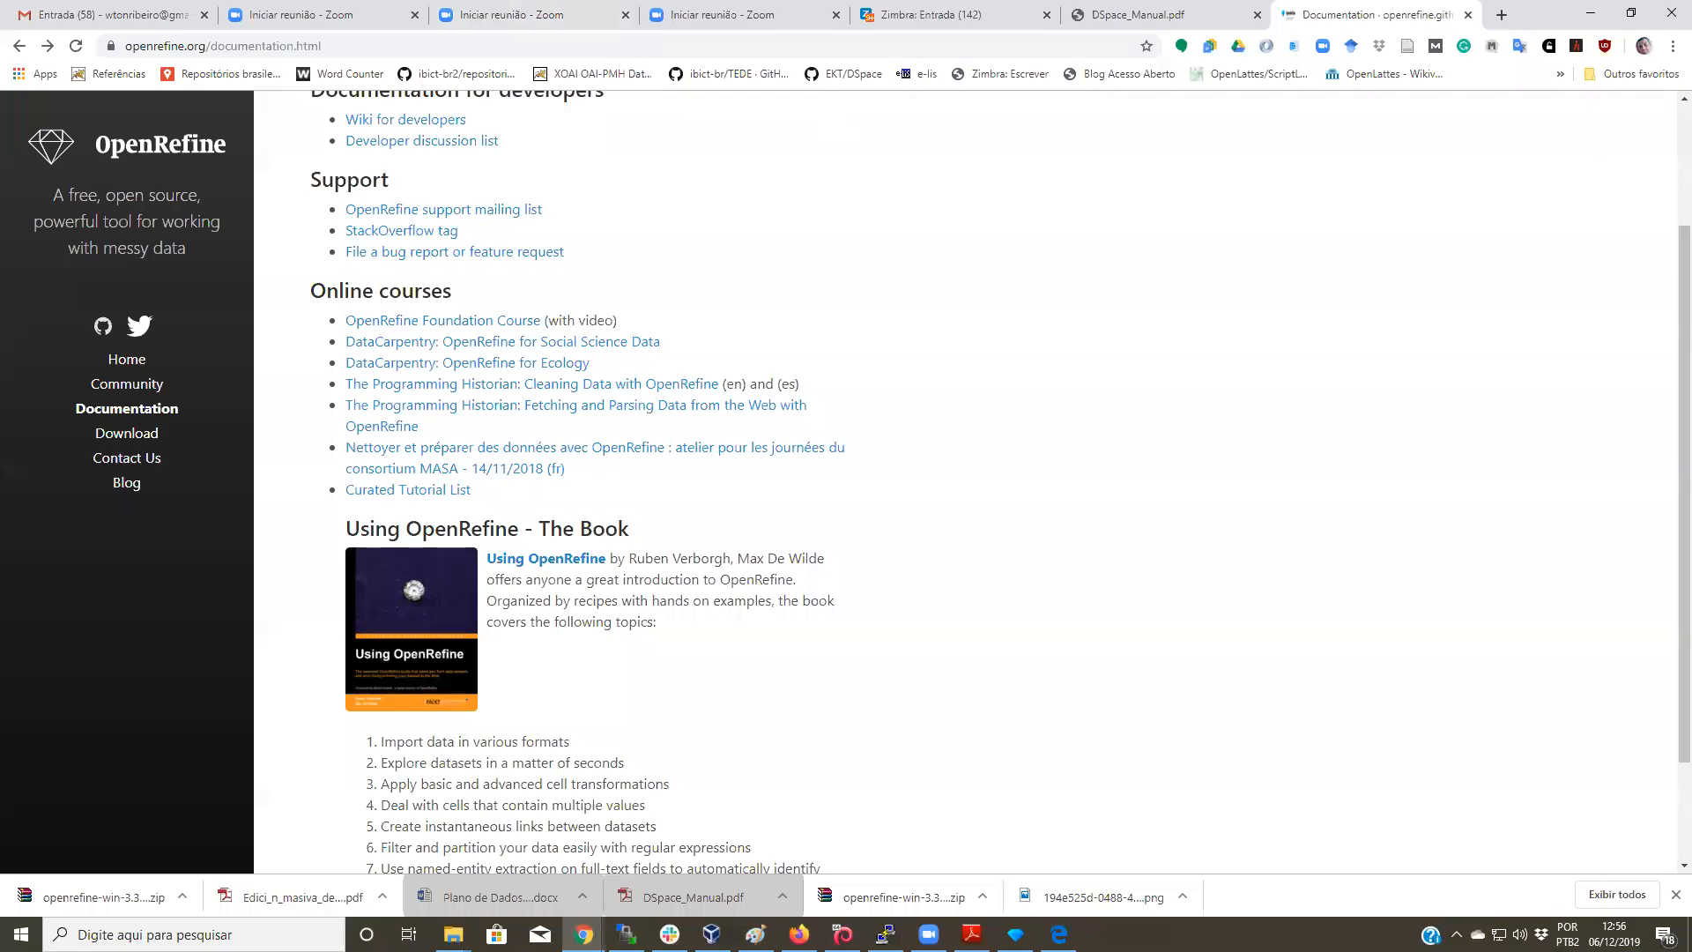
mouse_move(1015, 934)
click(929, 934)
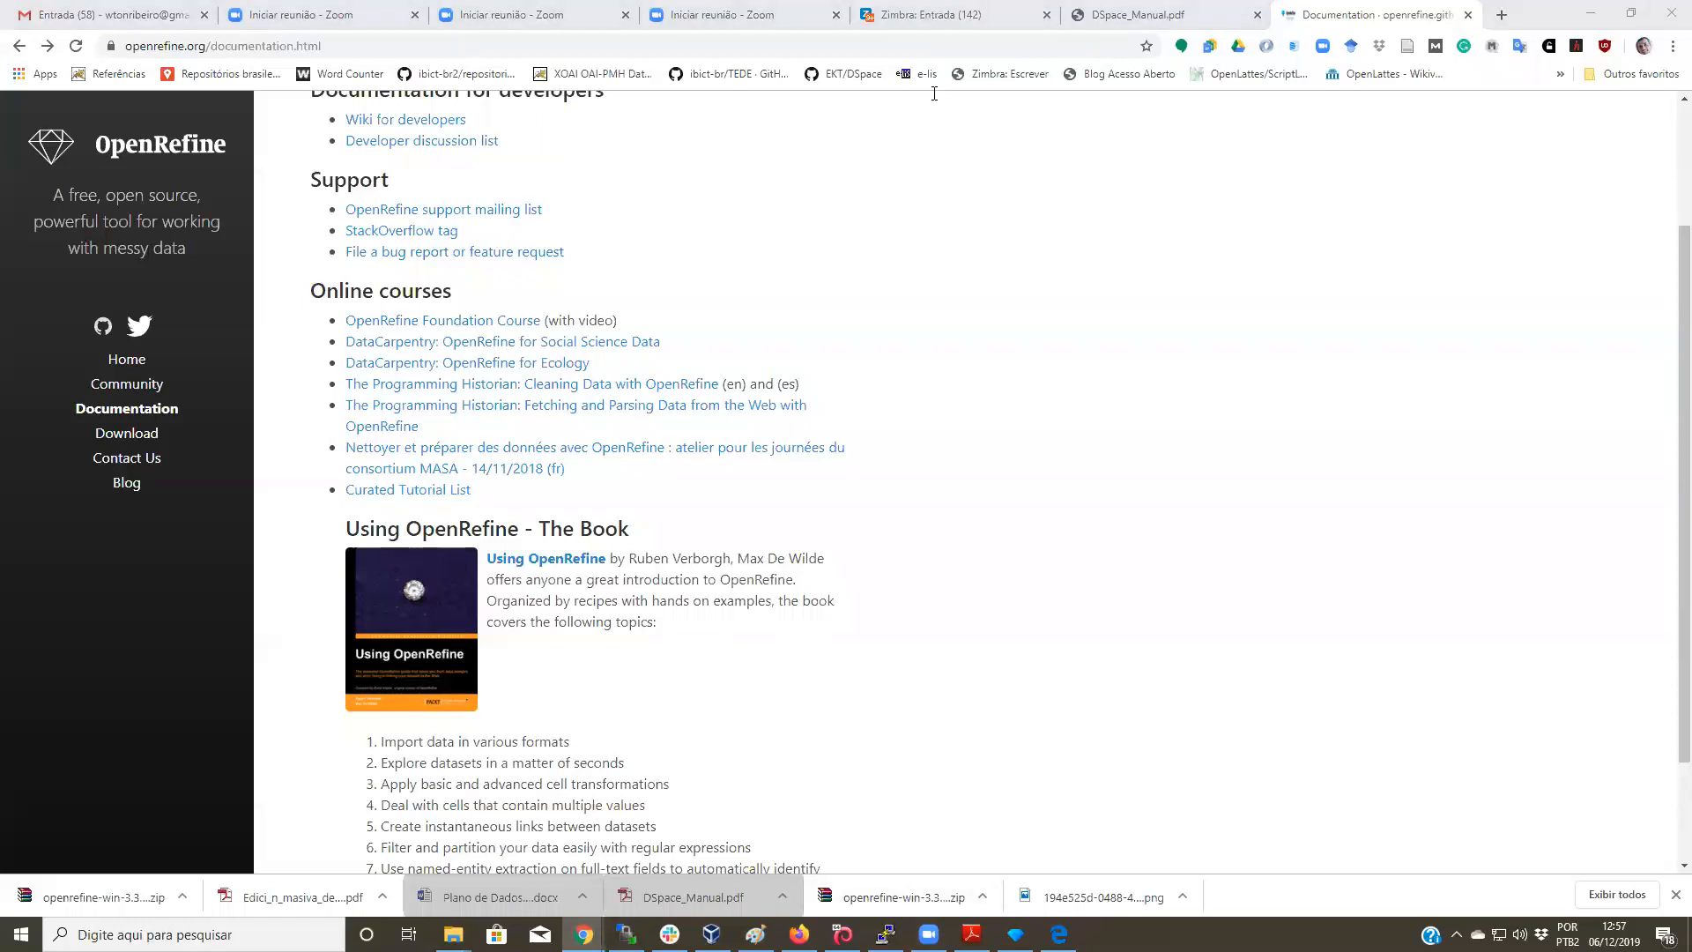
click(529, 14)
click(324, 6)
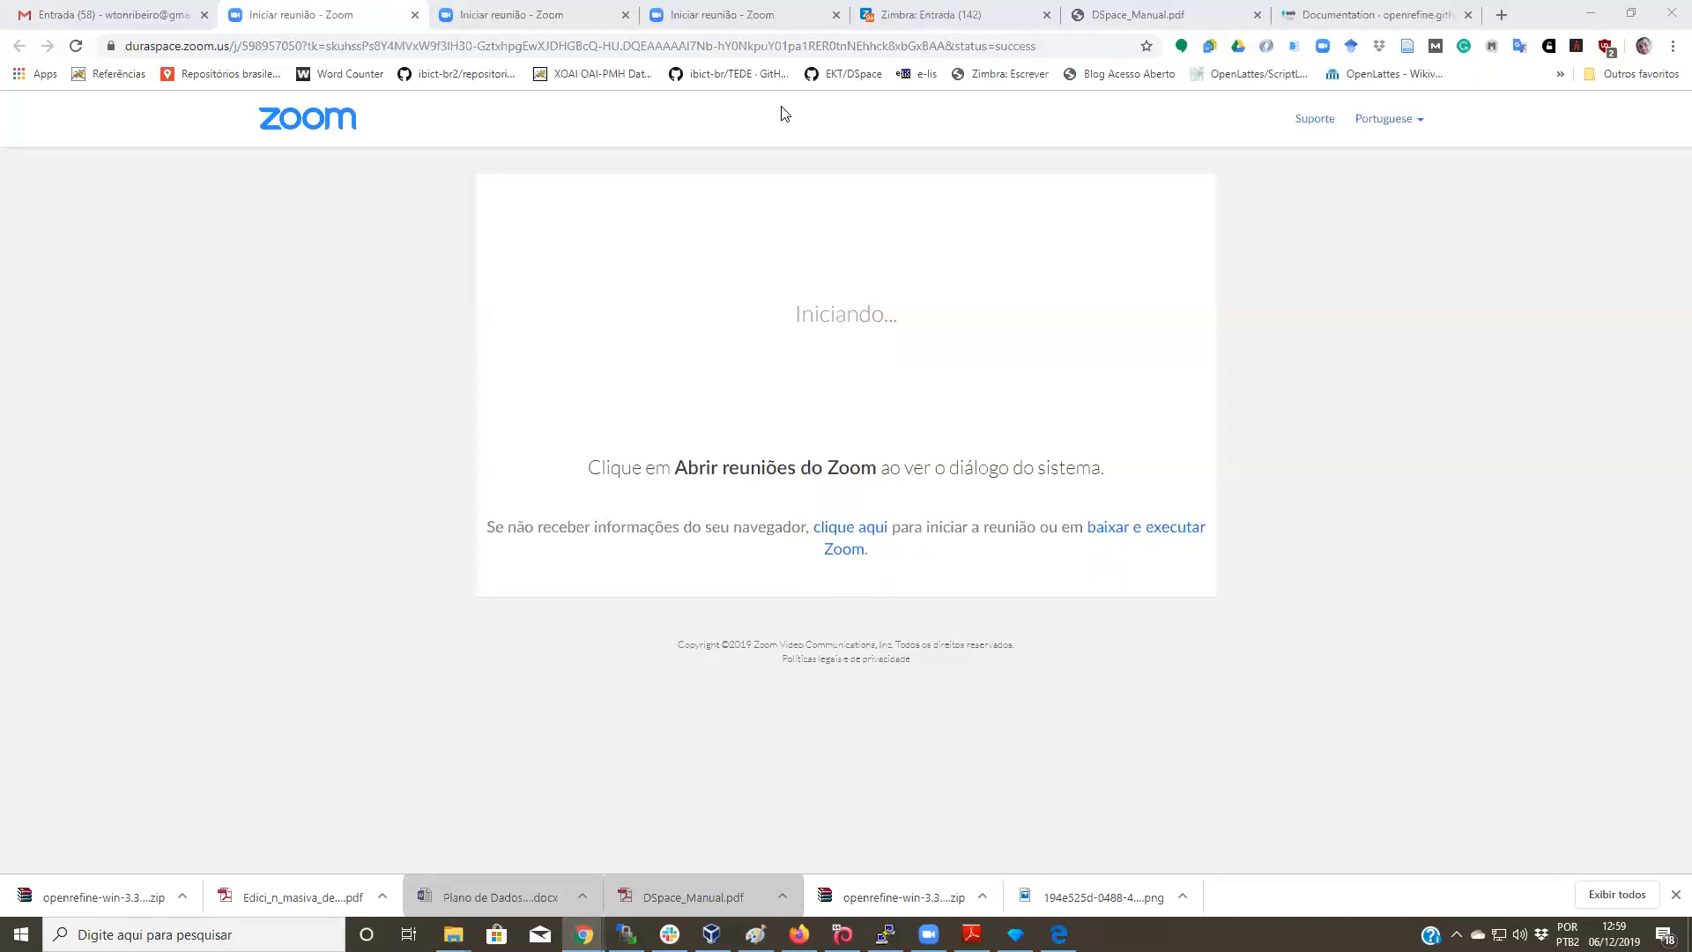
Step: Bring the search results 4 csv project (271 records) in Edge back to the front
click(1058, 934)
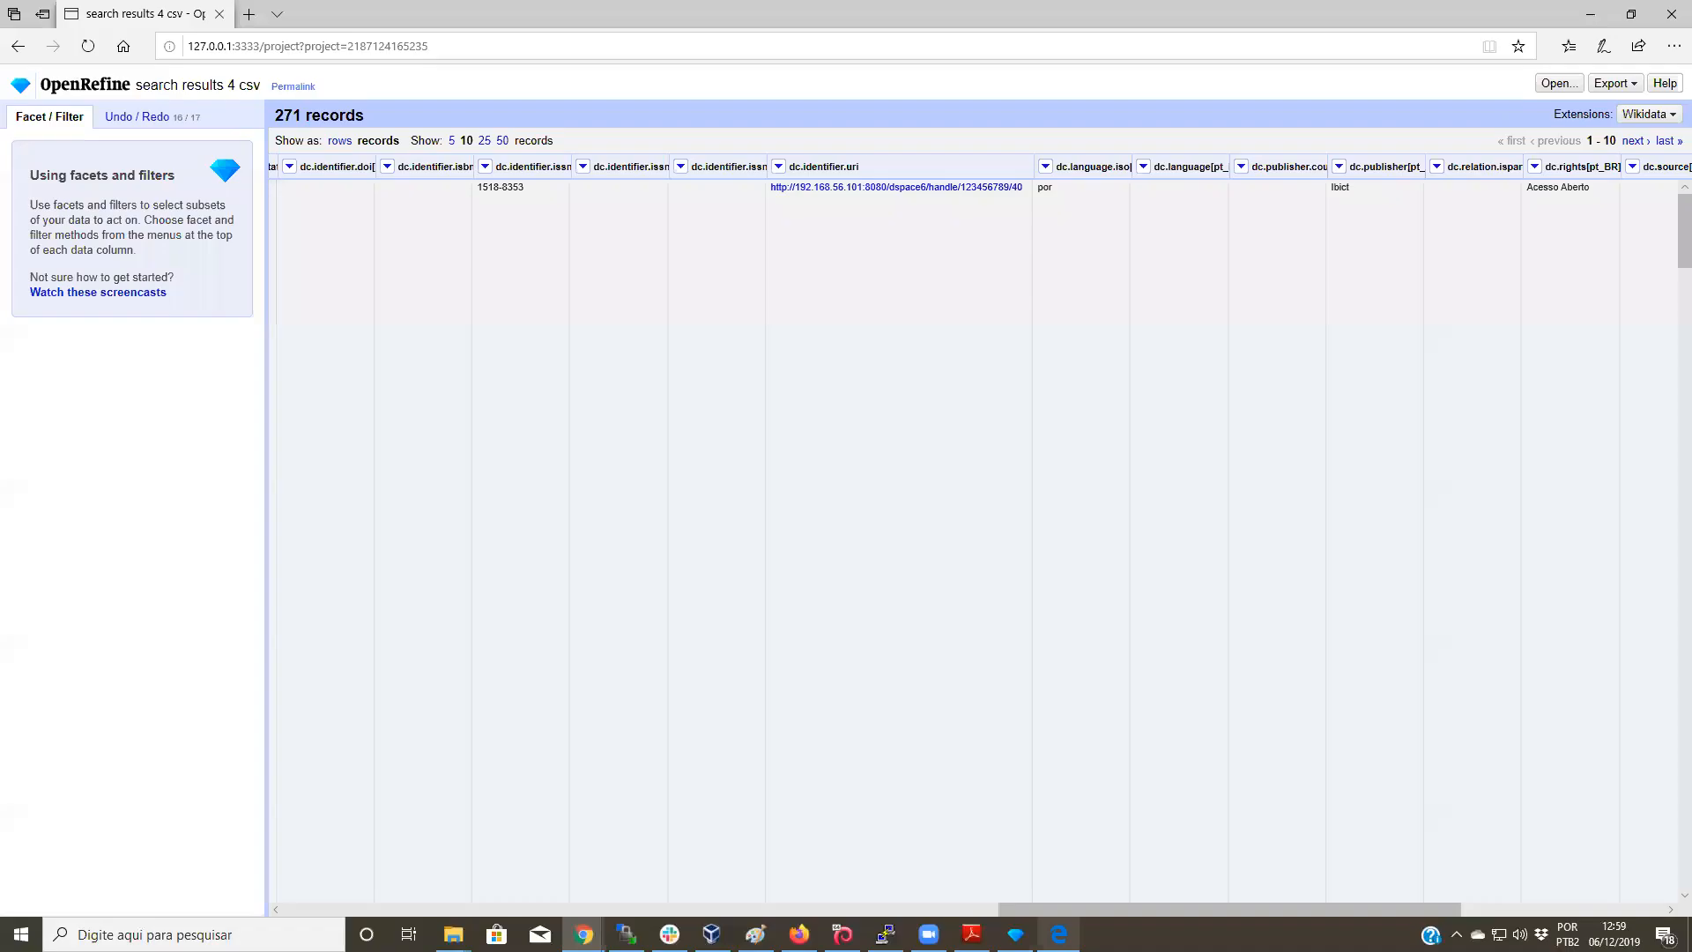
Step: In Undo/Redo, revert to step 6, then to step 12, the dc.contributor.author rejoin
click(160, 117)
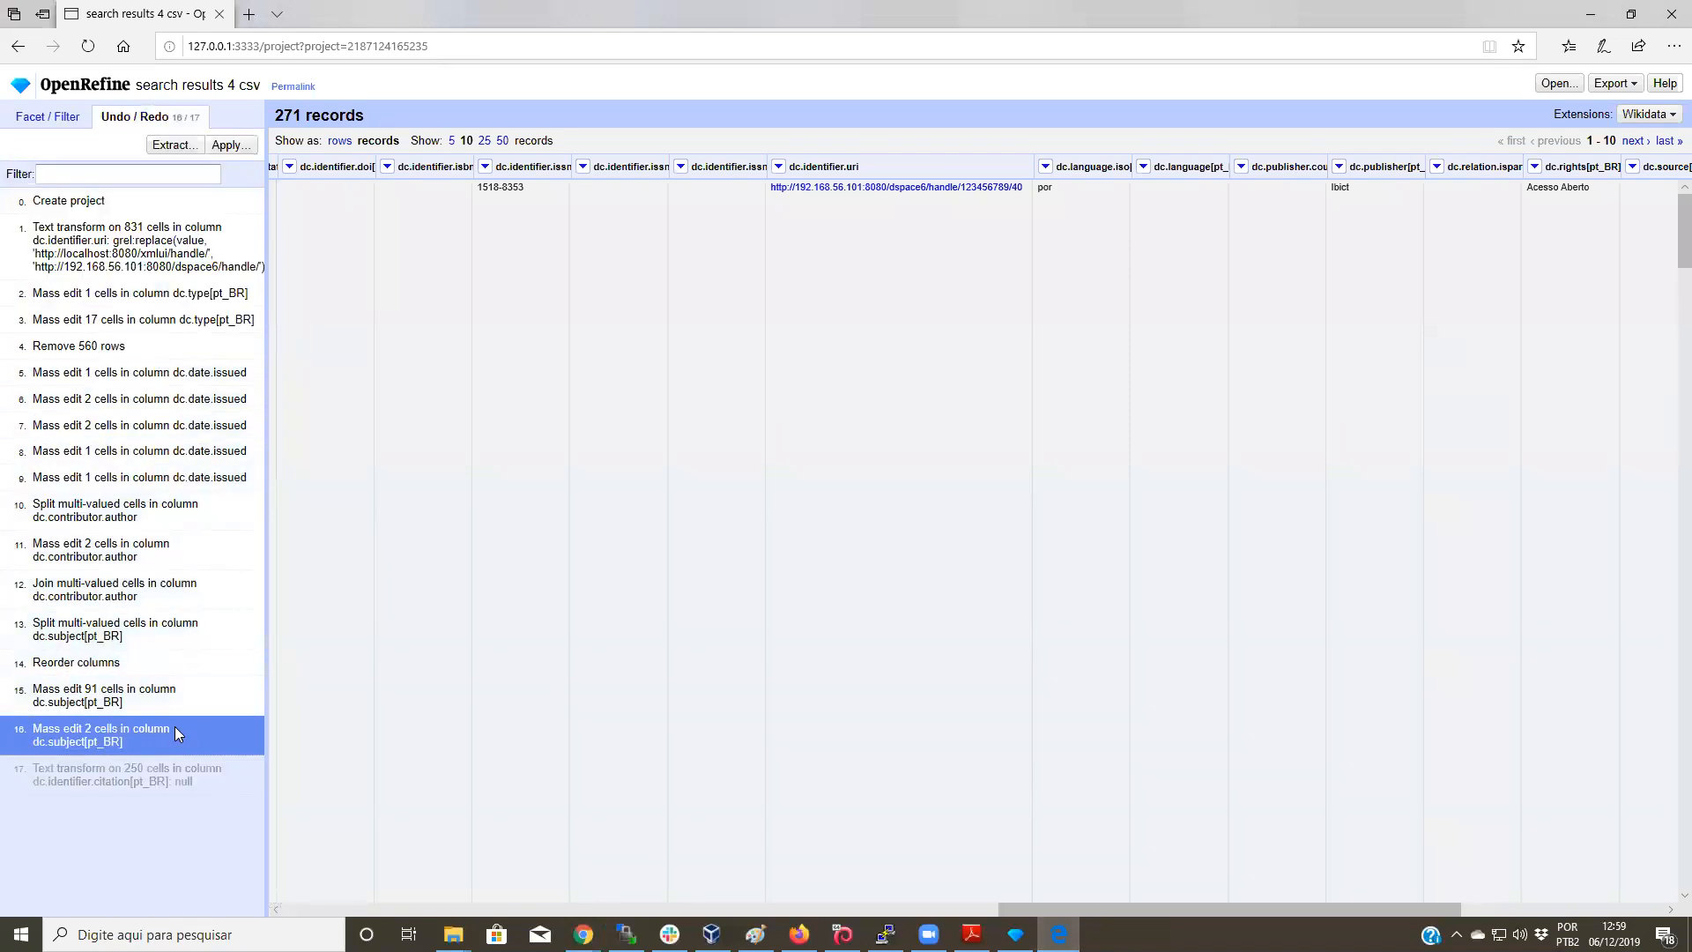
click(141, 398)
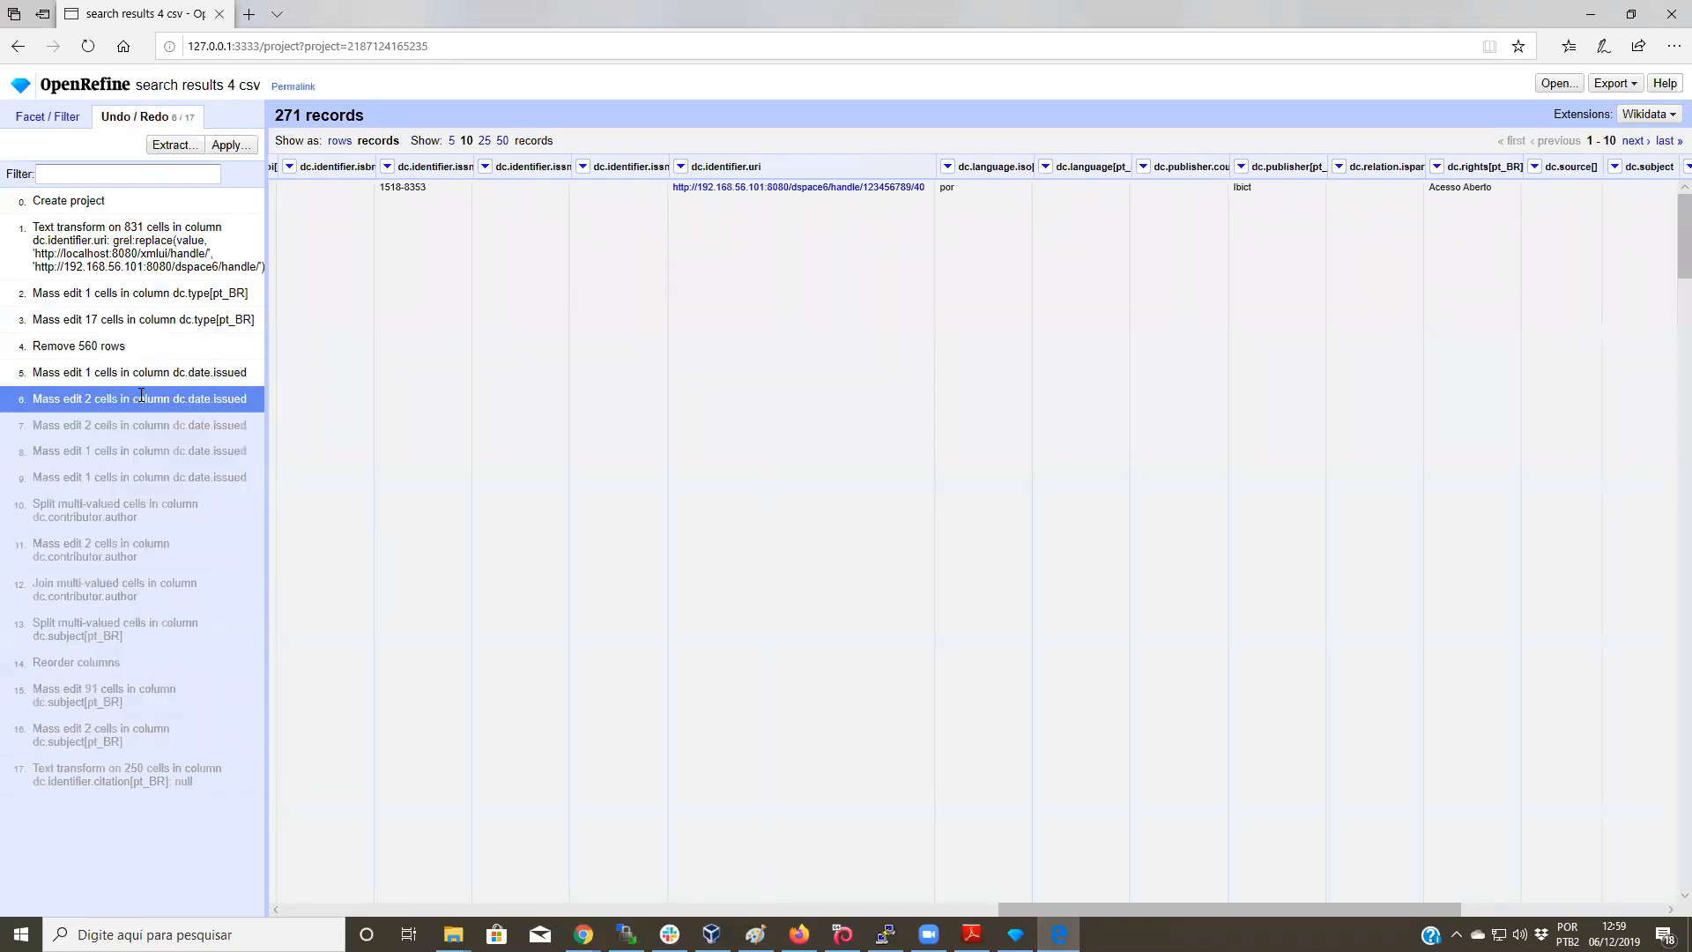
click(154, 592)
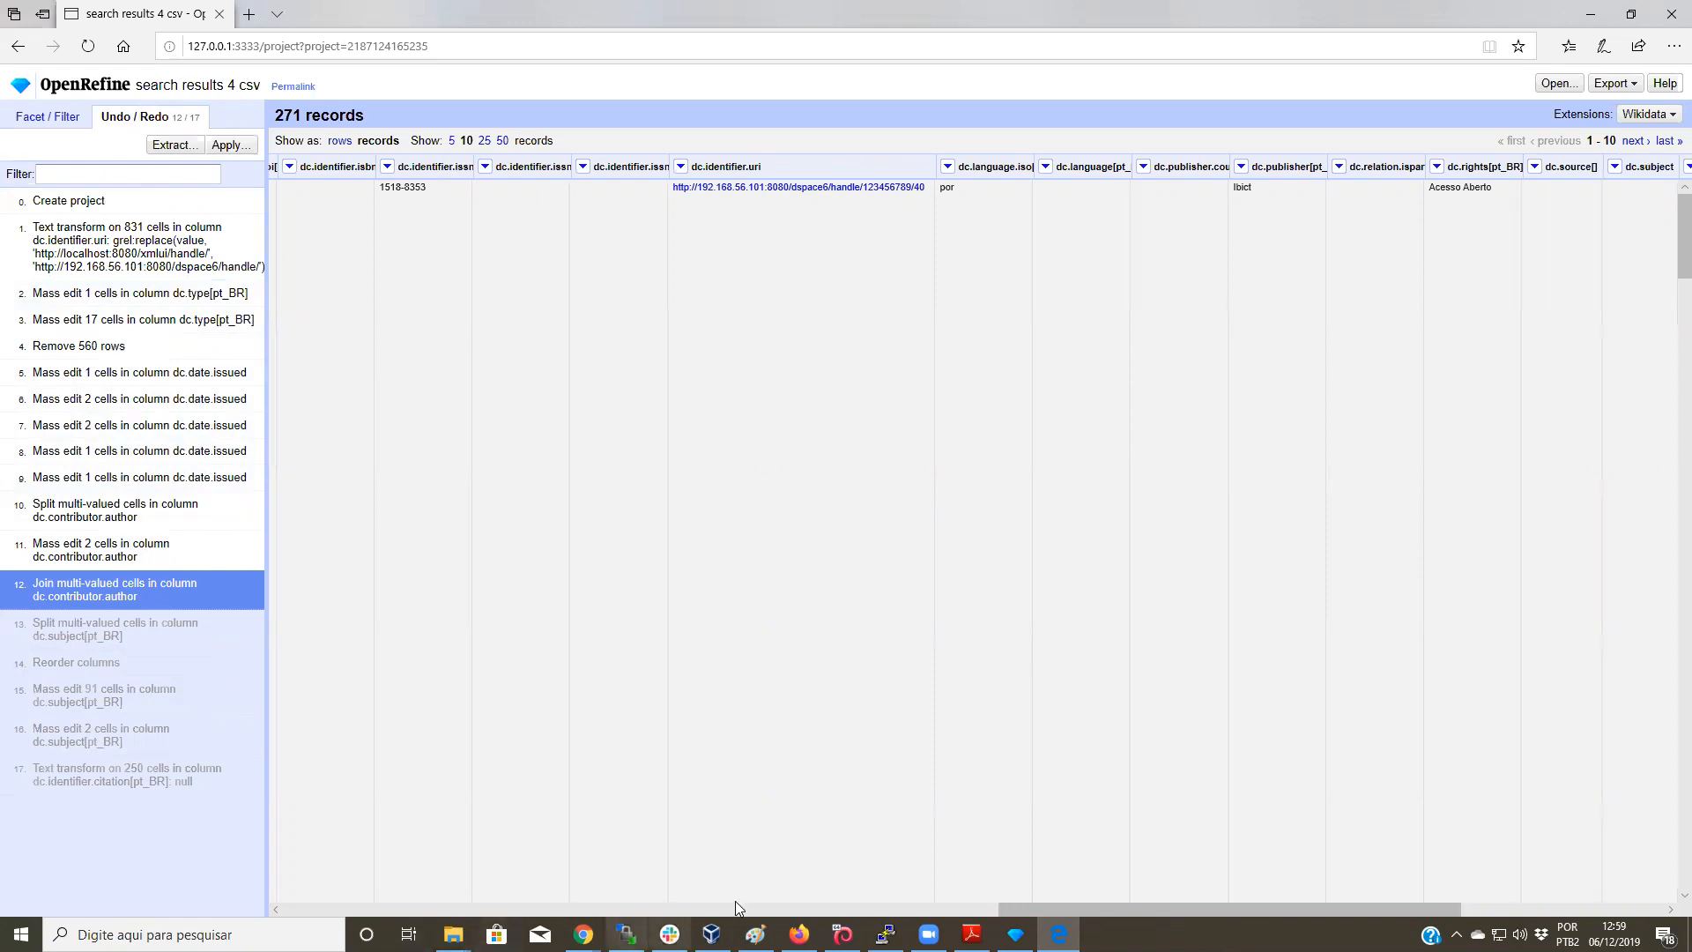
Step: Bring up the openrefine.exe console, move it left, and stop the server with Ctrl+C
mouse_move(1015, 934)
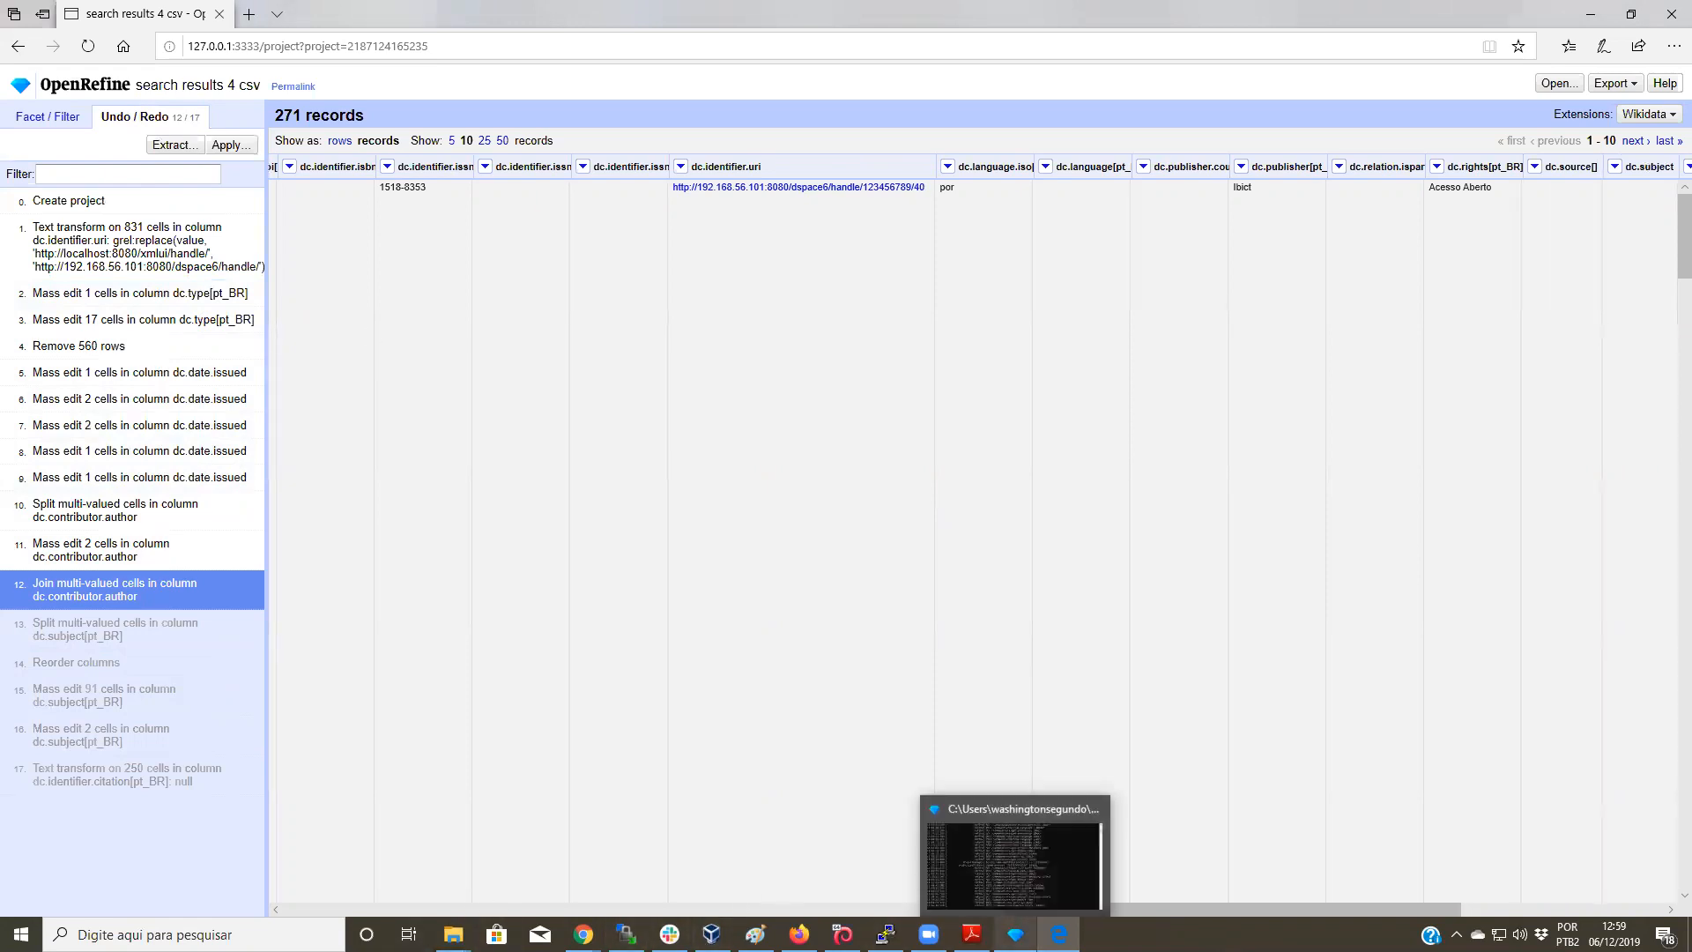
click(1009, 895)
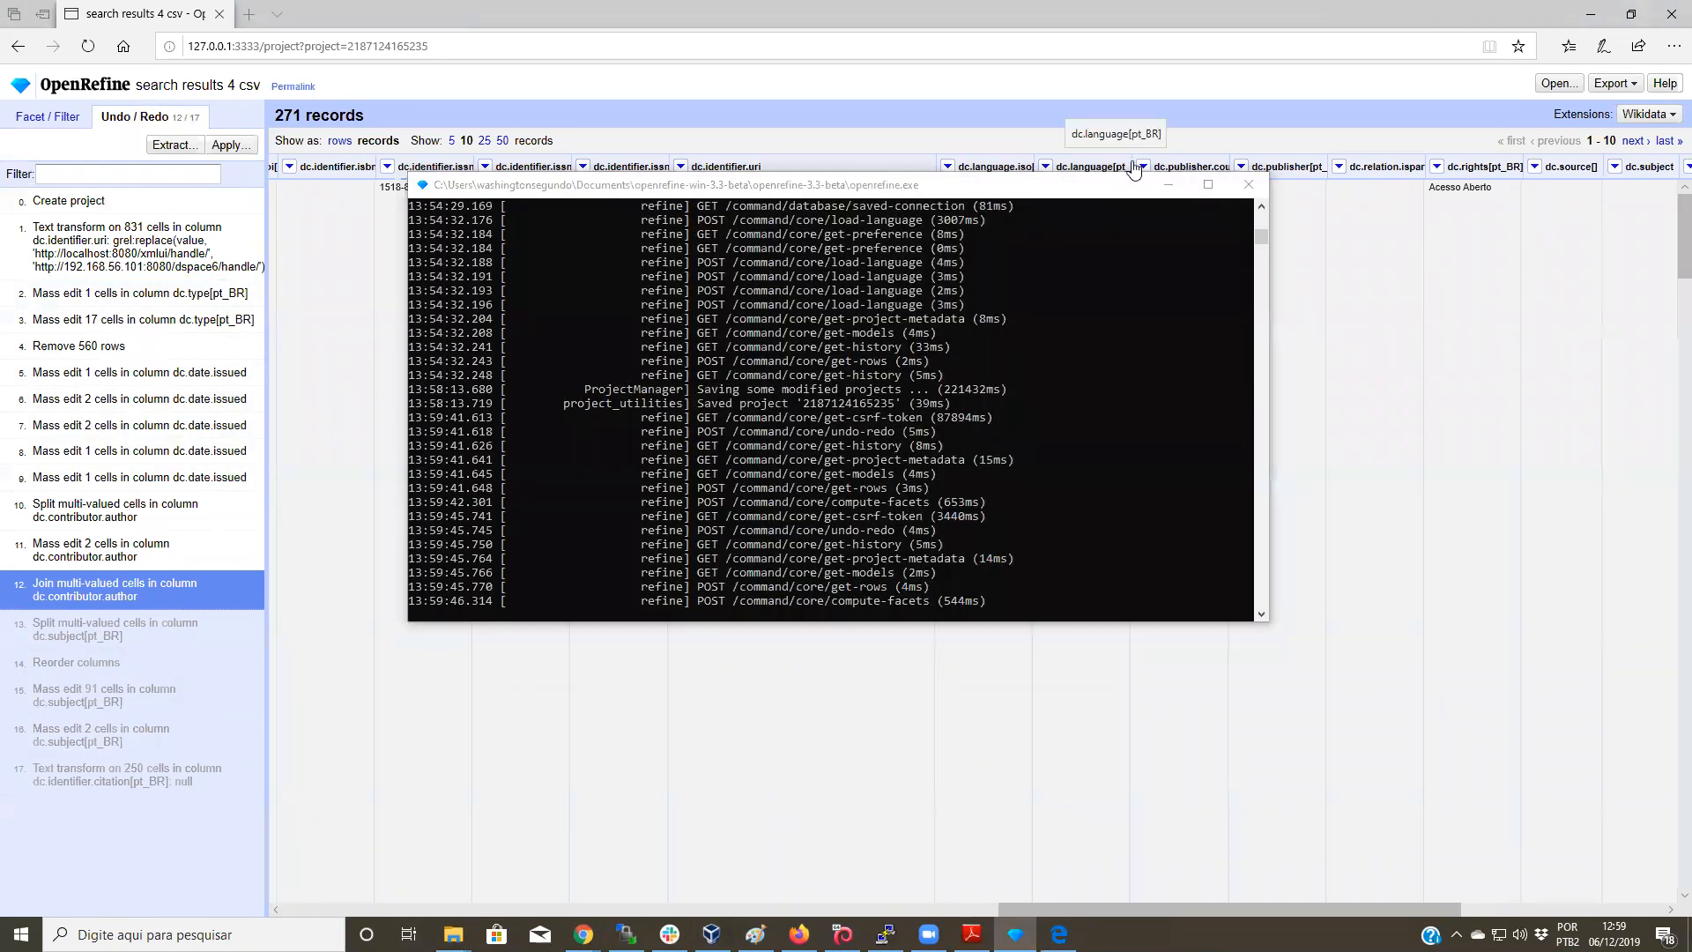
drag(1040, 184, 770, 226)
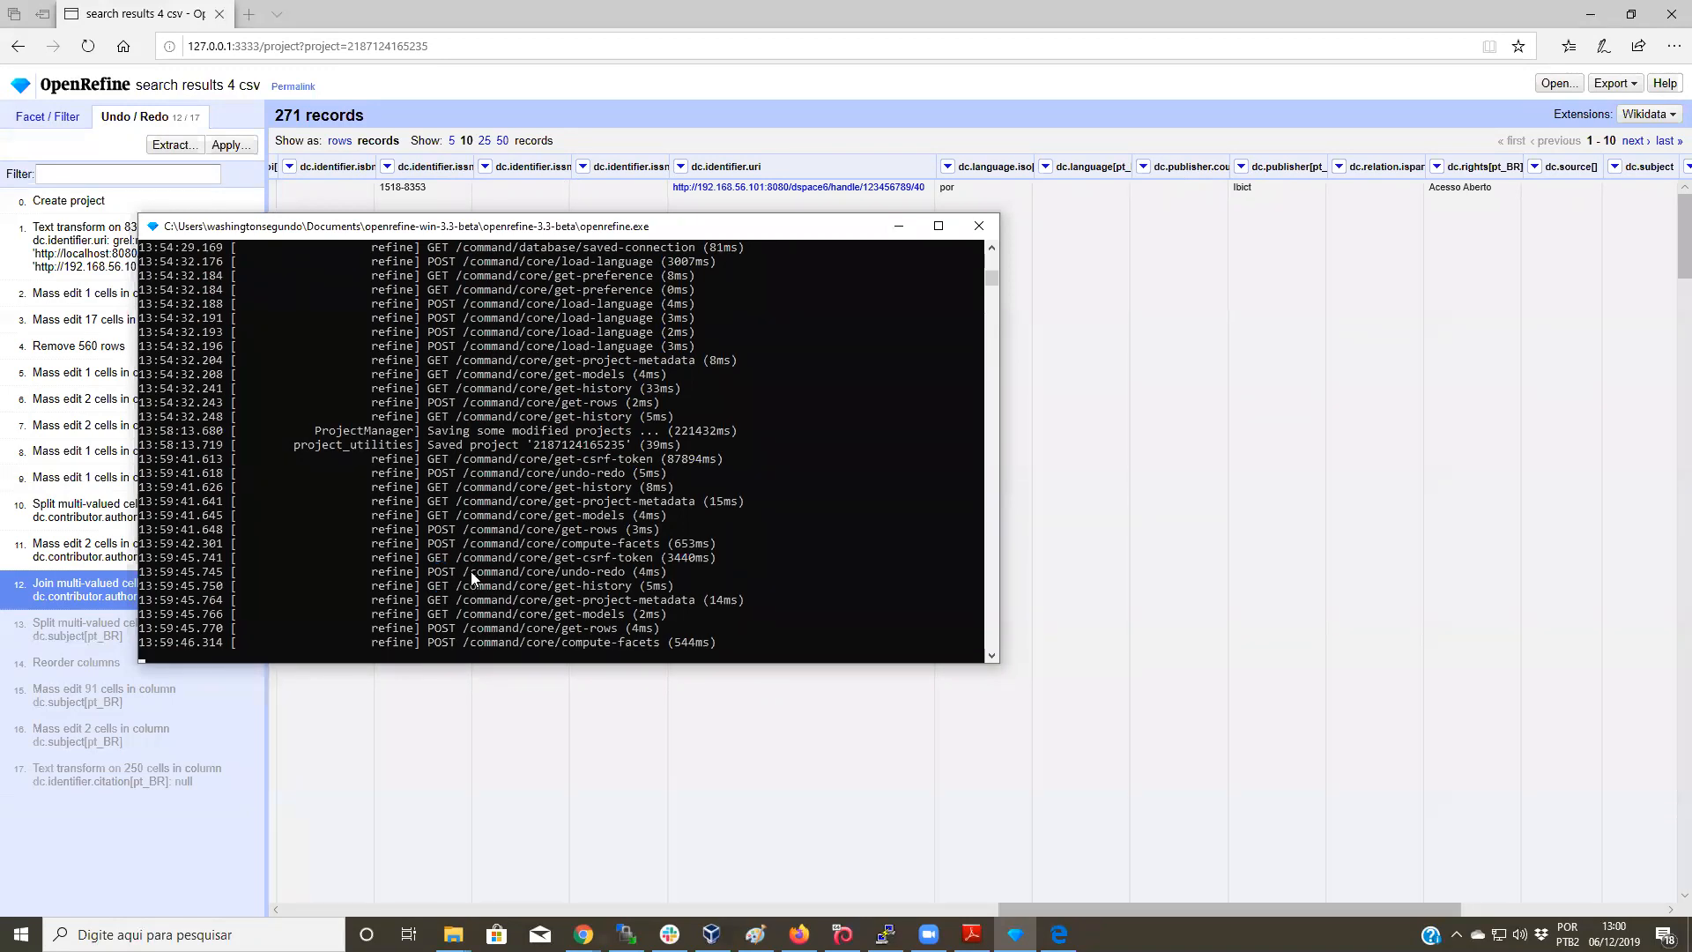
key(ctrl+c)
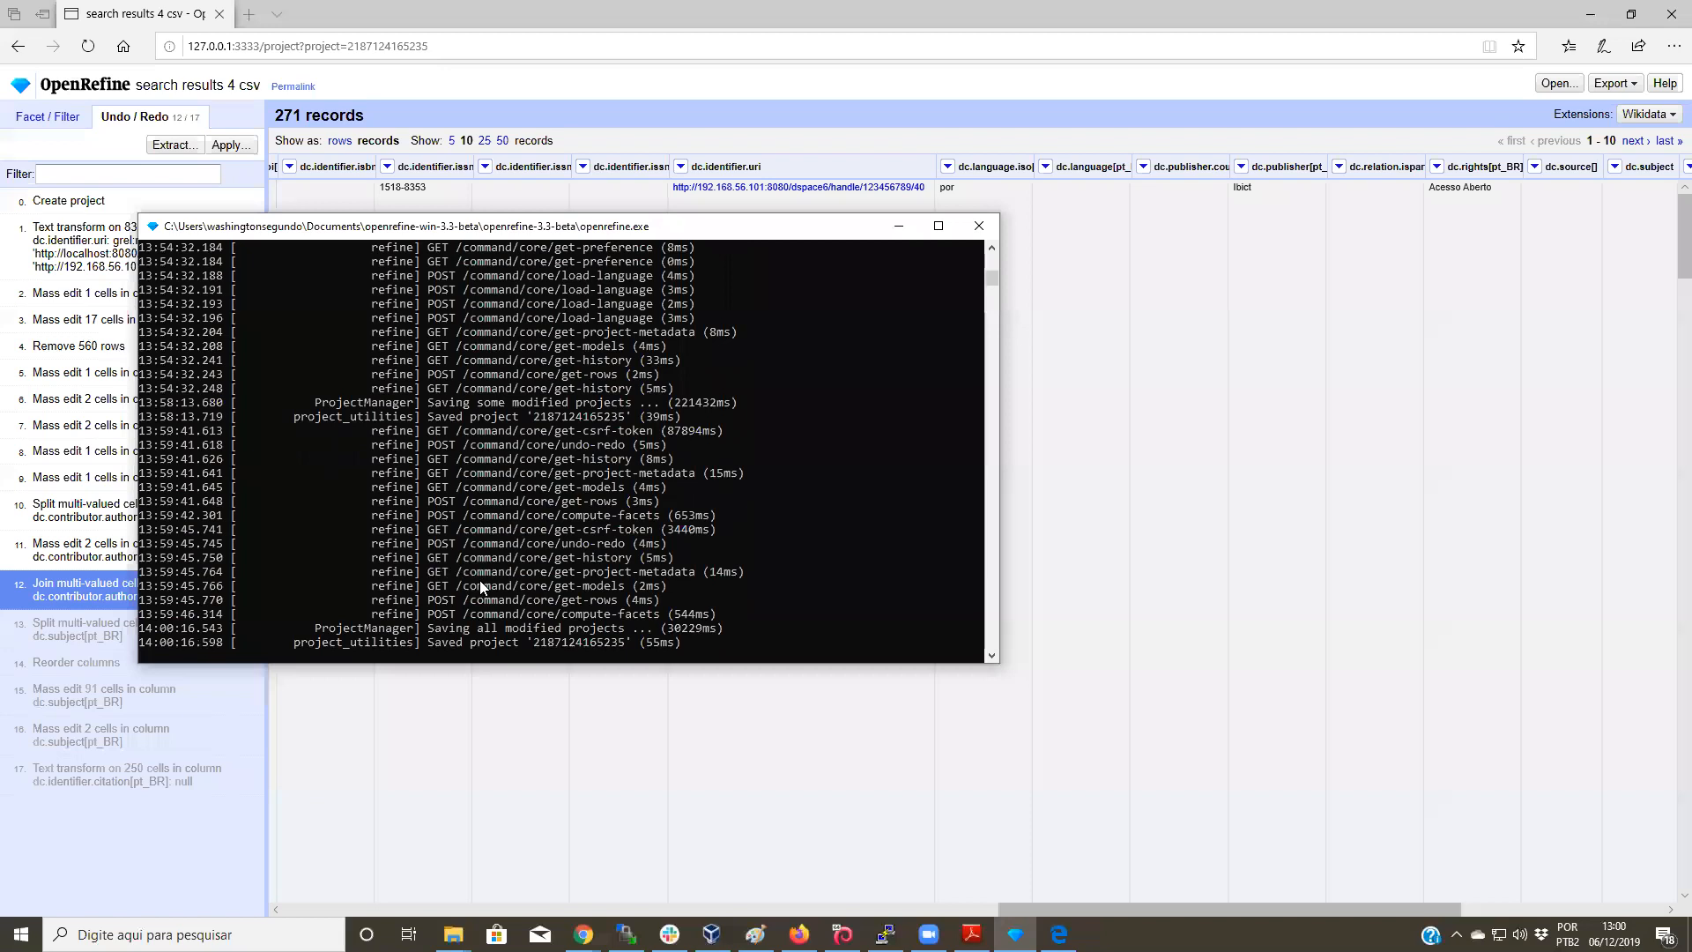